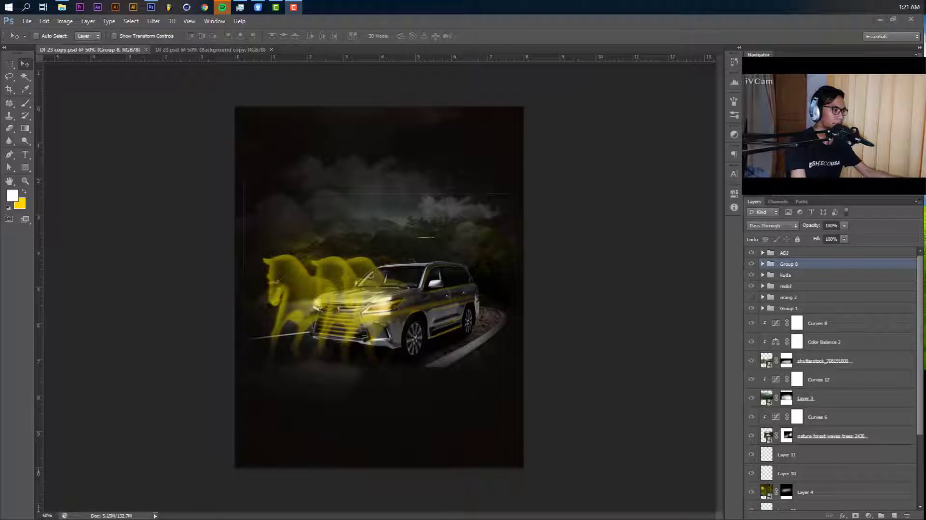
# Examine the finished car-and-horses composite in DI 23 copy.psd and compare it with the source layers in DI 23.psd.
pyautogui.click(619, 166)
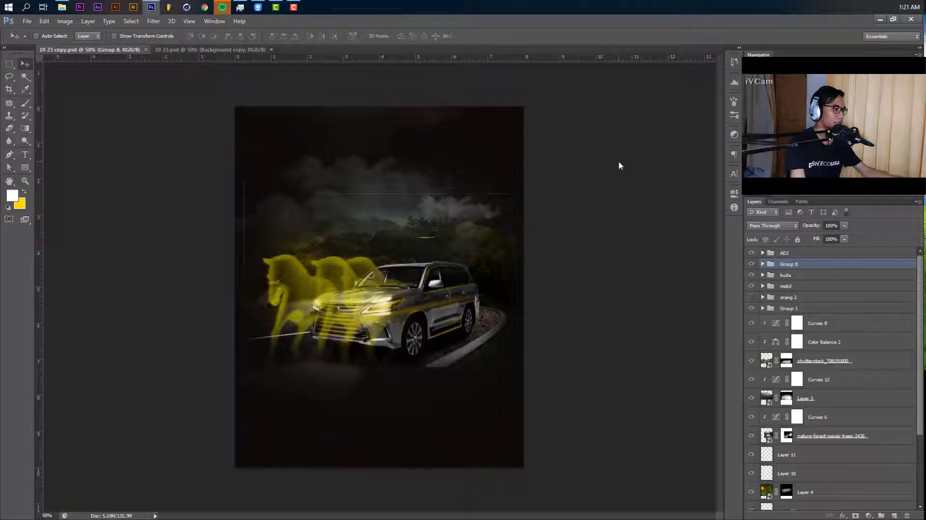
pyautogui.hotkey('ctrl', '=')
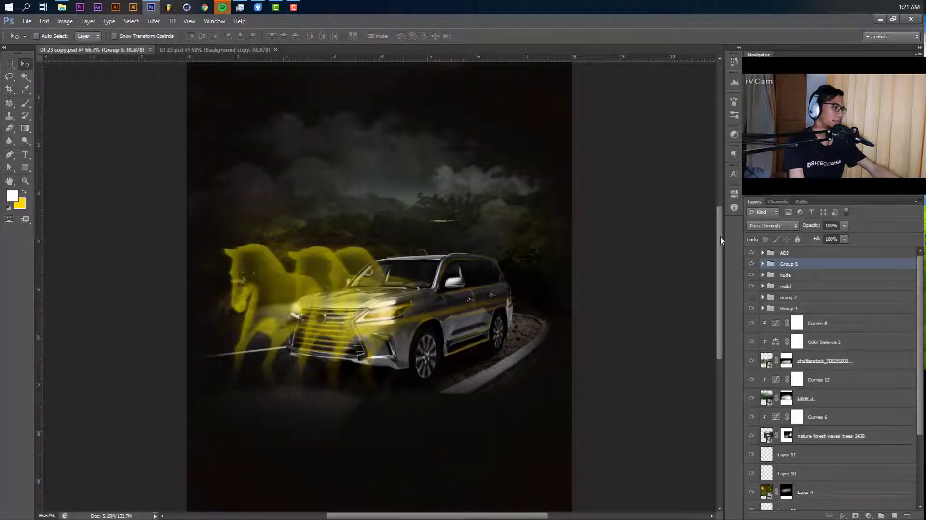
pyautogui.moveTo(722, 241); pyautogui.dragTo(722, 234)
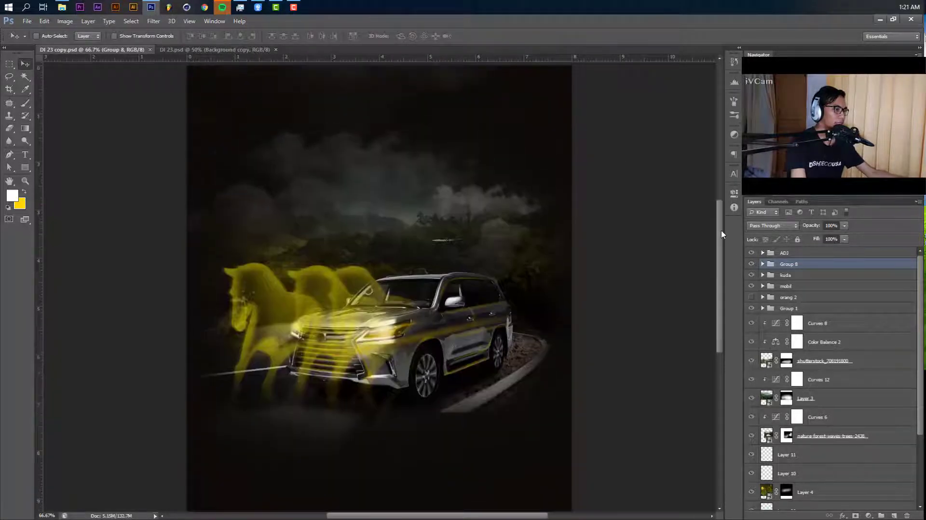
pyautogui.click(220, 47)
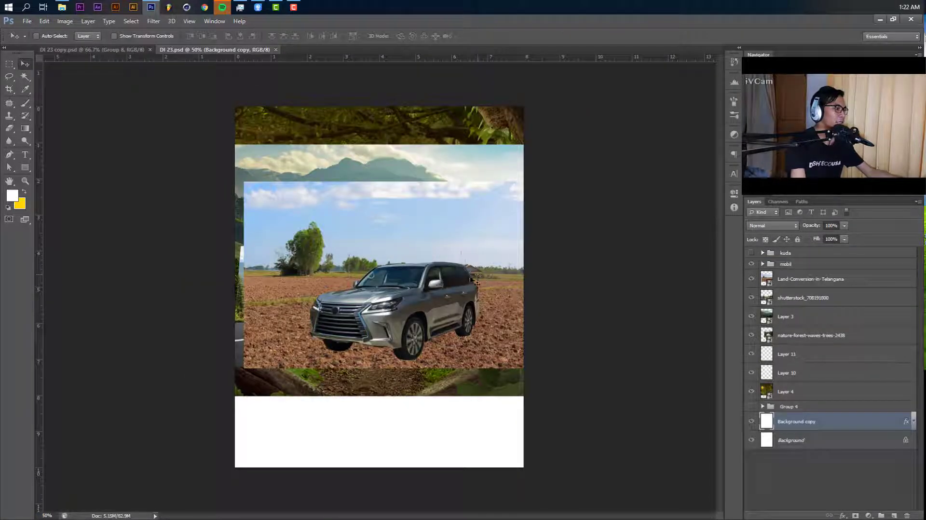
pyautogui.click(810, 391)
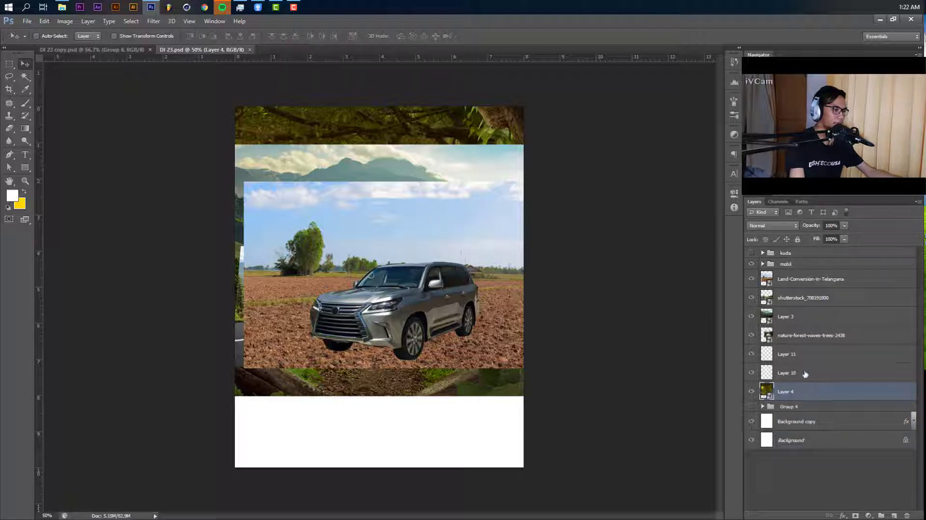
pyautogui.click(771, 354)
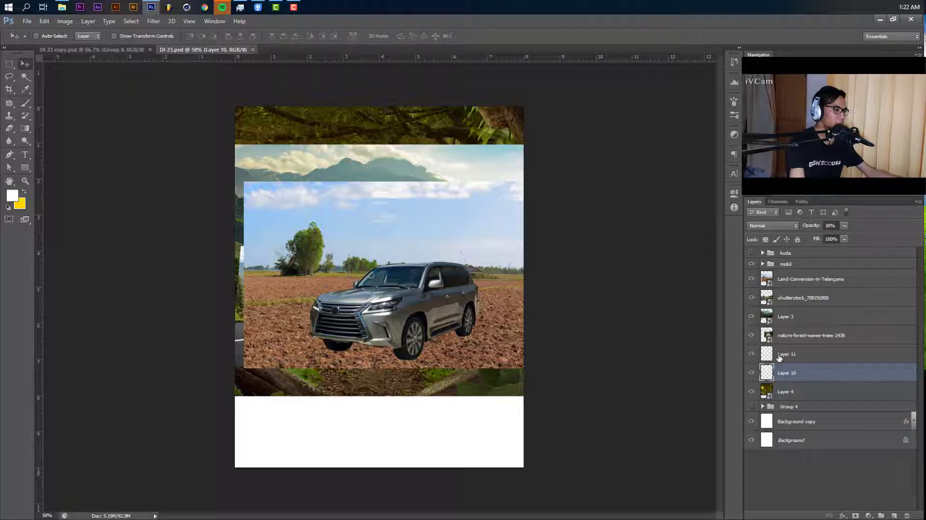
pyautogui.click(789, 334)
pyautogui.click(787, 265)
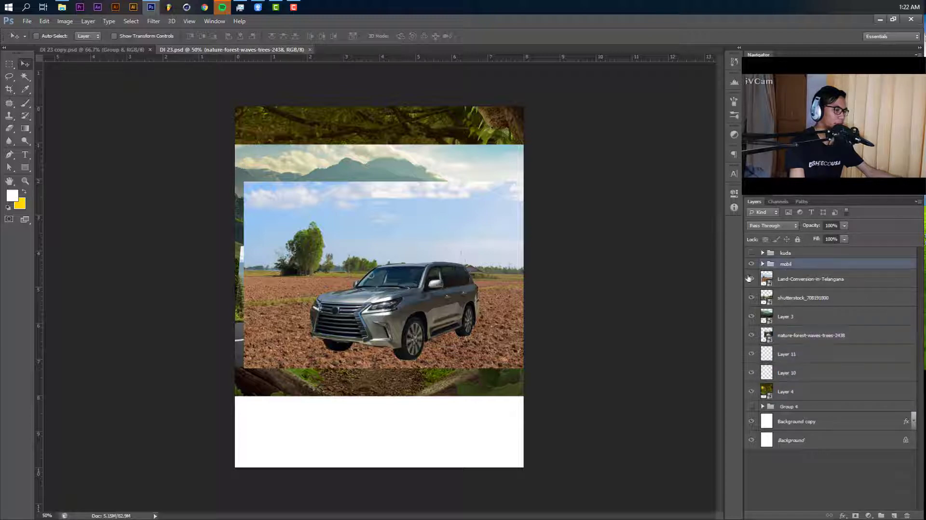
pyautogui.click(93, 50)
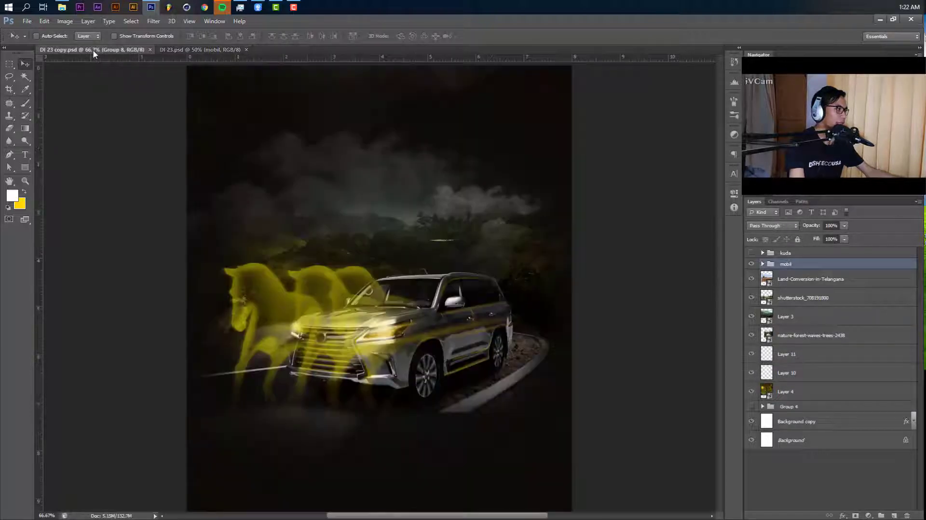
pyautogui.hotkey('ctrl', '+')
pyautogui.hotkey('ctrl', '+')
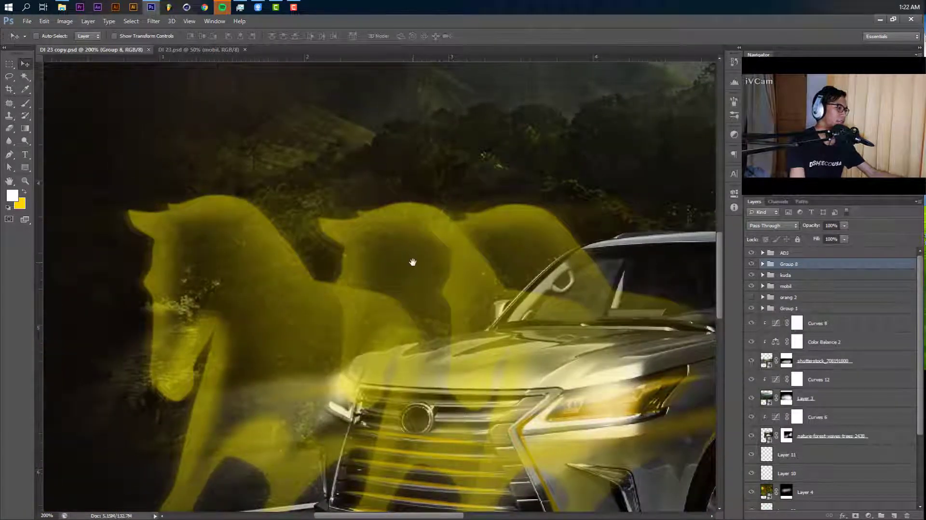
pyautogui.moveTo(413, 263); pyautogui.dragTo(400, 235)
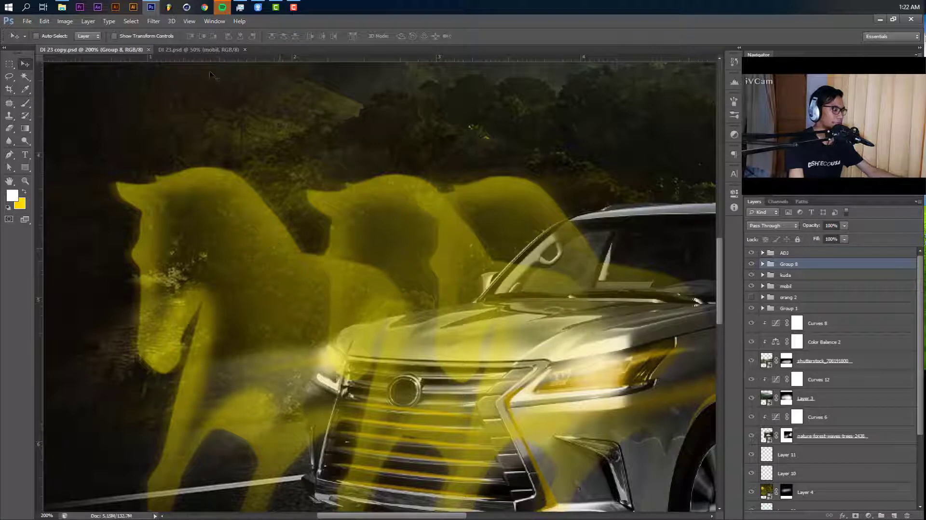
# In DI 23.psd, hide all the image layers above Background copy and leave only the mobil car group showing over the white background.
pyautogui.click(202, 50)
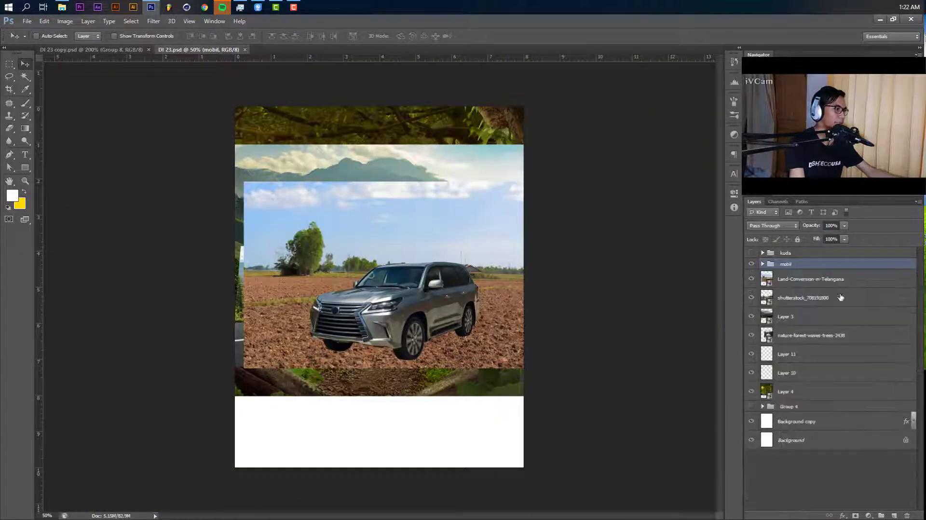
pyautogui.click(752, 264)
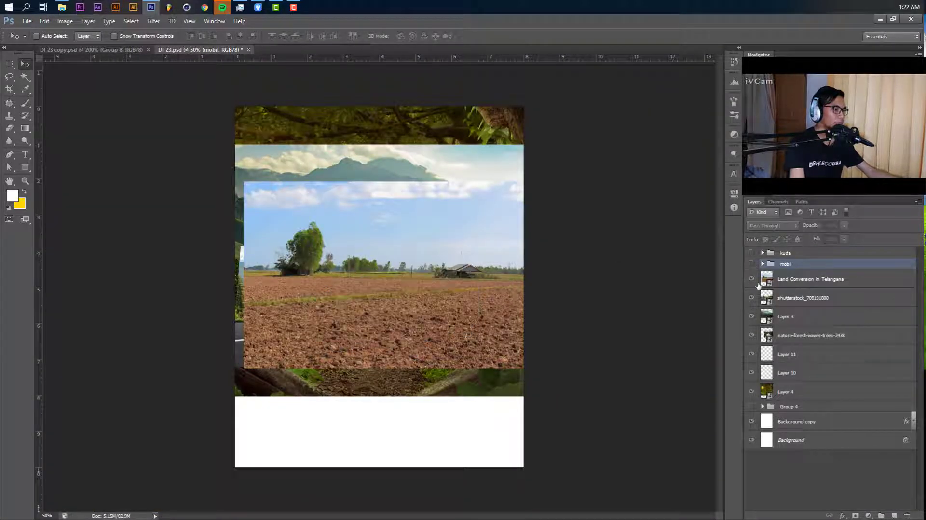
pyautogui.moveTo(756, 283); pyautogui.dragTo(781, 415)
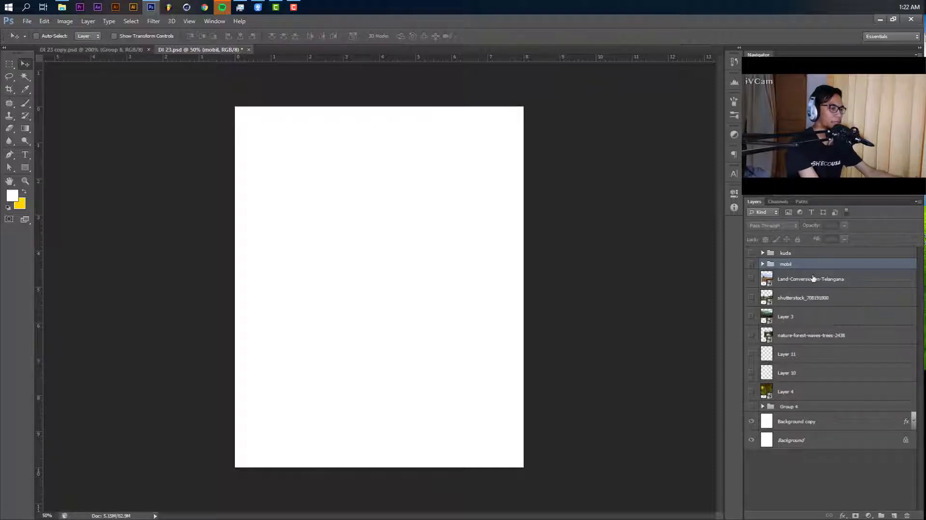
pyautogui.click(777, 392)
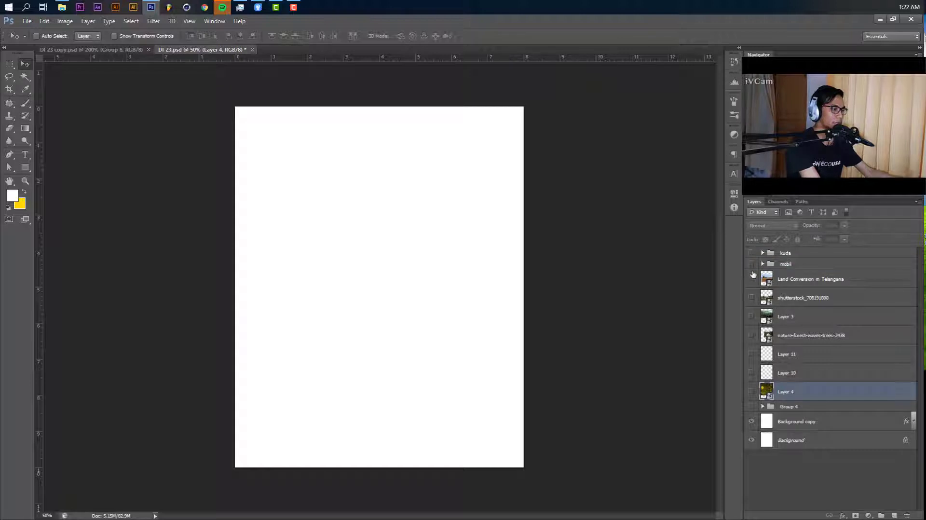
pyautogui.click(751, 264)
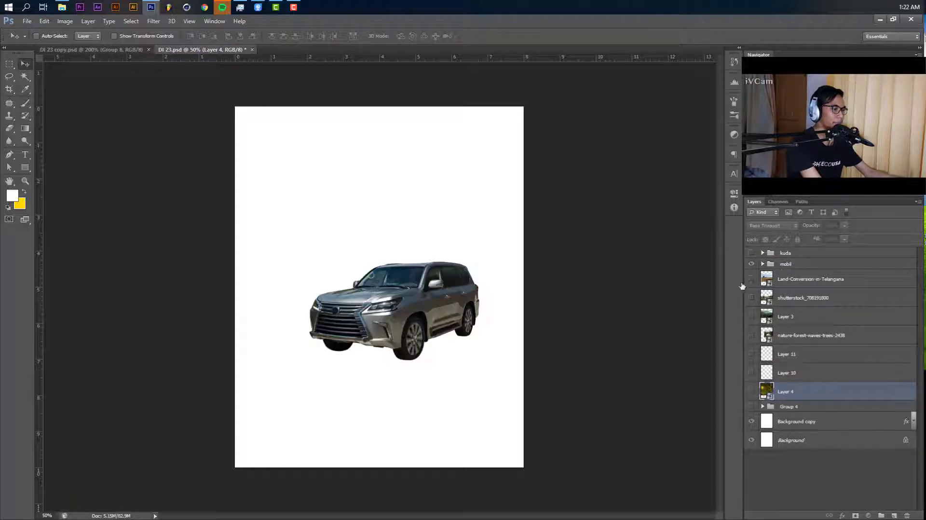
pyautogui.click(830, 264)
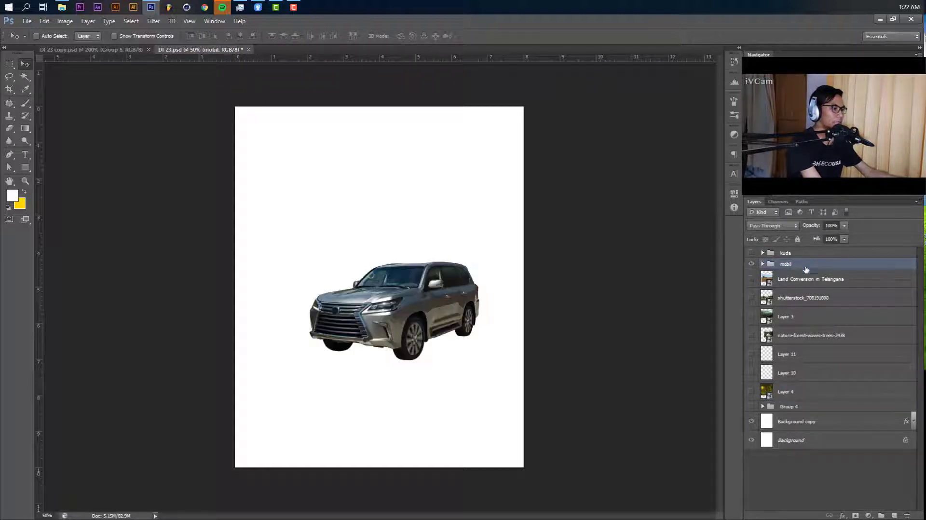
pyautogui.hotkey('ctrl', '+')
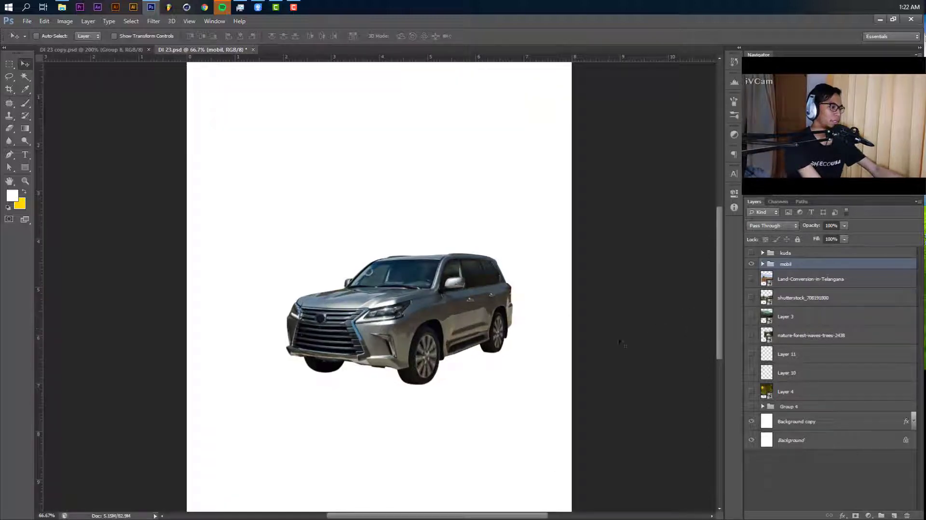
pyautogui.moveTo(592, 358); pyautogui.dragTo(669, 346)
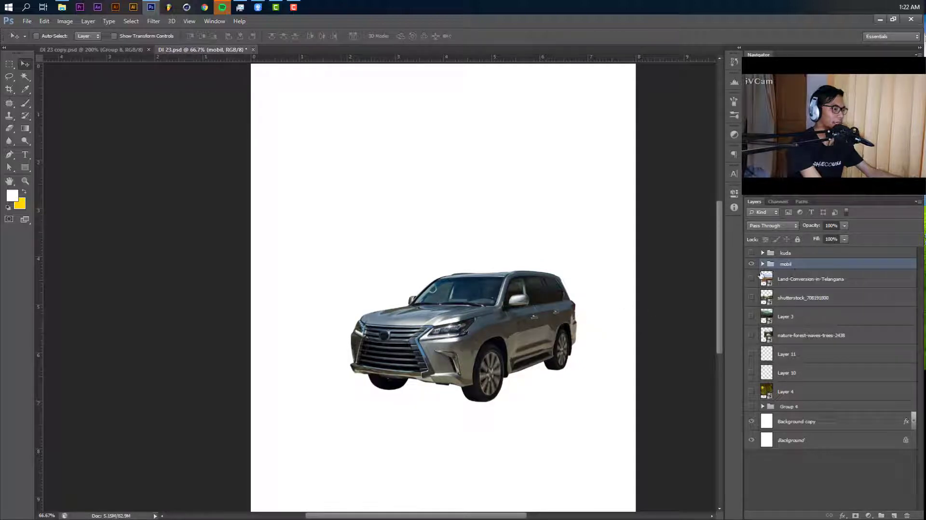
# Preview the background image layers and Group 4 behind the car by switching their visibility on and off.
pyautogui.moveTo(786, 264); pyautogui.dragTo(810, 314)
pyautogui.click(811, 304)
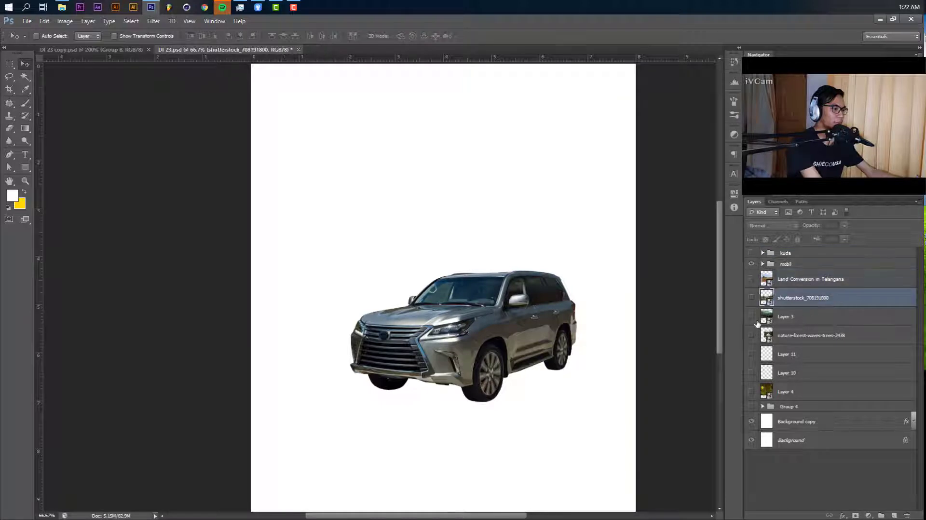
pyautogui.click(751, 317)
pyautogui.click(751, 317)
pyautogui.click(751, 336)
pyautogui.click(751, 336)
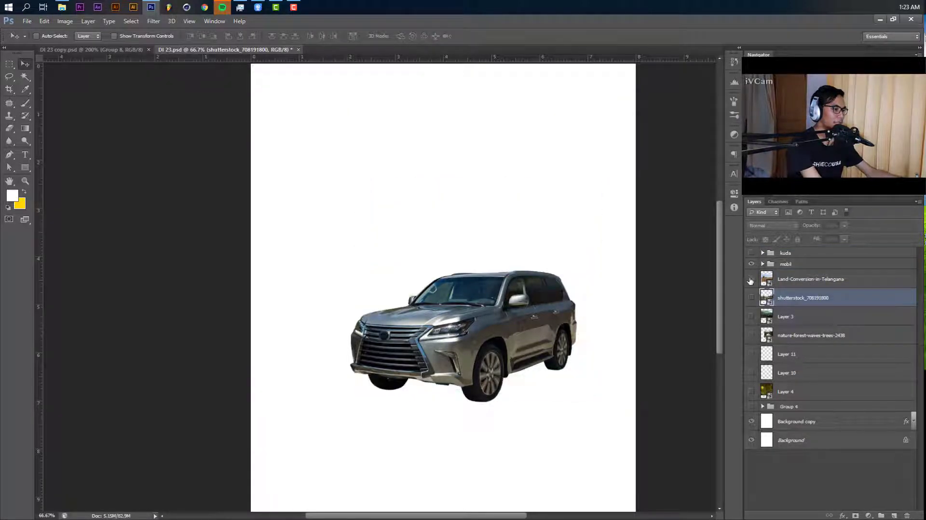
pyautogui.click(751, 280)
pyautogui.click(751, 354)
pyautogui.click(751, 335)
pyautogui.click(751, 335)
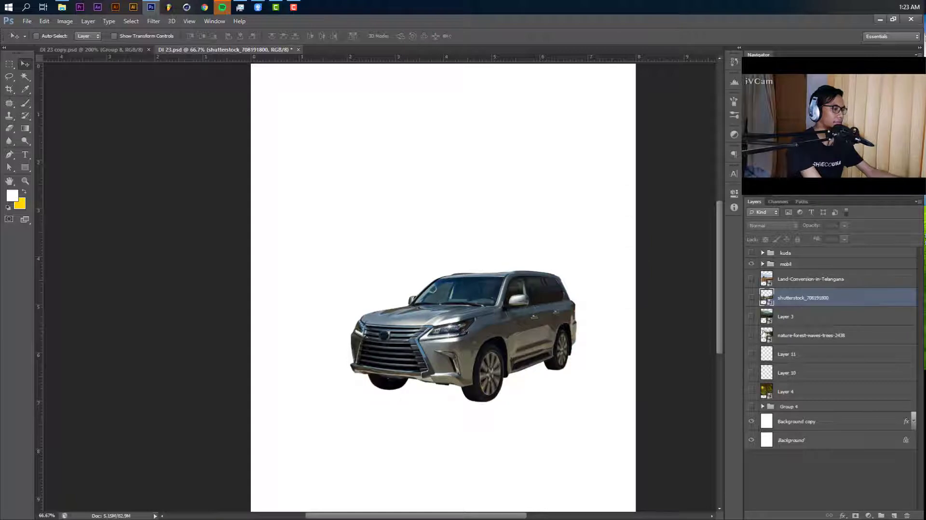
pyautogui.click(751, 407)
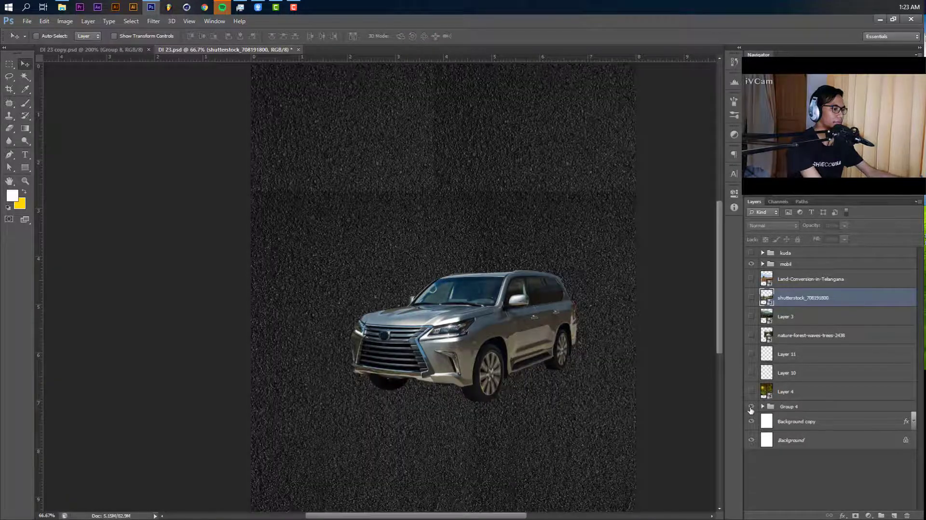
pyautogui.click(751, 391)
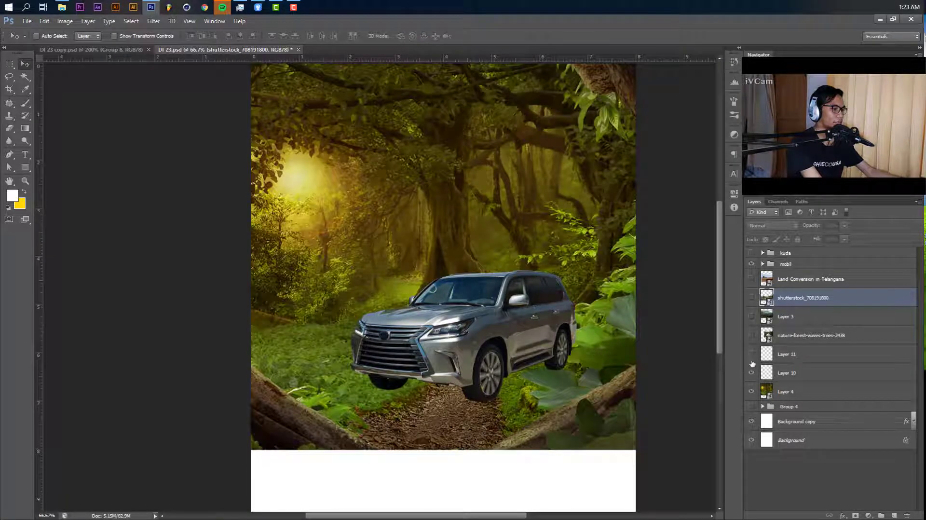
pyautogui.click(751, 367)
pyautogui.click(750, 352)
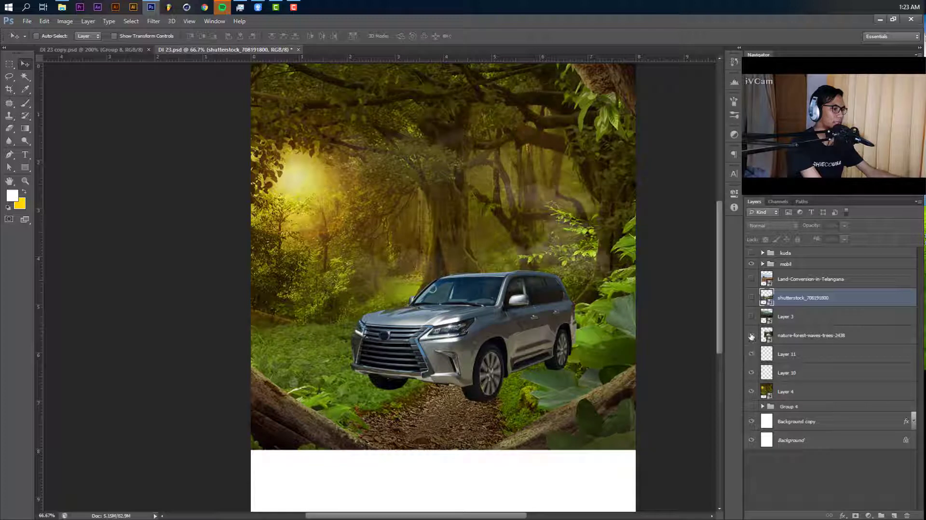
pyautogui.click(751, 335)
pyautogui.click(751, 317)
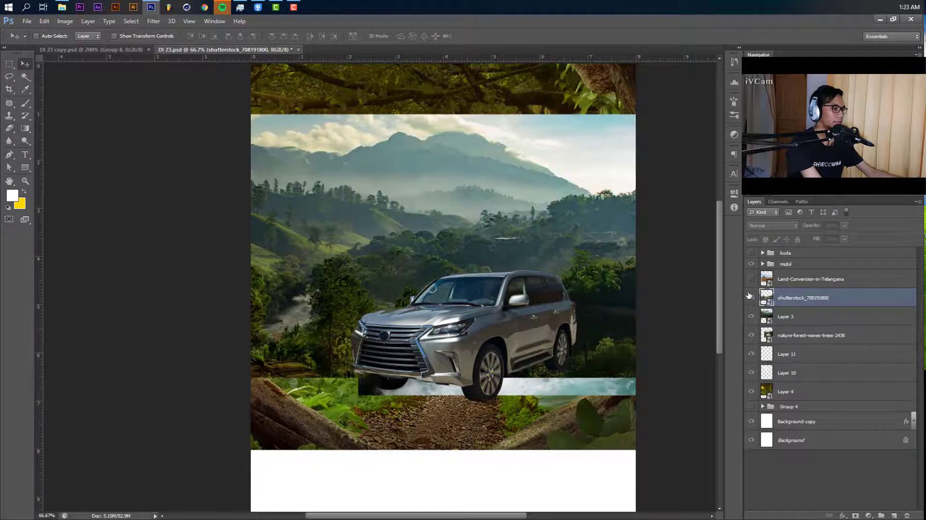
# Show only the shutterstock_708191800 road photo behind the car, hide the other background images, and shift the photo slightly to the right.
pyautogui.click(751, 297)
pyautogui.moveTo(752, 319); pyautogui.dragTo(754, 390)
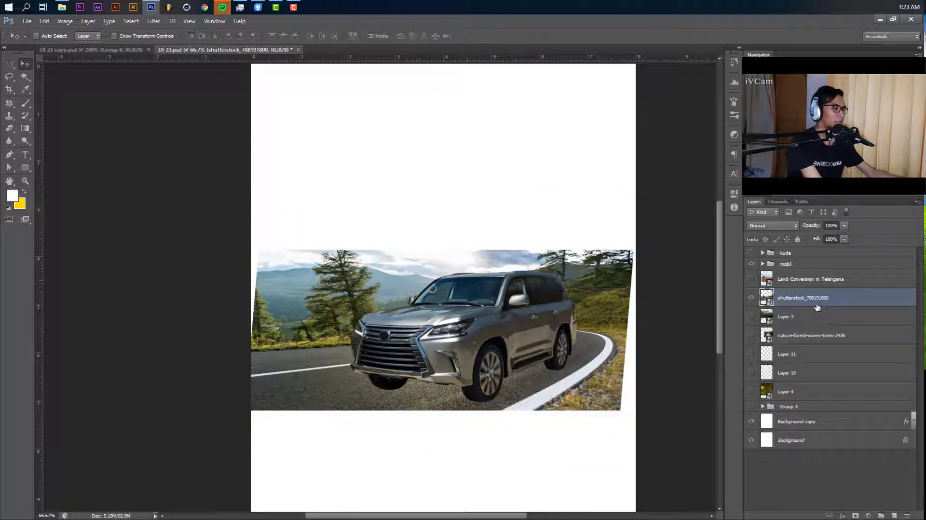
pyautogui.moveTo(610, 354); pyautogui.dragTo(635, 336)
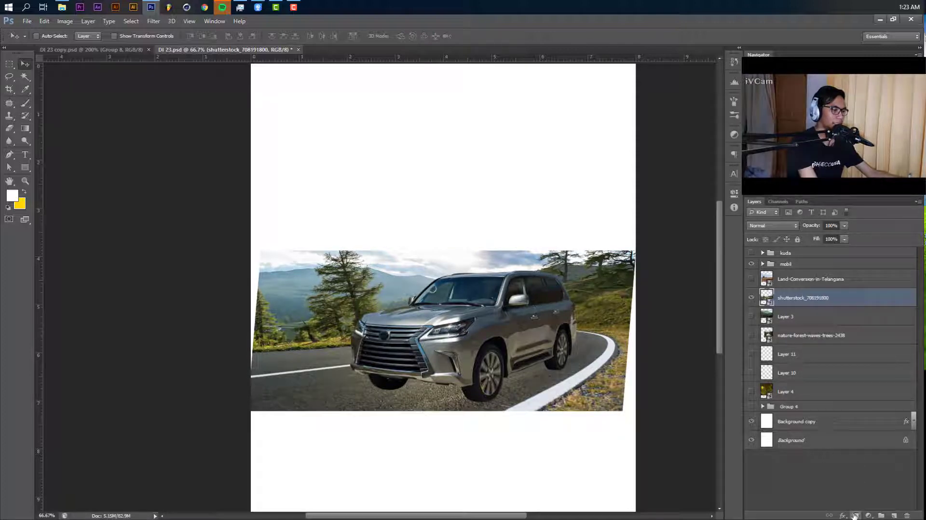
# Add a layer mask to the shutterstock_708191800 layer and fade out the scenery above the road with a linear black-to-white gradient.
pyautogui.click(856, 515)
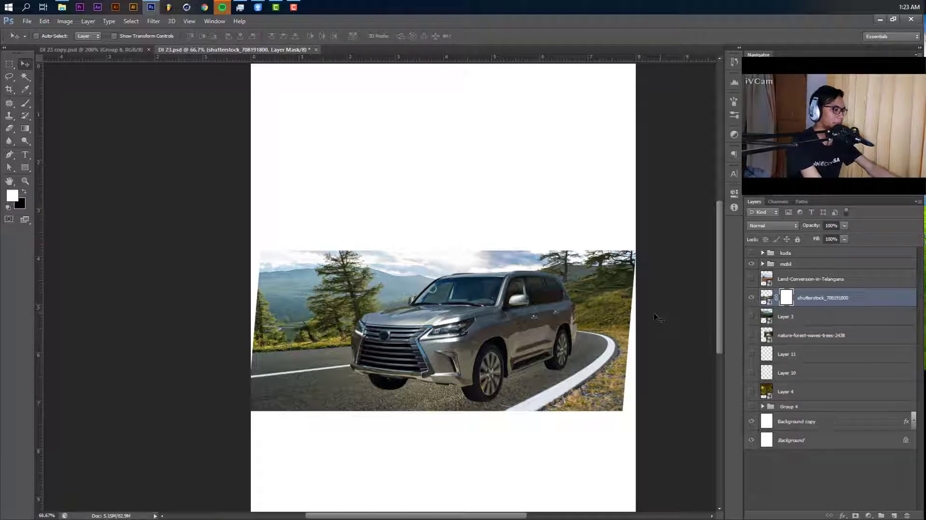
pyautogui.press('g')
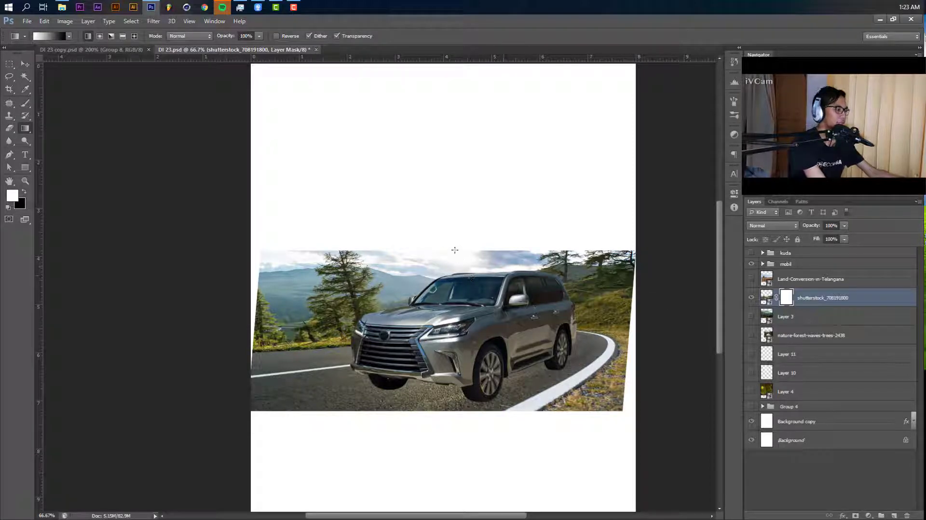
pyautogui.moveTo(450, 240); pyautogui.dragTo(450, 293)
pyautogui.moveTo(450, 330); pyautogui.dragTo(451, 366)
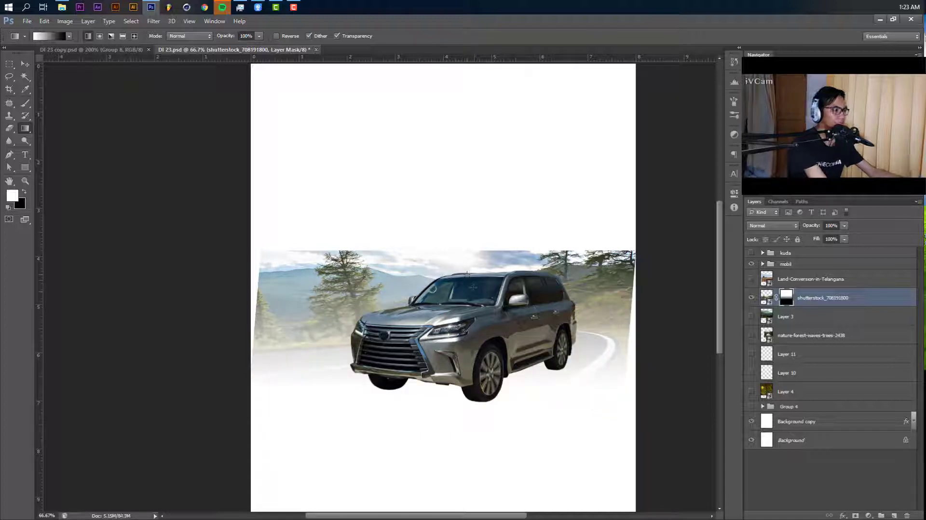
pyautogui.click(25, 193)
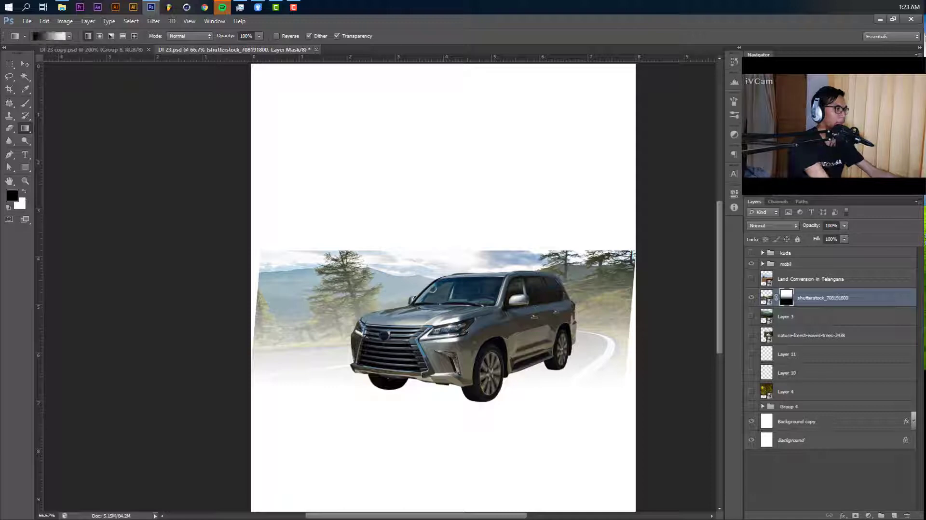
pyautogui.moveTo(453, 379); pyautogui.dragTo(451, 320)
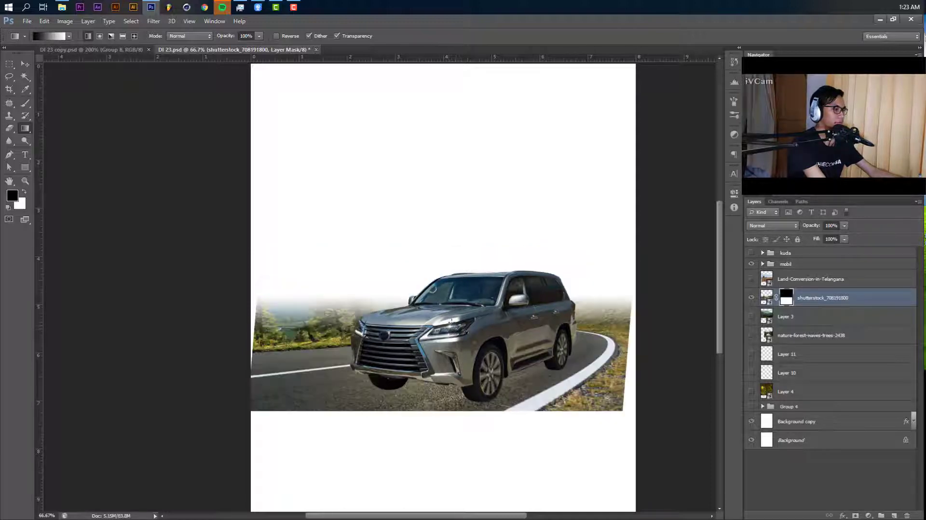
pyautogui.moveTo(339, 316); pyautogui.dragTo(350, 351)
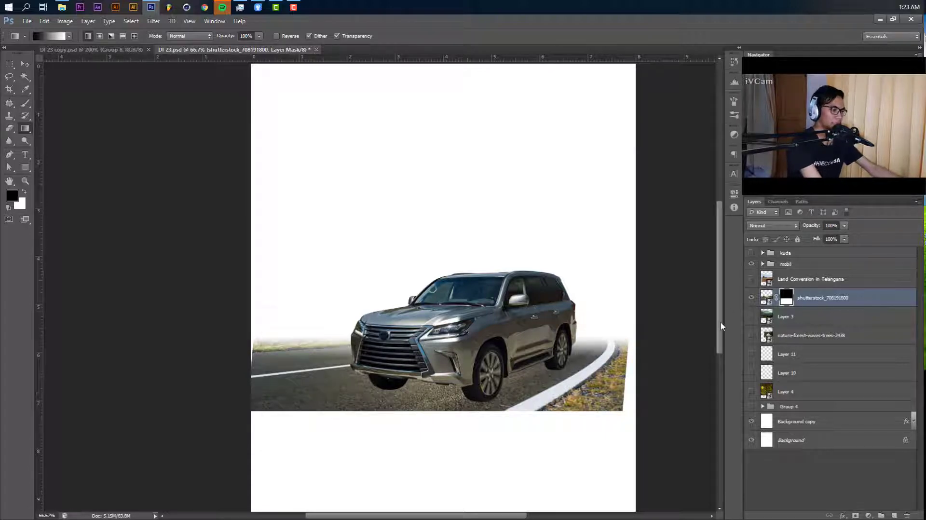
# Add a Color Overlay layer style in dark grey #191919 to the Background copy layer.
pyautogui.scroll(-2, 716, 332)
pyautogui.click(836, 423)
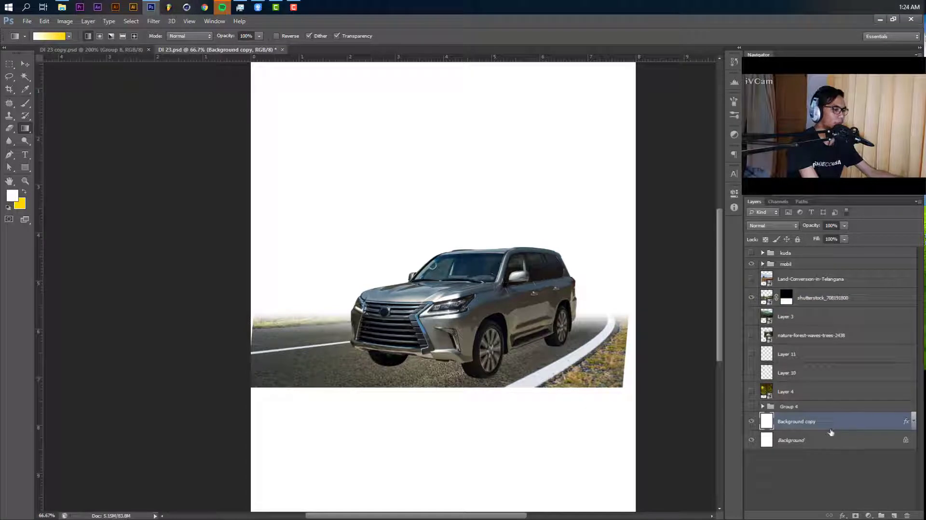
pyautogui.doubleClick(830, 429)
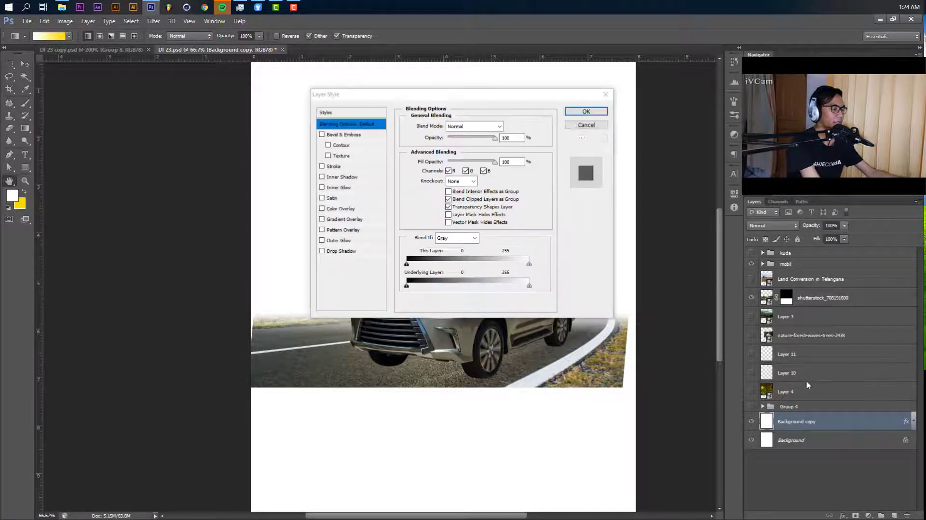
pyautogui.click(341, 209)
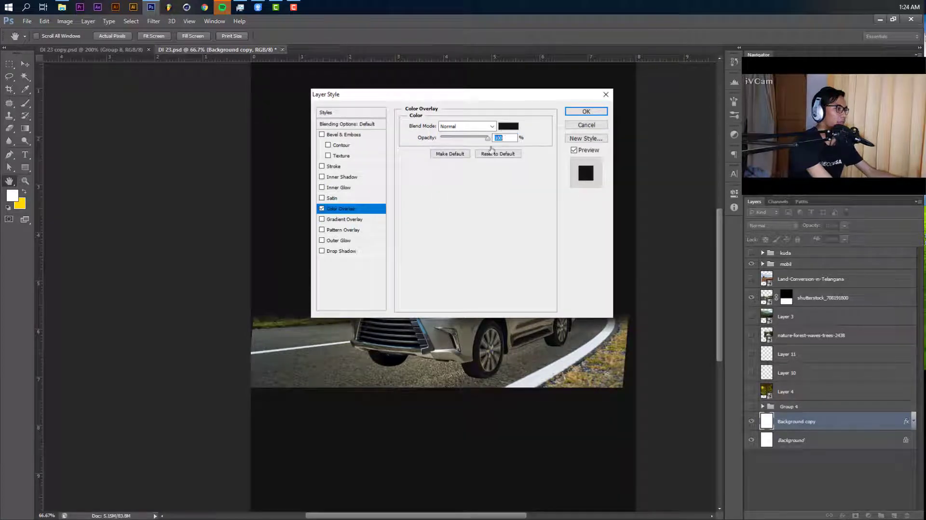
pyautogui.click(508, 126)
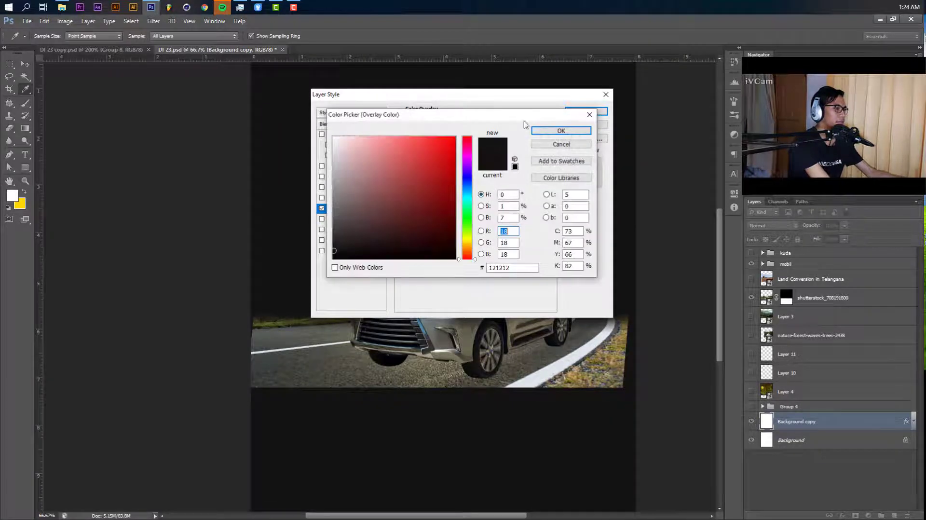
pyautogui.moveTo(525, 116); pyautogui.dragTo(713, 97)
pyautogui.moveTo(544, 216); pyautogui.dragTo(512, 229)
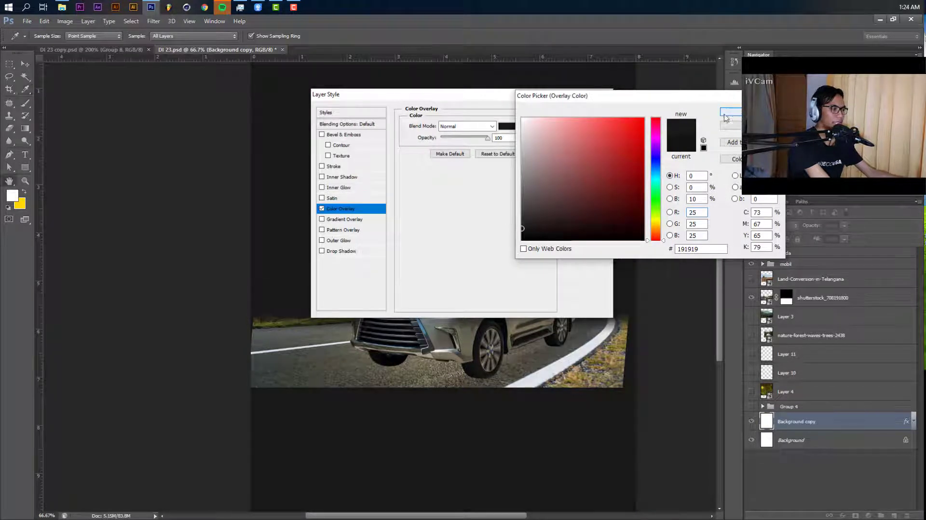
pyautogui.press('Return')
pyautogui.moveTo(410, 94); pyautogui.dragTo(651, 83)
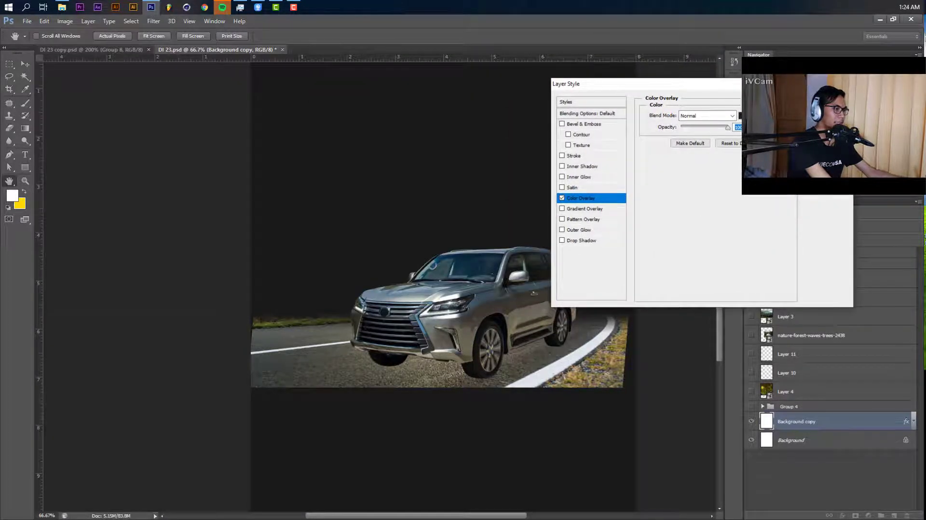
pyautogui.press('Return')
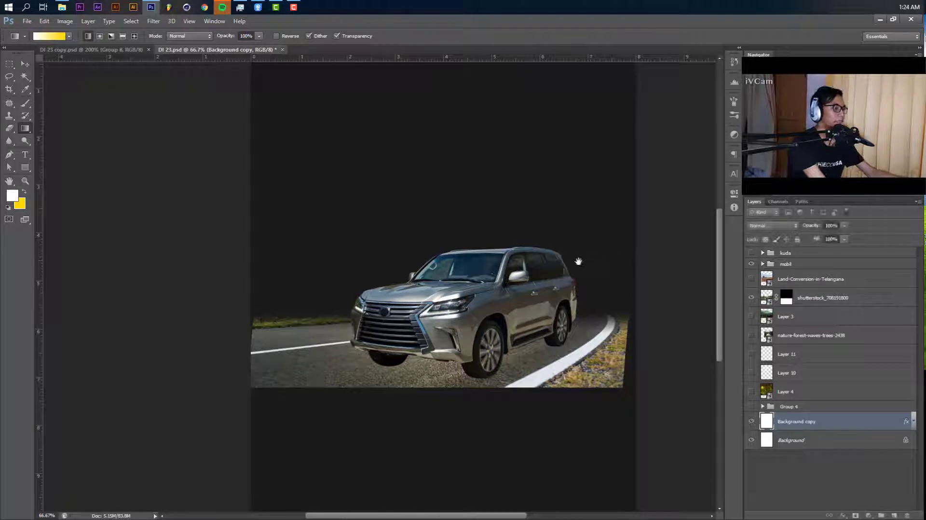
# Fade the right end of the road on the shutterstock_708191800 mask with a 400-pixel black brush at 48% opacity.
pyautogui.moveTo(627, 286); pyautogui.dragTo(628, 306)
pyautogui.press('v')
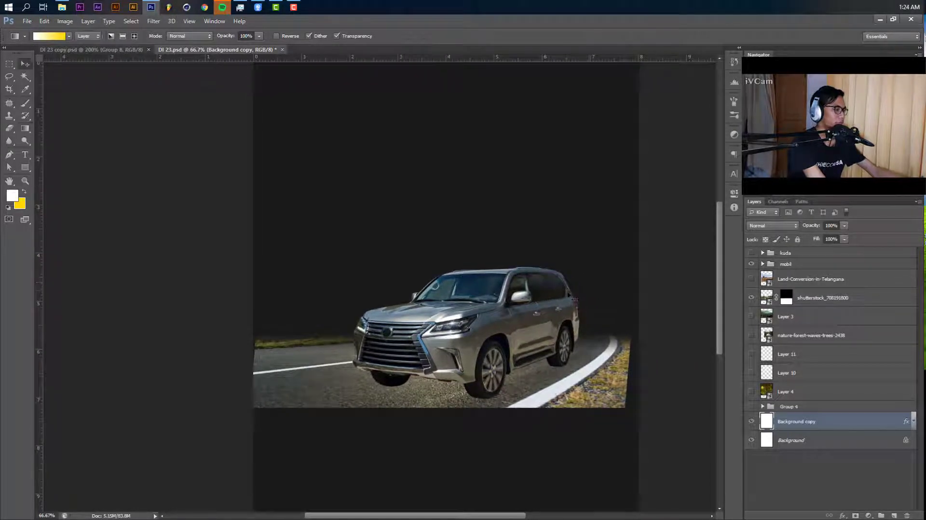
pyautogui.click(819, 300)
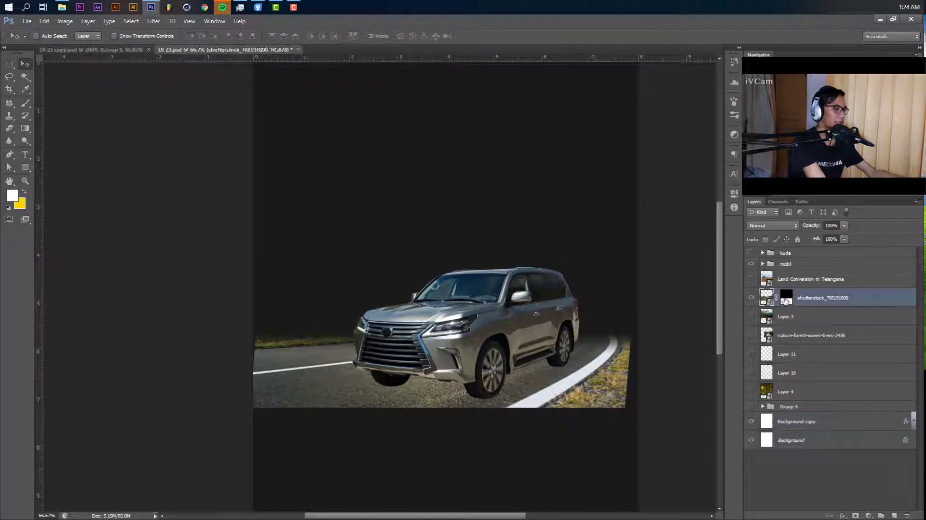
pyautogui.press('d')
pyautogui.hotkey('ctrl', '\\')
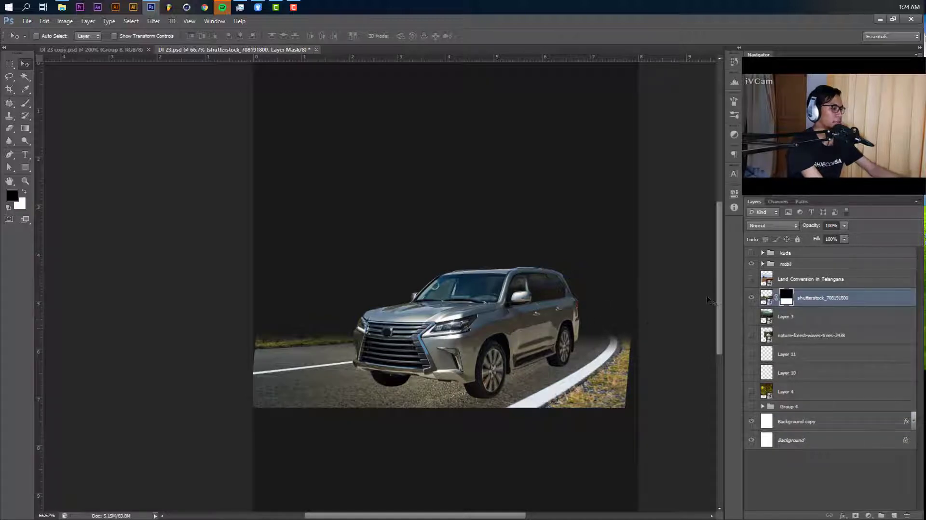
pyautogui.press('b')
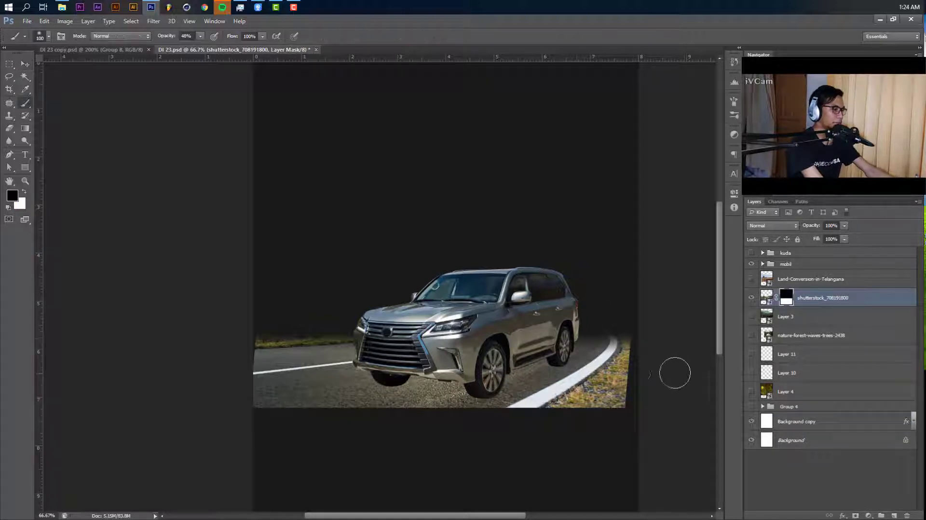
pyautogui.press(']')
pyautogui.press(']')
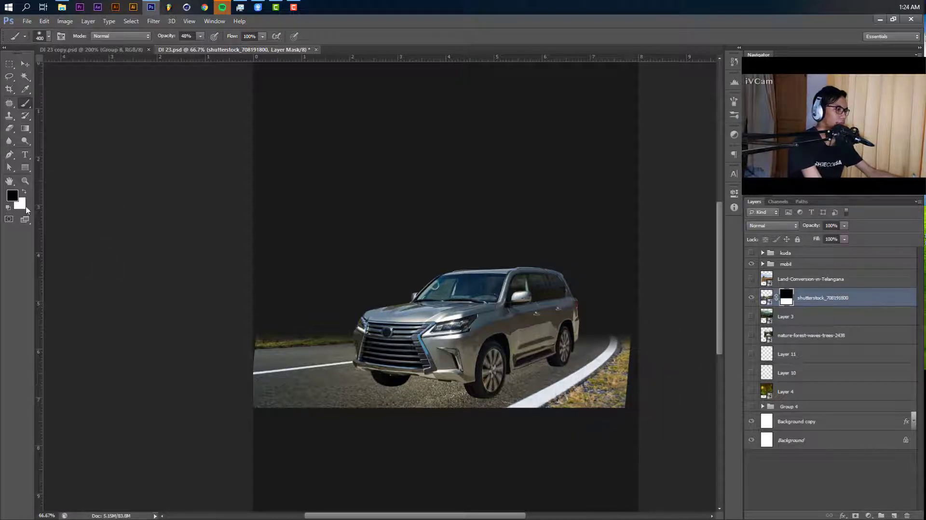
pyautogui.moveTo(614, 403)
pyautogui.mouseDown()
pyautogui.moveTo(656, 361)
pyautogui.moveTo(645, 348)
pyautogui.moveTo(601, 418)
pyautogui.moveTo(635, 386)
pyautogui.moveTo(589, 433)
pyautogui.moveTo(653, 345)
pyautogui.moveTo(620, 400)
pyautogui.moveTo(639, 368)
pyautogui.moveTo(593, 428)
pyautogui.moveTo(644, 358)
pyautogui.moveTo(582, 436)
pyautogui.moveTo(644, 391)
pyautogui.moveTo(574, 423)
pyautogui.mouseUp()
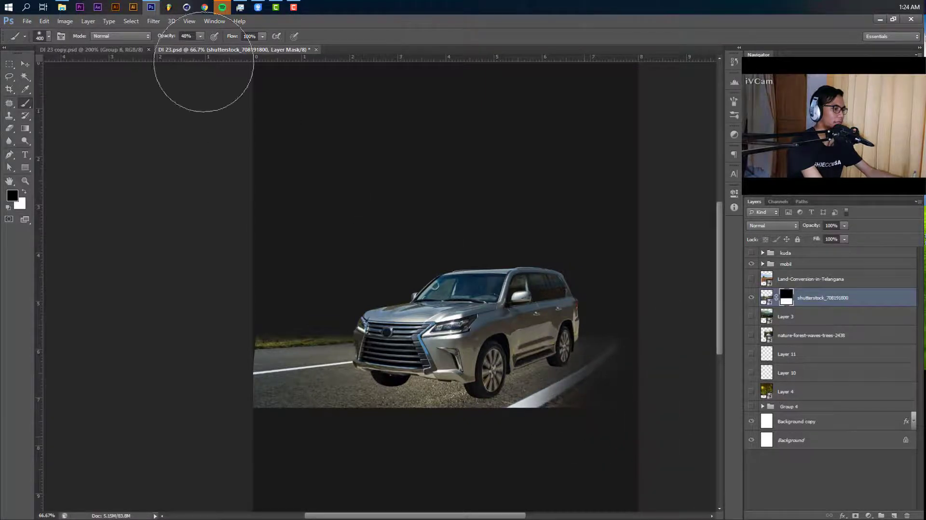
# Raise the brush opacity to 82% and fade the left end of the road on the same mask.
pyautogui.click(199, 35)
pyautogui.moveTo(200, 47); pyautogui.dragTo(217, 47)
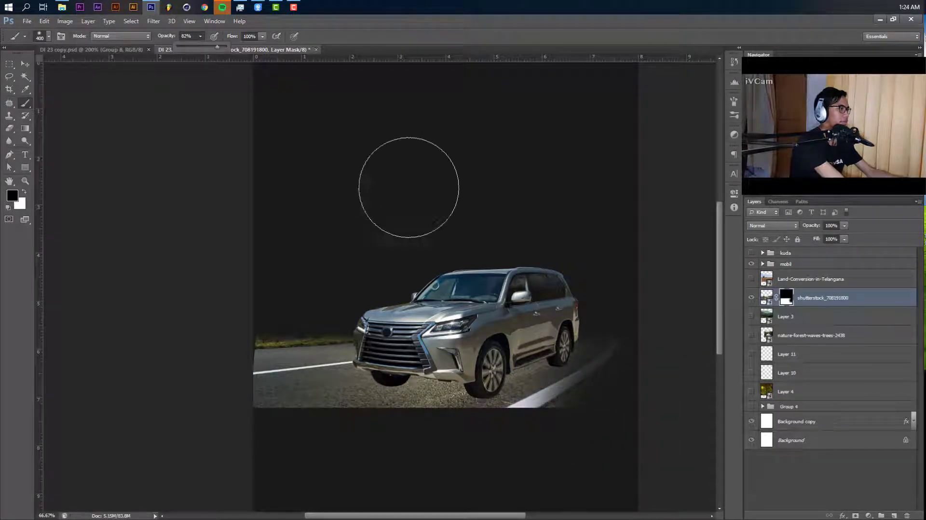
pyautogui.moveTo(233, 330)
pyautogui.mouseDown()
pyautogui.moveTo(263, 323)
pyautogui.moveTo(217, 380)
pyautogui.moveTo(242, 345)
pyautogui.moveTo(234, 402)
pyautogui.moveTo(231, 389)
pyautogui.moveTo(289, 430)
pyautogui.moveTo(267, 411)
pyautogui.moveTo(334, 439)
pyautogui.moveTo(279, 425)
pyautogui.moveTo(361, 452)
pyautogui.moveTo(288, 439)
pyautogui.moveTo(316, 458)
pyautogui.moveTo(221, 380)
pyautogui.moveTo(264, 320)
pyautogui.mouseUp()
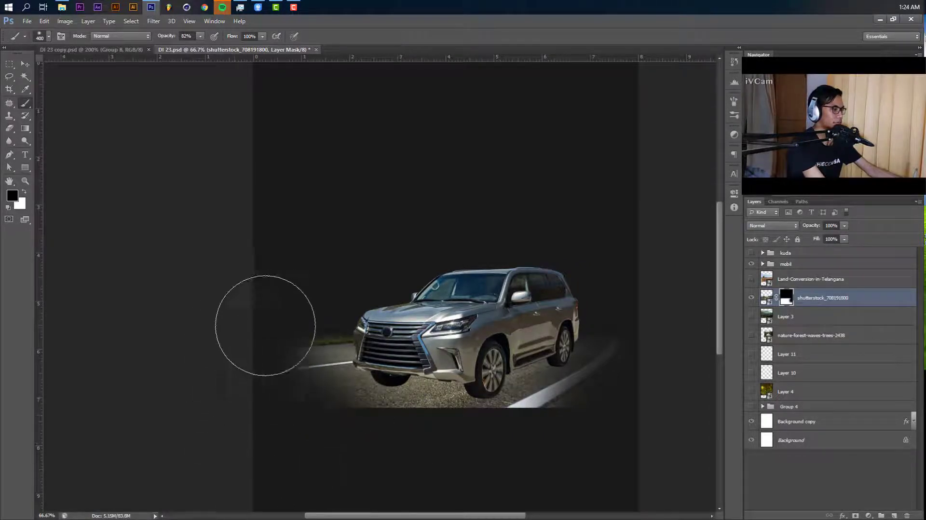
pyautogui.click(222, 8)
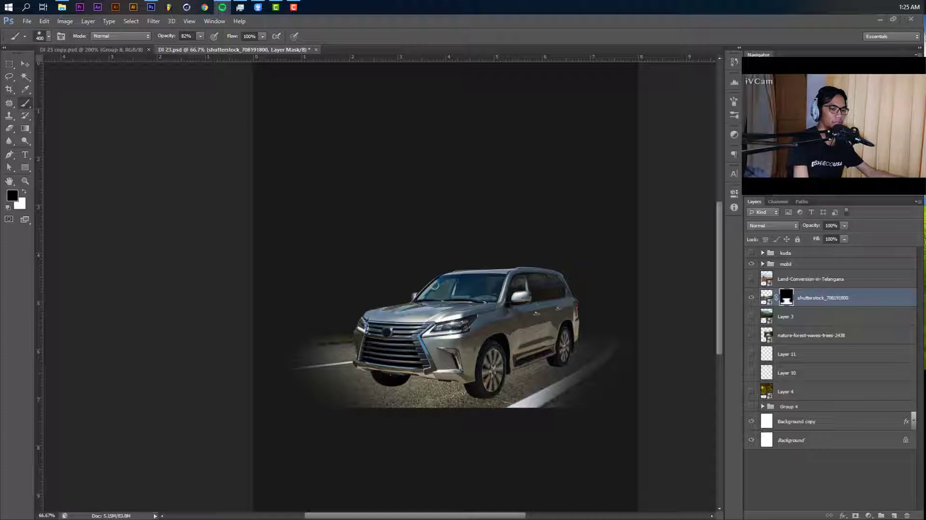
pyautogui.click(647, 46)
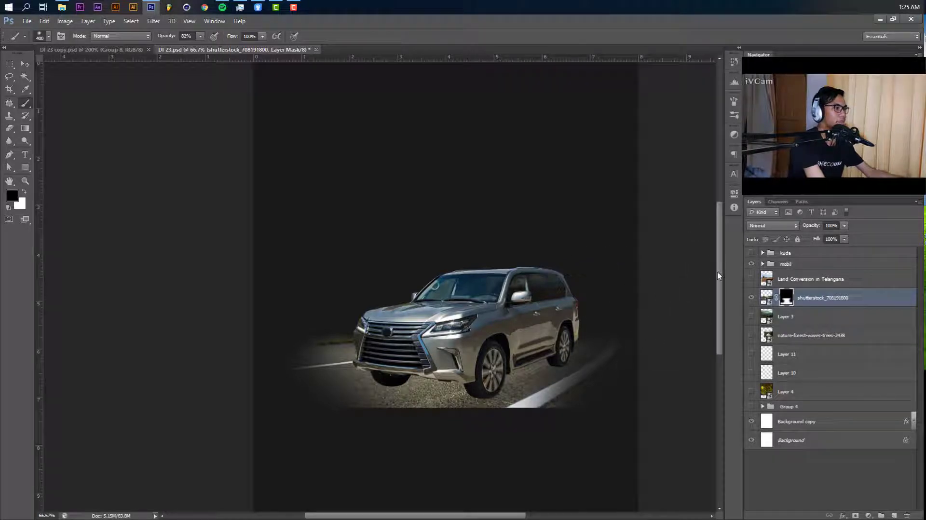
# Show the mountain landscape on Layer 3 behind the car and add a layer mask to it.
pyautogui.moveTo(717, 275); pyautogui.dragTo(723, 288)
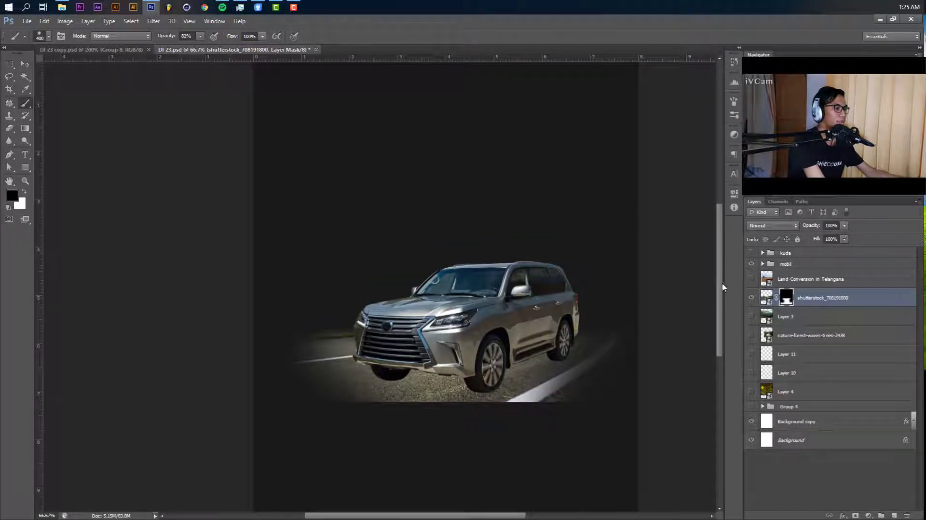
pyautogui.click(752, 319)
pyautogui.click(751, 318)
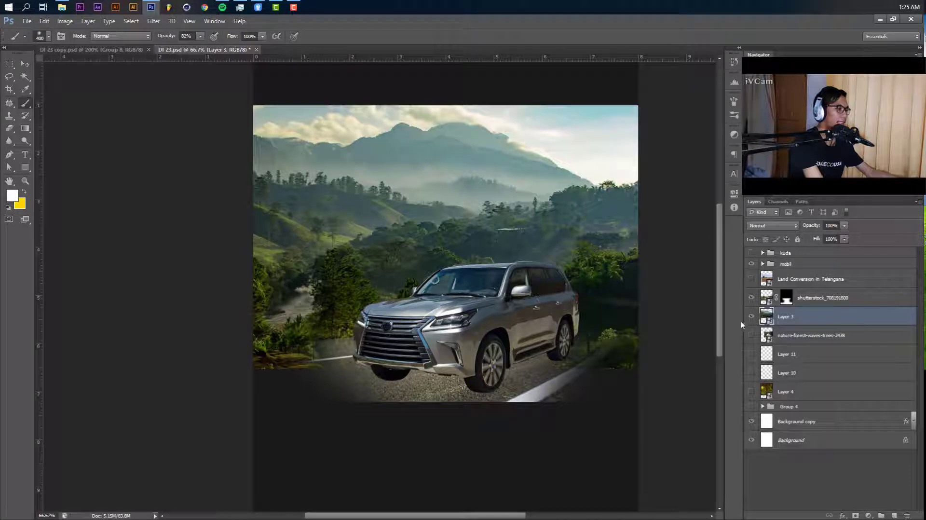
pyautogui.click(857, 515)
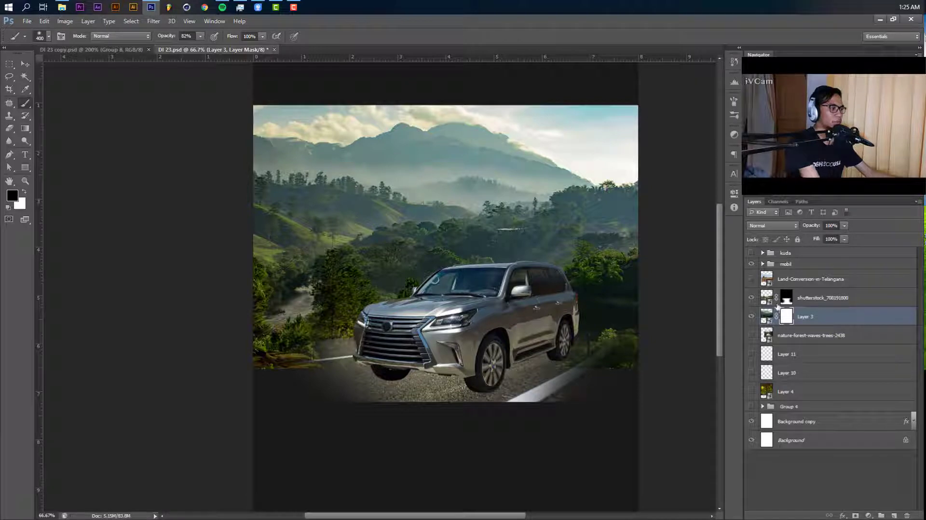
# Paint out the upper right part of the landscape on Layer 3's mask with a 900-pixel black brush at 82% opacity.
pyautogui.click(787, 320)
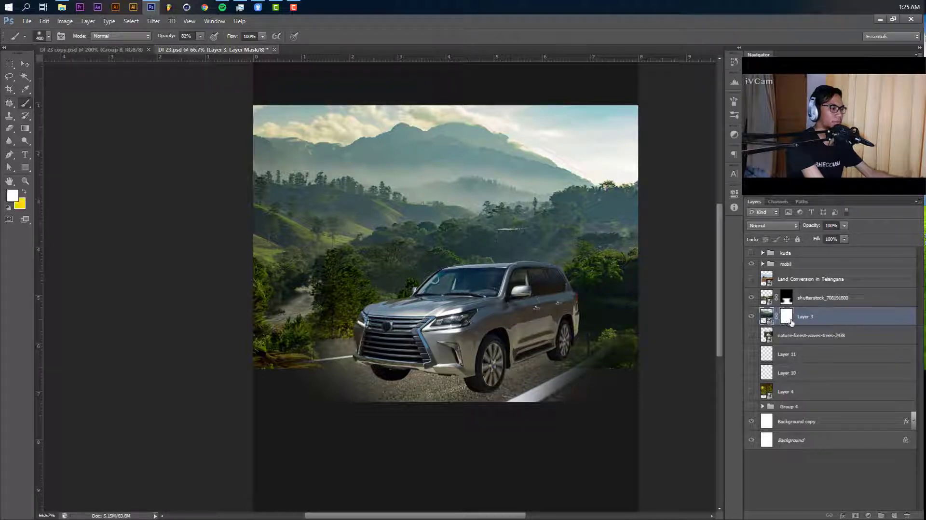
pyautogui.press('d')
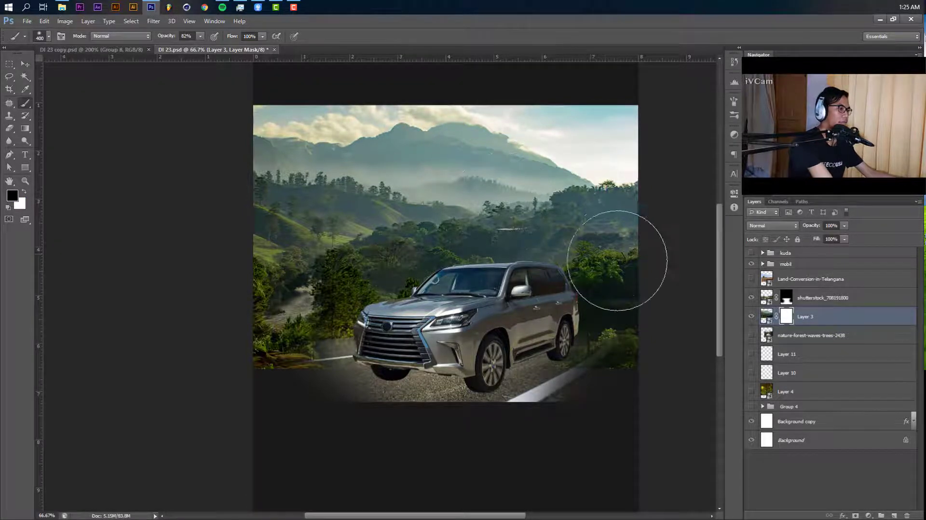
pyautogui.press(']')
pyautogui.press(']')
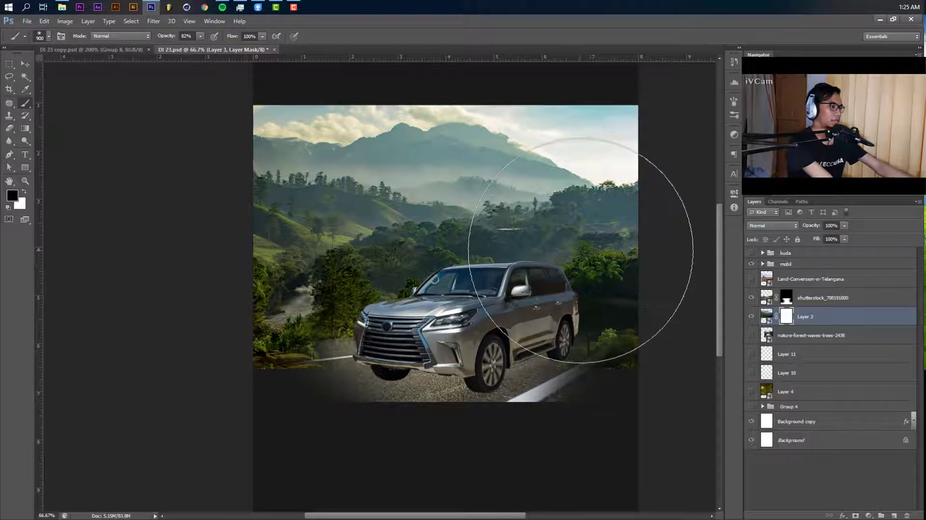
pyautogui.press(']')
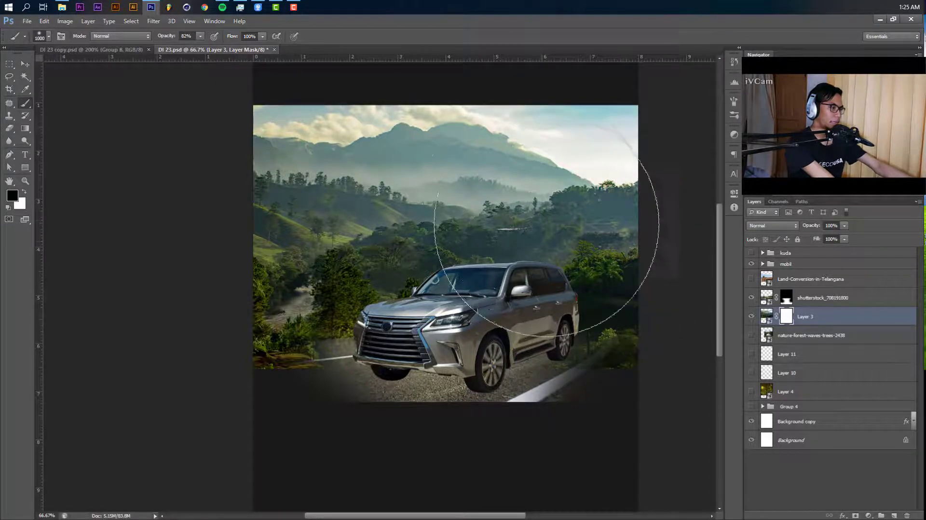
pyautogui.press('[')
pyautogui.click(554, 155)
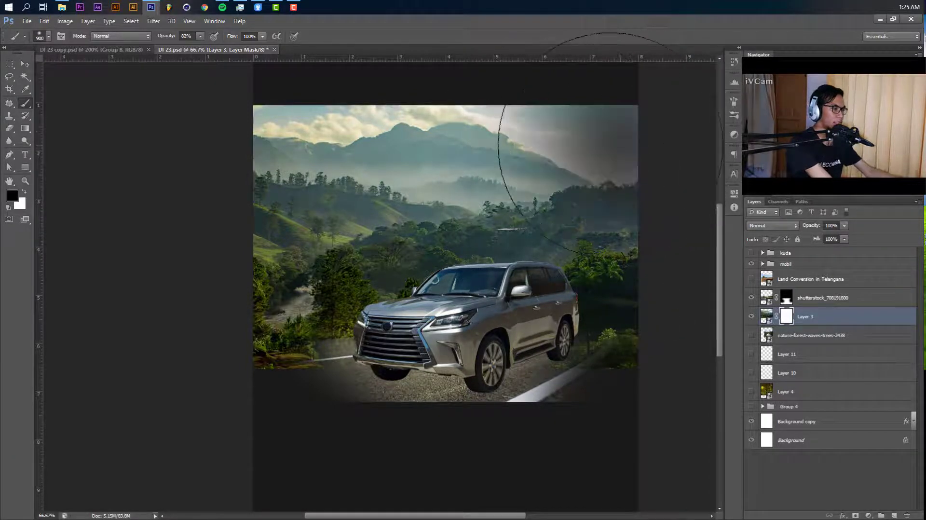
pyautogui.moveTo(587, 151)
pyautogui.mouseDown()
pyautogui.moveTo(632, 155)
pyautogui.moveTo(723, 191)
pyautogui.mouseUp()
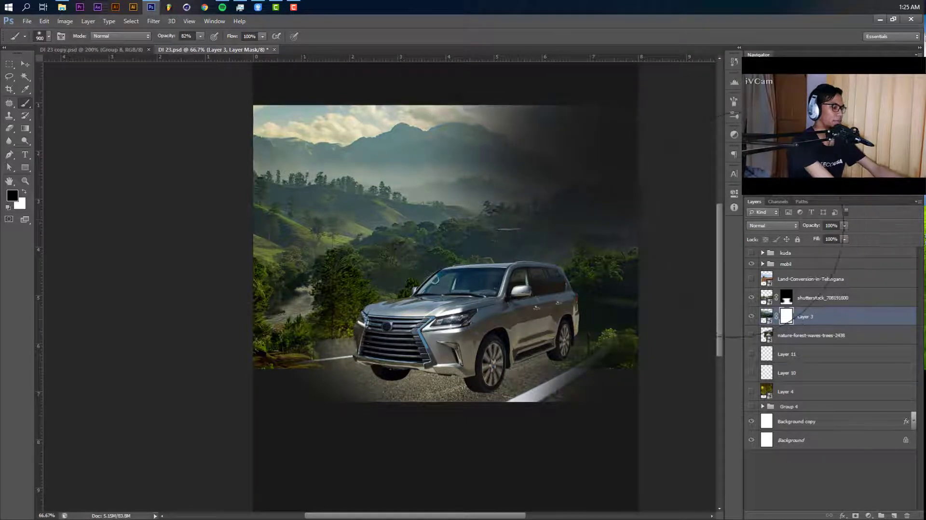
# Mask out the remaining sky, mountains and side edges of Layer 3, keeping only faint trees around the car.
pyautogui.hotkey('ctrl', '-')
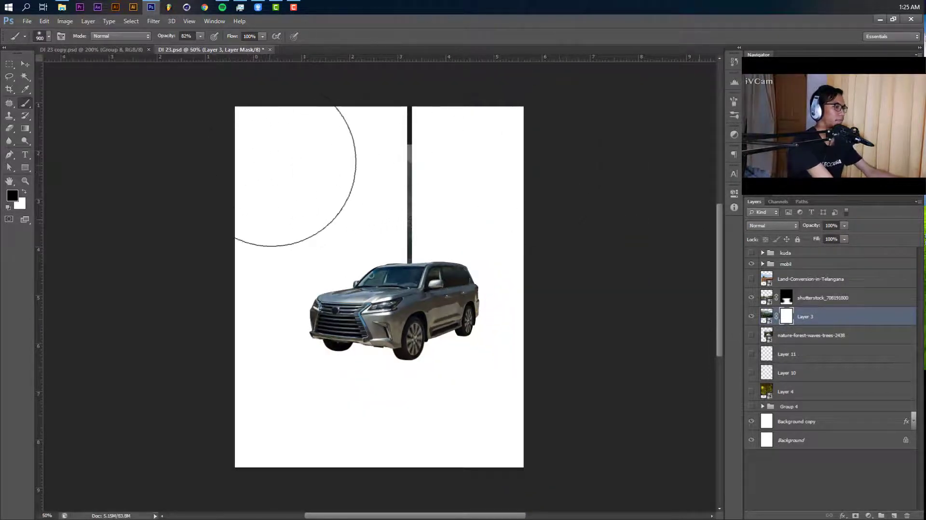
pyautogui.moveTo(270, 164)
pyautogui.mouseDown()
pyautogui.moveTo(338, 120)
pyautogui.moveTo(225, 164)
pyautogui.moveTo(350, 123)
pyautogui.moveTo(231, 171)
pyautogui.moveTo(343, 126)
pyautogui.moveTo(335, 128)
pyautogui.moveTo(431, 113)
pyautogui.moveTo(386, 125)
pyautogui.moveTo(520, 125)
pyautogui.moveTo(521, 138)
pyautogui.moveTo(399, 157)
pyautogui.mouseUp()
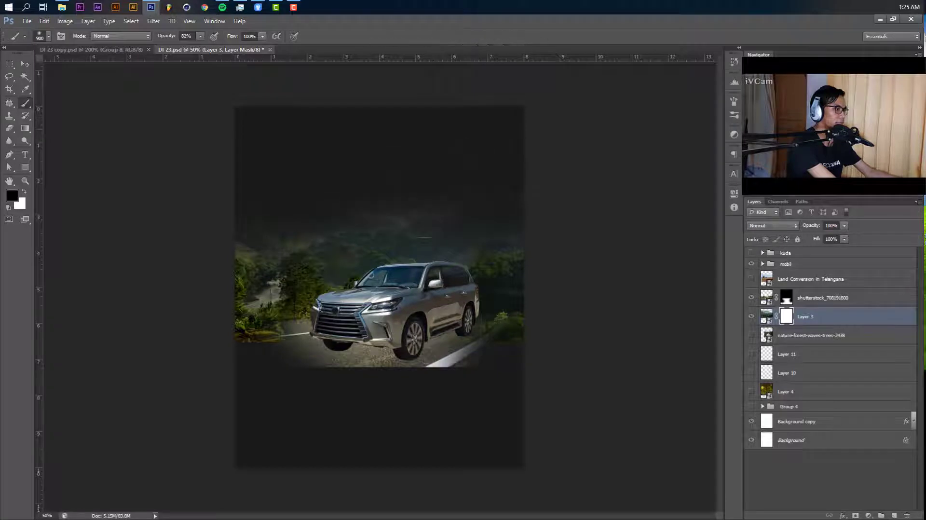
pyautogui.moveTo(227, 290)
pyautogui.mouseDown()
pyautogui.moveTo(234, 300)
pyautogui.moveTo(275, 298)
pyautogui.mouseUp()
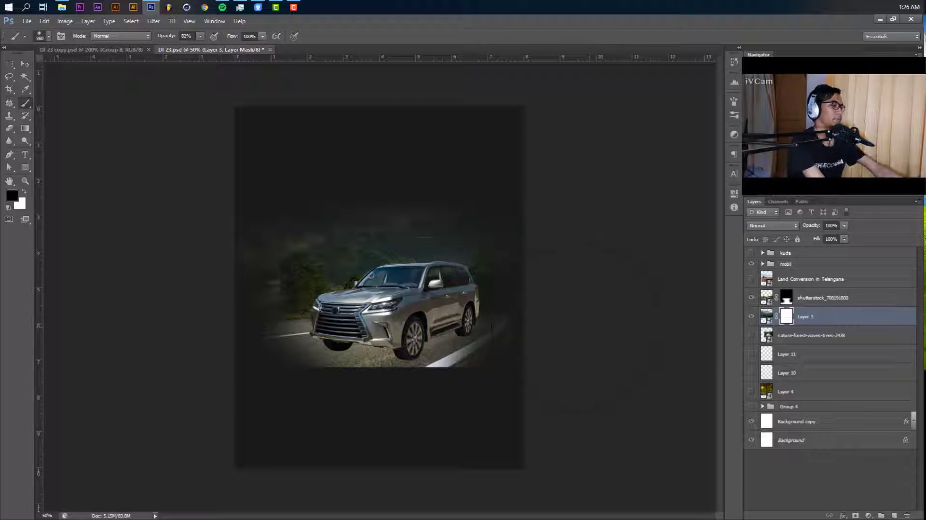
pyautogui.press(']')
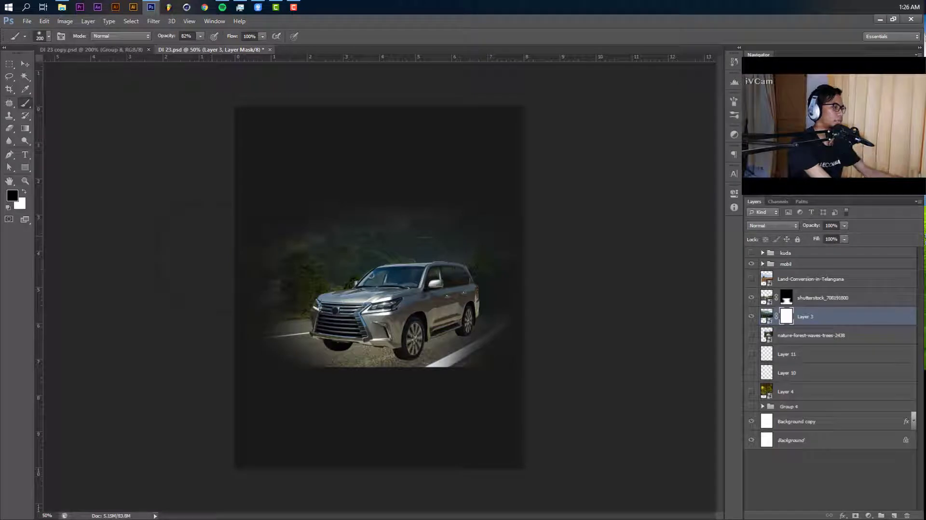
# Move the shutterstock_708191800 road photo slightly down beneath the car.
pyautogui.press('v')
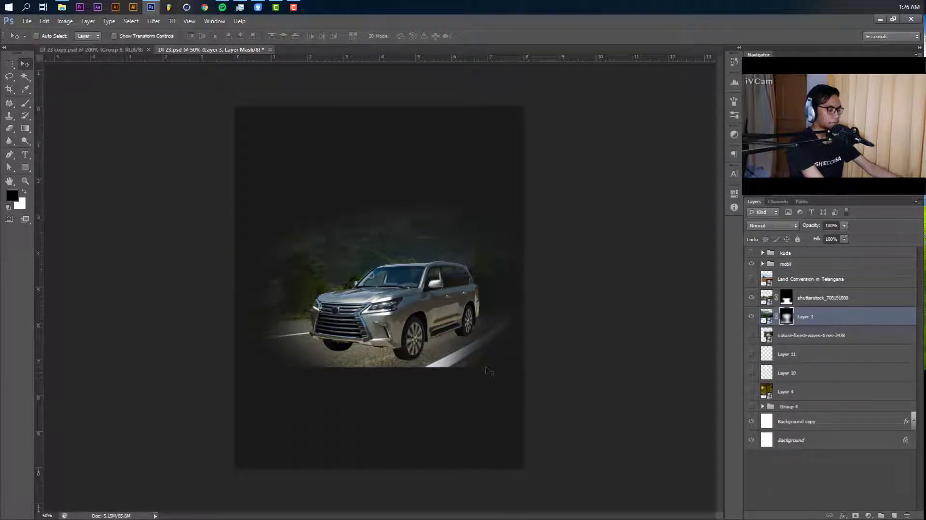
pyautogui.hotkey('alt', ']')
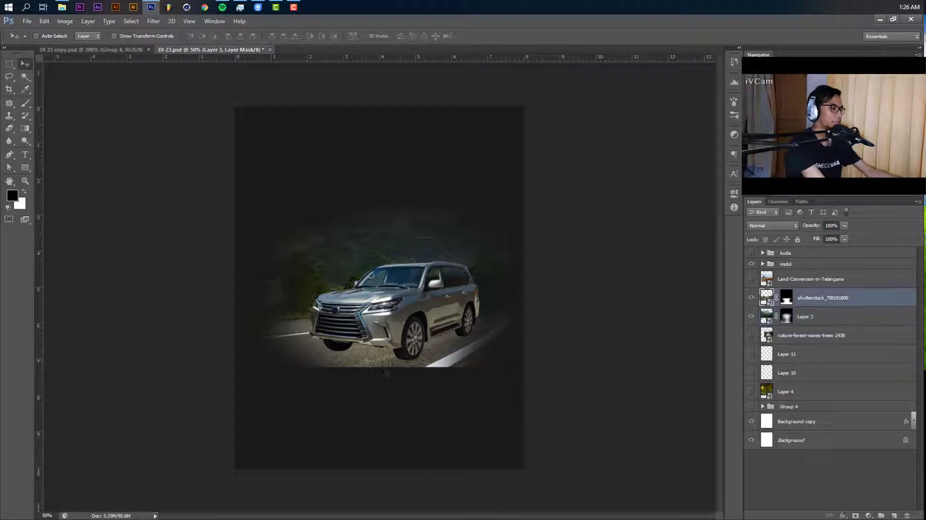
pyautogui.moveTo(467, 345); pyautogui.dragTo(465, 349)
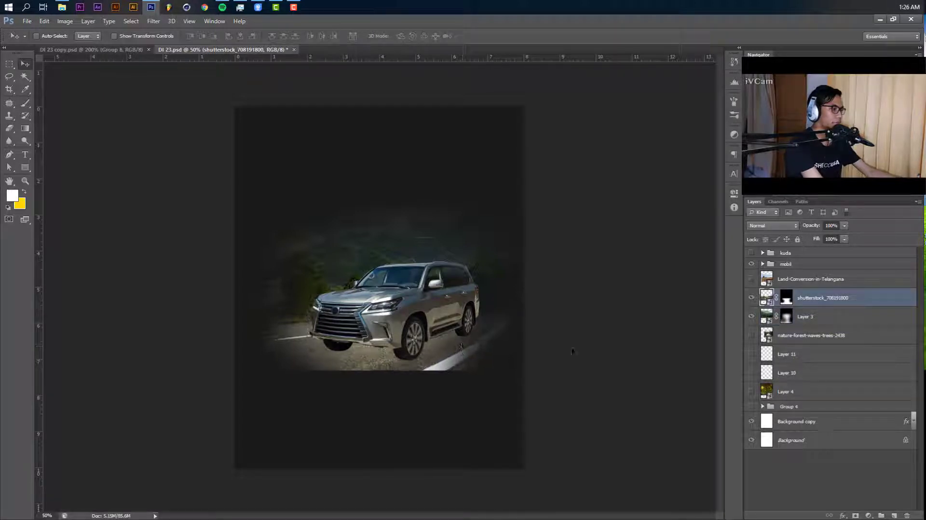
# Fade out the lower edge of the shutterstock_708191800 road on its mask with a 300-pixel black brush at 82% opacity.
pyautogui.hotkey('ctrl', '\\')
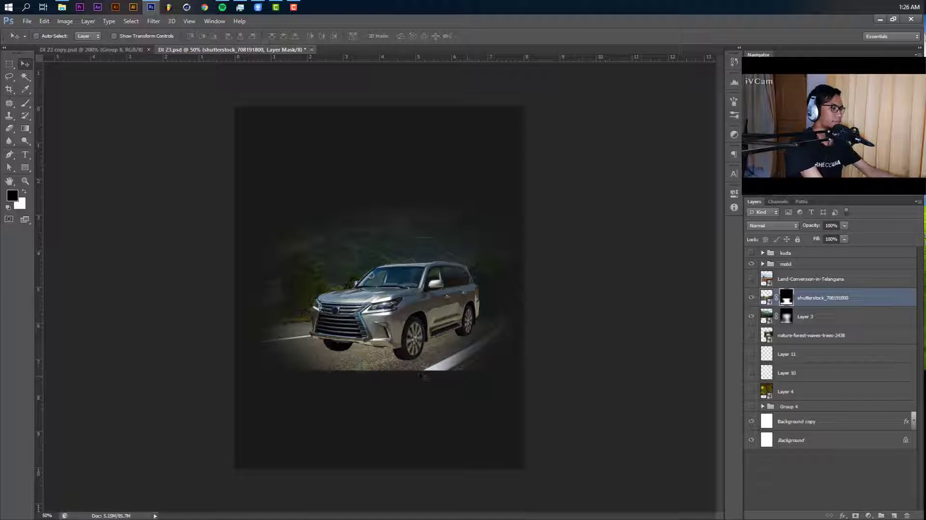
pyautogui.press('b')
pyautogui.press('[')
pyautogui.press('[')
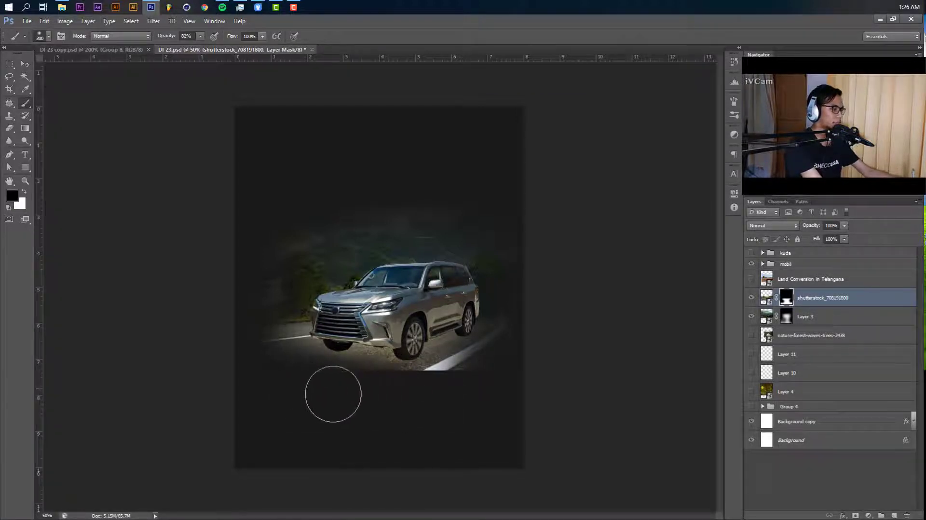
pyautogui.moveTo(333, 394)
pyautogui.mouseDown()
pyautogui.moveTo(458, 402)
pyautogui.moveTo(438, 399)
pyautogui.moveTo(460, 395)
pyautogui.moveTo(416, 401)
pyautogui.moveTo(491, 393)
pyautogui.moveTo(375, 399)
pyautogui.moveTo(482, 391)
pyautogui.moveTo(431, 404)
pyautogui.moveTo(536, 355)
pyautogui.moveTo(507, 378)
pyautogui.mouseUp()
pyautogui.press('v')
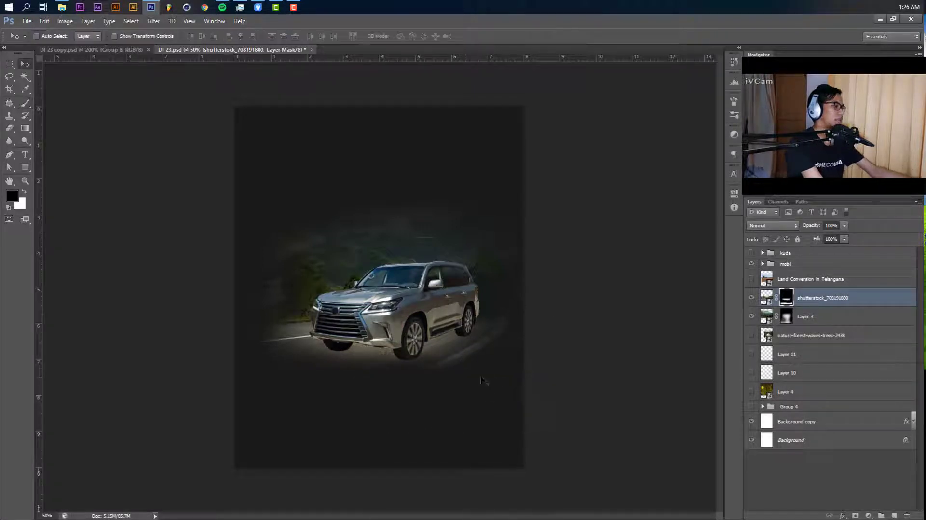
# Show the nature-forest-waves-trees-2438 photo and position it behind the car, slightly up and to the left.
pyautogui.click(827, 320)
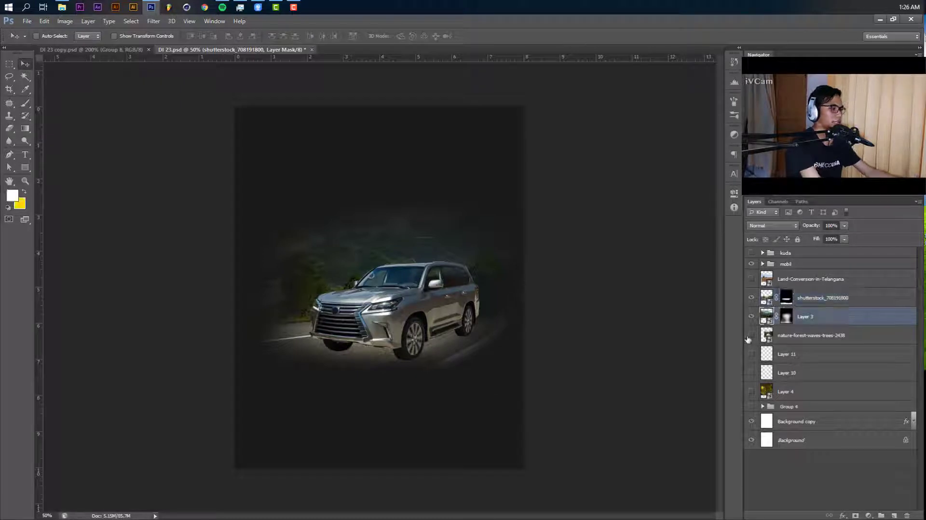
pyautogui.click(819, 335)
pyautogui.moveTo(555, 325); pyautogui.dragTo(538, 315)
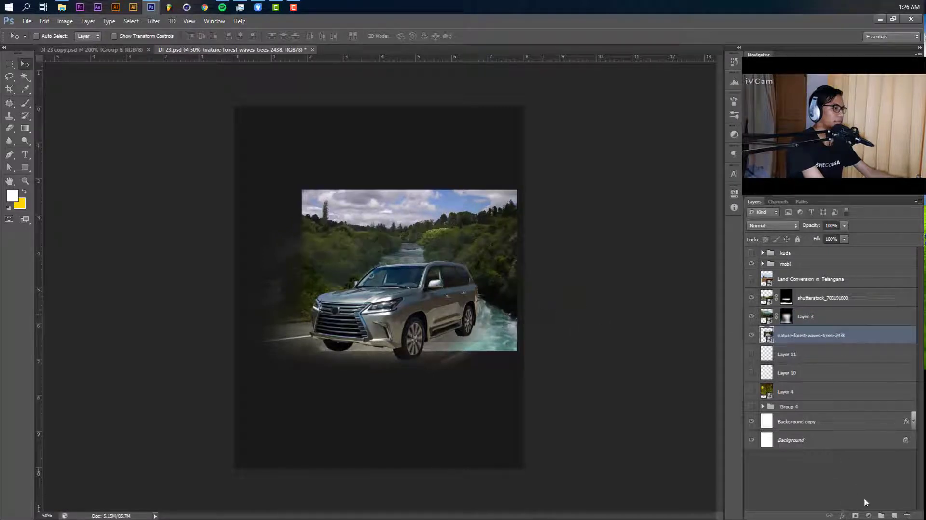
# Add a layer mask to the nature-forest-waves-trees-2438 layer and fill it with black to hide the photo.
pyautogui.click(854, 515)
pyautogui.press('d')
pyautogui.press('b')
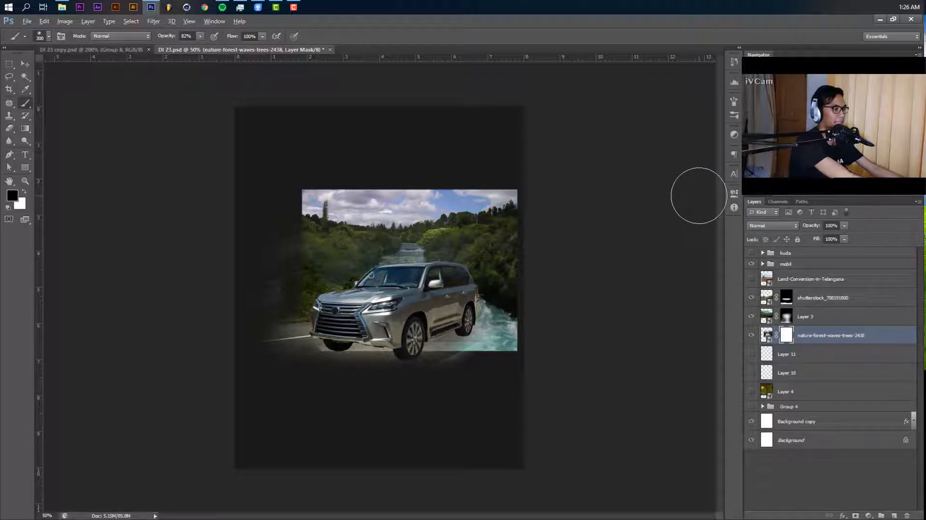
pyautogui.press('alt')
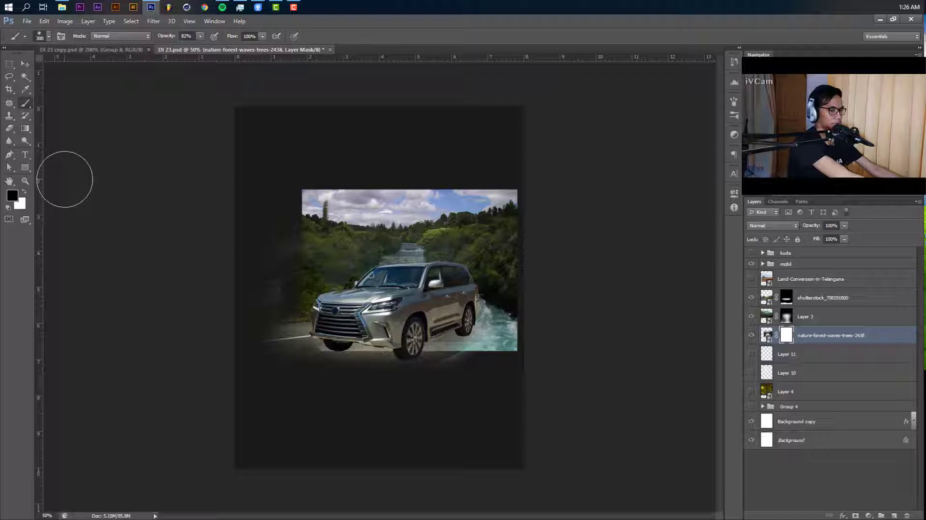
pyautogui.hotkey('alt', 'BackSpace')
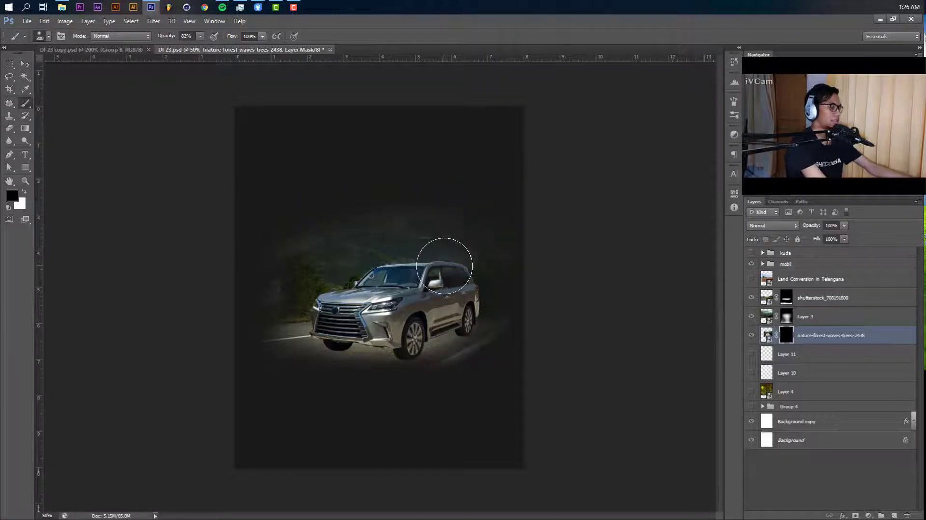
# Paint the trees behind the car's rear back in on the nature-forest-waves-trees-2438 mask with a white brush at 82% opacity.
pyautogui.press('x')
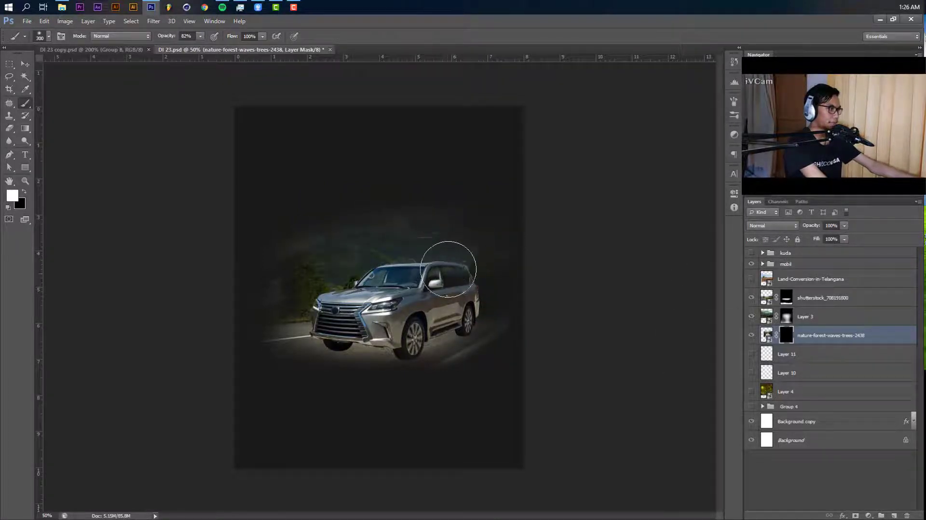
pyautogui.moveTo(498, 253)
pyautogui.mouseDown()
pyautogui.moveTo(497, 301)
pyautogui.moveTo(465, 295)
pyautogui.moveTo(452, 280)
pyautogui.moveTo(466, 266)
pyautogui.moveTo(477, 280)
pyautogui.moveTo(470, 287)
pyautogui.moveTo(498, 254)
pyautogui.moveTo(473, 233)
pyautogui.moveTo(425, 282)
pyautogui.moveTo(433, 227)
pyautogui.moveTo(478, 195)
pyautogui.moveTo(530, 190)
pyautogui.moveTo(518, 180)
pyautogui.moveTo(417, 177)
pyautogui.moveTo(506, 162)
pyautogui.moveTo(466, 166)
pyautogui.moveTo(523, 163)
pyautogui.moveTo(440, 177)
pyautogui.moveTo(488, 167)
pyautogui.moveTo(536, 172)
pyautogui.mouseUp()
pyautogui.press(']')
pyautogui.press('x')
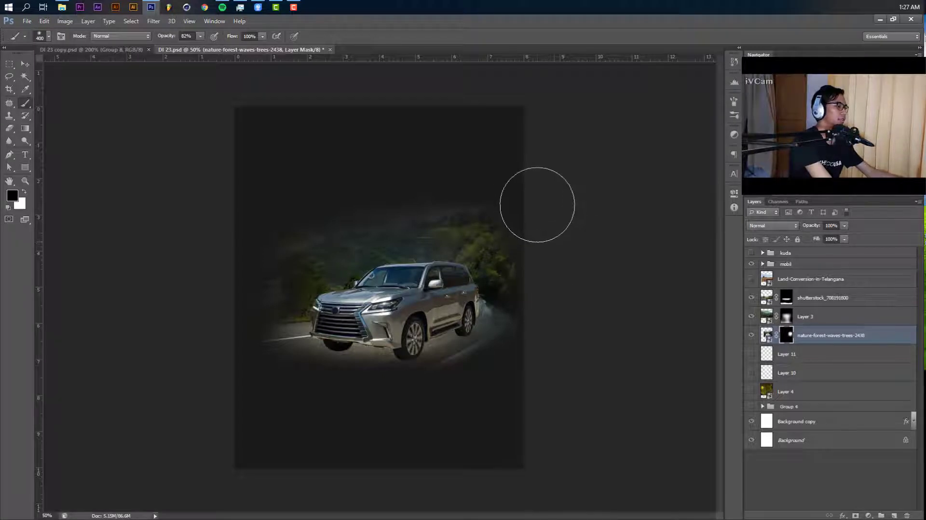
# Soften the outer right edge of the revealed trees with a 400-pixel black brush and nudge the masked photo left and down.
pyautogui.press('v')
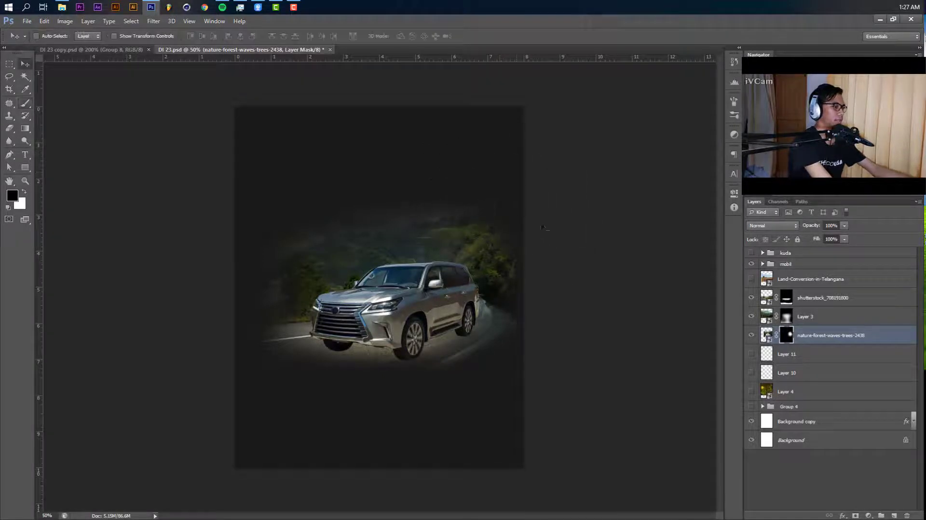
pyautogui.press('b')
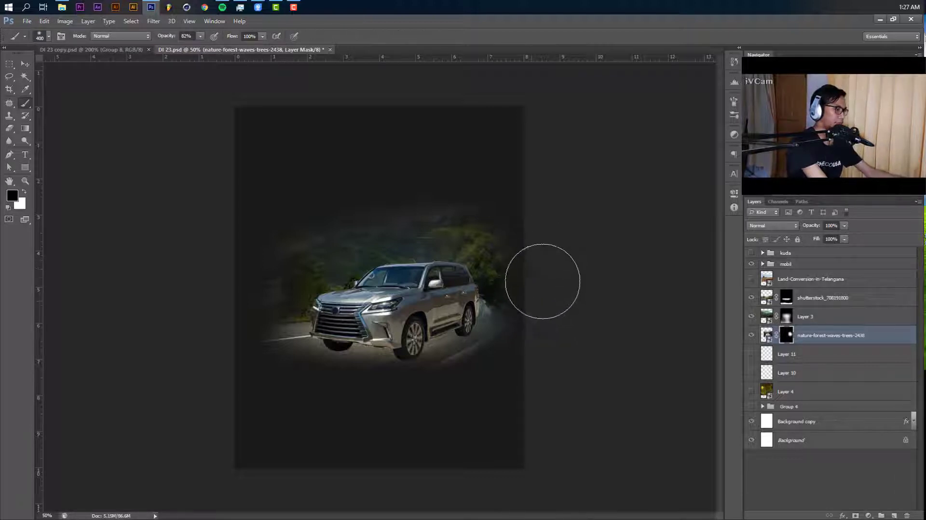
pyautogui.press('v')
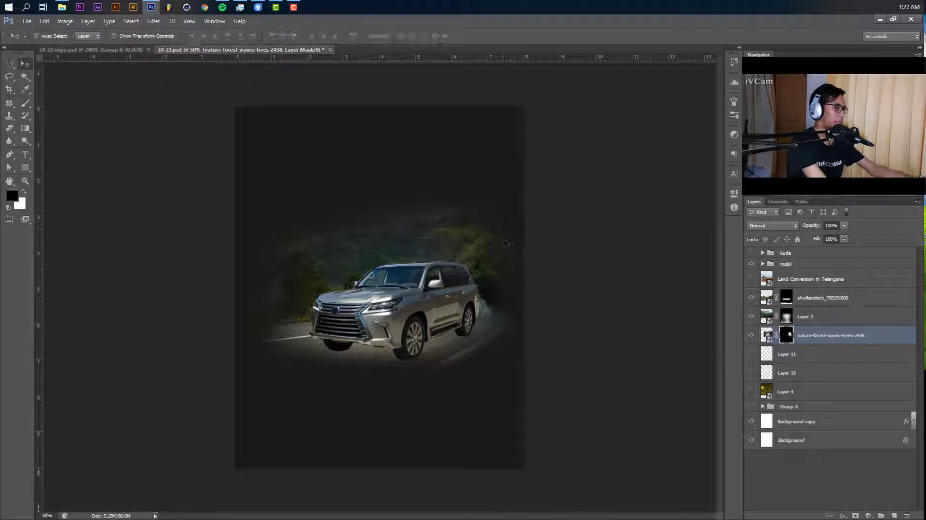
pyautogui.moveTo(501, 240); pyautogui.dragTo(489, 246)
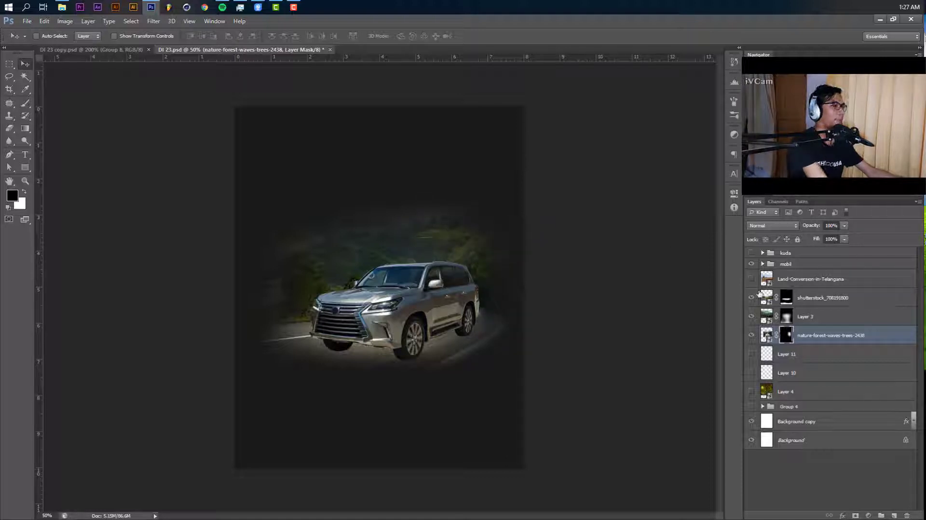
# Show the clouds on Layer 10 and Layer 11, shifting Layer 10 slightly left and Layer 11 slightly right.
pyautogui.click(761, 277)
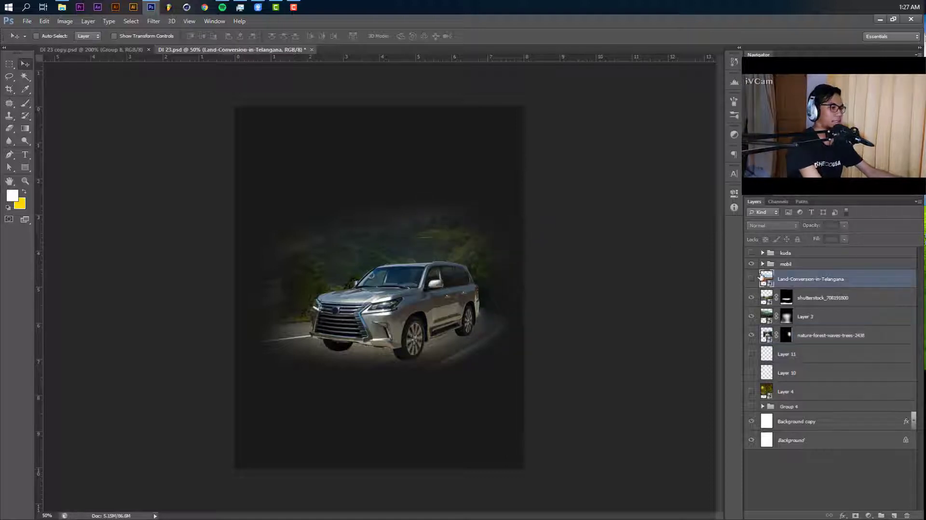
pyautogui.click(751, 361)
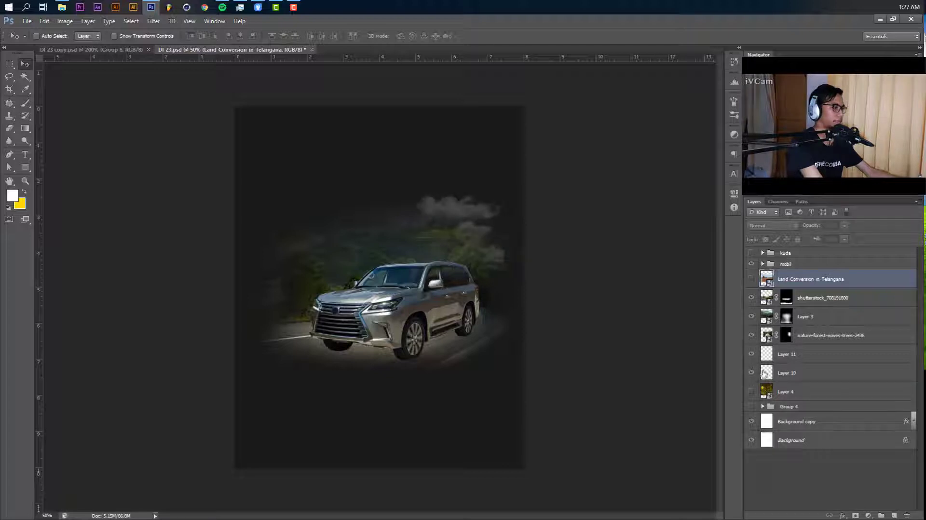
pyautogui.click(810, 371)
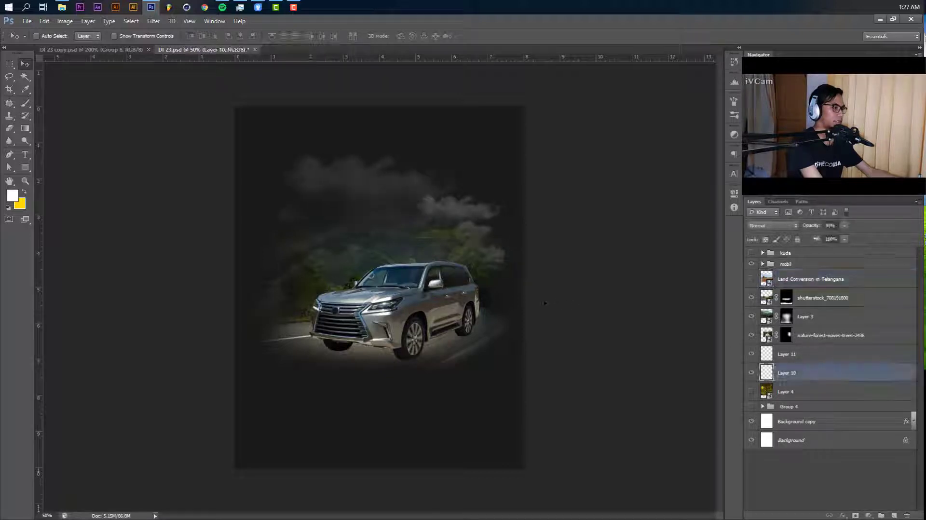
pyautogui.moveTo(545, 303); pyautogui.dragTo(566, 303)
pyautogui.click(801, 358)
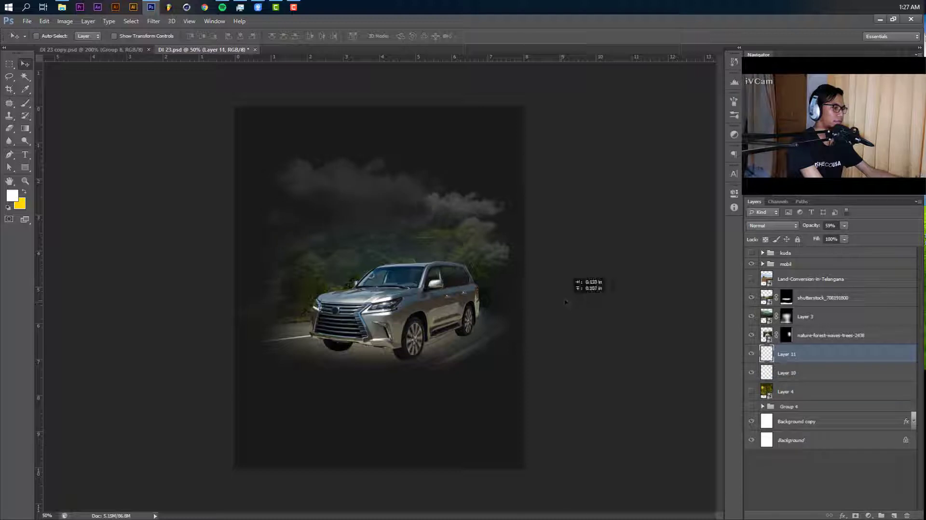
# Add a layer mask to Layer 10 and paint out a small area of its clouds on the right with a 200-pixel black brush.
pyautogui.hotkey('alt', '[')
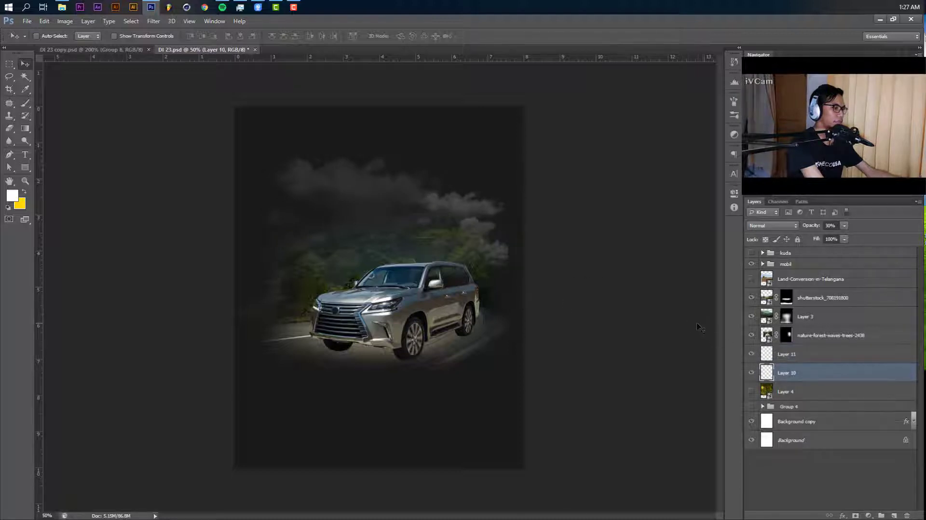
pyautogui.hotkey('ctrl', '+')
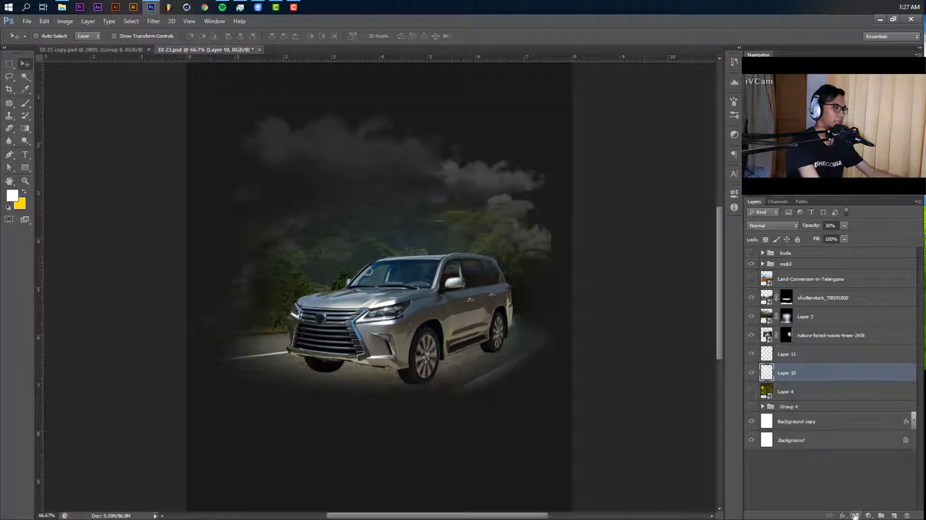
pyautogui.click(855, 515)
pyautogui.press('d')
pyautogui.press('b')
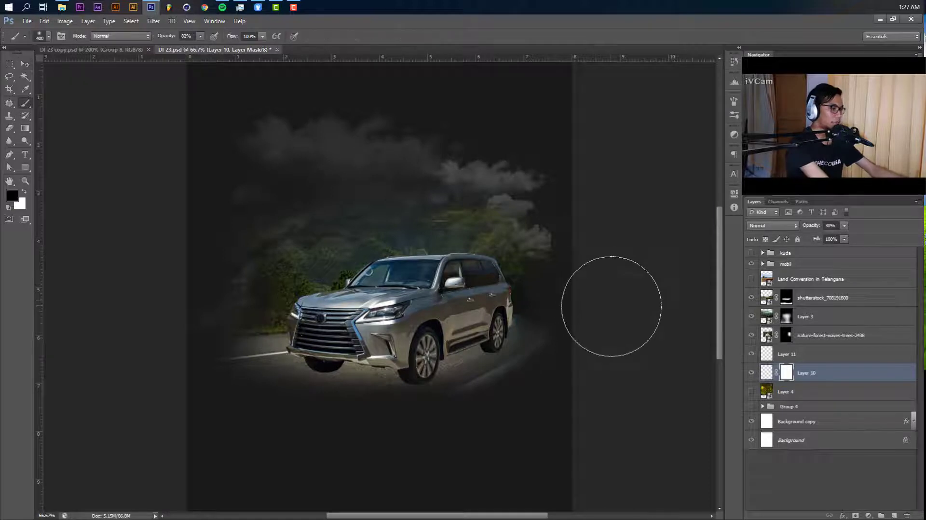
pyautogui.press('[')
pyautogui.press('[')
pyautogui.press('[')
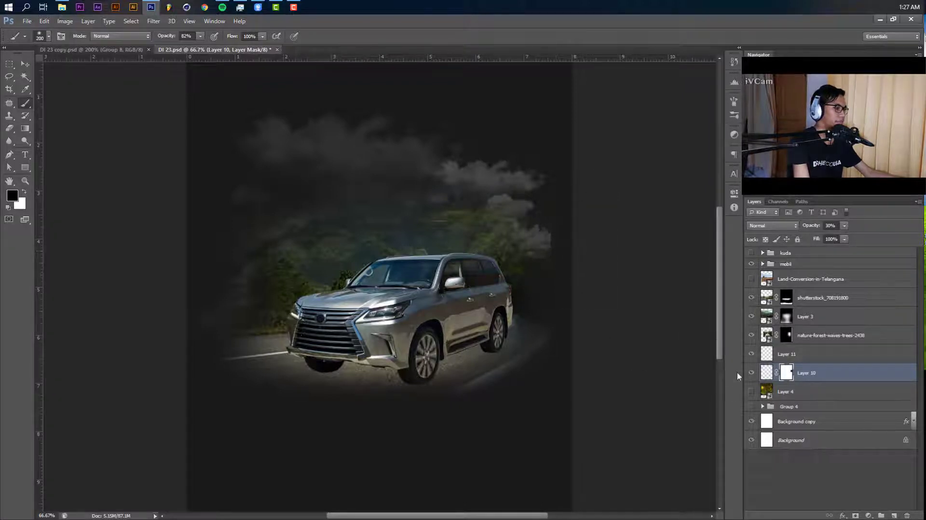
pyautogui.click(750, 374)
pyautogui.click(751, 373)
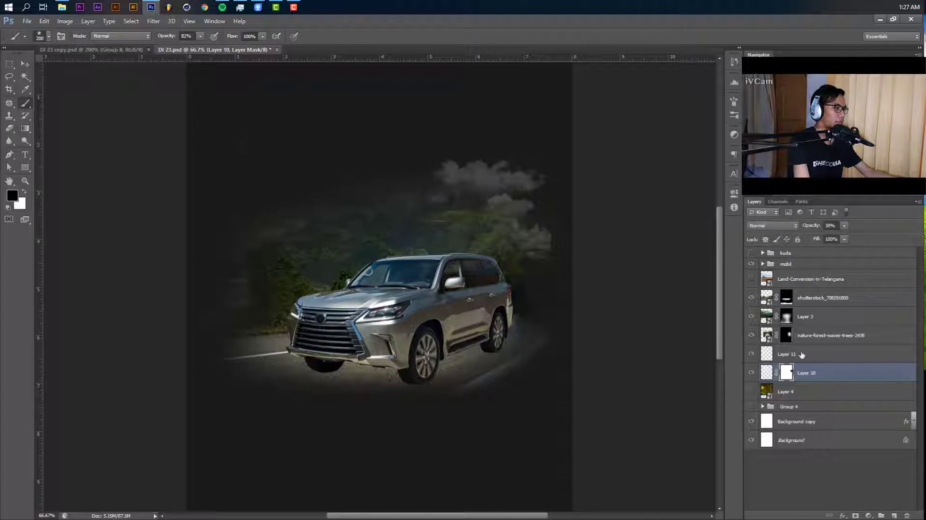
# Add a layer mask to Layer 11 and fade its clouds at the lower right with the 200-pixel black brush.
pyautogui.click(796, 354)
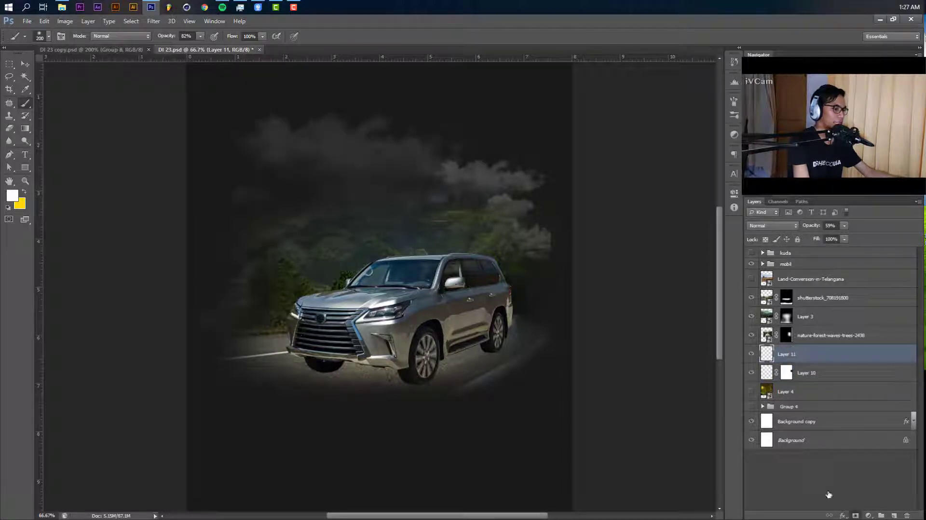
pyautogui.click(856, 515)
pyautogui.press('d')
pyautogui.press('x')
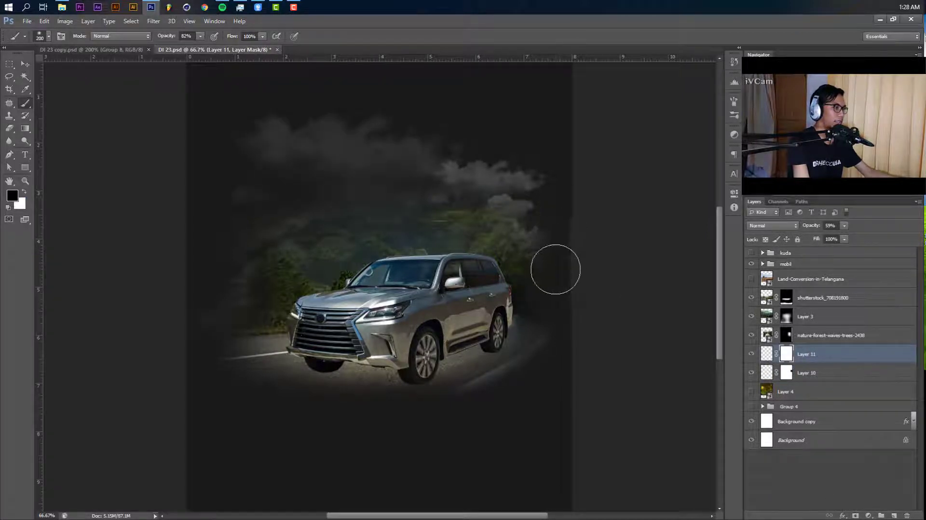
pyautogui.click(30, 65)
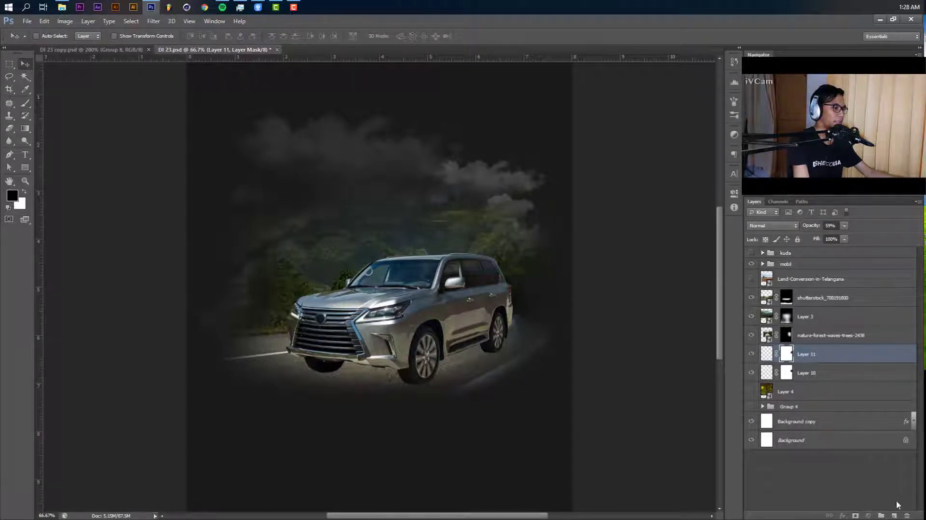
# Add a new empty layer above Layer 11 and load the 1081-pixel cloud brush, reduced to 484 pixels.
pyautogui.hotkey('ctrl', '2')
pyautogui.hotkey('ctrl', 'shift', 'alt', 'n')
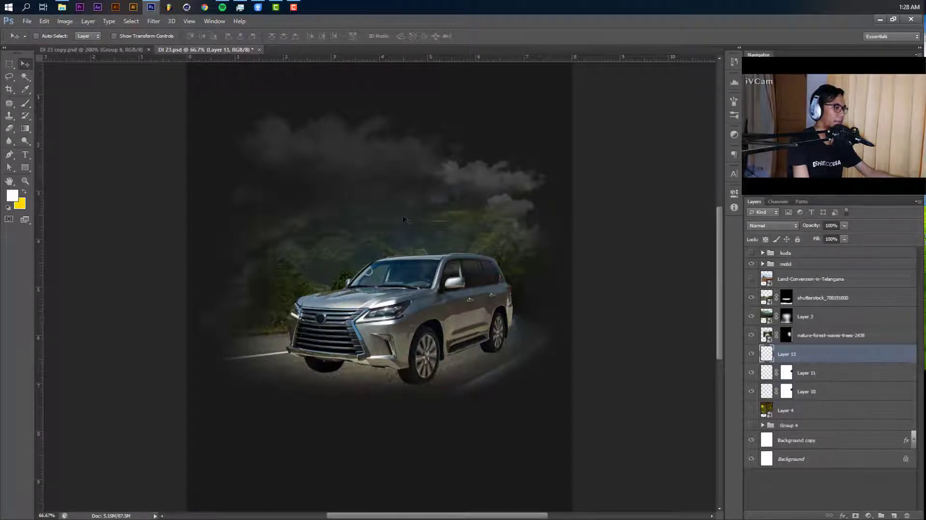
pyautogui.press('b')
pyautogui.rightClick(372, 192)
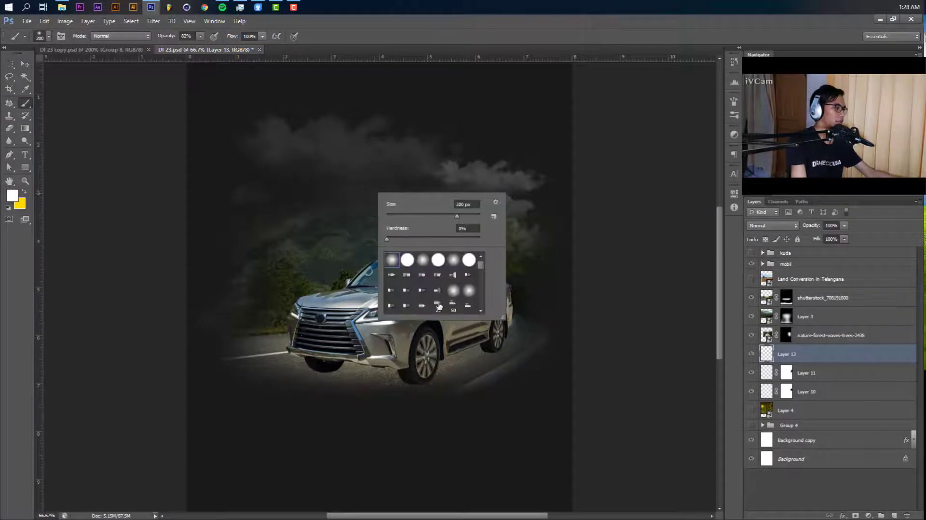
pyautogui.scroll(-10, 442, 283)
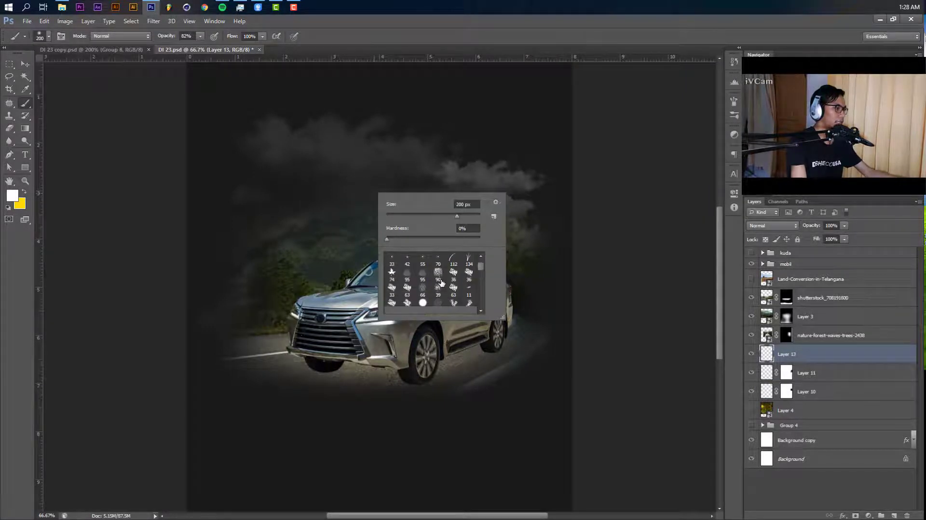
pyautogui.scroll(-10, 441, 283)
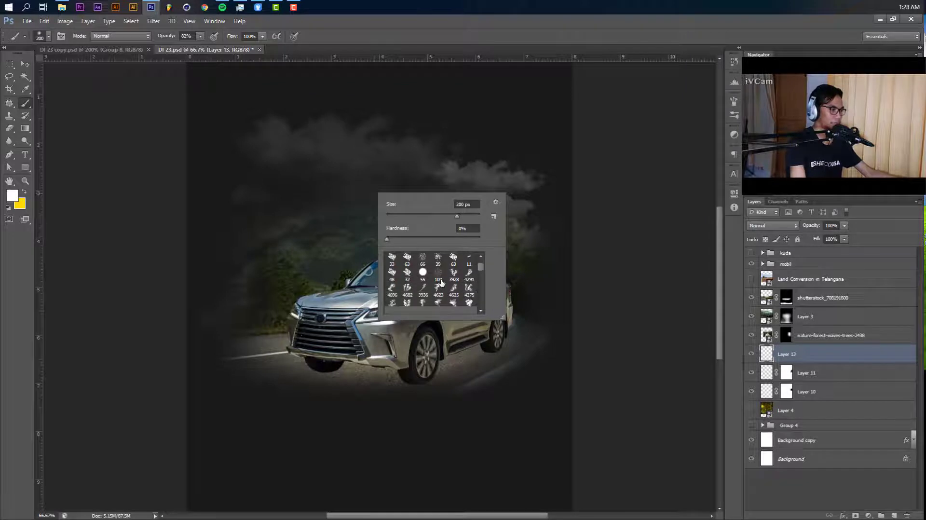
pyautogui.scroll(-5, 441, 284)
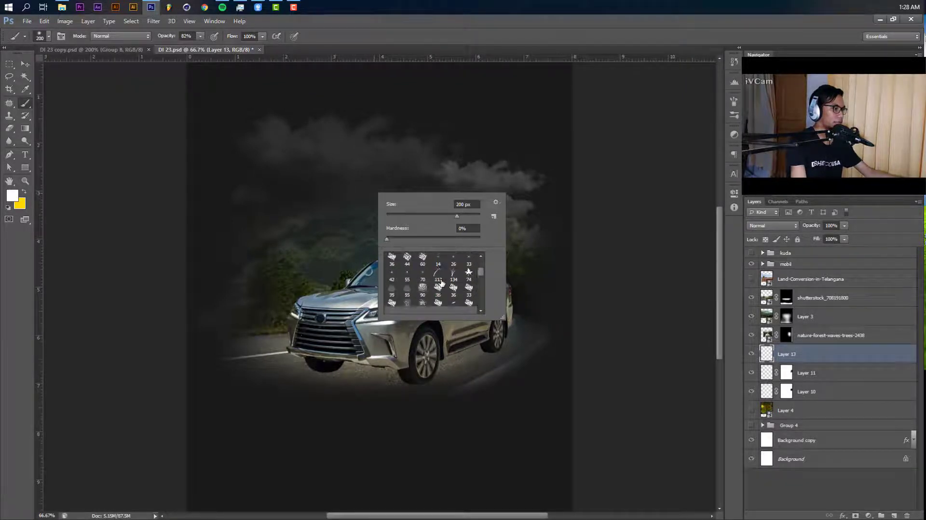
pyautogui.scroll(-1, 442, 283)
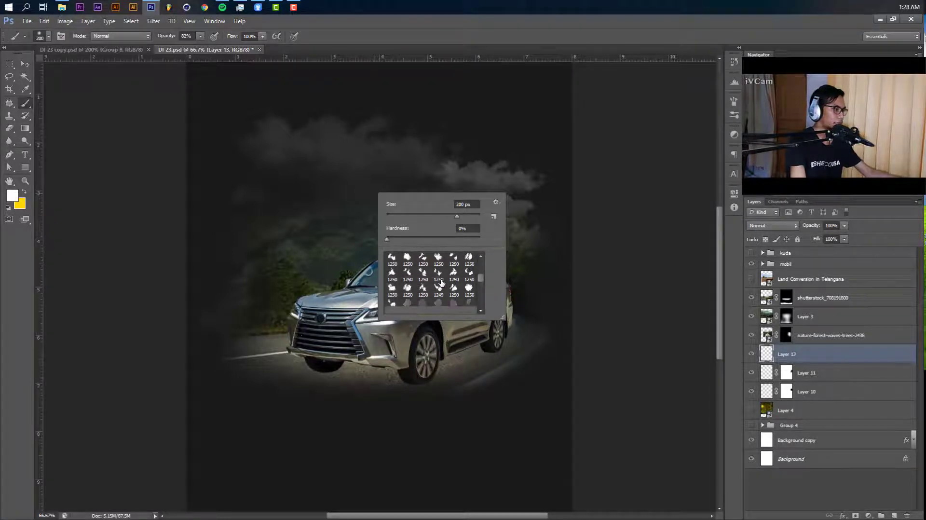
pyautogui.scroll(-5, 441, 283)
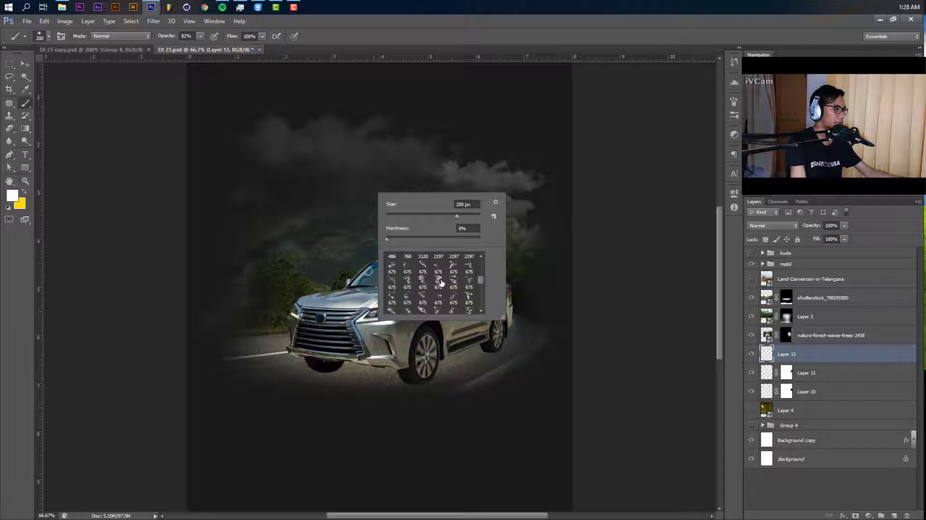
pyautogui.scroll(-6, 441, 282)
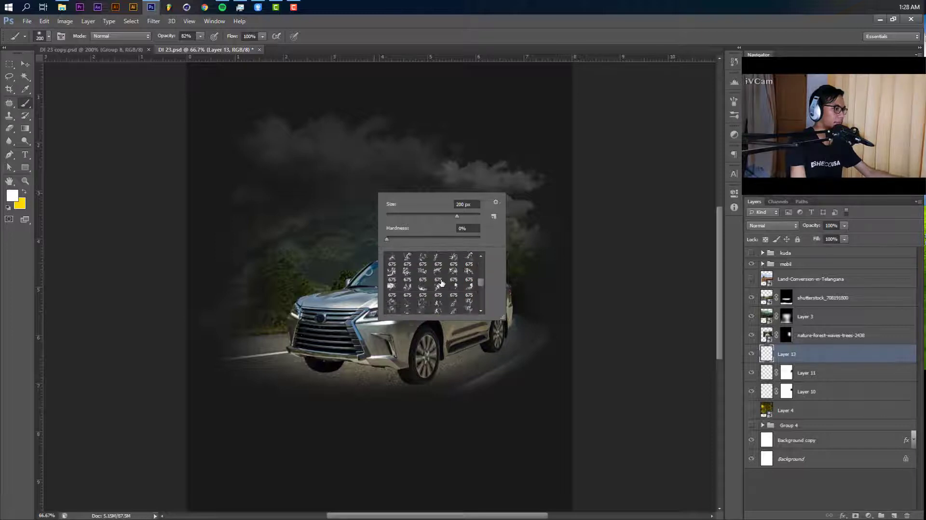
pyautogui.scroll(-6, 442, 282)
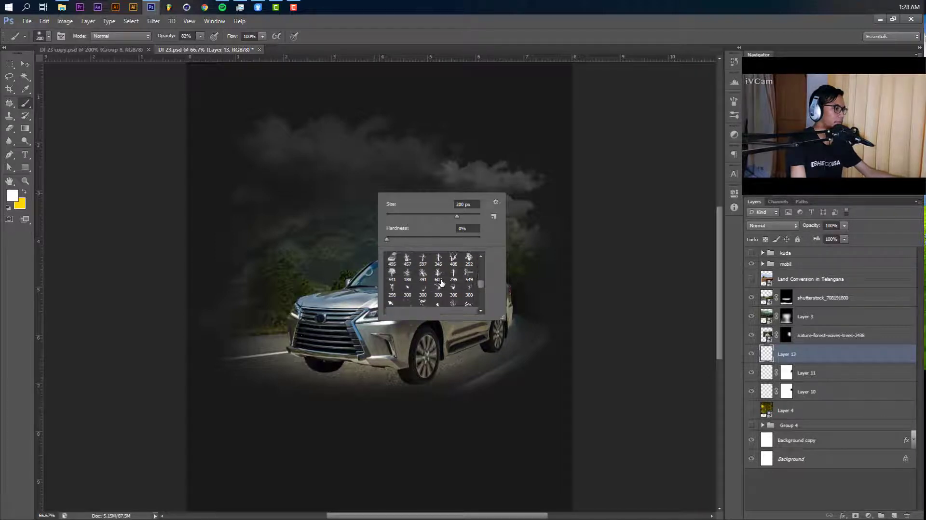
pyautogui.scroll(-6, 442, 282)
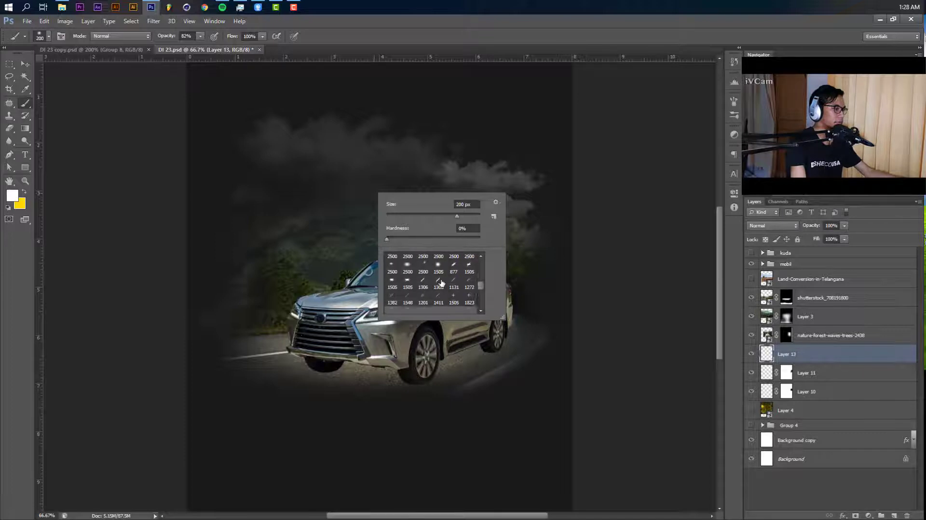
pyautogui.scroll(-6, 442, 283)
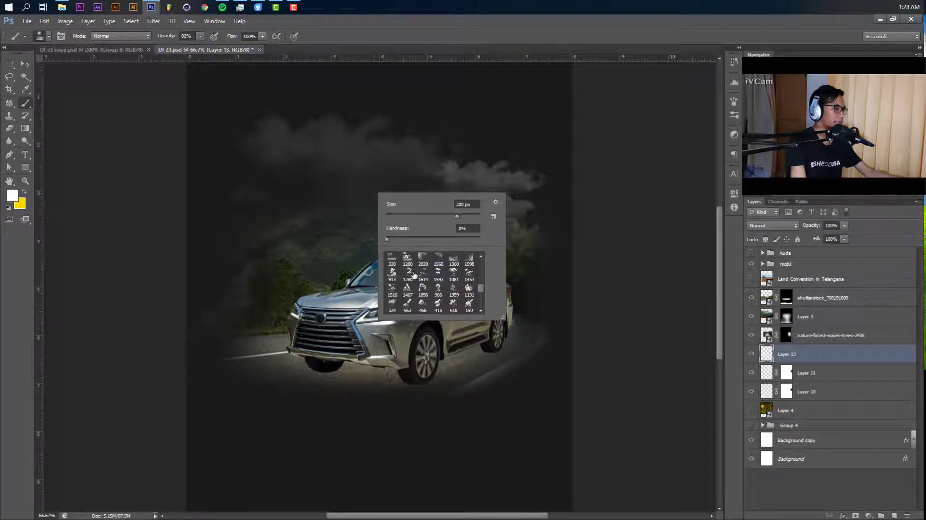
pyautogui.click(454, 274)
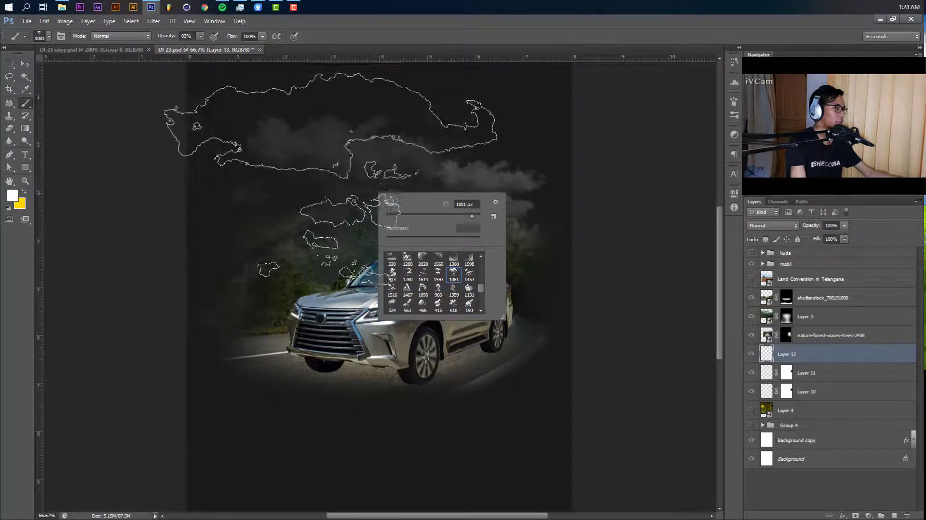
pyautogui.moveTo(474, 218); pyautogui.dragTo(471, 218)
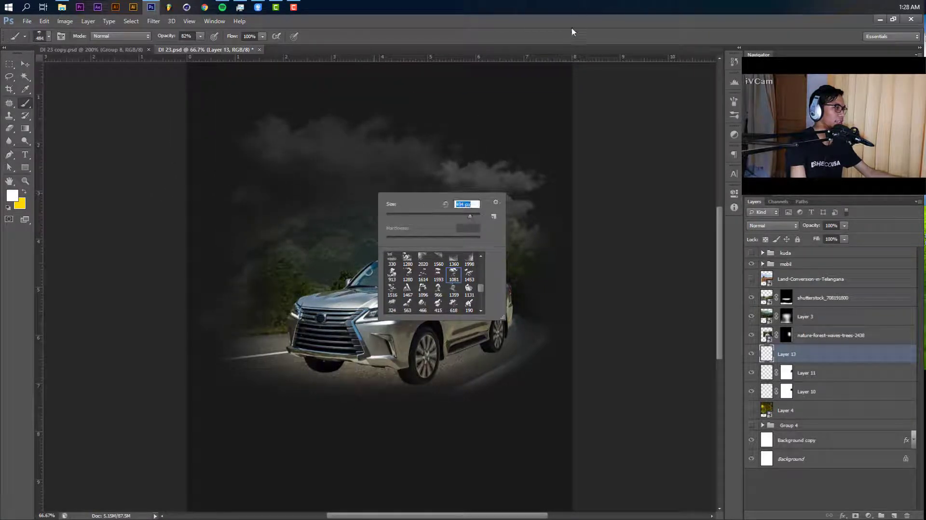
pyautogui.press('Return')
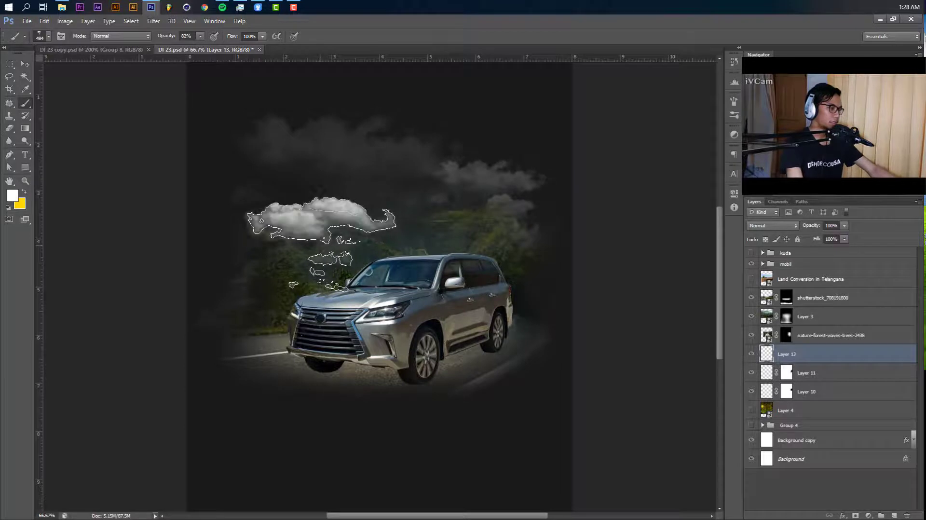
# Undo the trial cloud stamp, lower the brush opacity to 36% and stamp a faint white cloud above the car's hood.
pyautogui.click(321, 244)
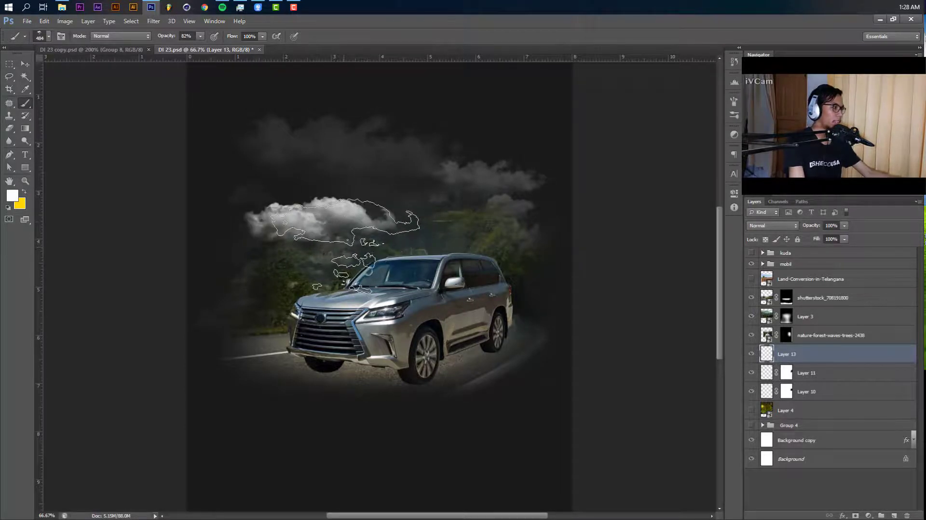
pyautogui.hotkey('ctrl', 'z')
pyautogui.moveTo(200, 36); pyautogui.dragTo(169, 48)
pyautogui.click(302, 212)
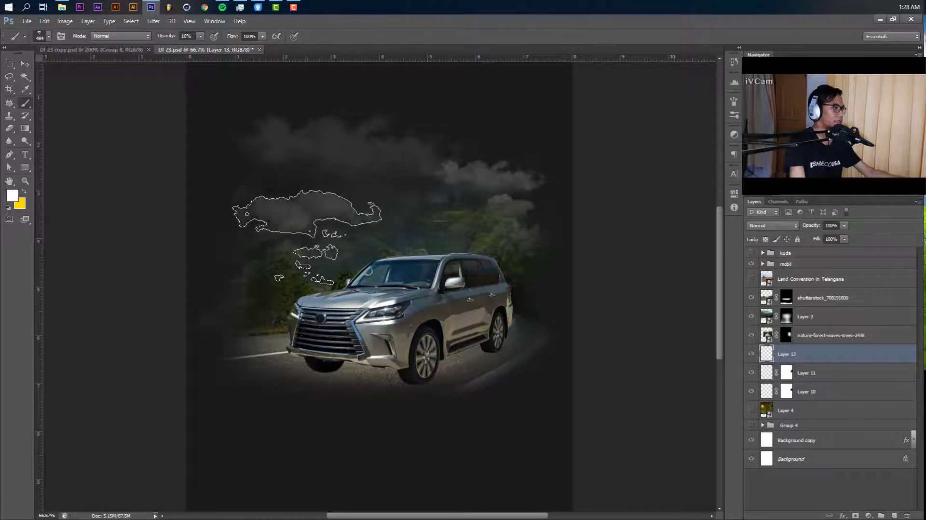
# Stamp another faint white cloud just above the car's roof with the 415-pixel cloud brush.
pyautogui.rightClick(477, 240)
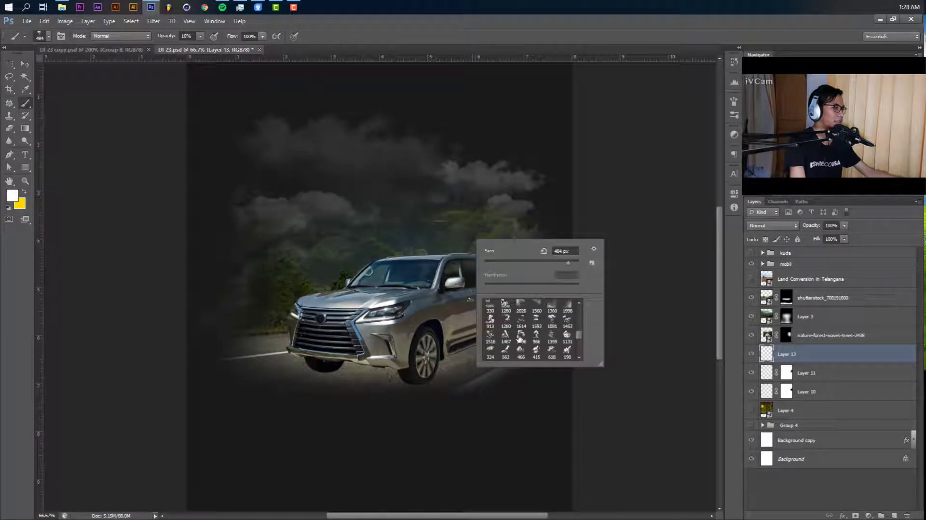
pyautogui.scroll(-1, 537, 357)
pyautogui.scroll(-1, 537, 357)
pyautogui.click(537, 337)
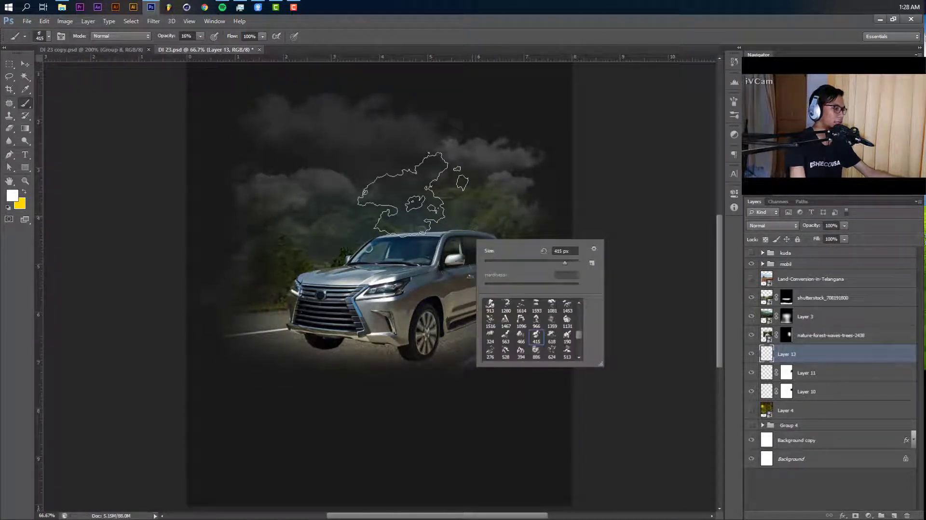
pyautogui.press('Return')
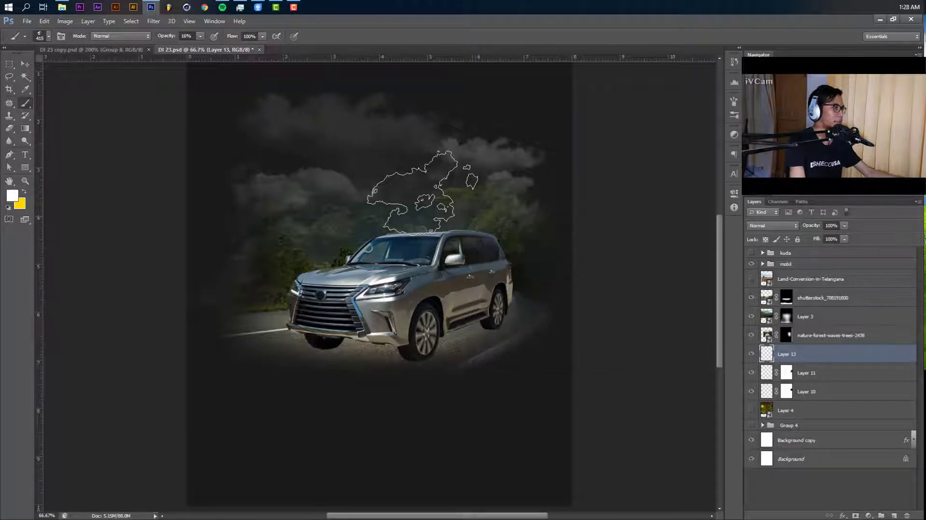
pyautogui.press('v')
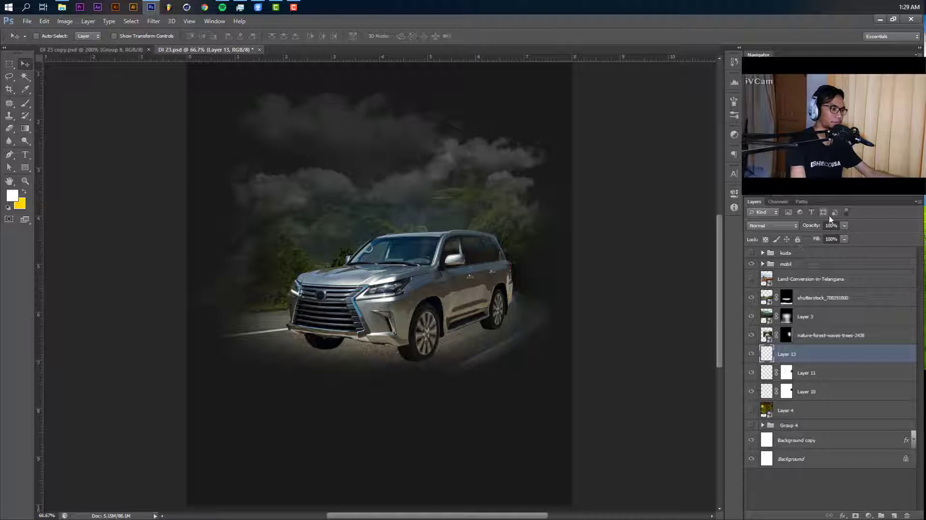
# Reduce the opacity of the layer with the newly stamped clouds to 75%.
pyautogui.moveTo(451, 213); pyautogui.dragTo(504, 258)
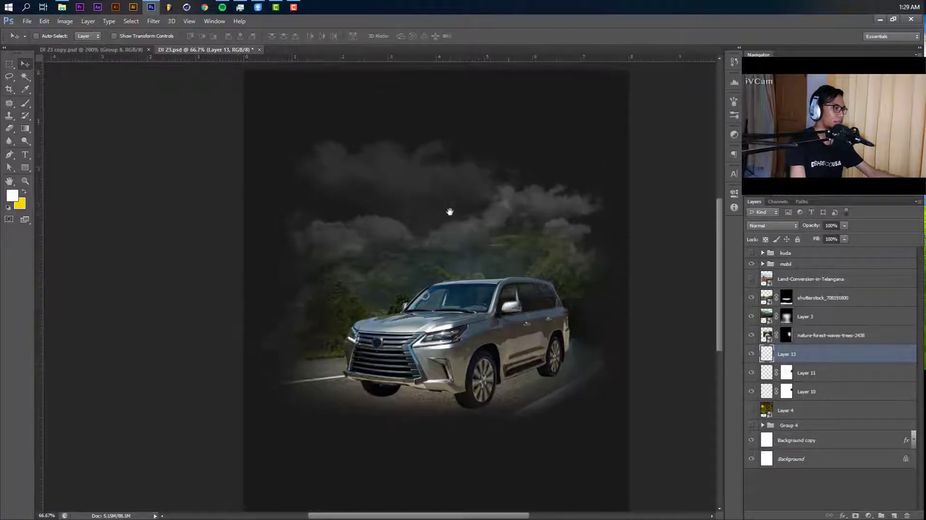
pyautogui.moveTo(844, 226); pyautogui.dragTo(833, 239)
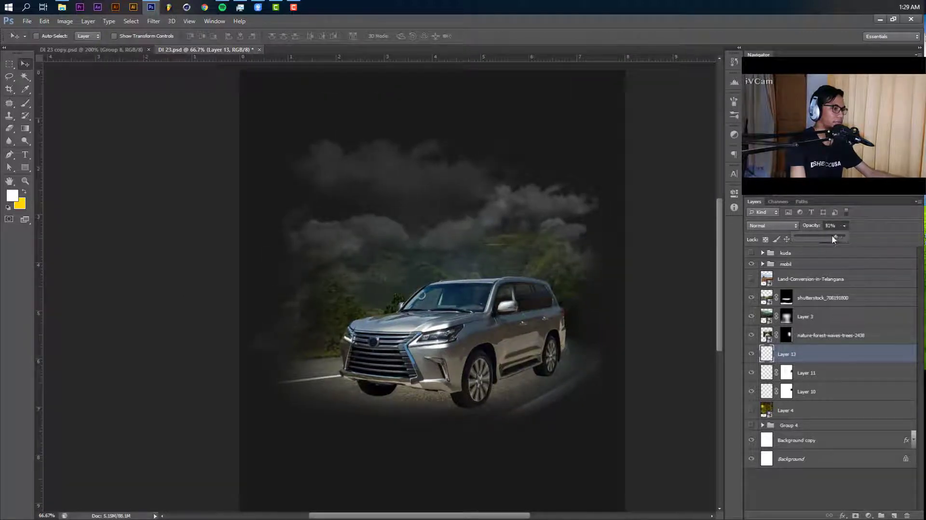
pyautogui.click(709, 238)
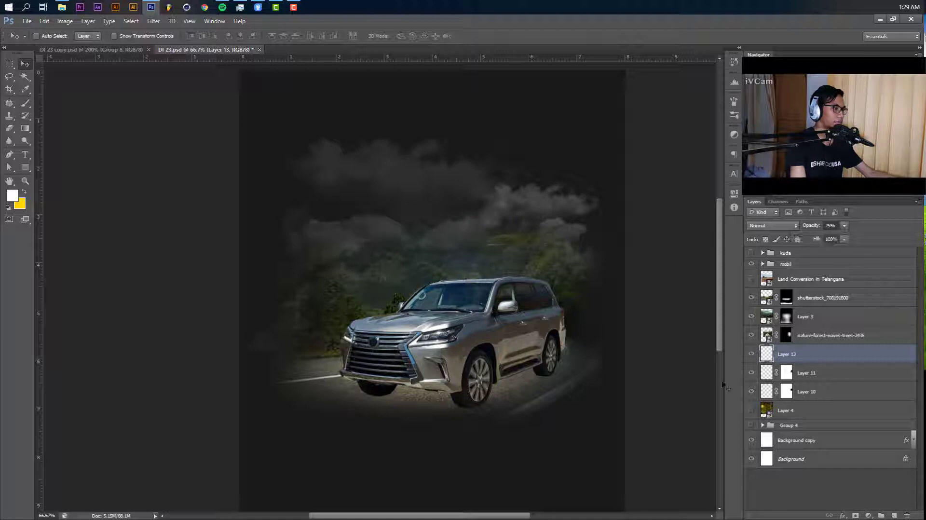
# Show the forest image on Layer 4 and hide it completely with an inverted black layer mask.
pyautogui.click(751, 412)
pyautogui.click(783, 411)
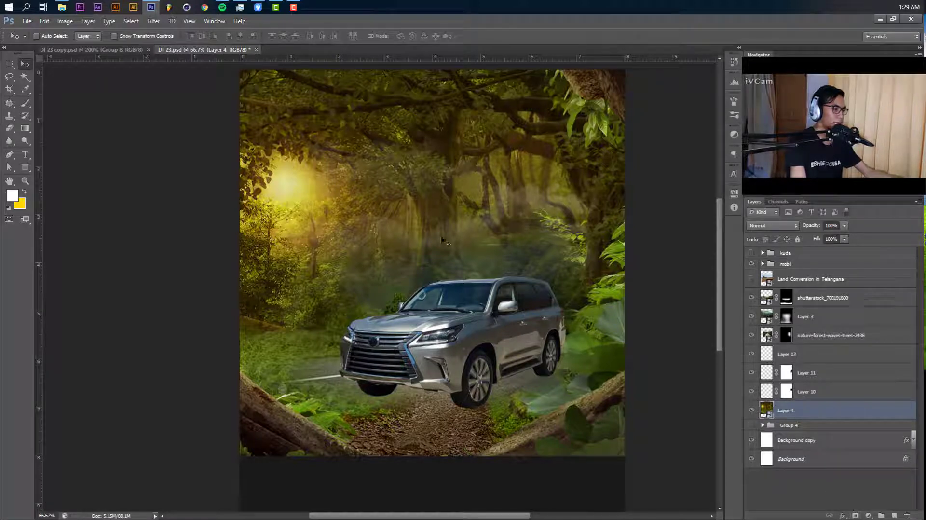
pyautogui.click(855, 516)
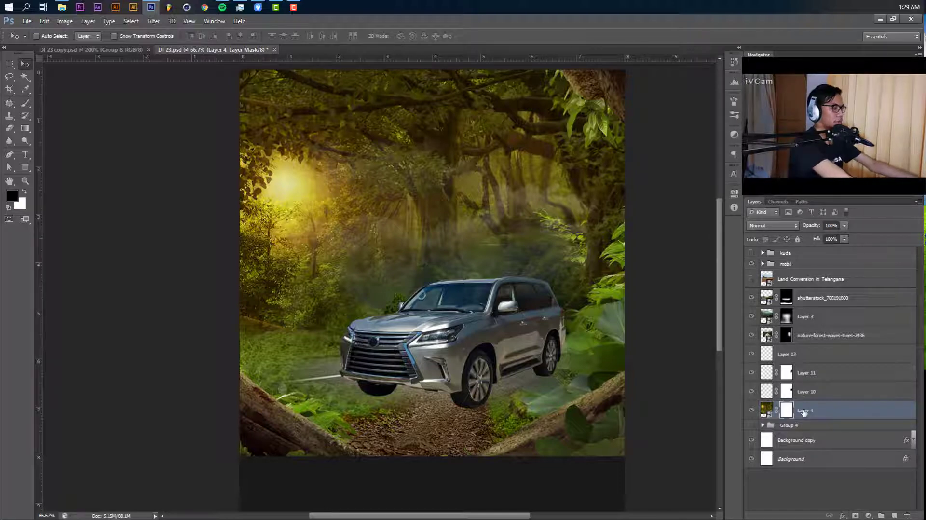
pyautogui.hotkey('ctrl', 'i')
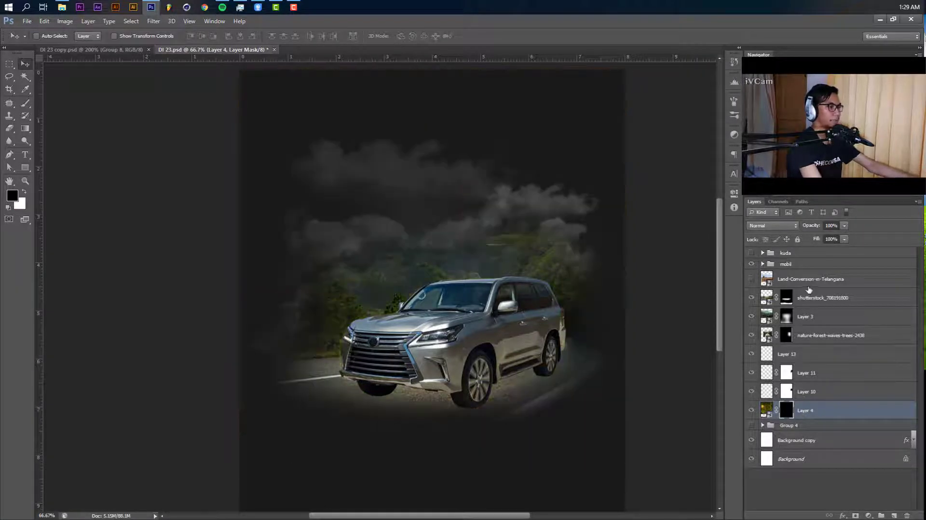
# Set up a soft round white brush with 0% hardness and a size of 400 pixels for Layer 4's mask.
pyautogui.press('b')
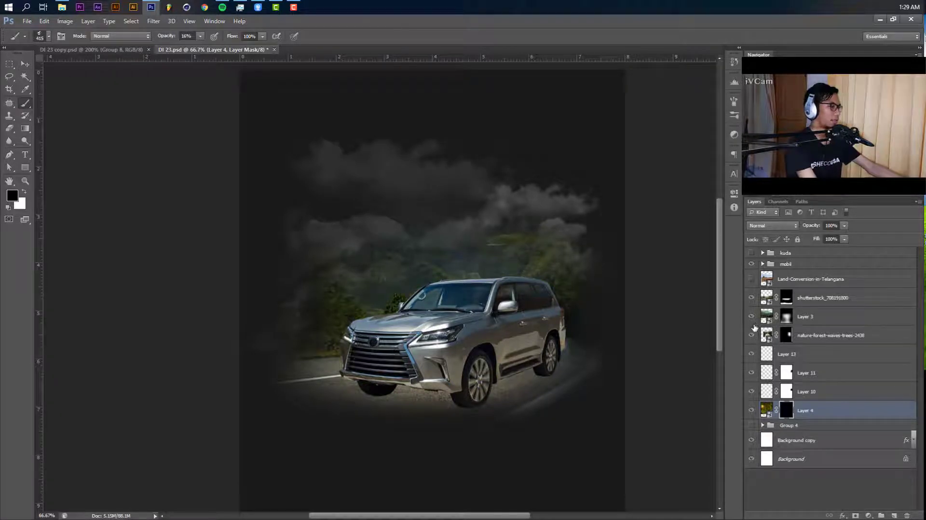
pyautogui.press('x')
pyautogui.rightClick(557, 278)
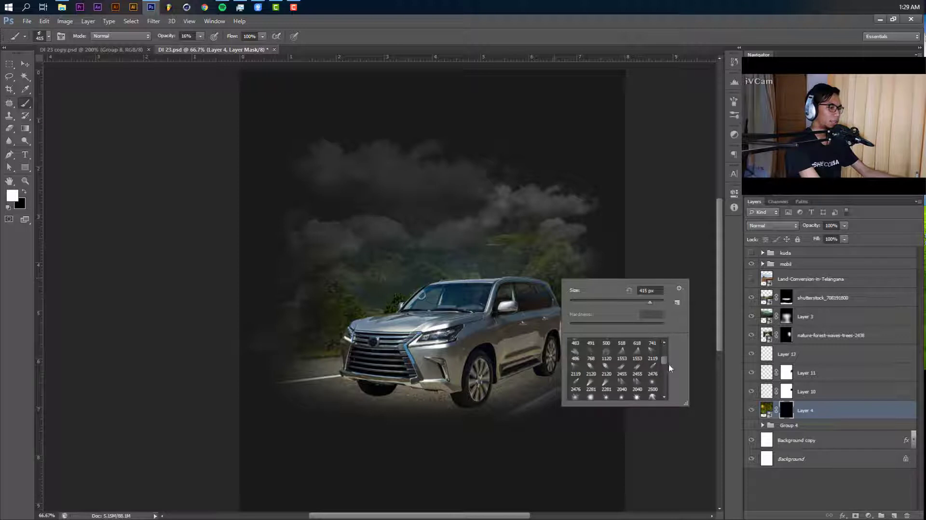
pyautogui.moveTo(665, 359); pyautogui.dragTo(662, 337)
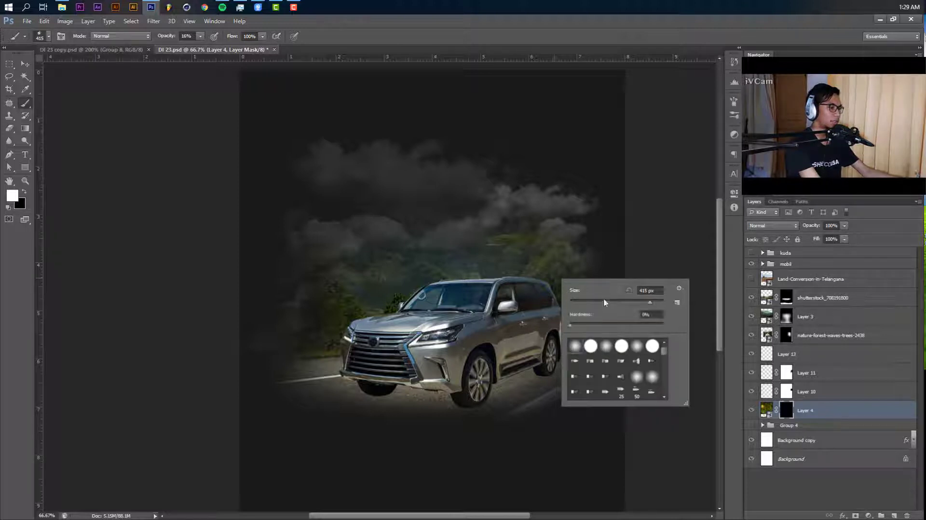
pyautogui.moveTo(604, 302); pyautogui.dragTo(615, 302)
pyautogui.press('Return')
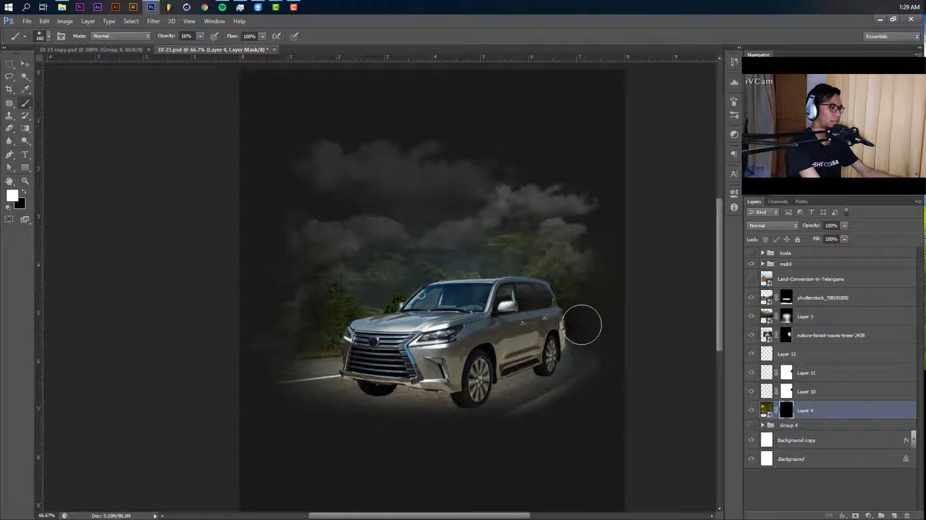
pyautogui.press(']')
pyautogui.press(']')
pyautogui.press(']')
pyautogui.press(']')
pyautogui.press(']')
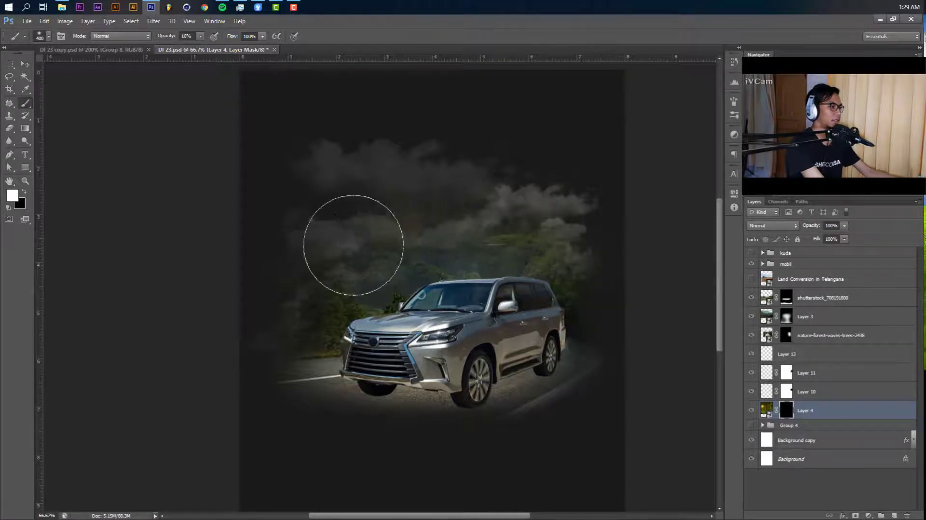
# Paint on Layer 4's mask with the 400-pixel white brush to reveal forest faintly on both sides of the car.
pyautogui.moveTo(353, 245); pyautogui.dragTo(275, 322)
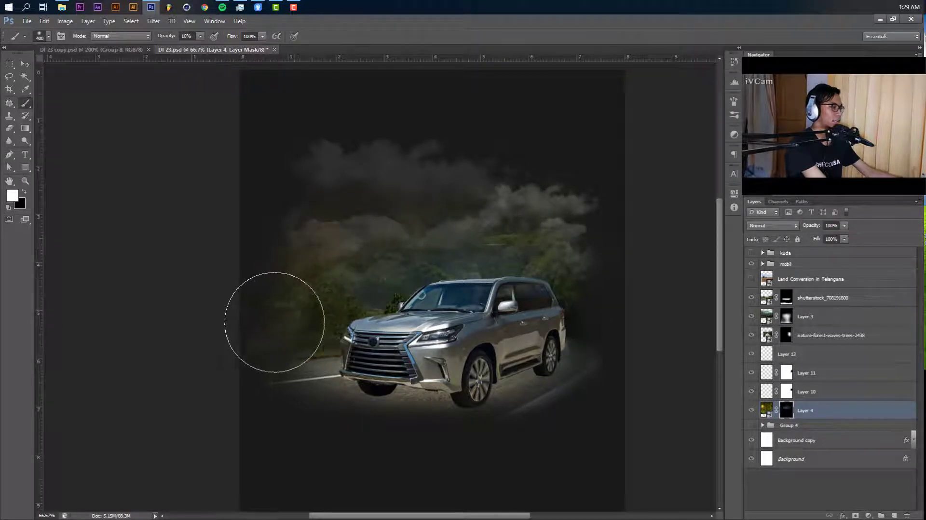
pyautogui.moveTo(571, 294)
pyautogui.mouseDown()
pyautogui.moveTo(576, 315)
pyautogui.moveTo(567, 266)
pyautogui.moveTo(554, 253)
pyautogui.moveTo(520, 272)
pyautogui.moveTo(512, 308)
pyautogui.moveTo(584, 294)
pyautogui.moveTo(567, 272)
pyautogui.mouseUp()
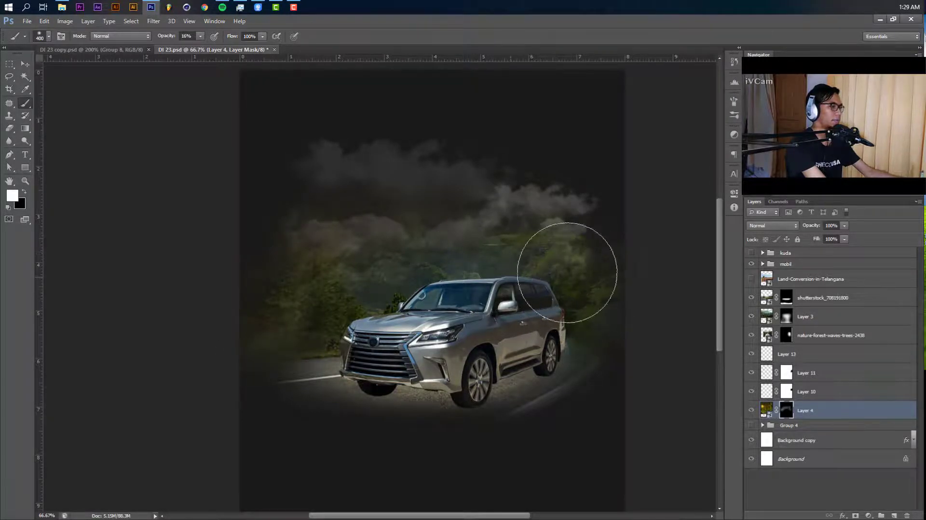
pyautogui.moveTo(372, 321)
pyautogui.mouseDown()
pyautogui.moveTo(331, 335)
pyautogui.moveTo(370, 336)
pyautogui.mouseUp()
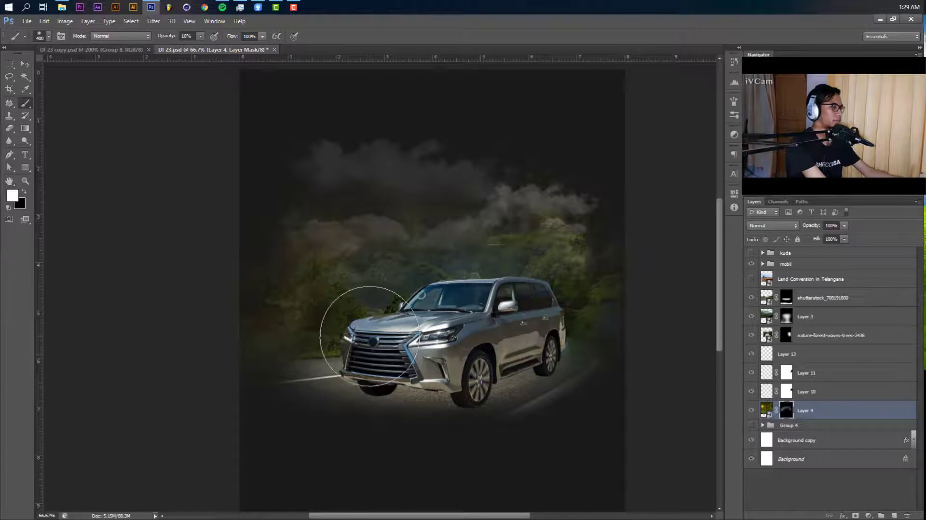
pyautogui.press('v')
pyautogui.moveTo(603, 302)
pyautogui.mouseDown()
pyautogui.moveTo(639, 334)
pyautogui.moveTo(605, 291)
pyautogui.mouseUp()
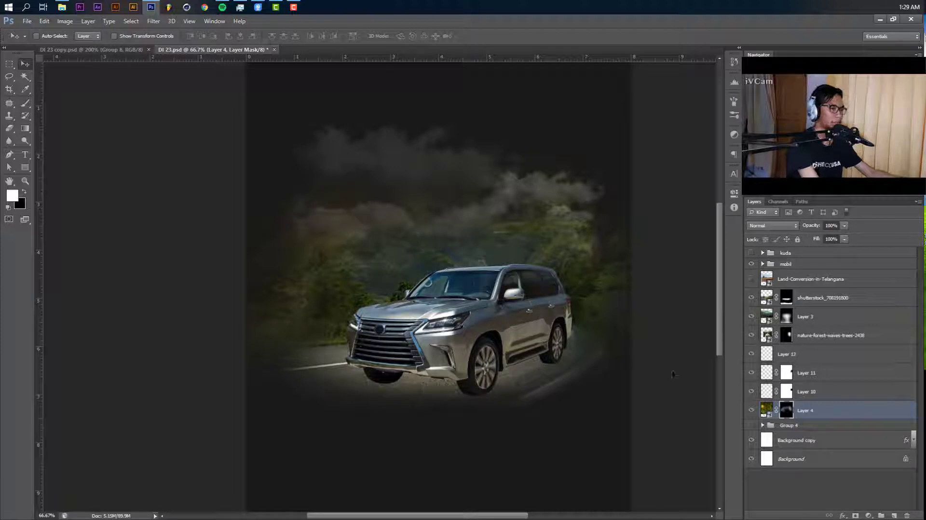
# Group the three cloud layers, Layer 13, Layer 11 and Layer 10, and name the group awan.
pyautogui.moveTo(641, 397); pyautogui.dragTo(647, 370)
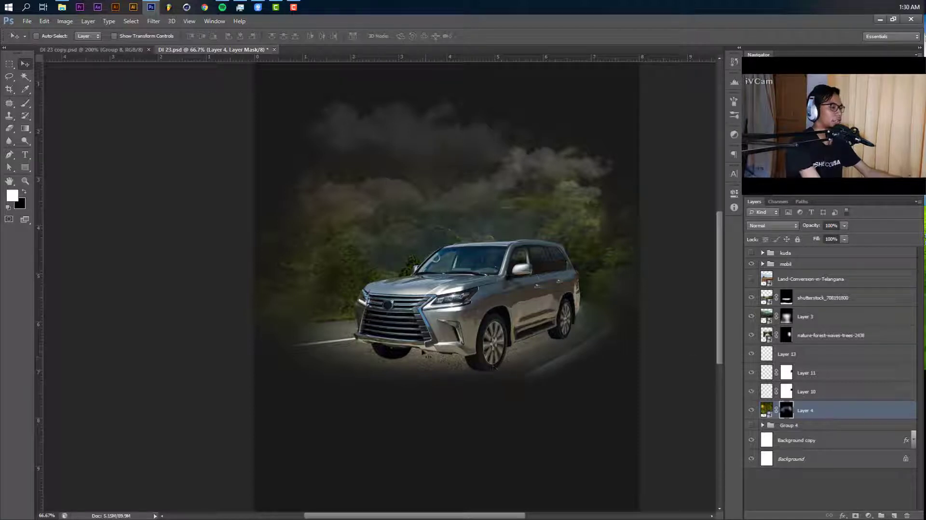
pyautogui.click(810, 335)
pyautogui.click(809, 283)
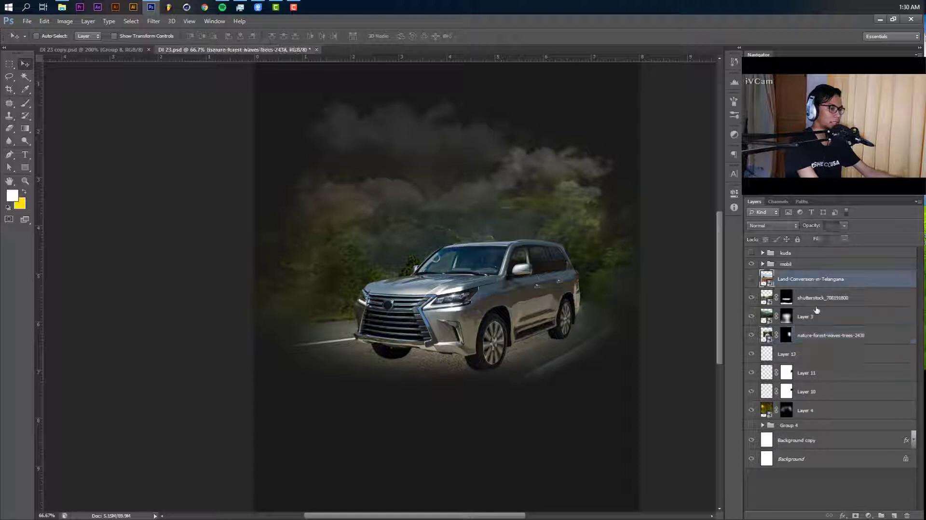
pyautogui.click(791, 354)
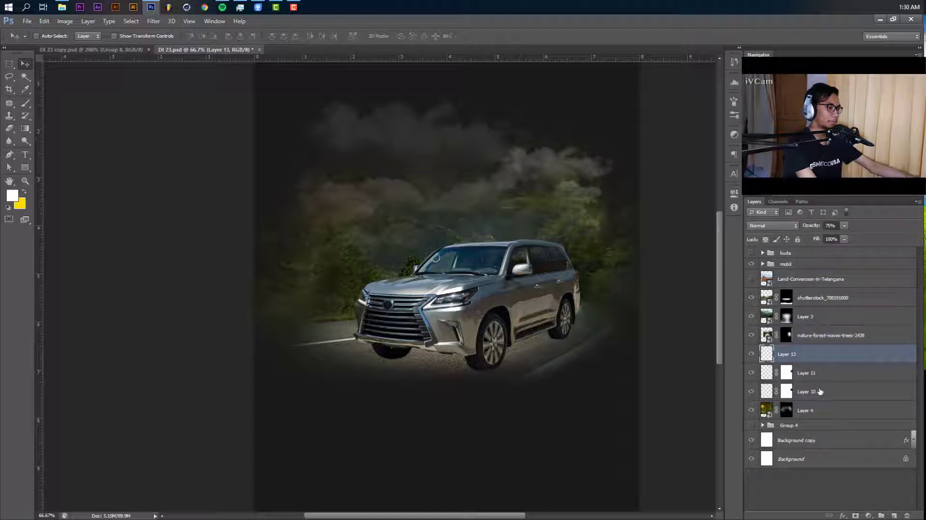
pyautogui.keyDown('shift'); pyautogui.click(819, 391); pyautogui.keyUp('shift')
pyautogui.hotkey('ctrl', 'g')
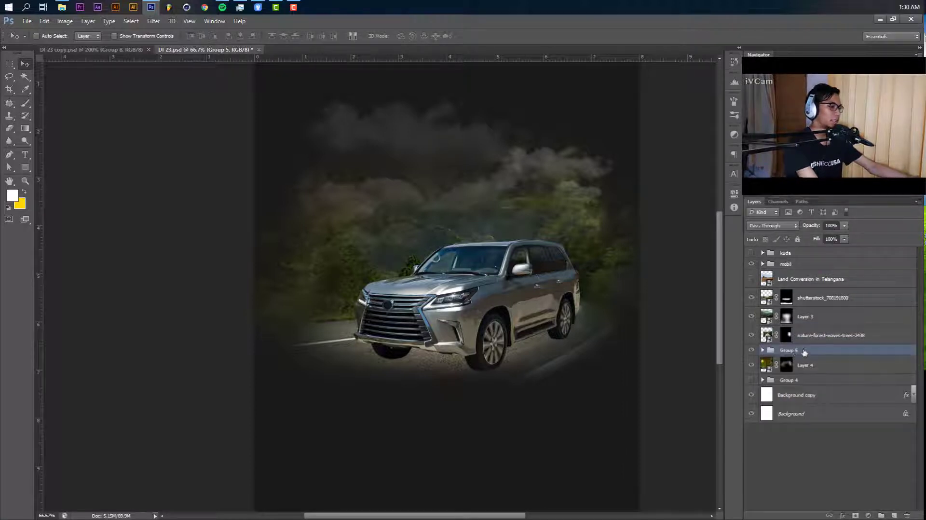
pyautogui.doubleClick(788, 350)
pyautogui.write('aw')
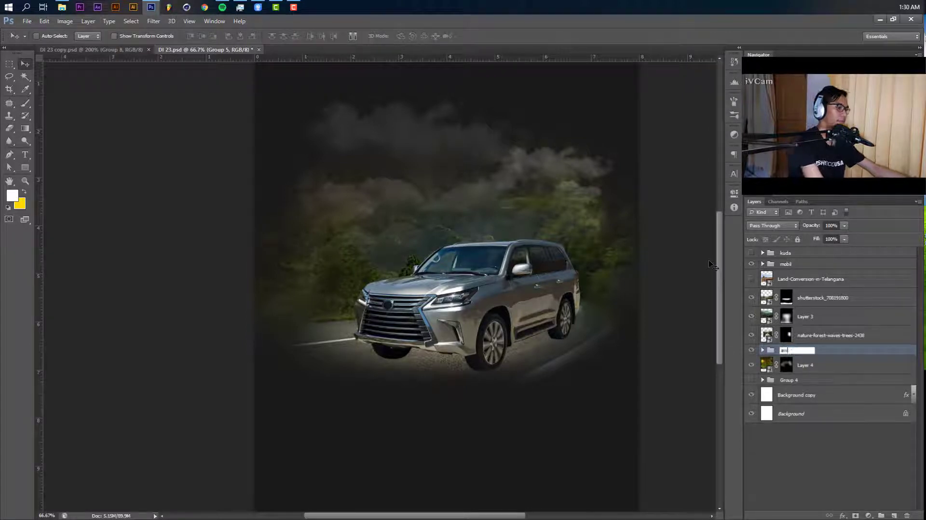
pyautogui.write('an')
pyautogui.press('Return')
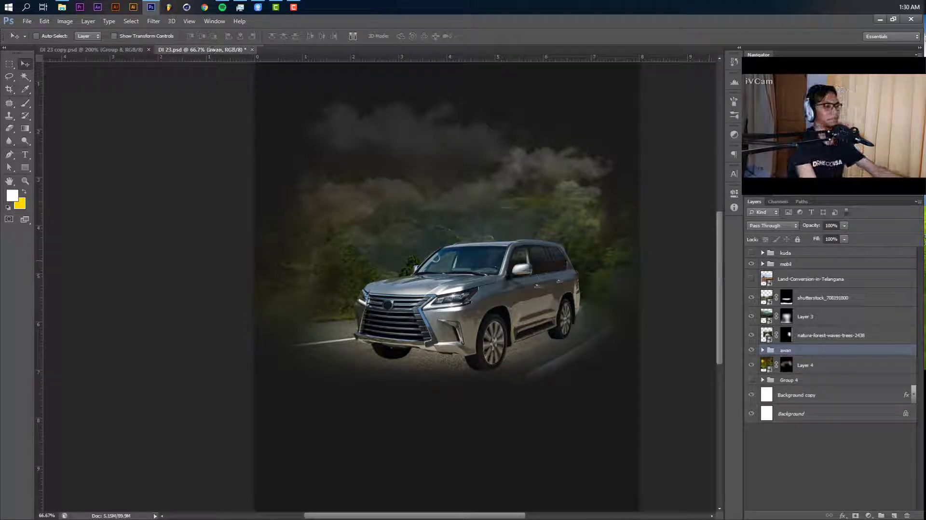
# Put the forest image Layer 4 into its own group and name the group BG 1.
pyautogui.click(787, 366)
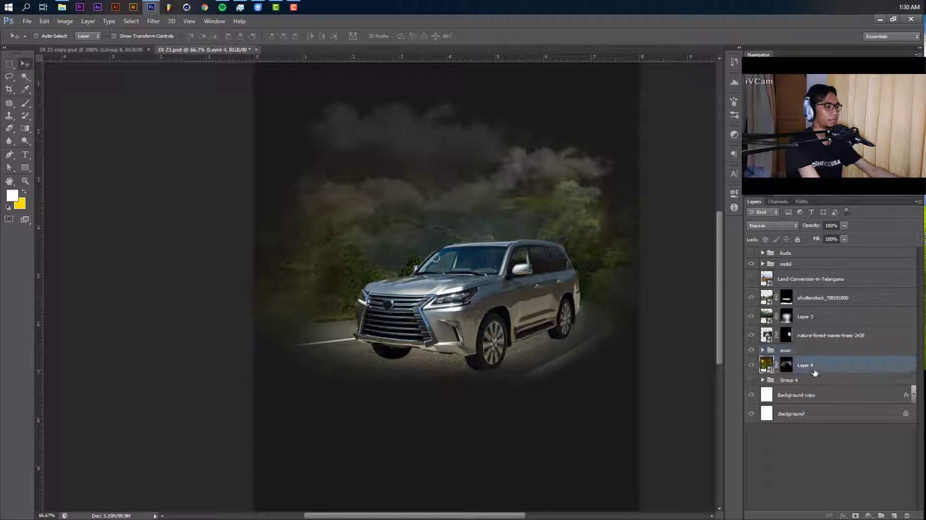
pyautogui.hotkey('ctrl', 'g')
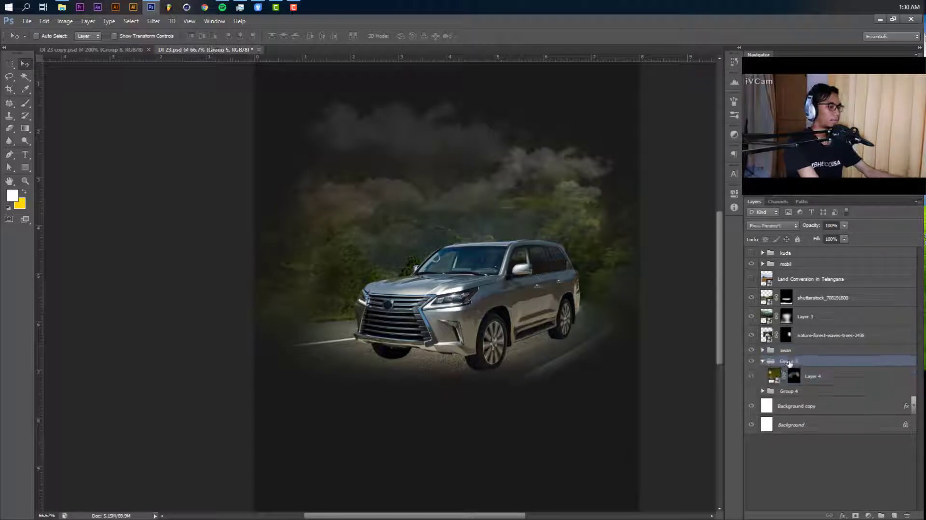
pyautogui.click(762, 361)
pyautogui.doubleClick(789, 361)
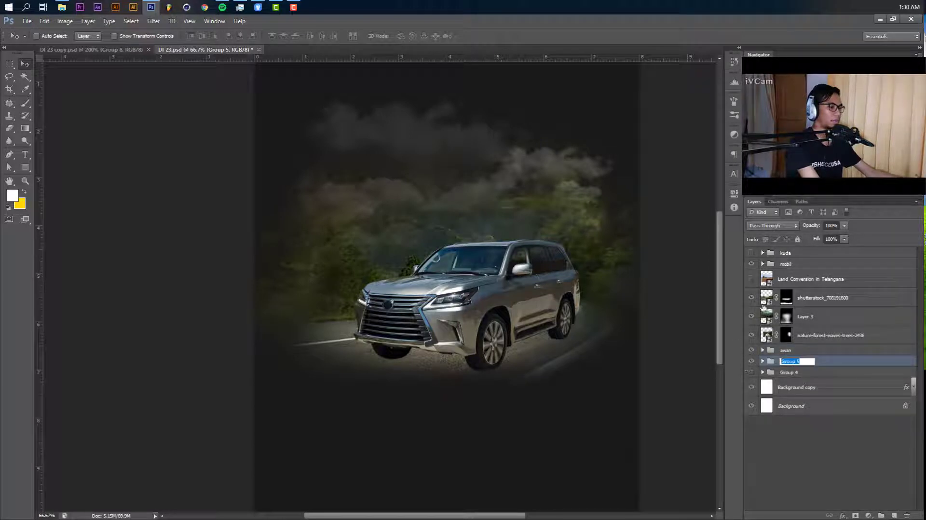
pyautogui.write('BG 1')
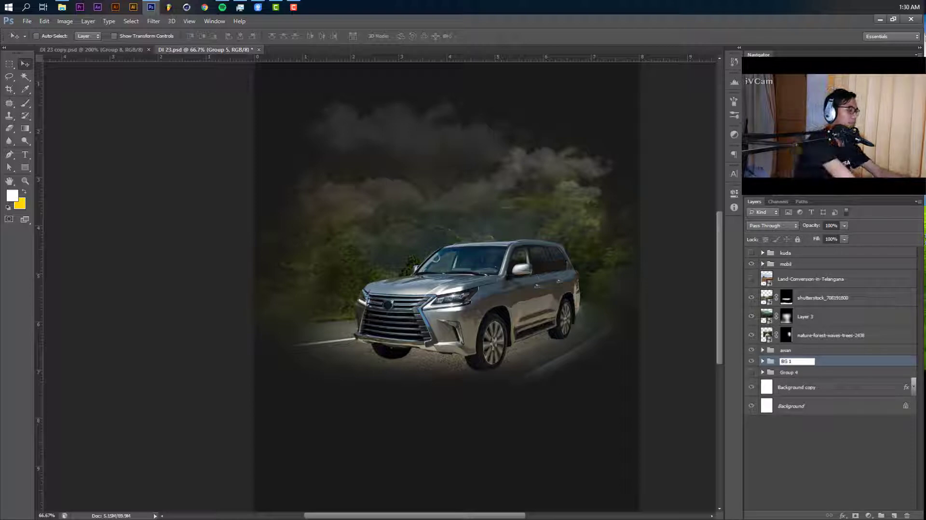
pyautogui.press('Return')
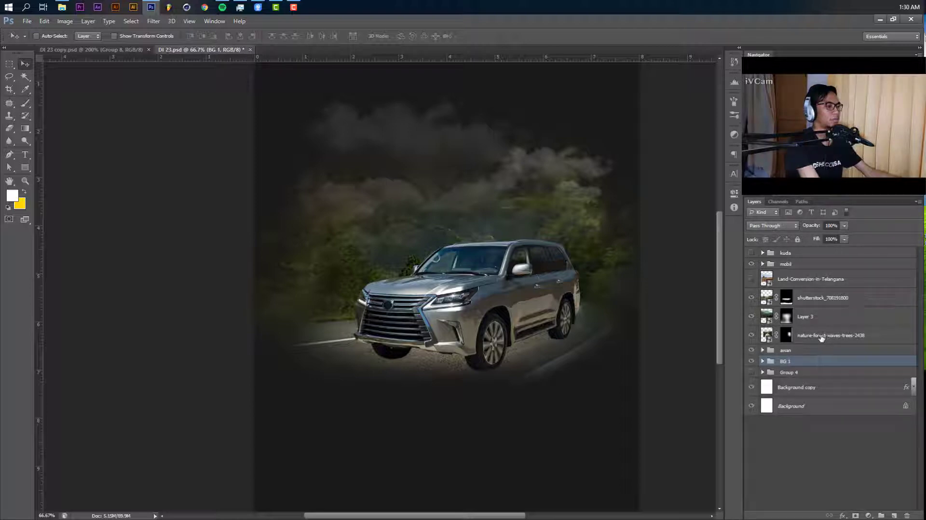
# Put the nature-forest-waves-trees-2438 layer into its own group and name the group Bg.
pyautogui.click(813, 328)
pyautogui.keyDown('shift'); pyautogui.click(817, 303); pyautogui.keyUp('shift')
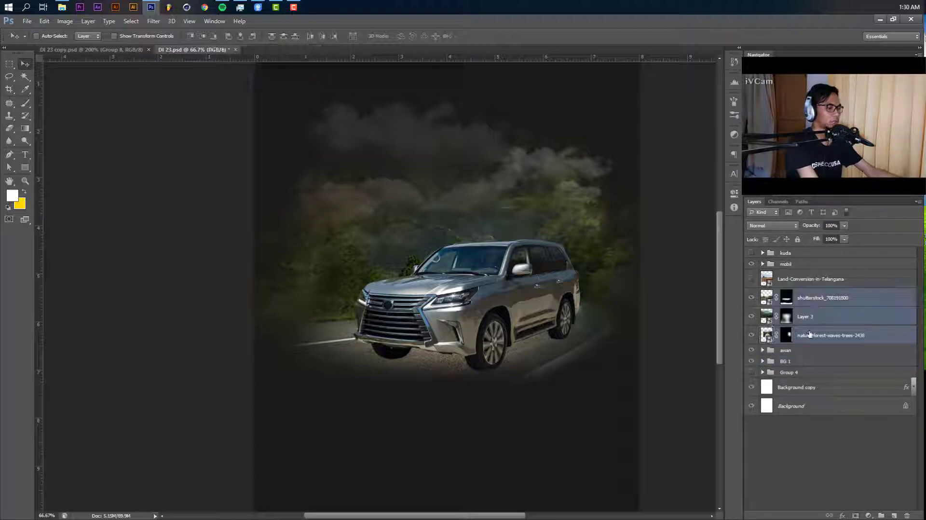
pyautogui.click(814, 336)
pyautogui.hotkey('ctrl', 'g')
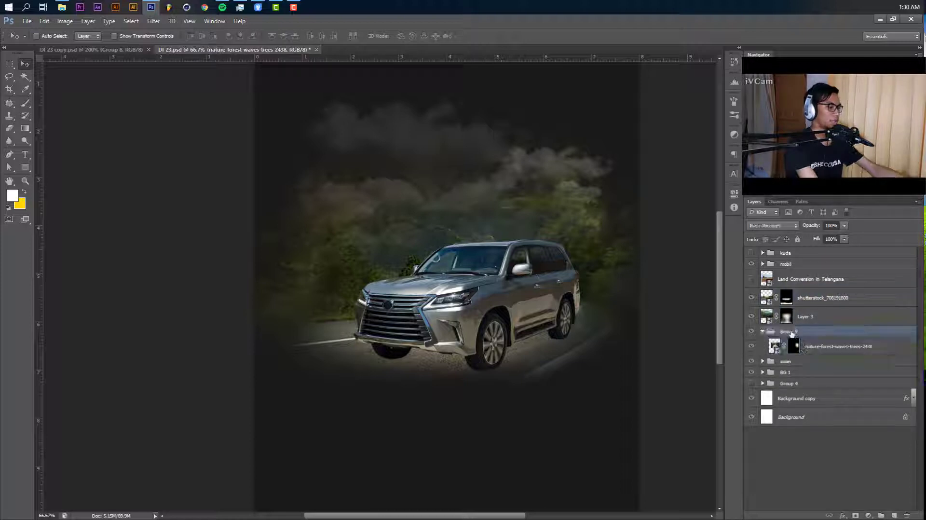
pyautogui.doubleClick(791, 331)
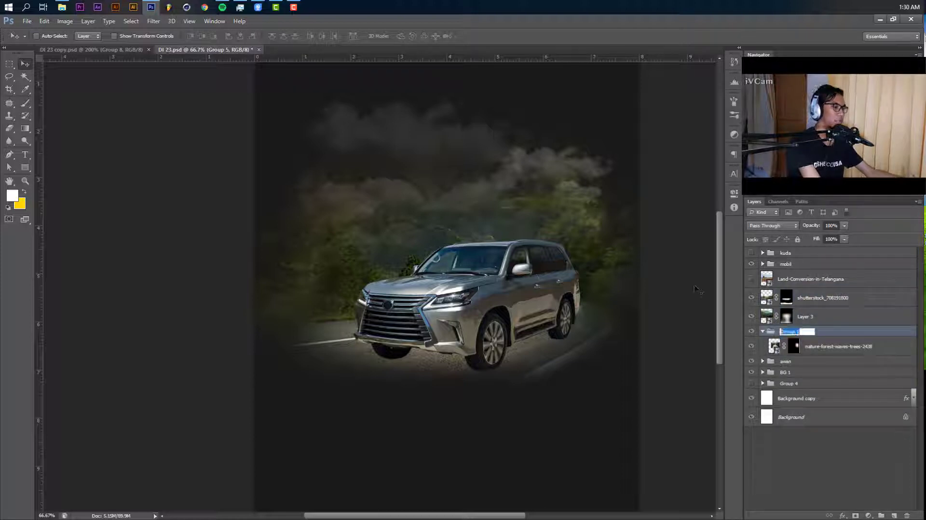
pyautogui.write('hu')
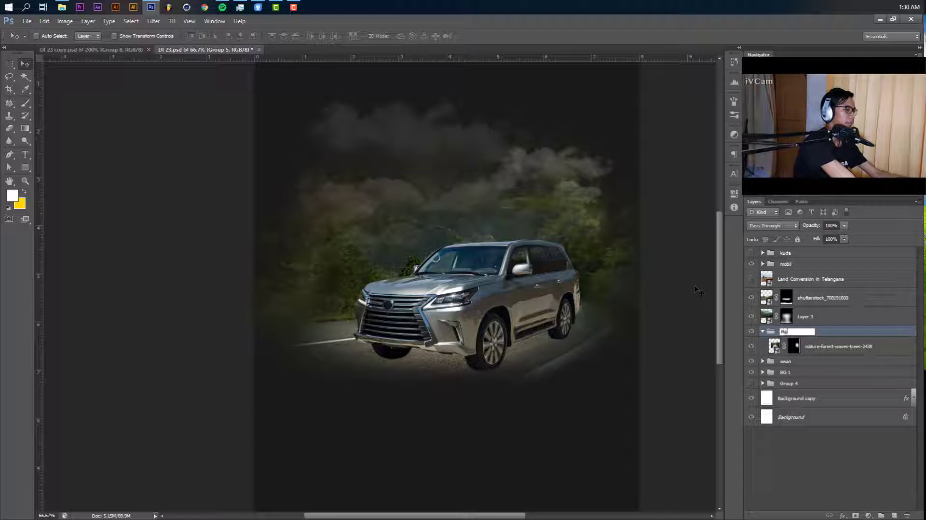
pyautogui.write('g')
pyautogui.press('Return')
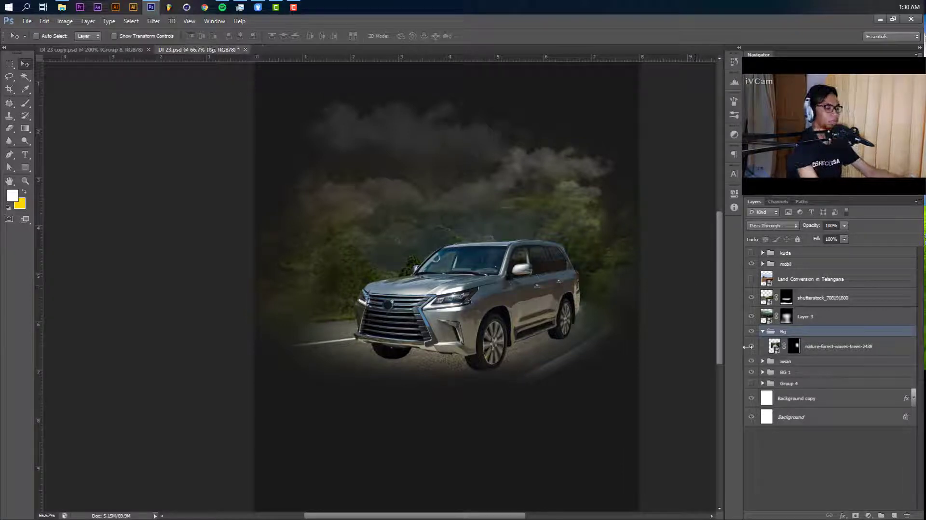
# Put Layer 3 into its own group, name the group BG 3 and collapse it.
pyautogui.click(818, 320)
pyautogui.hotkey('ctrl', 'g')
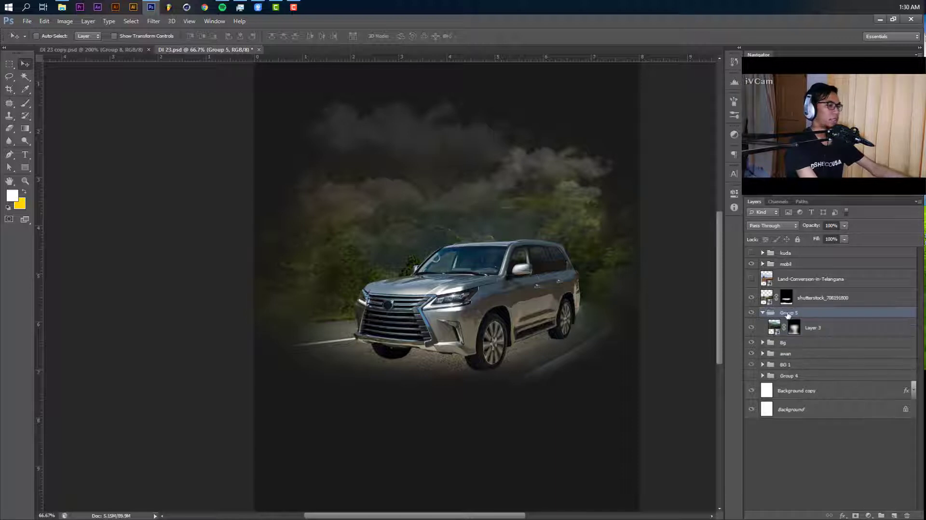
pyautogui.doubleClick(789, 313)
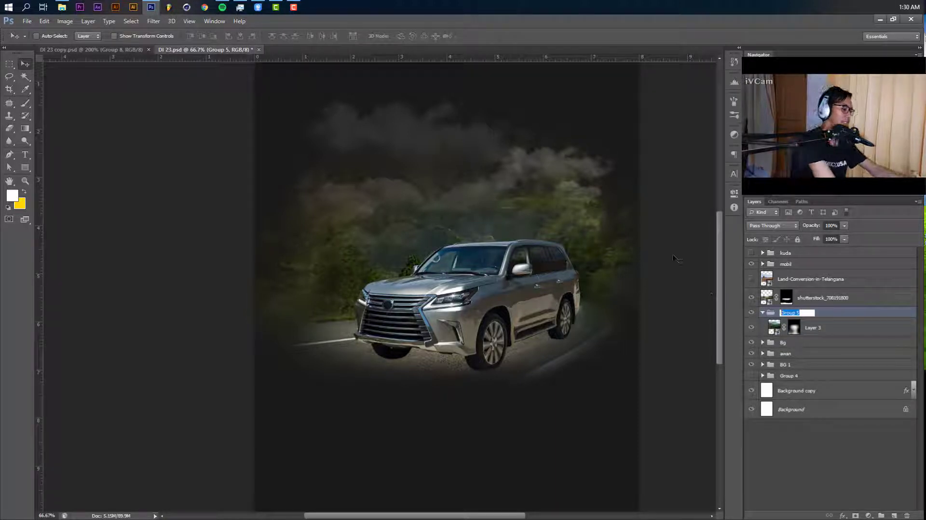
pyautogui.write('BG 3')
pyautogui.press('Return')
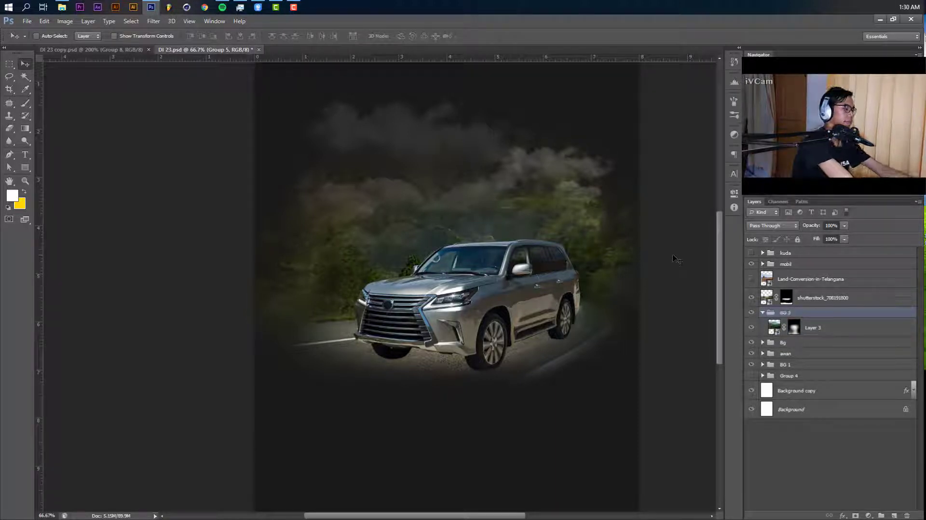
pyautogui.click(764, 312)
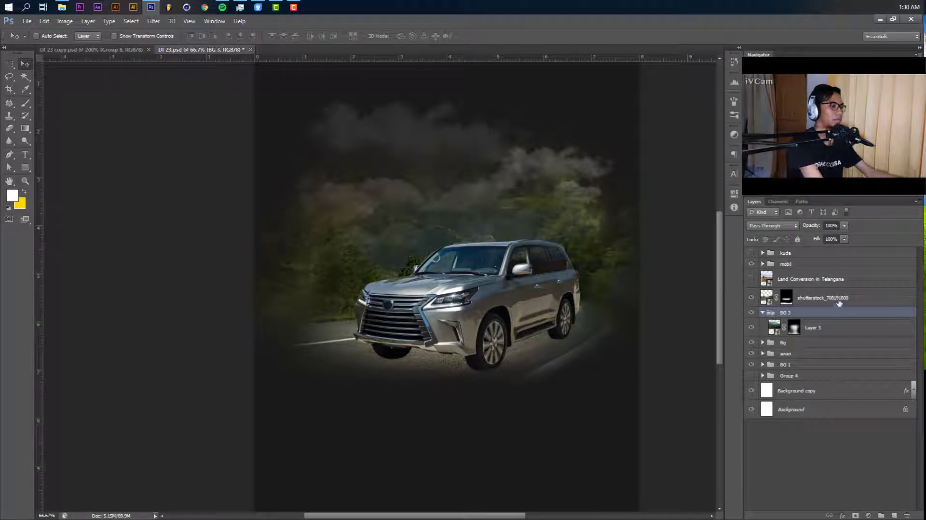
# Put the masked shutterstock layer into its own group and name the group BG 4.
pyautogui.click(833, 303)
pyautogui.hotkey('ctrl', 'g')
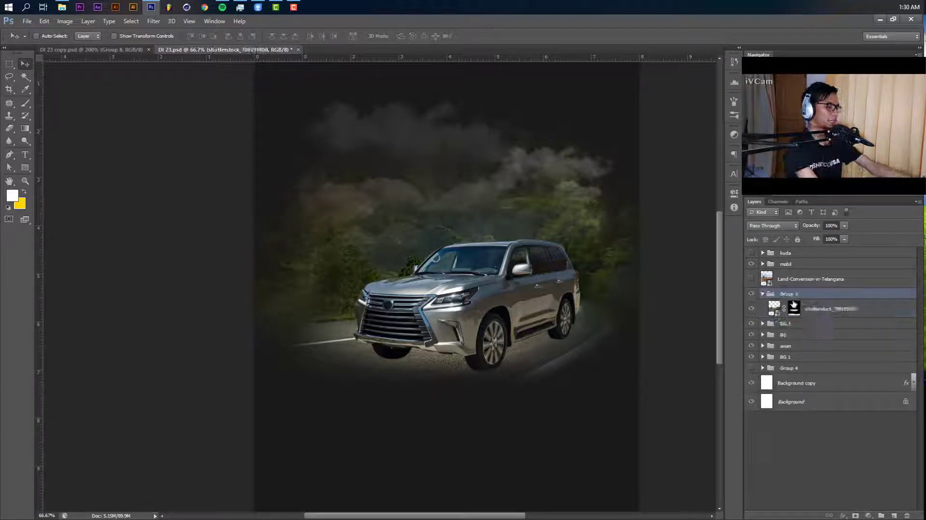
pyautogui.doubleClick(799, 295)
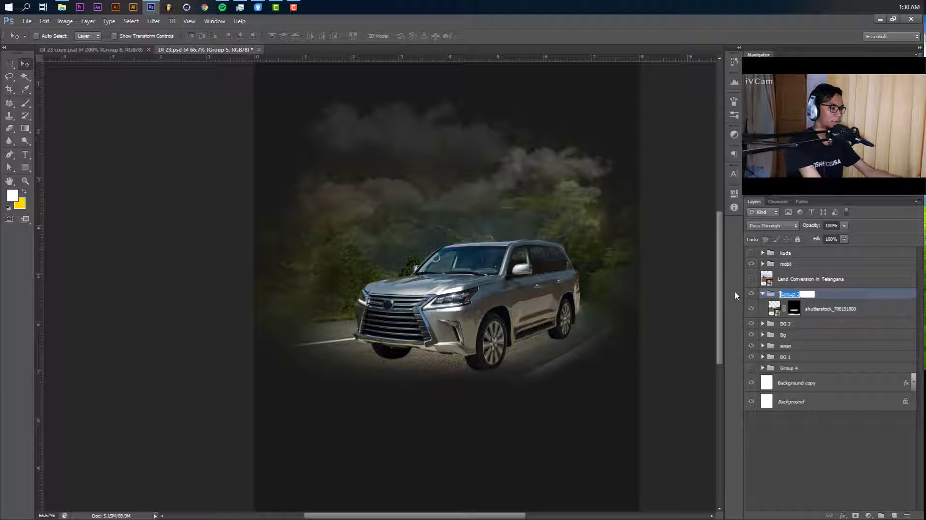
pyautogui.write('BG')
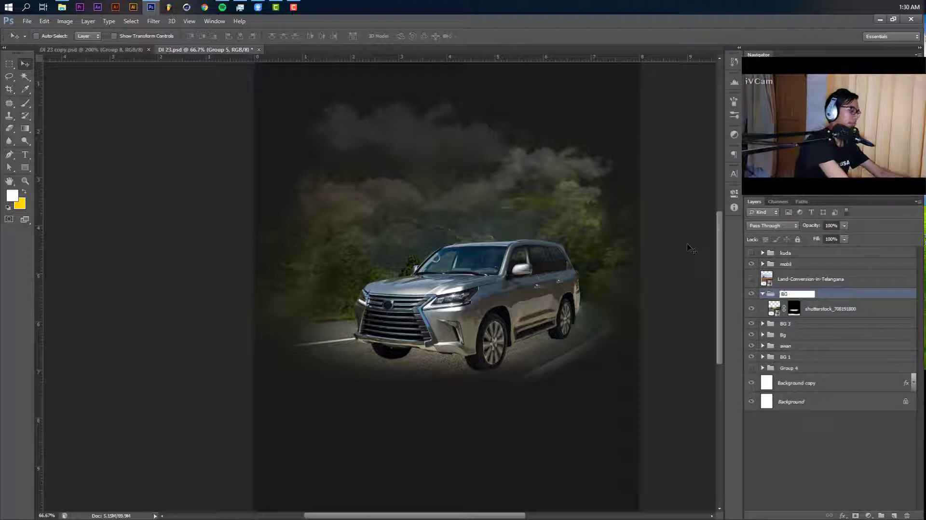
pyautogui.write(' 4')
pyautogui.press('Return')
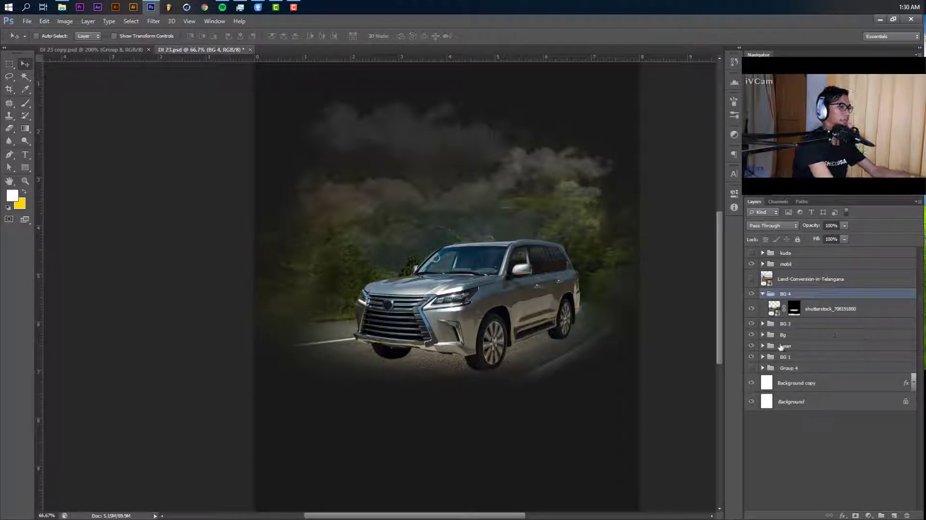
# Rename the group Bg as Bg 2 and collapse the BG 4 group.
pyautogui.doubleClick(784, 336)
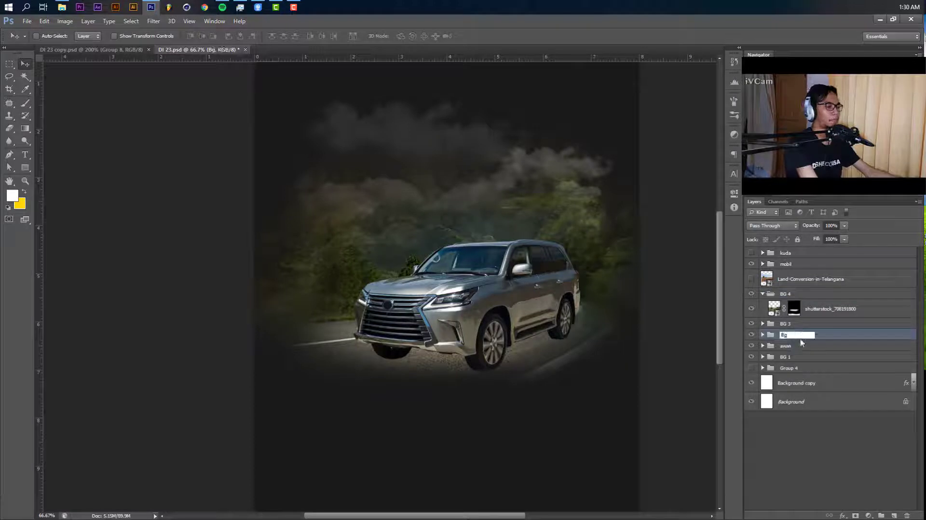
pyautogui.write('2')
pyautogui.press('Return')
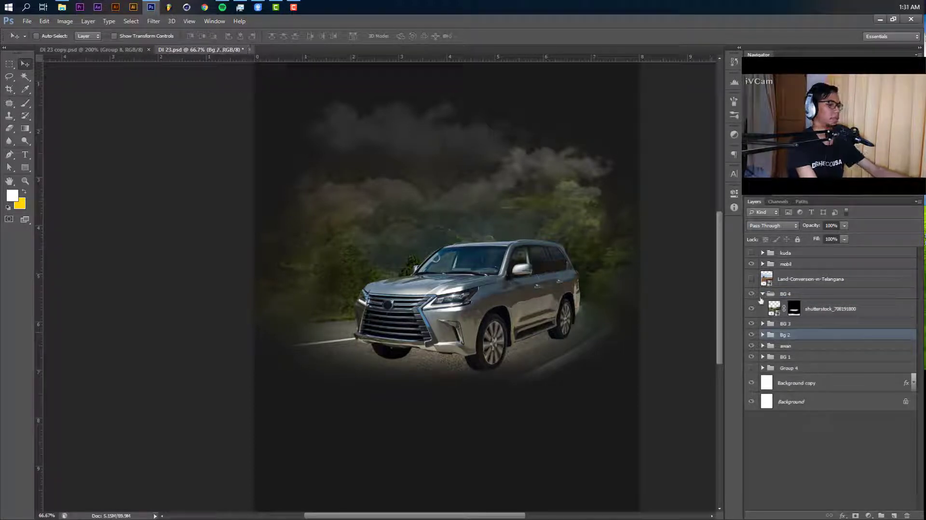
pyautogui.click(763, 293)
# Check the hidden Land-Conversion-in-Telangana image on the canvas and delete its layer.
pyautogui.click(762, 277)
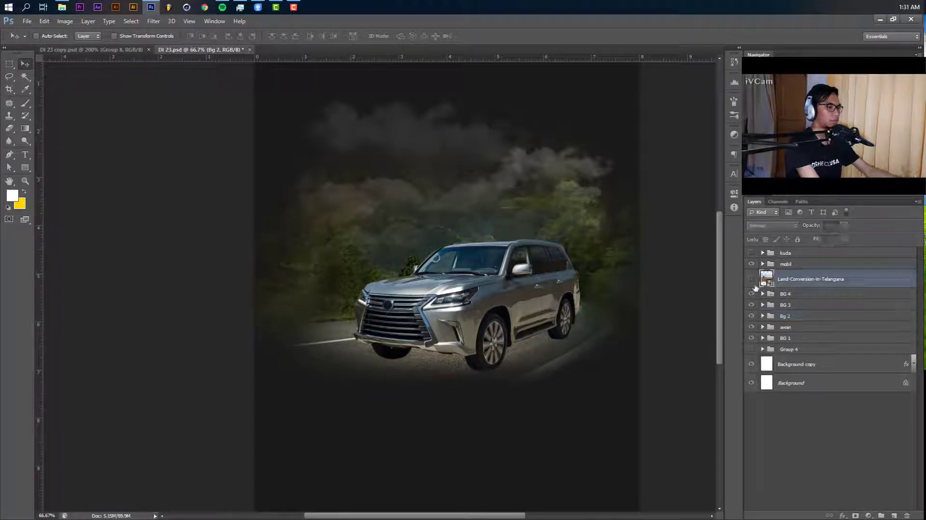
pyautogui.click(751, 279)
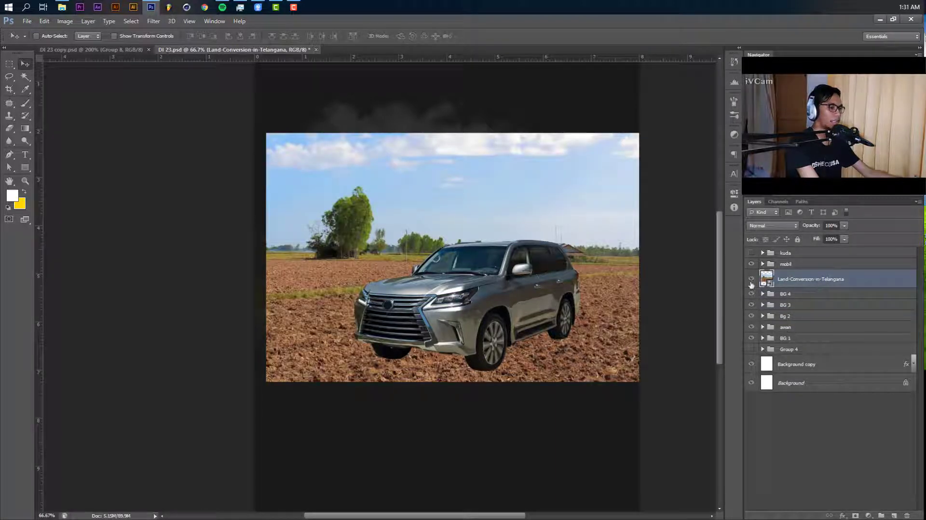
pyautogui.click(753, 280)
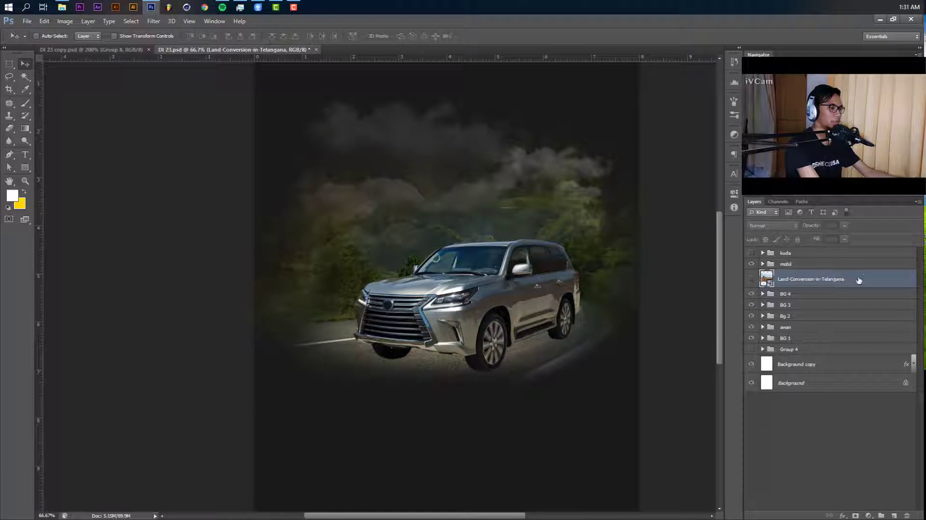
pyautogui.press('Delete')
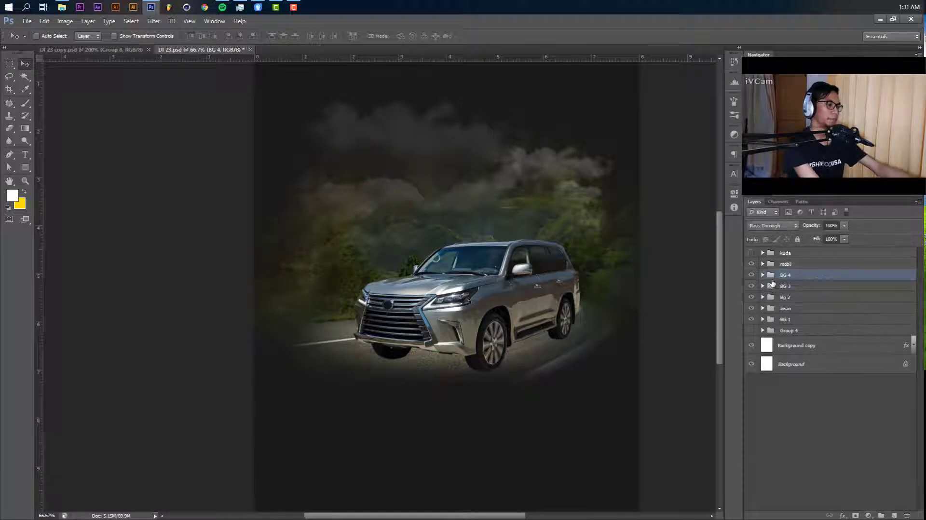
# Add a new empty layer inside the mobil group and place it directly below the cars group.
pyautogui.click(771, 264)
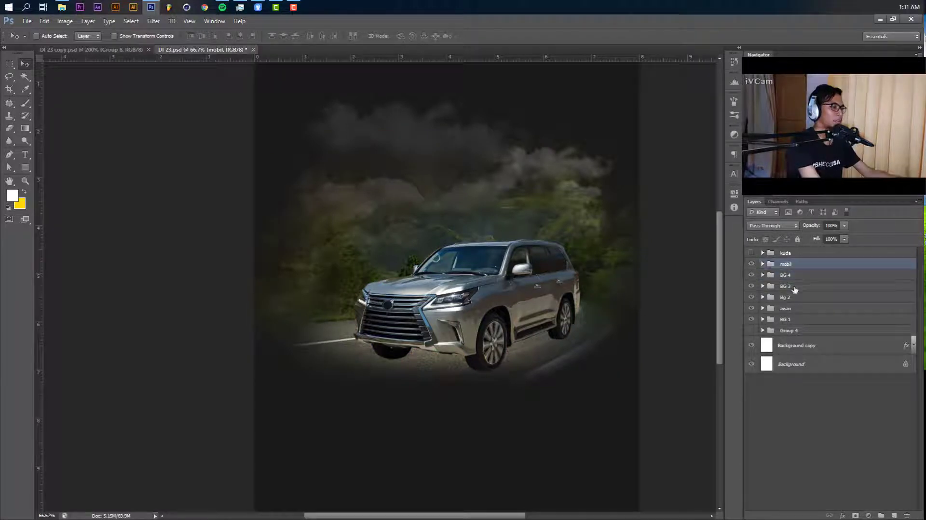
pyautogui.click(762, 264)
pyautogui.click(807, 276)
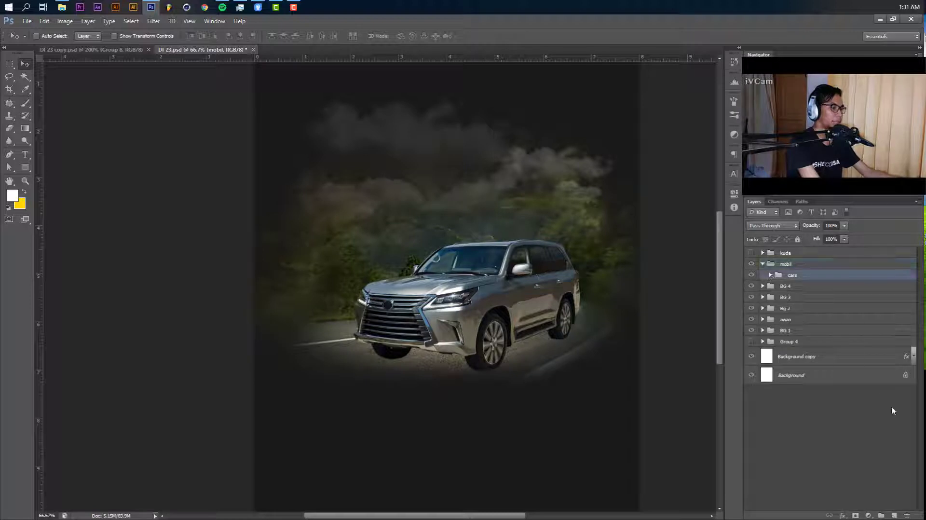
pyautogui.click(894, 515)
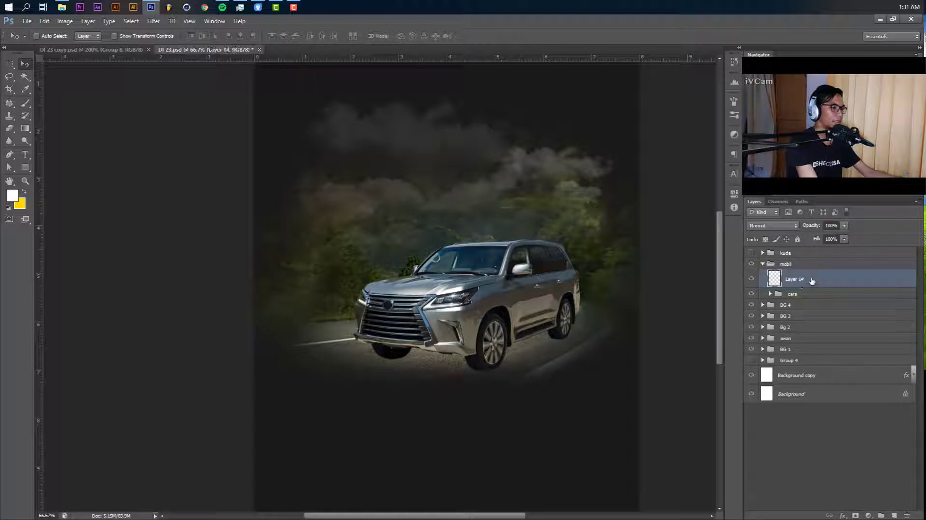
pyautogui.moveTo(810, 281)
pyautogui.mouseDown()
pyautogui.moveTo(815, 295)
pyautogui.moveTo(806, 290)
pyautogui.mouseUp()
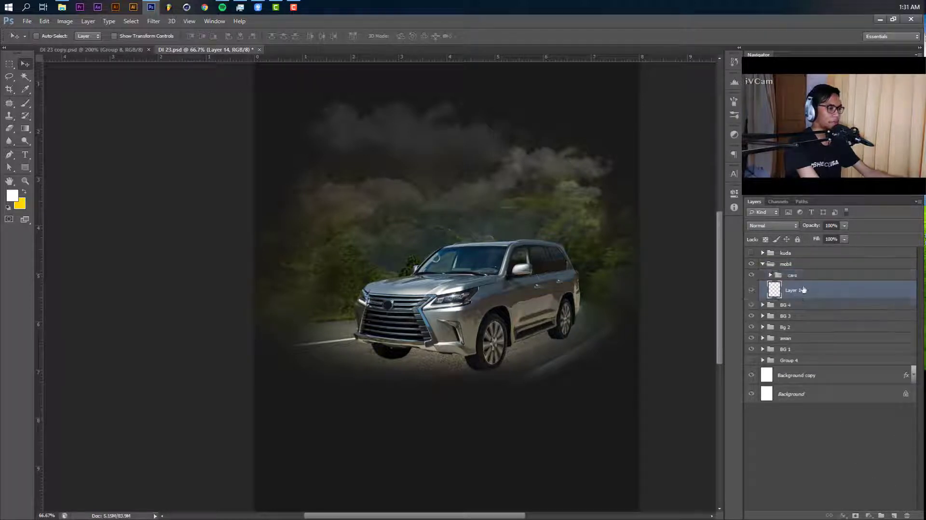
pyautogui.click(806, 279)
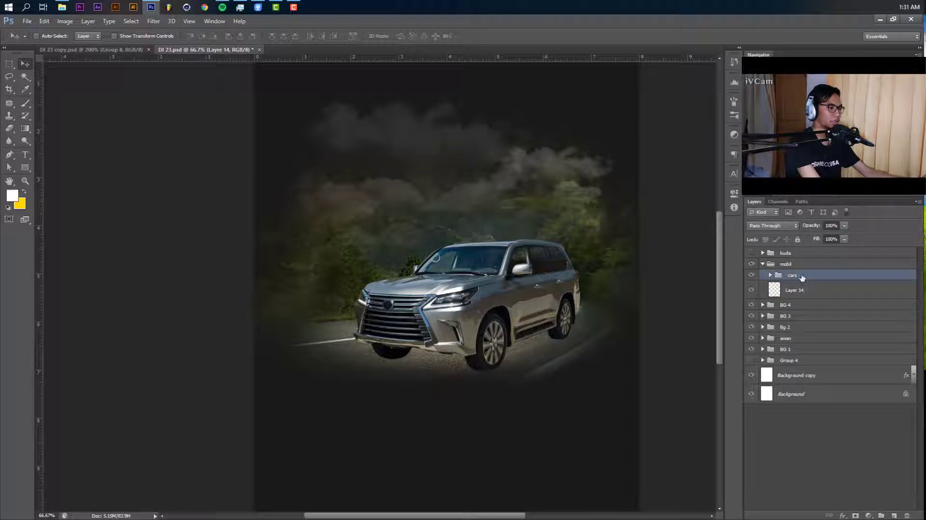
pyautogui.doubleClick(799, 278)
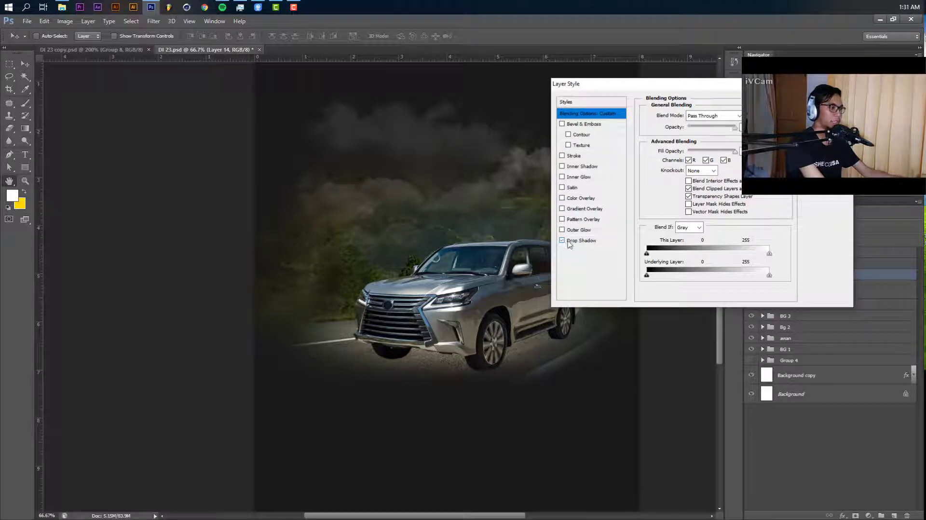
pyautogui.click(568, 244)
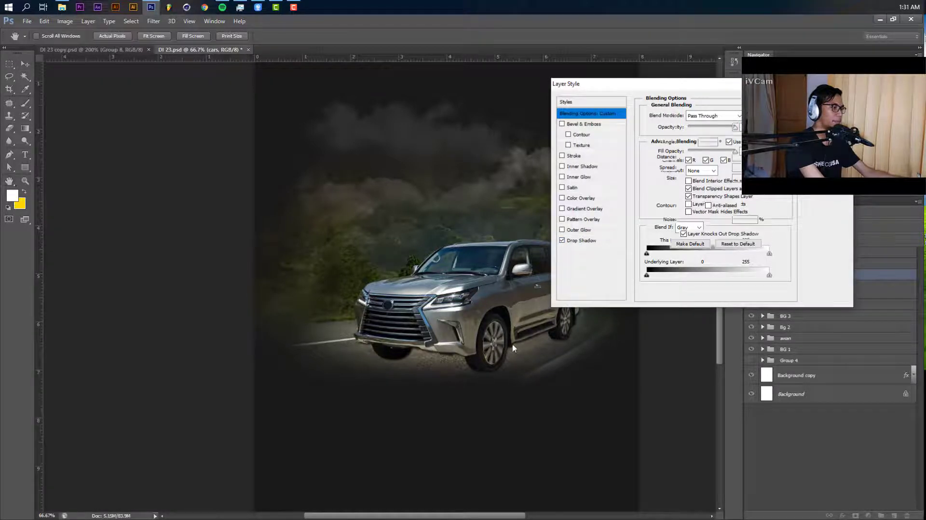
pyautogui.moveTo(529, 342); pyautogui.dragTo(559, 295)
pyautogui.moveTo(539, 344); pyautogui.dragTo(535, 346)
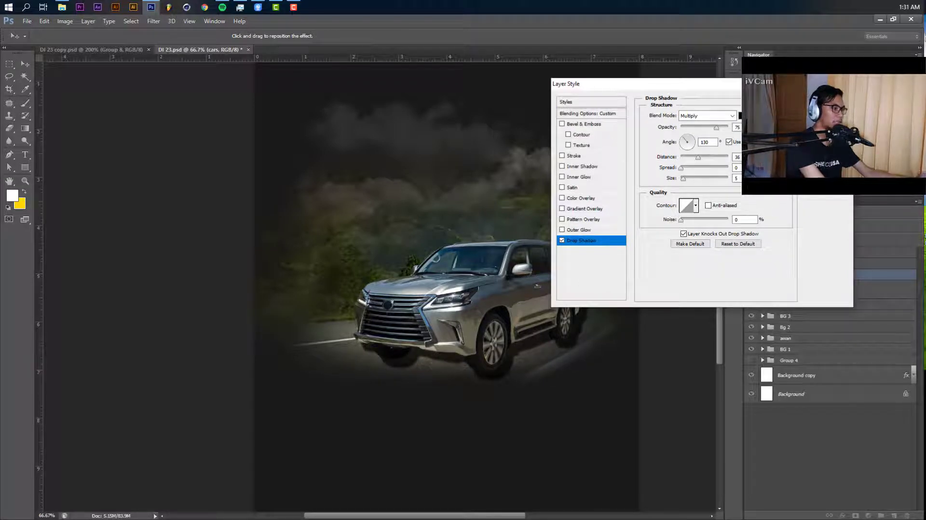
pyautogui.press('Return')
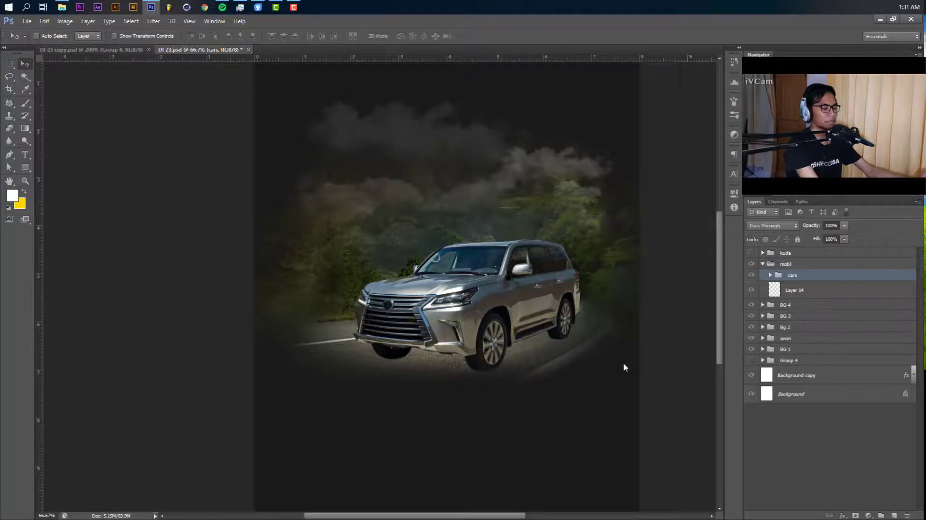
# Activate the Brush tool on Layer 14 and reduce its tip to 60 px for work beneath the car's front.
pyautogui.hotkey('ctrl', '+')
pyautogui.hotkey('ctrl', '+')
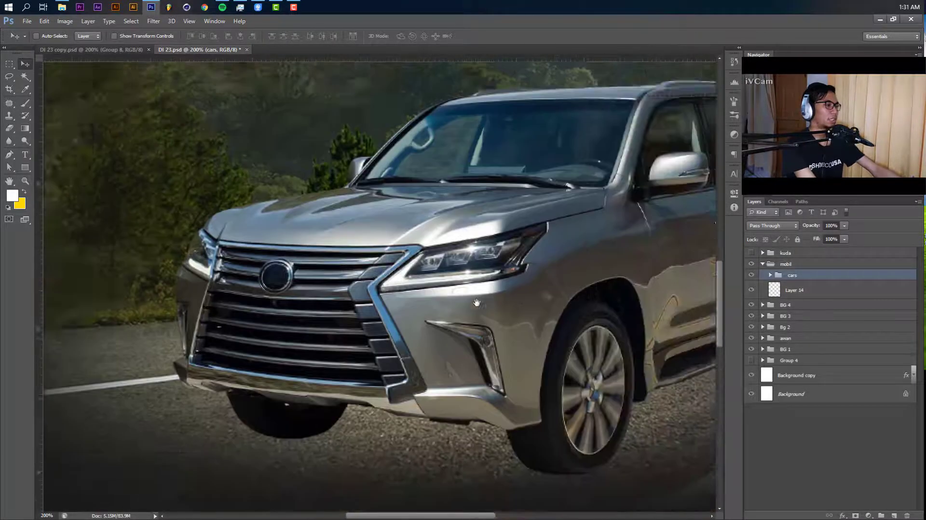
pyautogui.moveTo(477, 303); pyautogui.dragTo(405, 252)
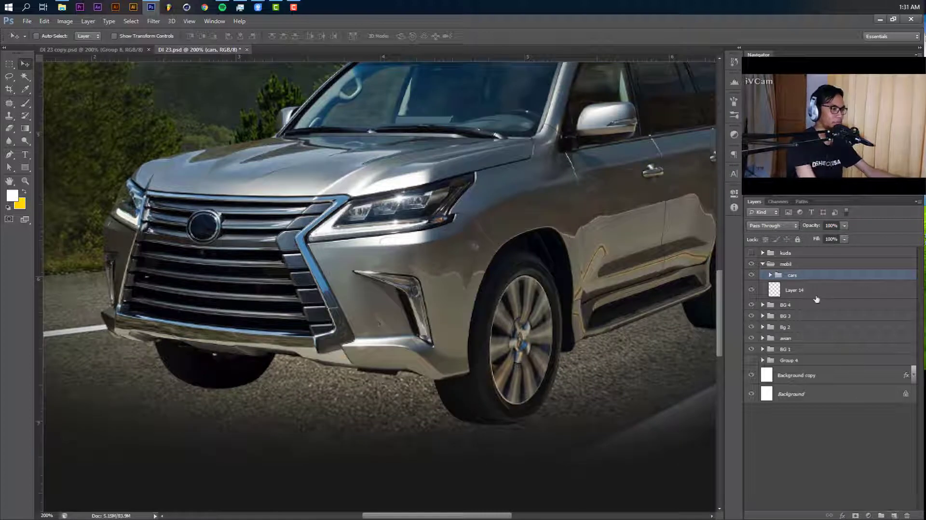
pyautogui.click(801, 292)
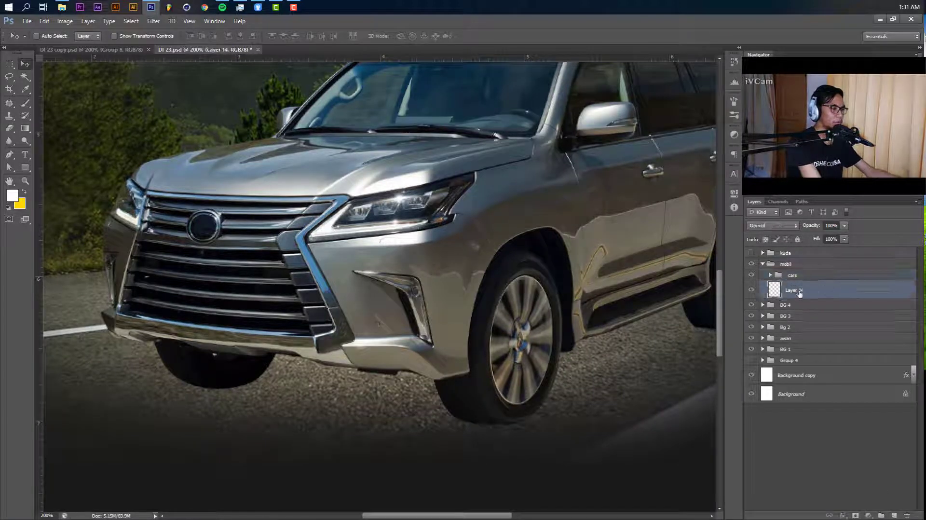
pyautogui.click(25, 103)
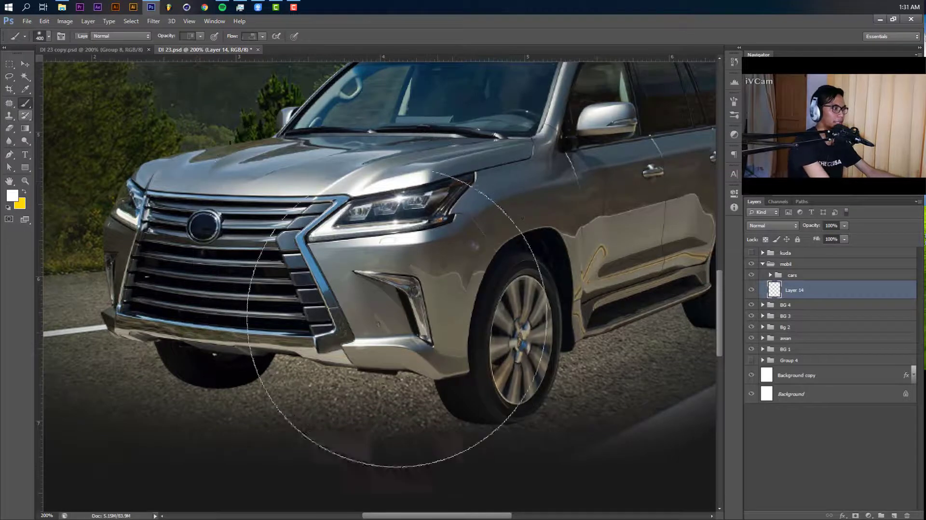
pyautogui.press('[')
pyautogui.press('[')
pyautogui.press('[')
pyautogui.press('[')
pyautogui.press('[')
pyautogui.press('[')
pyautogui.press('[')
pyautogui.press('[')
pyautogui.press('[')
pyautogui.press('[')
pyautogui.press('[')
pyautogui.press('[')
pyautogui.press('[')
pyautogui.press('[')
pyautogui.press('[')
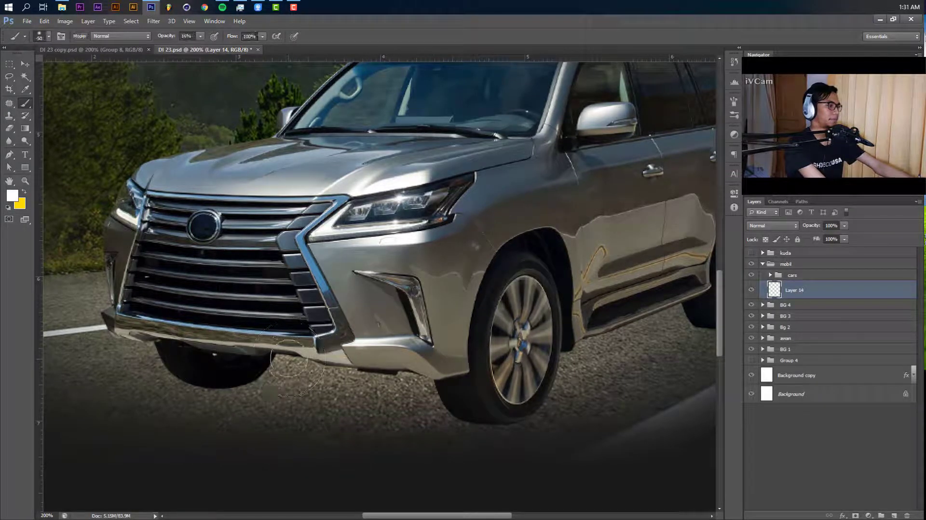
pyautogui.moveTo(423, 360); pyautogui.dragTo(443, 312)
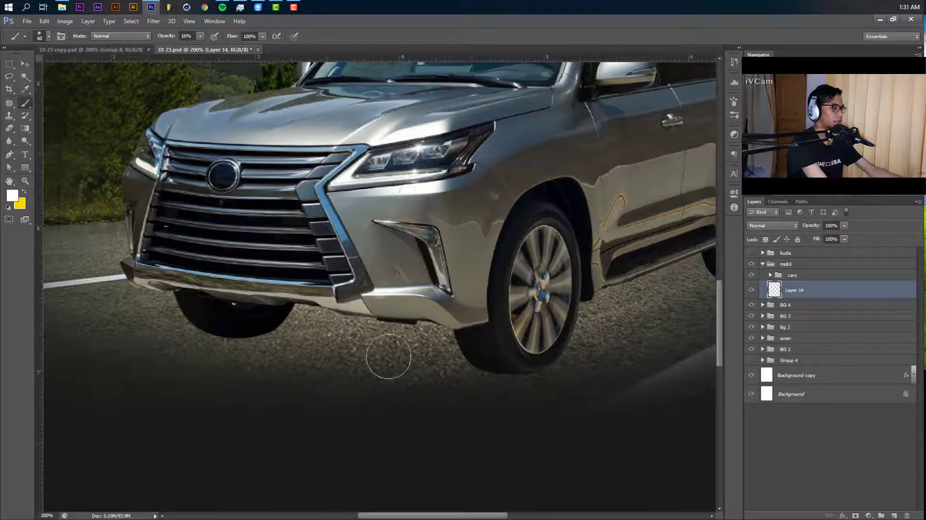
# Set the foreground colour to #171717 from the dark canvas and paint a shadow under the front bumper at 31% brush opacity.
pyautogui.click(12, 195)
pyautogui.click(392, 438)
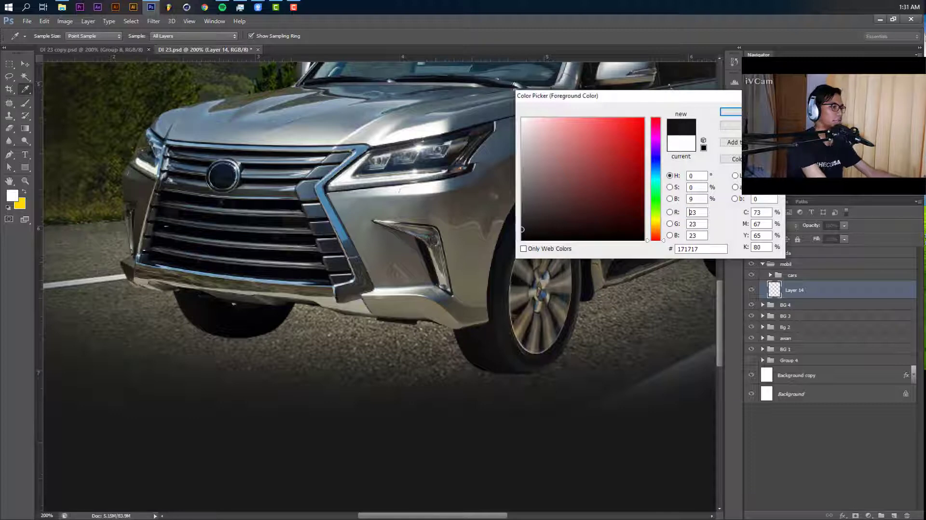
pyautogui.click(731, 112)
pyautogui.press('b')
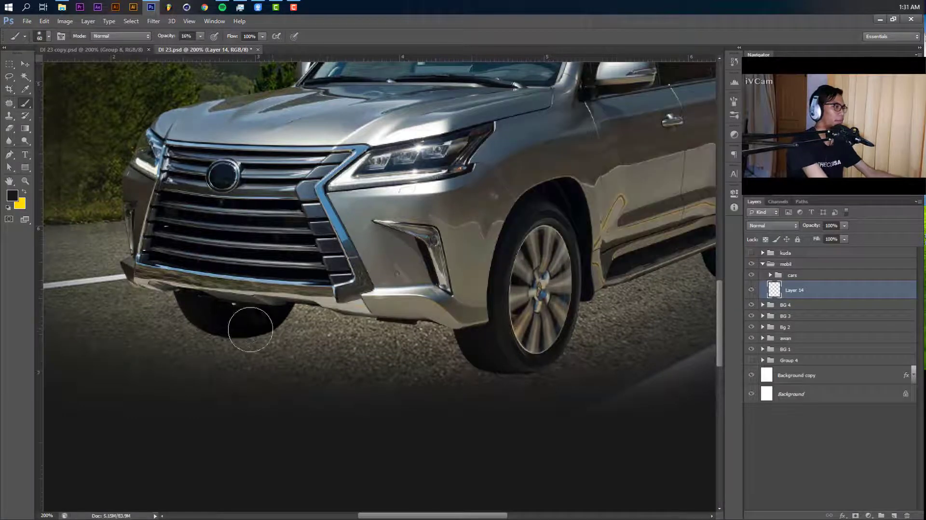
pyautogui.moveTo(250, 330)
pyautogui.mouseDown()
pyautogui.moveTo(234, 320)
pyautogui.moveTo(459, 347)
pyautogui.mouseUp()
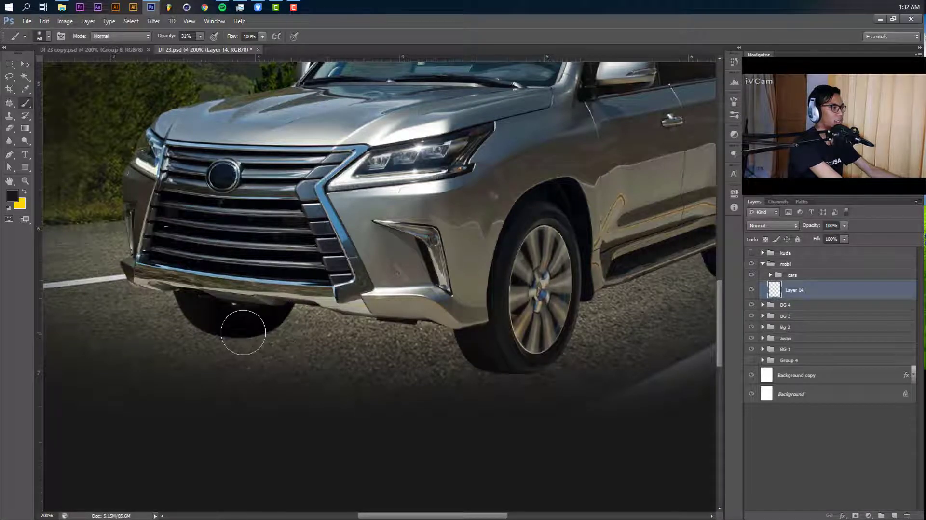
pyautogui.moveTo(244, 331)
pyautogui.mouseDown()
pyautogui.moveTo(512, 357)
pyautogui.moveTo(251, 329)
pyautogui.moveTo(482, 358)
pyautogui.moveTo(396, 324)
pyautogui.mouseUp()
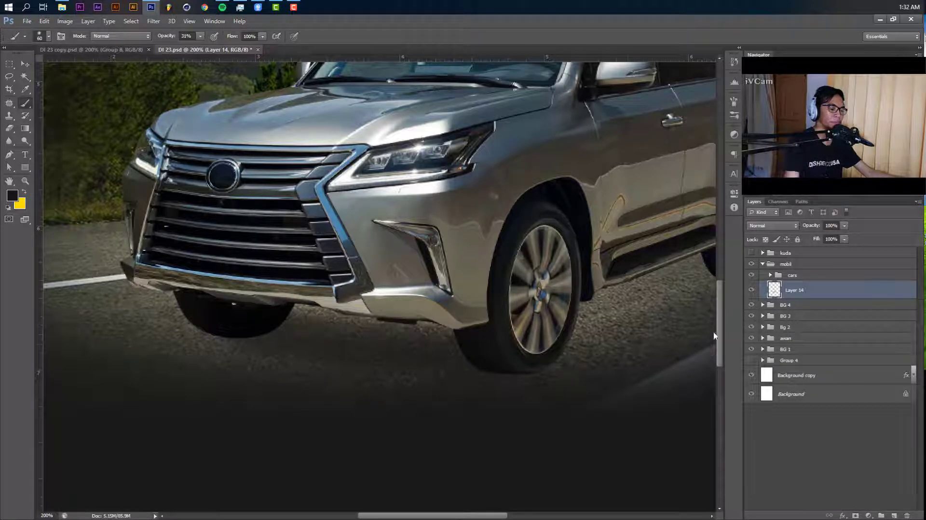
# Switch the foreground colour to #0c0c0c and paint a ground shadow around the front wheel and along the car's side with a 45 px brush.
pyautogui.press('[')
pyautogui.press('[')
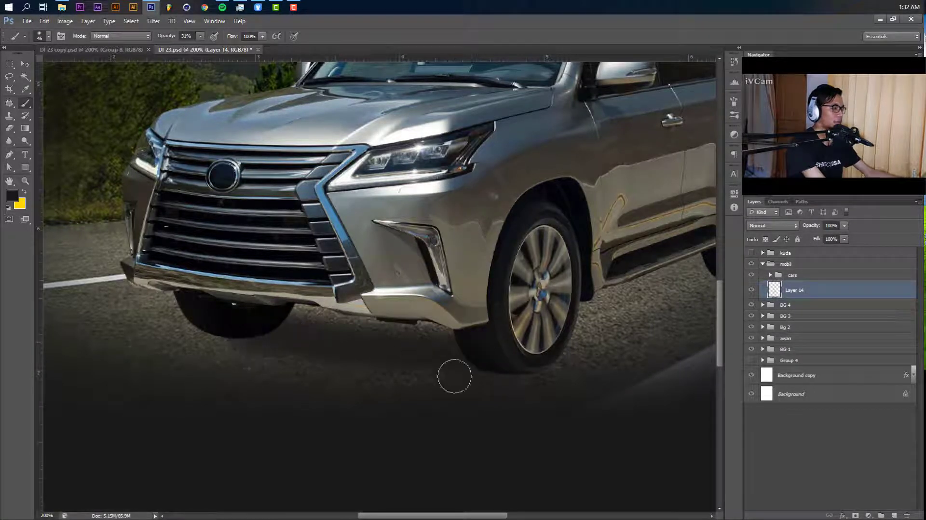
pyautogui.click(11, 197)
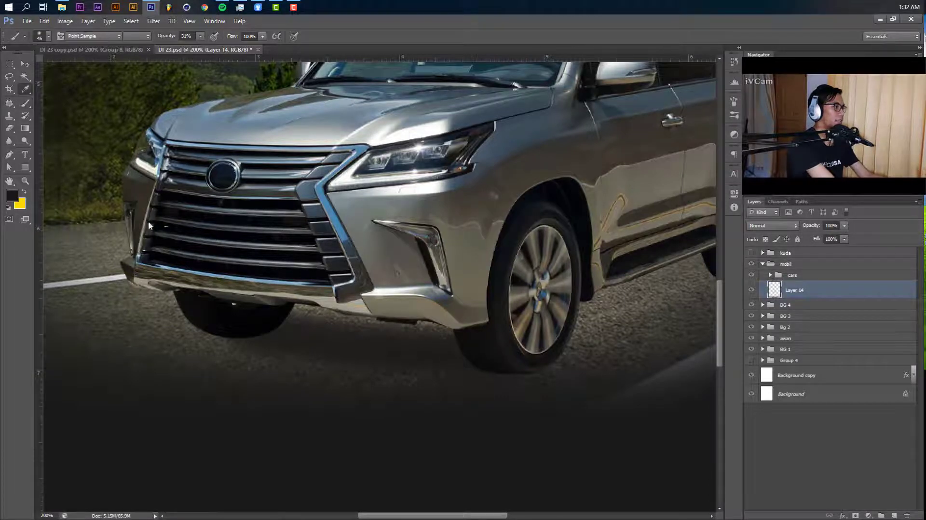
pyautogui.click(514, 232)
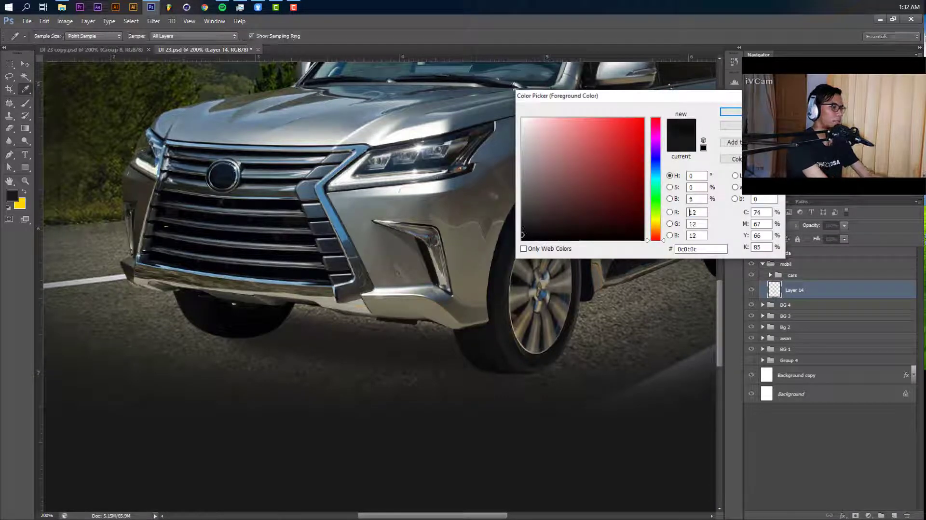
pyautogui.click(731, 112)
pyautogui.moveTo(603, 320)
pyautogui.mouseDown()
pyautogui.moveTo(466, 376)
pyautogui.moveTo(624, 298)
pyautogui.moveTo(434, 378)
pyautogui.moveTo(608, 299)
pyautogui.moveTo(540, 341)
pyautogui.moveTo(581, 344)
pyautogui.mouseUp()
pyautogui.moveTo(497, 366); pyautogui.dragTo(638, 308)
pyautogui.moveTo(529, 337); pyautogui.dragTo(621, 331)
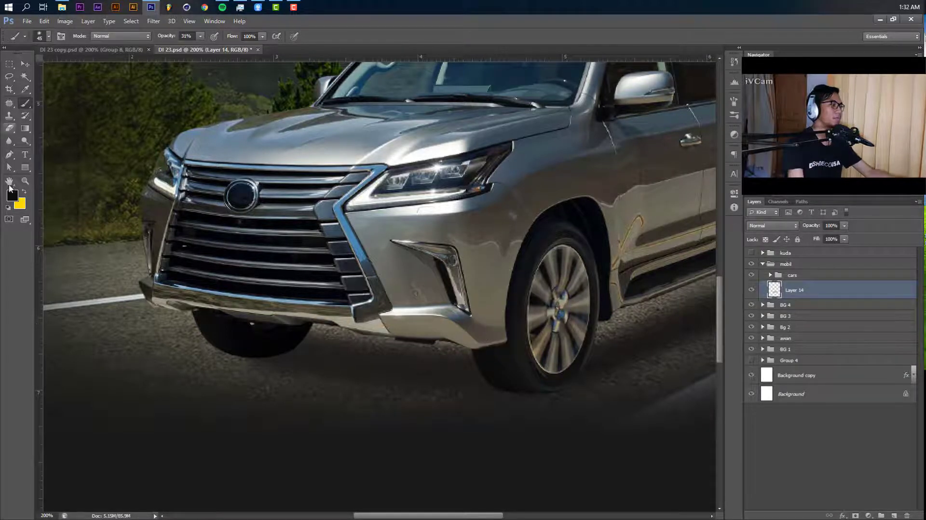
# Add a layer above Layer 14 at 57% opacity and darken the shadow beneath the front bumper with a 40 px brush at 68% opacity.
pyautogui.click(200, 36)
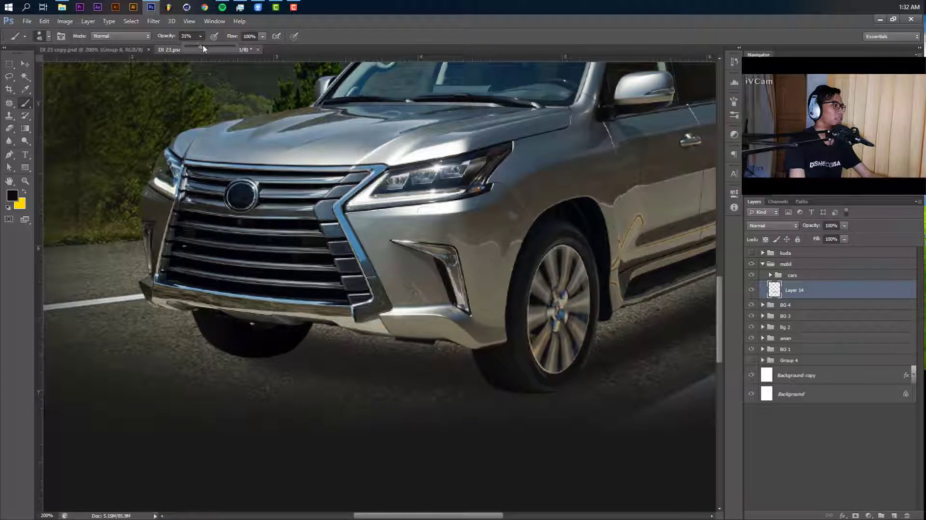
pyautogui.click(412, 35)
pyautogui.moveTo(337, 243); pyautogui.dragTo(344, 232)
pyautogui.hotkey('ctrl', '+')
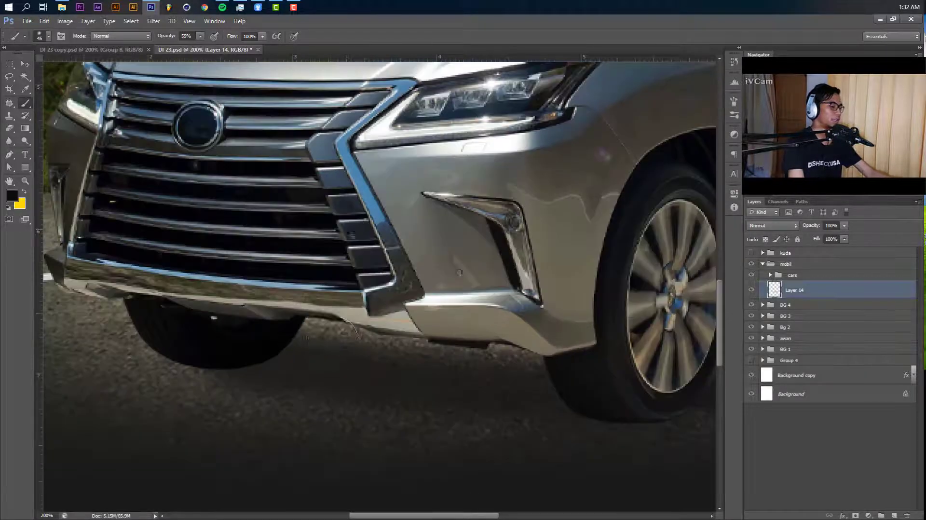
pyautogui.scroll(-2, 309, 340)
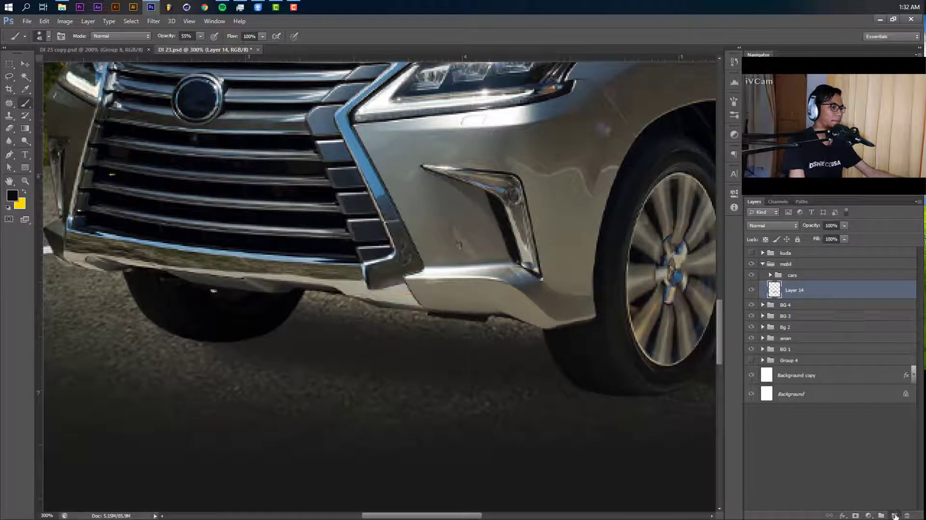
pyautogui.click(895, 516)
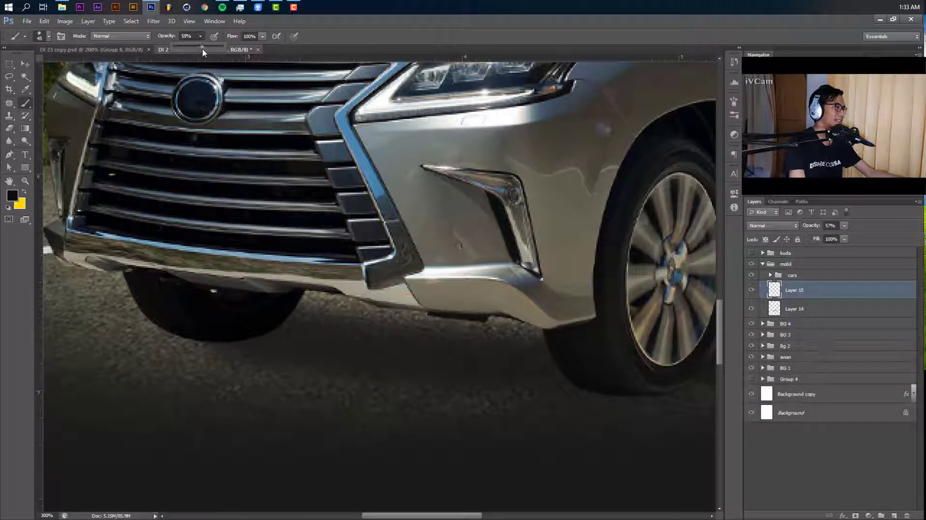
pyautogui.press('6')
pyautogui.press('8')
pyautogui.press('[')
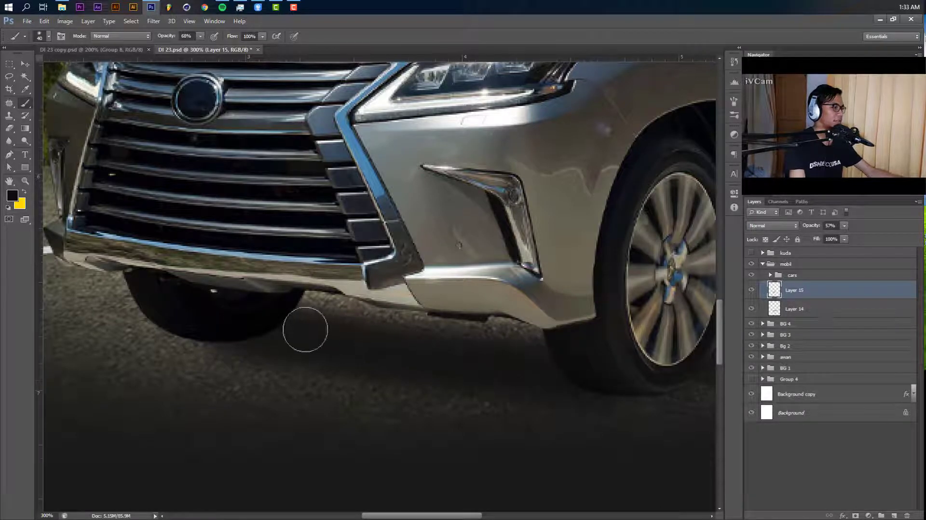
pyautogui.moveTo(423, 361); pyautogui.dragTo(252, 330)
# Add another layer directly below the cars group and paint a shadow under the side sill between the wheels with a 100 px brush.
pyautogui.moveTo(667, 337)
pyautogui.mouseDown()
pyautogui.moveTo(420, 345)
pyautogui.moveTo(452, 361)
pyautogui.mouseUp()
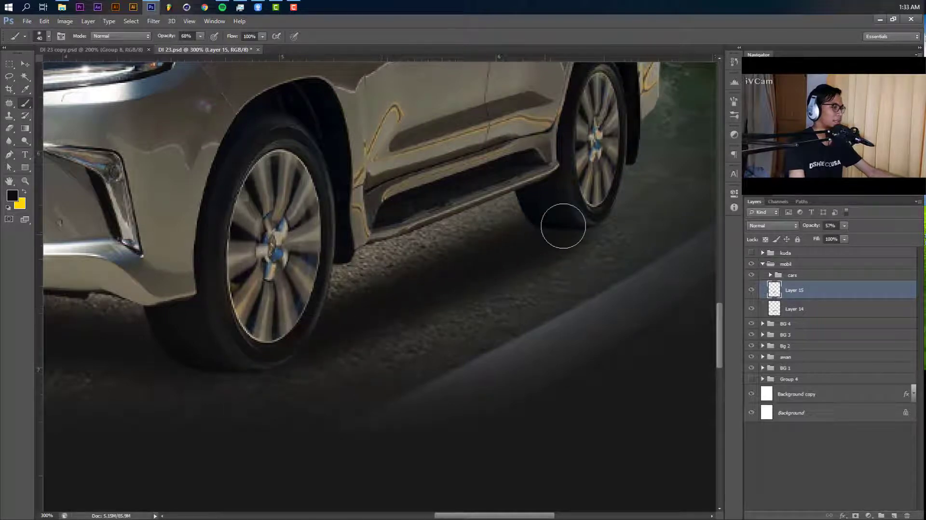
pyautogui.moveTo(322, 345); pyautogui.dragTo(358, 372)
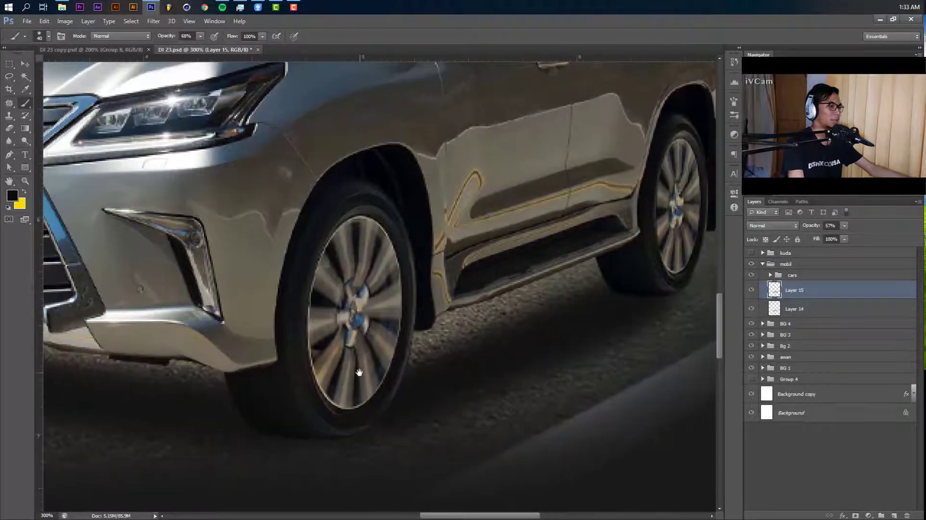
pyautogui.press(']')
pyautogui.press(']')
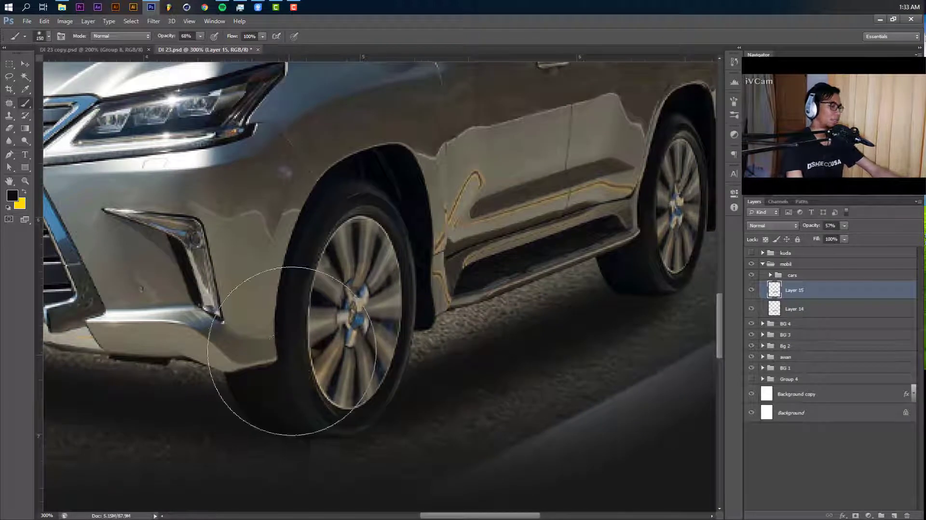
pyautogui.press('[')
pyautogui.press('[')
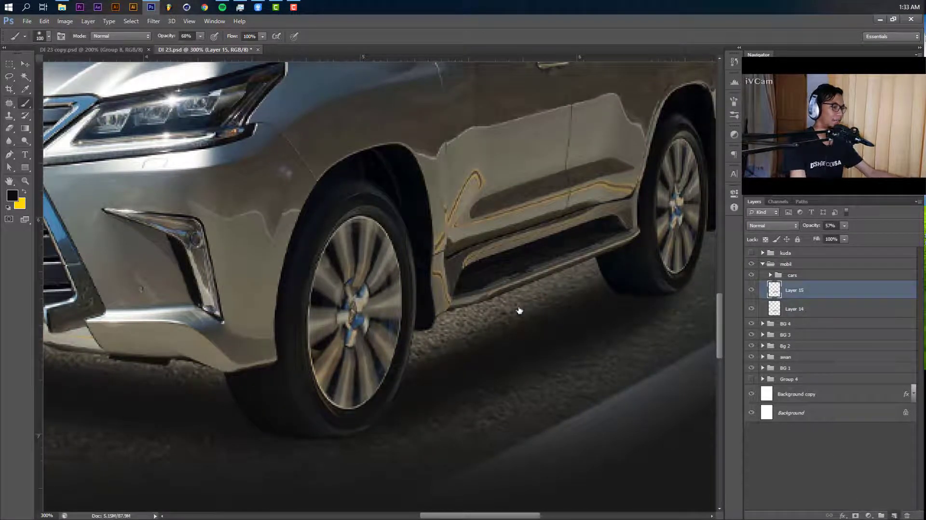
pyautogui.click(894, 515)
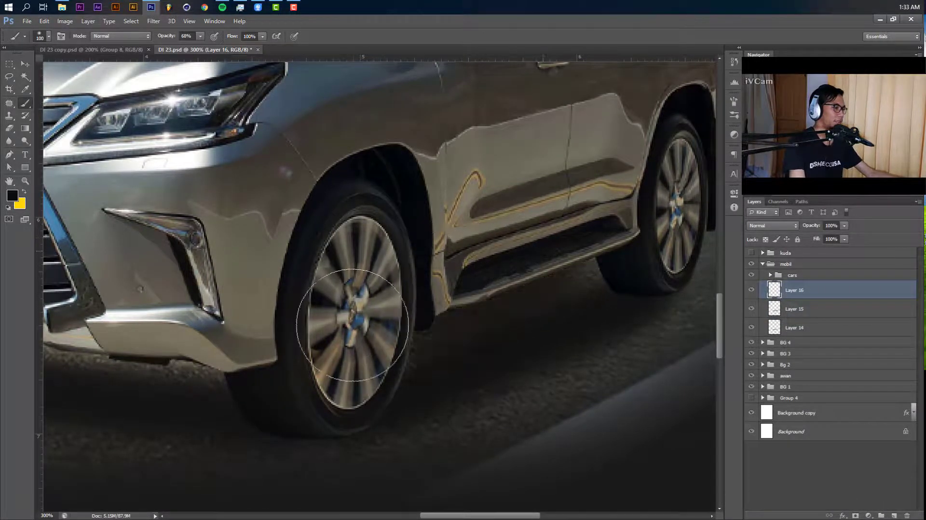
pyautogui.moveTo(613, 285); pyautogui.dragTo(501, 278)
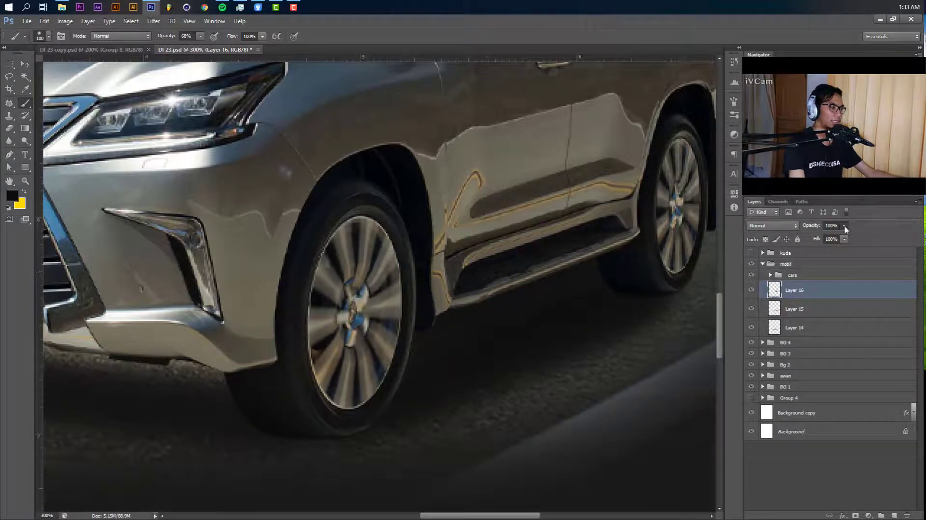
# Lower the opacity of the side-sill shadow layer to 75% and switch to the Move tool.
pyautogui.moveTo(827, 241); pyautogui.dragTo(827, 241)
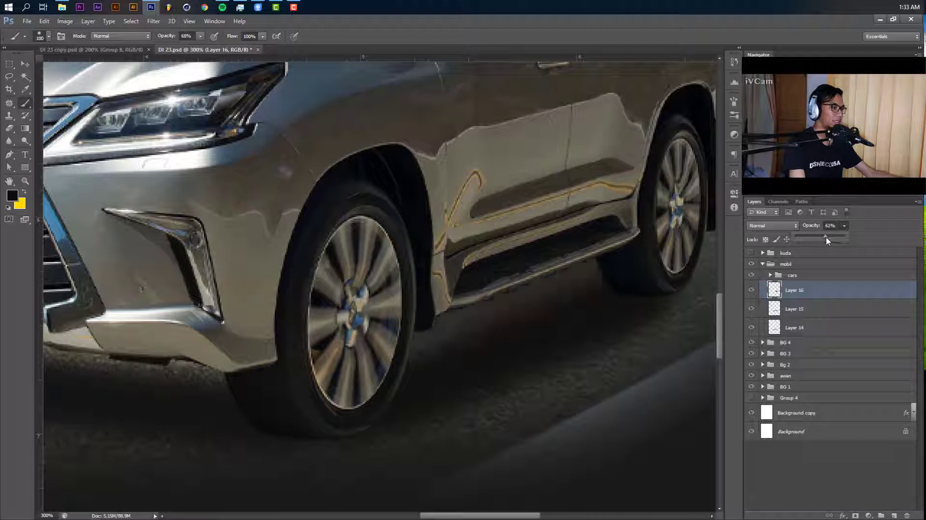
pyautogui.moveTo(488, 250); pyautogui.dragTo(707, 197)
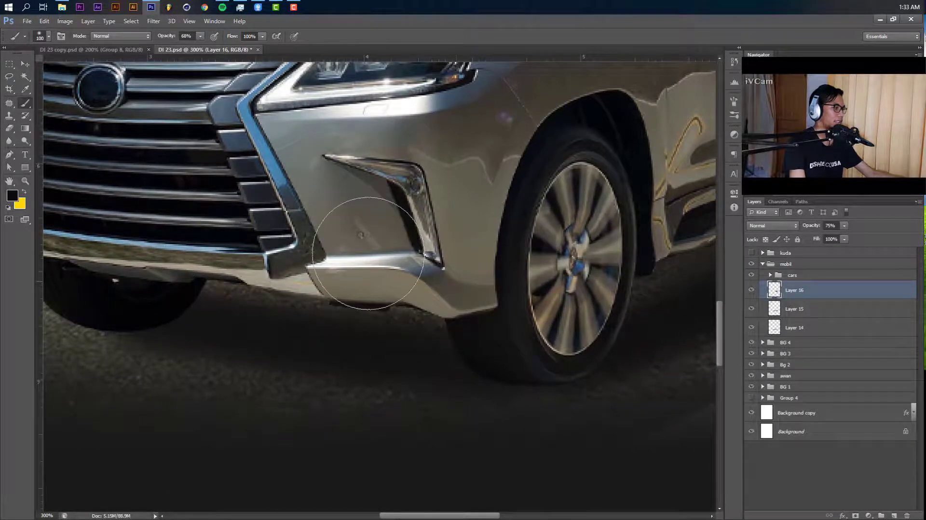
pyautogui.scroll(-4, 368, 253)
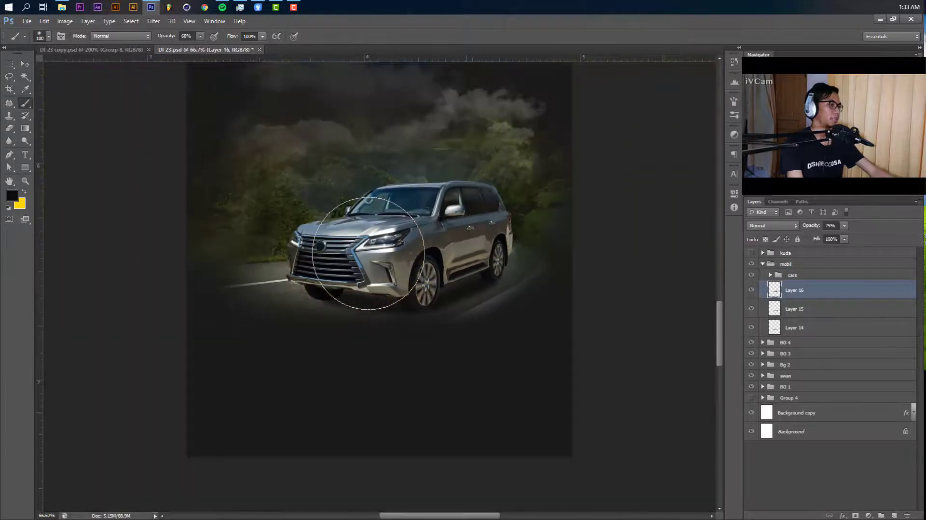
pyautogui.scroll(1, 332, 256)
pyautogui.press('v')
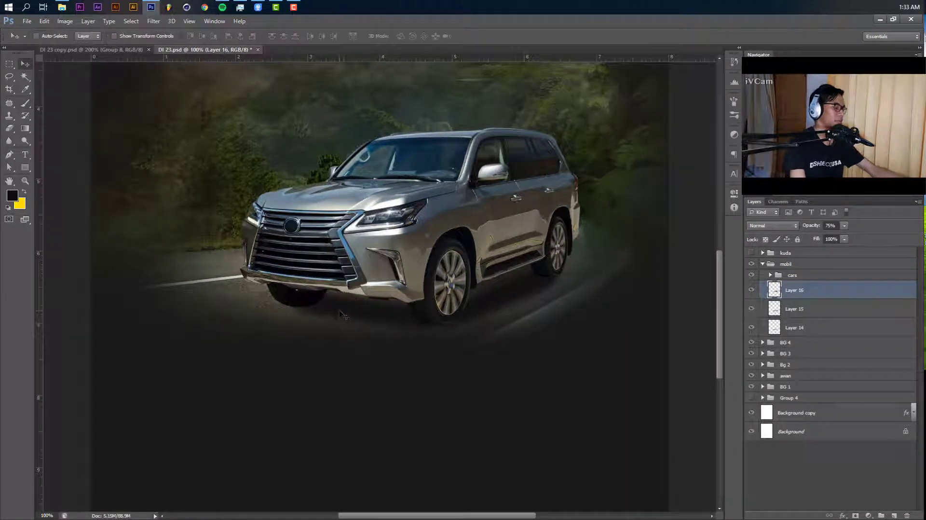
# Toggle the visibility of Layer 15 and Layer 14 to compare the car's ground shadows.
pyautogui.hotkey('ctrl', 'e')
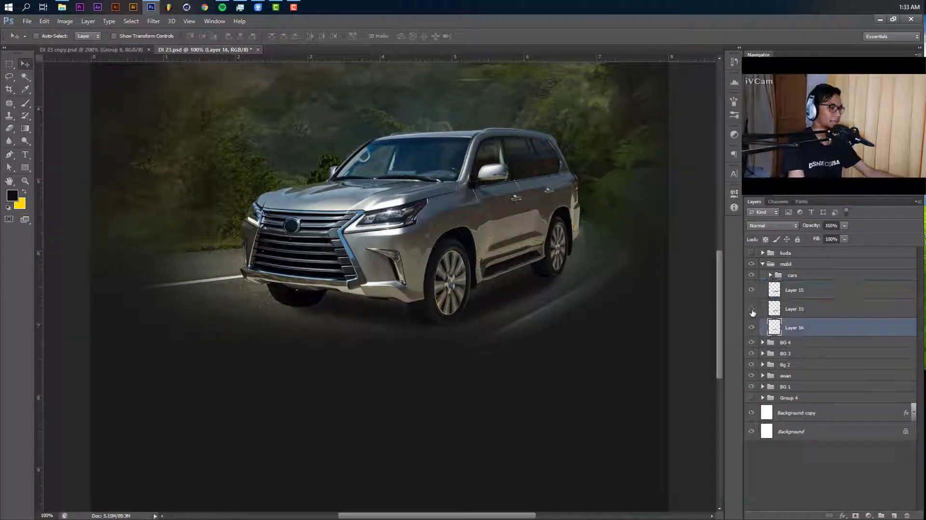
pyautogui.click(752, 310)
pyautogui.click(753, 326)
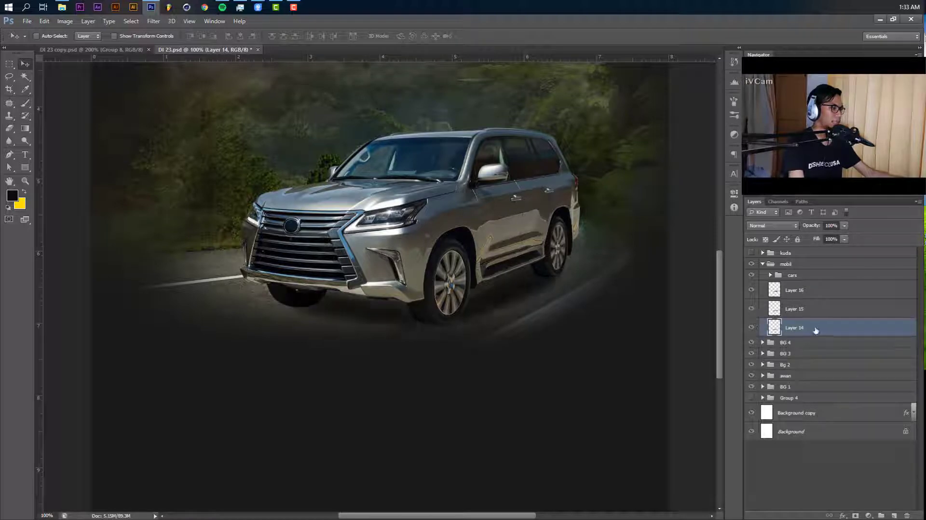
# Apply a Motion Blur to the Layer 14 shadow with an angle of 23° and a distance of 42 pixels.
pyautogui.click(158, 22)
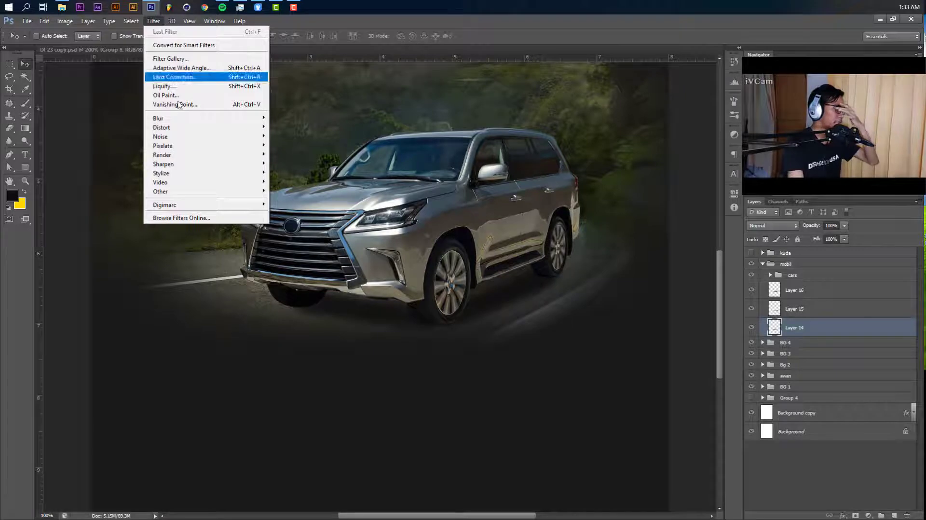
pyautogui.moveTo(188, 124)
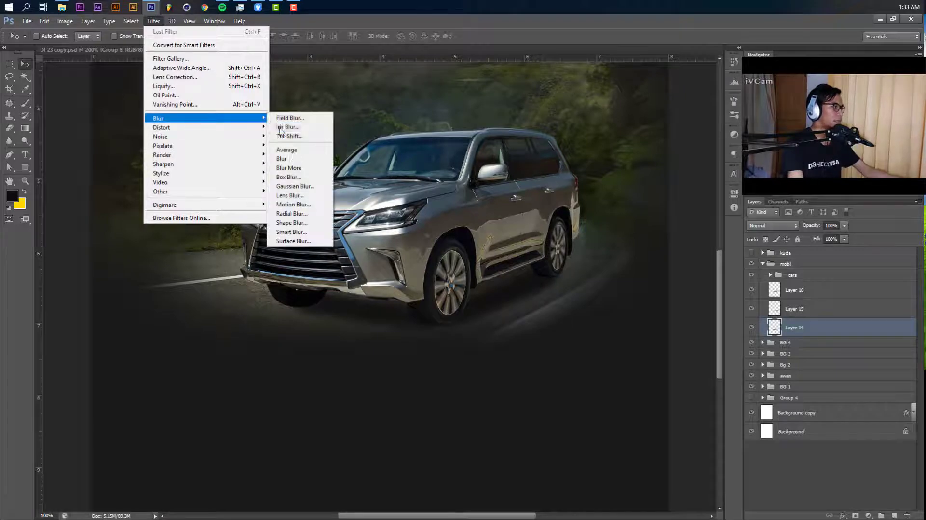
pyautogui.click(318, 205)
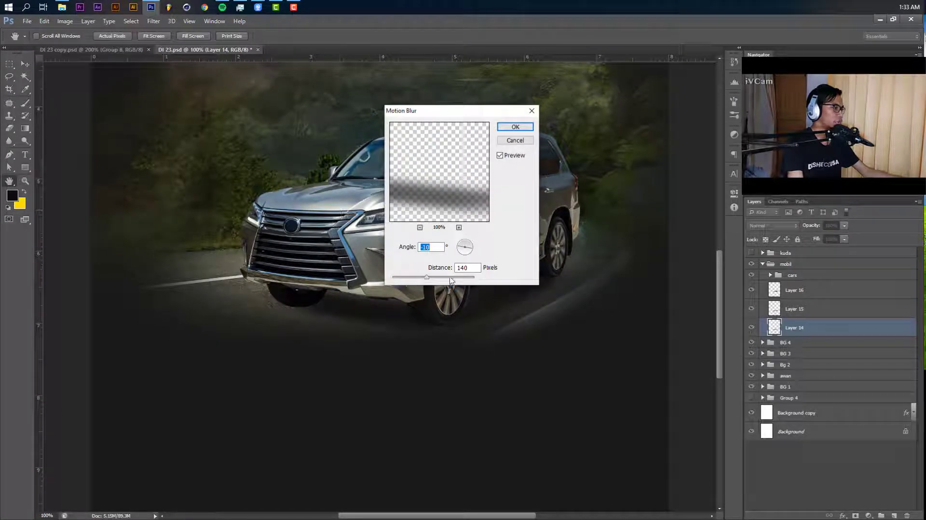
pyautogui.press('Tab')
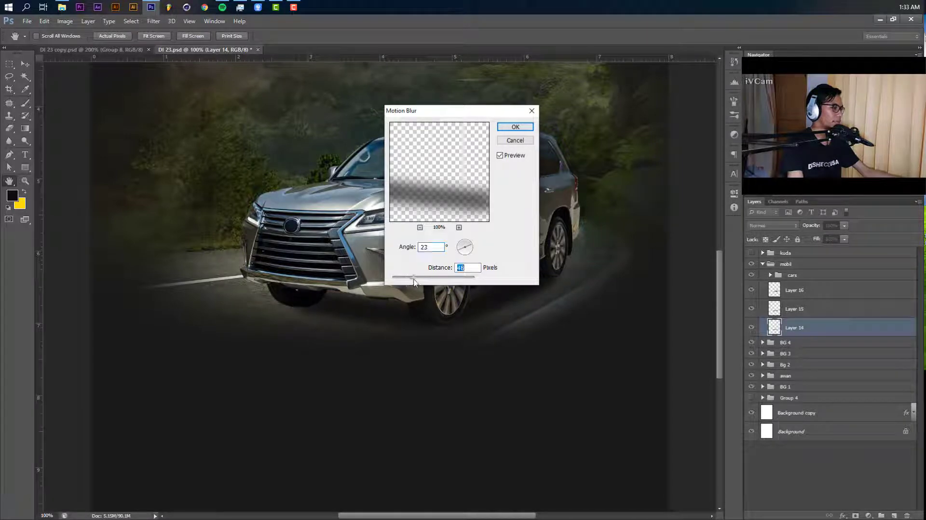
pyautogui.click(510, 130)
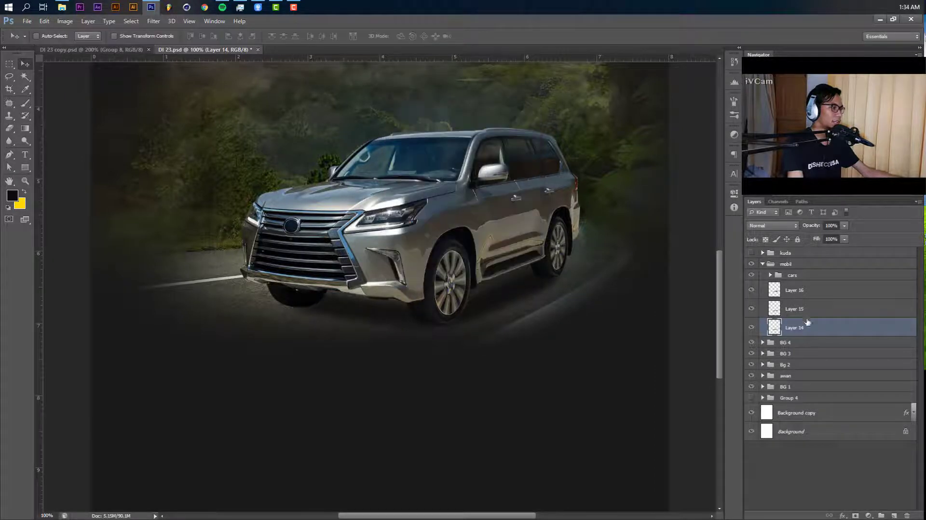
# Apply a Motion Blur to the Layer 15 shadow with an angle of 23° and a distance of 176 pixels.
pyautogui.hotkey('alt', ']')
pyautogui.click(154, 22)
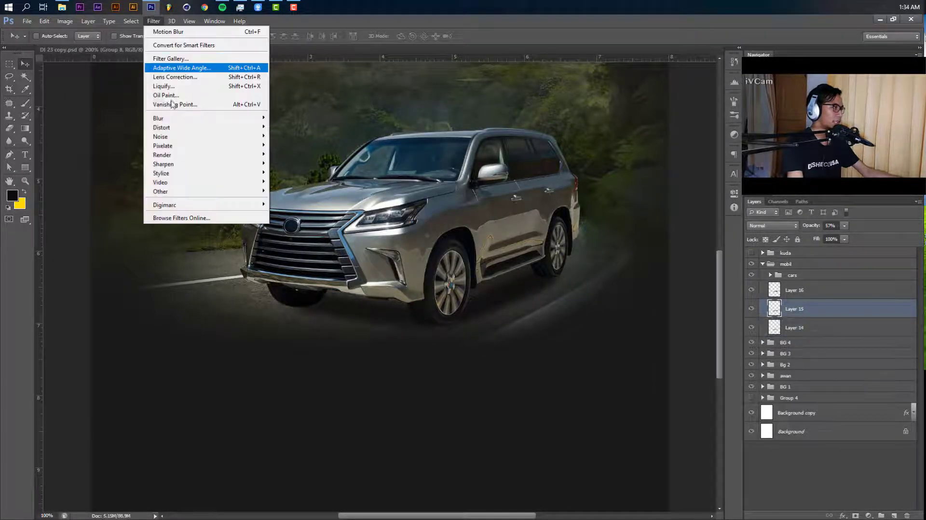
pyautogui.moveTo(174, 118)
pyautogui.click(292, 205)
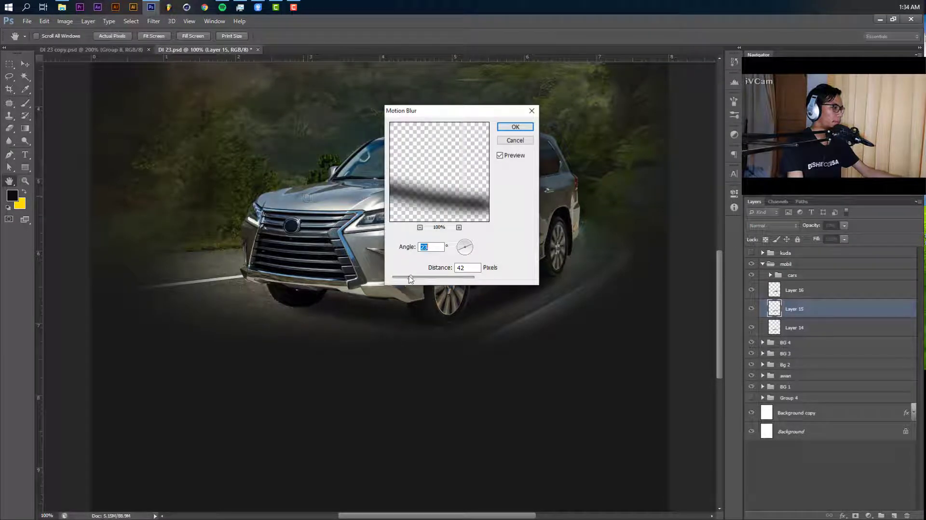
pyautogui.press('Tab')
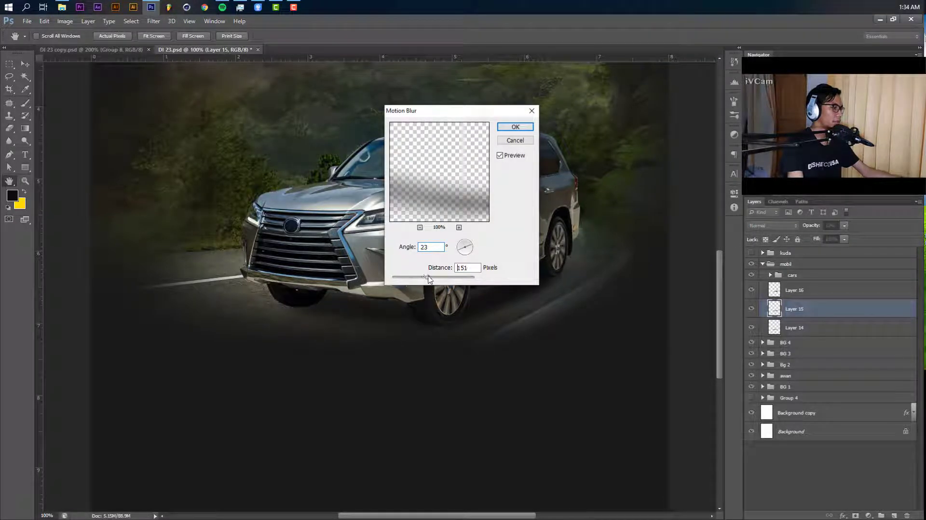
pyautogui.click(429, 278)
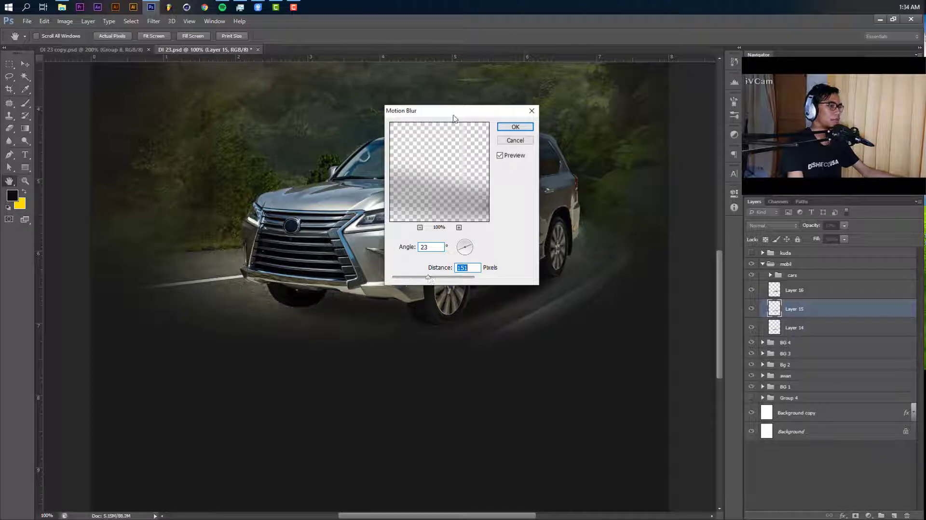
pyautogui.moveTo(452, 115); pyautogui.dragTo(628, 57)
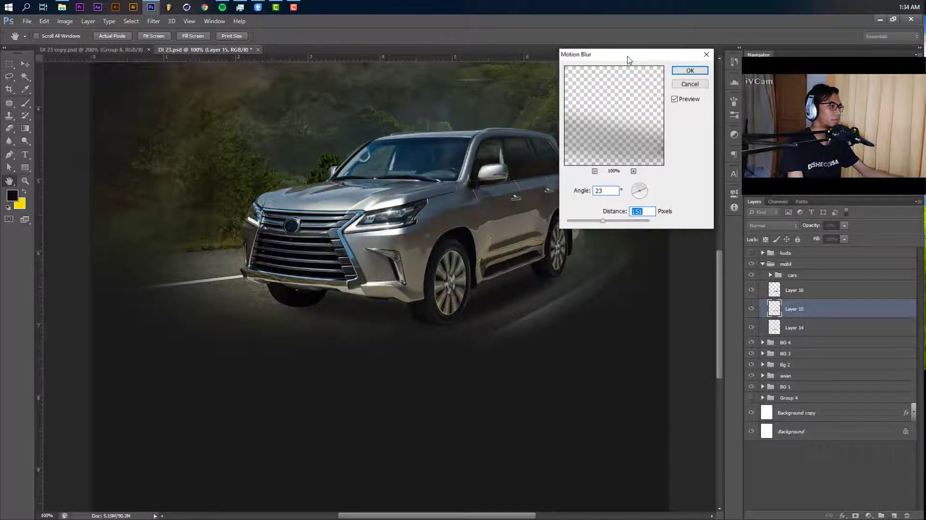
pyautogui.click(611, 223)
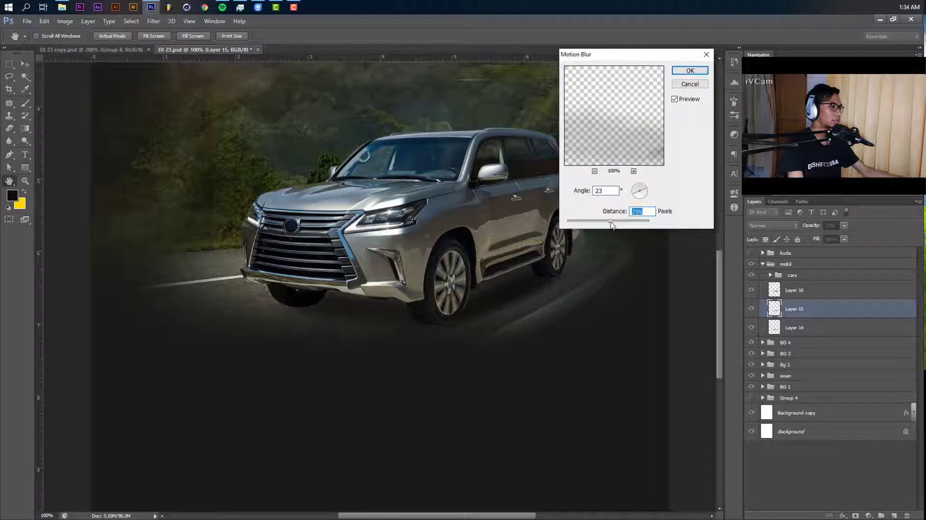
pyautogui.click(690, 73)
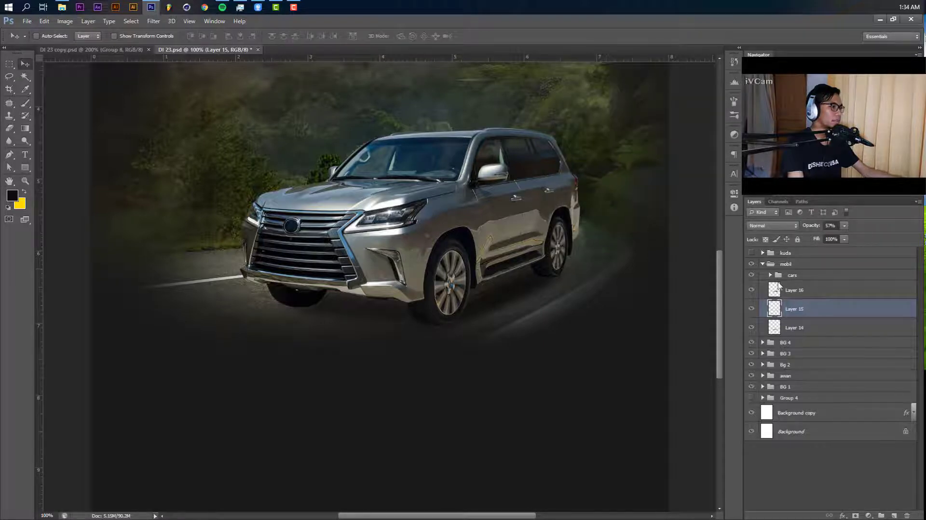
# Toggle the visibility of Layer 15 to compare the ground with and without its blurred shadow.
pyautogui.click(768, 296)
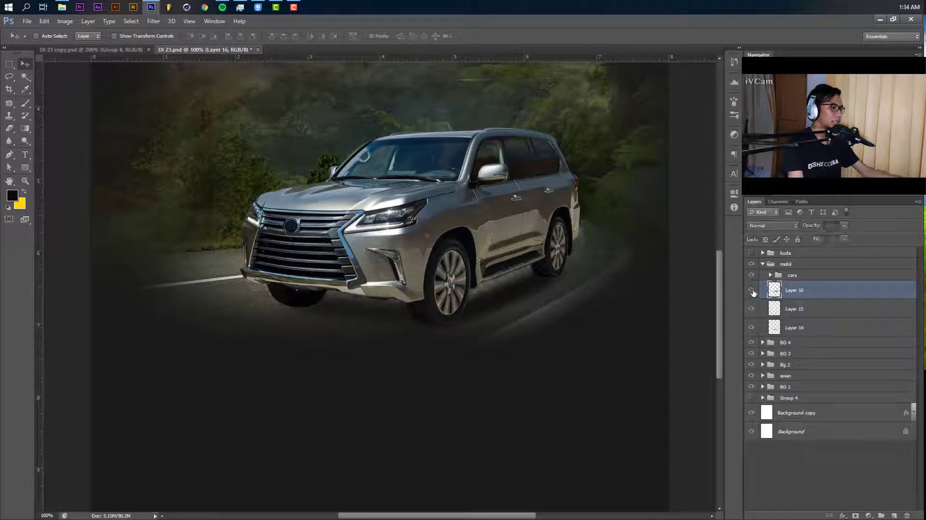
pyautogui.click(765, 310)
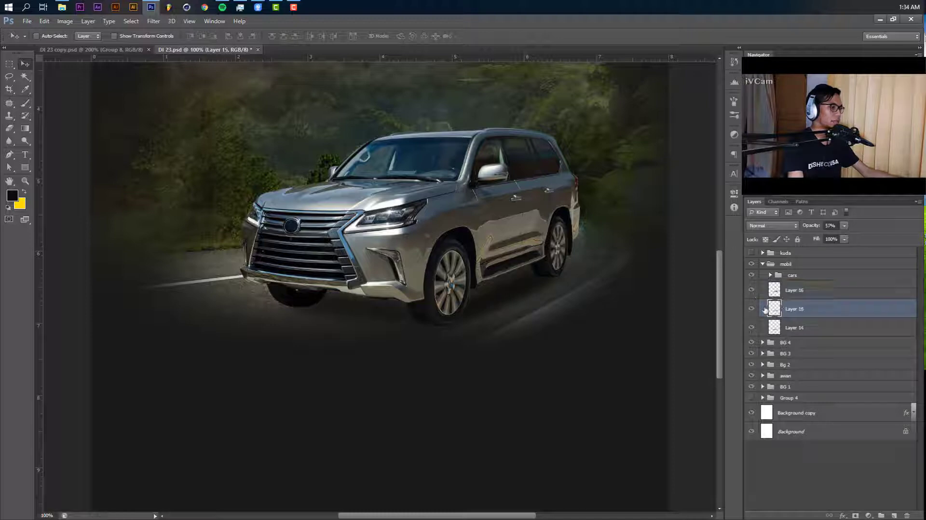
pyautogui.click(753, 308)
pyautogui.click(752, 309)
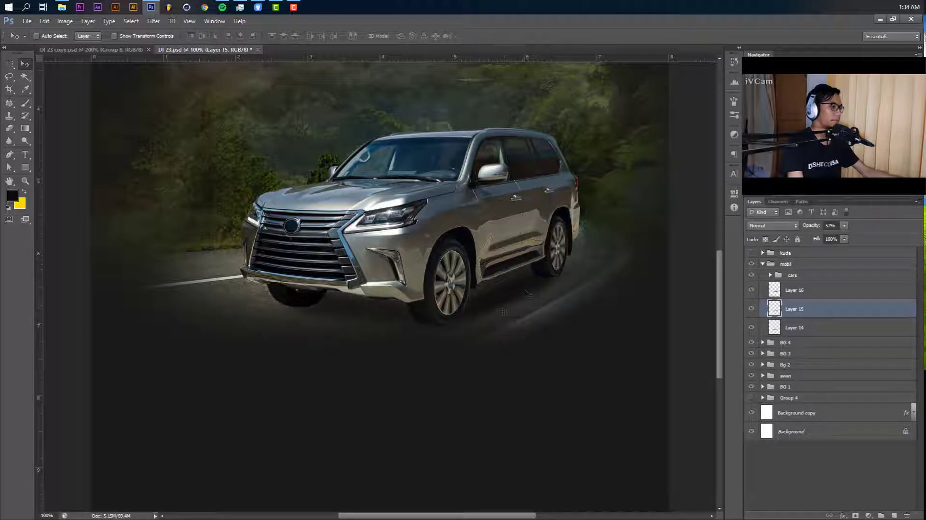
# Add a new layer and place it between Layer 16 and Layer 15 in the mobil group.
pyautogui.press('e')
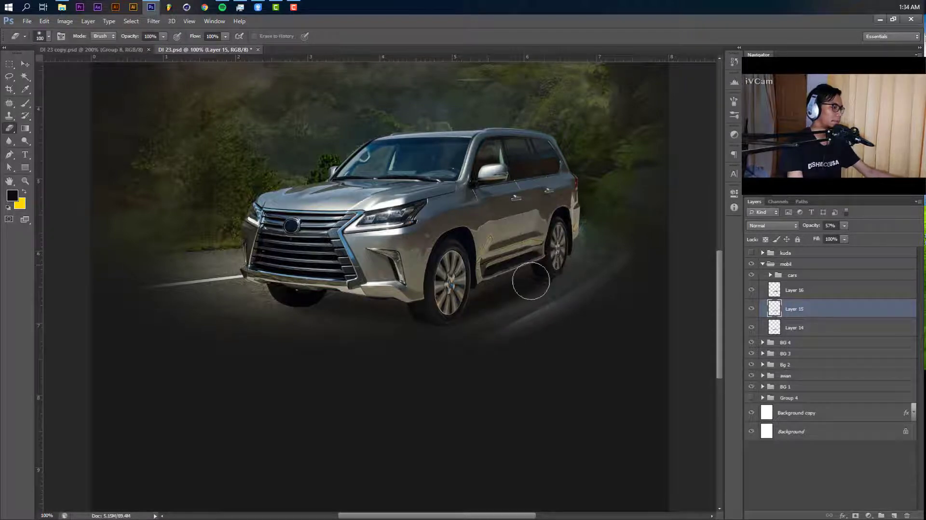
pyautogui.click(809, 325)
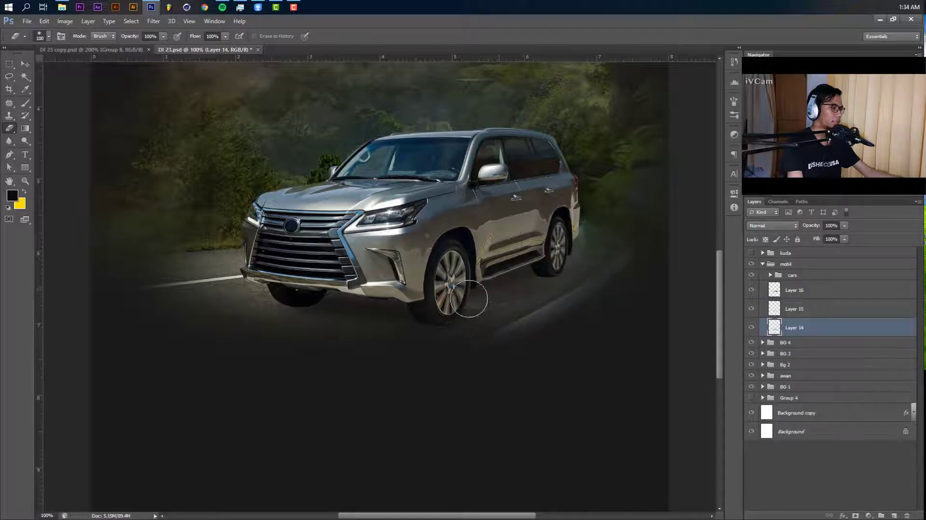
pyautogui.hotkey('ctrl', '+')
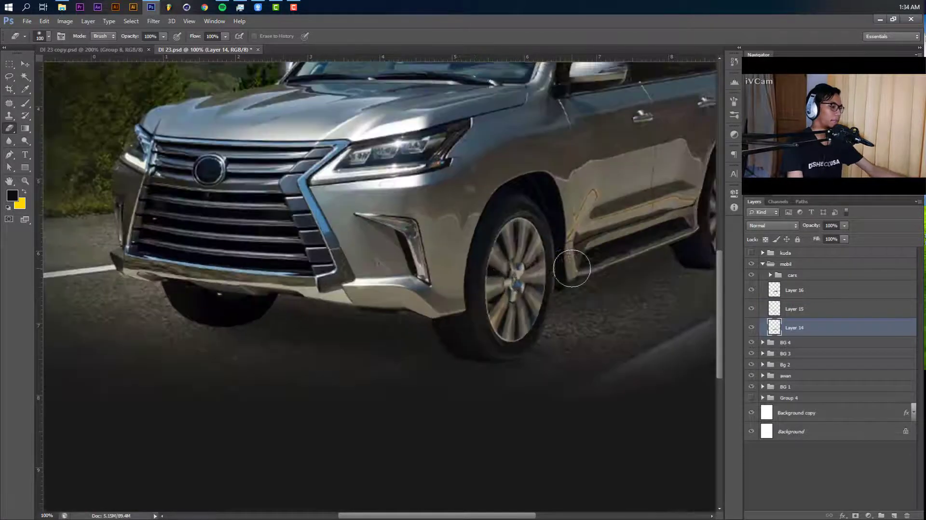
pyautogui.moveTo(510, 347); pyautogui.dragTo(406, 346)
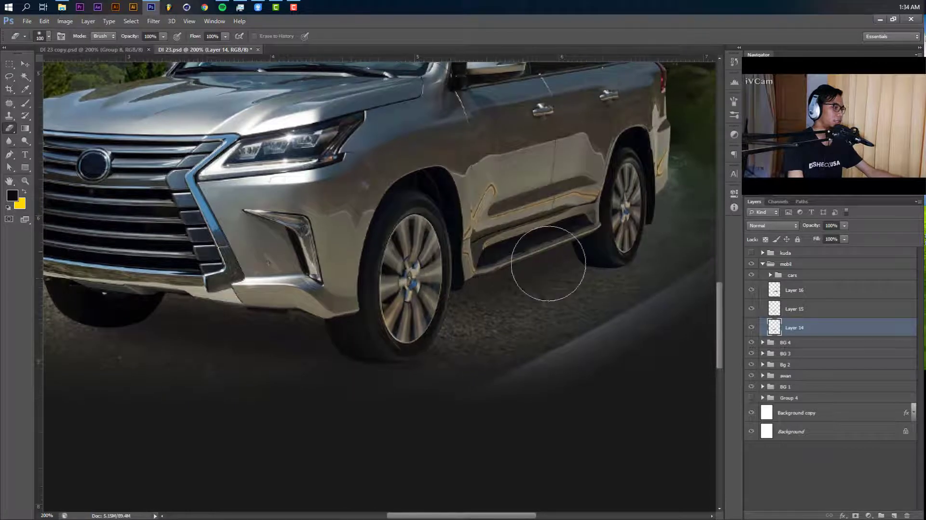
pyautogui.click(895, 516)
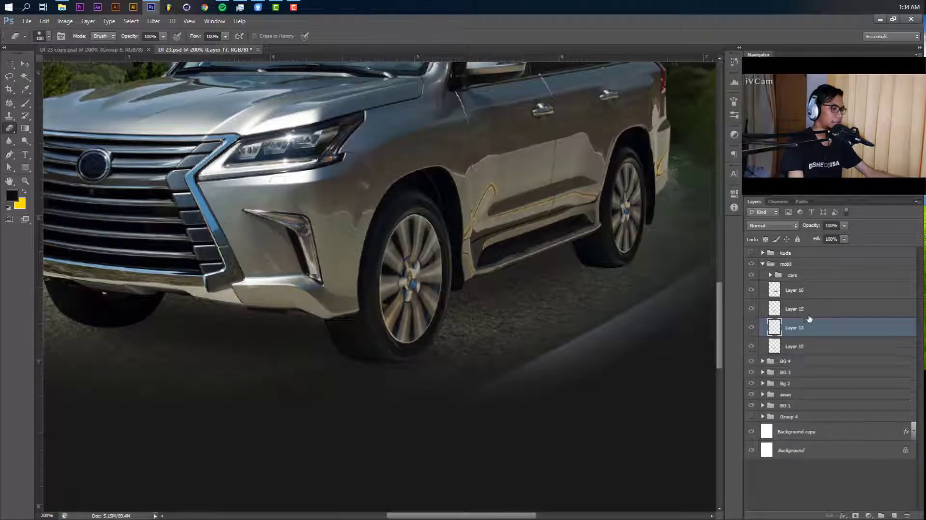
pyautogui.moveTo(808, 316); pyautogui.dragTo(806, 300)
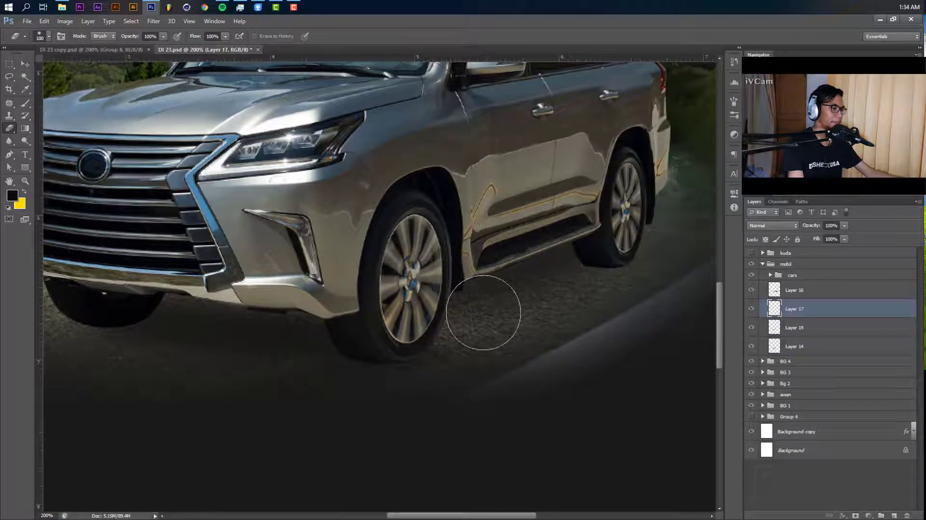
# Paint a soft black shadow on Layer 17 from the front wheel to the rear wheel with an 80 px brush at 47% opacity.
pyautogui.press('b')
pyautogui.press('b')
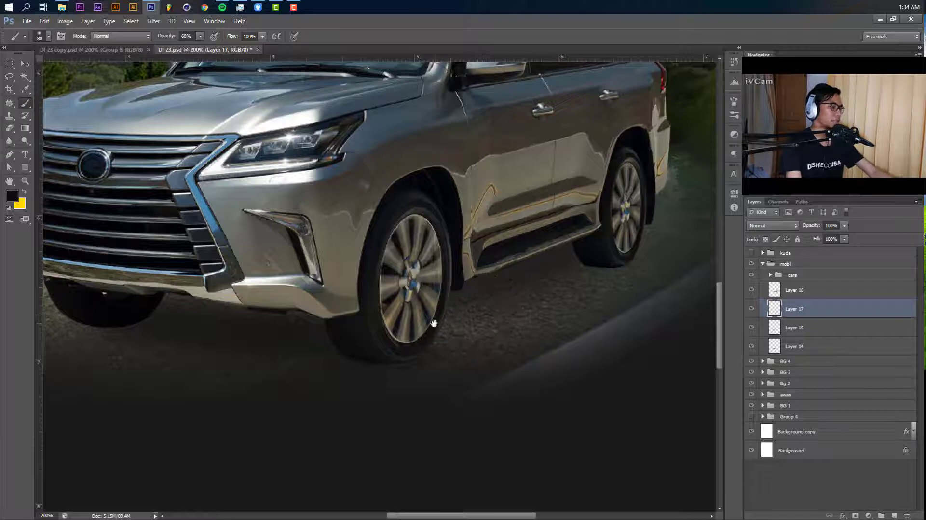
pyautogui.moveTo(434, 323); pyautogui.dragTo(413, 318)
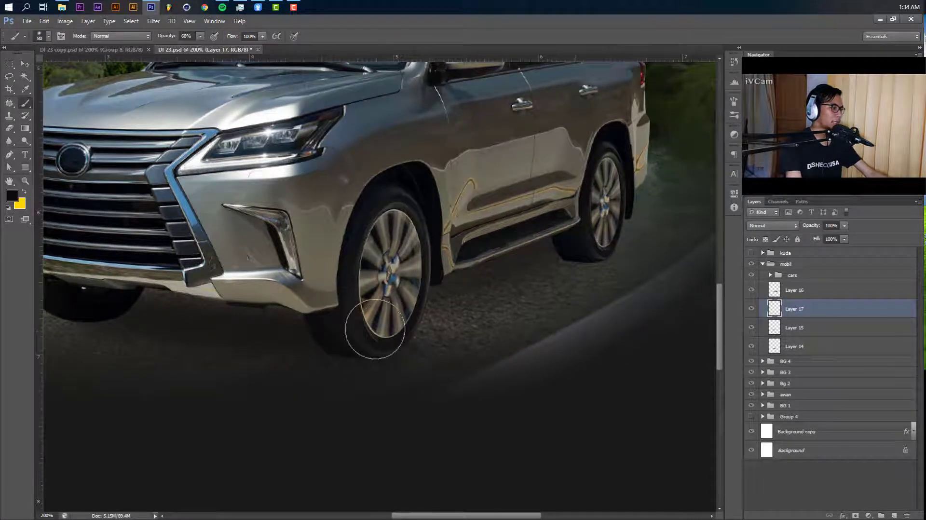
pyautogui.moveTo(392, 331)
pyautogui.mouseDown()
pyautogui.moveTo(472, 315)
pyautogui.moveTo(582, 265)
pyautogui.mouseUp()
pyautogui.hotkey('ctrl', 'z')
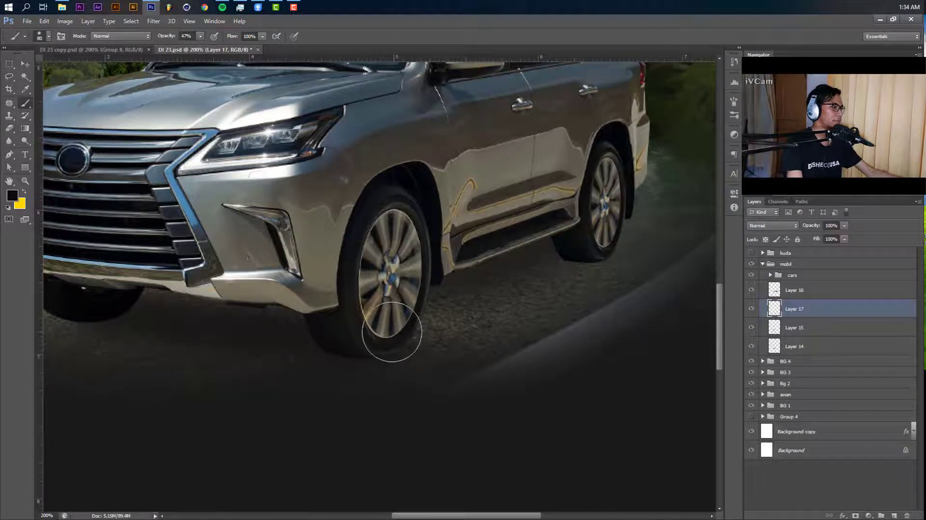
pyautogui.moveTo(392, 327); pyautogui.dragTo(538, 264)
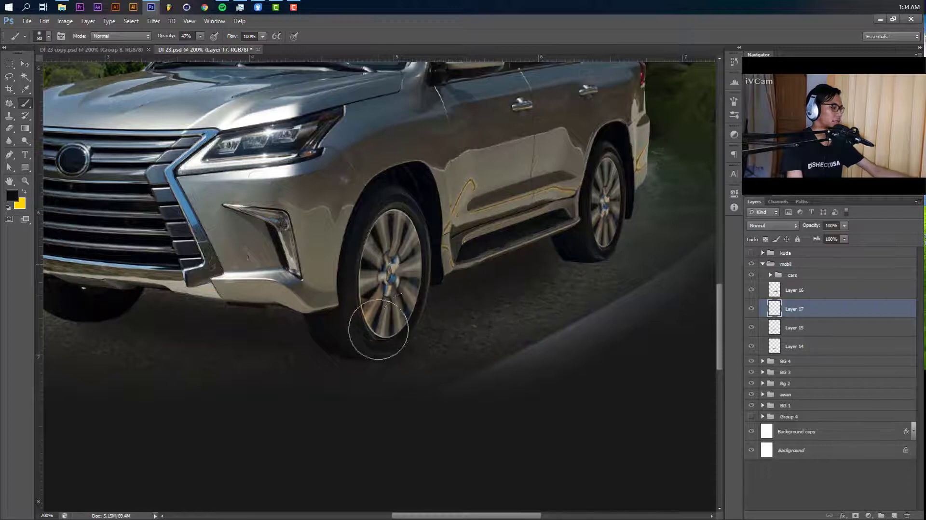
pyautogui.hotkey('ctrl', 'z')
pyautogui.moveTo(378, 331)
pyautogui.mouseDown()
pyautogui.moveTo(501, 293)
pyautogui.moveTo(570, 259)
pyautogui.mouseUp()
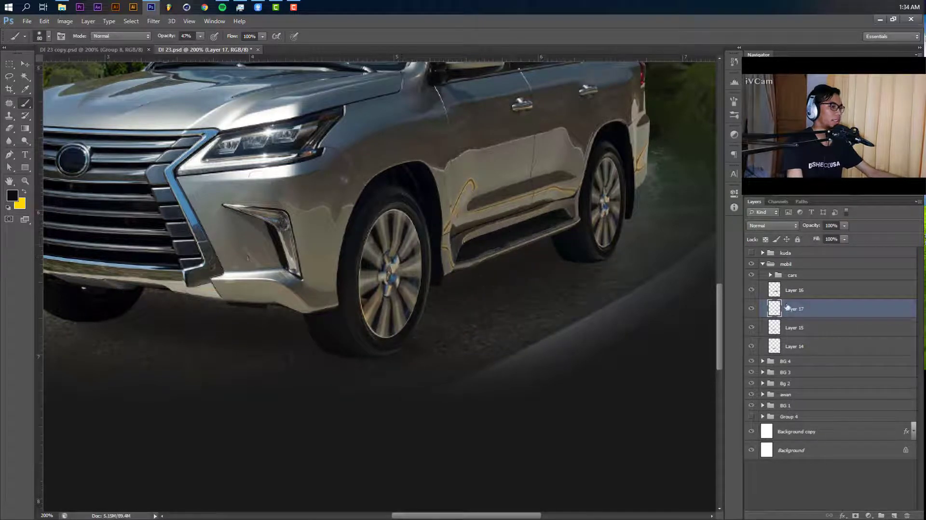
# Add two layers above Layer 17 and deepen the shadow below the side sill with a 45 px black (000000) brush at 47% opacity.
pyautogui.hotkey('ctrl', 'shift', 'alt', 'n')
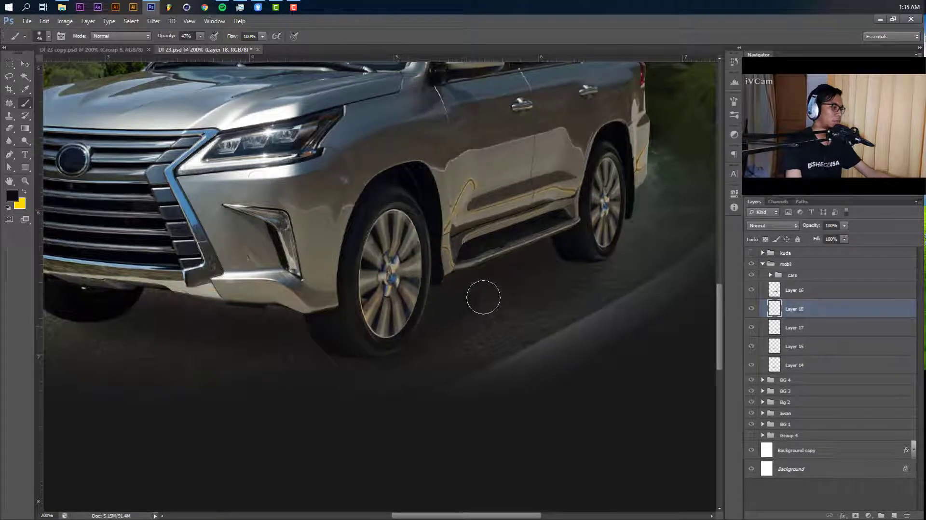
pyautogui.click(12, 195)
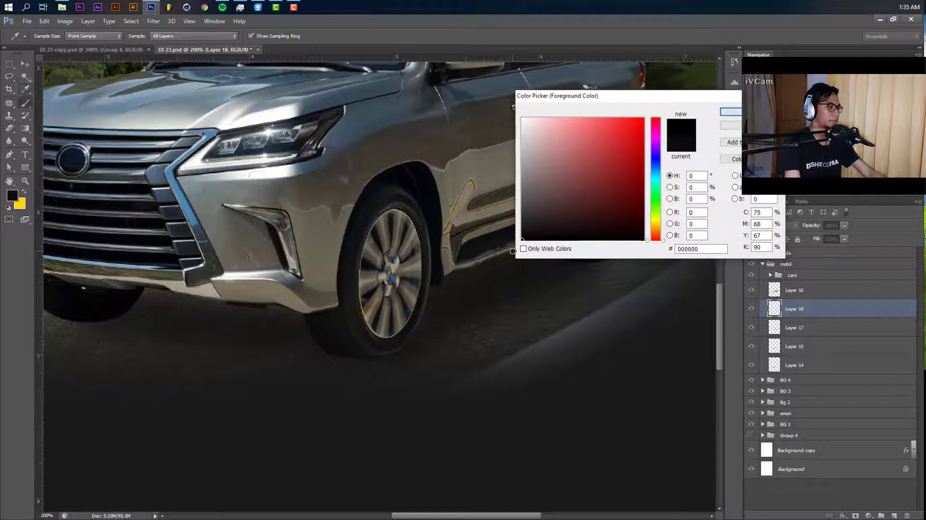
pyautogui.press('Return')
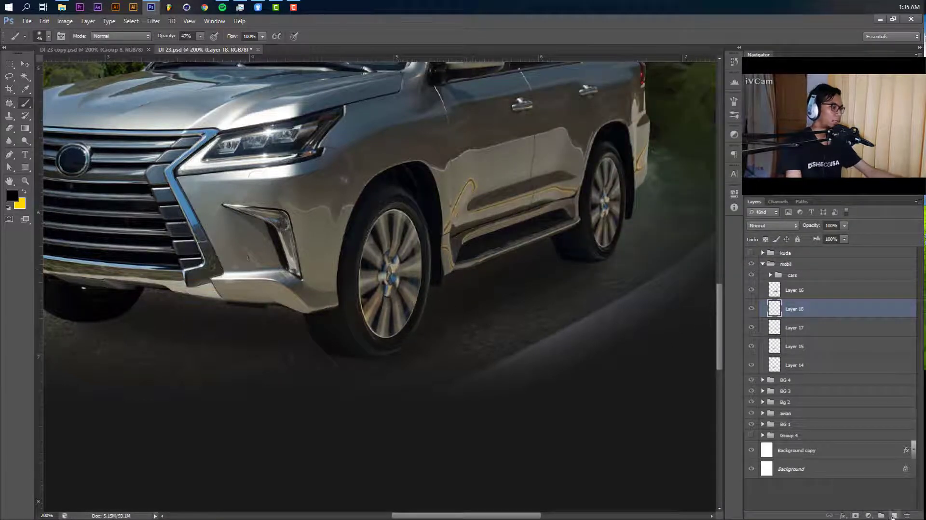
pyautogui.hotkey('ctrl', 'shift', 'alt', 'n')
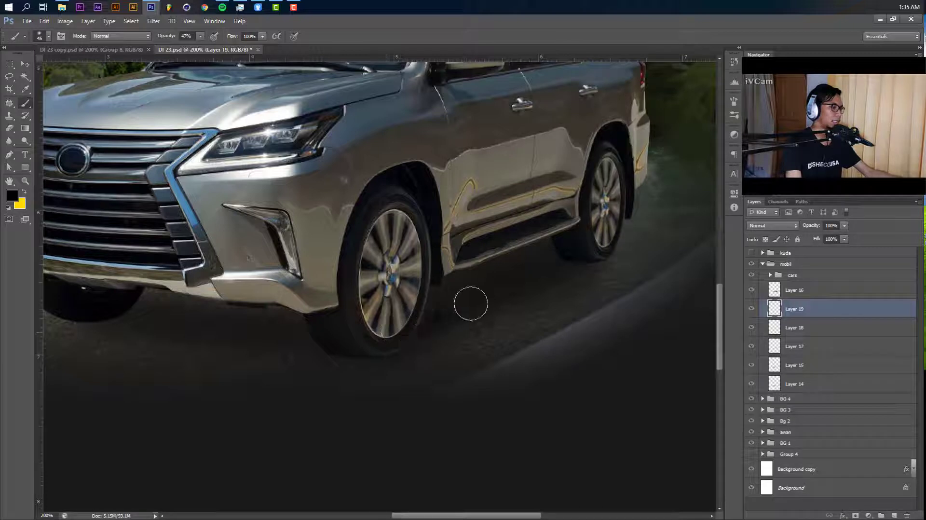
# Apply a Motion Blur at a -13° angle to the side-sill shadow on Layer 19.
pyautogui.hotkey('ctrl', '-')
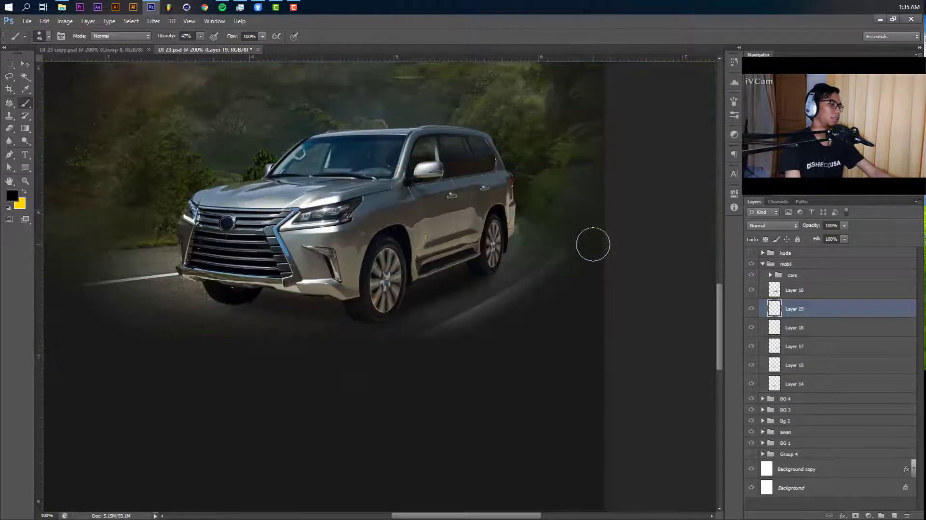
pyautogui.press('v')
pyautogui.moveTo(430, 238); pyautogui.dragTo(492, 294)
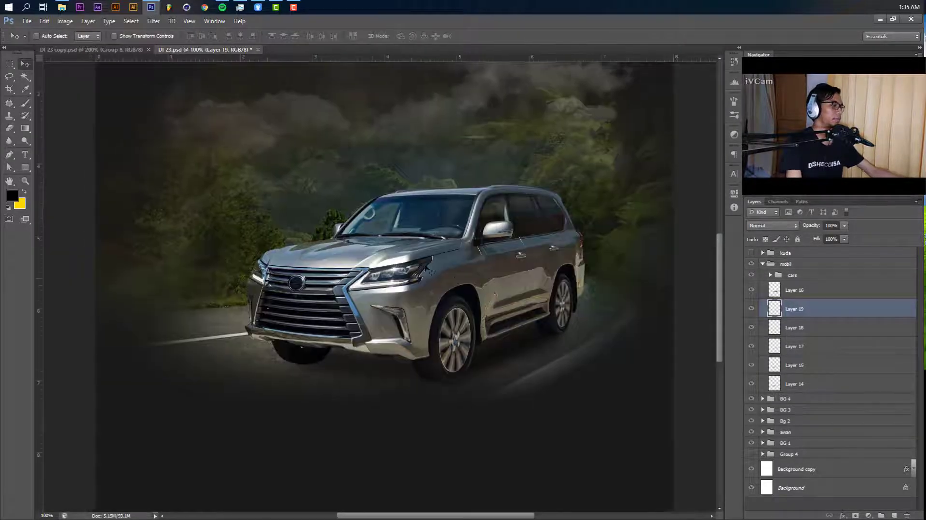
pyautogui.click(147, 22)
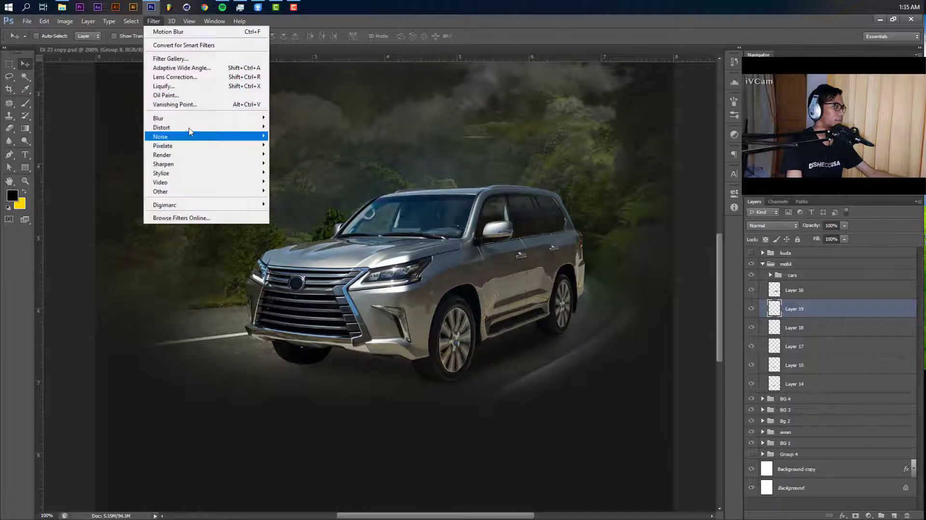
pyautogui.moveTo(191, 120)
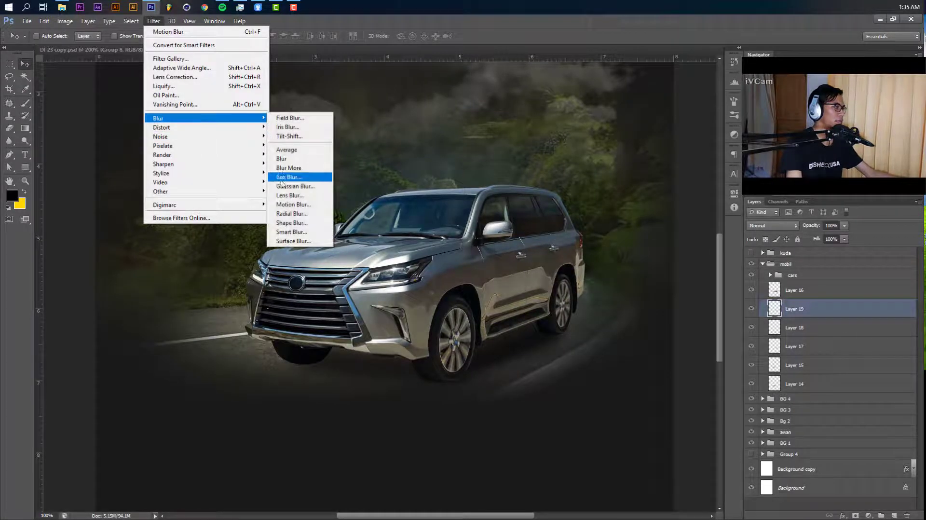
pyautogui.click(292, 204)
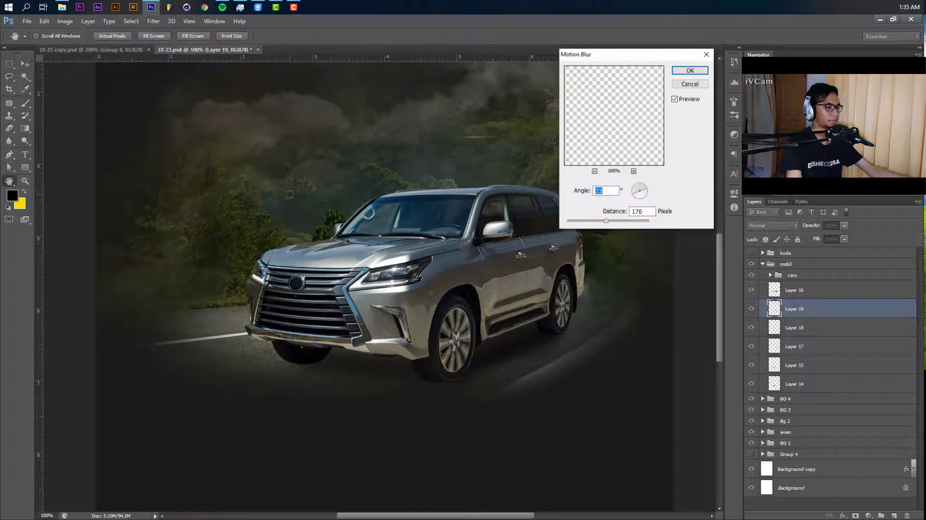
pyautogui.moveTo(606, 220); pyautogui.dragTo(586, 221)
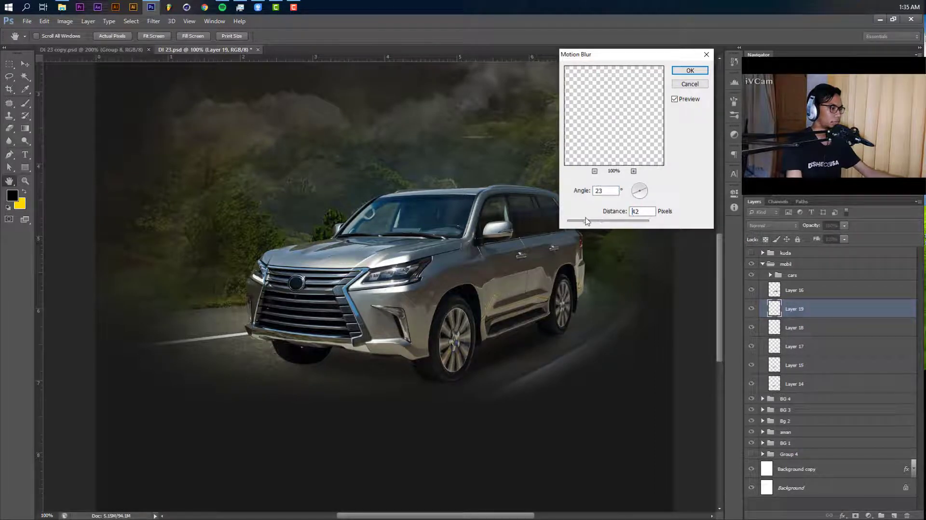
pyautogui.click(615, 221)
pyautogui.moveTo(624, 221); pyautogui.dragTo(609, 221)
pyautogui.moveTo(647, 196); pyautogui.dragTo(649, 197)
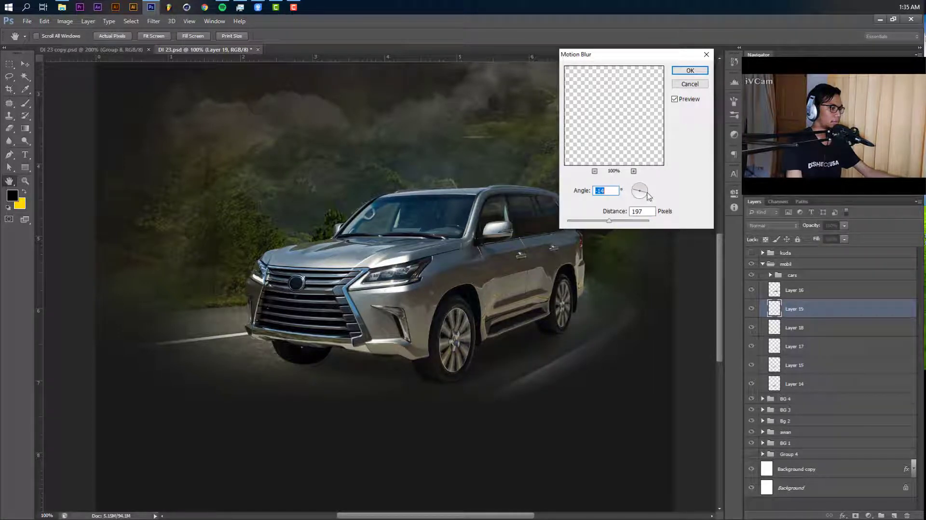
pyautogui.write('-13')
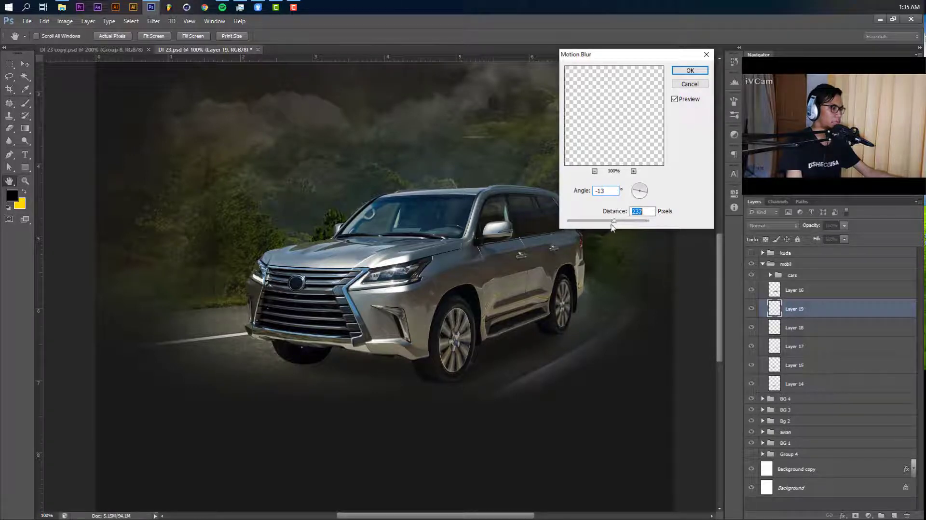
pyautogui.moveTo(613, 224); pyautogui.dragTo(593, 224)
pyautogui.moveTo(596, 225); pyautogui.dragTo(600, 225)
pyautogui.click(689, 70)
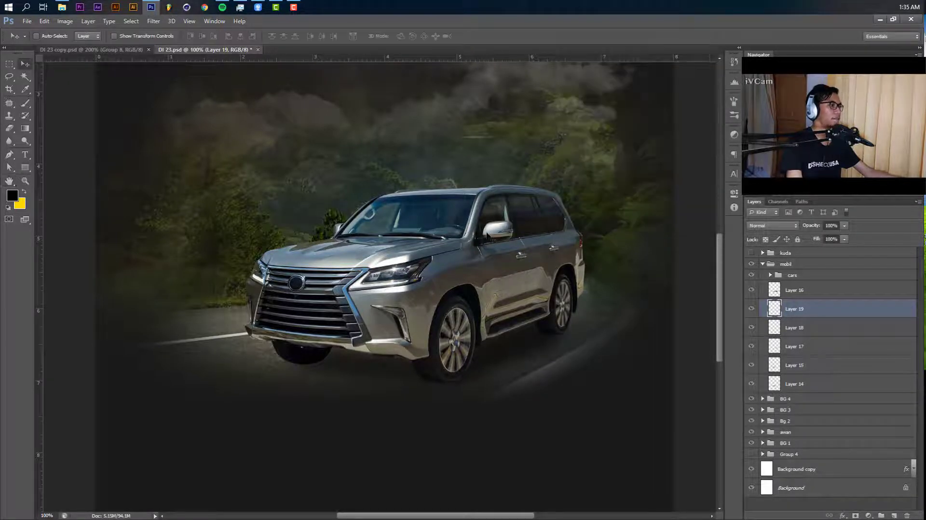
# Add a layer above Layer 19 and paint a black shadow beneath the far front wheel with a 30 px brush at 47% opacity.
pyautogui.moveTo(398, 252); pyautogui.dragTo(432, 273)
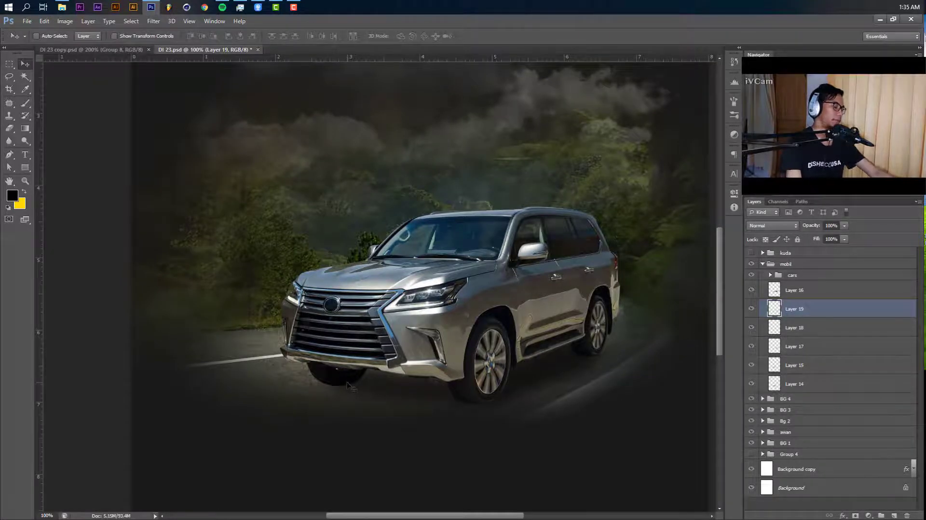
pyautogui.scroll(2, 370, 339)
pyautogui.scroll(-4, 391, 229)
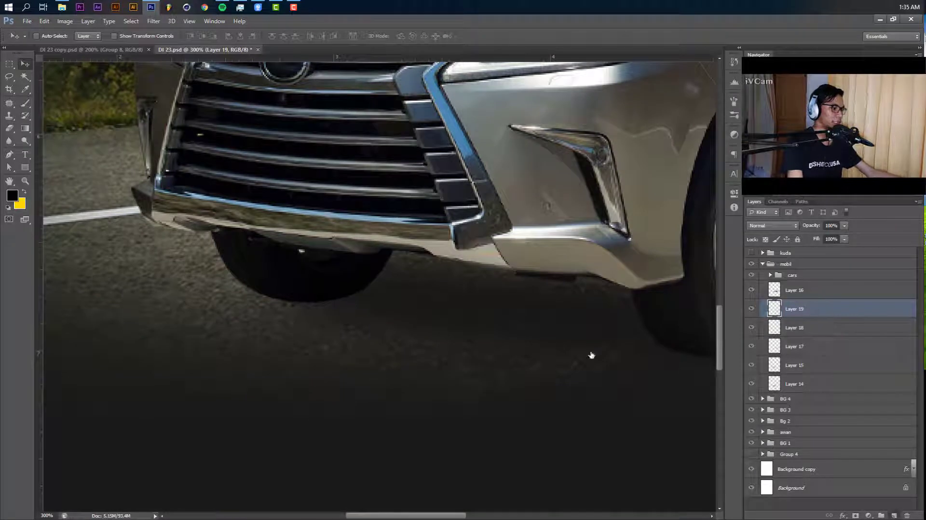
pyautogui.hotkey('ctrl', 'z')
pyautogui.press('b')
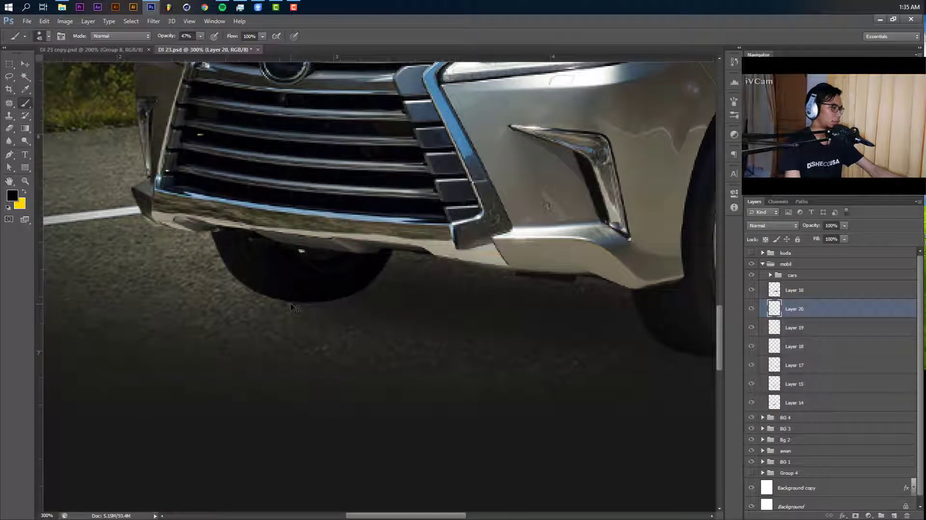
pyautogui.press('[')
pyautogui.press('[')
pyautogui.press('[')
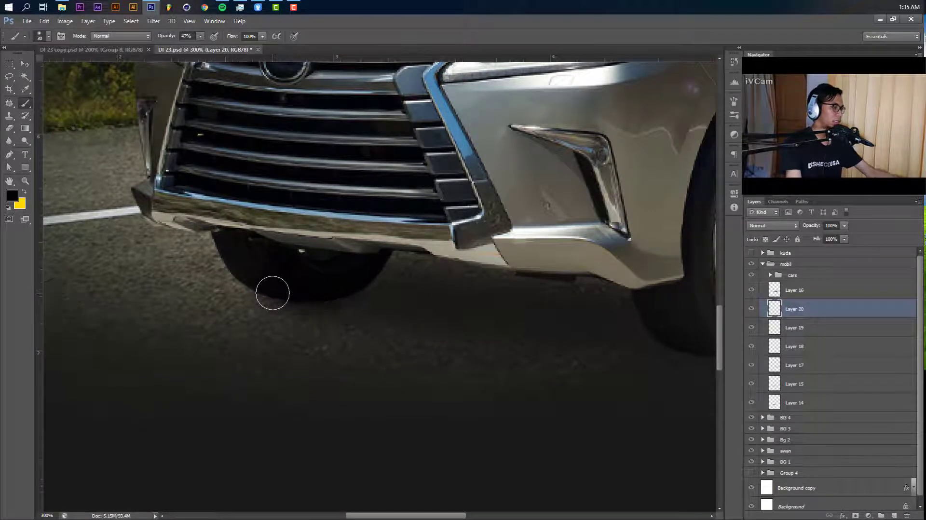
pyautogui.moveTo(272, 292)
pyautogui.mouseDown()
pyautogui.moveTo(357, 290)
pyautogui.moveTo(289, 296)
pyautogui.moveTo(354, 286)
pyautogui.moveTo(296, 293)
pyautogui.moveTo(335, 290)
pyautogui.mouseUp()
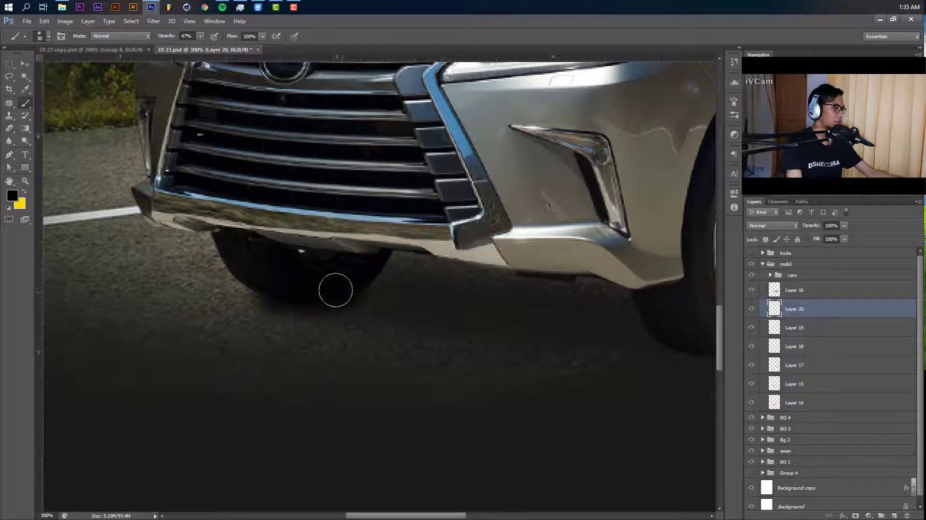
# Flatten the wheel shadow on Layer 20 to about 67% height and move it slightly to sit under the far front tyre.
pyautogui.press('v')
pyautogui.hotkey('ctrl', 't')
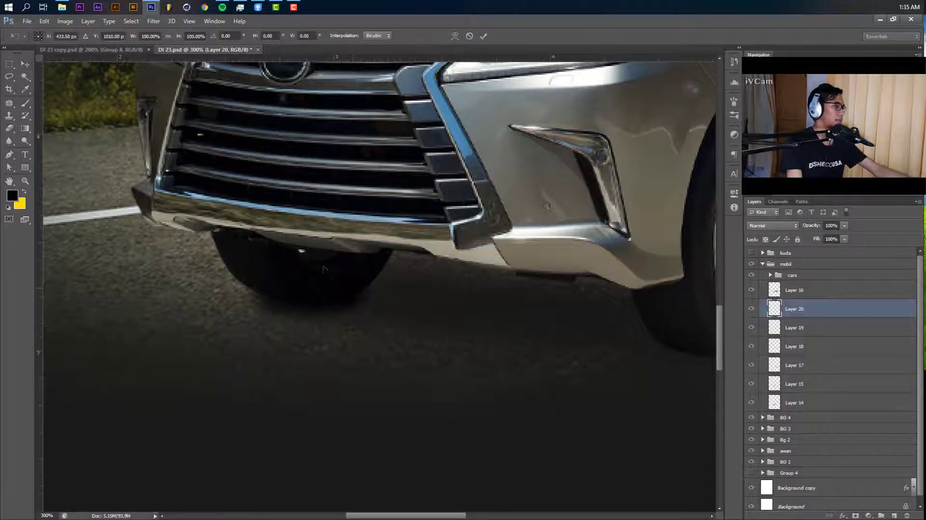
pyautogui.moveTo(310, 253); pyautogui.dragTo(310, 267)
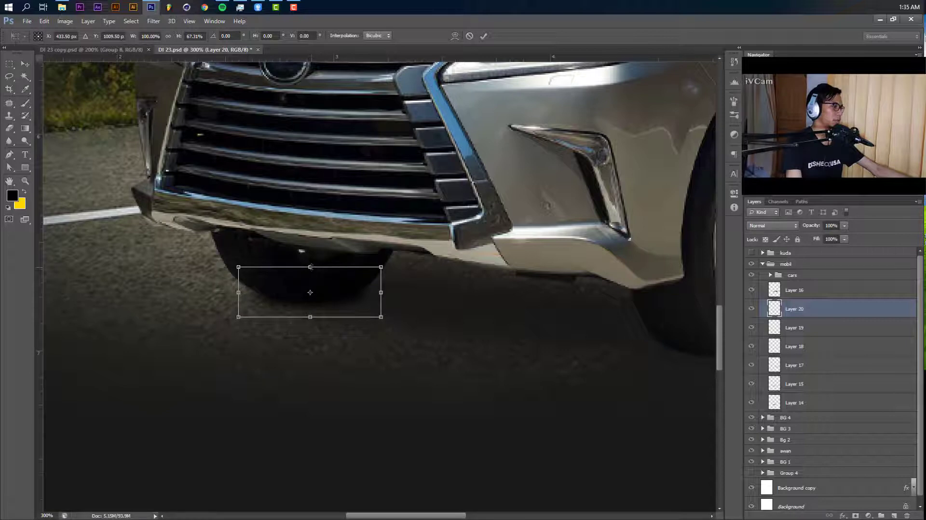
pyautogui.press('Return')
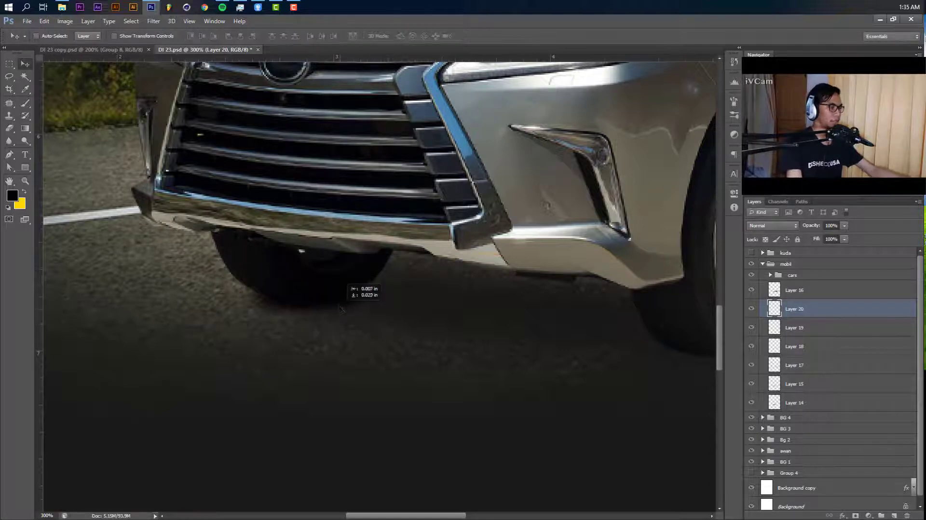
pyautogui.moveTo(339, 310); pyautogui.dragTo(319, 306)
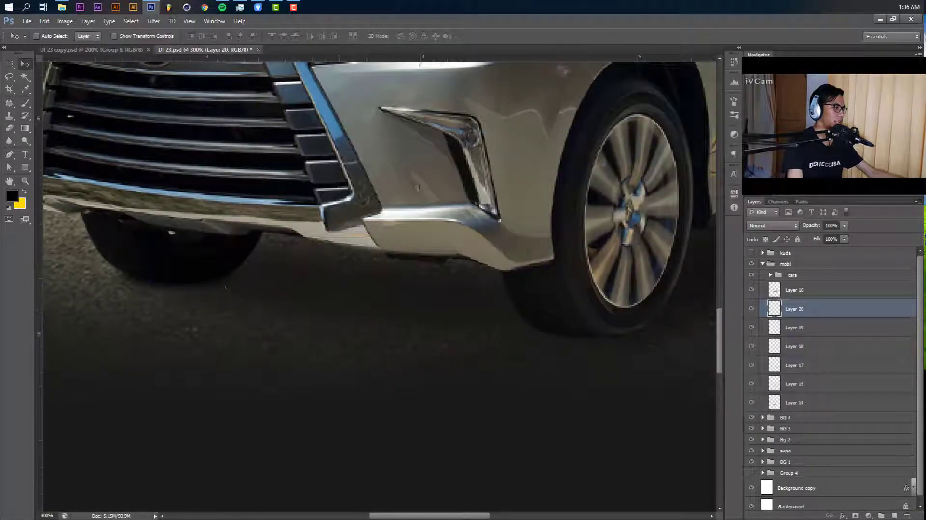
# Duplicate the Layer 20 shadow under the near front wheel and scale it to about 105% width and 91% height.
pyautogui.moveTo(224, 287); pyautogui.dragTo(588, 305)
pyautogui.hotkey('ctrl', 't')
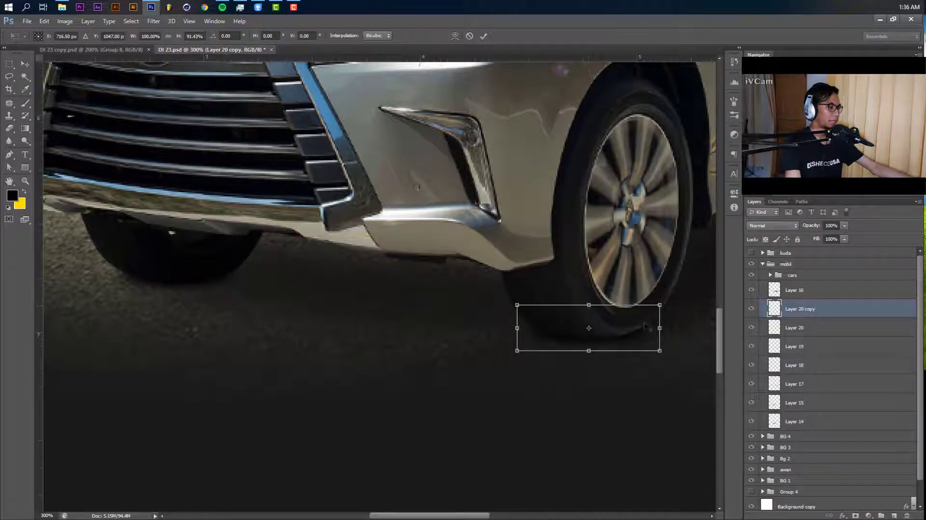
pyautogui.moveTo(660, 328); pyautogui.dragTo(659, 327)
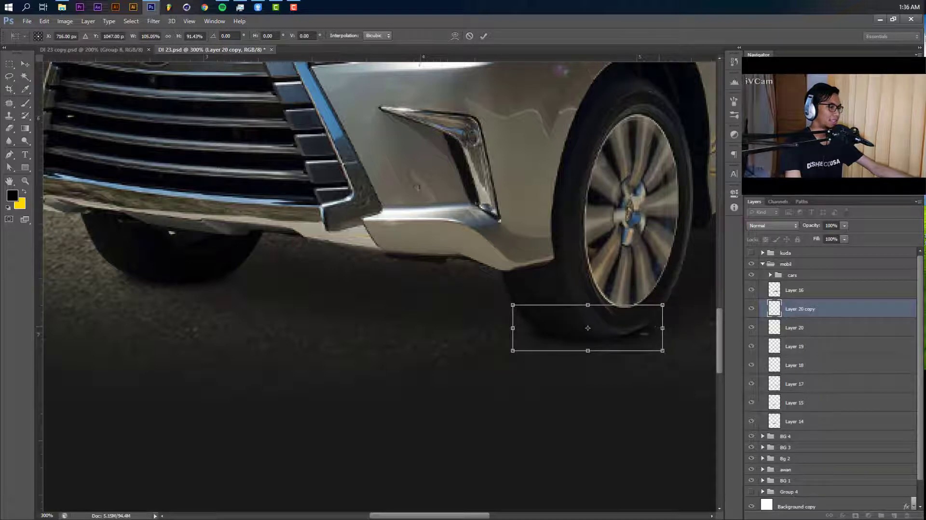
pyautogui.press('Return')
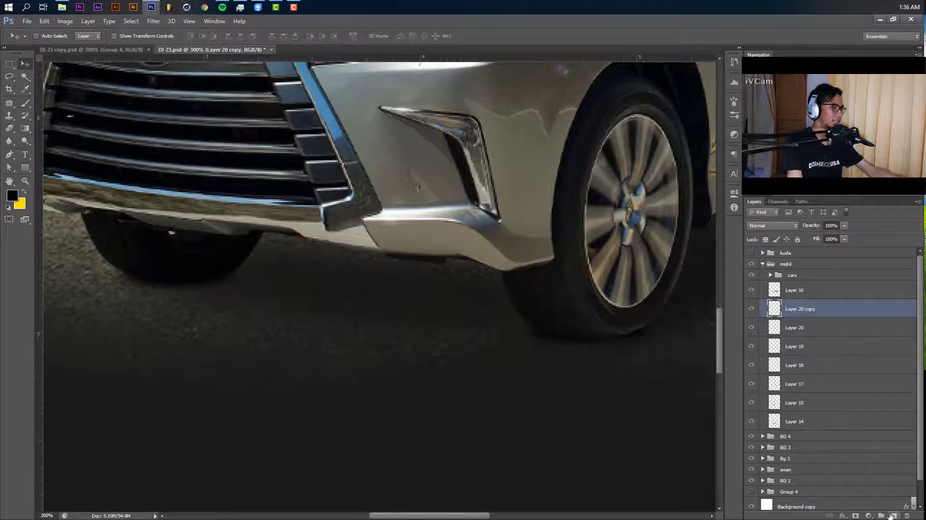
# Add a new layer above Layer 20 copy and switch to the Brush tool.
pyautogui.click(886, 517)
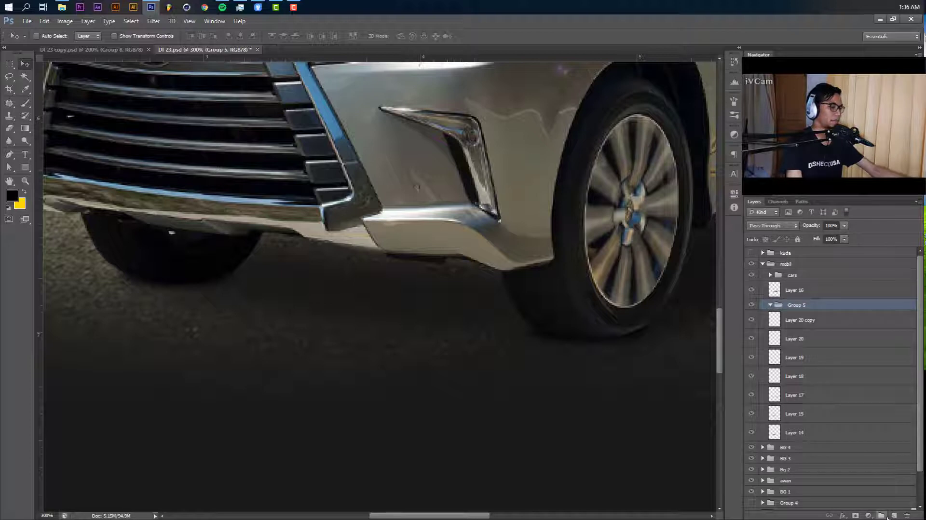
pyautogui.hotkey('ctrl', 'z')
pyautogui.click(892, 516)
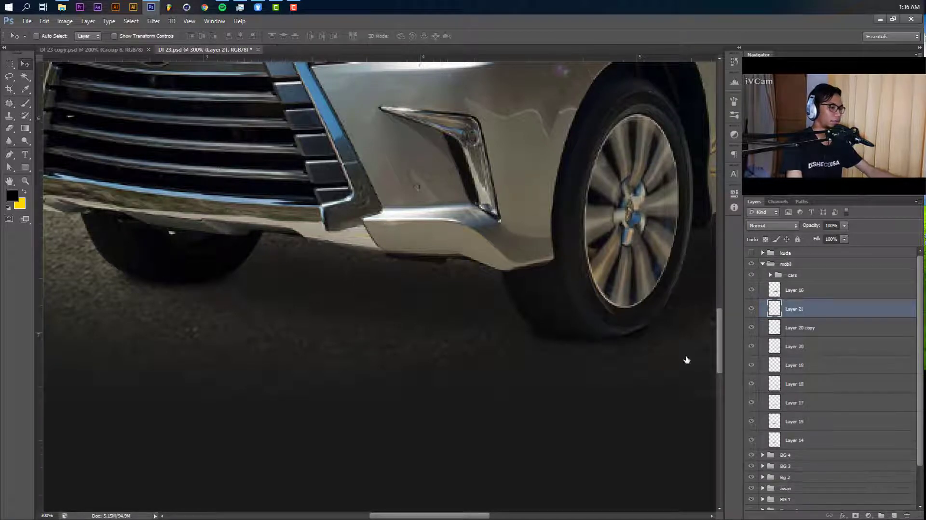
pyautogui.press('b')
# Try painting a ground shadow between the two front wheels with 30 px and 45 px brushes.
pyautogui.moveTo(203, 280)
pyautogui.mouseDown()
pyautogui.moveTo(447, 332)
pyautogui.moveTo(516, 331)
pyautogui.mouseUp()
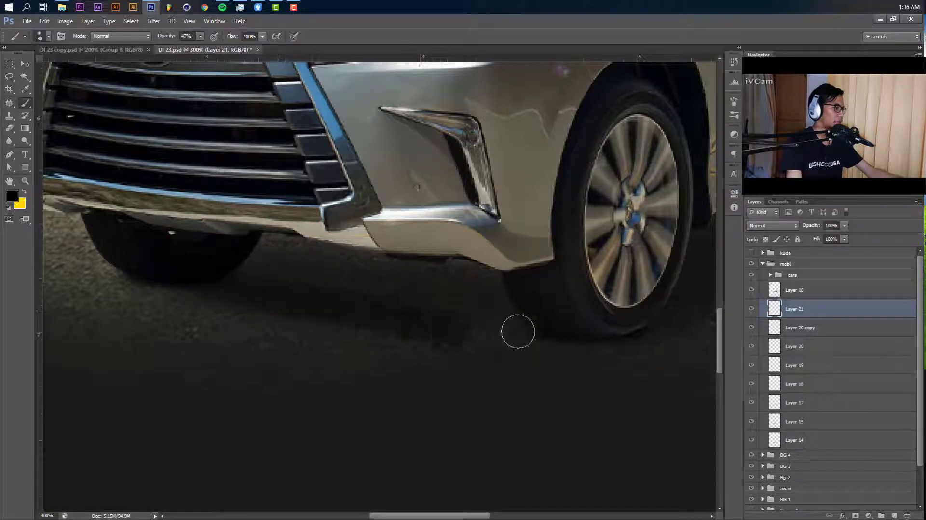
pyautogui.hotkey('ctrl', 'z')
pyautogui.moveTo(384, 296)
pyautogui.mouseDown()
pyautogui.moveTo(460, 313)
pyautogui.moveTo(552, 314)
pyautogui.mouseUp()
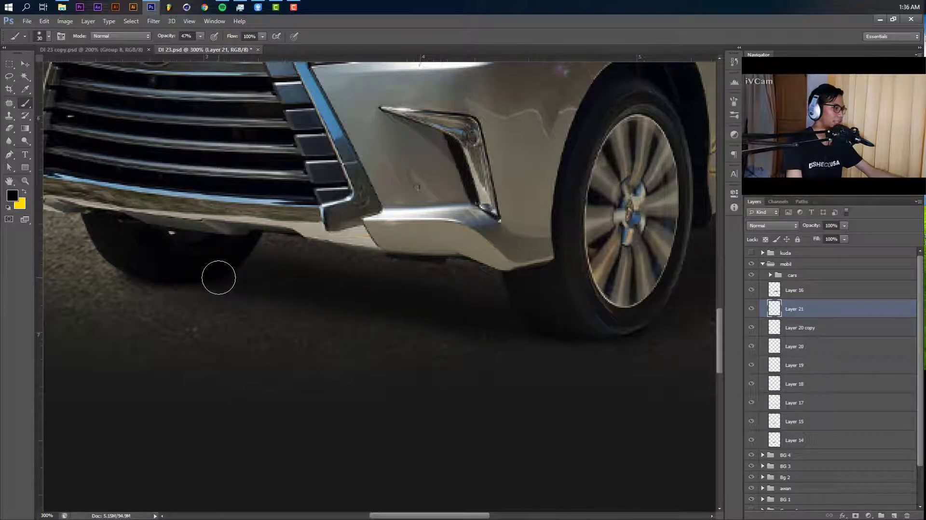
pyautogui.hotkey('ctrl', 'z')
pyautogui.press(']')
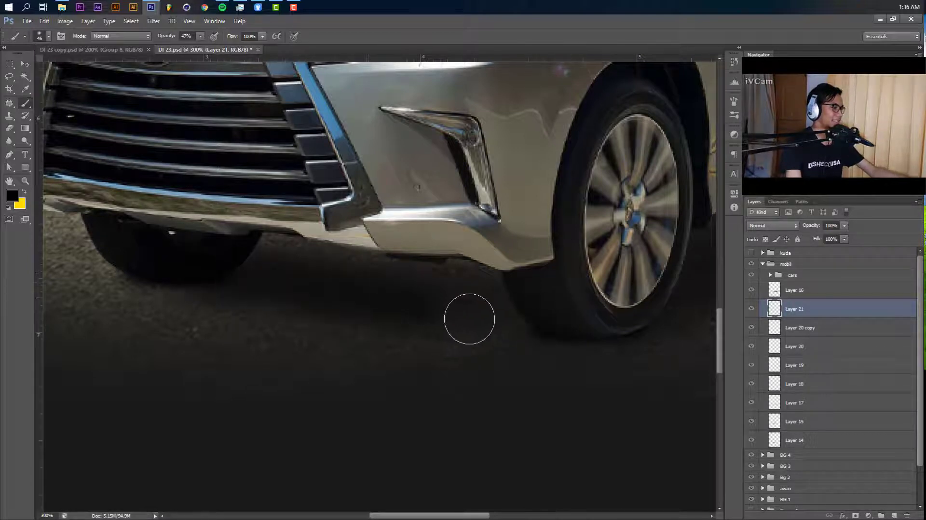
pyautogui.hotkey('ctrl', 'alt', 'z')
# Paint a soft black shadow on Layer 21 below the bumper between the front wheels with a 40 px brush at 47% opacity.
pyautogui.press('[')
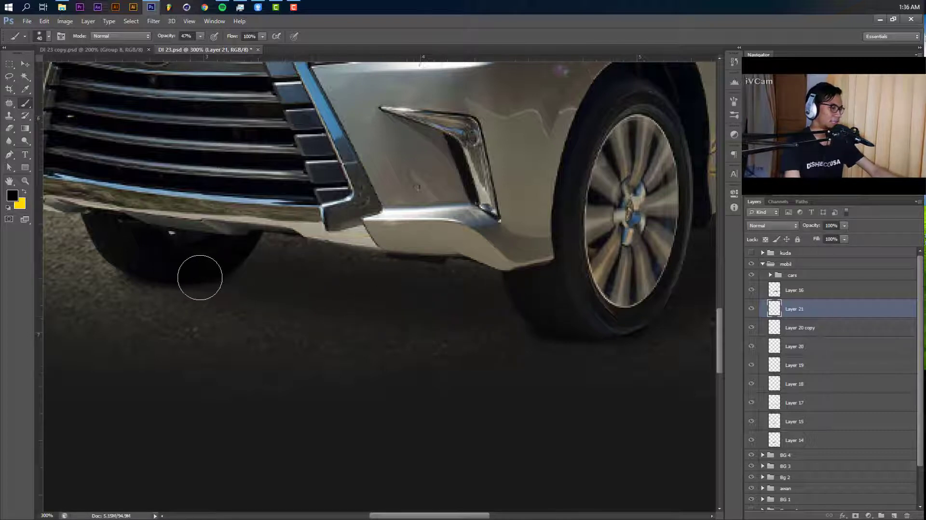
pyautogui.moveTo(200, 277)
pyautogui.mouseDown()
pyautogui.moveTo(409, 314)
pyautogui.moveTo(507, 311)
pyautogui.moveTo(578, 326)
pyautogui.moveTo(399, 311)
pyautogui.mouseUp()
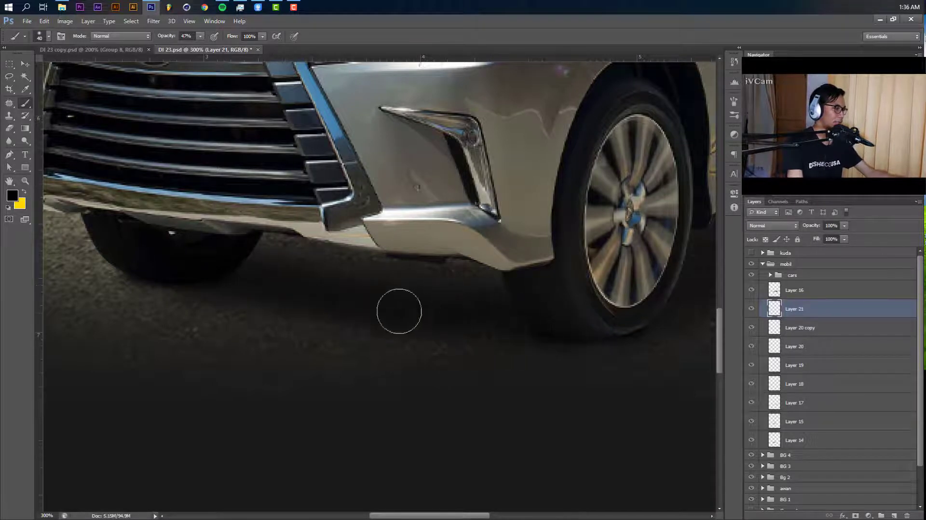
pyautogui.press('v')
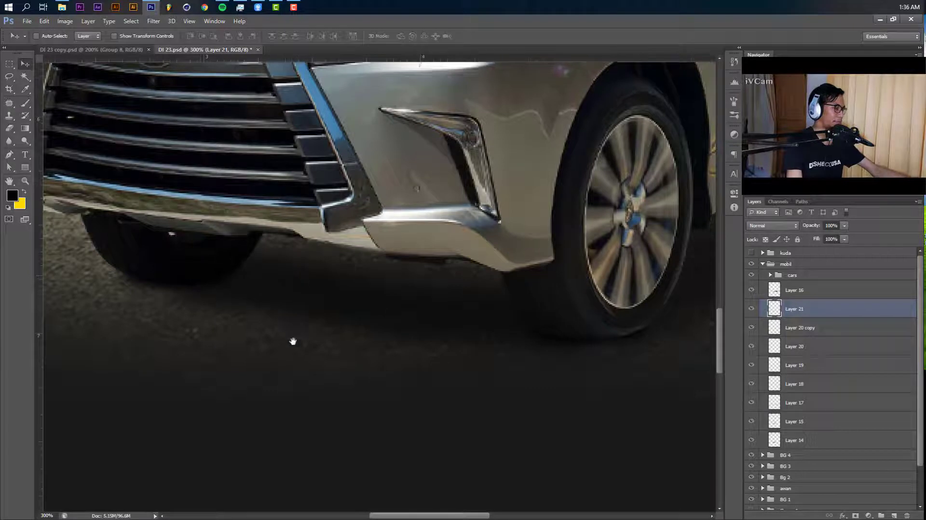
# Soften the shadow on Layer 21 with a Gaussian Blur of 1.6 pixels radius.
pyautogui.moveTo(292, 341); pyautogui.dragTo(283, 423)
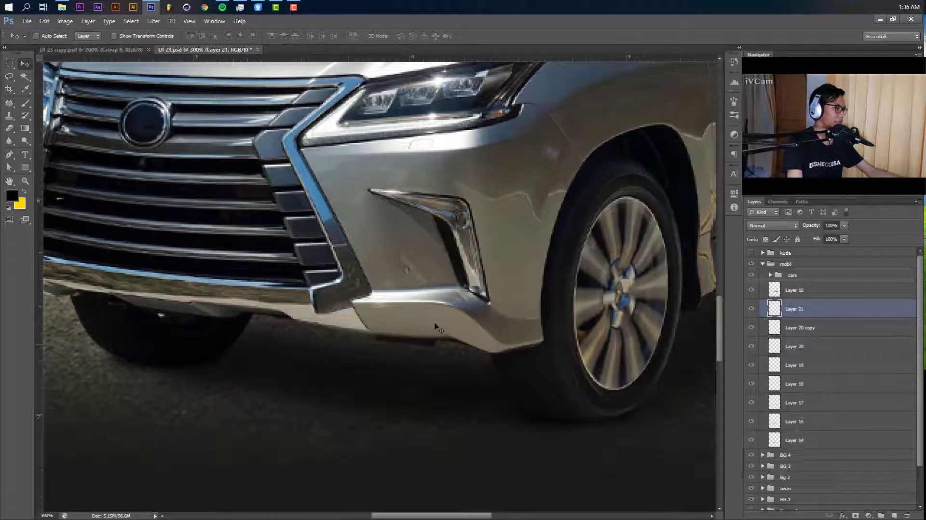
pyautogui.moveTo(436, 327); pyautogui.dragTo(423, 341)
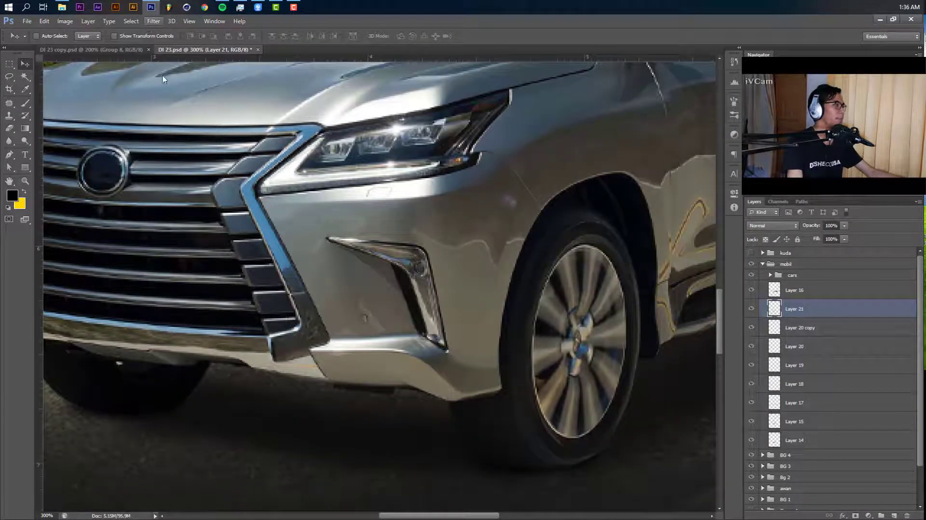
pyautogui.click(153, 21)
pyautogui.moveTo(229, 119)
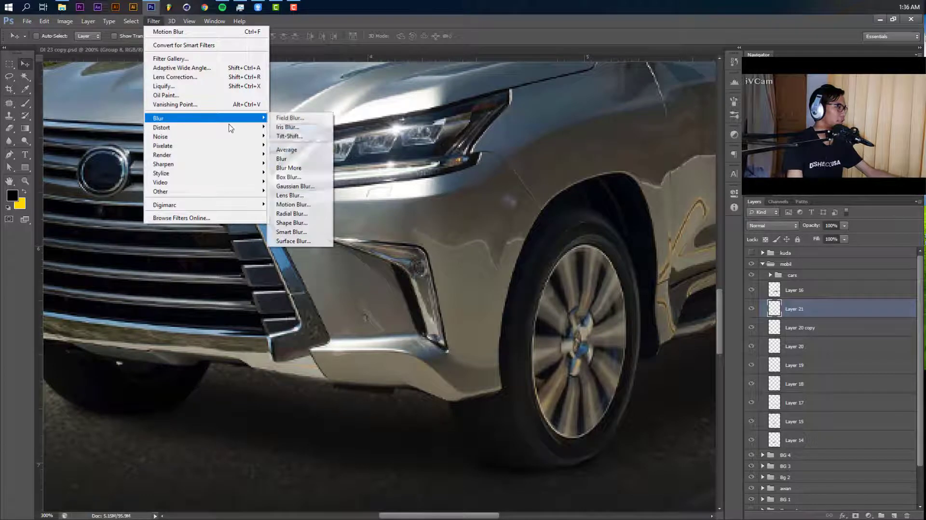
pyautogui.click(295, 187)
pyautogui.moveTo(415, 264)
pyautogui.mouseDown()
pyautogui.moveTo(422, 265)
pyautogui.moveTo(402, 266)
pyautogui.mouseUp()
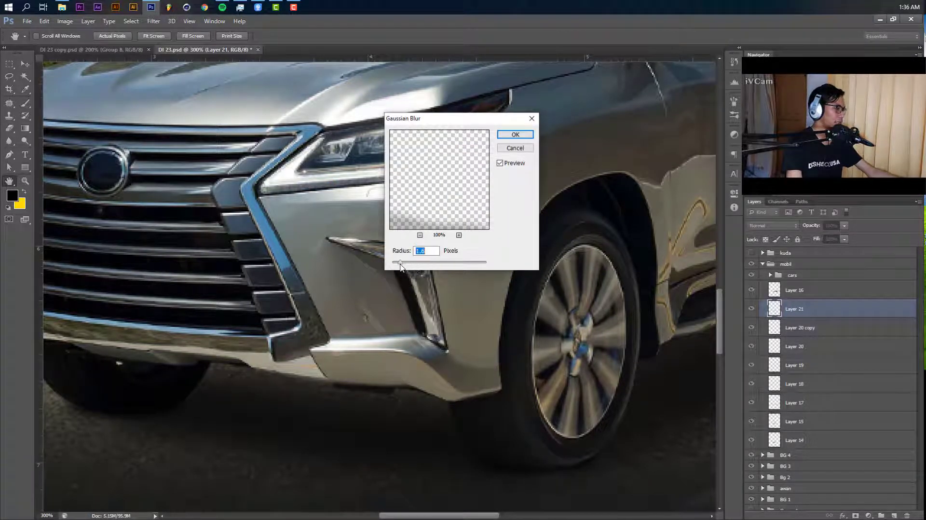
pyautogui.click(511, 136)
pyautogui.hotkey('ctrl', '1')
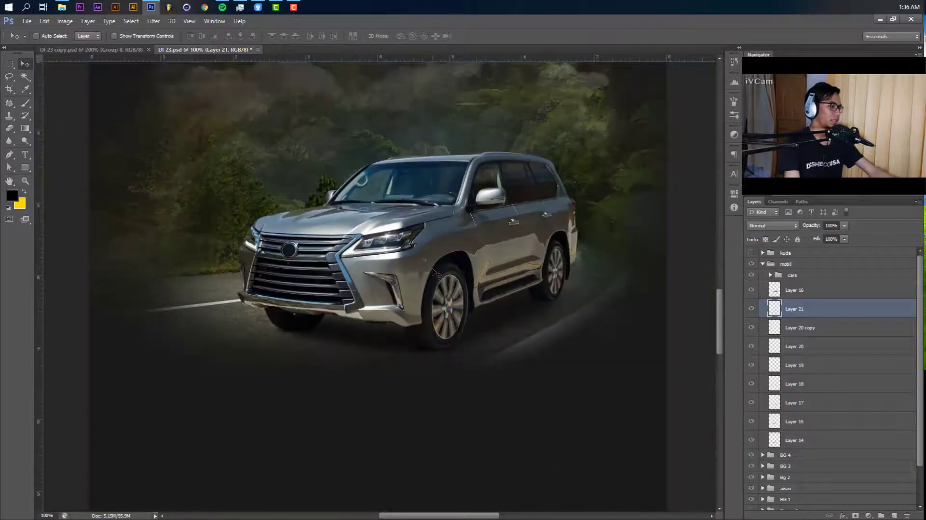
pyautogui.hotkey('ctrl', '-')
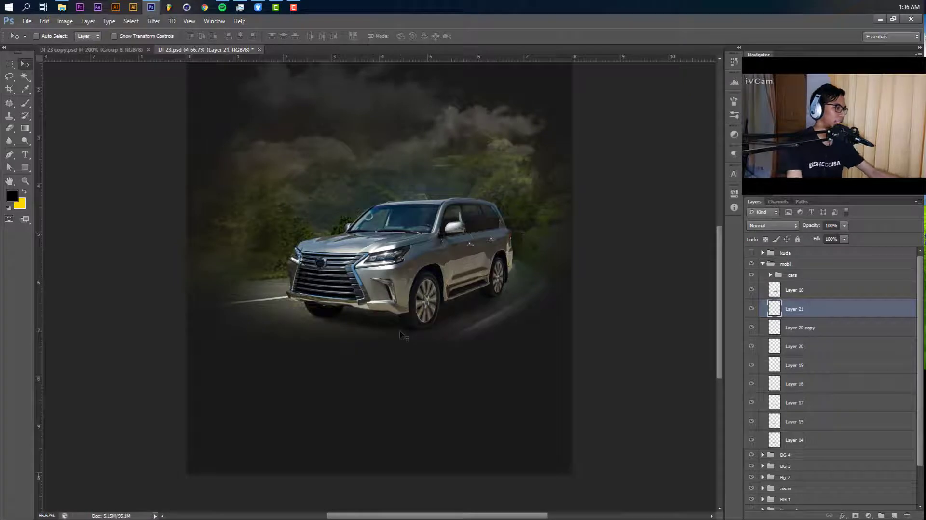
# Add a new layer above Layer 21 and paint a soft black shadow under the rear wheel with a 25 px brush at 47% opacity.
pyautogui.scroll(6, 434, 344)
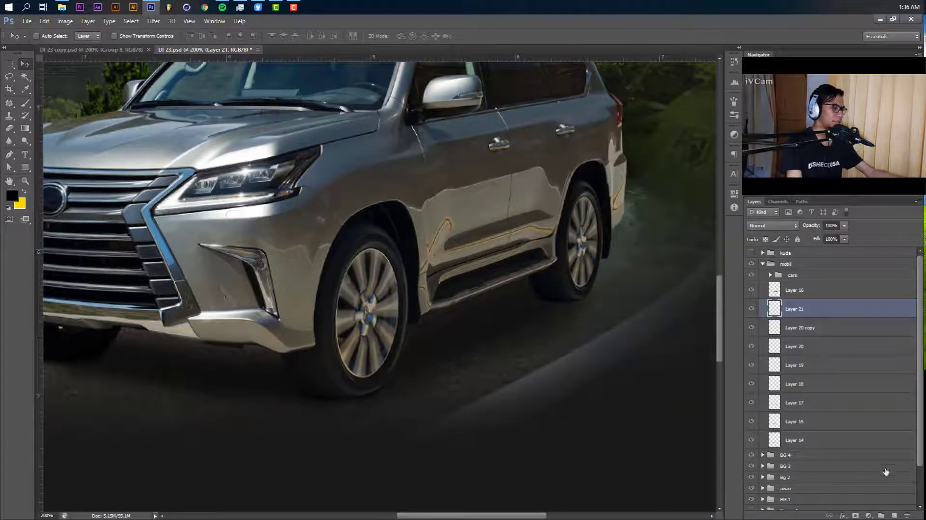
pyautogui.hotkey('ctrl', 'shift', 'alt', 'n')
pyautogui.press('b')
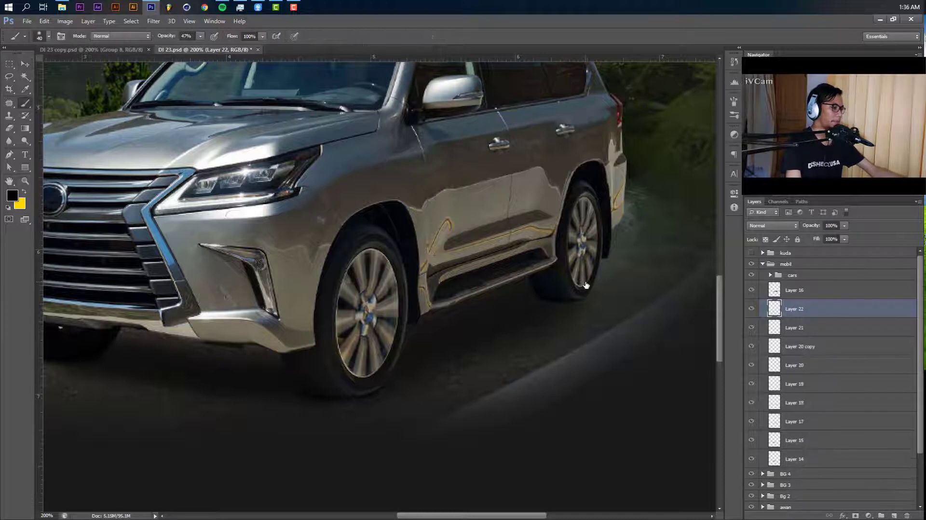
pyautogui.hotkey('ctrl', '+')
pyautogui.hotkey('ctrl', '+')
pyautogui.moveTo(395, 264); pyautogui.dragTo(141, 154)
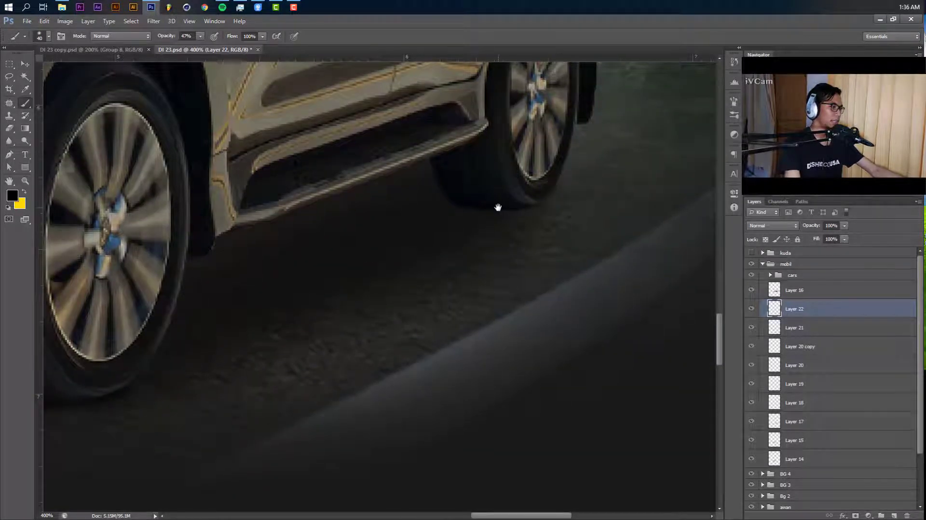
pyautogui.press('[')
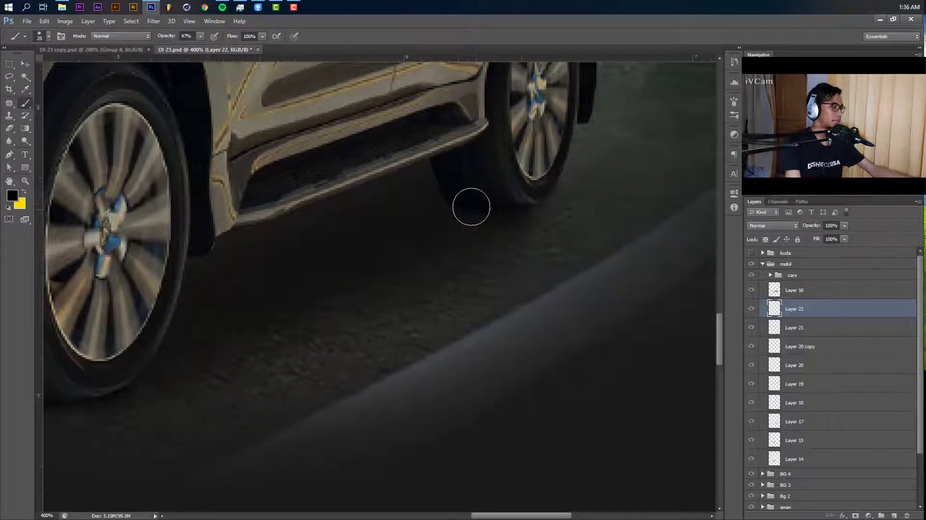
pyautogui.press('v')
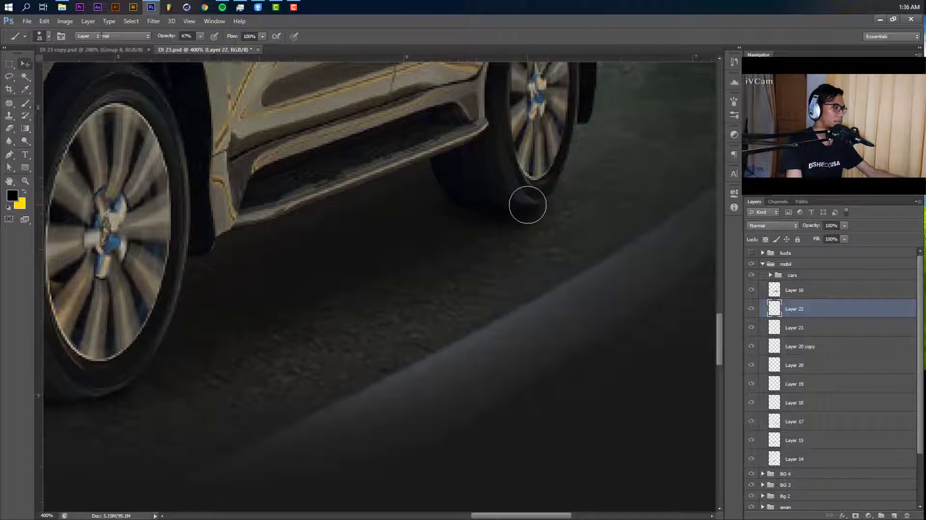
# Free-transform the rear wheel shadow, adjusting its shape slightly to fit beneath the tire.
pyautogui.hotkey('ctrl', 't')
pyautogui.moveTo(490, 166); pyautogui.dragTo(491, 180)
pyautogui.moveTo(541, 199); pyautogui.dragTo(545, 199)
pyautogui.press('Return')
pyautogui.hotkey('ctrl', '-')
pyautogui.hotkey('ctrl', '-')
pyautogui.hotkey('ctrl', '-')
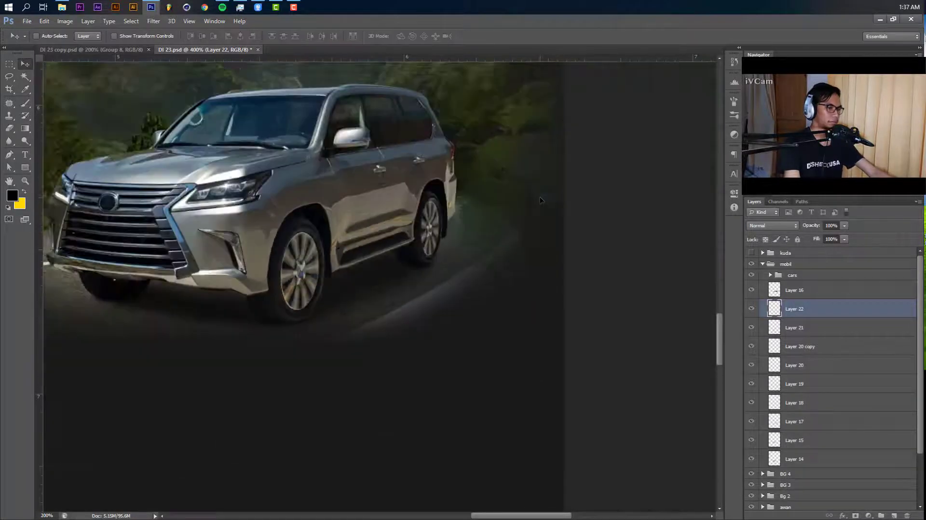
pyautogui.moveTo(324, 200); pyautogui.dragTo(507, 272)
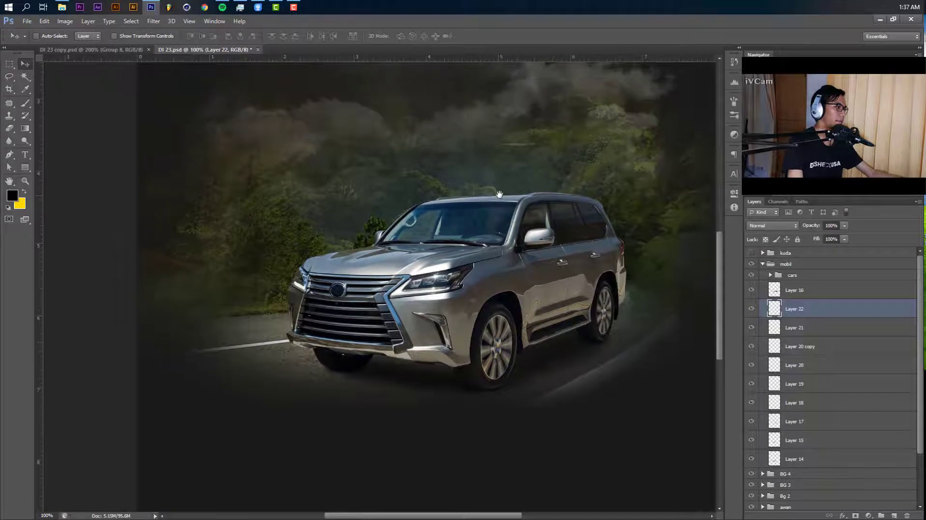
pyautogui.moveTo(499, 194); pyautogui.dragTo(509, 203)
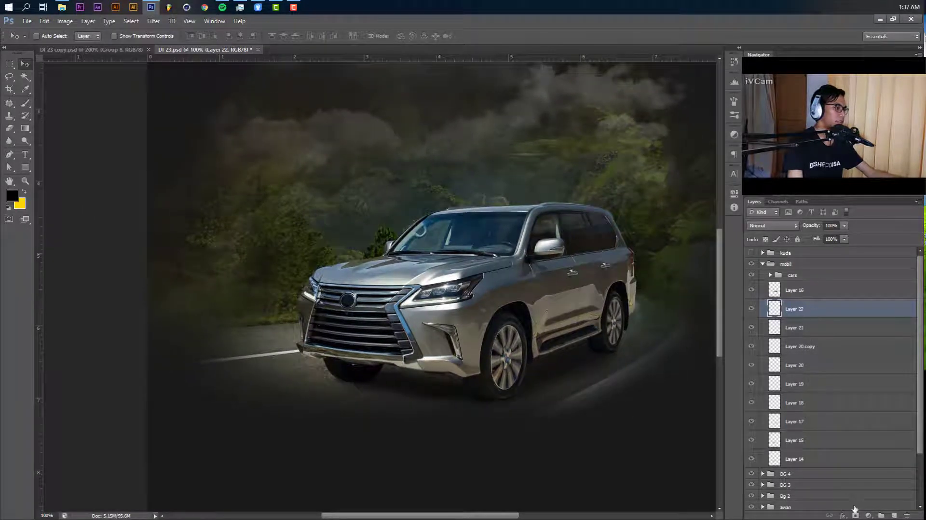
# Add a new layer below Layer 14 within the mobil group and switch to the Brush tool.
pyautogui.hotkey('ctrl', 'j')
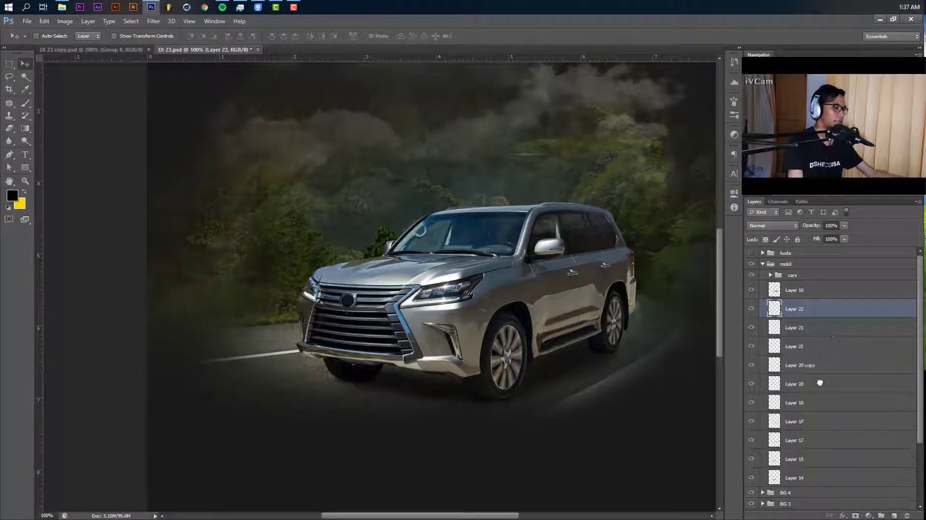
pyautogui.moveTo(820, 383); pyautogui.dragTo(817, 482)
pyautogui.press('b')
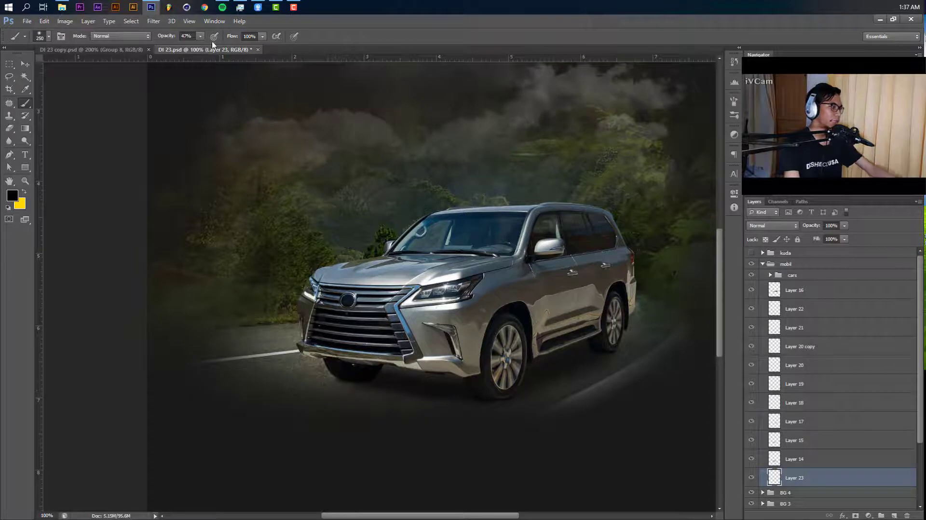
# Paint a broad, faint black shadow on the ground under the car's front with a 250 px brush at 17% opacity, and save the document.
pyautogui.moveTo(200, 36); pyautogui.dragTo(184, 47)
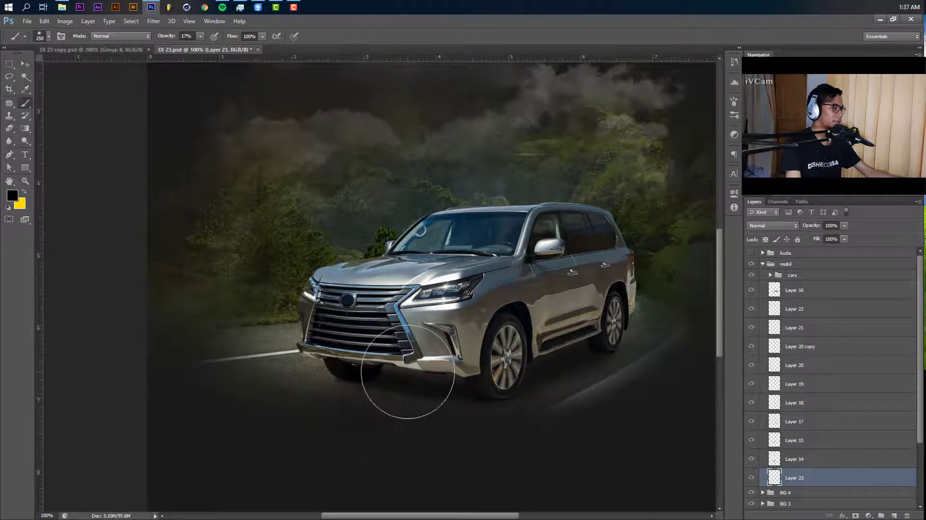
pyautogui.moveTo(408, 371)
pyautogui.mouseDown()
pyautogui.moveTo(471, 375)
pyautogui.moveTo(619, 334)
pyautogui.moveTo(397, 384)
pyautogui.moveTo(323, 384)
pyautogui.moveTo(459, 368)
pyautogui.mouseUp()
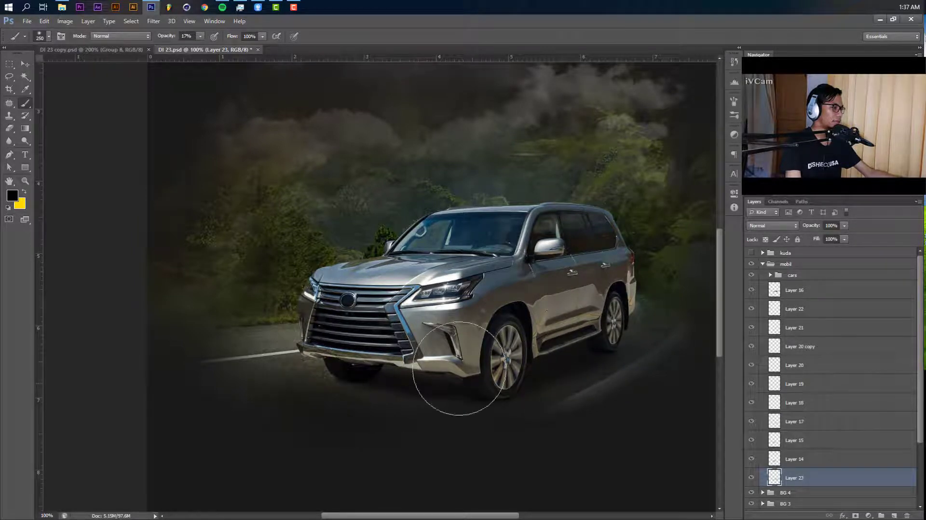
pyautogui.press('v')
pyautogui.moveTo(435, 315); pyautogui.dragTo(428, 335)
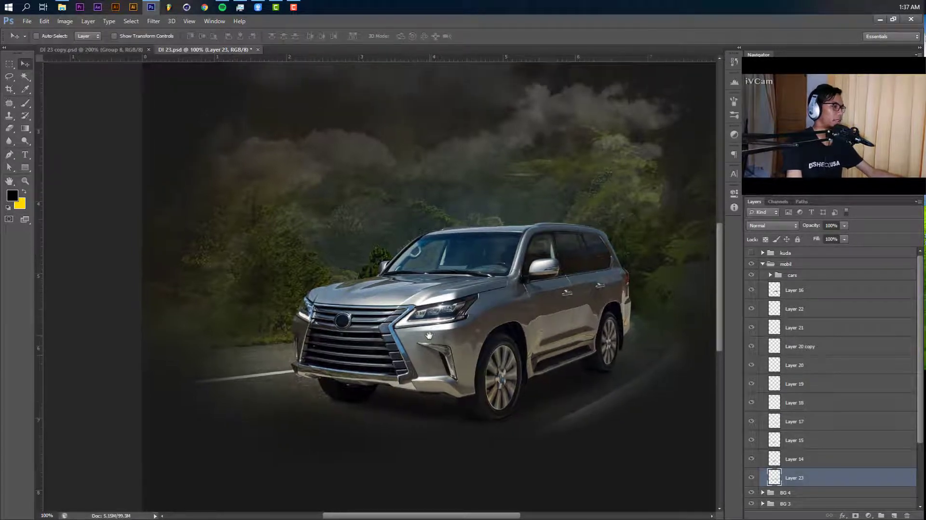
pyautogui.hotkey('ctrl', 's')
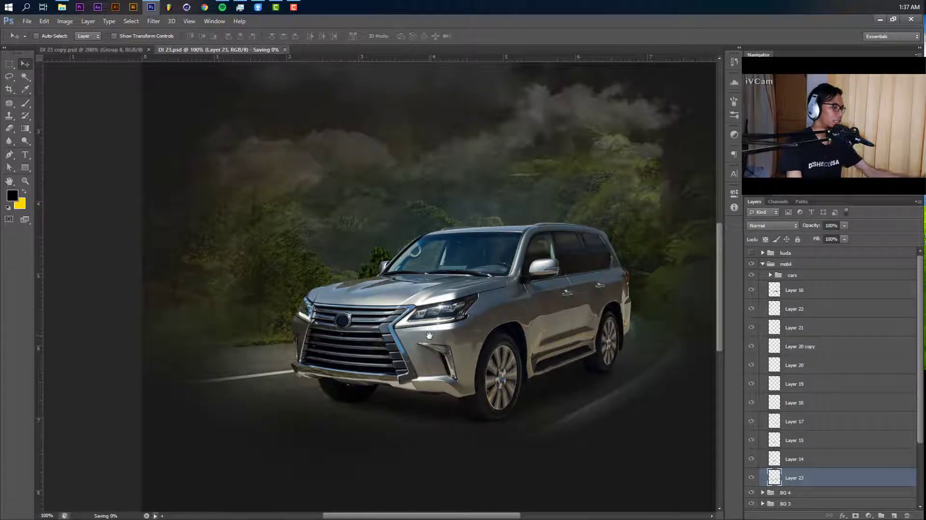
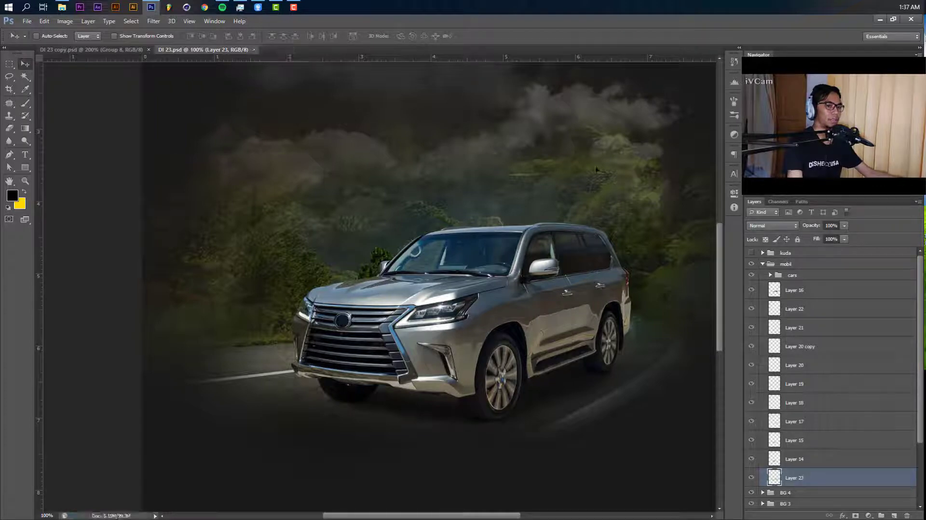
# Group all the shadow layers from Layer 16 down to Layer 23 inside the mobil group and open the new group's name for editing.
pyautogui.scroll(2, 718, 241)
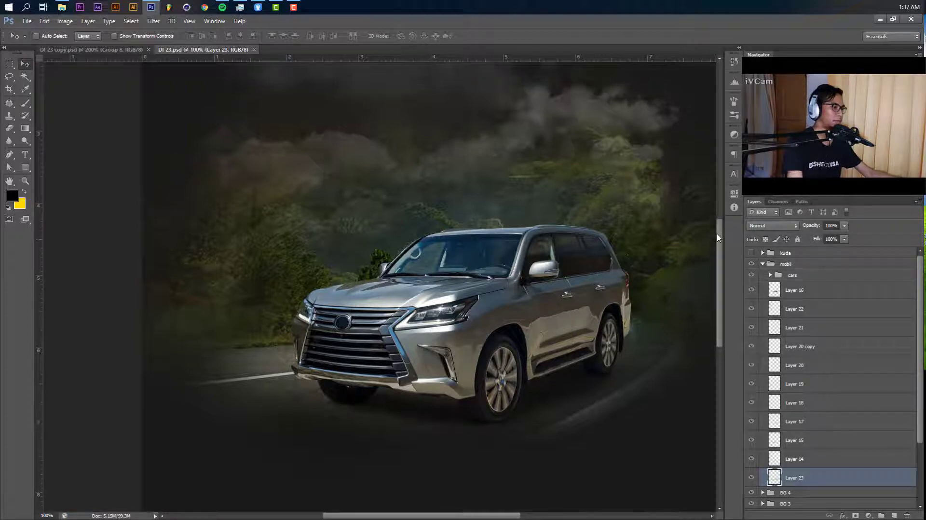
pyautogui.keyDown('shift'); pyautogui.click(799, 295); pyautogui.keyUp('shift')
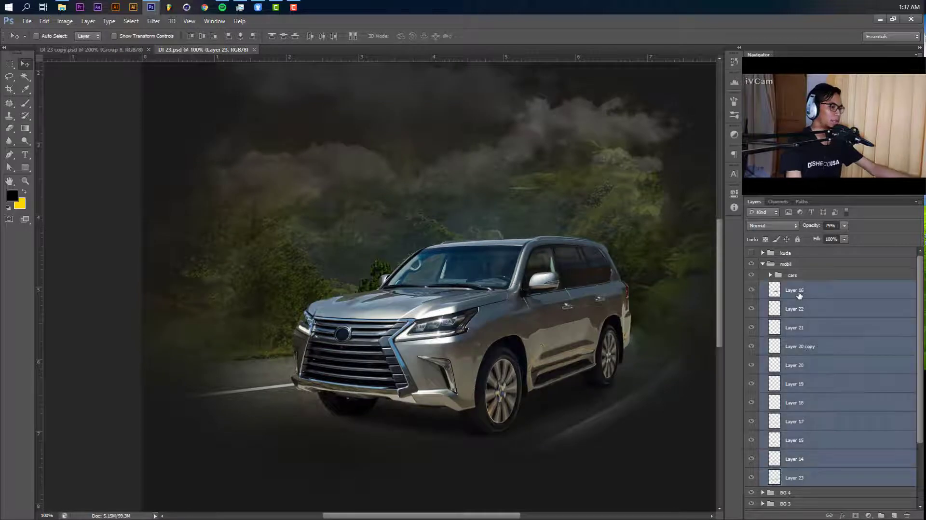
pyautogui.hotkey('ctrl', 'g')
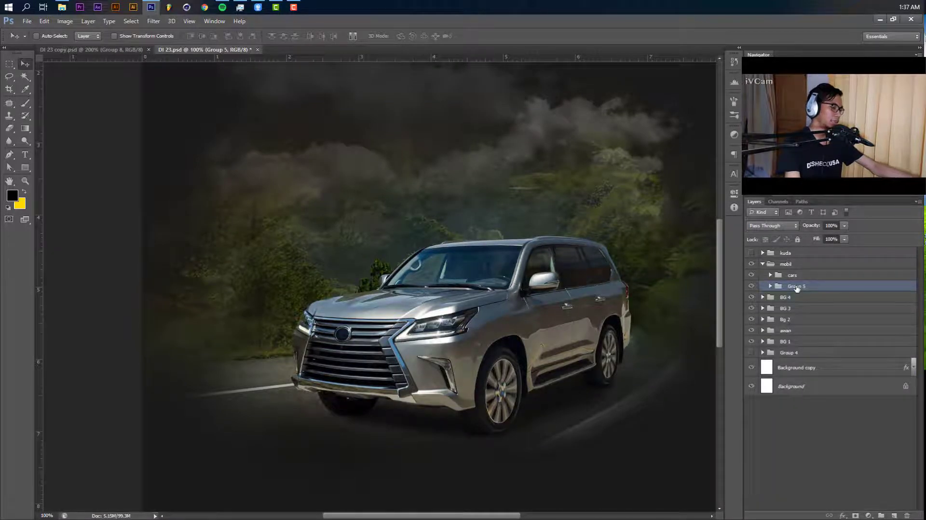
pyautogui.doubleClick(795, 287)
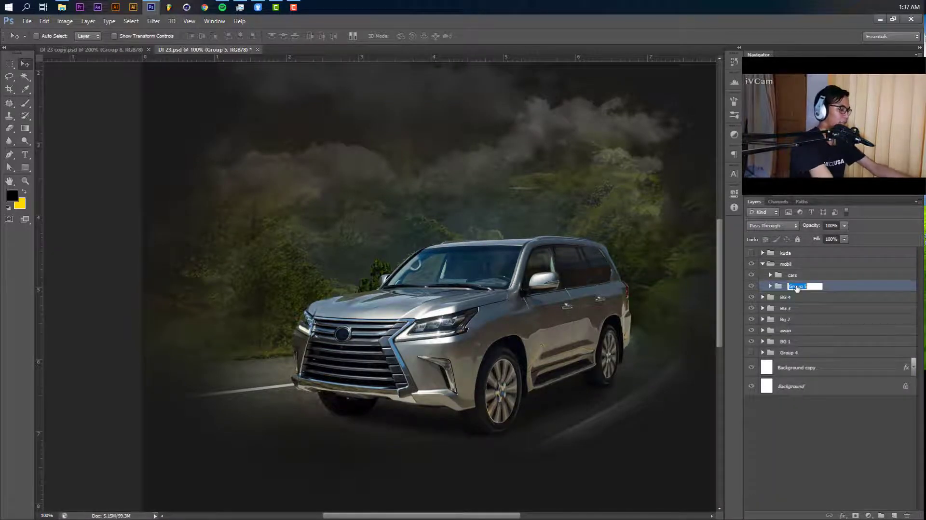
# Rename the group below cars as Shadow and select the cars group.
pyautogui.press('Return')
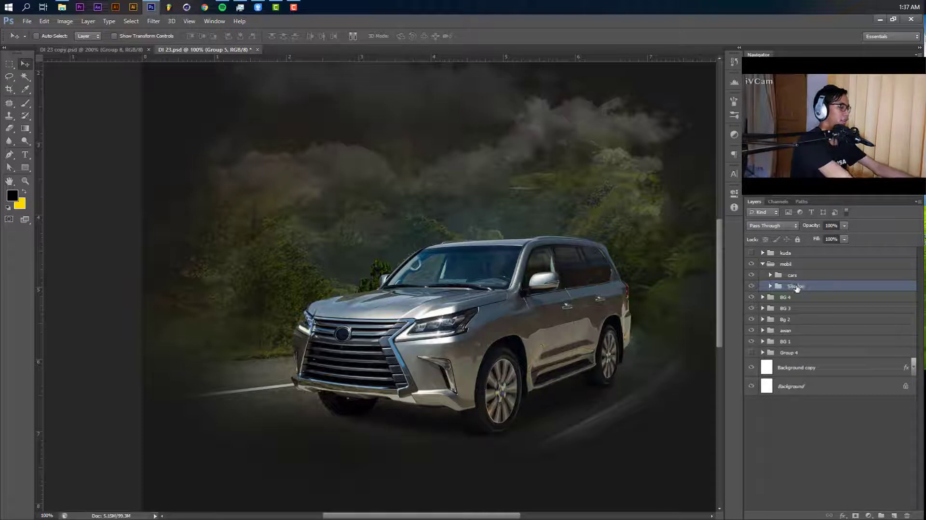
pyautogui.click(793, 275)
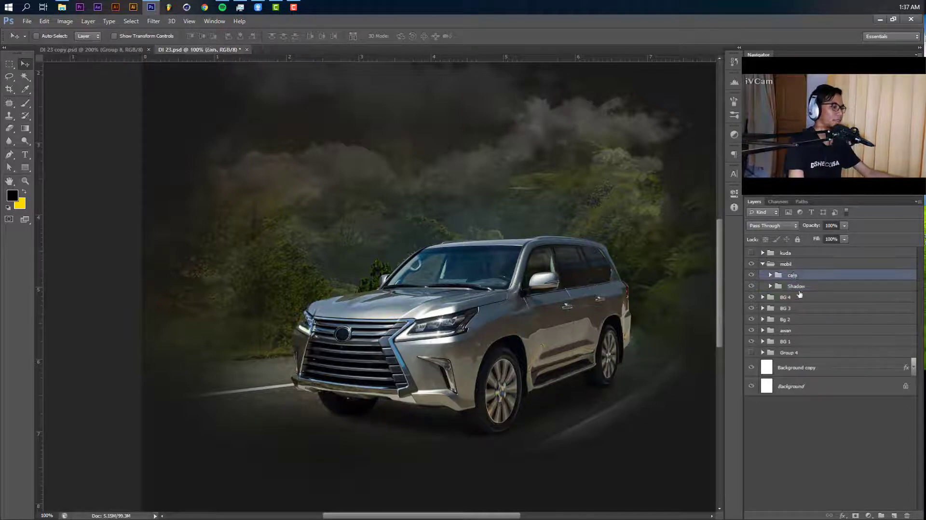
# Add a Curves adjustment clipped to the Lexus car layer in the cars group.
pyautogui.keyDown('ctrl'); pyautogui.click(487, 308); pyautogui.keyUp('ctrl')
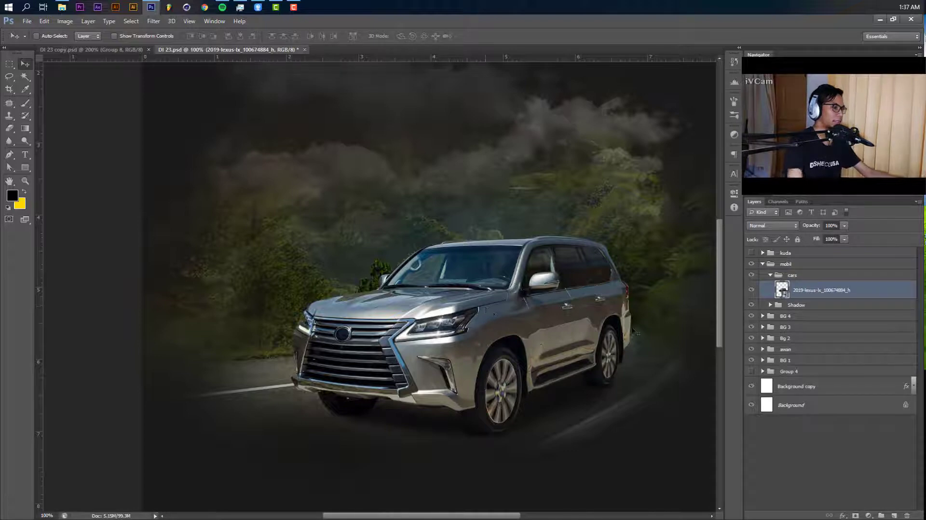
pyautogui.moveTo(568, 333); pyautogui.dragTo(505, 324)
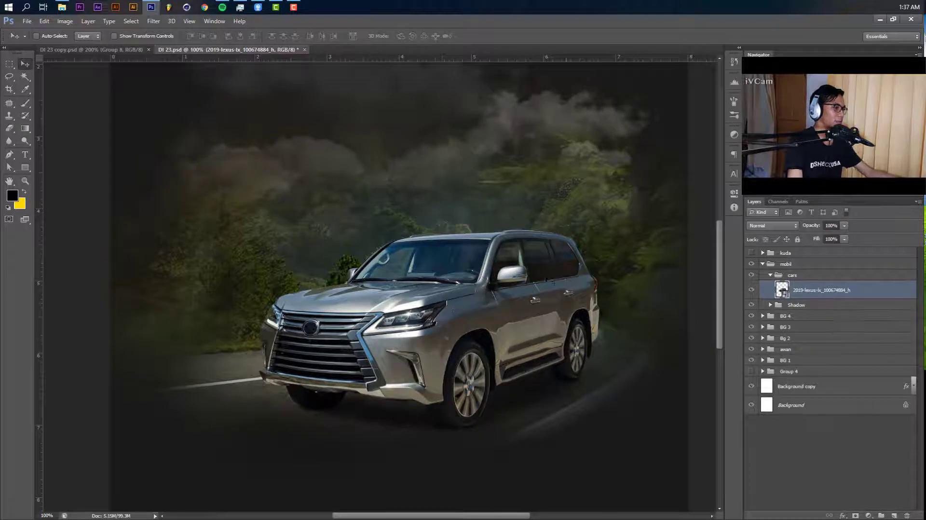
pyautogui.moveTo(475, 234); pyautogui.dragTo(469, 248)
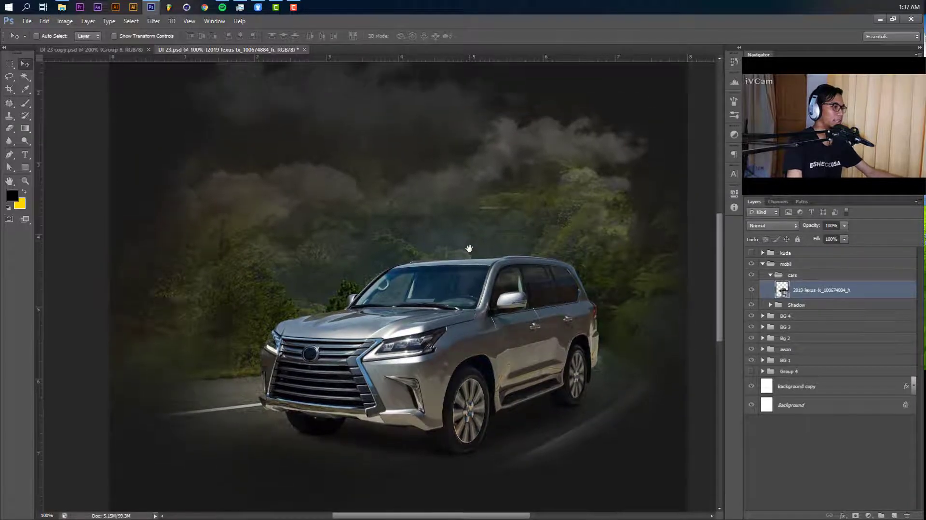
pyautogui.click(867, 515)
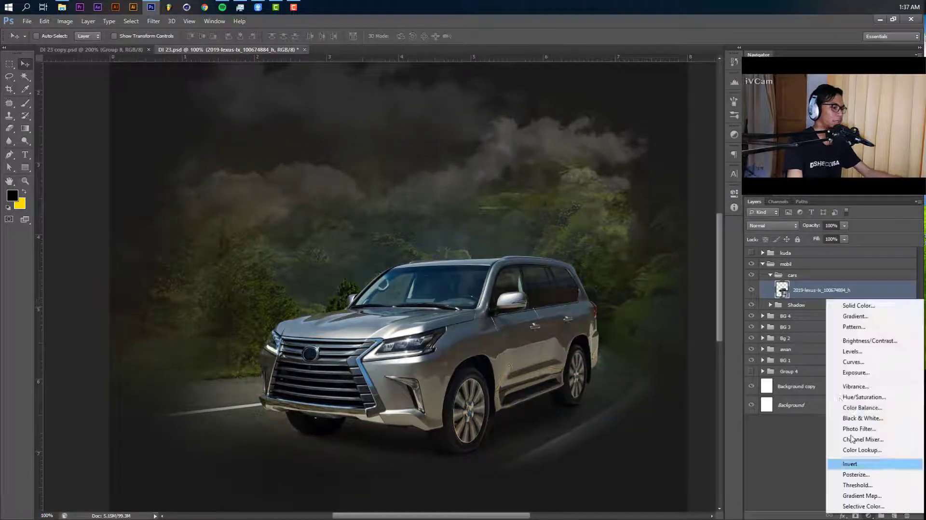
pyautogui.click(846, 359)
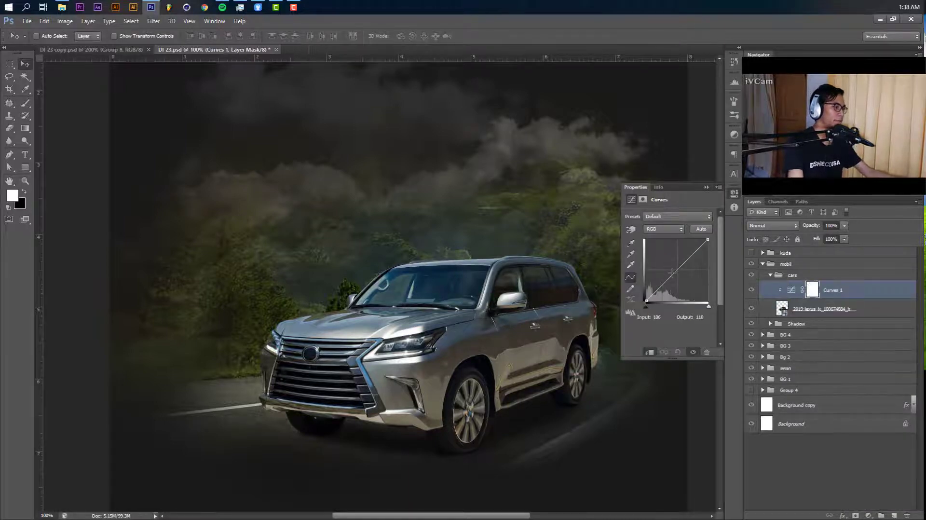
# Darken the car by bending the RGB curve downward, with the midtone point at about input 133, output 105, and lowered highlight and shadow points.
pyautogui.moveTo(677, 270); pyautogui.dragTo(676, 275)
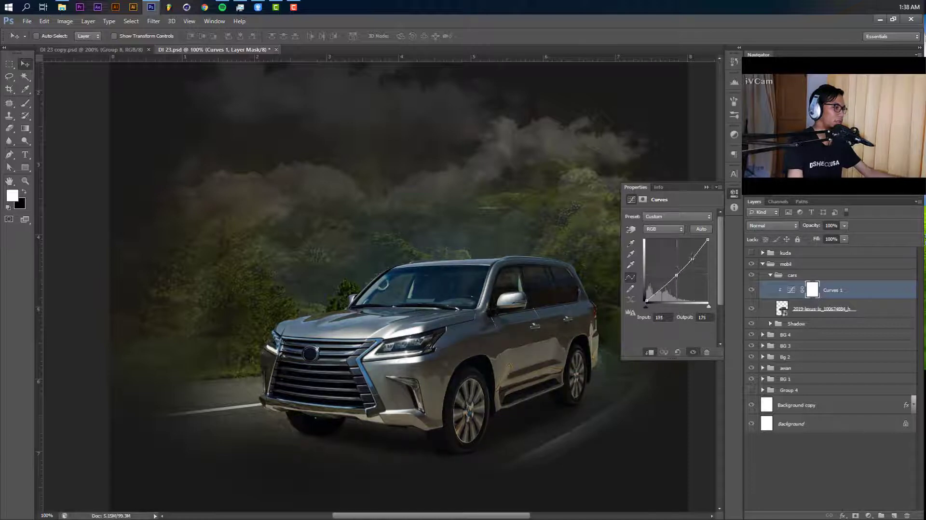
pyautogui.moveTo(692, 257); pyautogui.dragTo(692, 259)
pyautogui.moveTo(662, 289); pyautogui.dragTo(662, 288)
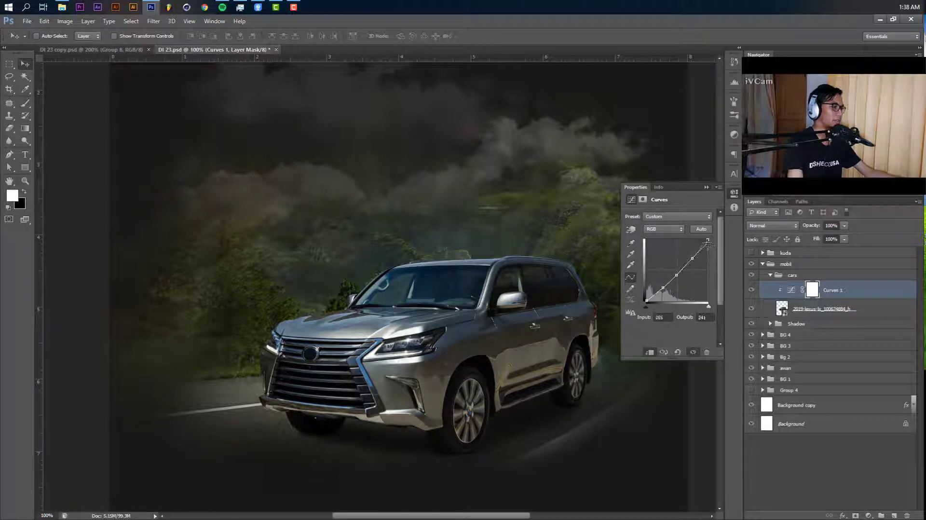
pyautogui.moveTo(707, 243); pyautogui.dragTo(678, 275)
pyautogui.click(692, 257)
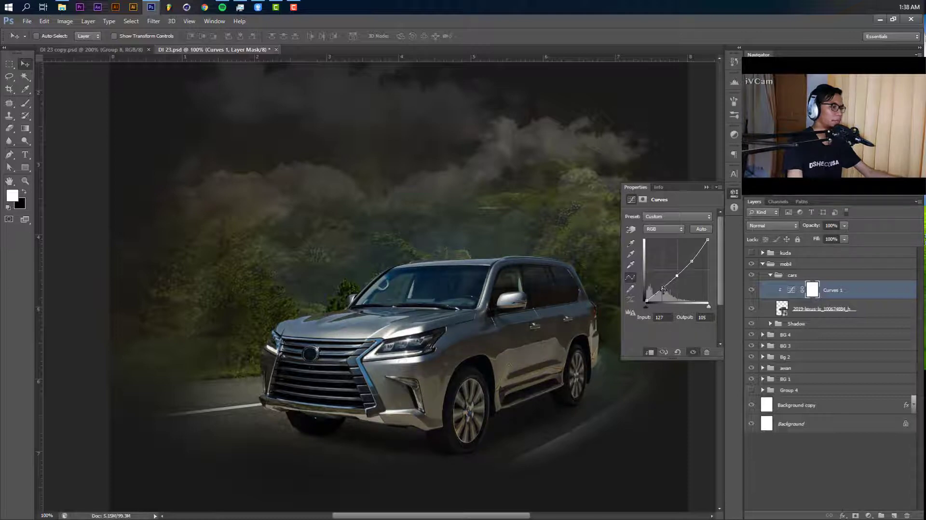
pyautogui.moveTo(662, 286); pyautogui.dragTo(662, 293)
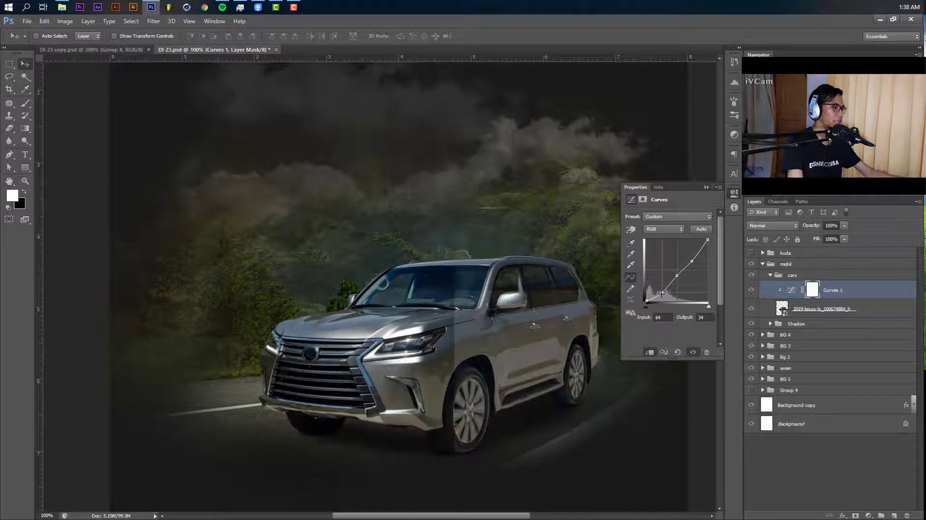
pyautogui.moveTo(662, 289); pyautogui.dragTo(662, 288)
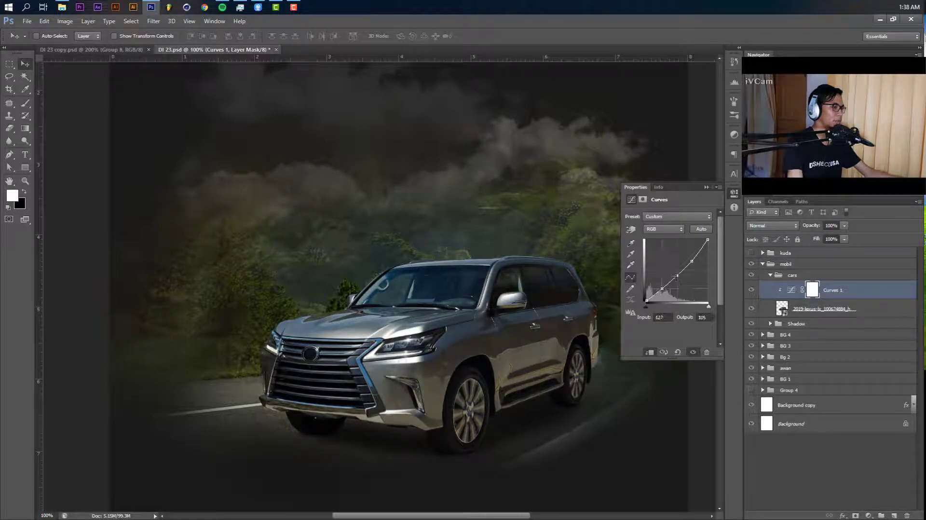
pyautogui.click(678, 275)
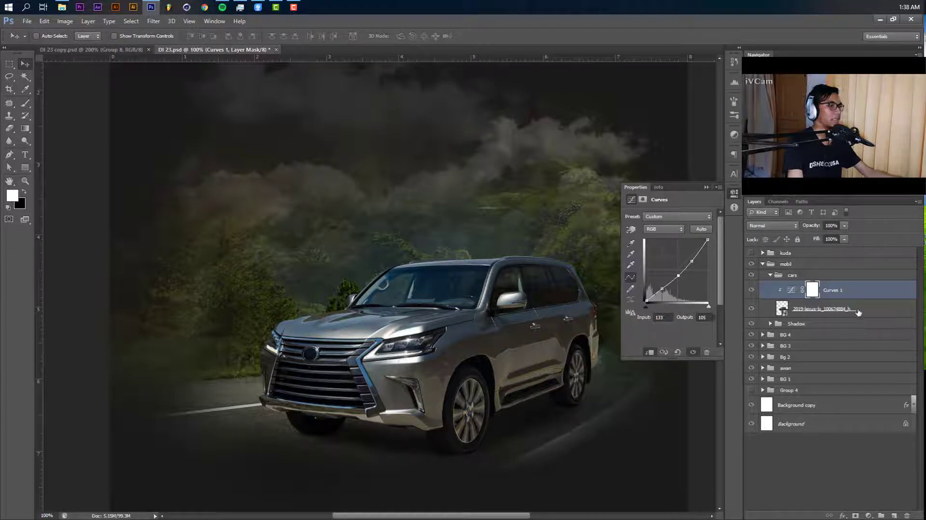
# Add a clipped Levels adjustment directly above the car layer and set its input levels to 5, 0.89 and 238.
pyautogui.click(833, 308)
pyautogui.click(791, 295)
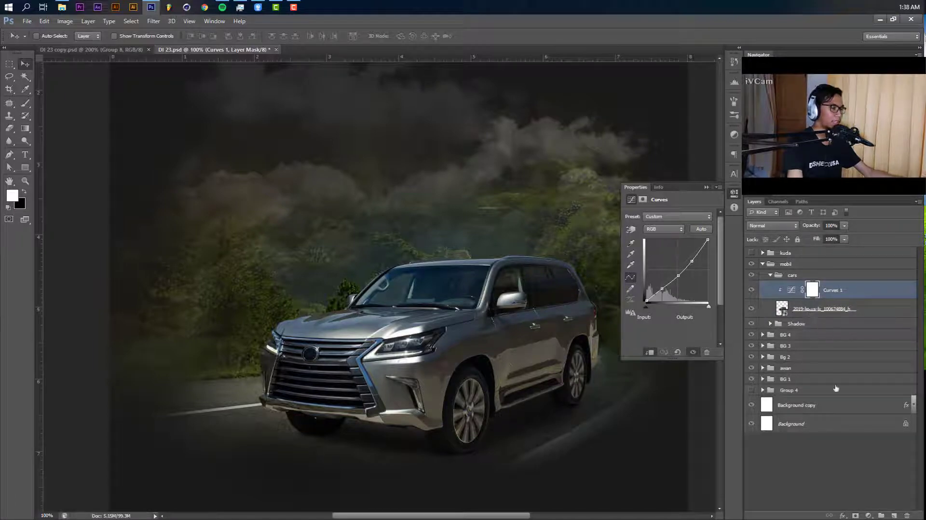
pyautogui.click(820, 308)
pyautogui.click(868, 516)
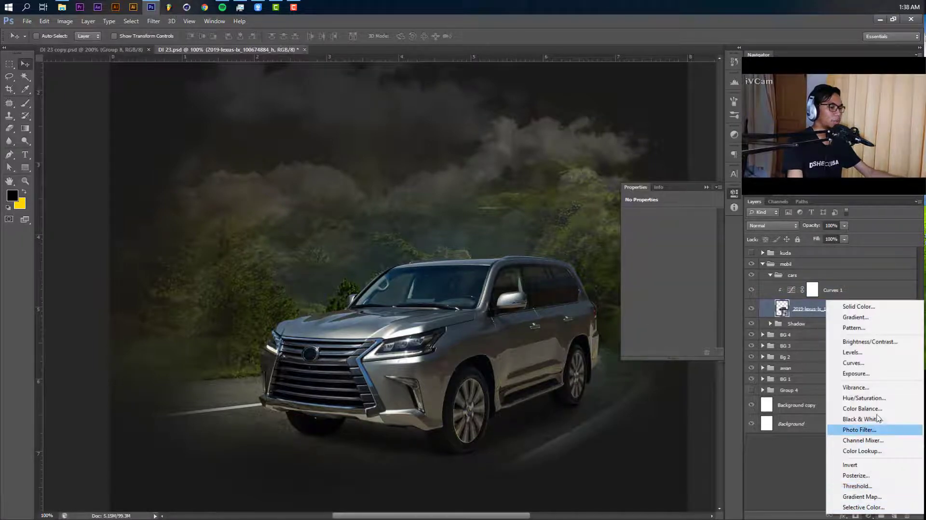
pyautogui.click(867, 353)
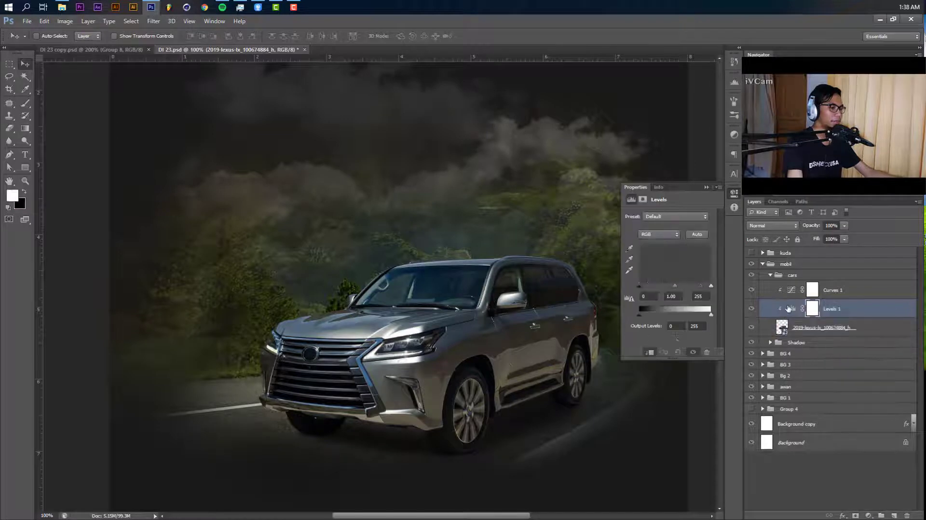
pyautogui.click(789, 309)
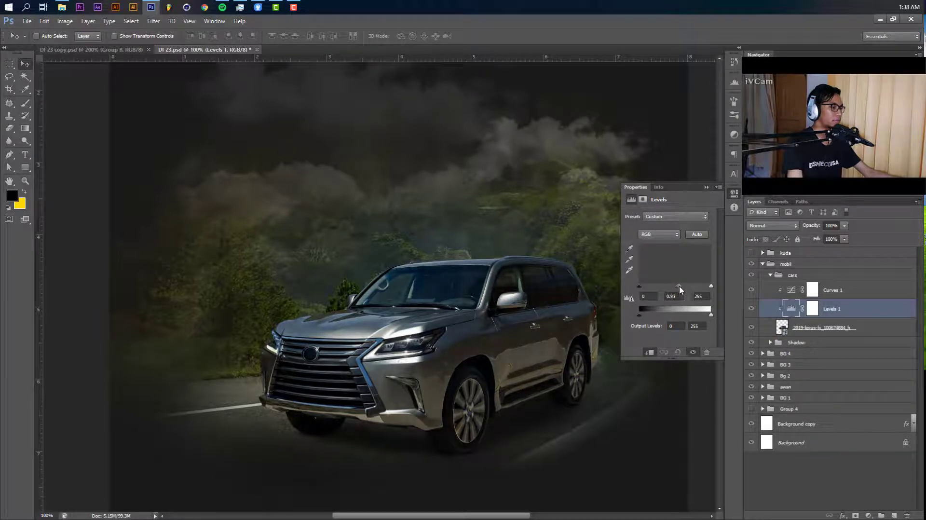
pyautogui.moveTo(680, 289); pyautogui.dragTo(705, 290)
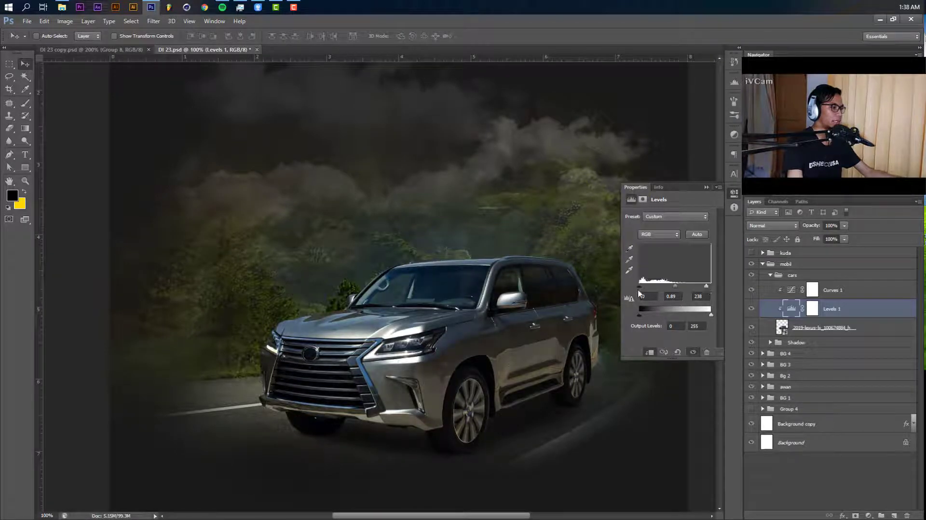
pyautogui.moveTo(643, 288); pyautogui.dragTo(640, 288)
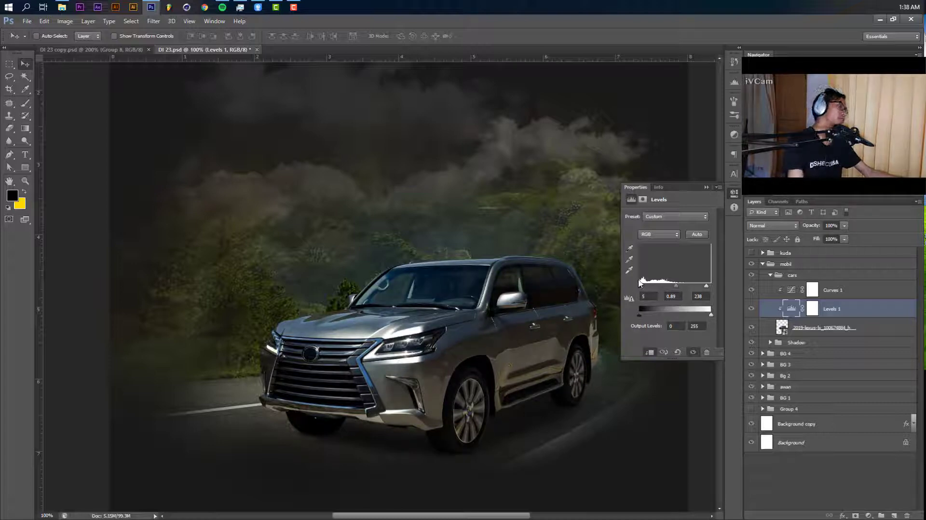
pyautogui.click(707, 187)
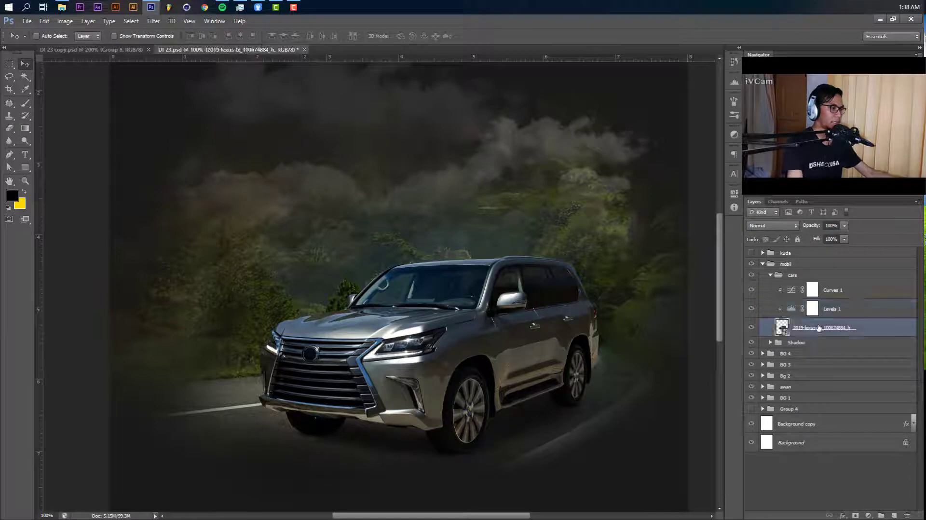
# Add a second clipped Curves adjustment directly above the car layer, slightly raising the midtones to about input 124, output 127, and the highlights.
pyautogui.click(818, 328)
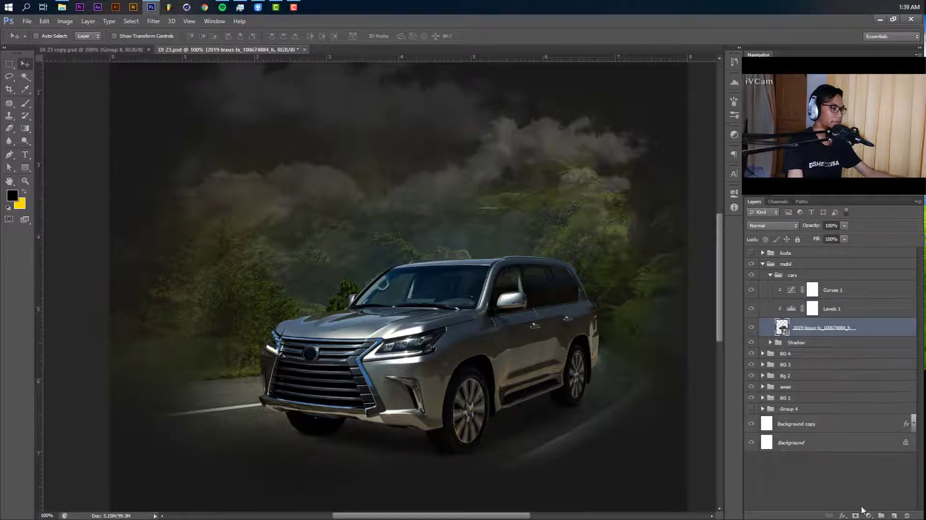
pyautogui.click(867, 515)
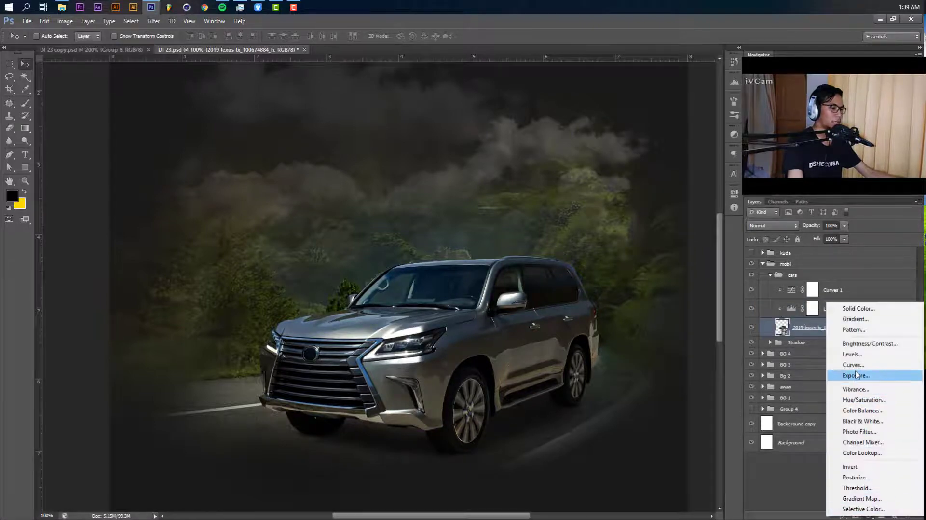
pyautogui.click(854, 365)
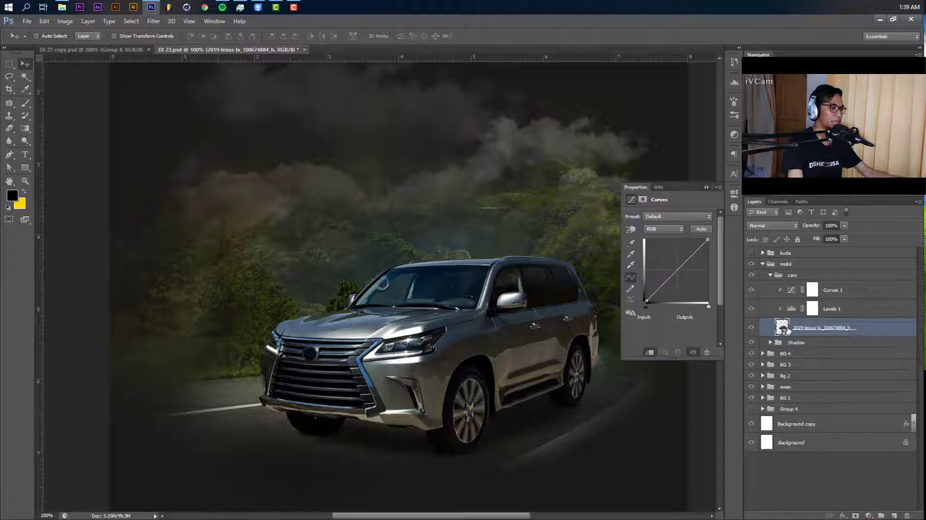
pyautogui.hotkey('ctrl', 'alt', 'g')
pyautogui.click(676, 270)
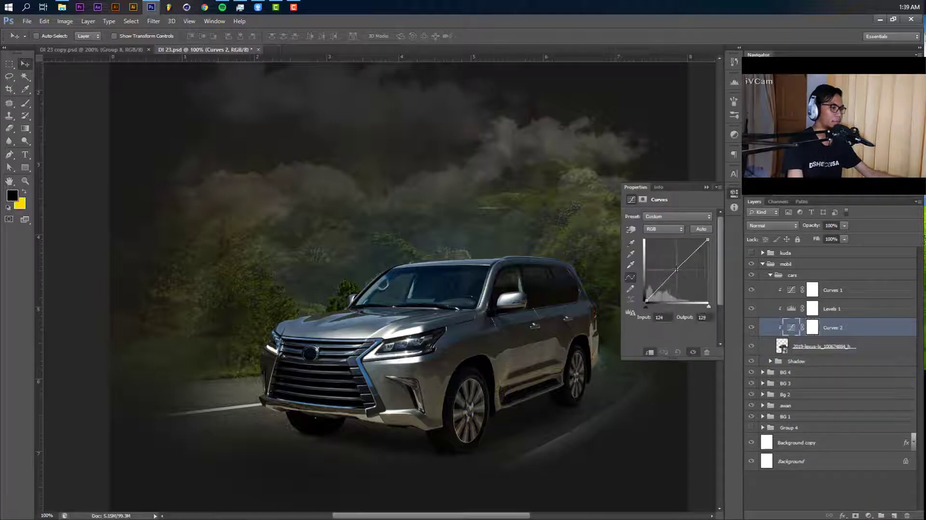
pyautogui.moveTo(676, 269); pyautogui.dragTo(677, 268)
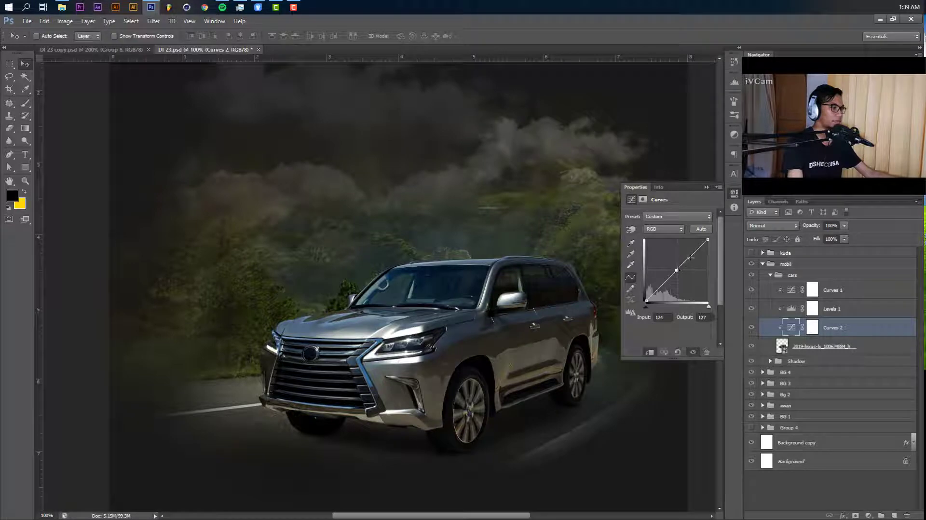
pyautogui.click(691, 257)
pyautogui.moveTo(690, 257); pyautogui.dragTo(690, 256)
pyautogui.click(706, 187)
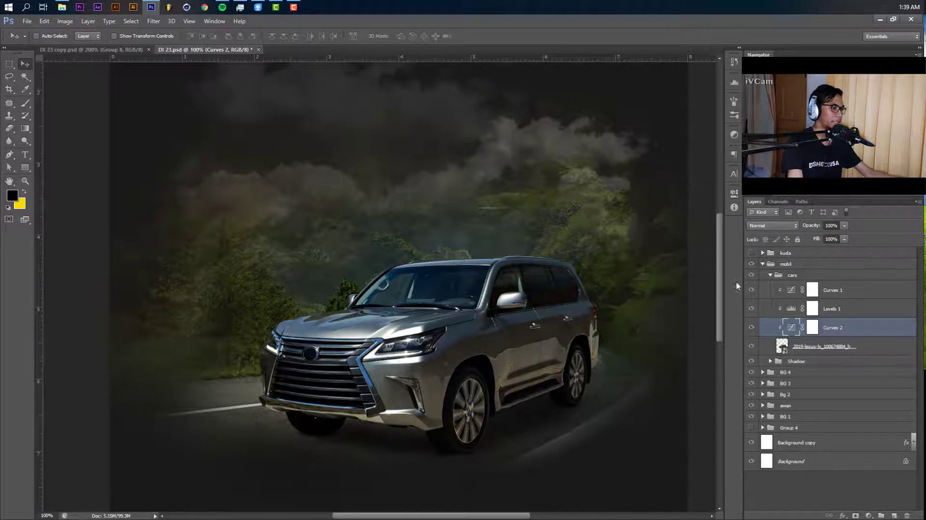
# Add a clipped Color Balance adjustment directly above the car layer, with midtones at Cyan-Red -4 and Yellow-Blue -17.
pyautogui.click(829, 346)
pyautogui.click(868, 515)
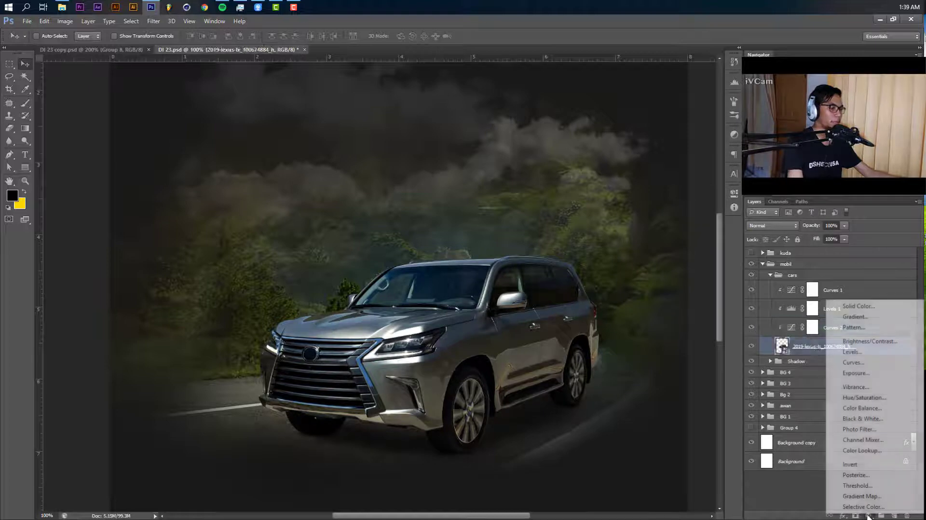
pyautogui.click(862, 408)
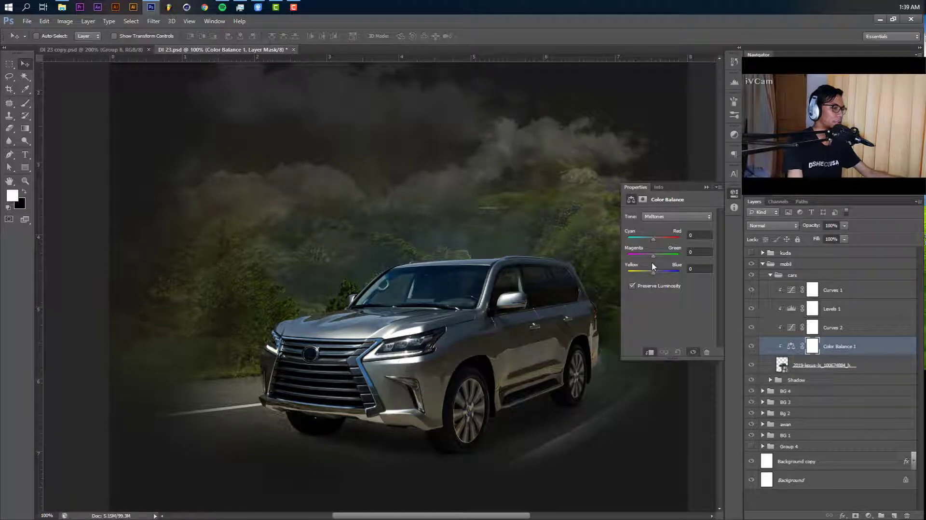
pyautogui.moveTo(653, 271); pyautogui.dragTo(653, 271)
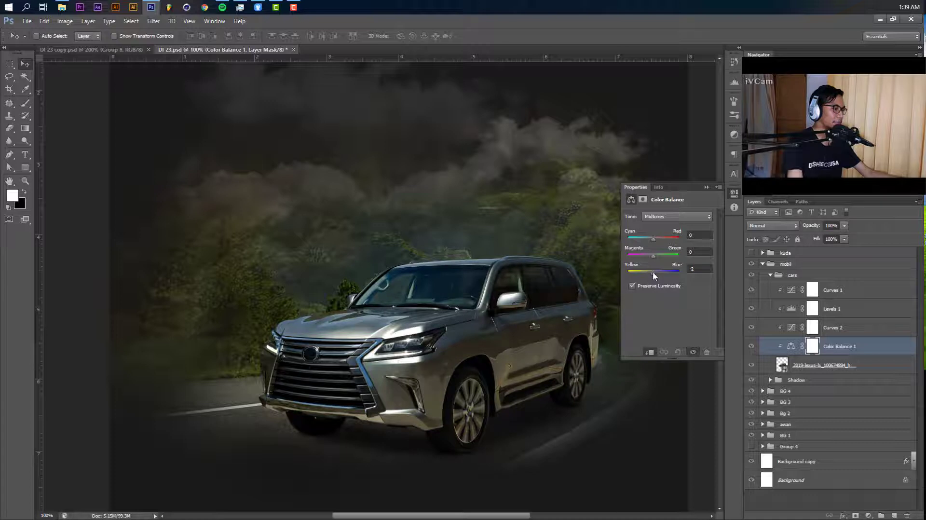
pyautogui.moveTo(655, 238); pyautogui.dragTo(653, 239)
pyautogui.moveTo(653, 271); pyautogui.dragTo(650, 272)
pyautogui.click(663, 218)
pyautogui.click(659, 216)
# View the whole composition in DI 23 copy.psd as a reference for the car's colour, and return to DI 23.psd.
pyautogui.click(124, 53)
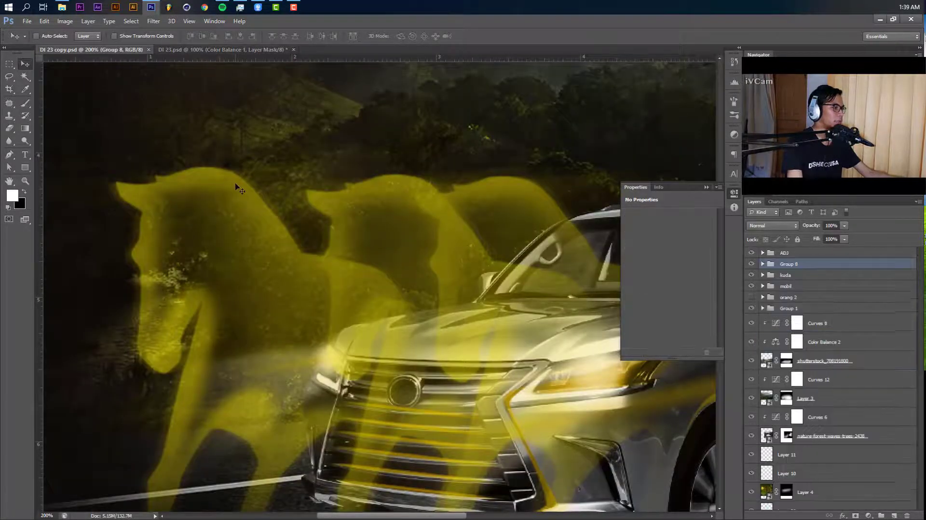
pyautogui.hotkey('ctrl', '0')
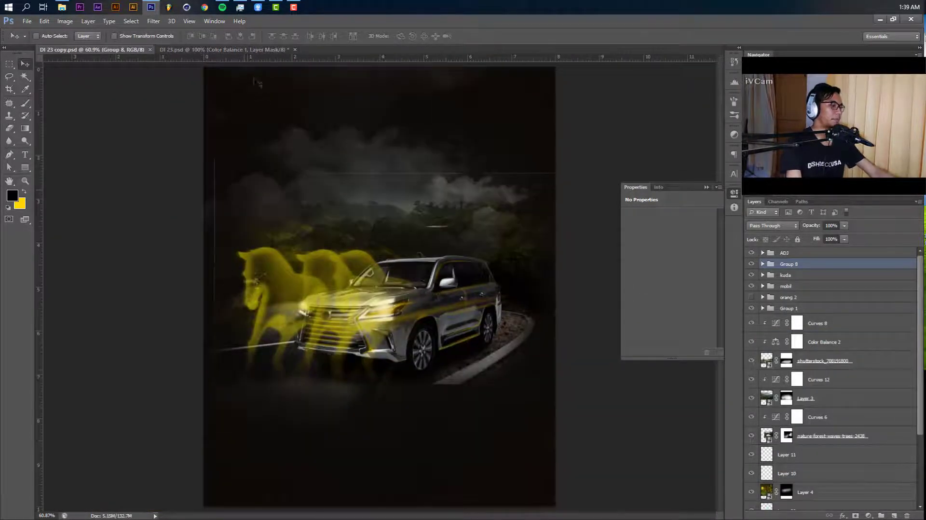
pyautogui.click(248, 50)
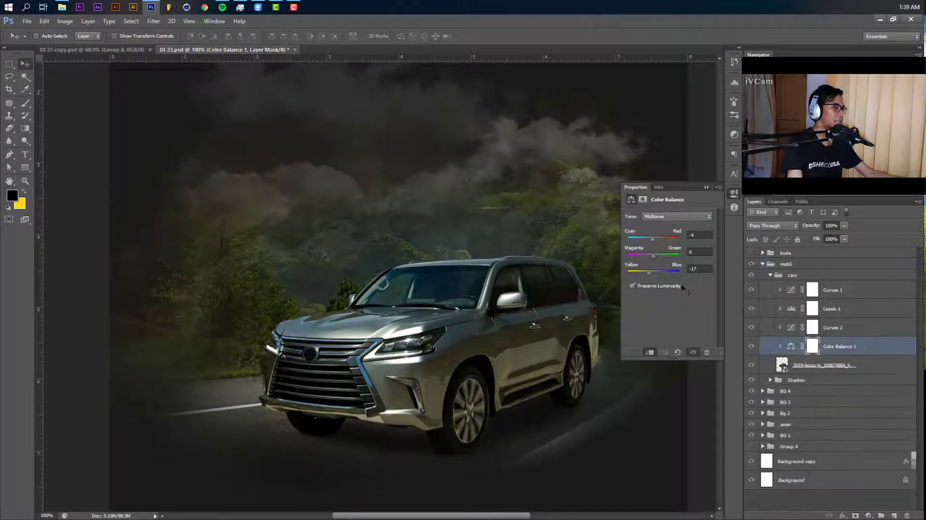
# Add a clipped Hue/Saturation adjustment directly above the car's Color Balance layer and set its saturation to -50.
pyautogui.click(790, 345)
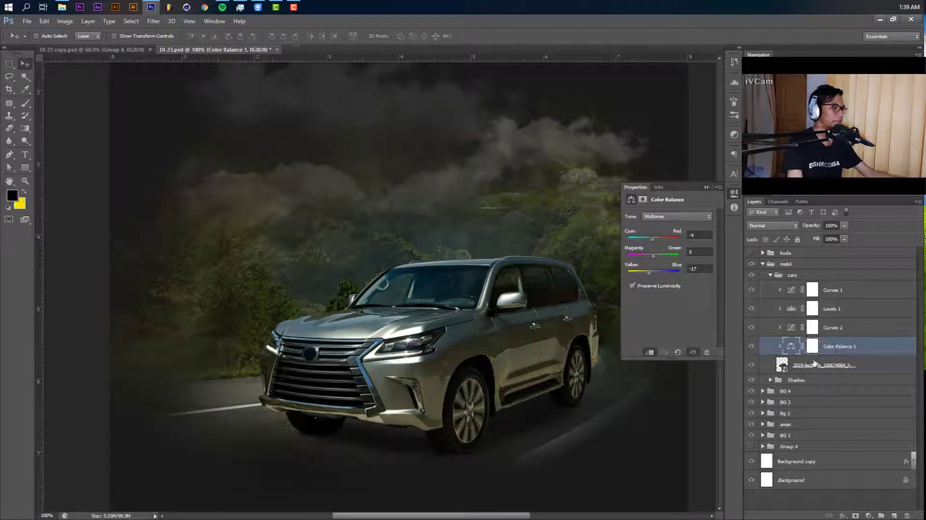
pyautogui.click(869, 516)
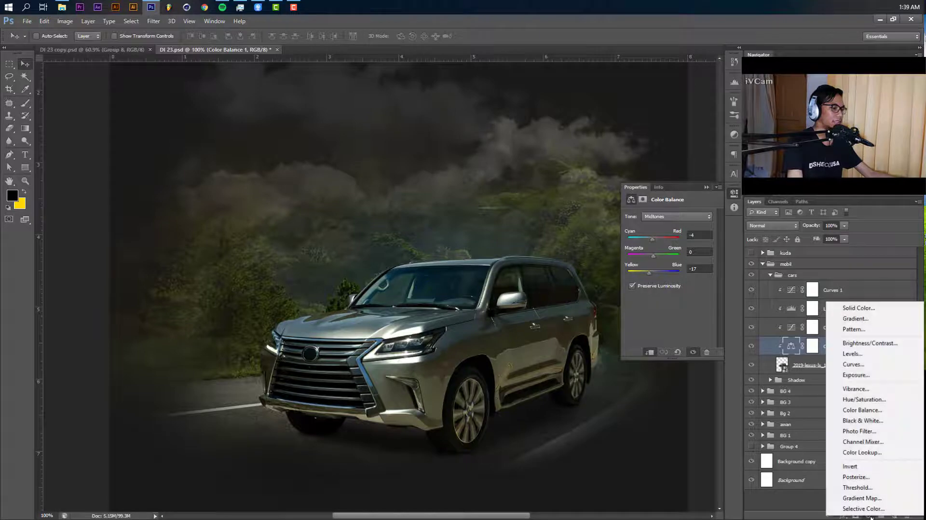
pyautogui.click(864, 400)
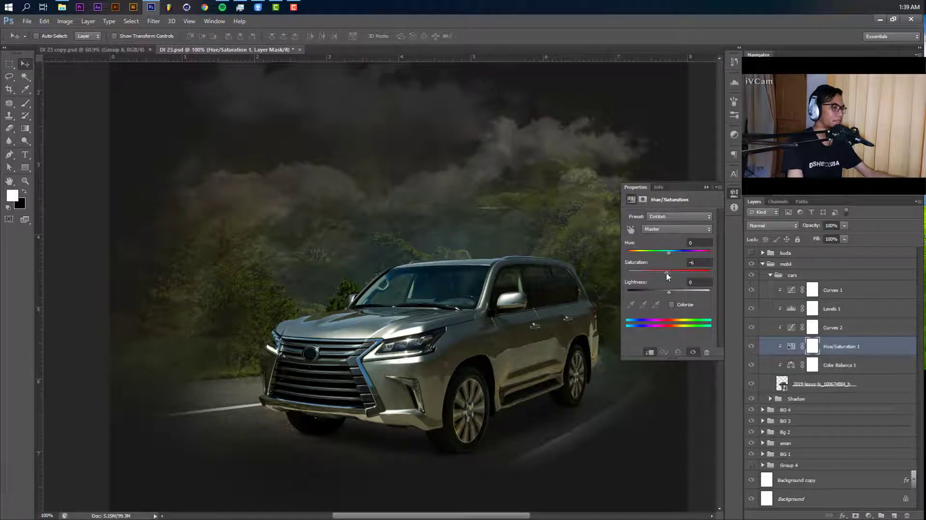
pyautogui.moveTo(667, 272); pyautogui.dragTo(656, 274)
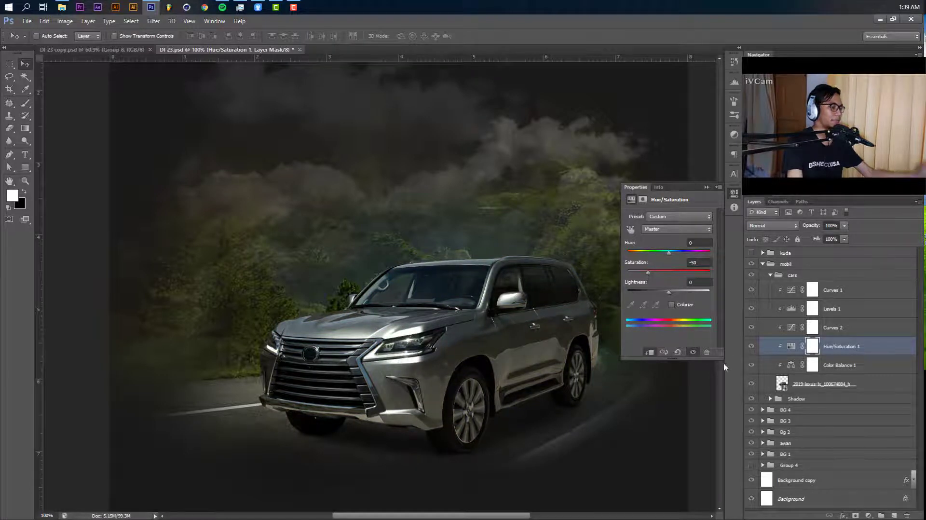
# Refine the car's Color Balance adjustment with midtones at Cyan-Red -7 and Yellow-Blue -17, and shadows at Yellow-Blue -9.
pyautogui.click(791, 365)
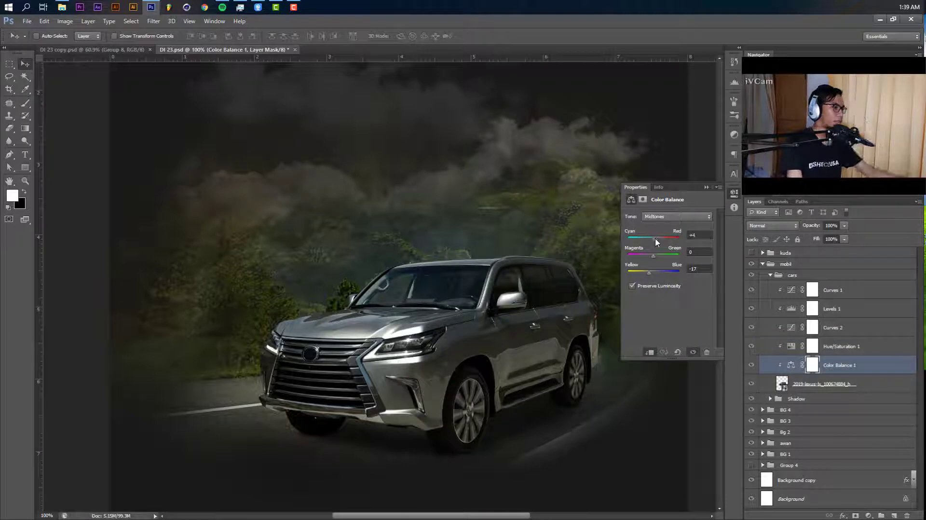
pyautogui.moveTo(652, 242); pyautogui.dragTo(651, 241)
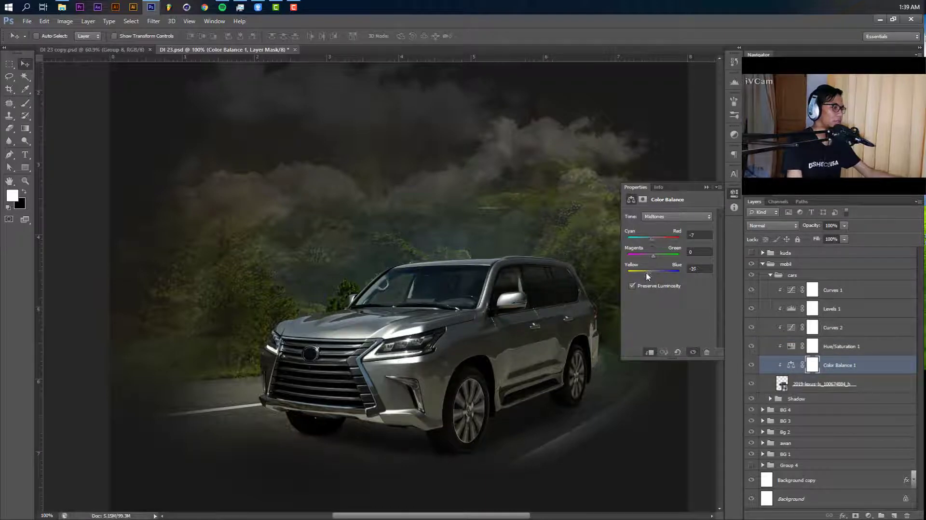
pyautogui.moveTo(648, 273); pyautogui.dragTo(649, 271)
pyautogui.click(657, 218)
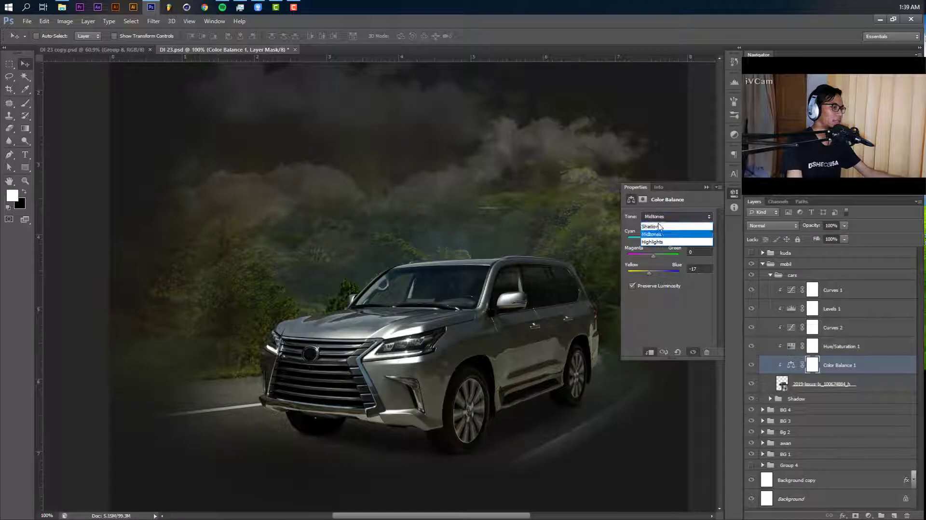
pyautogui.click(659, 226)
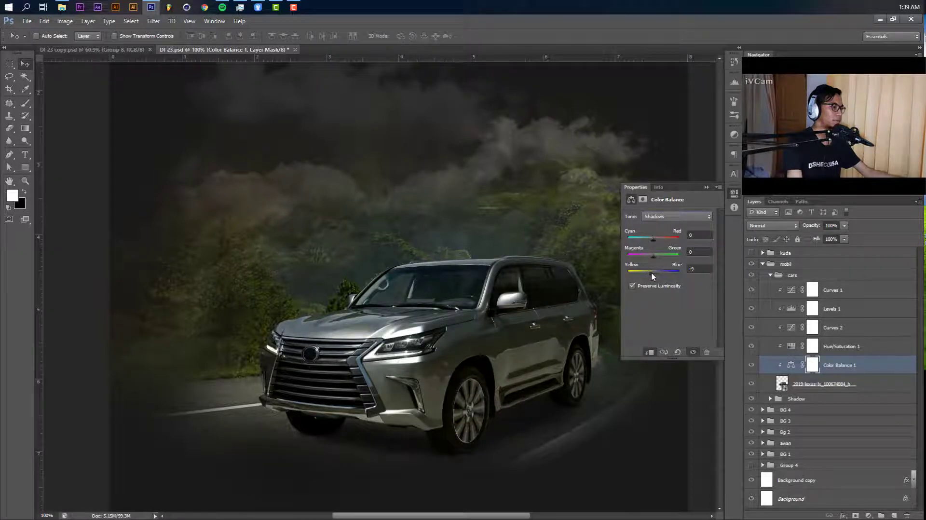
pyautogui.moveTo(655, 238); pyautogui.dragTo(658, 243)
# Set the Color Balance highlights to Yellow-Blue +7 and Cyan-Red about -2, and save the document.
pyautogui.click(665, 221)
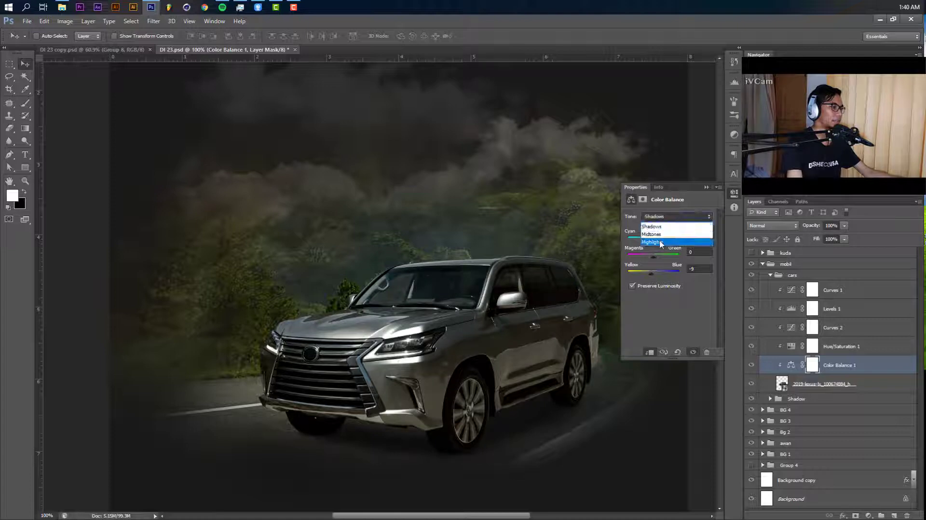
pyautogui.click(660, 241)
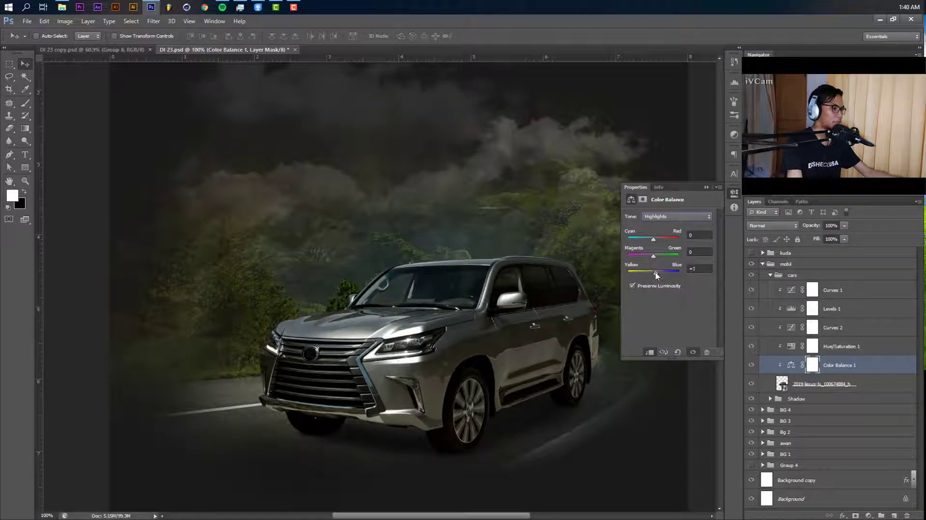
pyautogui.moveTo(656, 275); pyautogui.dragTo(654, 242)
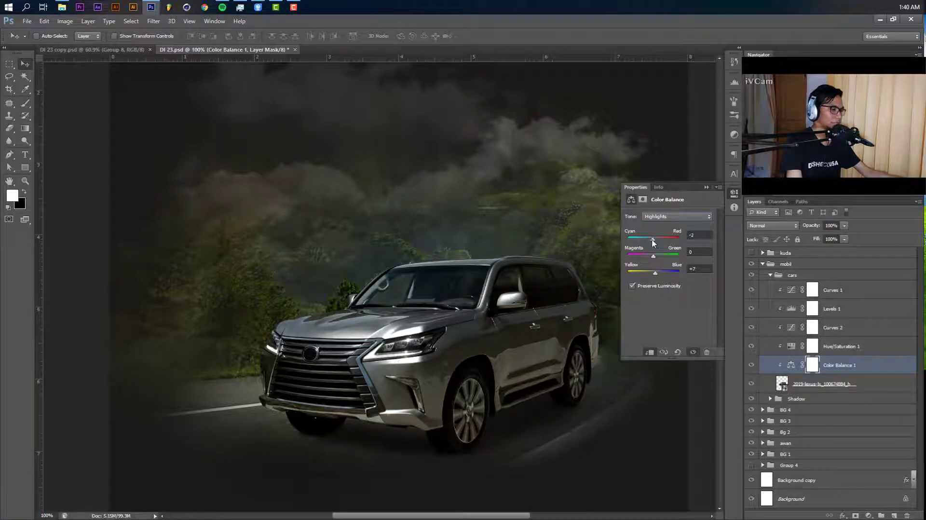
pyautogui.click(704, 187)
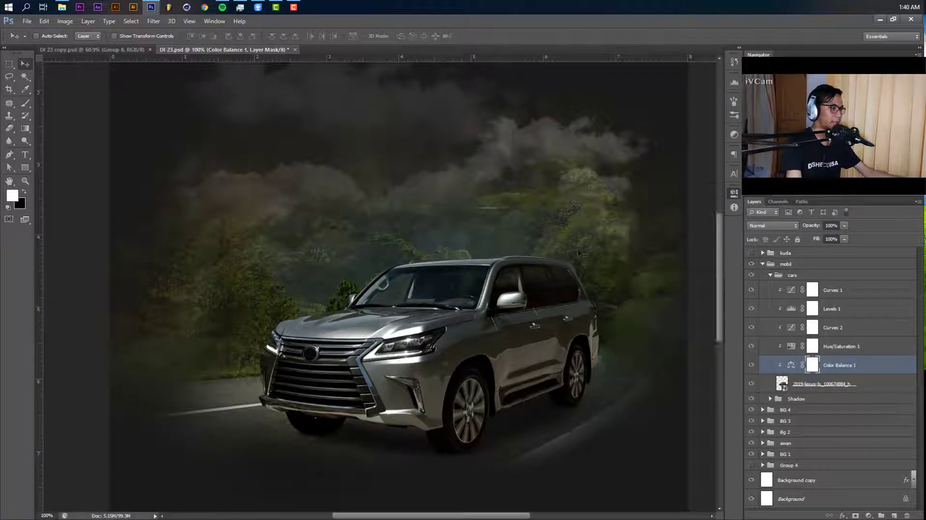
pyautogui.hotkey('ctrl', 's')
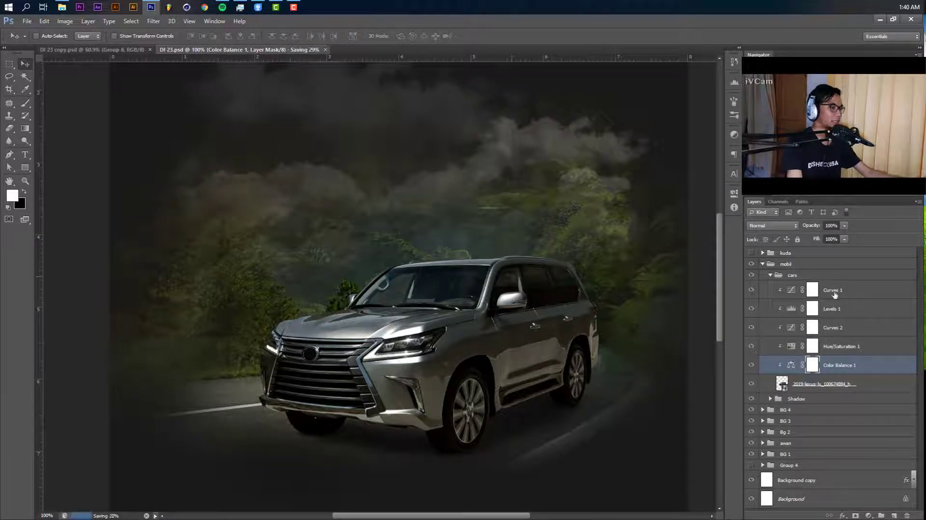
# Duplicate the cars group and delete all five adjustment layers from the copy to get an ungraded car for comparison.
pyautogui.click(770, 275)
pyautogui.click(802, 276)
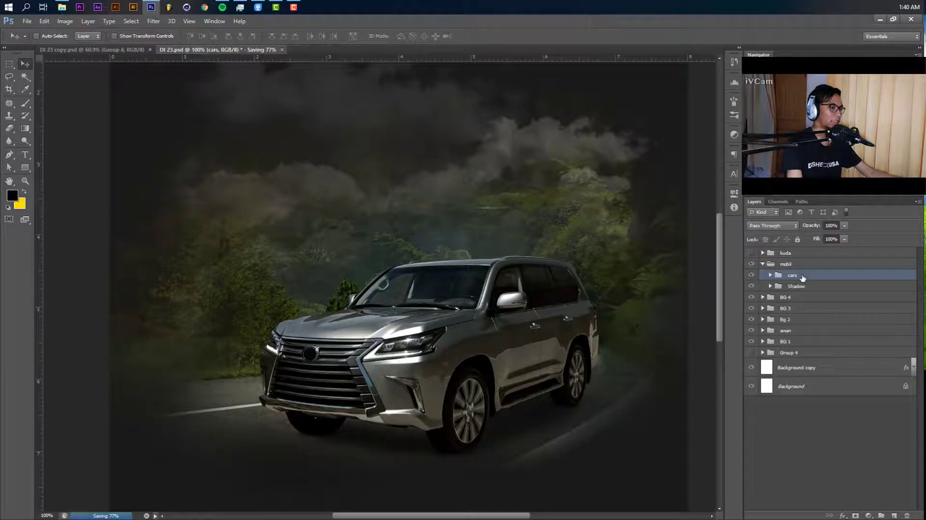
pyautogui.hotkey('ctrl', 'j')
pyautogui.click(770, 275)
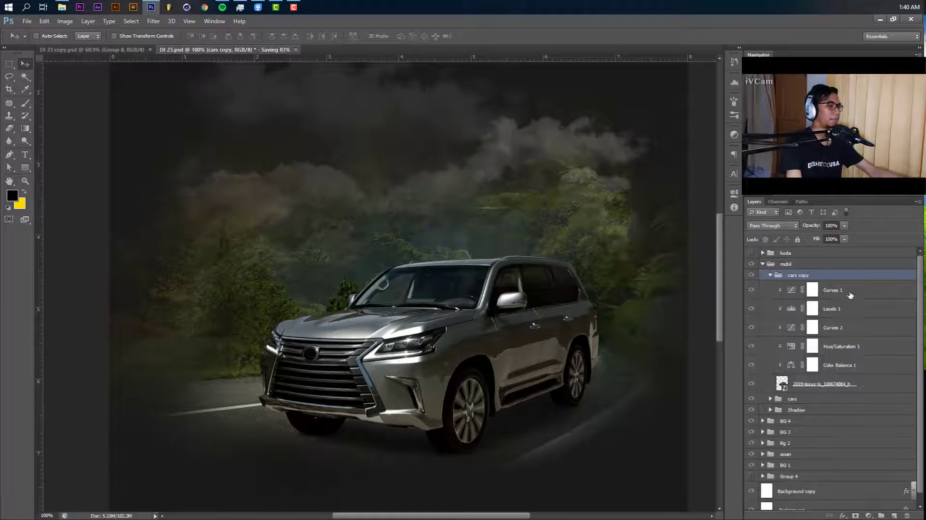
pyautogui.click(833, 290)
pyautogui.keyDown('shift'); pyautogui.click(840, 365); pyautogui.keyUp('shift')
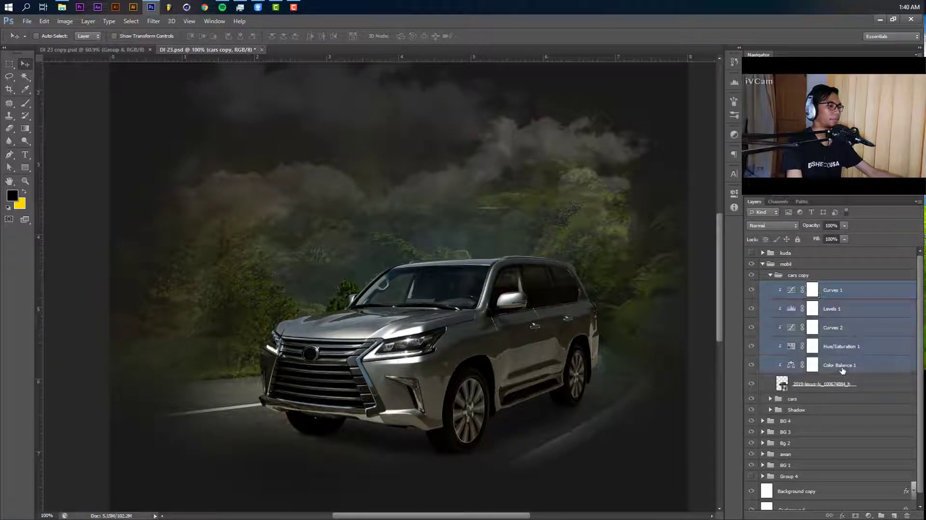
pyautogui.press('Delete')
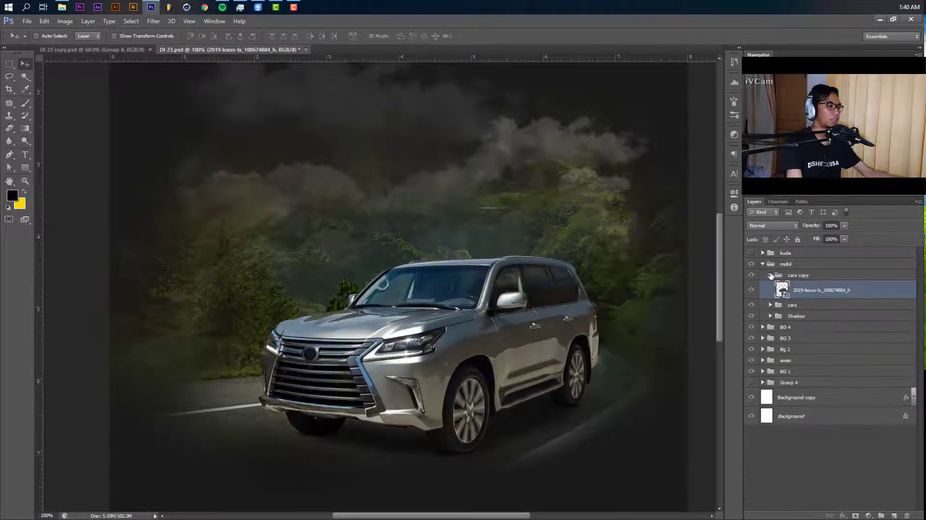
pyautogui.click(771, 275)
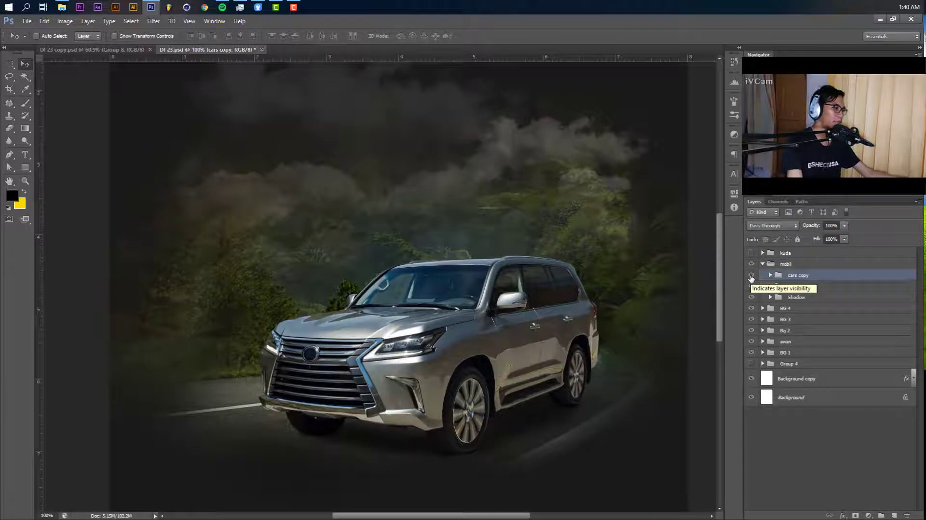
# Hide the cars copy group to compare the graded car with the original, and delete that copy.
pyautogui.click(751, 276)
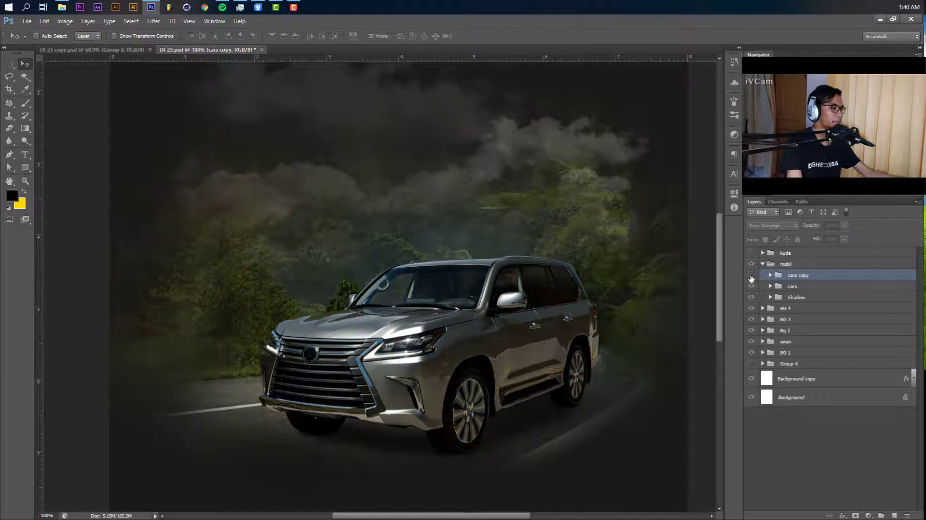
pyautogui.moveTo(722, 278)
pyautogui.mouseDown()
pyautogui.moveTo(722, 269)
pyautogui.moveTo(722, 282)
pyautogui.mouseUp()
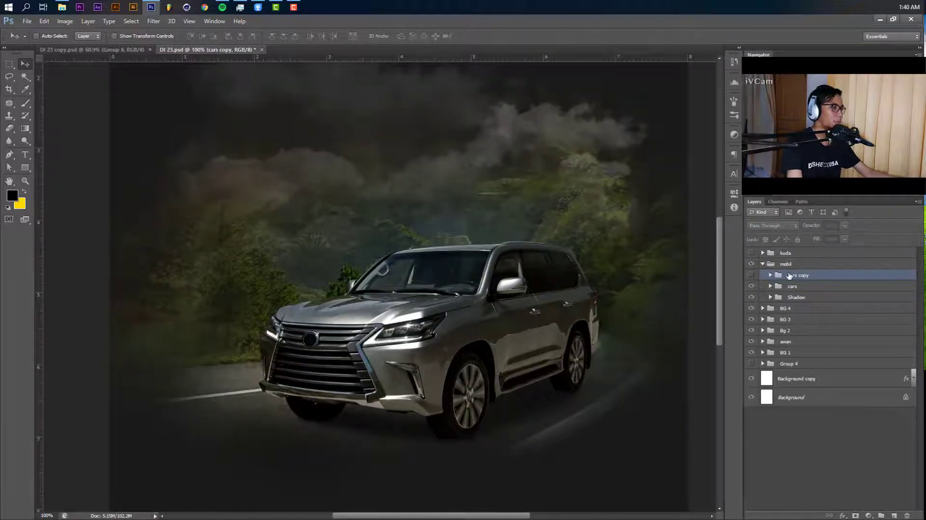
pyautogui.press('Delete')
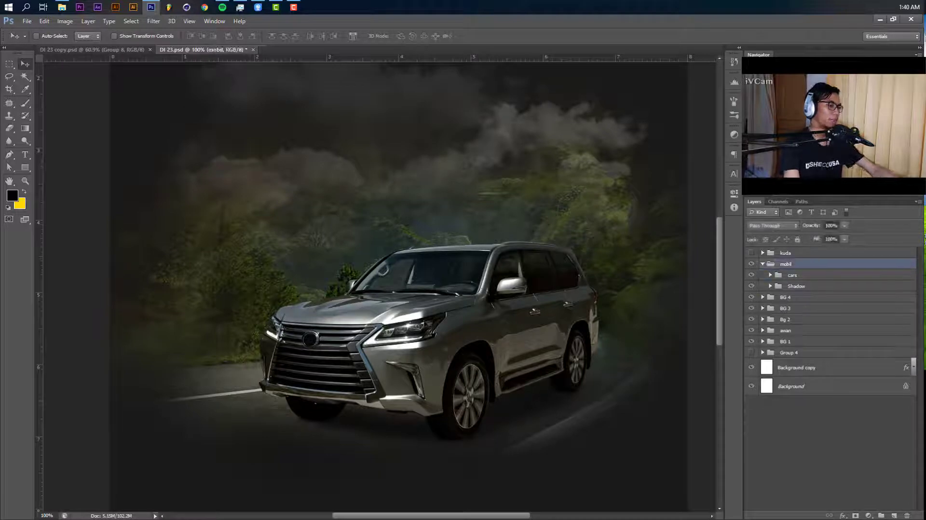
# Collapse the mobil group and add a clipped Curves adjustment above Layer 3 in the BG 3 group.
pyautogui.moveTo(419, 356); pyautogui.dragTo(448, 362)
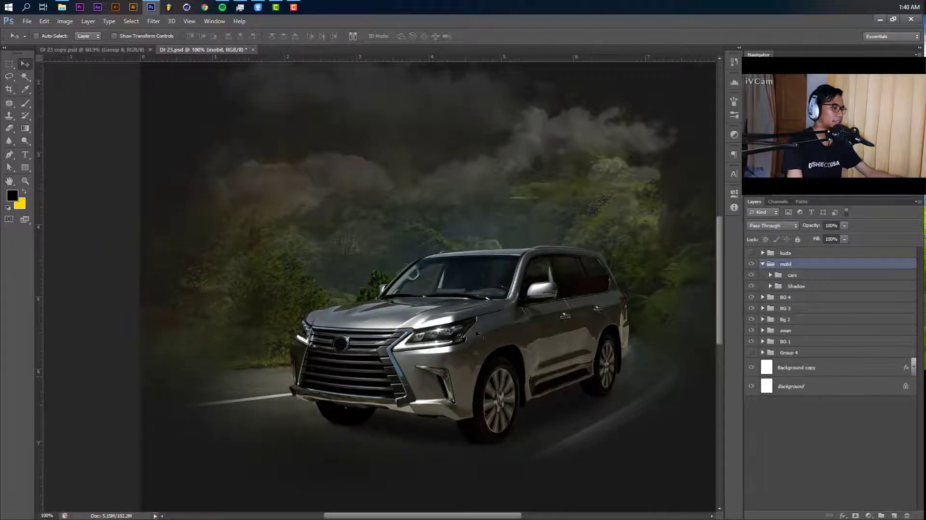
pyautogui.click(762, 264)
pyautogui.moveTo(502, 272); pyautogui.dragTo(483, 312)
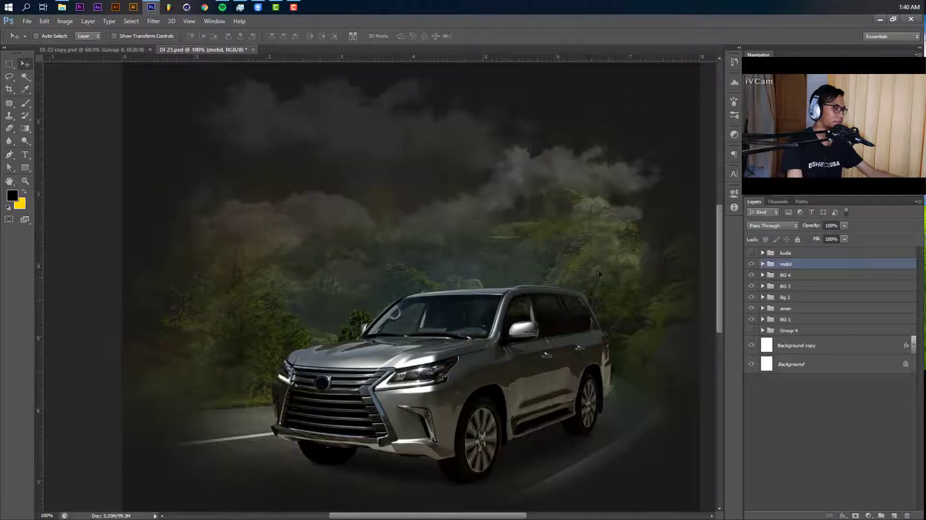
pyautogui.keyDown('ctrl'); pyautogui.click(608, 264); pyautogui.keyUp('ctrl')
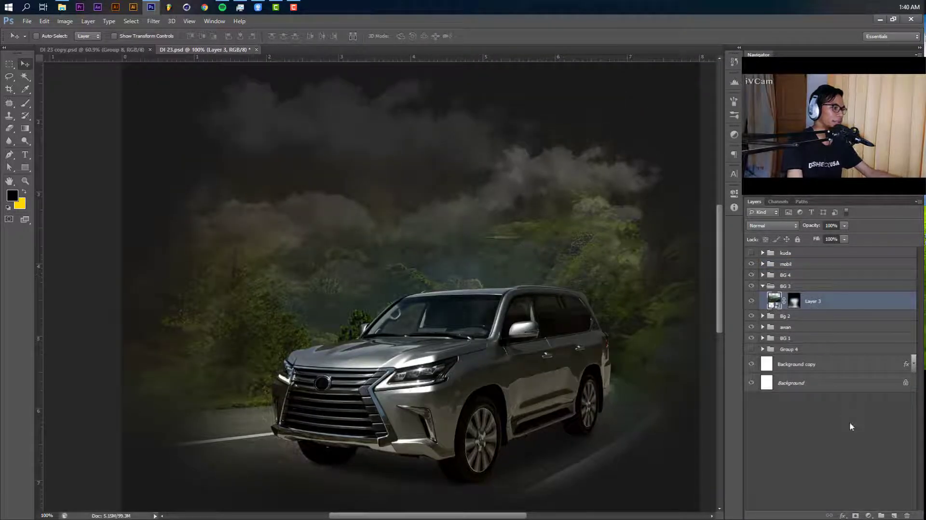
pyautogui.click(873, 514)
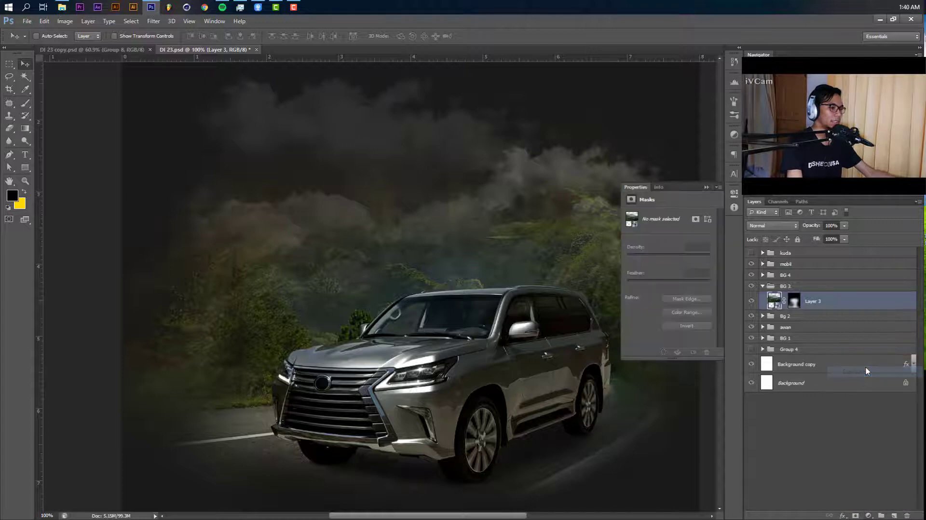
pyautogui.click(865, 366)
pyautogui.click(866, 515)
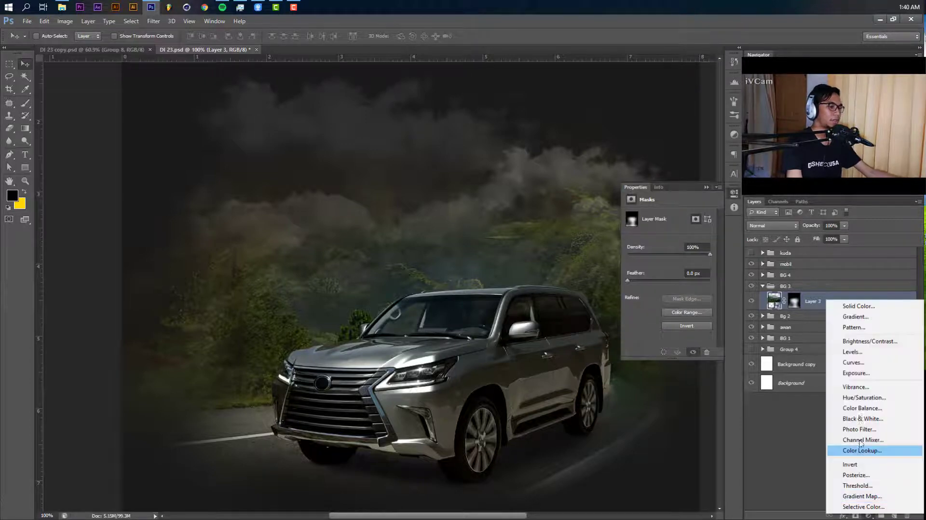
pyautogui.click(852, 363)
pyautogui.keyDown('alt'); pyautogui.click(785, 311); pyautogui.keyUp('alt')
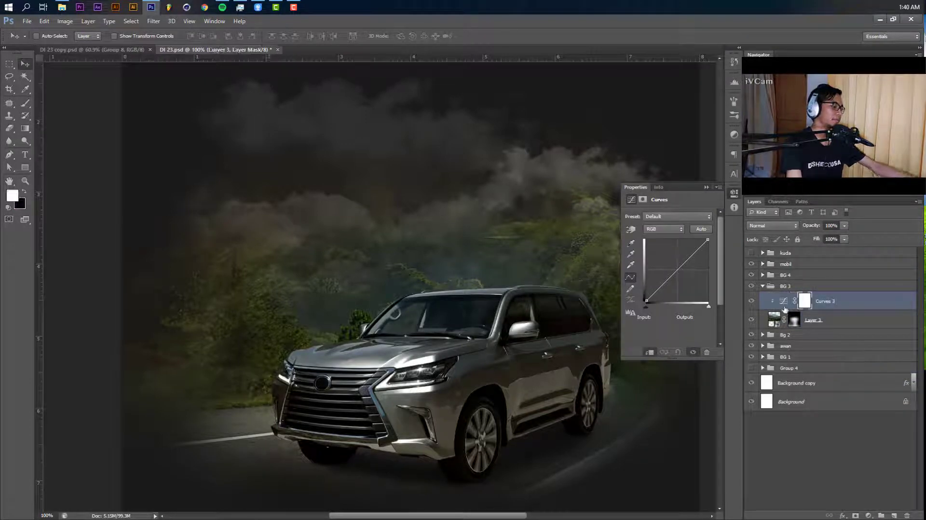
# Shape the BG 3 curve with points at input 60, output 56; input 113, output 127; and input 193, output 167.
pyautogui.click(676, 272)
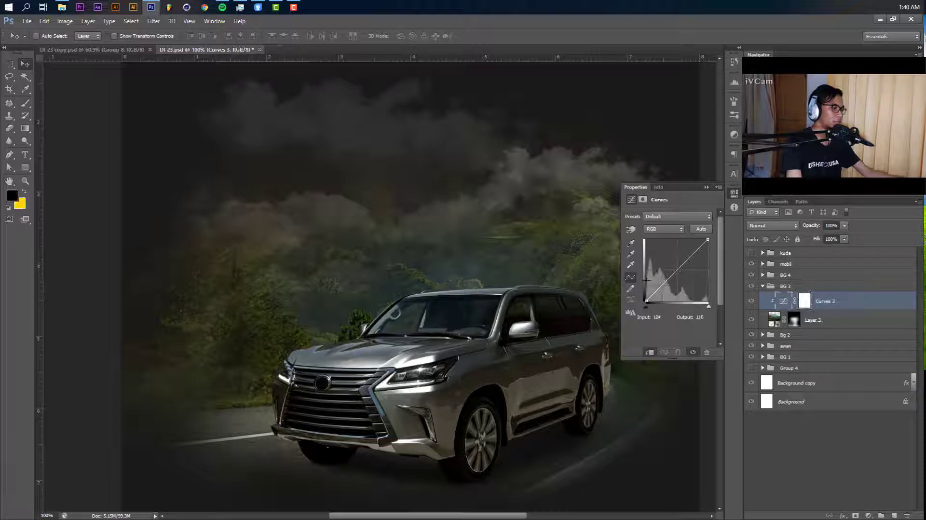
pyautogui.moveTo(386, 318); pyautogui.dragTo(346, 325)
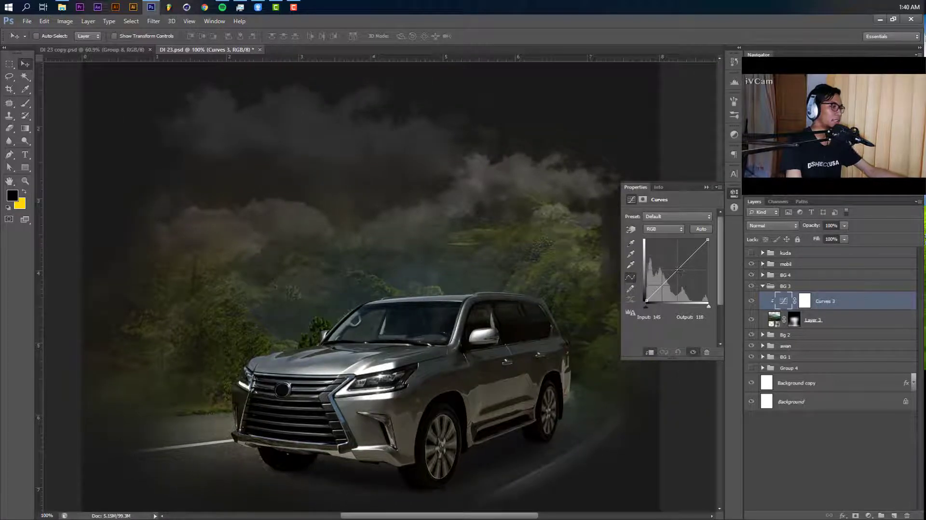
pyautogui.moveTo(679, 271); pyautogui.dragTo(696, 262)
pyautogui.click(694, 253)
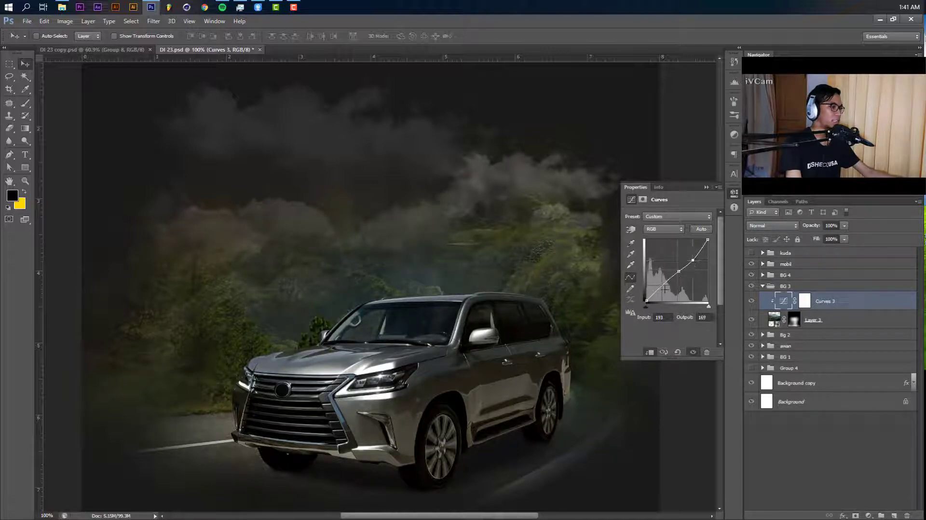
pyautogui.moveTo(661, 287); pyautogui.dragTo(661, 288)
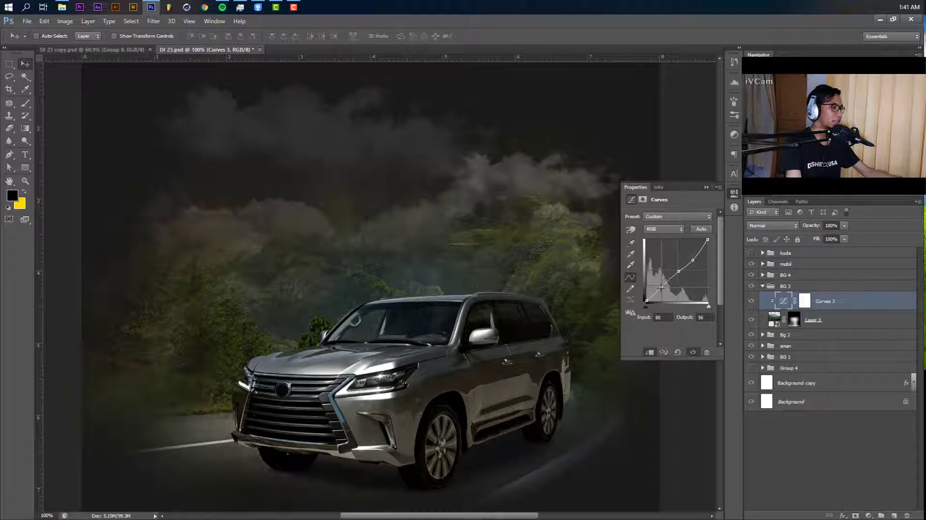
pyautogui.moveTo(677, 271); pyautogui.dragTo(674, 271)
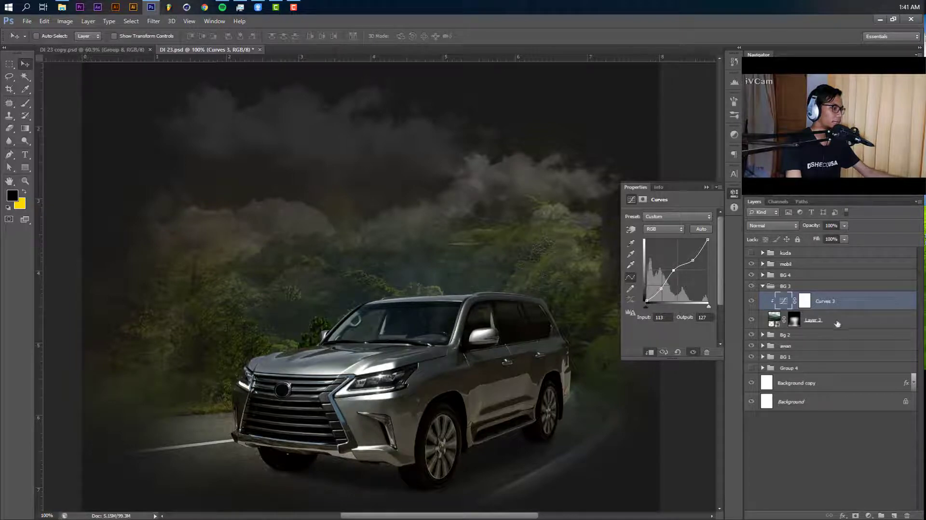
# Add a clipped Brightness/Contrast adjustment directly above Layer 3 in BG 3, with brightness -5 and contrast 5.
pyautogui.click(837, 321)
pyautogui.click(868, 515)
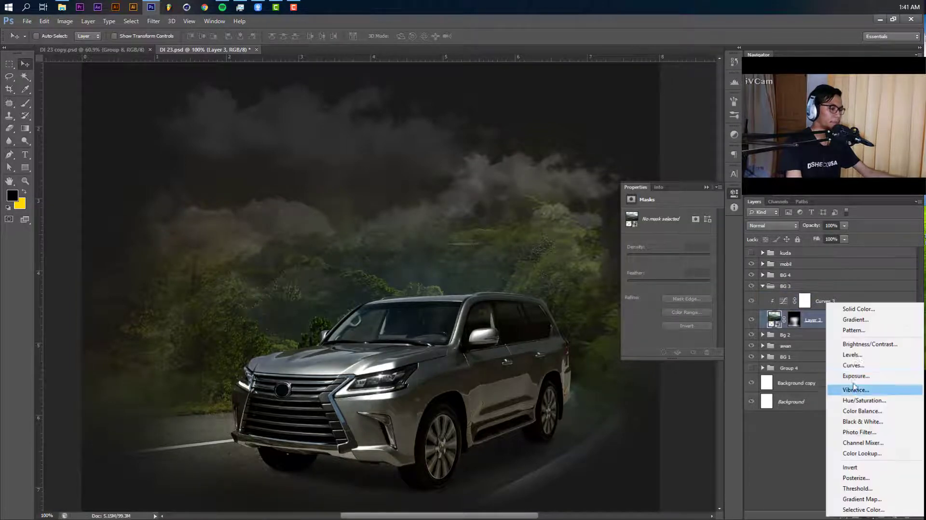
pyautogui.click(863, 344)
pyautogui.moveTo(669, 244); pyautogui.dragTo(673, 261)
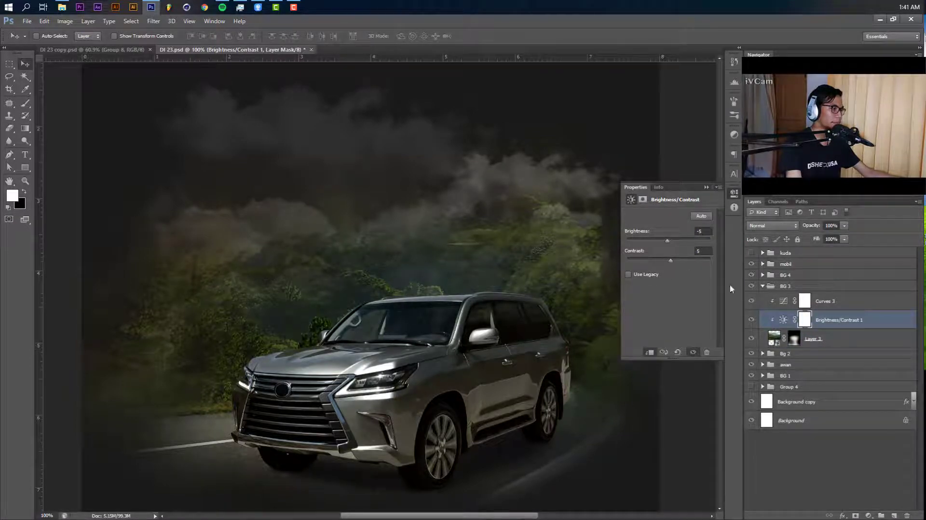
# Add a clipped Color Balance adjustment directly above Layer 3 in BG 3, shifting the midtones slightly toward yellow.
pyautogui.click(819, 338)
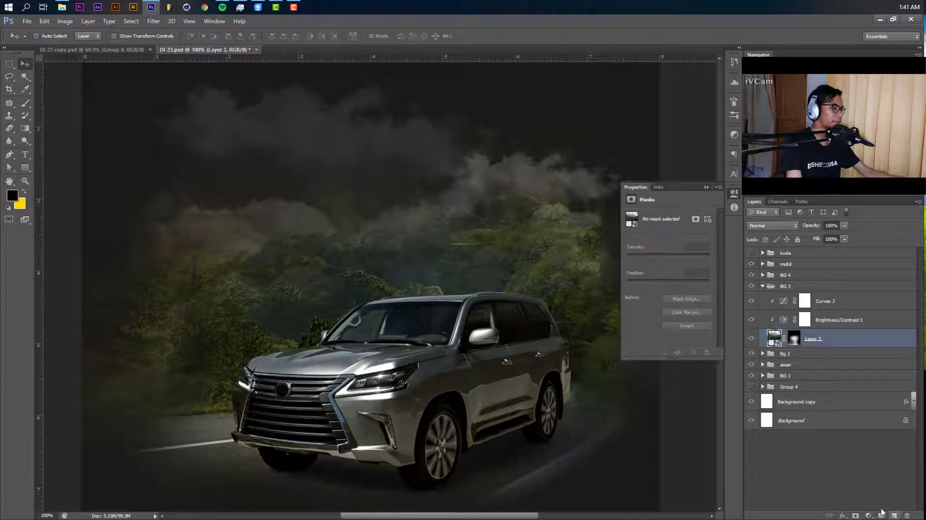
pyautogui.click(868, 515)
pyautogui.click(858, 409)
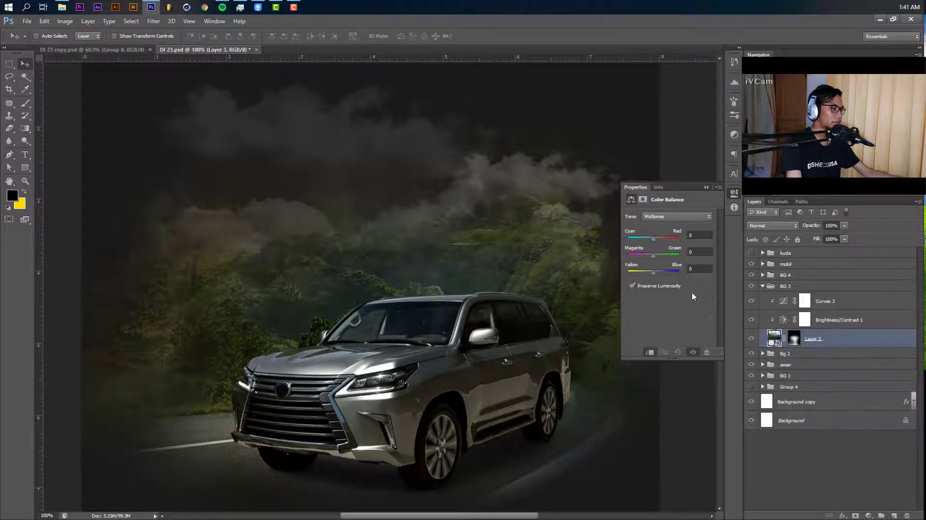
pyautogui.moveTo(654, 271); pyautogui.dragTo(653, 276)
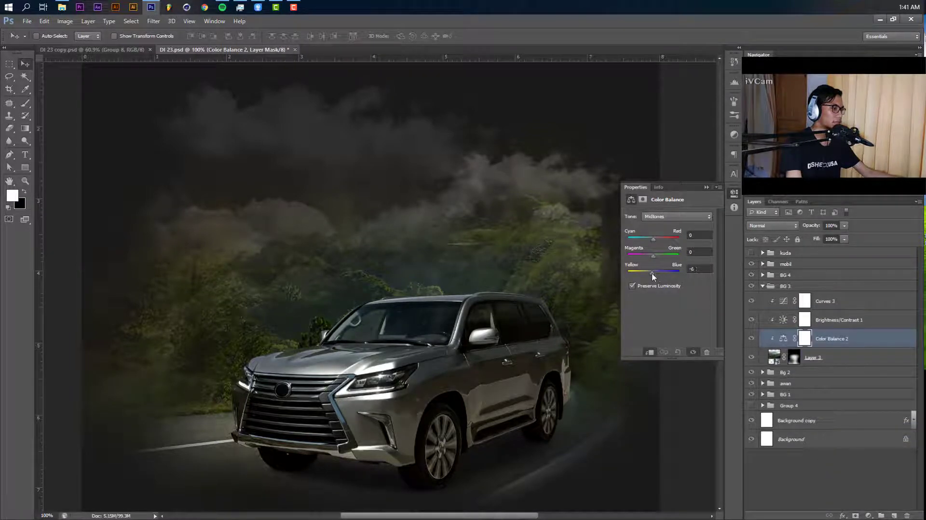
pyautogui.moveTo(655, 239); pyautogui.dragTo(659, 258)
pyautogui.click(703, 187)
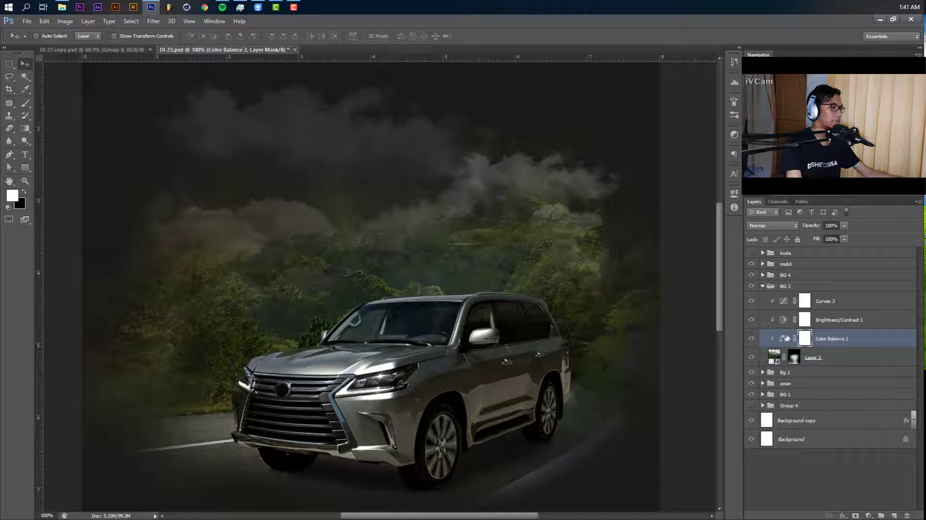
# Collapse BG 3, expand BG 4, and add a clipped Curves adjustment above its shutterstock_708191800 layer.
pyautogui.click(762, 286)
pyautogui.click(762, 275)
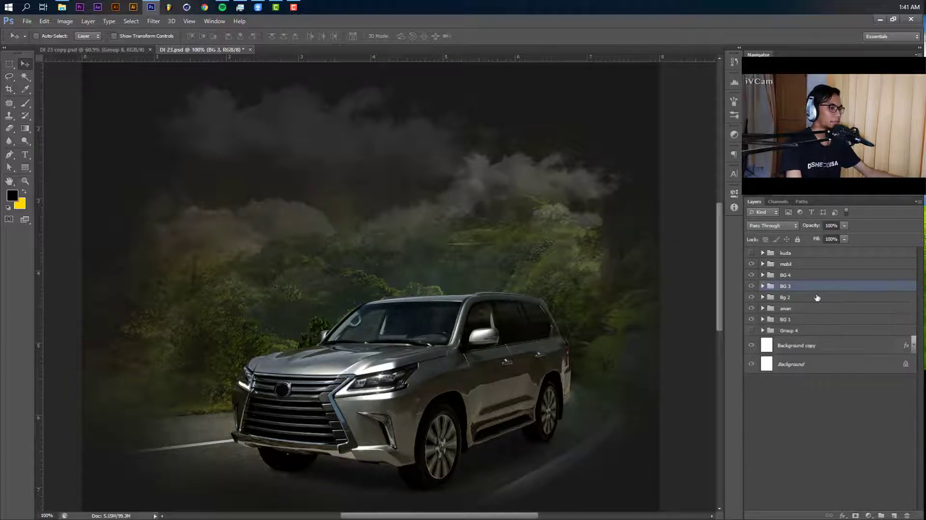
pyautogui.click(818, 292)
pyautogui.click(868, 514)
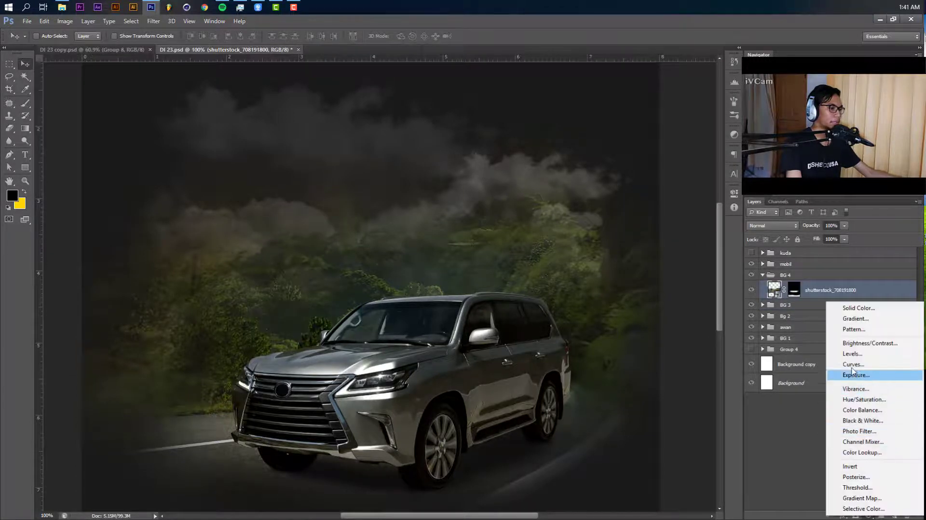
pyautogui.click(830, 358)
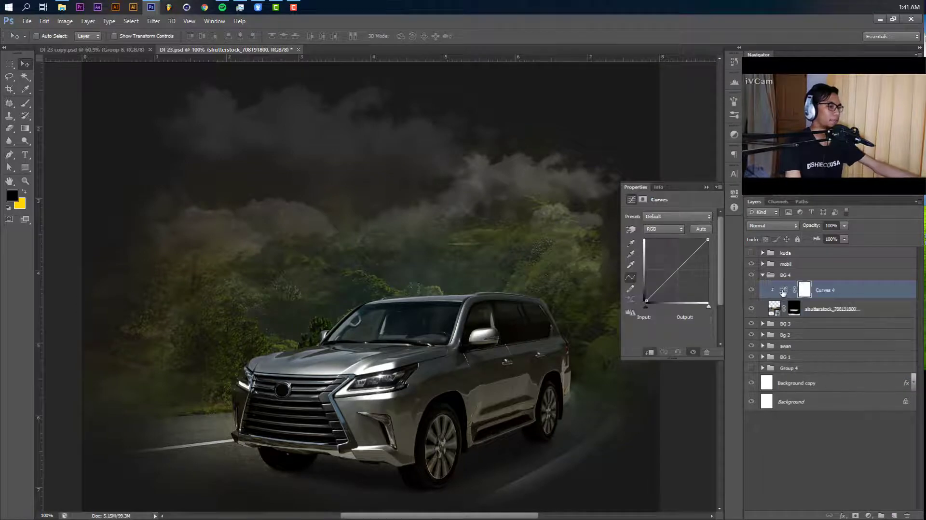
pyautogui.keyDown('alt'); pyautogui.click(770, 307); pyautogui.keyUp('alt')
# Shape the BG 4 curve with a lowered midpoint and points at input 62, output 40 and input 187, output 173.
pyautogui.moveTo(675, 272); pyautogui.dragTo(693, 262)
pyautogui.click(693, 261)
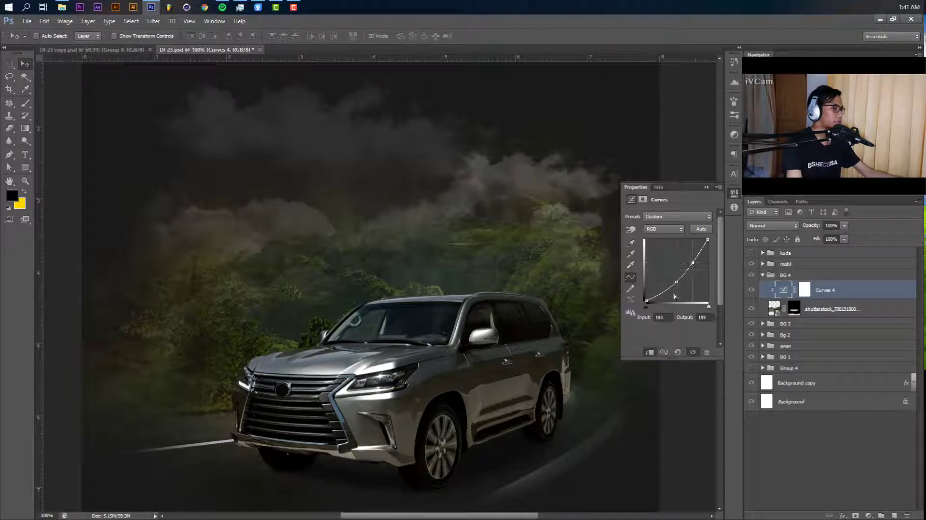
pyautogui.moveTo(662, 290); pyautogui.dragTo(661, 291)
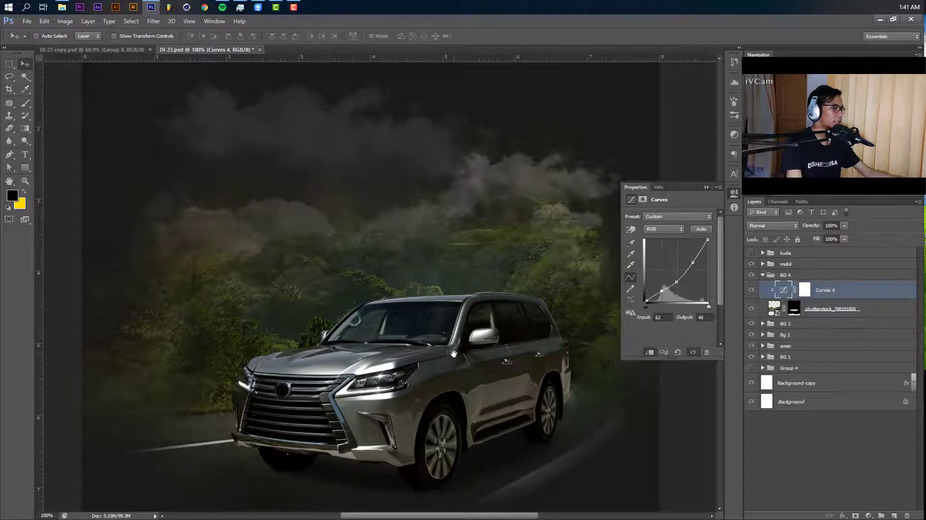
pyautogui.moveTo(453, 350); pyautogui.dragTo(458, 290)
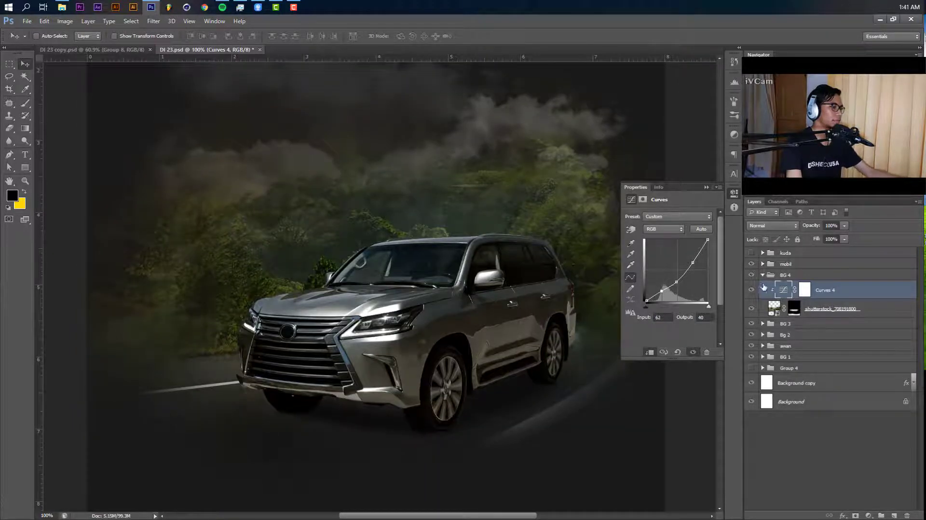
pyautogui.click(751, 276)
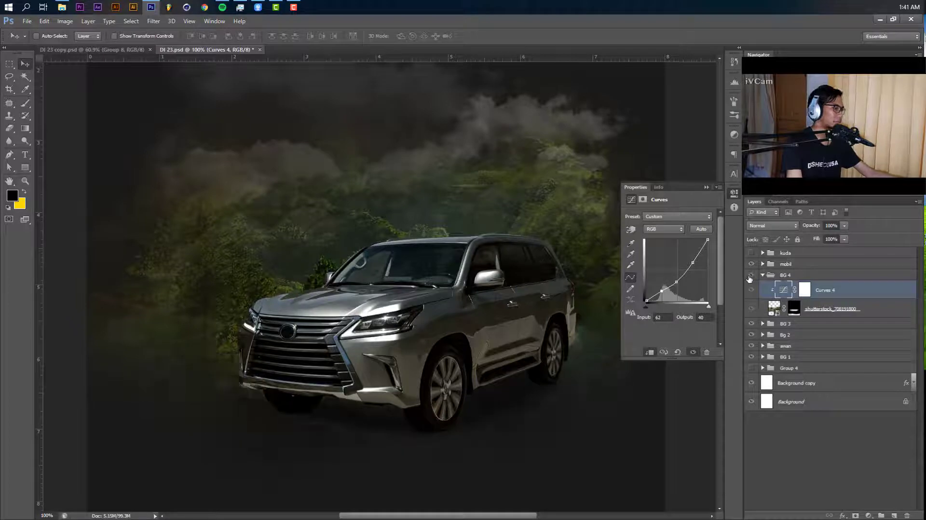
pyautogui.click(749, 277)
pyautogui.moveTo(692, 262); pyautogui.dragTo(692, 259)
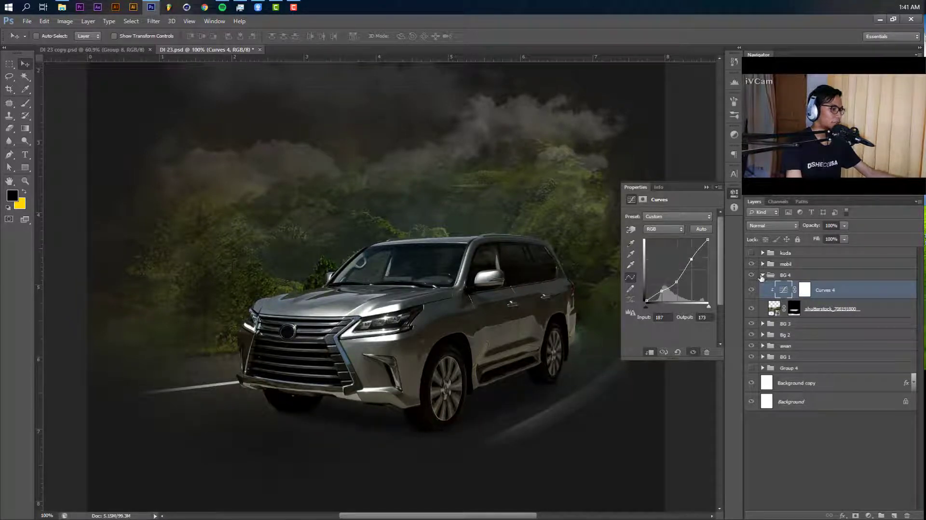
# Collapse BG 4, expand Bg 2, and add a clipped Curves adjustment above the nature-forest-waves-trees-2438 layer.
pyautogui.click(762, 276)
pyautogui.click(763, 298)
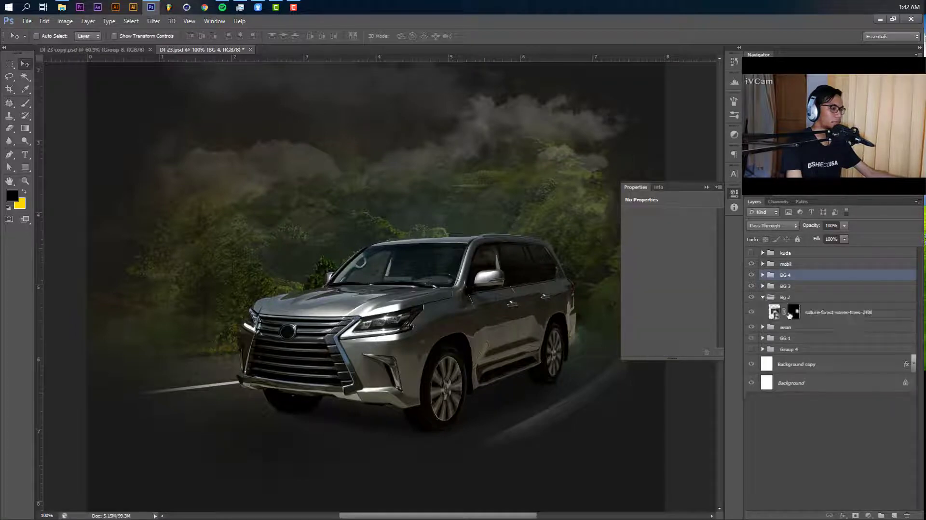
pyautogui.click(820, 315)
pyautogui.click(867, 516)
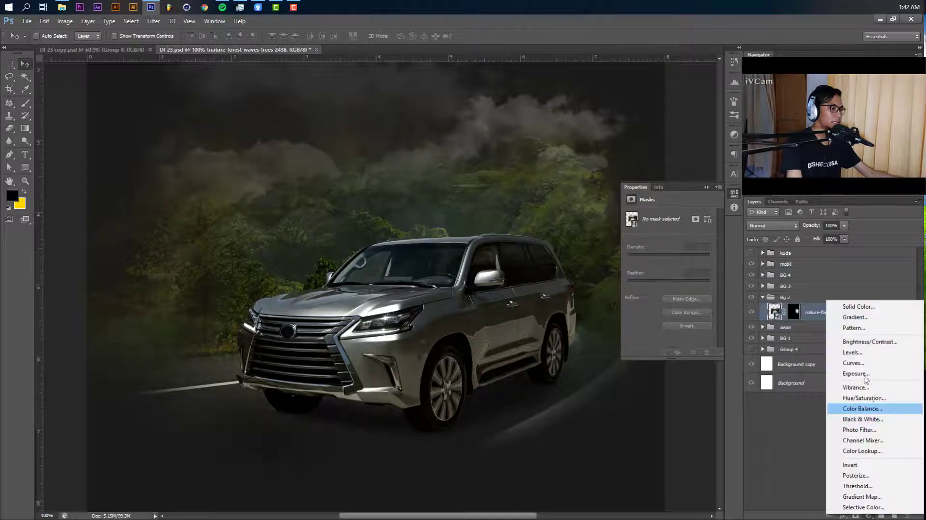
pyautogui.click(853, 357)
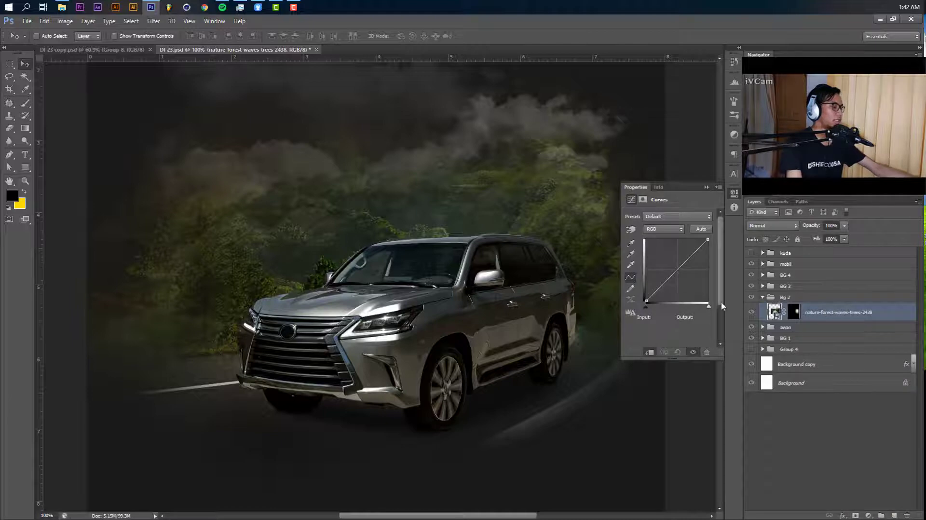
pyautogui.click(751, 330)
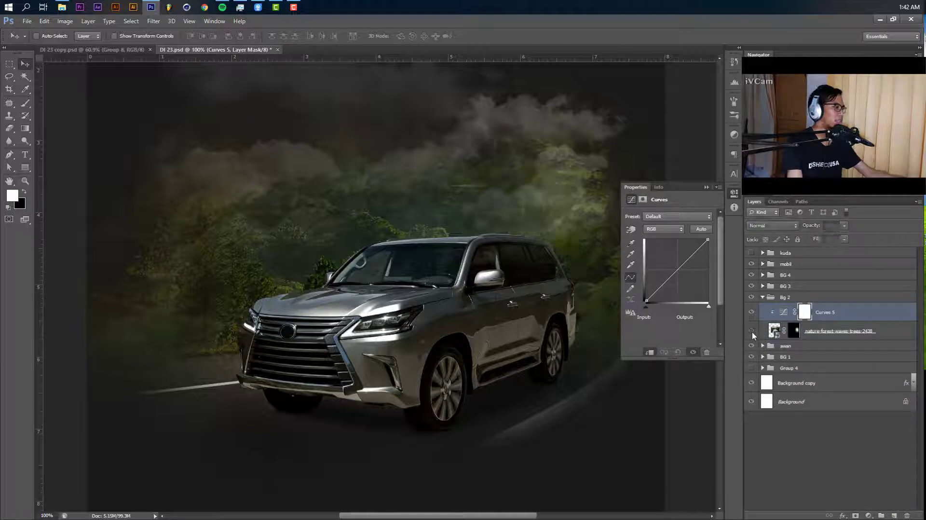
pyautogui.hotkey('alt', '[')
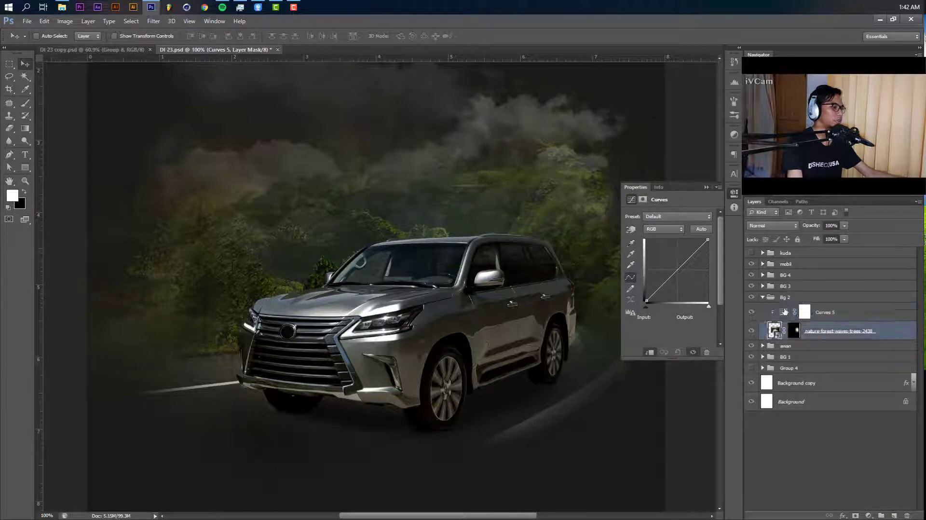
# Shape the Bg 2 curve into an S with a midpoint at input 117, output 115, darker shadows and brighter highlights.
pyautogui.click(785, 311)
pyautogui.moveTo(685, 288)
pyautogui.mouseDown()
pyautogui.moveTo(675, 277)
pyautogui.moveTo(694, 250)
pyautogui.moveTo(661, 292)
pyautogui.moveTo(674, 273)
pyautogui.mouseUp()
pyautogui.click(661, 288)
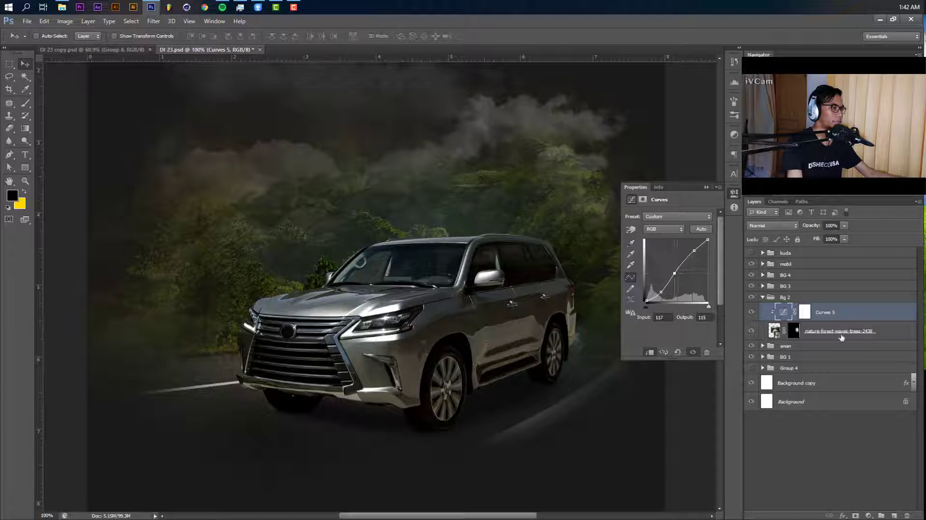
# Add a clipped Brightness/Contrast adjustment directly above the forest layer in Bg 2, with brightness about 14 and contrast -1.
pyautogui.click(842, 337)
pyautogui.click(869, 515)
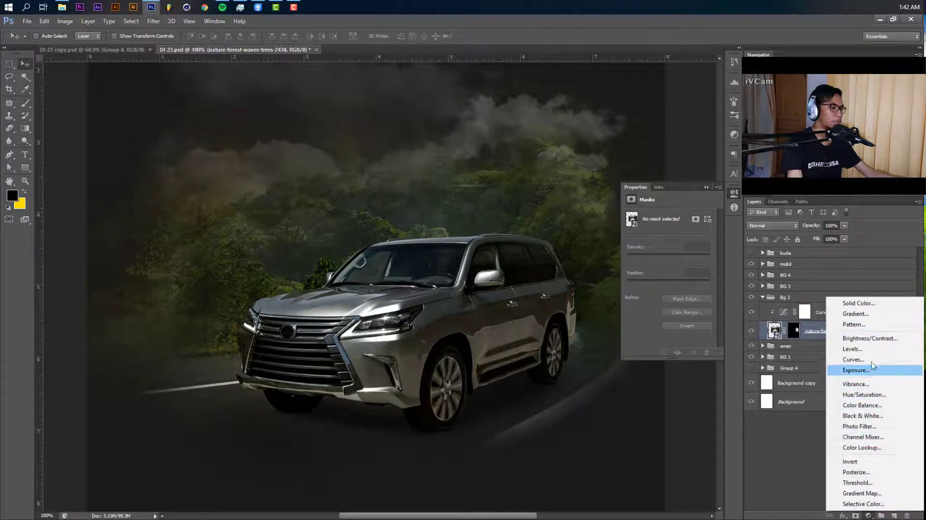
pyautogui.click(864, 338)
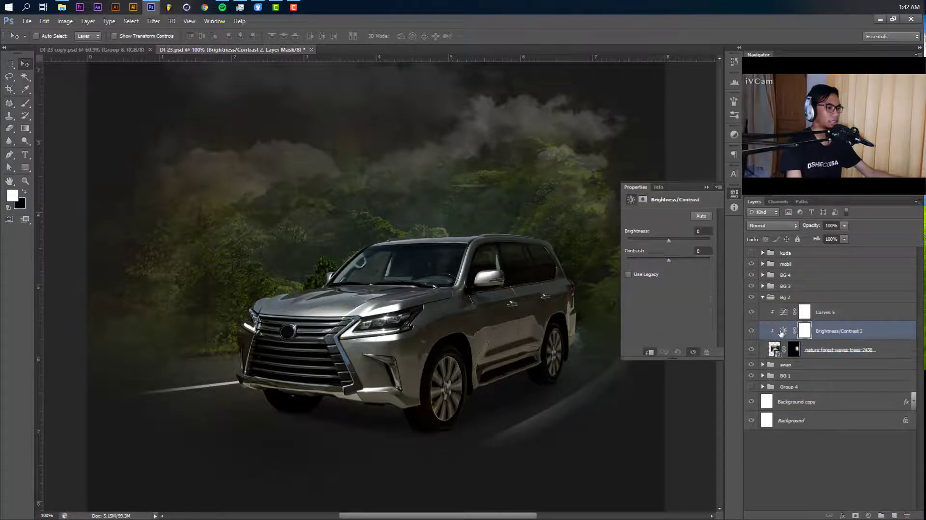
pyautogui.click(782, 332)
pyautogui.moveTo(669, 260)
pyautogui.mouseDown()
pyautogui.moveTo(680, 262)
pyautogui.moveTo(668, 261)
pyautogui.moveTo(675, 245)
pyautogui.mouseUp()
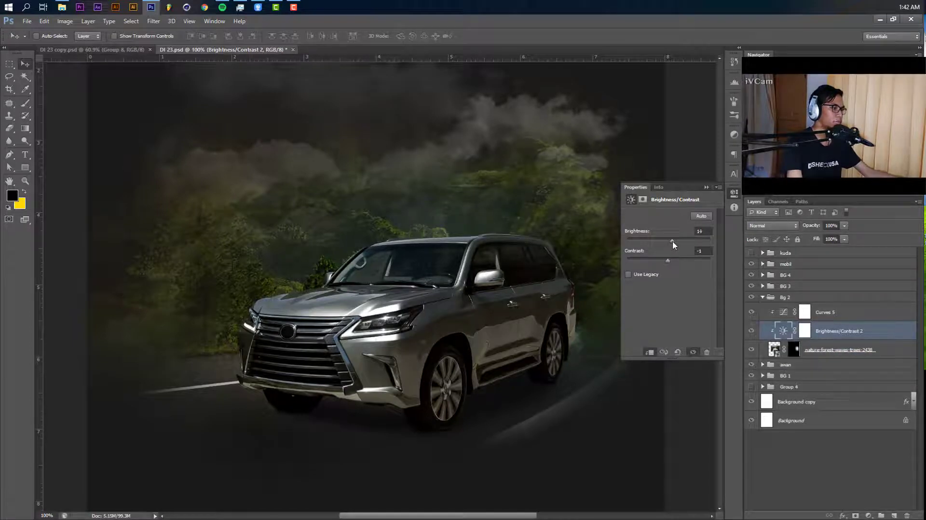
pyautogui.click(706, 187)
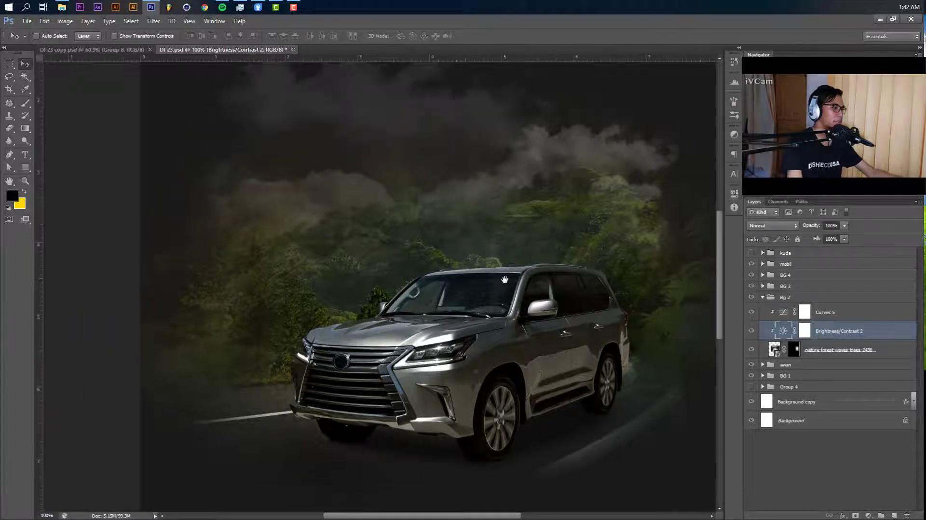
# Add a clipped Color Balance adjustment directly above the Bg 2 forest layer, with midtones at Cyan-Red -2 and Yellow-Blue -9.
pyautogui.click(843, 349)
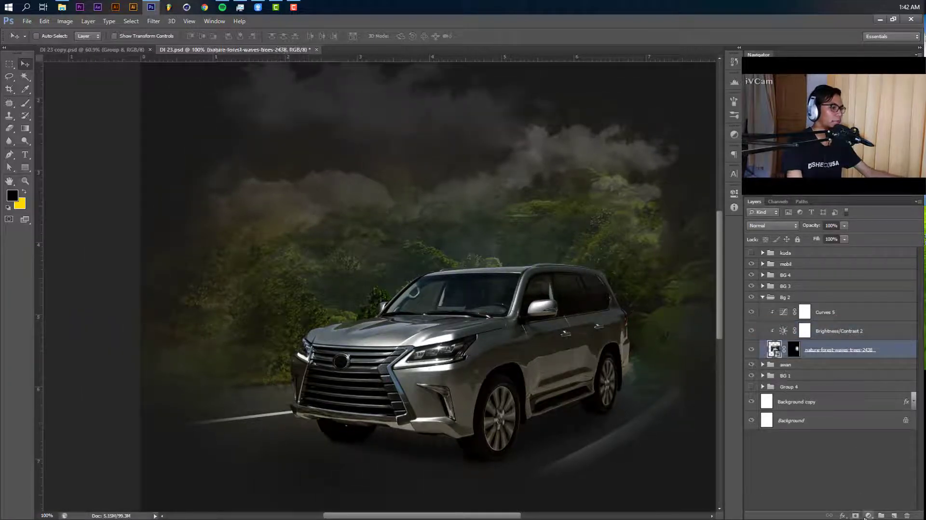
pyautogui.click(868, 515)
pyautogui.click(851, 408)
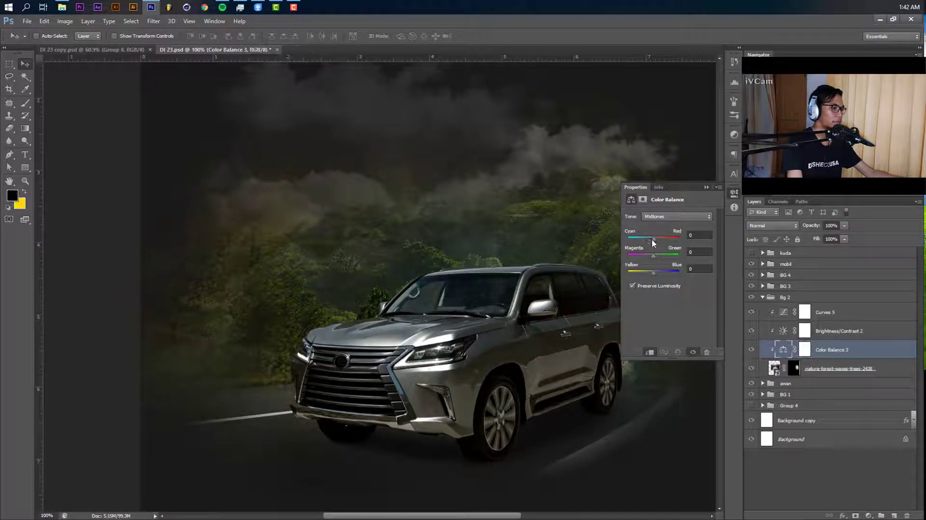
pyautogui.moveTo(654, 240); pyautogui.dragTo(603, 236)
pyautogui.moveTo(652, 270); pyautogui.dragTo(652, 272)
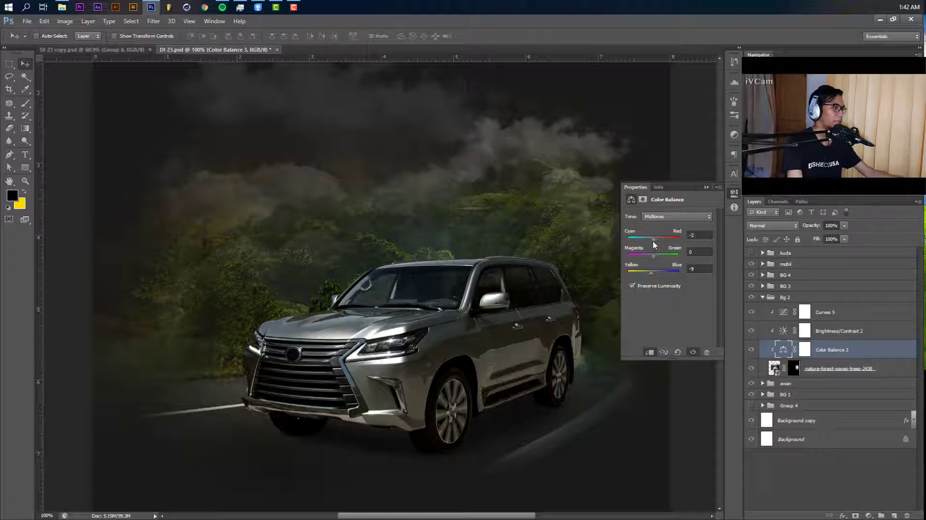
# Set the shadows of the Bg 2 Color Balance to Magenta-Green -2 and Yellow-Blue -24.
pyautogui.click(664, 217)
pyautogui.click(662, 226)
pyautogui.moveTo(653, 273); pyautogui.dragTo(648, 274)
pyautogui.moveTo(666, 244)
pyautogui.mouseDown()
pyautogui.moveTo(650, 241)
pyautogui.moveTo(653, 255)
pyautogui.mouseUp()
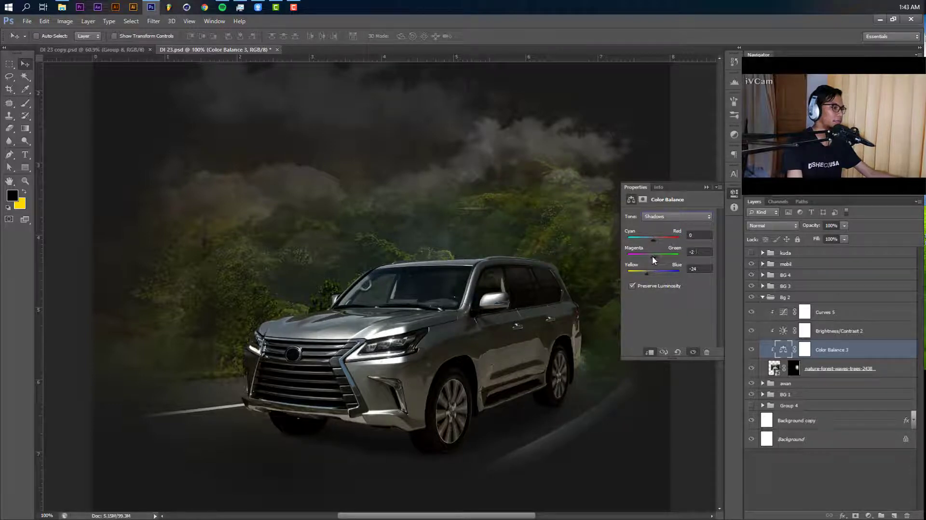
# Set the highlights of the Bg 2 Color Balance to about -20 on the Yellow-Blue range.
pyautogui.click(662, 217)
pyautogui.click(660, 241)
pyautogui.moveTo(654, 275); pyautogui.dragTo(649, 275)
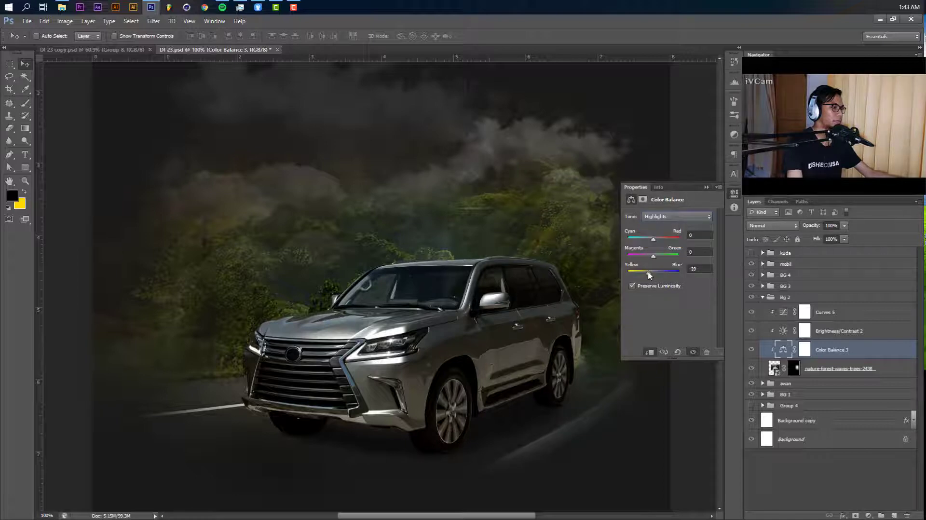
pyautogui.click(706, 187)
# Collapse the Bg 2 group, lower the awan cloud group's opacity to 65%, and collapse that group.
pyautogui.moveTo(548, 153); pyautogui.dragTo(580, 193)
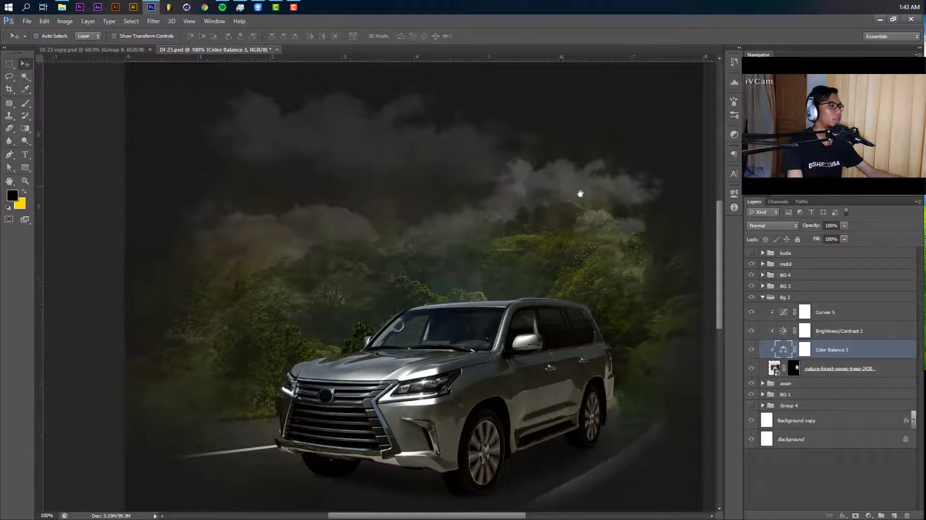
pyautogui.keyDown('ctrl'); pyautogui.click(580, 194); pyautogui.keyUp('ctrl')
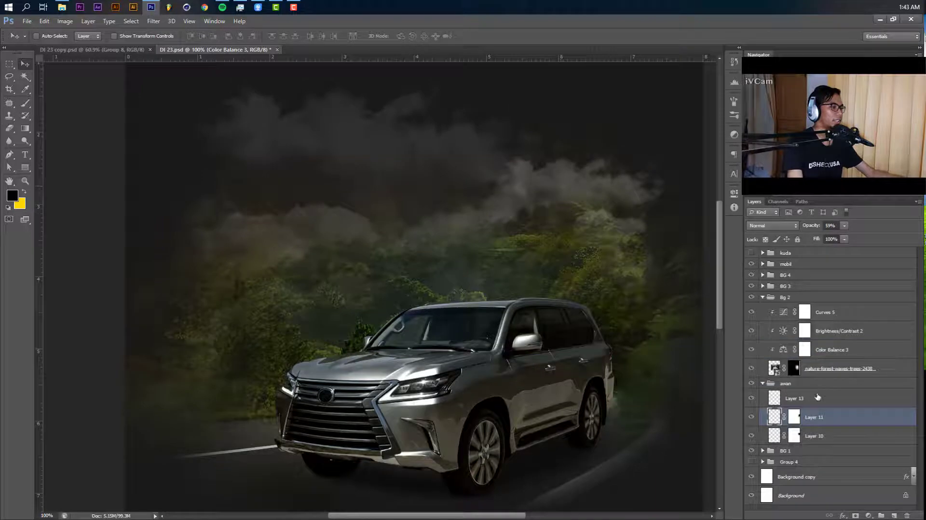
pyautogui.click(763, 297)
pyautogui.moveTo(844, 225); pyautogui.dragTo(828, 241)
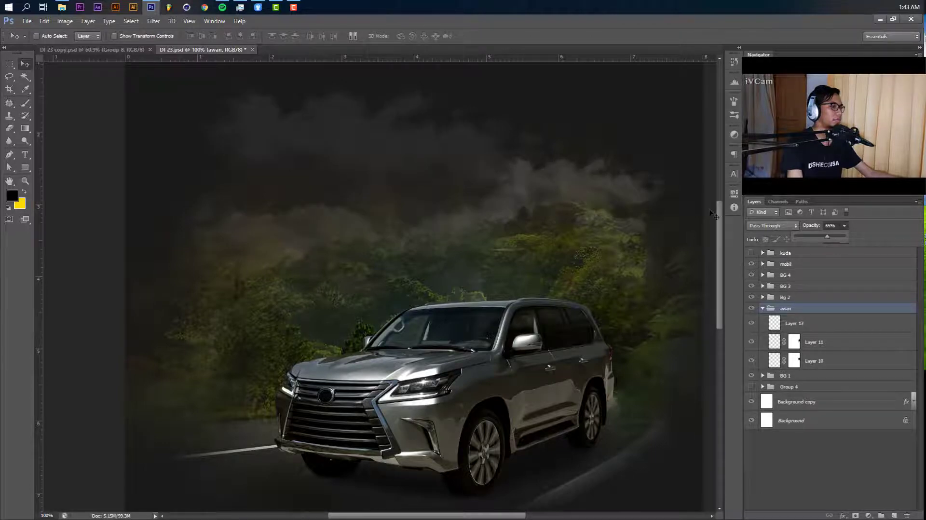
pyautogui.moveTo(589, 385); pyautogui.dragTo(607, 305)
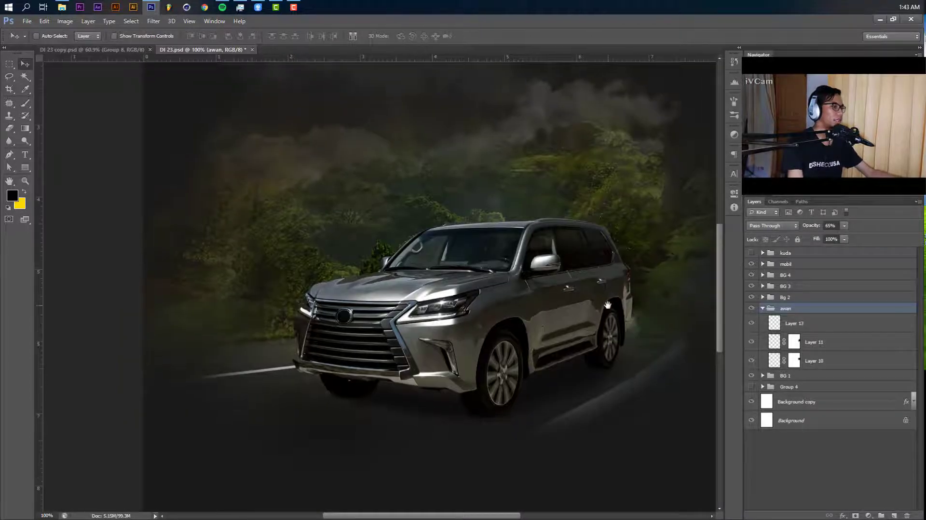
pyautogui.moveTo(398, 349); pyautogui.dragTo(380, 387)
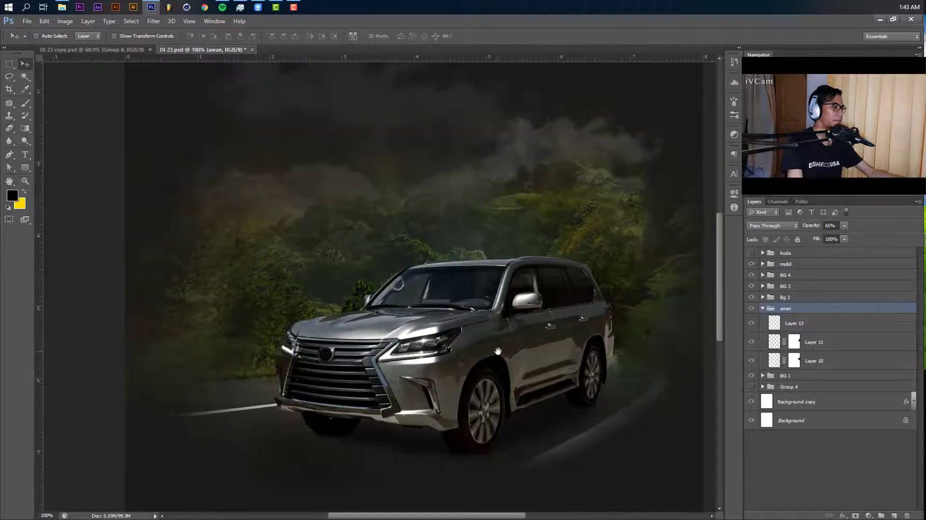
pyautogui.click(765, 309)
# Expand Group 4 and turn on its visibility to show the texture layers across the composite.
pyautogui.hotkey('ctrl', '-')
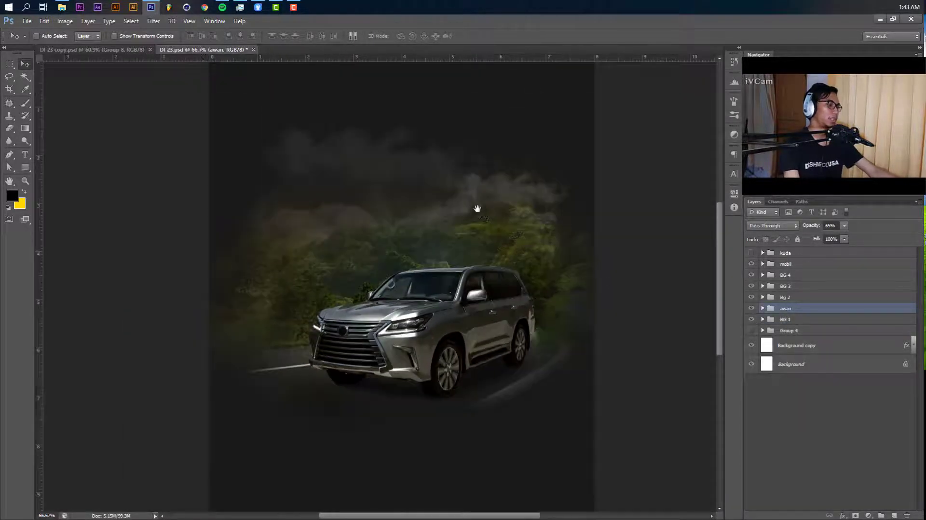
pyautogui.moveTo(475, 206); pyautogui.dragTo(502, 265)
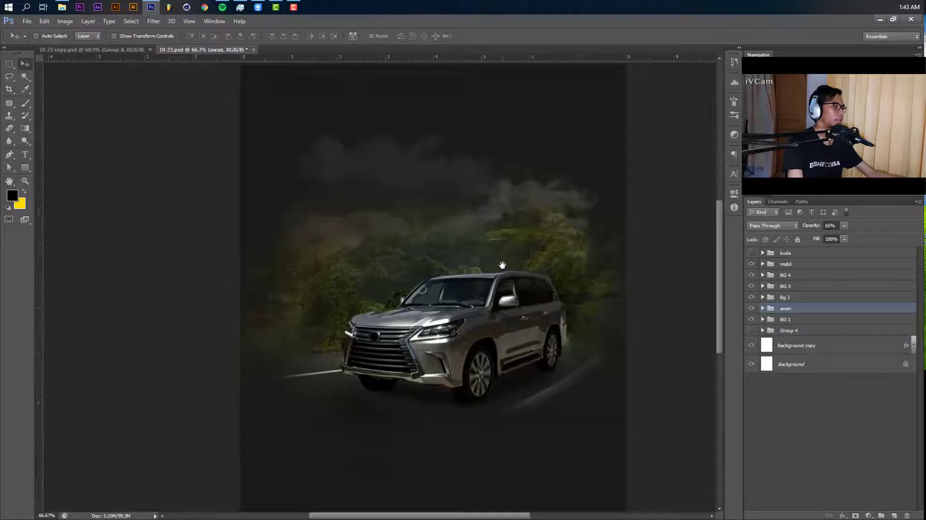
pyautogui.click(762, 331)
pyautogui.click(754, 332)
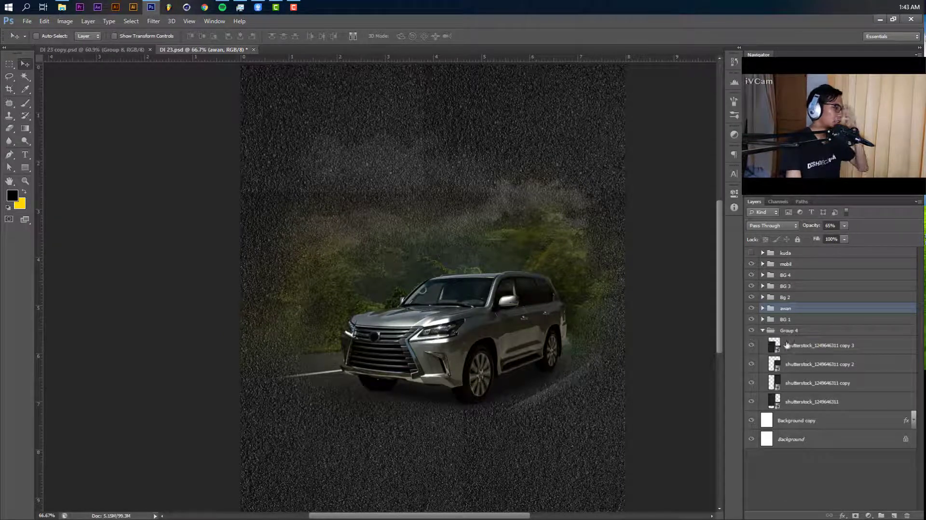
# Collapse Group 4, compare blend modes on it, and settle on Soft Light.
pyautogui.click(762, 334)
pyautogui.click(762, 332)
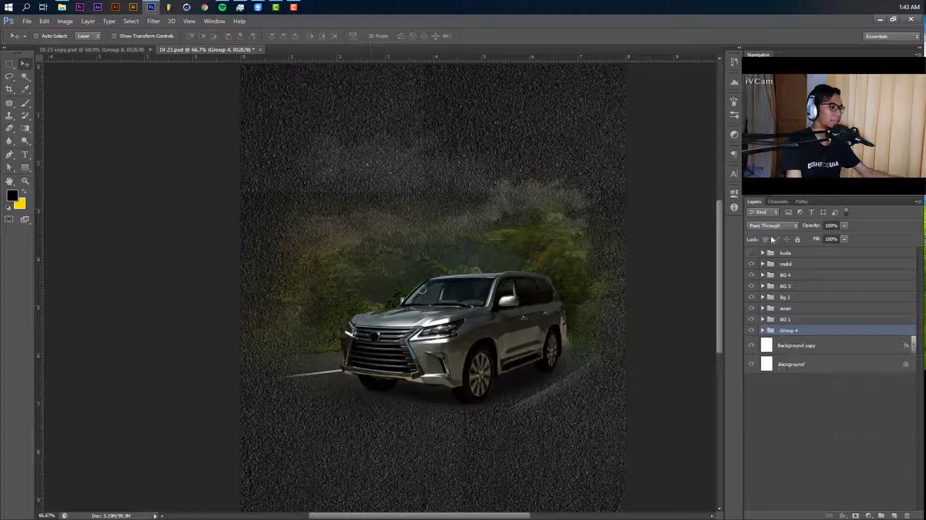
pyautogui.click(778, 227)
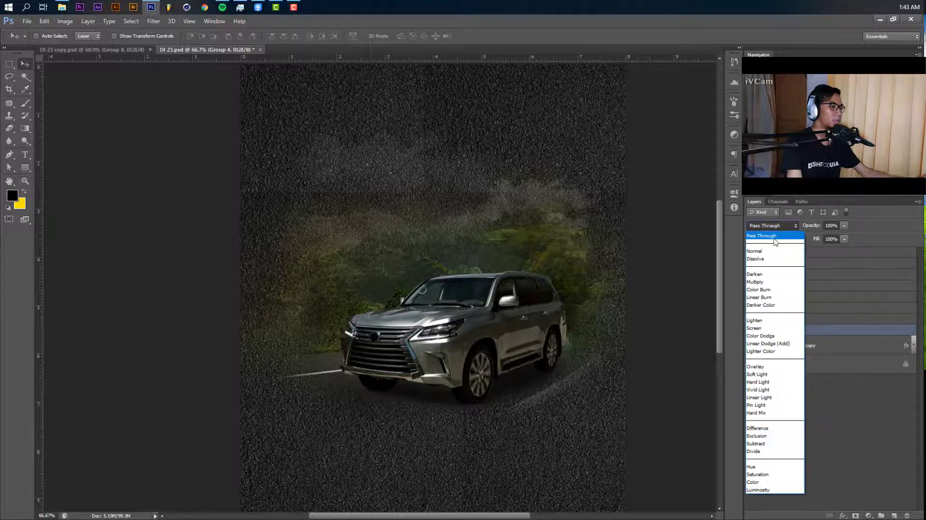
pyautogui.click(772, 258)
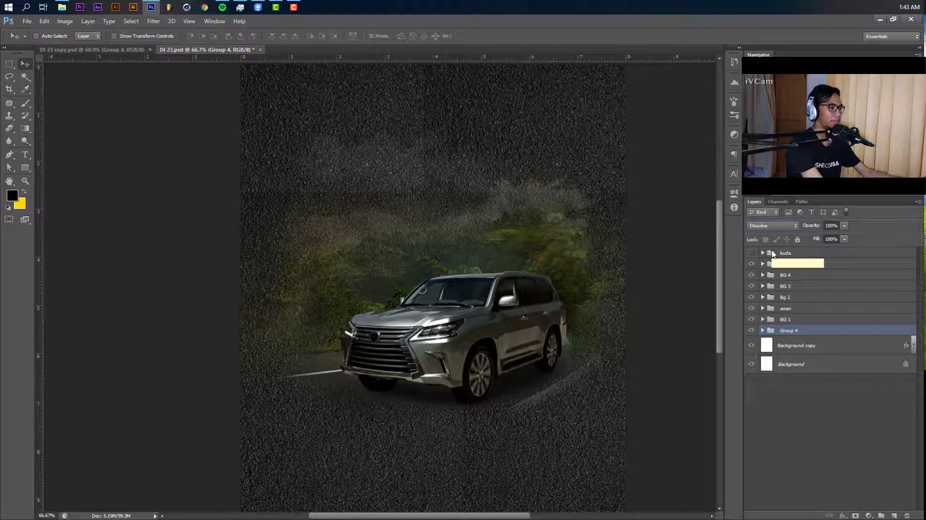
pyautogui.press('Down')
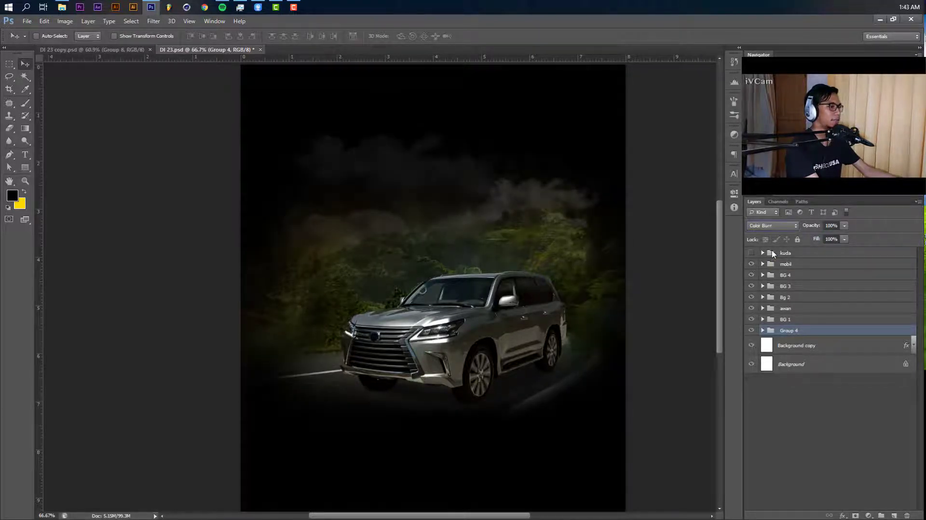
pyautogui.press('Down')
pyautogui.press('Down')
pyautogui.press('Down')
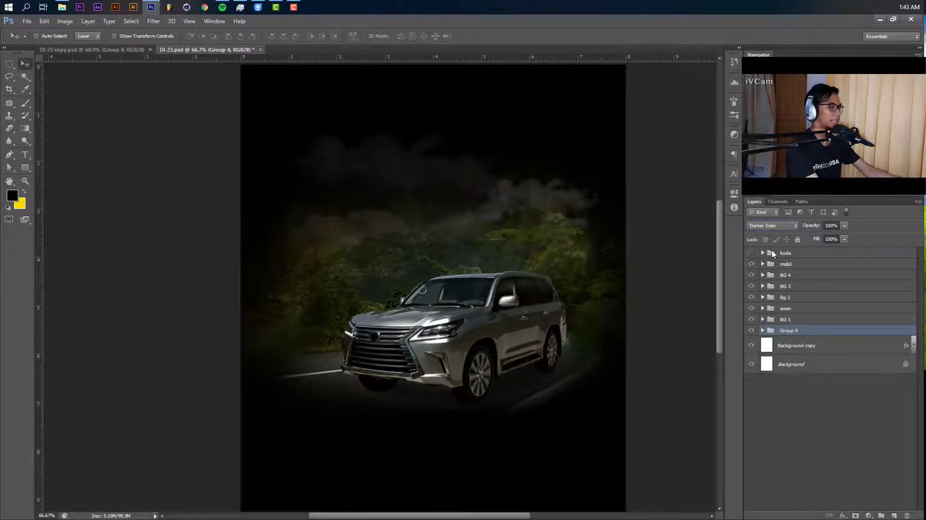
pyautogui.press('Down')
pyautogui.press('Down')
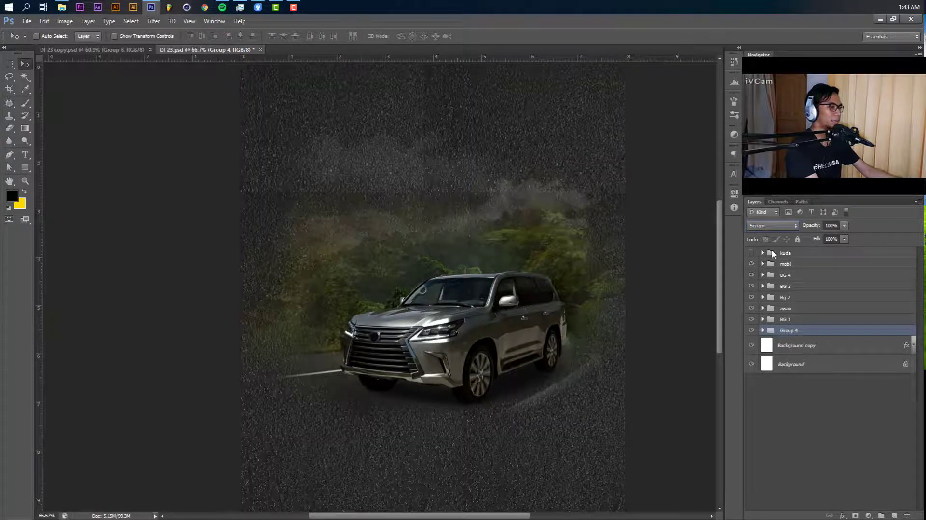
pyautogui.press('Down')
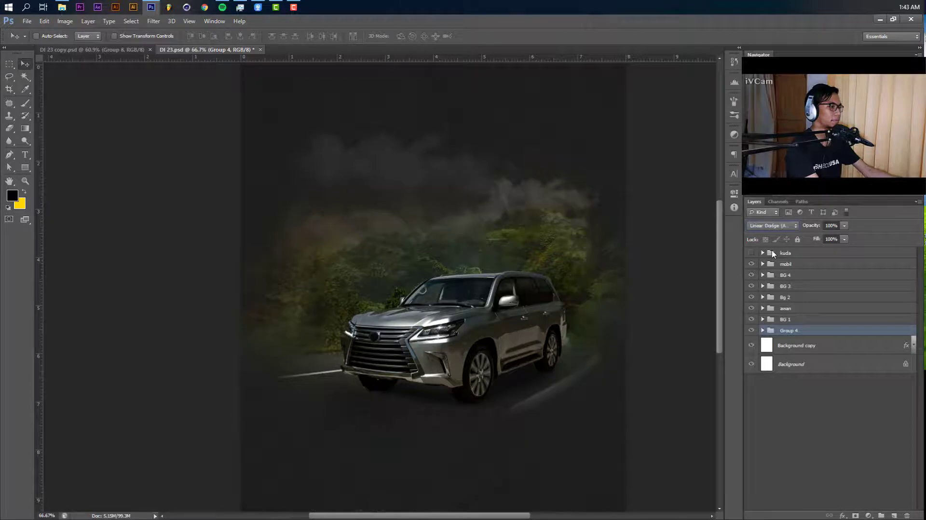
pyautogui.press('Up')
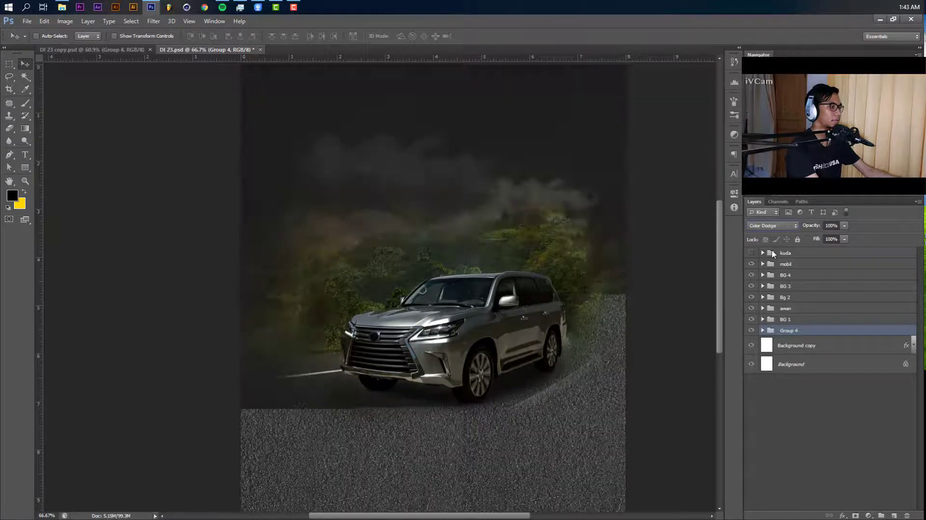
pyautogui.press('Down')
pyautogui.press('Down')
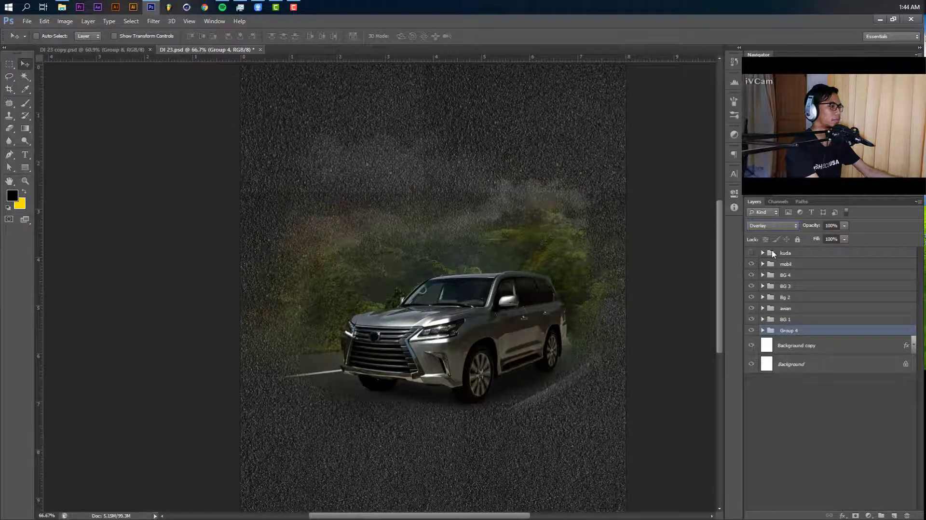
pyautogui.press('Down')
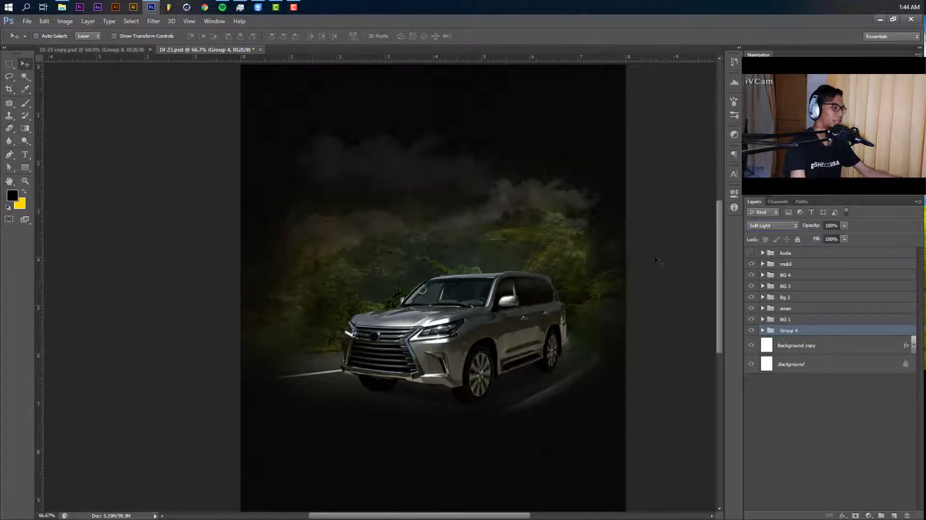
# Rename Group 4 as texture.
pyautogui.doubleClick(797, 331)
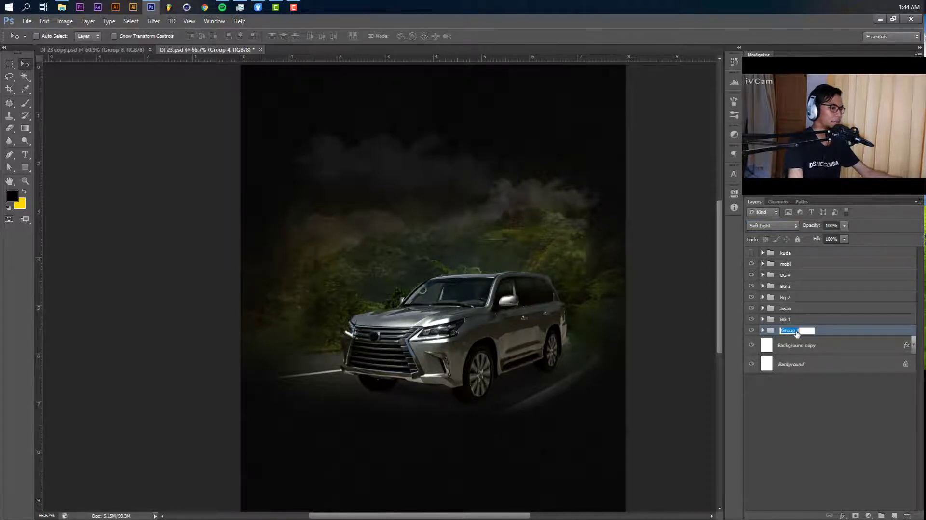
pyautogui.write('sc')
pyautogui.press('BackSpace')
pyautogui.press('BackSpace')
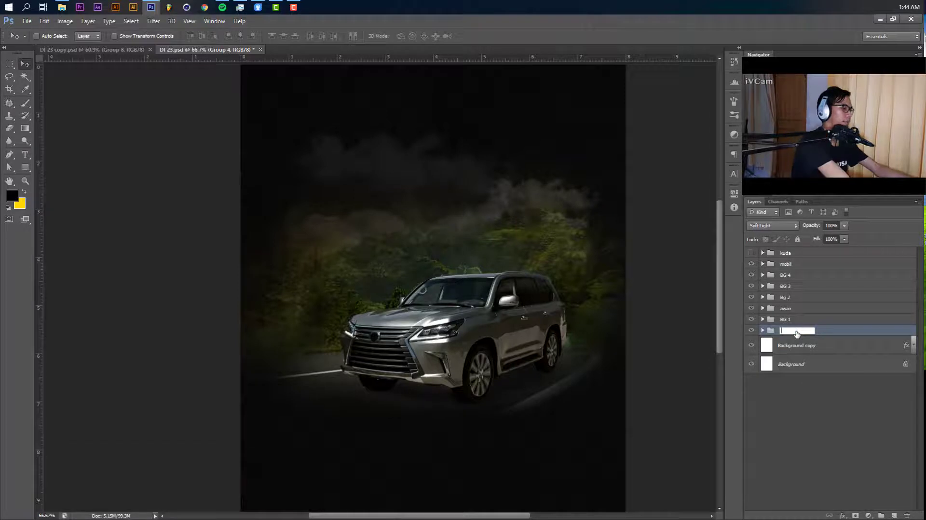
pyautogui.write('texture')
pyautogui.press('Return')
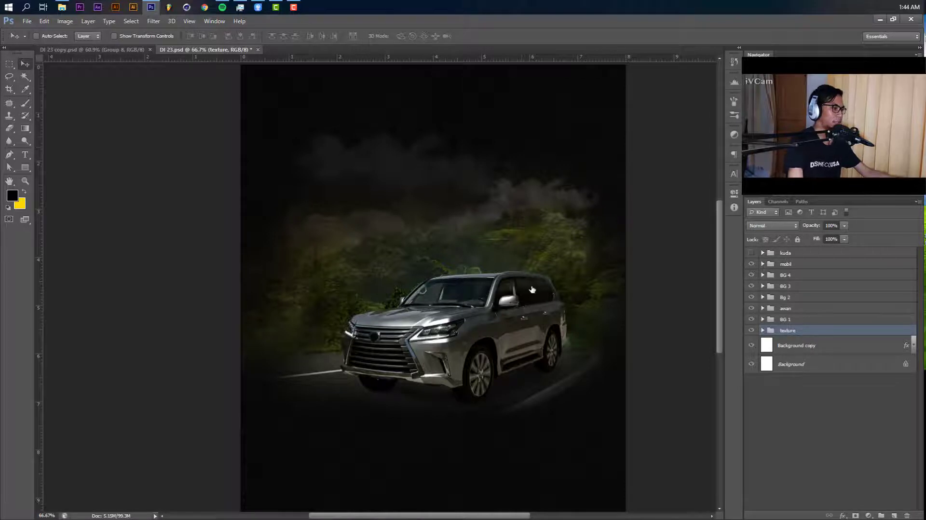
# Add a new layer directly beneath the texture group and choose a pale yellow foreground colour for the brush.
pyautogui.click(812, 342)
pyautogui.hotkey('ctrl', 'shift', 'alt', 'n')
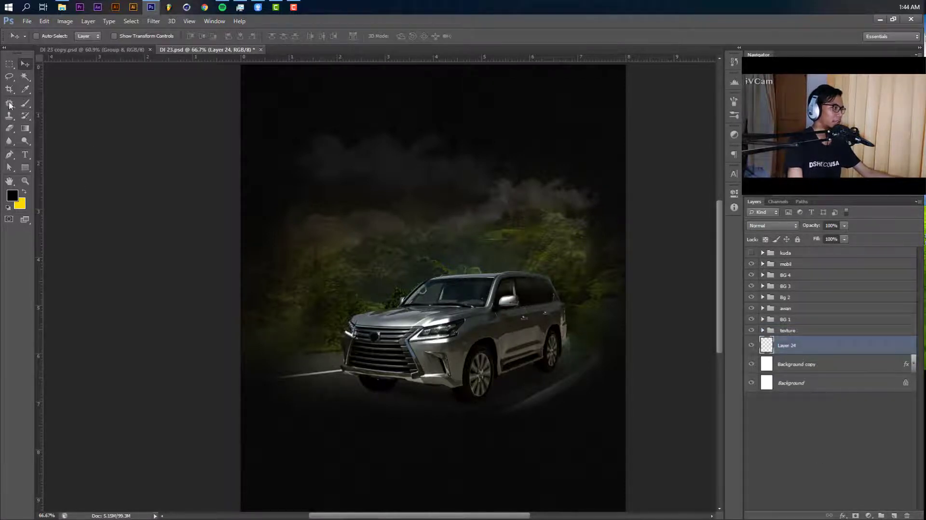
pyautogui.click(25, 103)
pyautogui.click(24, 191)
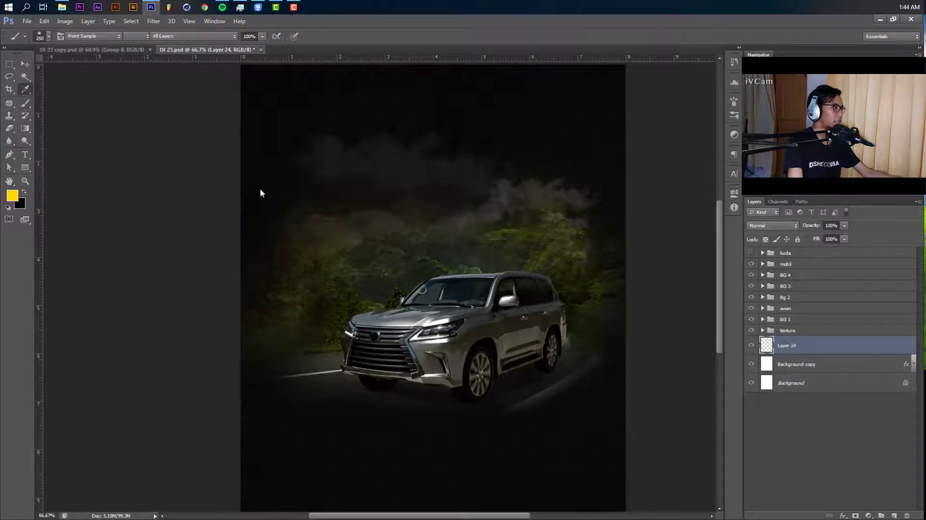
pyautogui.click(12, 195)
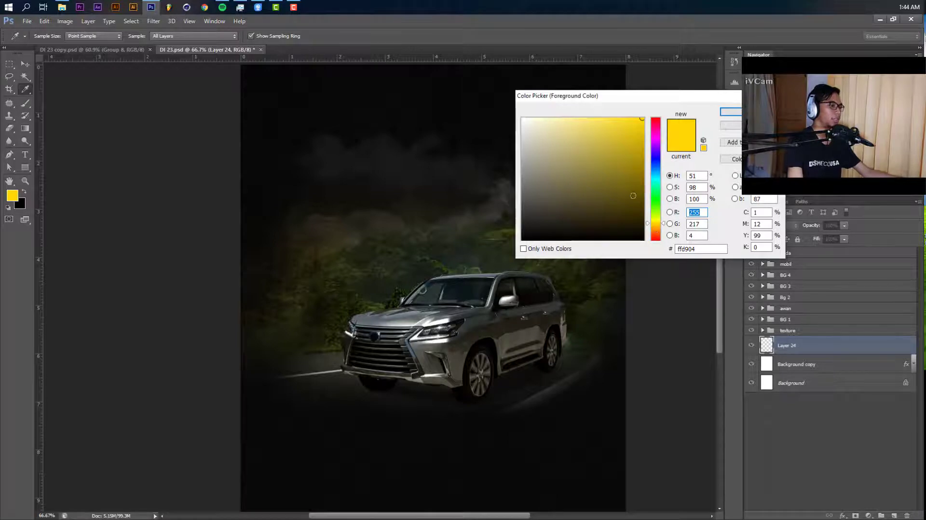
pyautogui.moveTo(654, 222); pyautogui.dragTo(653, 219)
pyautogui.moveTo(570, 142); pyautogui.dragTo(578, 130)
pyautogui.press('b')
pyautogui.click(731, 111)
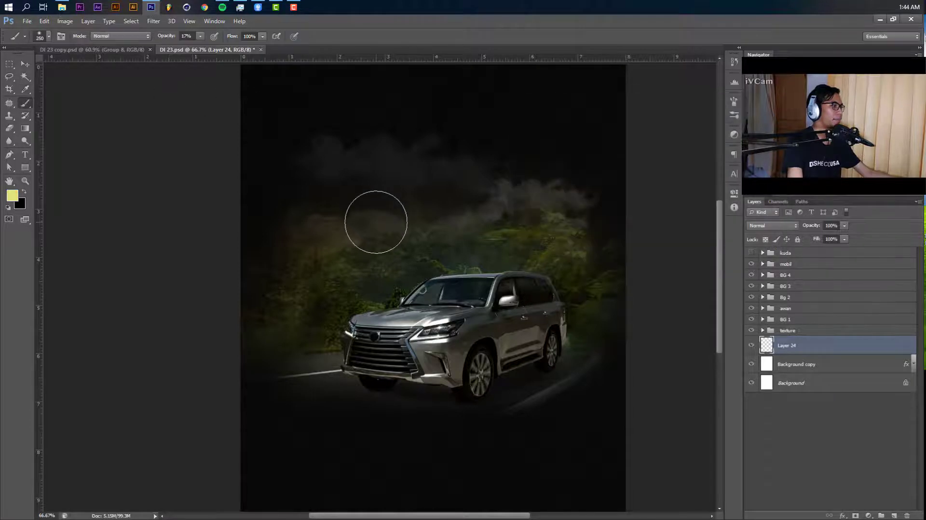
# Enlarge the brush to 1200 px and paint a soft pale yellow glow behind the car on the new layer.
pyautogui.press(']')
pyautogui.press(']')
pyautogui.press(']')
pyautogui.press(']')
pyautogui.press(']')
pyautogui.press(']')
pyautogui.press(']')
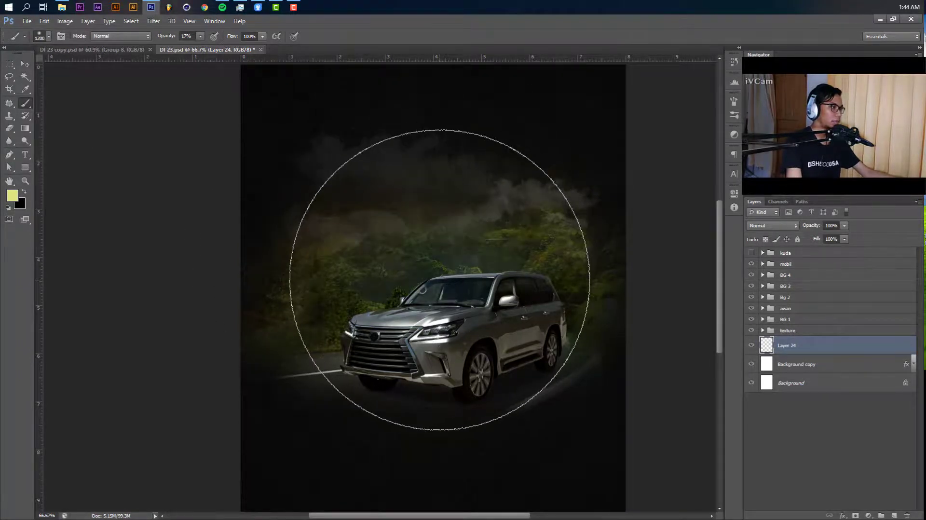
pyautogui.moveTo(439, 280); pyautogui.dragTo(341, 337)
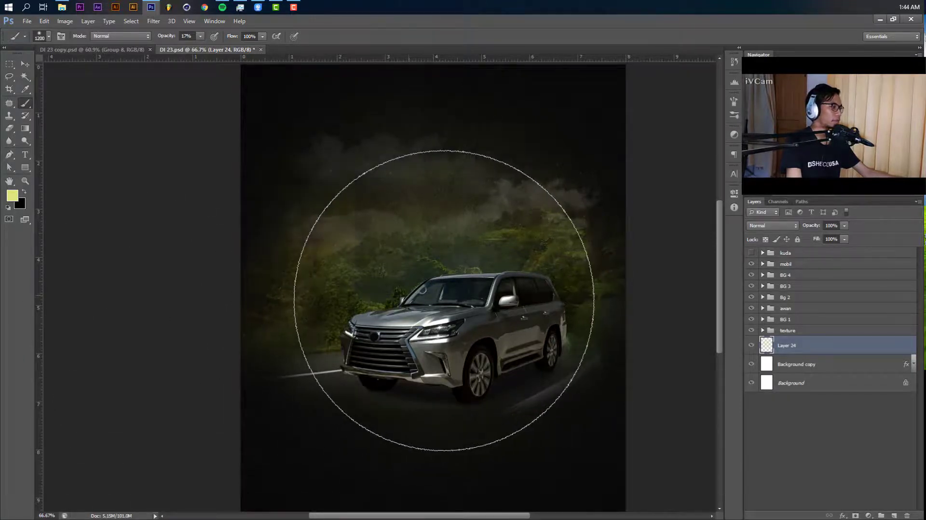
pyautogui.moveTo(427, 300); pyautogui.dragTo(444, 301)
# Set the opacity of the yellow glow layer to 98%.
pyautogui.press('v')
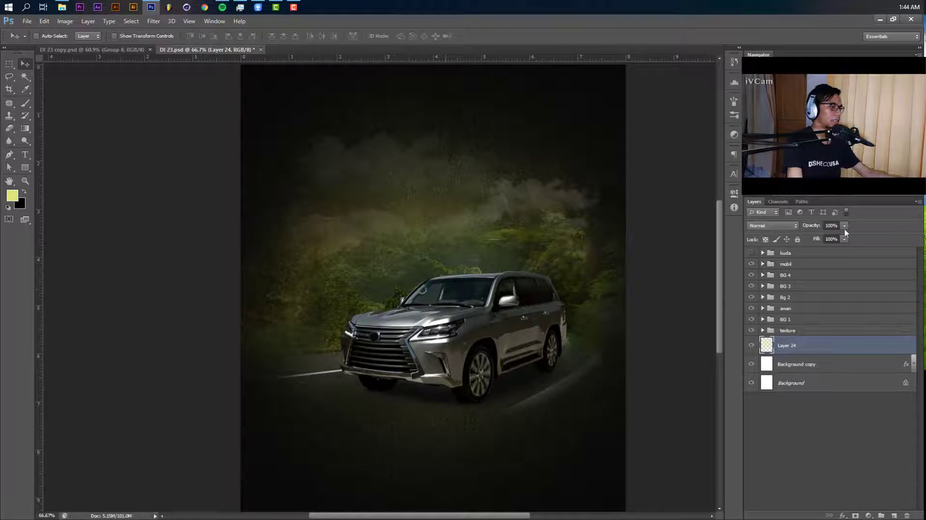
pyautogui.moveTo(844, 225); pyautogui.dragTo(844, 273)
pyautogui.moveTo(845, 383); pyautogui.dragTo(827, 340)
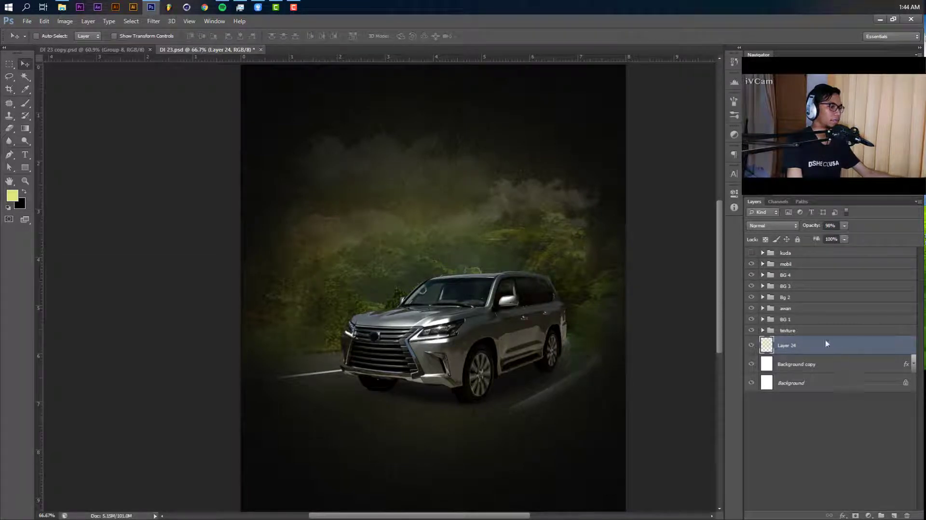
# Set the texture group's blend mode to Overlay and its opacity to 99%.
pyautogui.click(818, 331)
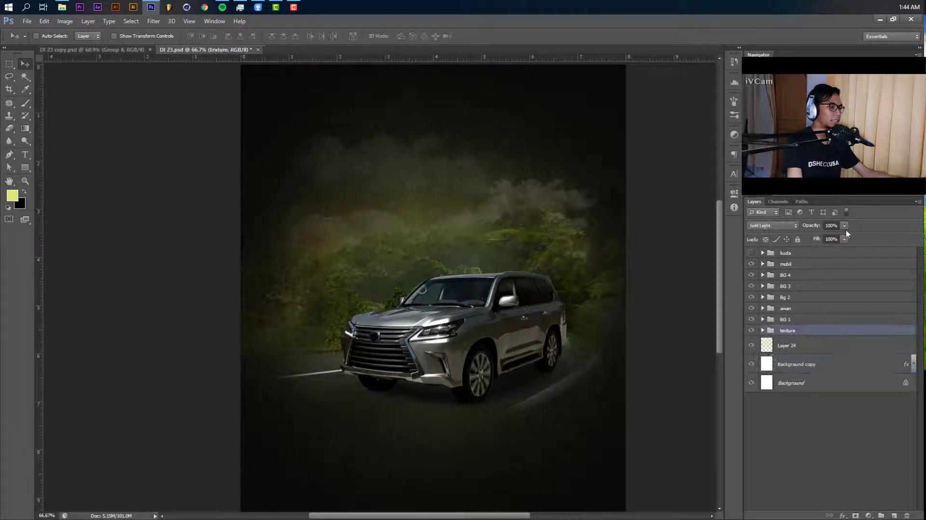
pyautogui.moveTo(844, 227)
pyautogui.mouseDown()
pyautogui.moveTo(827, 239)
pyautogui.moveTo(849, 234)
pyautogui.mouseUp()
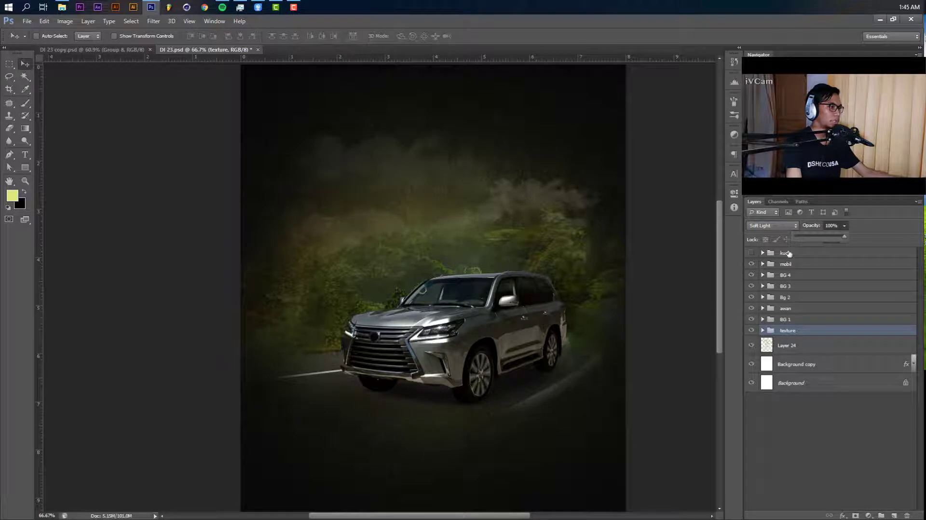
pyautogui.click(772, 226)
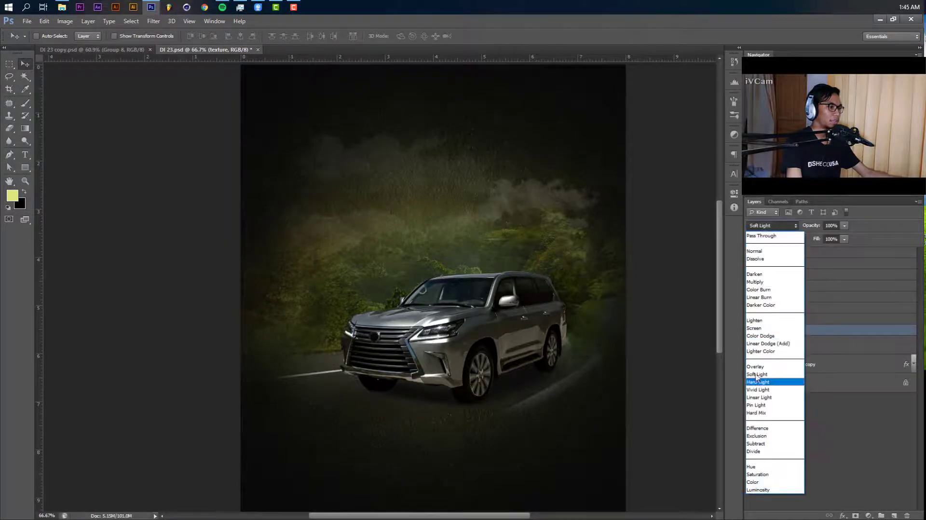
pyautogui.click(771, 370)
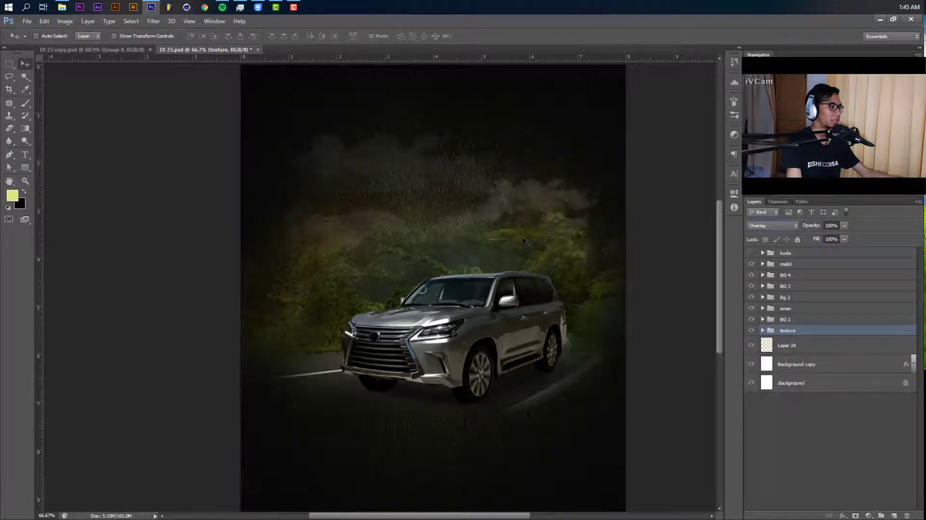
pyautogui.click(844, 225)
pyautogui.moveTo(846, 239); pyautogui.dragTo(829, 240)
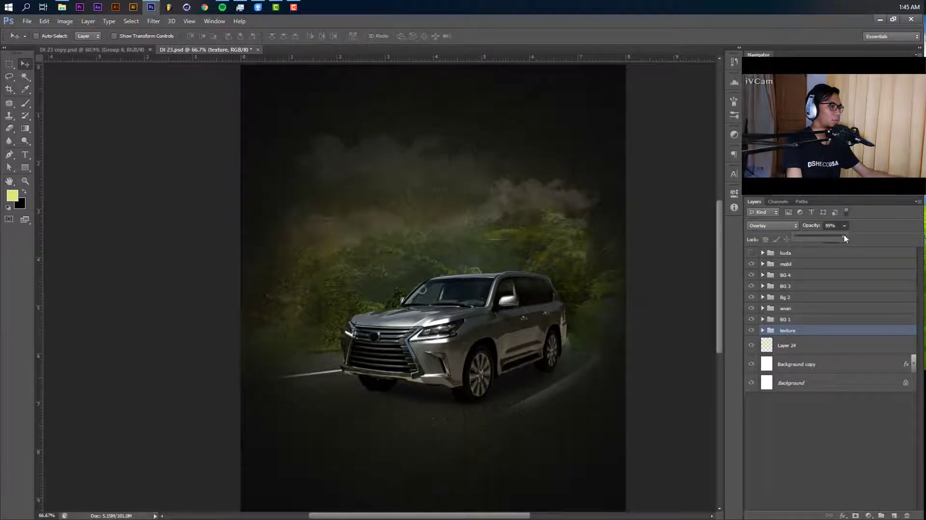
pyautogui.moveTo(843, 238); pyautogui.dragTo(843, 234)
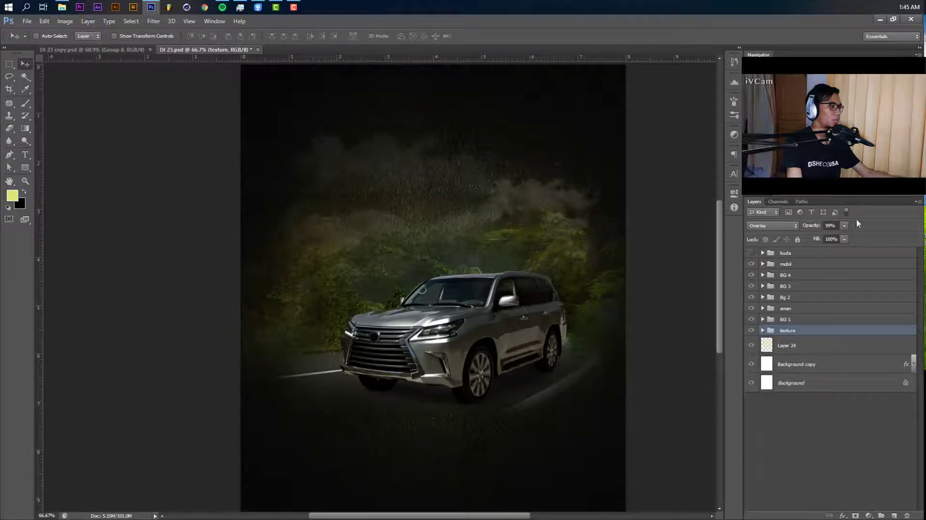
pyautogui.click(845, 226)
# Try the Hard Light blend mode on the texture group and return it to Overlay.
pyautogui.click(765, 227)
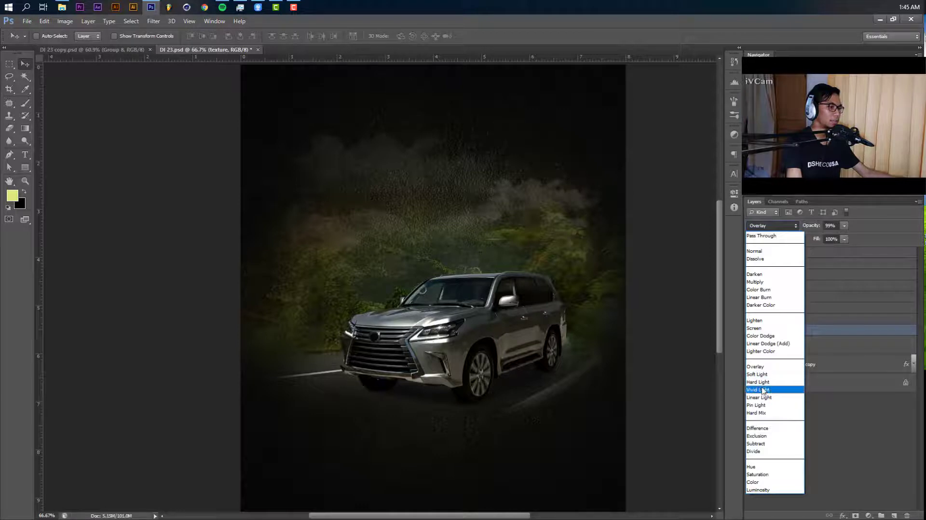
pyautogui.click(759, 382)
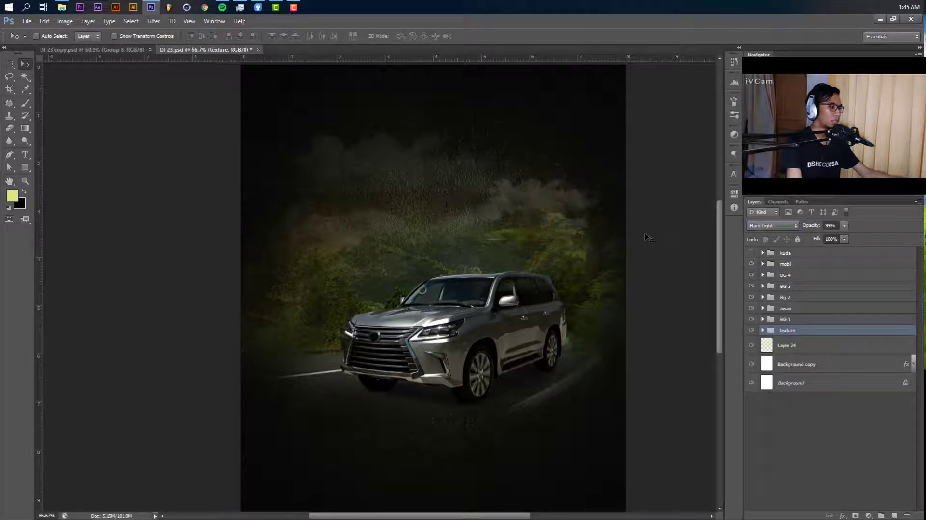
pyautogui.click(781, 226)
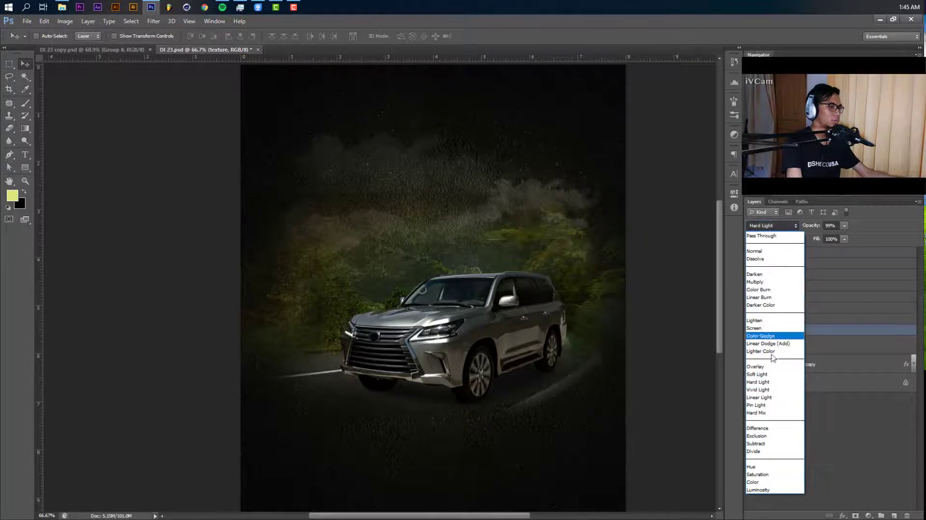
pyautogui.click(767, 368)
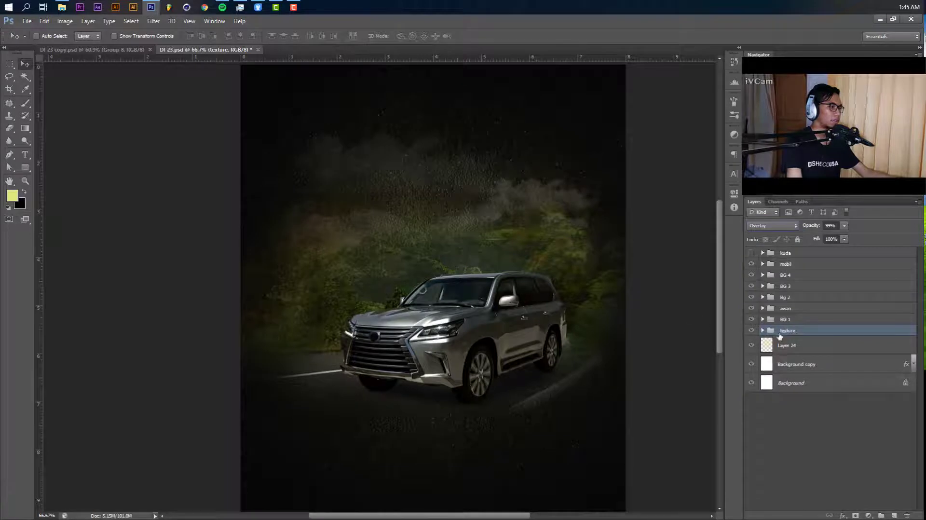
# Add a layer mask to the texture group and paint it with a 1200 px black brush to soften the texture around the car.
pyautogui.click(855, 515)
pyautogui.press('d')
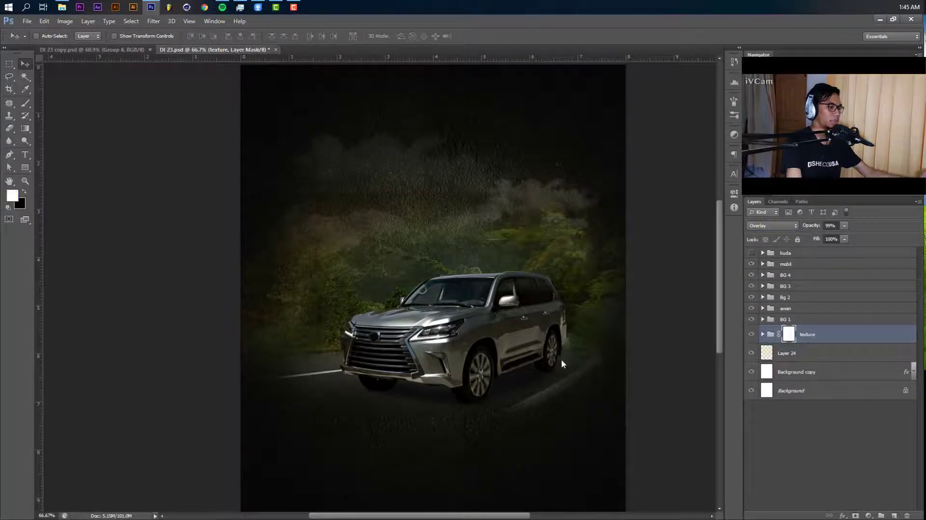
pyautogui.press('b')
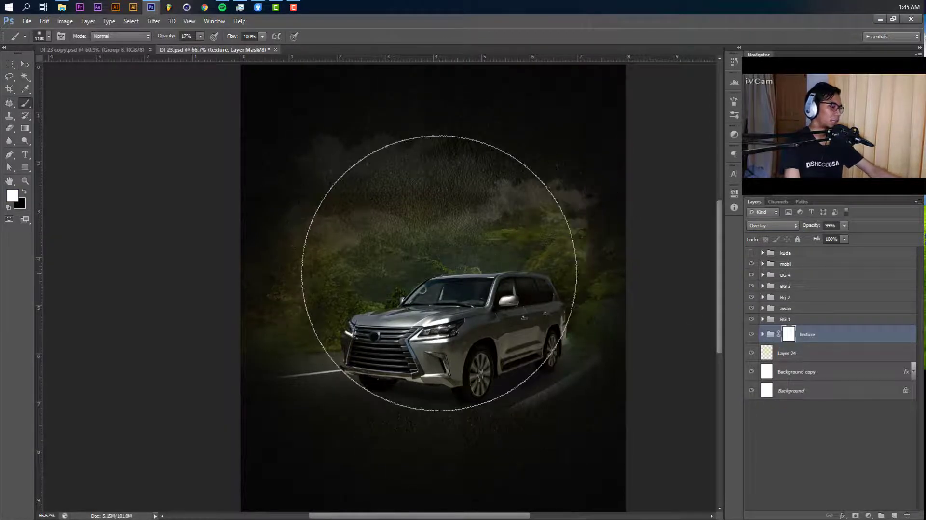
pyautogui.press('x')
pyautogui.press(']')
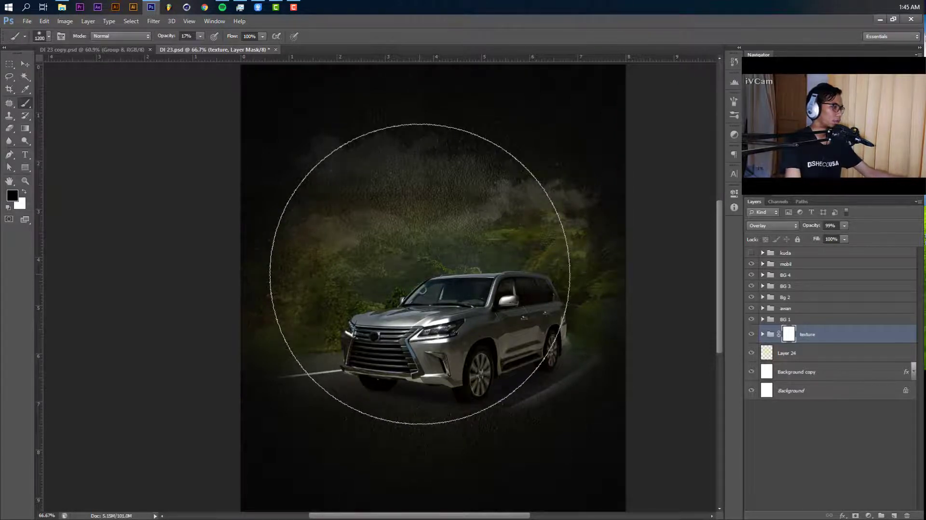
pyautogui.click(466, 271)
pyautogui.moveTo(468, 268)
pyautogui.mouseDown()
pyautogui.moveTo(324, 265)
pyautogui.moveTo(376, 279)
pyautogui.moveTo(445, 269)
pyautogui.moveTo(411, 238)
pyautogui.moveTo(444, 258)
pyautogui.mouseUp()
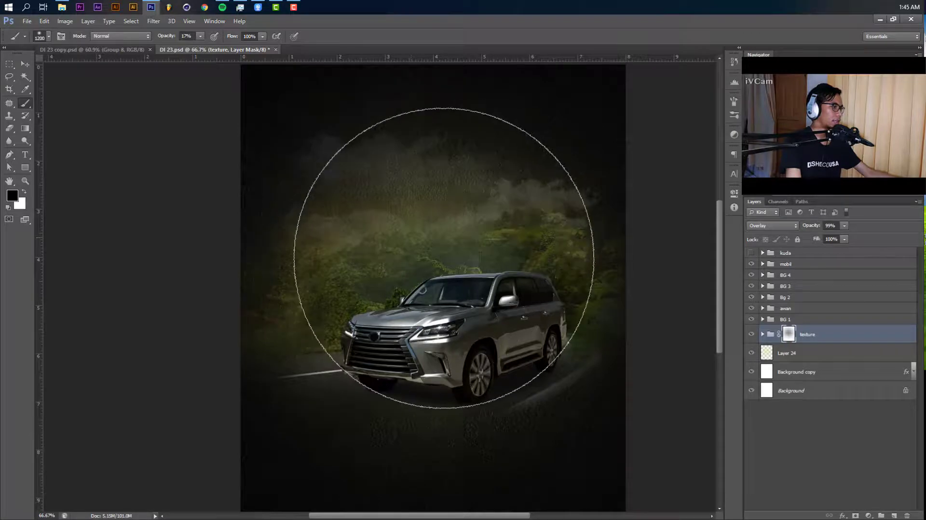
# Hide the texture group.
pyautogui.press('v')
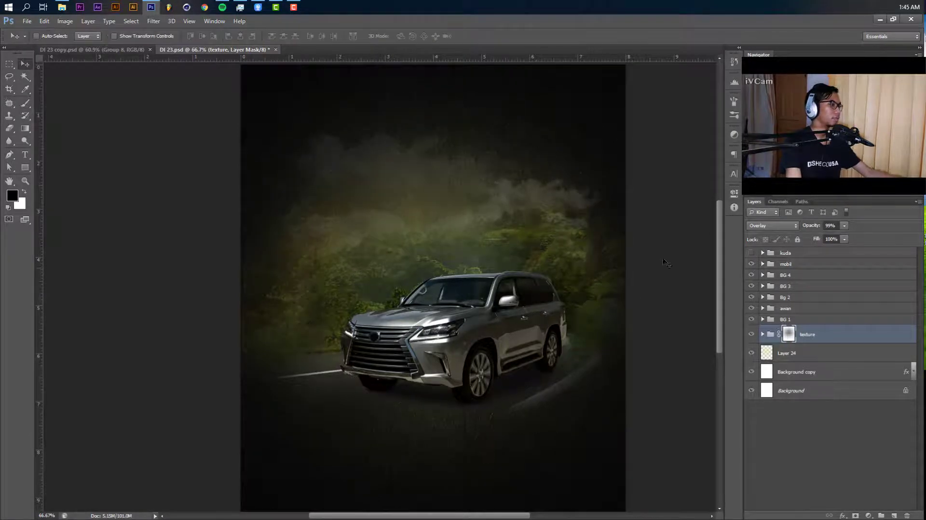
pyautogui.moveTo(717, 229); pyautogui.dragTo(720, 233)
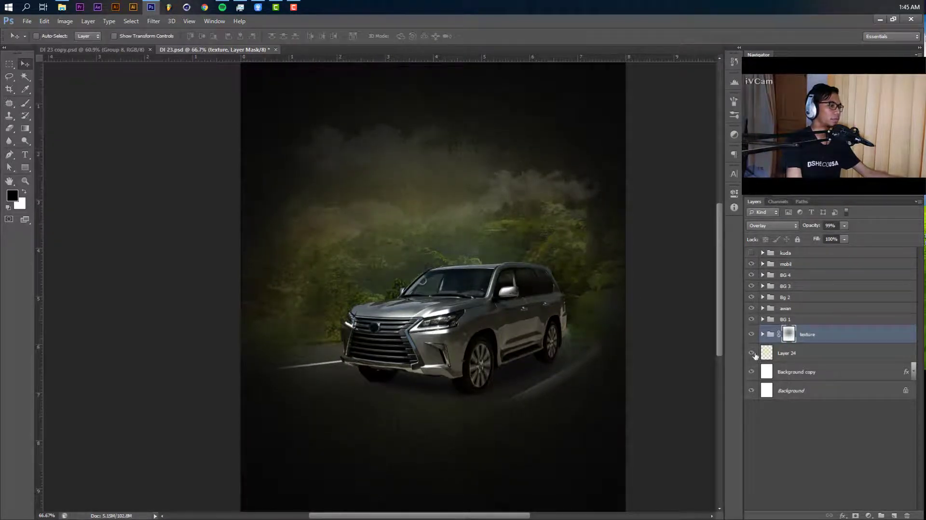
pyautogui.click(752, 335)
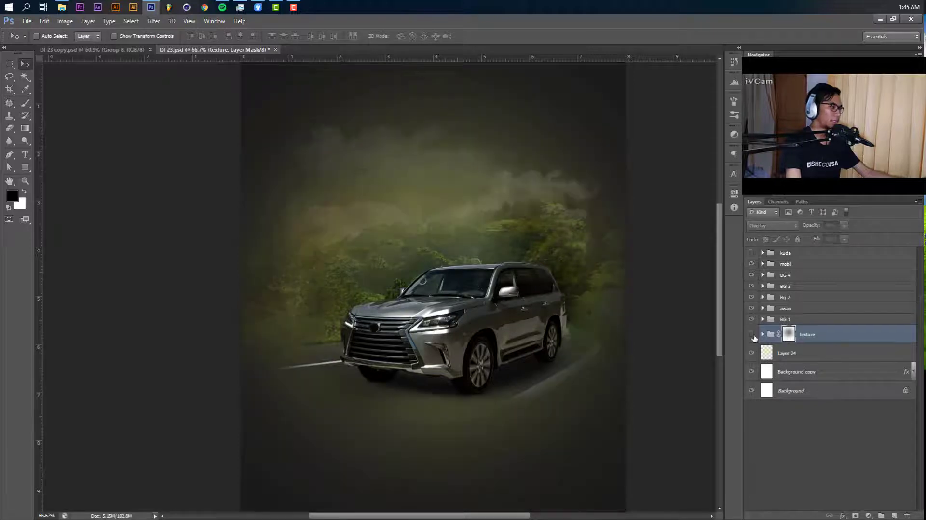
# Set the Color Overlay colour of the Background copy layer to near-black #0b0b0b.
pyautogui.click(830, 379)
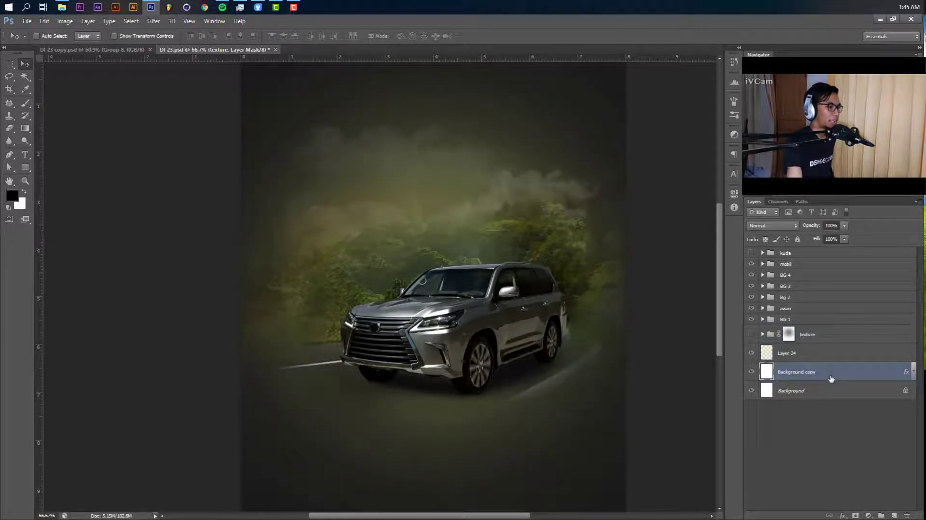
pyautogui.press('h')
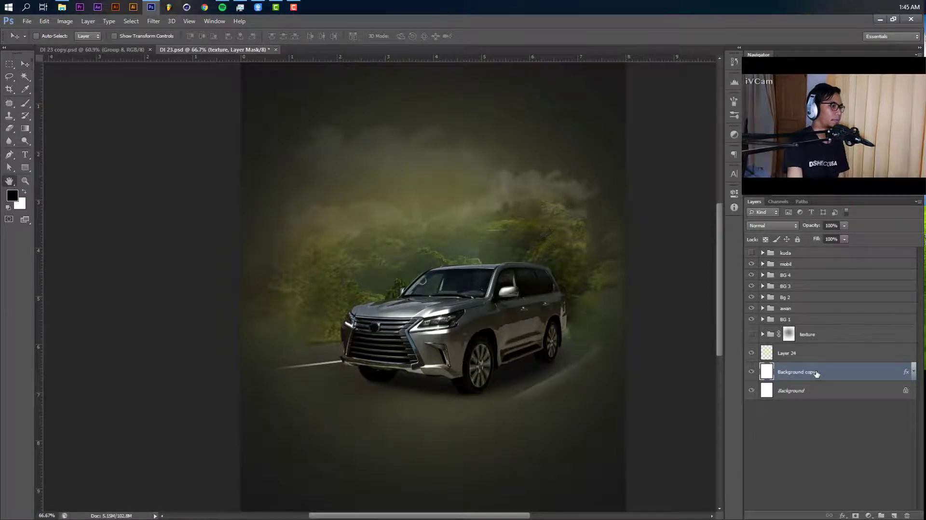
pyautogui.doubleClick(816, 373)
pyautogui.click(590, 199)
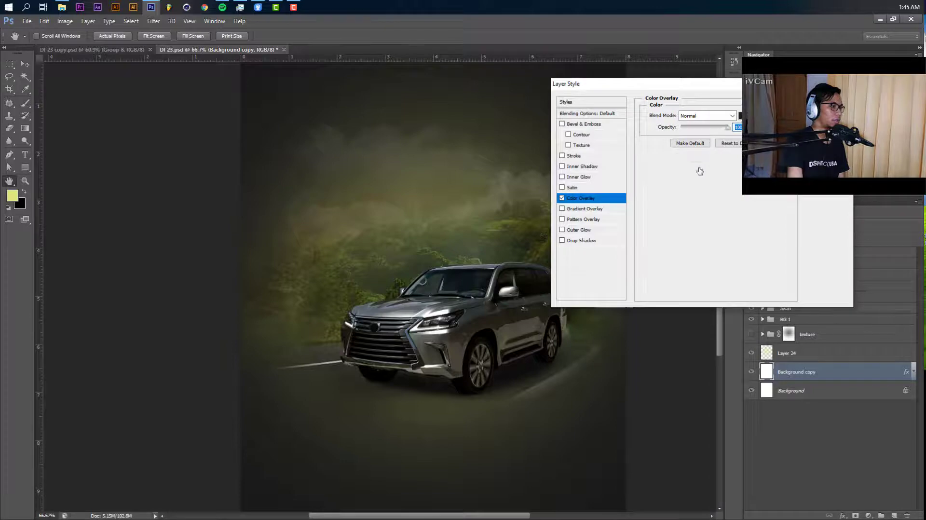
pyautogui.click(739, 116)
pyautogui.moveTo(523, 230); pyautogui.dragTo(520, 235)
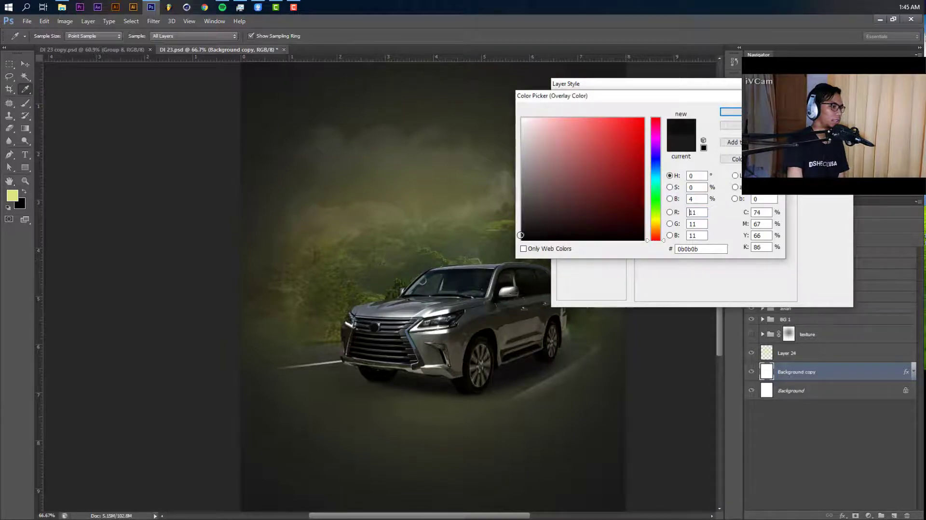
pyautogui.press('Return')
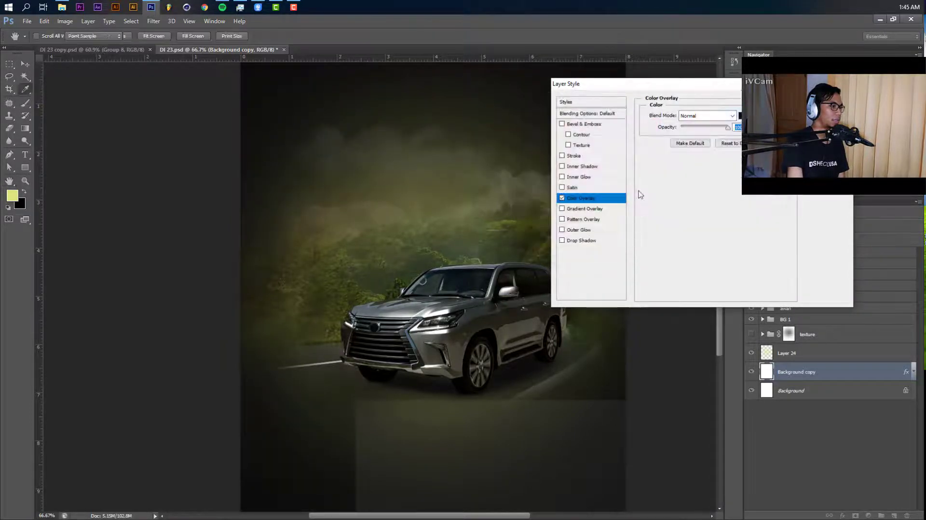
pyautogui.press('Return')
# Lower the opacity of the yellow glow on Layer 24 to 48%.
pyautogui.click(800, 353)
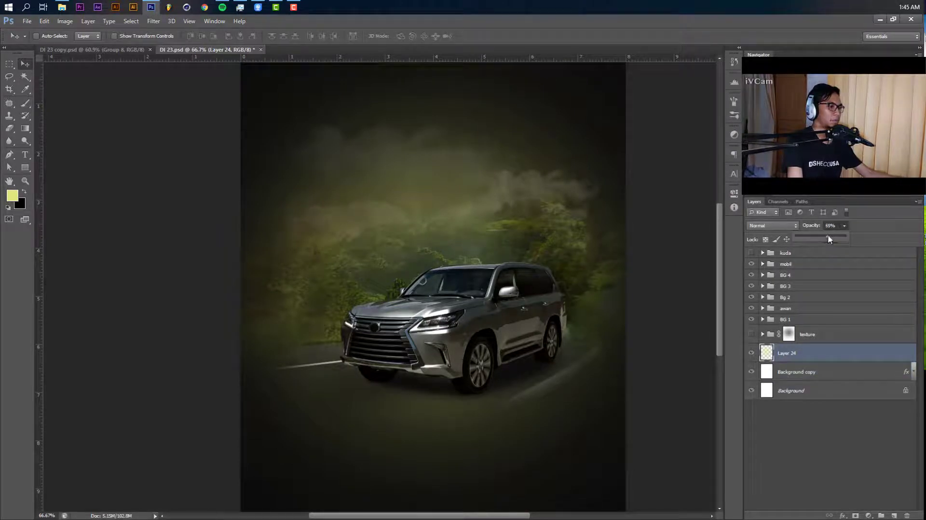
pyautogui.moveTo(829, 238); pyautogui.dragTo(822, 238)
pyautogui.click(652, 253)
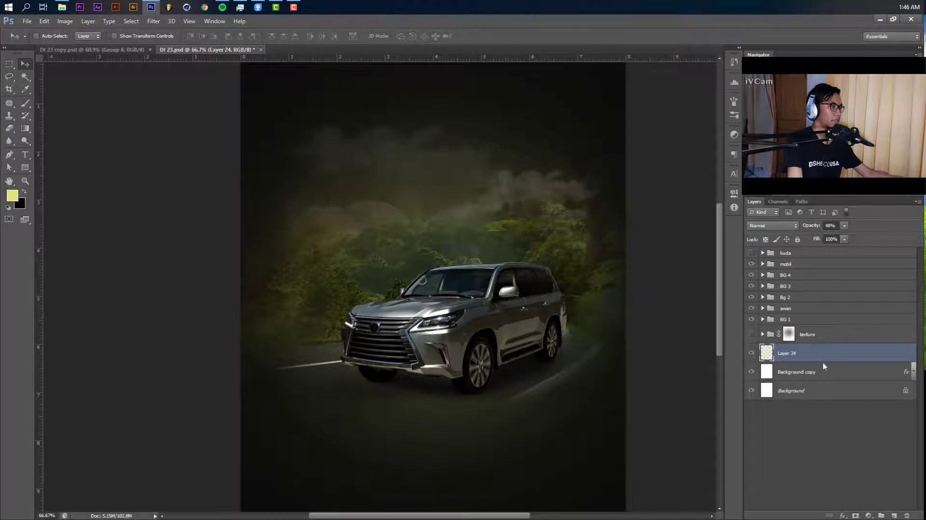
# Add a new layer above Layer 24 and paint a soft yellow glow behind the car with a 700 px brush at 17% opacity.
pyautogui.click(892, 515)
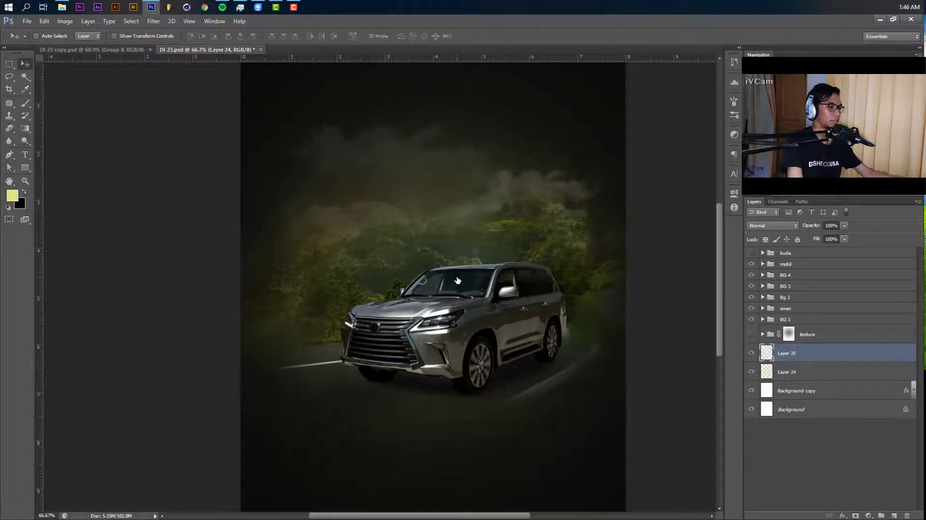
pyautogui.press('b')
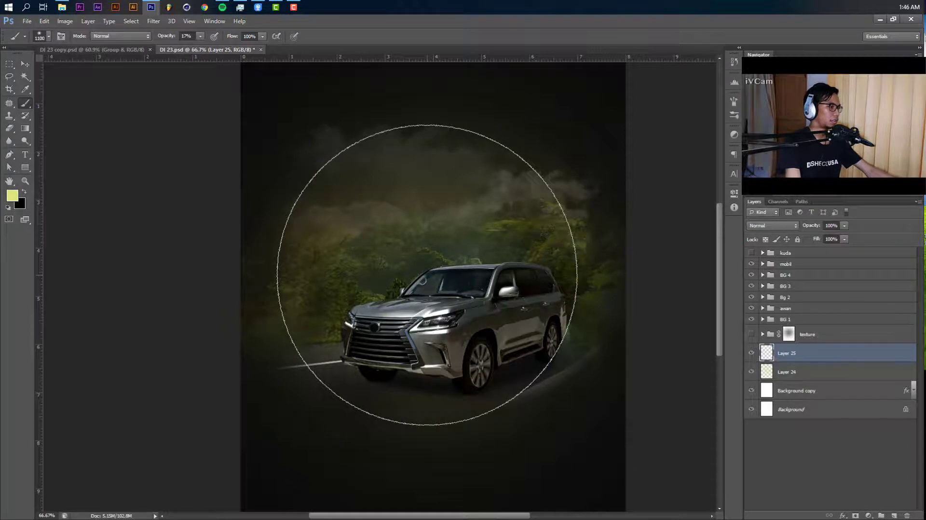
pyautogui.press('[')
pyautogui.press('[')
pyautogui.press('[')
pyautogui.press('[')
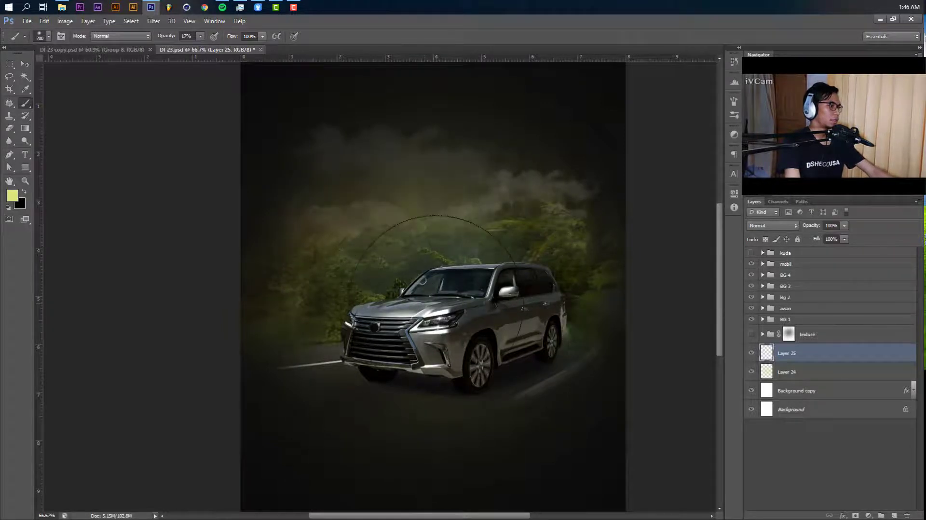
pyautogui.press('v')
pyautogui.moveTo(405, 288)
pyautogui.mouseDown()
pyautogui.moveTo(425, 301)
pyautogui.moveTo(424, 324)
pyautogui.mouseUp()
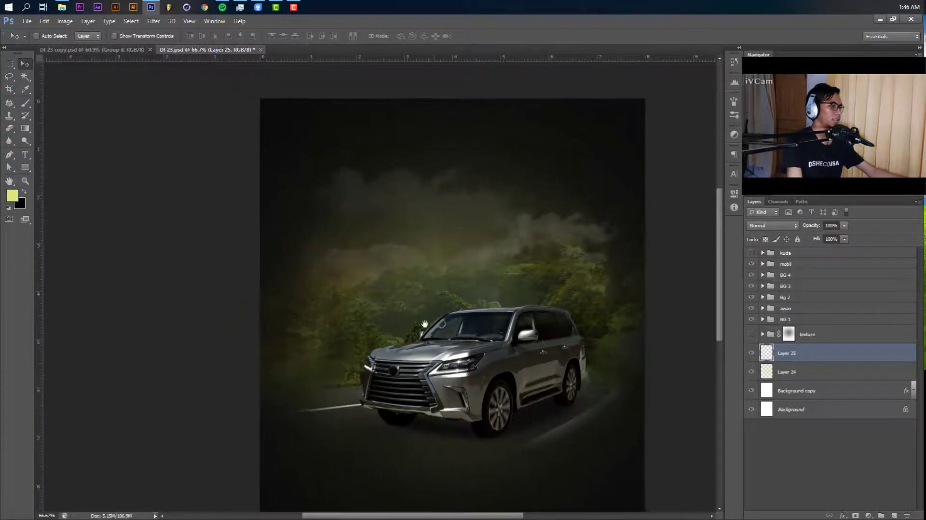
# Show the texture group again, compare the image with and without it, and set its opacity to 81%.
pyautogui.click(753, 335)
pyautogui.moveTo(556, 371); pyautogui.dragTo(551, 319)
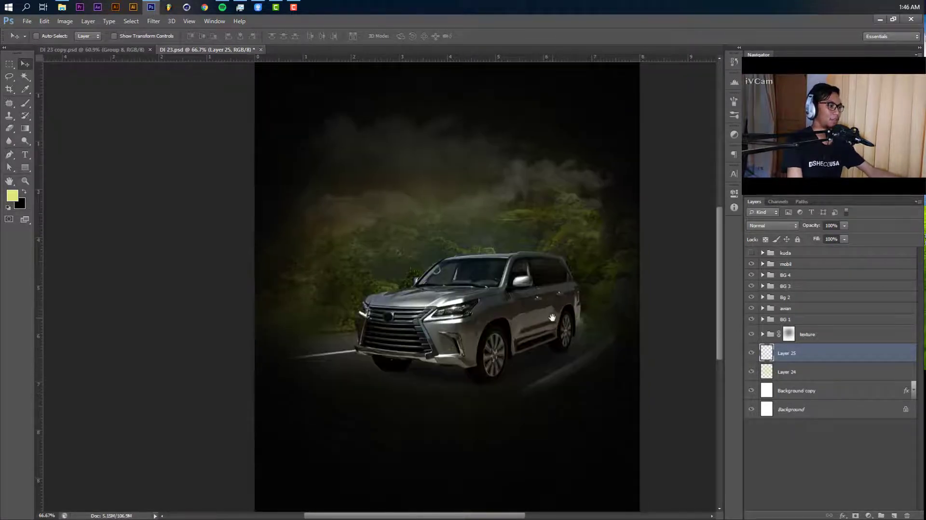
pyautogui.click(844, 225)
pyautogui.click(829, 348)
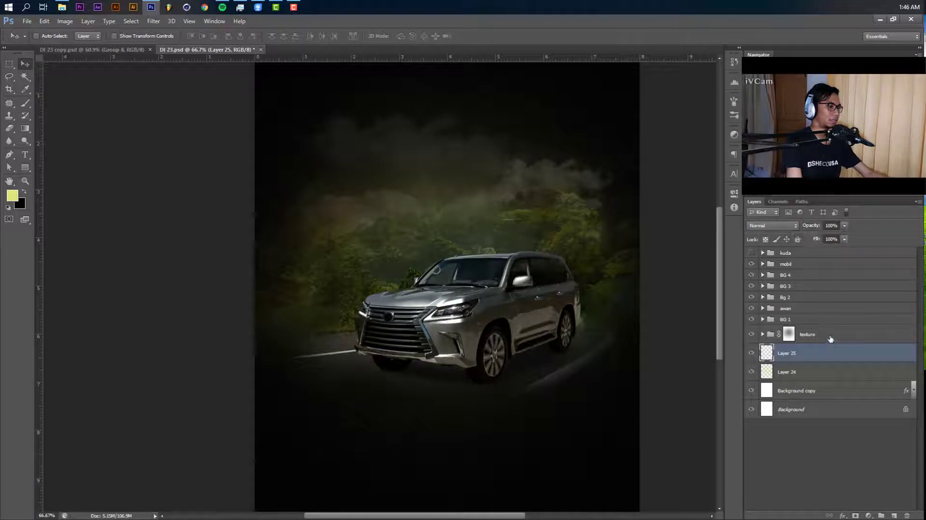
pyautogui.click(788, 333)
pyautogui.click(751, 334)
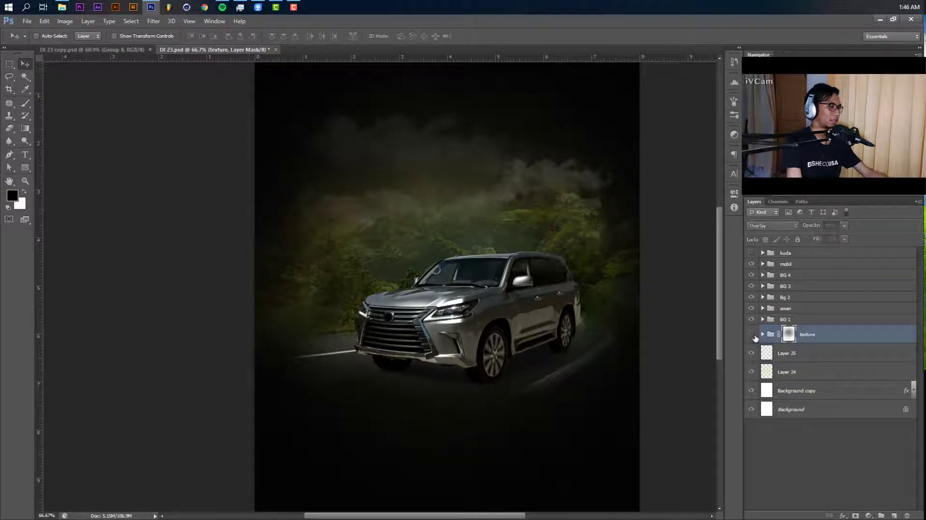
pyautogui.click(751, 333)
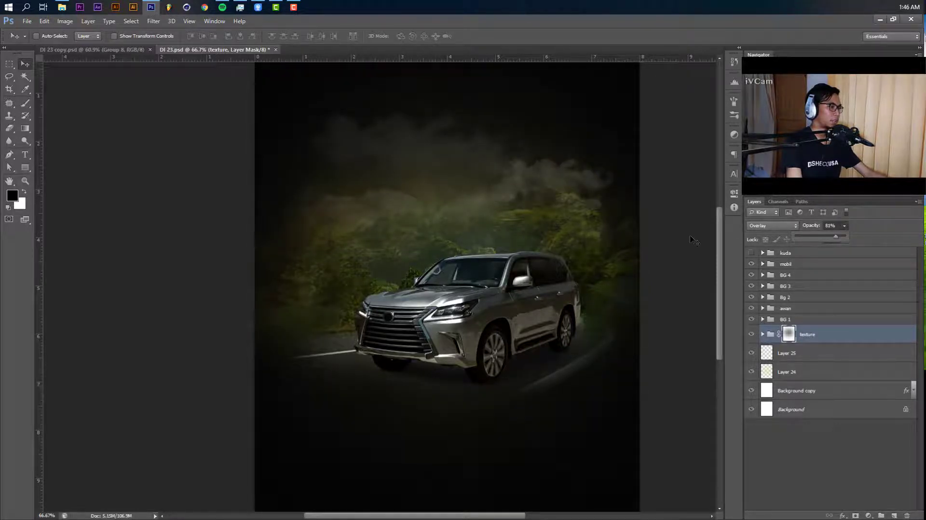
# Delete the texture group.
pyautogui.moveTo(535, 237); pyautogui.dragTo(545, 271)
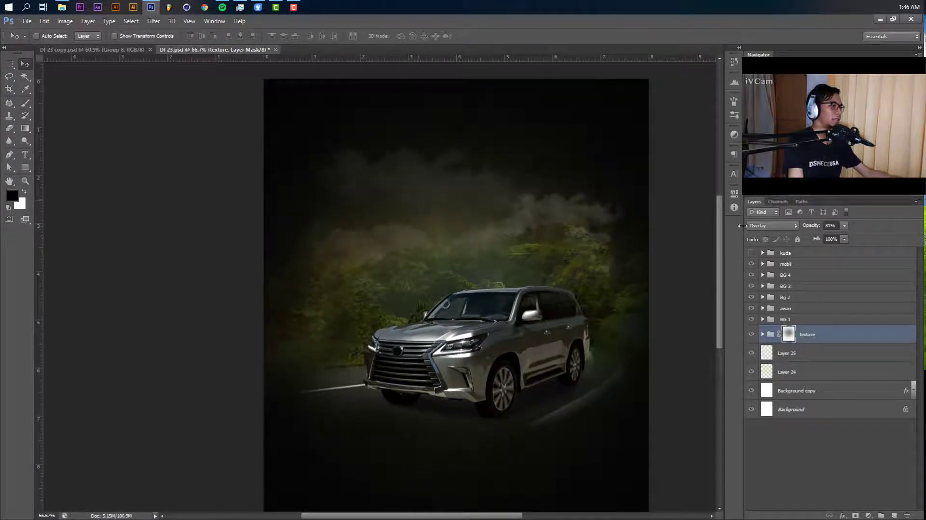
pyautogui.scroll(-2, 721, 212)
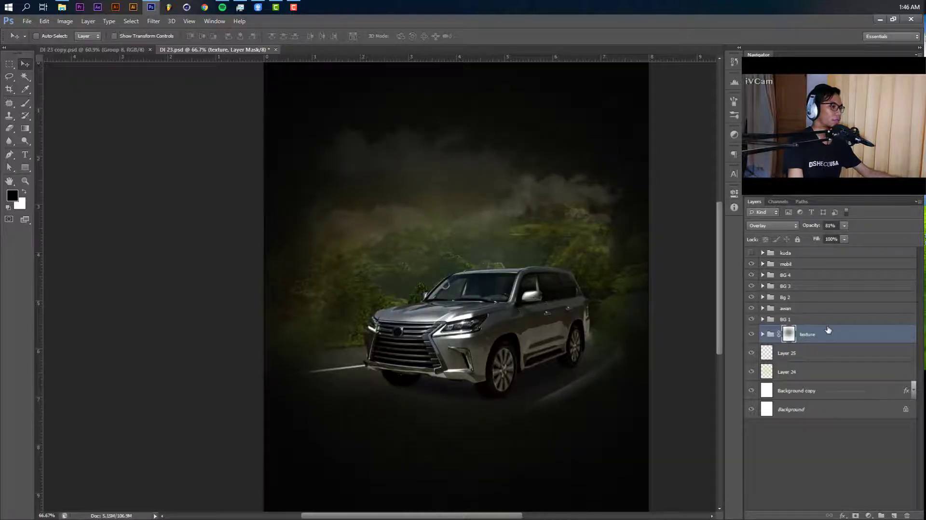
pyautogui.press('Delete')
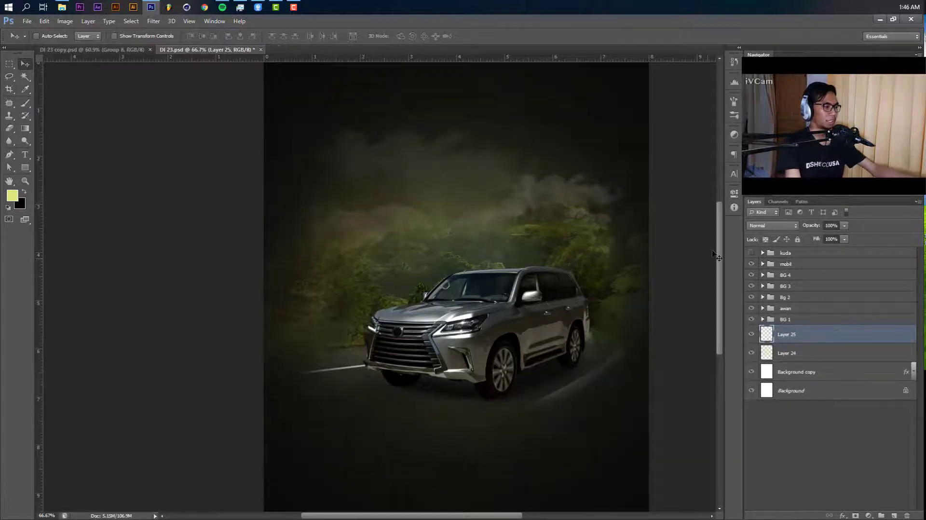
# Lower the opacity of Layer 24 to 27%.
pyautogui.click(801, 357)
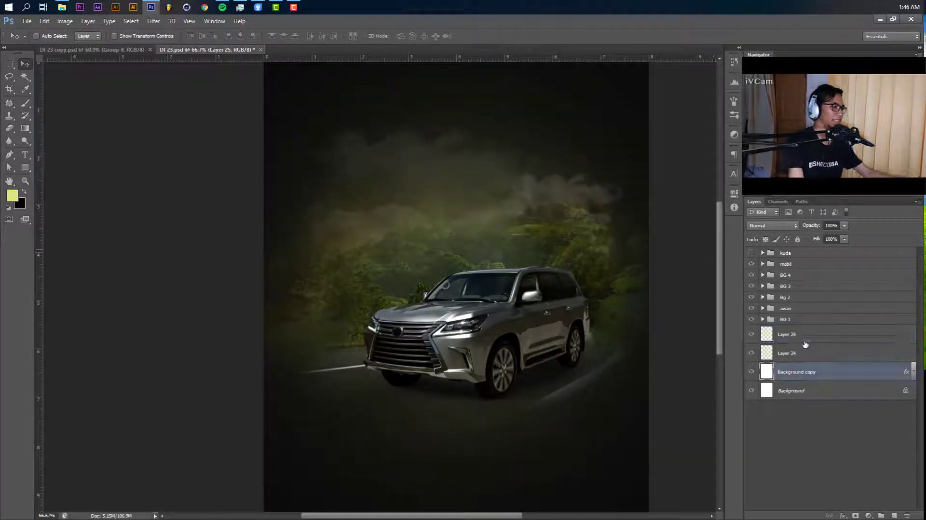
pyautogui.click(844, 227)
pyautogui.moveTo(842, 240); pyautogui.dragTo(835, 238)
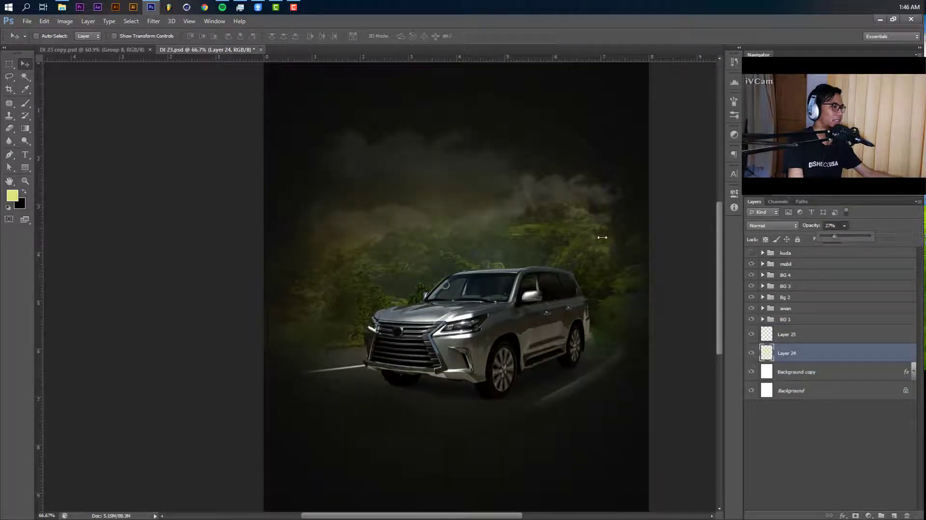
pyautogui.moveTo(602, 237); pyautogui.dragTo(598, 238)
pyautogui.moveTo(531, 239); pyautogui.dragTo(542, 256)
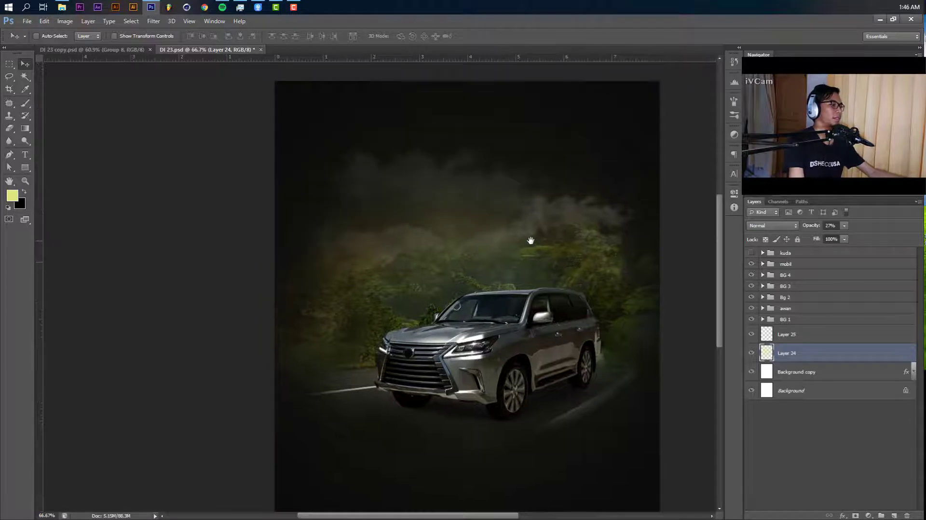
pyautogui.scroll(-1, 718, 240)
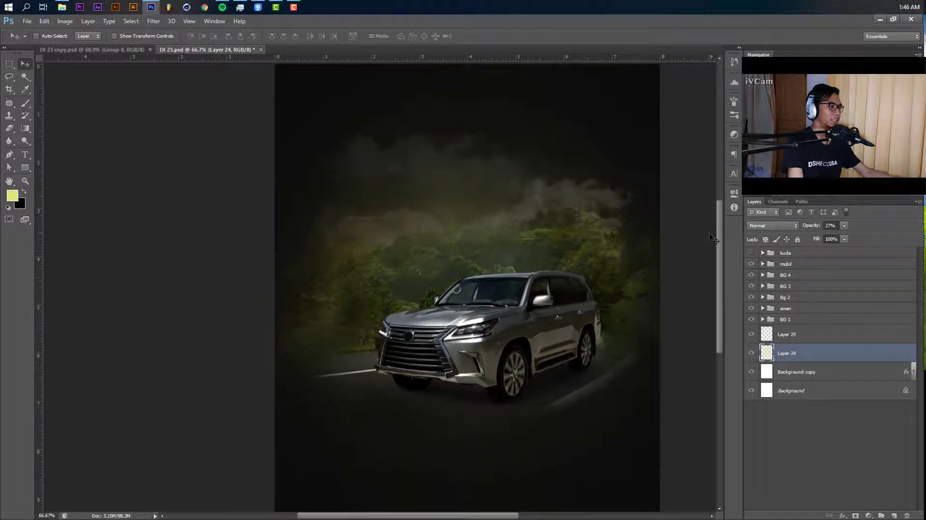
# Look at the glowing horses in the DI 23 copy.psd reference and return to DI 23.psd.
pyautogui.click(782, 254)
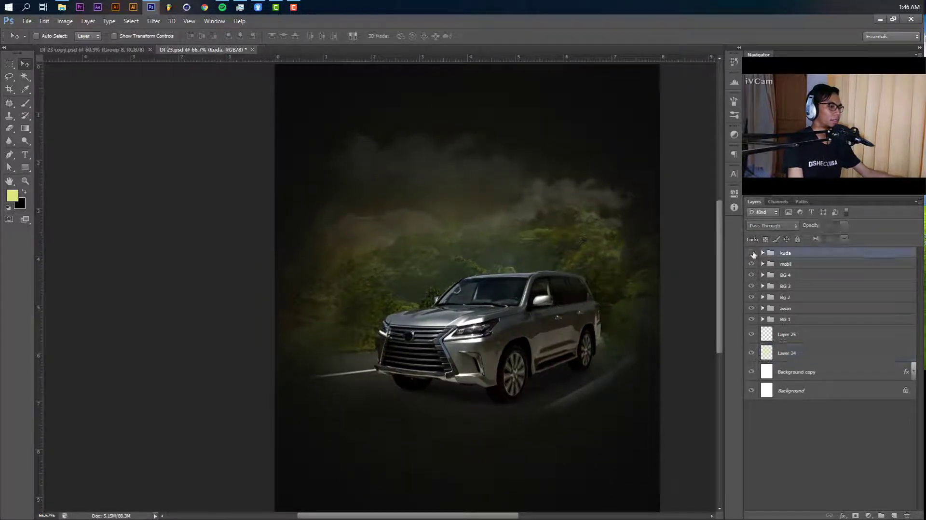
pyautogui.click(92, 50)
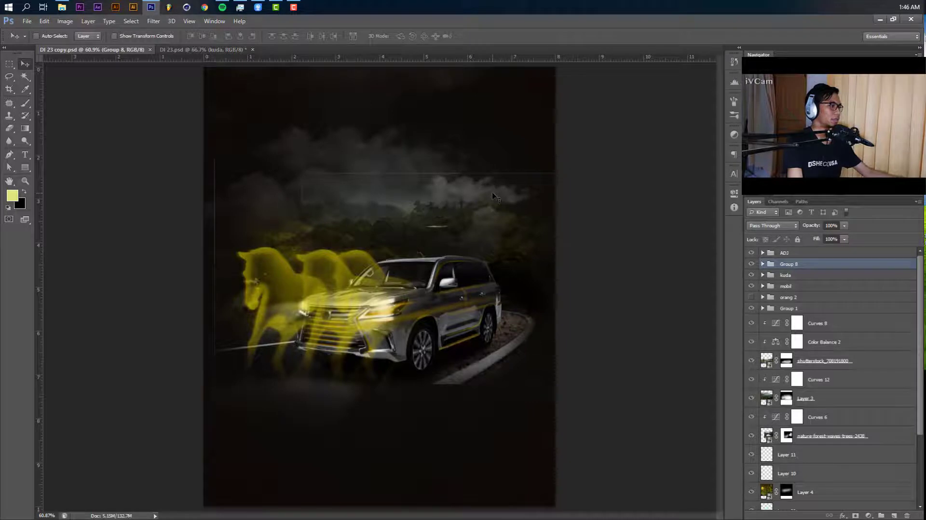
pyautogui.click(215, 51)
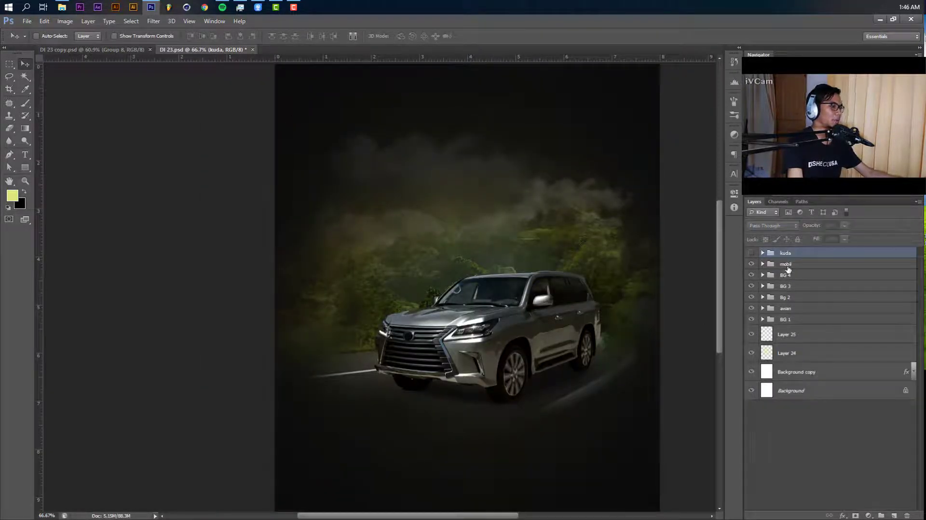
# Show the kuda group, hide its Group 3 and show the original chestnut horse photo layer.
pyautogui.click(788, 268)
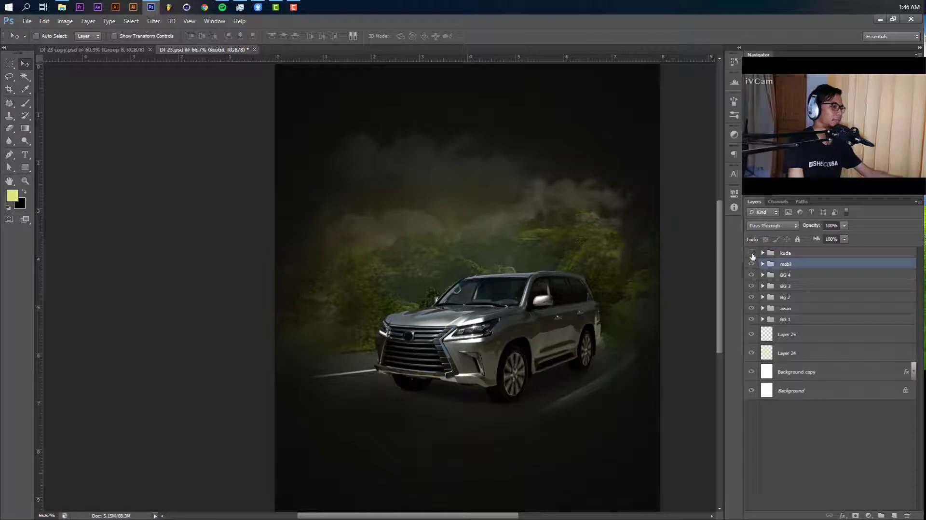
pyautogui.click(752, 254)
pyautogui.click(762, 253)
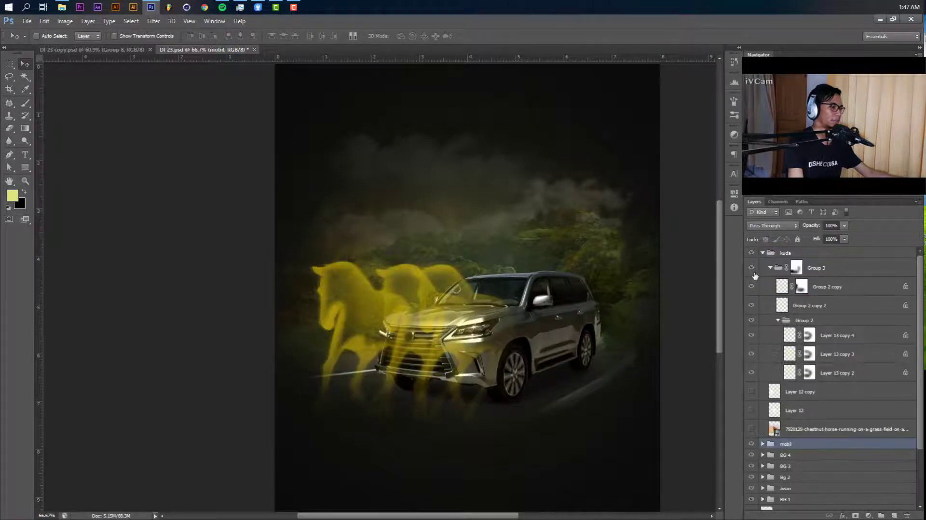
pyautogui.click(771, 268)
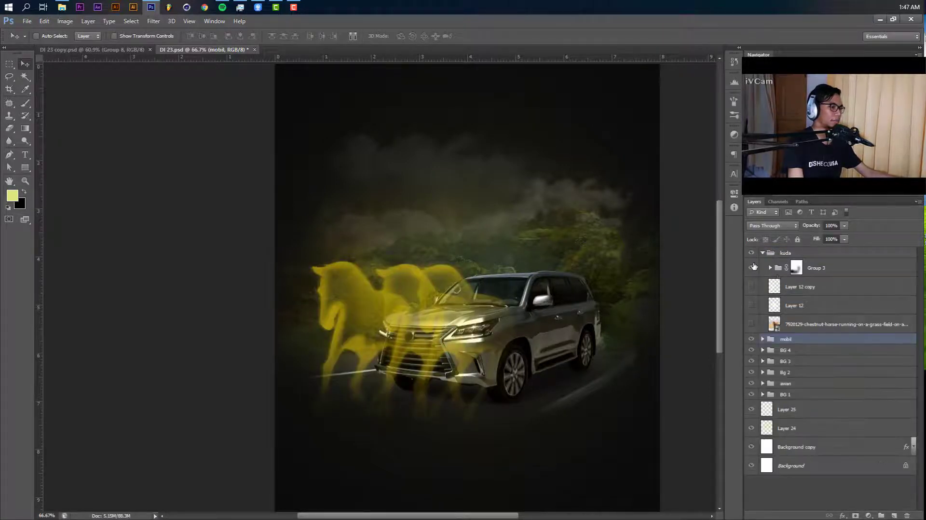
pyautogui.click(751, 324)
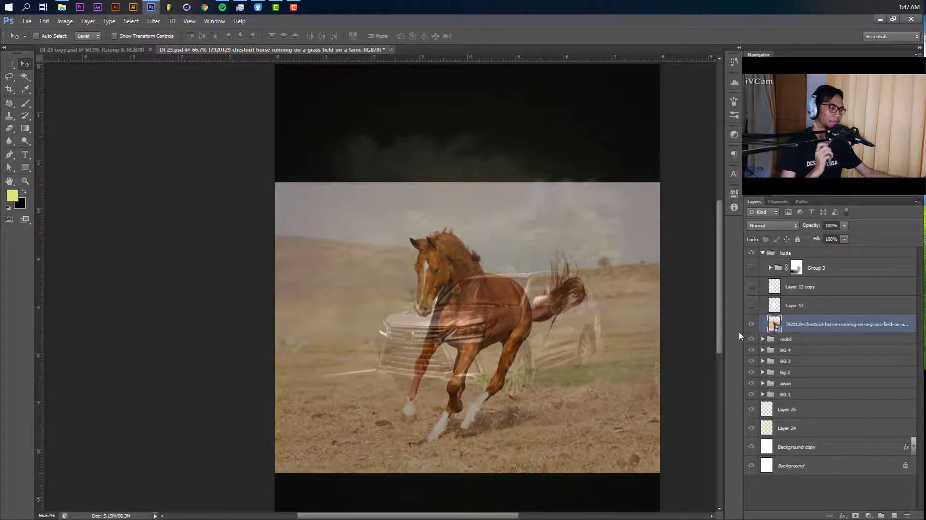
# Start a Pen tool path on the chestnut horse, tracing the crest of the mane and both ears down to the forehead.
pyautogui.press('p')
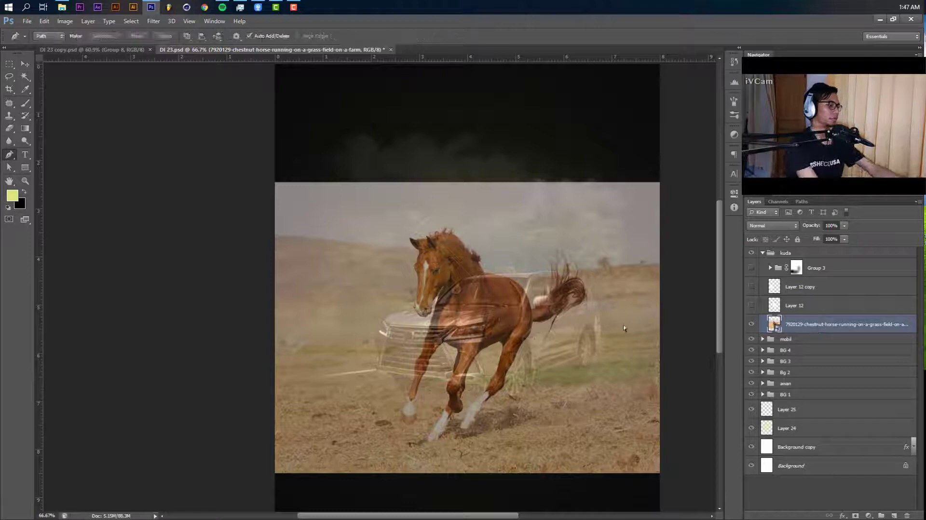
pyautogui.hotkey('ctrl', '+')
pyautogui.hotkey('ctrl', '+')
pyautogui.hotkey('ctrl', '+')
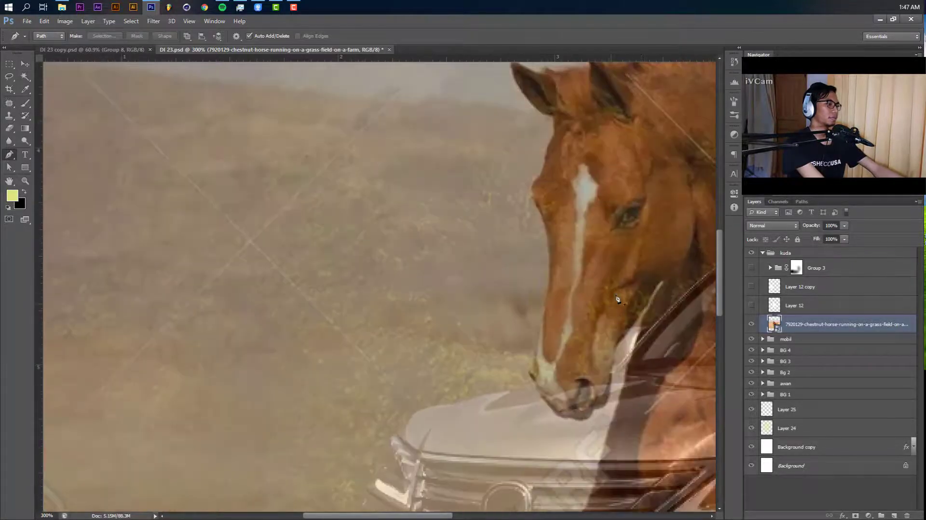
pyautogui.moveTo(627, 304); pyautogui.dragTo(548, 414)
pyautogui.moveTo(620, 306); pyautogui.dragTo(497, 362)
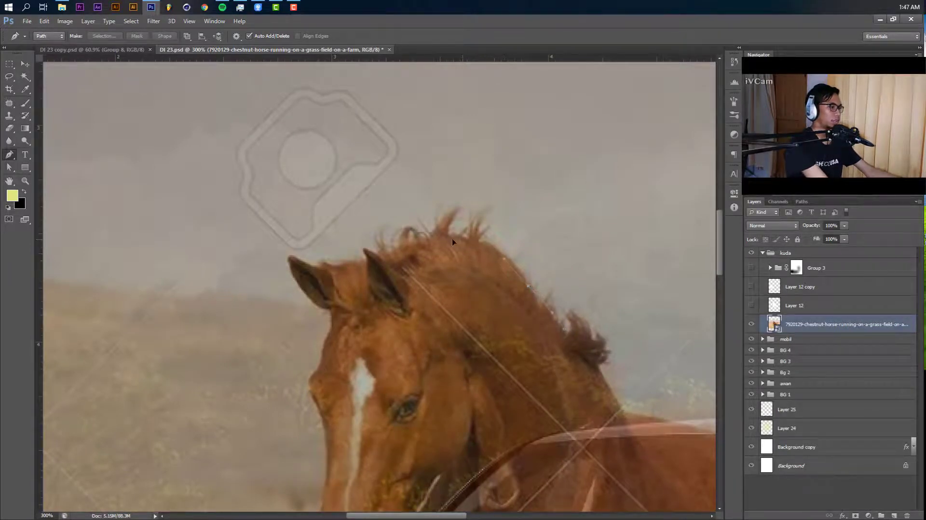
pyautogui.moveTo(405, 247); pyautogui.dragTo(411, 248)
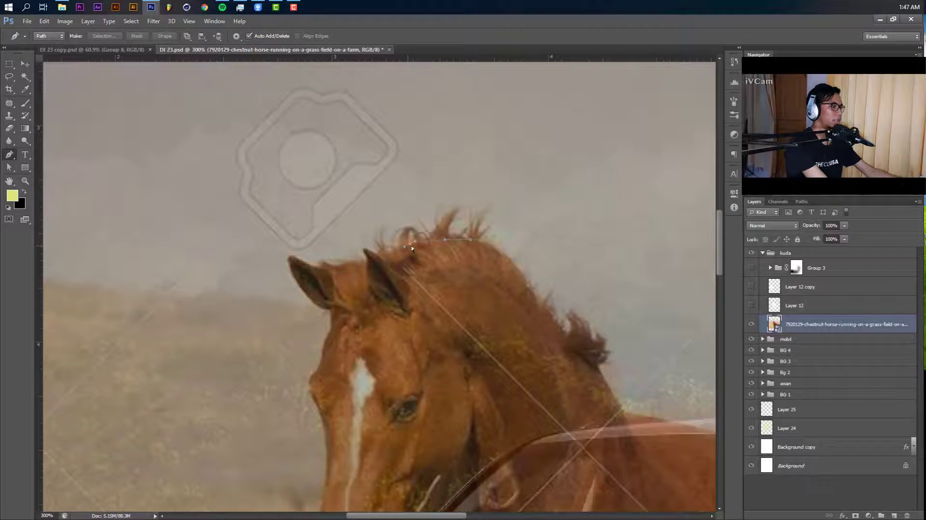
pyautogui.click(400, 249)
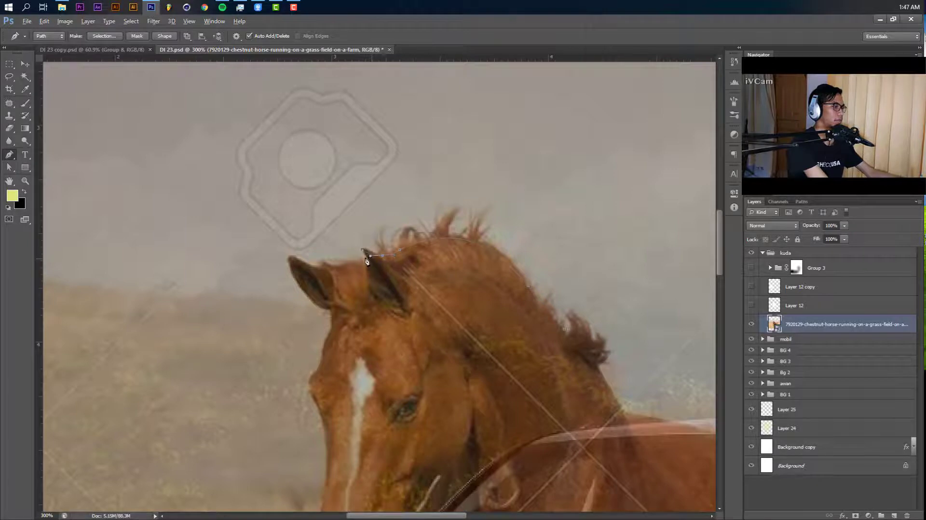
pyautogui.click(362, 251)
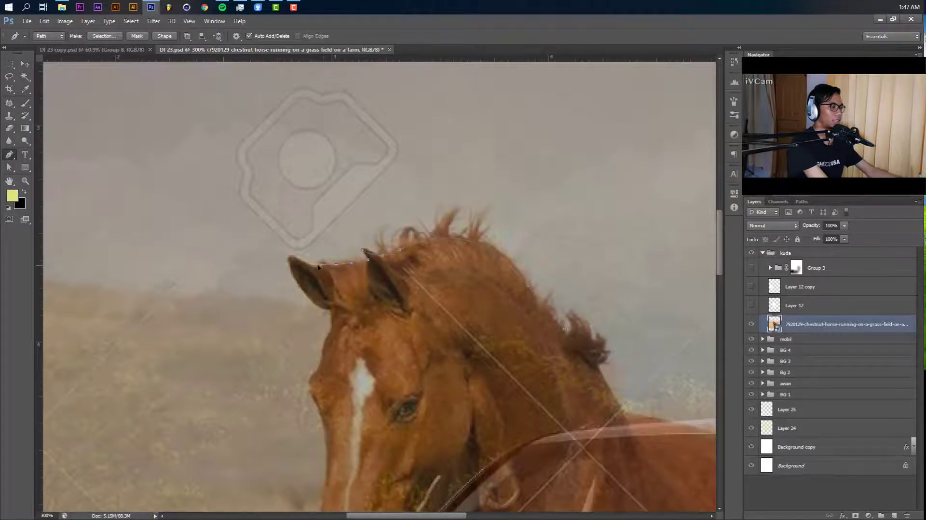
pyautogui.click(287, 256)
pyautogui.moveTo(286, 257); pyautogui.dragTo(301, 269)
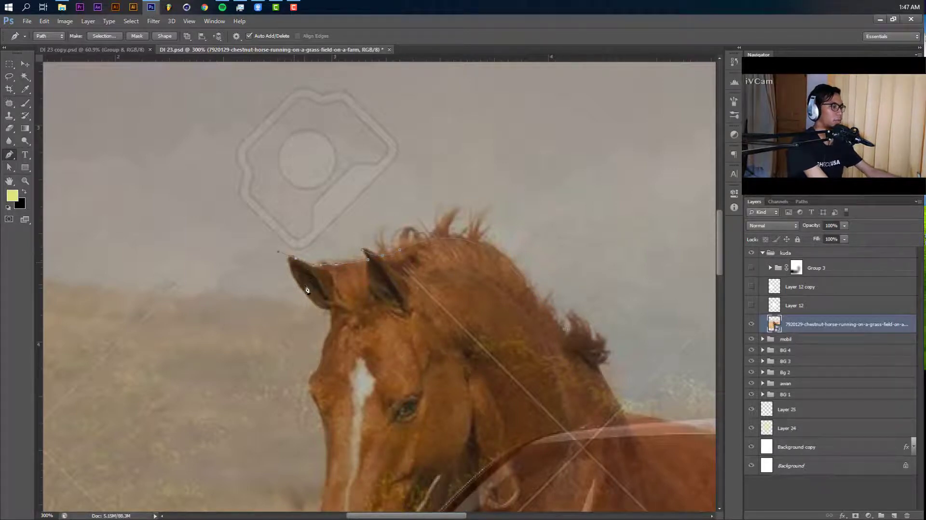
pyautogui.moveTo(327, 314); pyautogui.dragTo(332, 322)
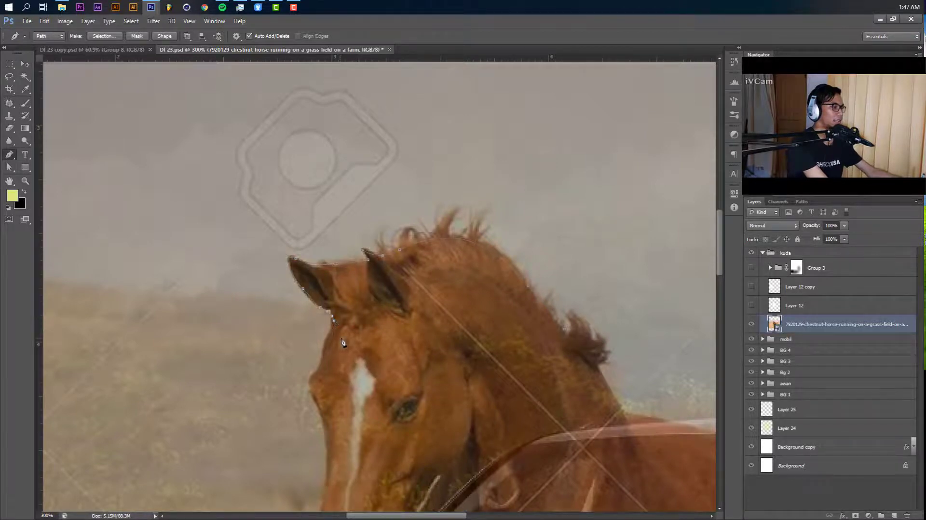
# Continue the pen path down the horse's forehead and nose, around the muzzle and up to the jaw.
pyautogui.scroll(-2, 337, 328)
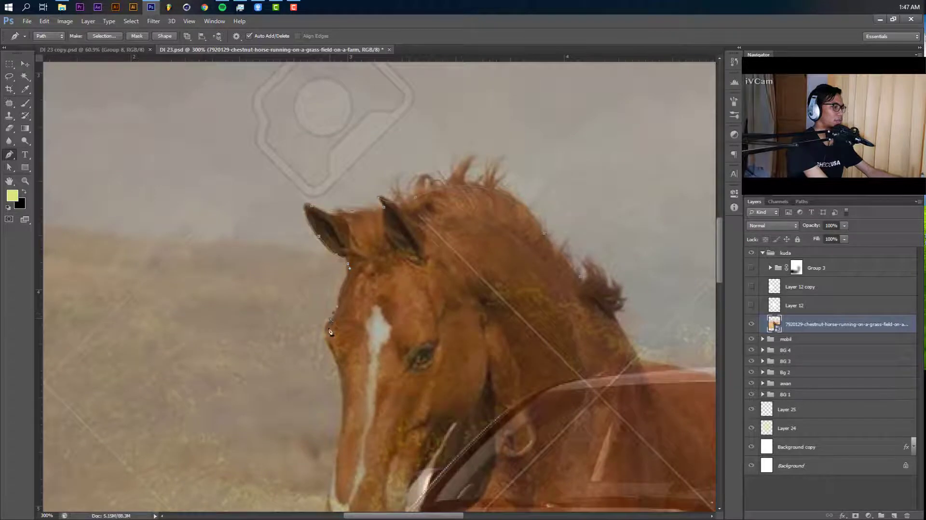
pyautogui.moveTo(335, 279); pyautogui.dragTo(311, 260)
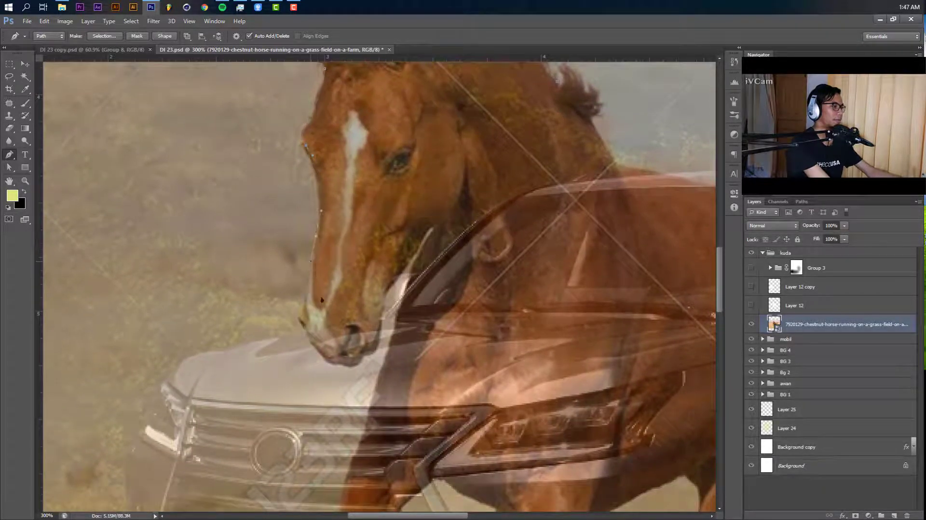
pyautogui.moveTo(305, 320); pyautogui.dragTo(307, 328)
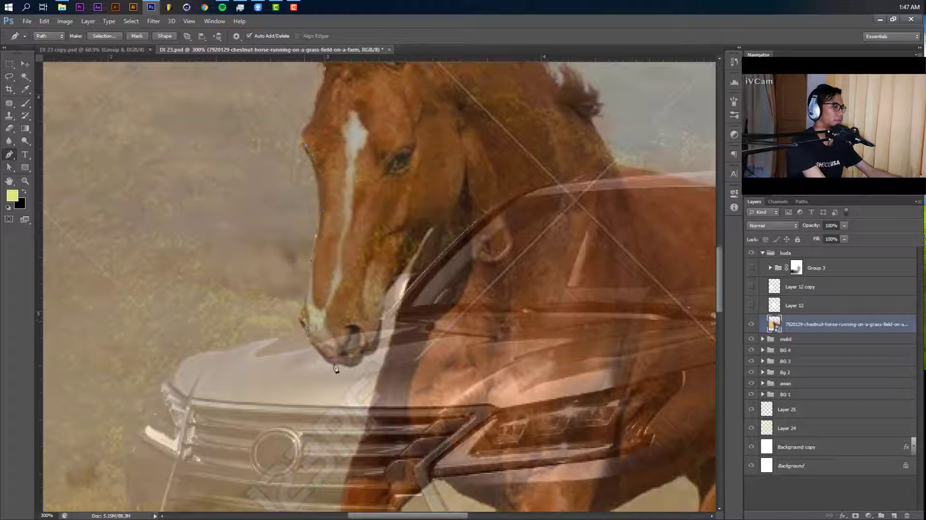
pyautogui.click(337, 368)
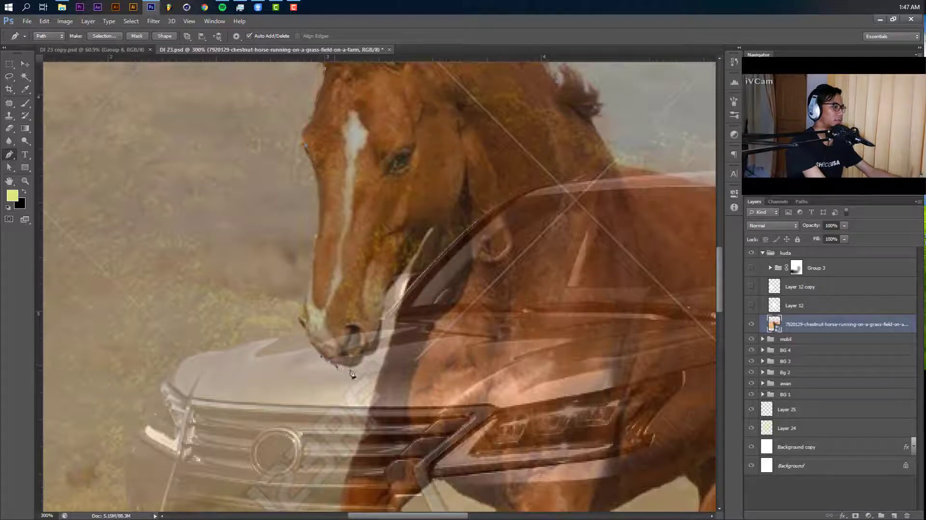
pyautogui.click(375, 356)
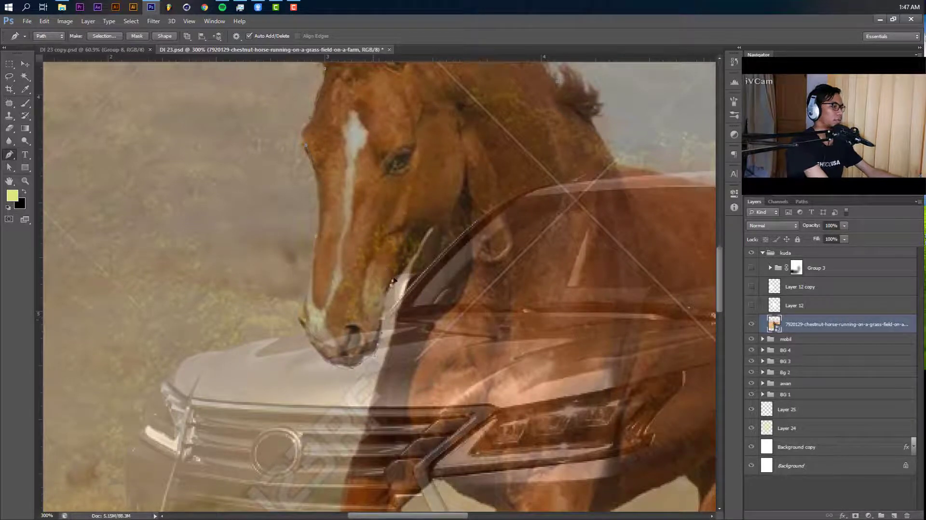
# Extend the pen path from the jaw down the chest and the outer edge of the extended front leg, around its hoof.
pyautogui.scroll(-3, 414, 217)
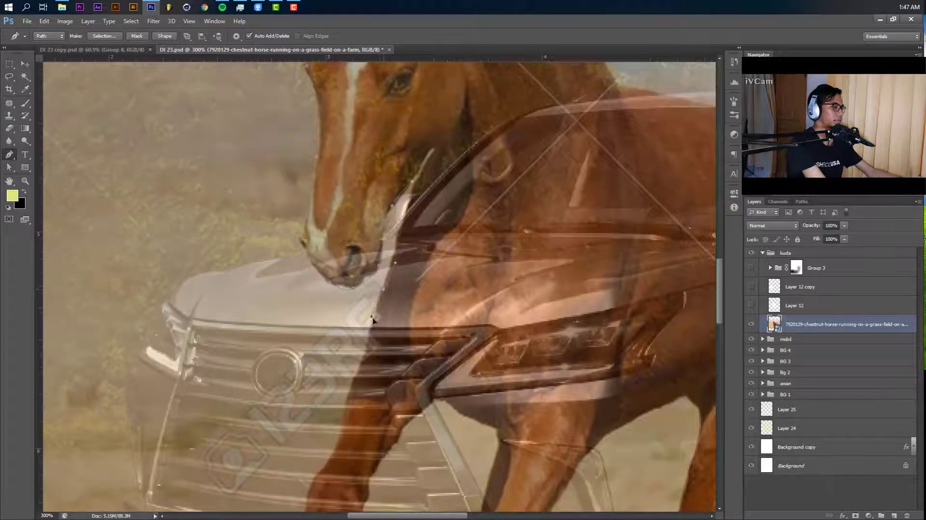
pyautogui.moveTo(399, 295); pyautogui.dragTo(401, 241)
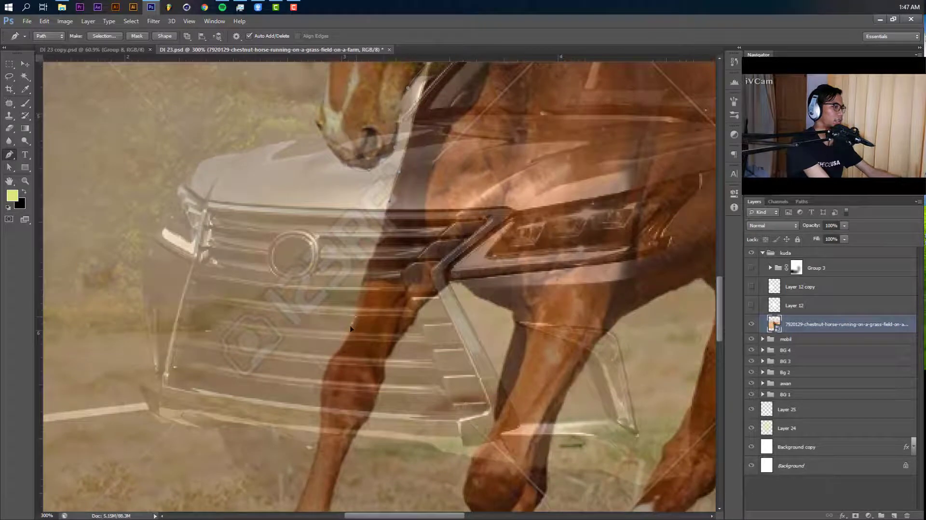
pyautogui.moveTo(333, 362); pyautogui.dragTo(358, 281)
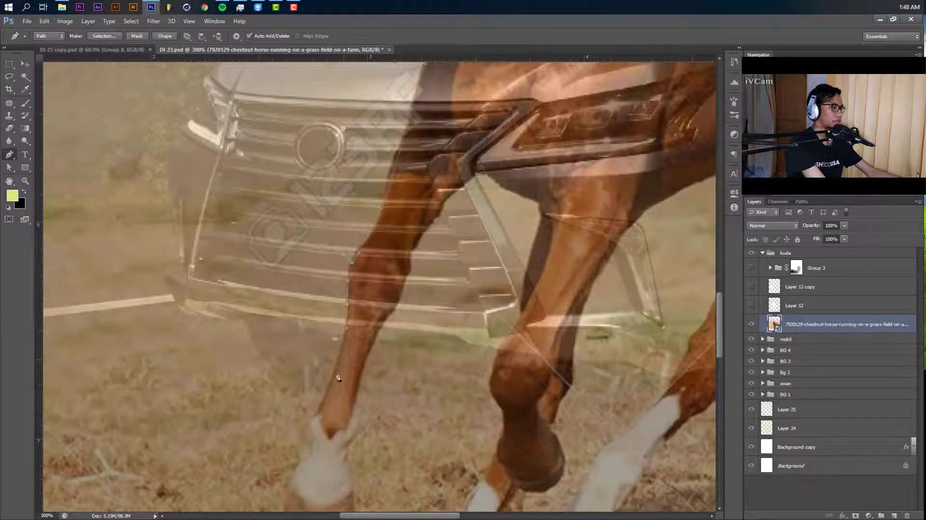
pyautogui.moveTo(339, 404); pyautogui.dragTo(331, 333)
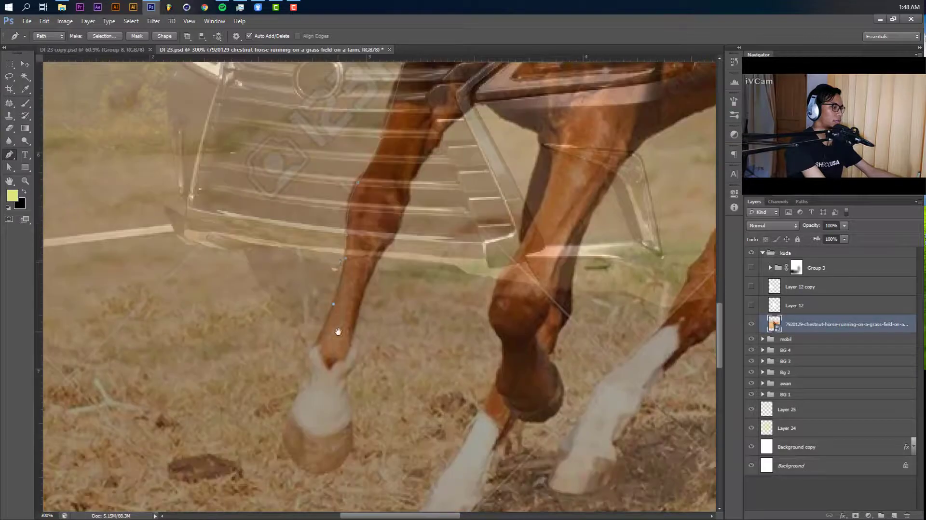
pyautogui.click(311, 374)
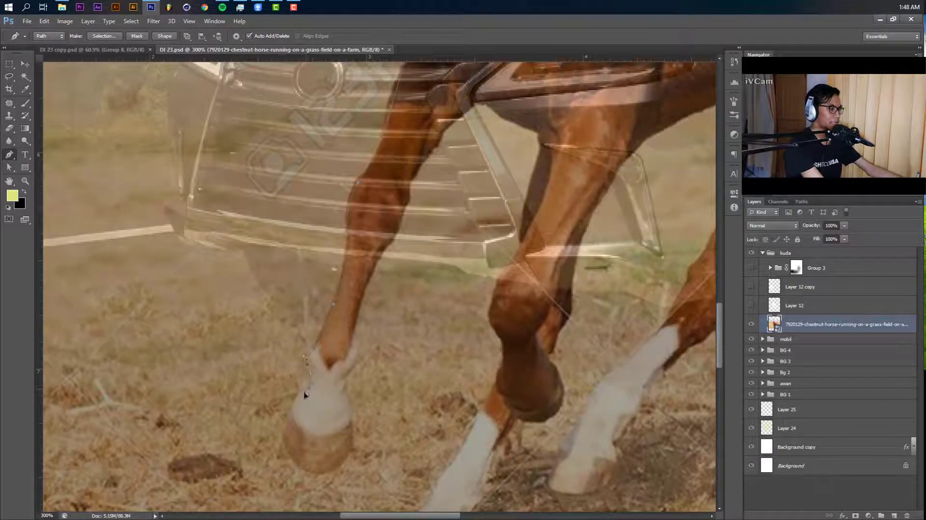
pyautogui.click(311, 472)
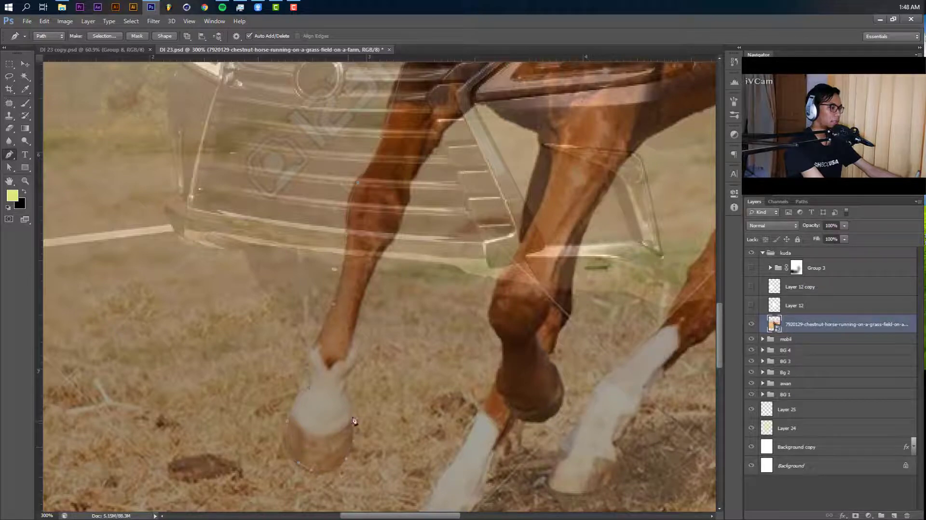
# Trace the inner edge of the extended front leg from the hoof back up to the chest.
pyautogui.scroll(2, 354, 427)
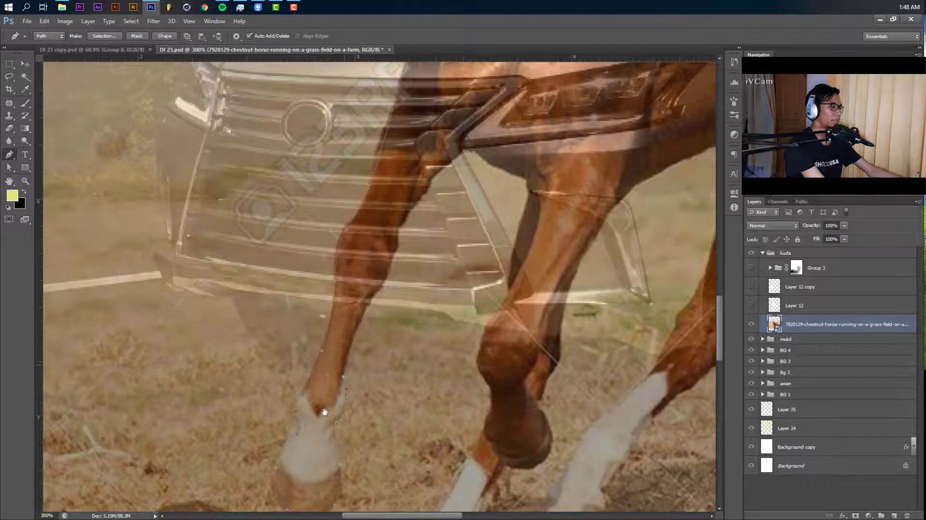
pyautogui.scroll(2, 342, 379)
pyautogui.moveTo(340, 376); pyautogui.dragTo(362, 330)
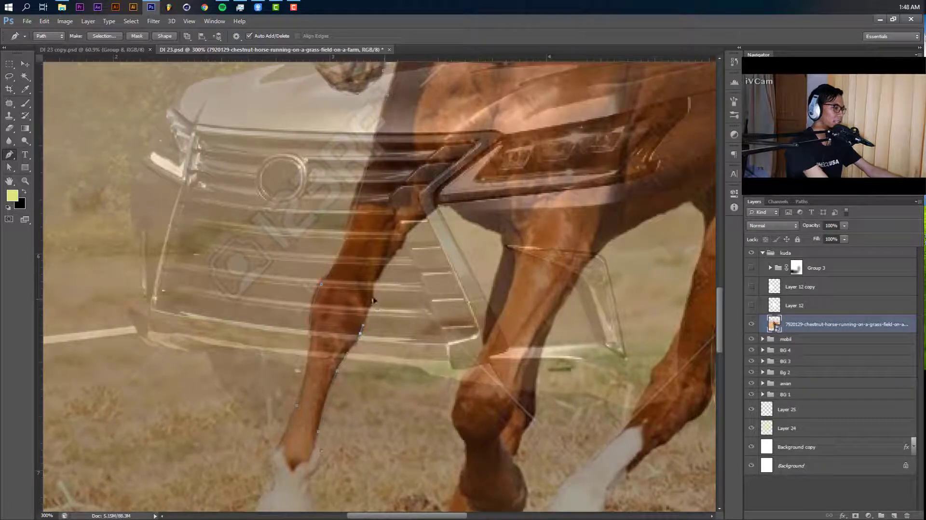
pyautogui.moveTo(372, 298); pyautogui.dragTo(383, 278)
pyautogui.moveTo(400, 248); pyautogui.dragTo(430, 209)
pyautogui.click(455, 206)
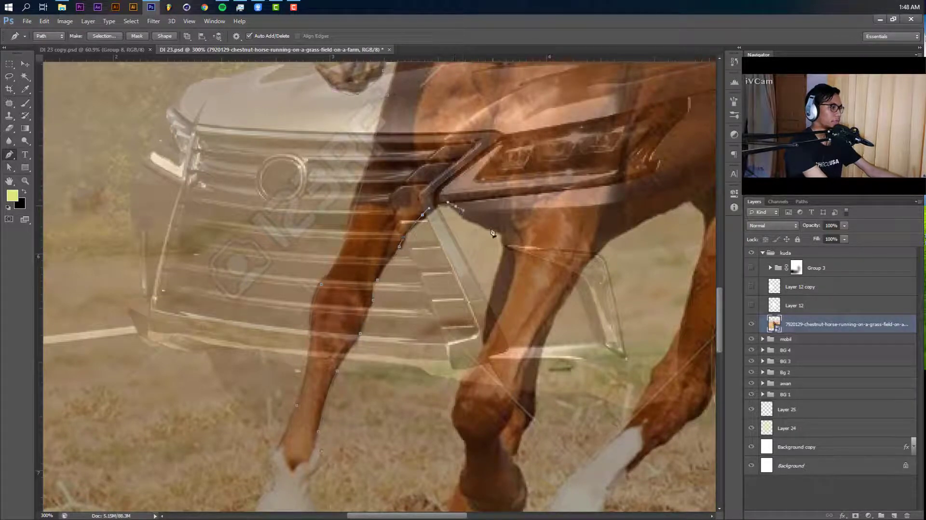
# Carry the pen path under the chest and down the front edge of the bent front leg, around its knee and hoof.
pyautogui.moveTo(483, 225)
pyautogui.mouseDown()
pyautogui.moveTo(499, 229)
pyautogui.moveTo(481, 199)
pyautogui.moveTo(494, 219)
pyautogui.mouseUp()
pyautogui.moveTo(486, 249); pyautogui.dragTo(453, 265)
pyautogui.scroll(-2, 467, 247)
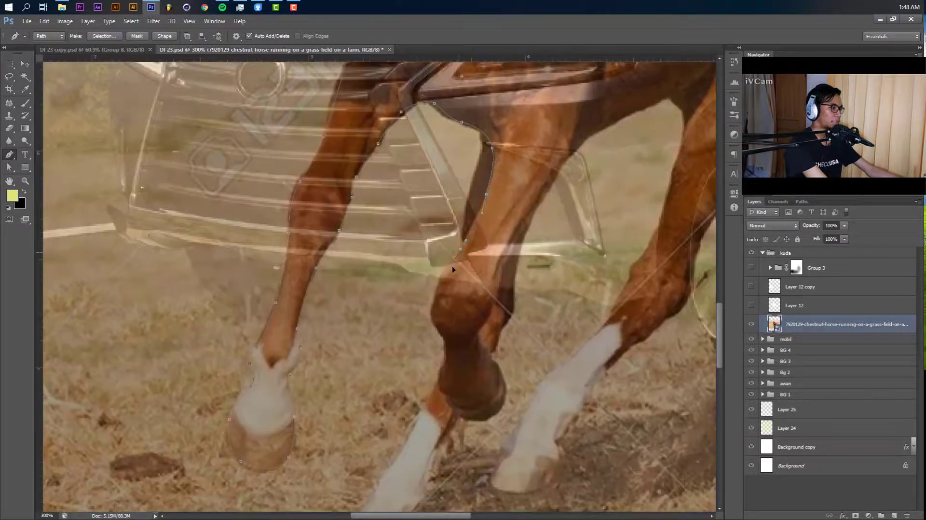
pyautogui.moveTo(432, 258); pyautogui.dragTo(428, 199)
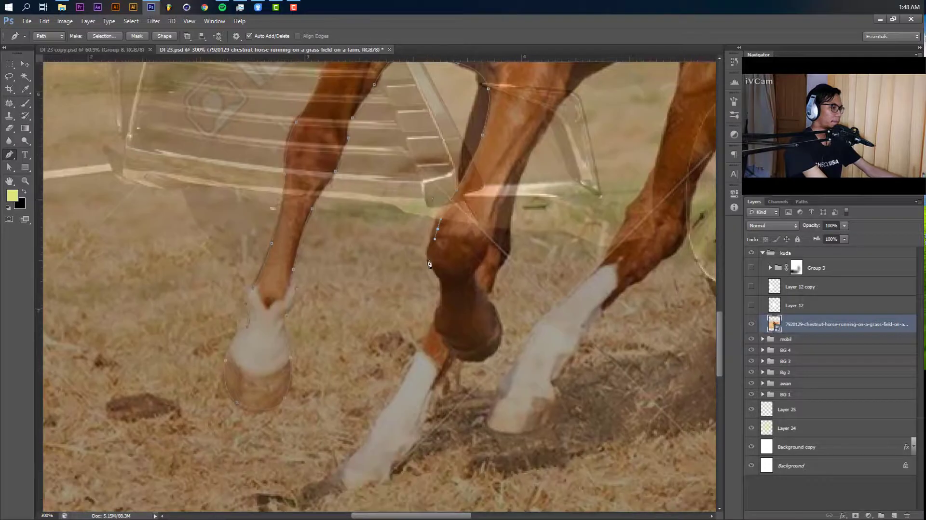
pyautogui.click(437, 326)
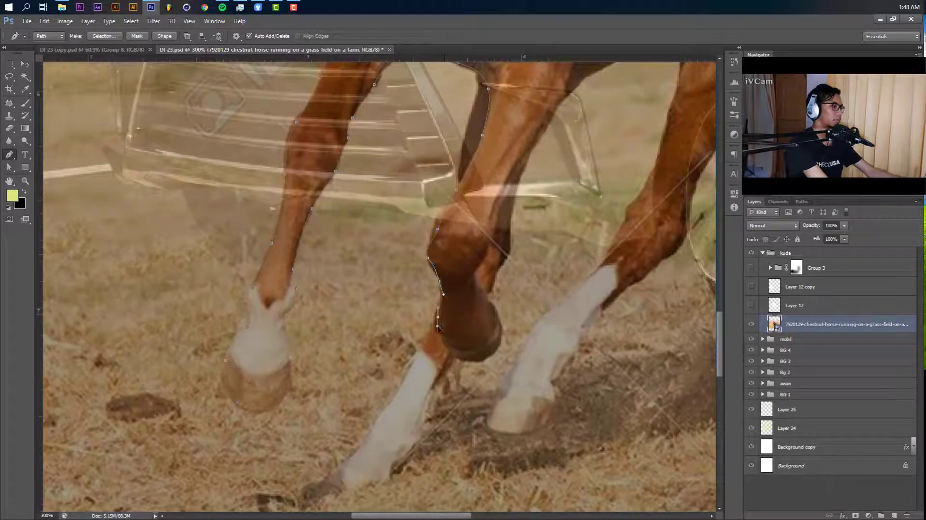
pyautogui.click(439, 334)
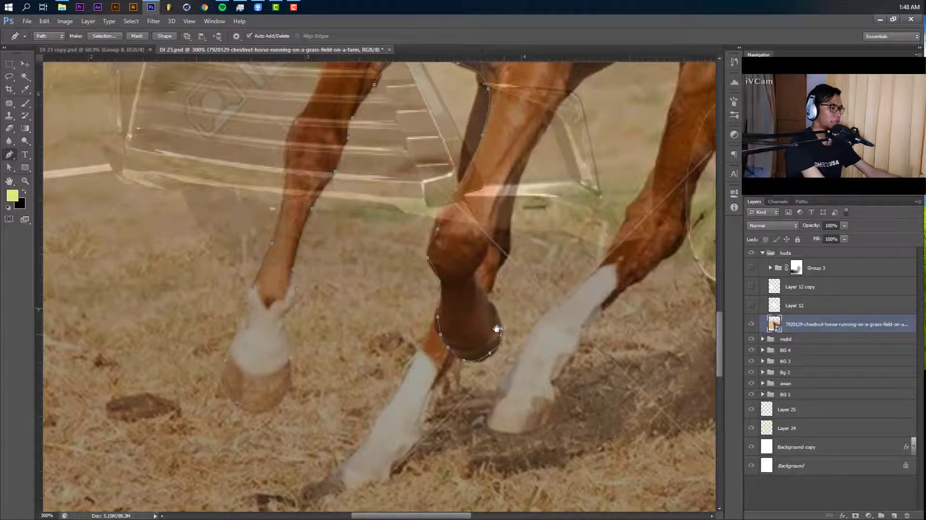
# Trace the rear edge of the bent front leg upward and along the belly to the top of the hind leg.
pyautogui.moveTo(494, 304); pyautogui.dragTo(464, 363)
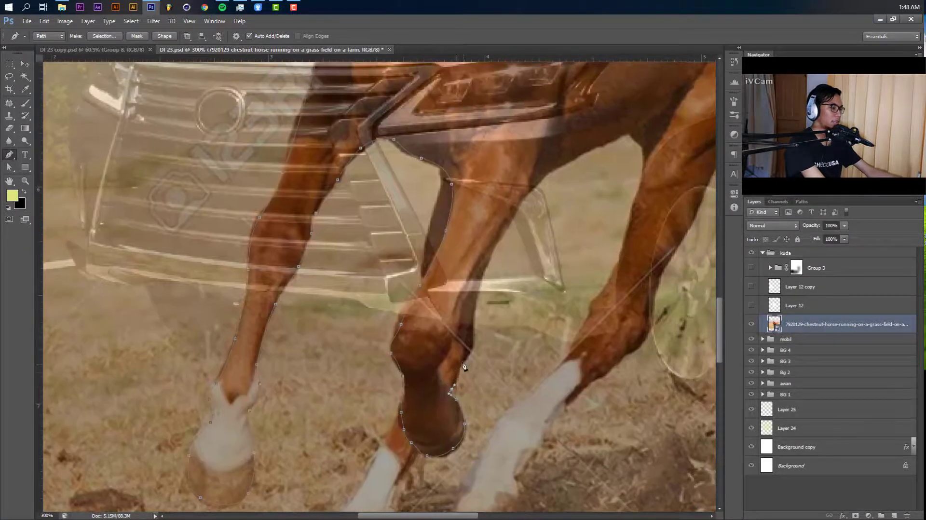
pyautogui.moveTo(478, 310); pyautogui.dragTo(430, 403)
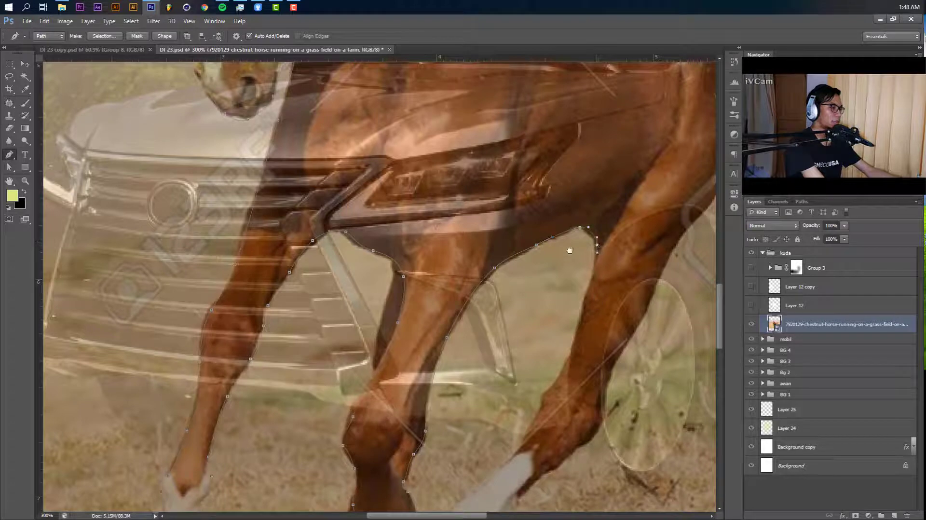
pyautogui.moveTo(579, 257); pyautogui.dragTo(522, 269)
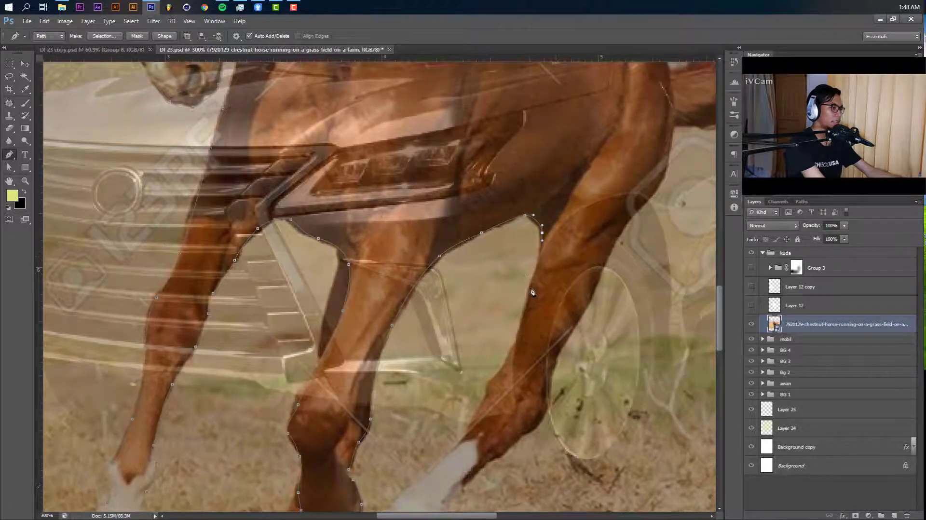
# Trace the front edge of the hind leg, around its white hoof and back up to the hock.
pyautogui.scroll(-3, 528, 264)
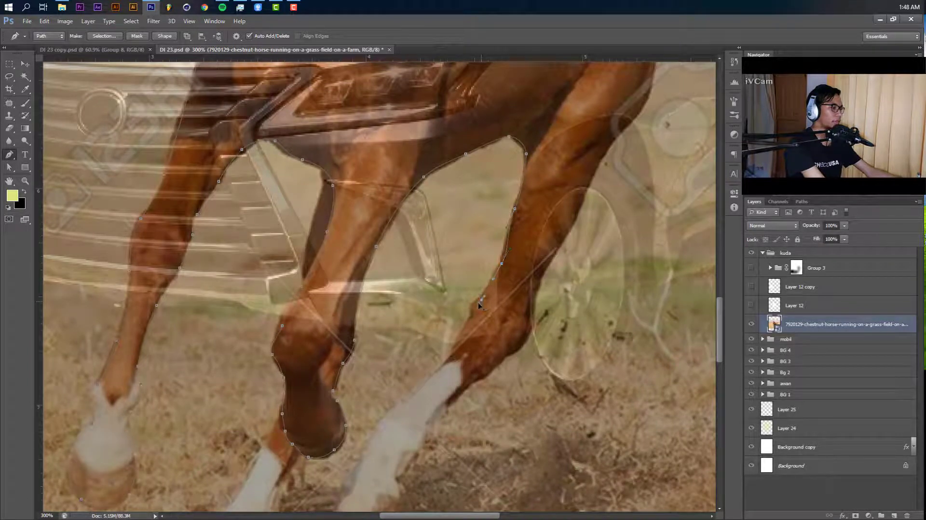
pyautogui.moveTo(475, 322); pyautogui.dragTo(501, 246)
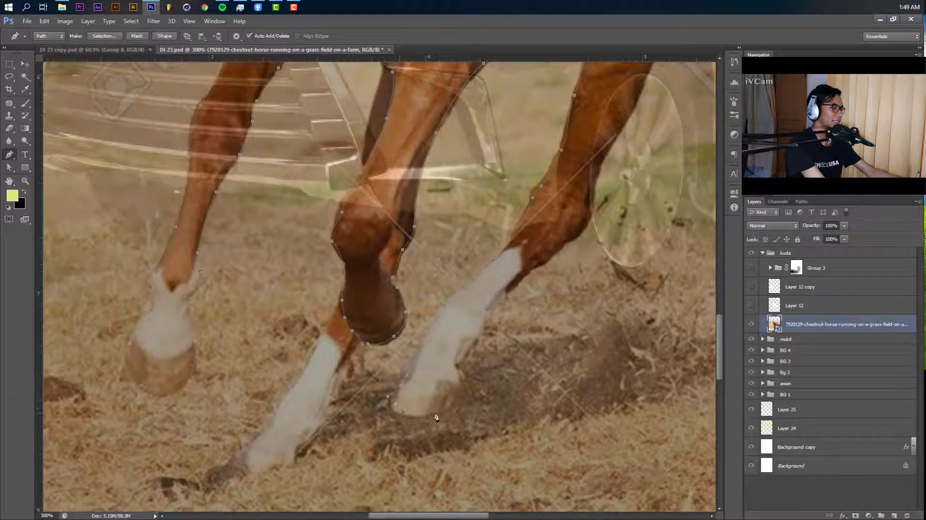
pyautogui.moveTo(475, 368); pyautogui.dragTo(435, 420)
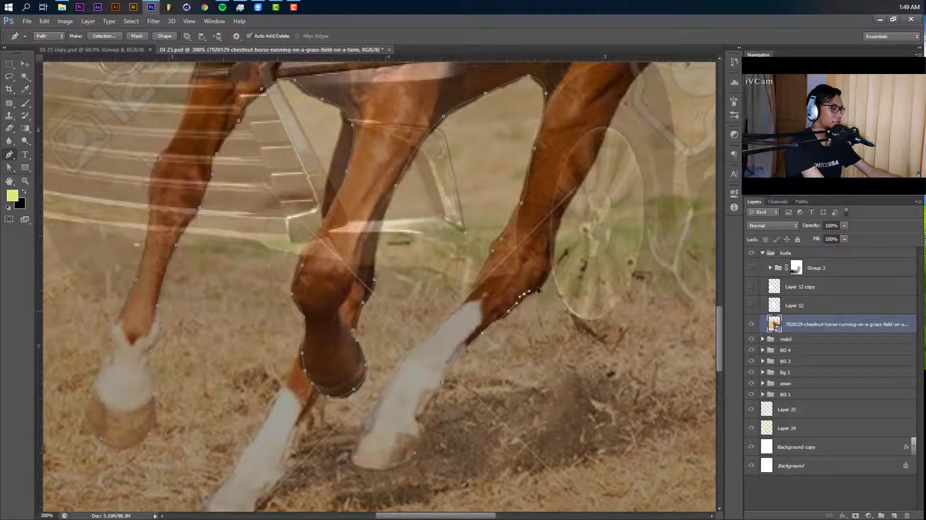
# Continue the pen path from the hock up the rear edge of the hind leg to the base of the tail.
pyautogui.scroll(10, 465, 374)
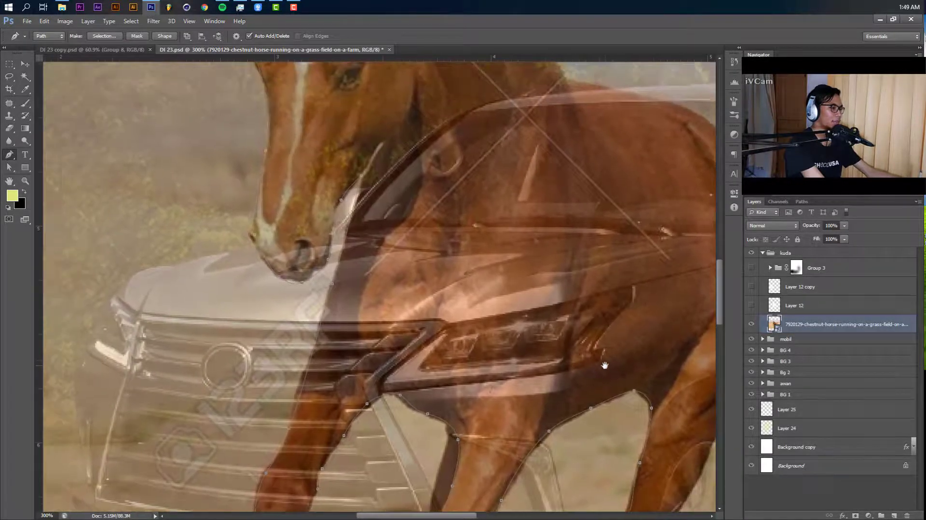
pyautogui.moveTo(604, 365); pyautogui.dragTo(451, 260)
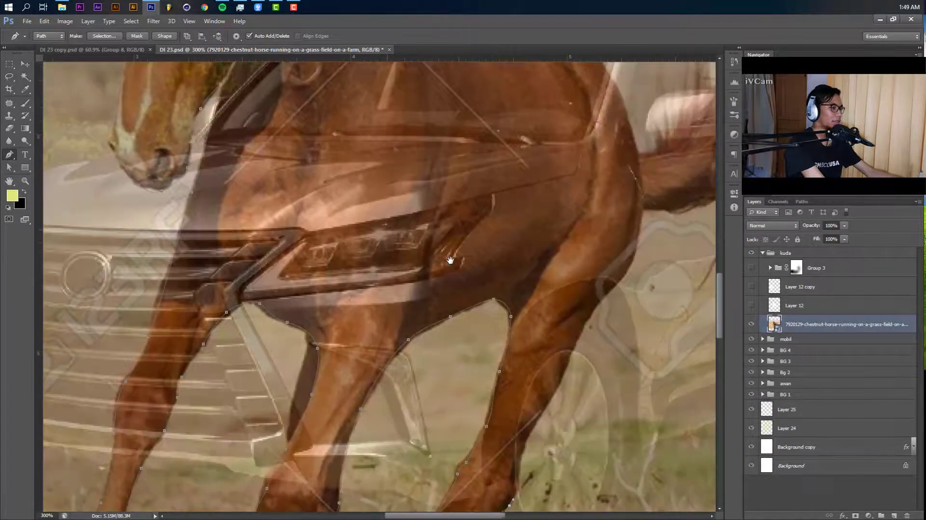
pyautogui.scroll(-2, 490, 310)
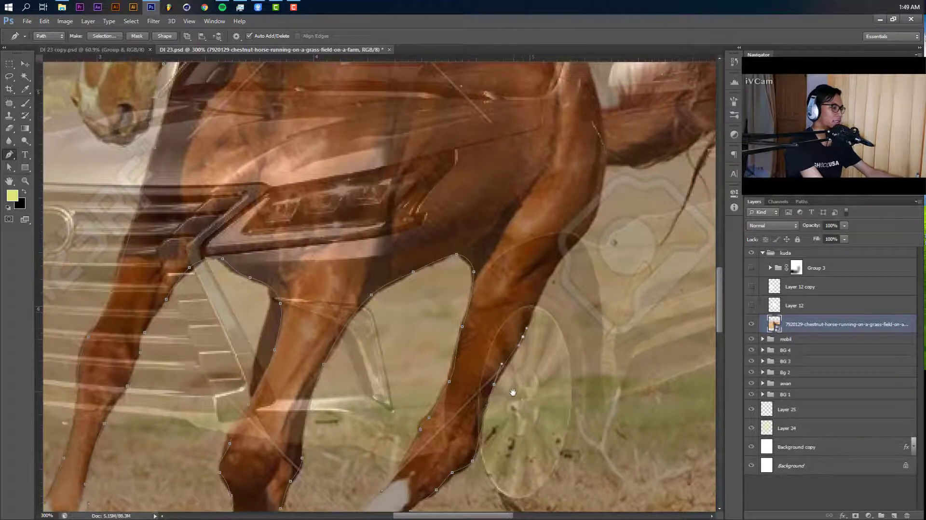
pyautogui.scroll(3, 527, 338)
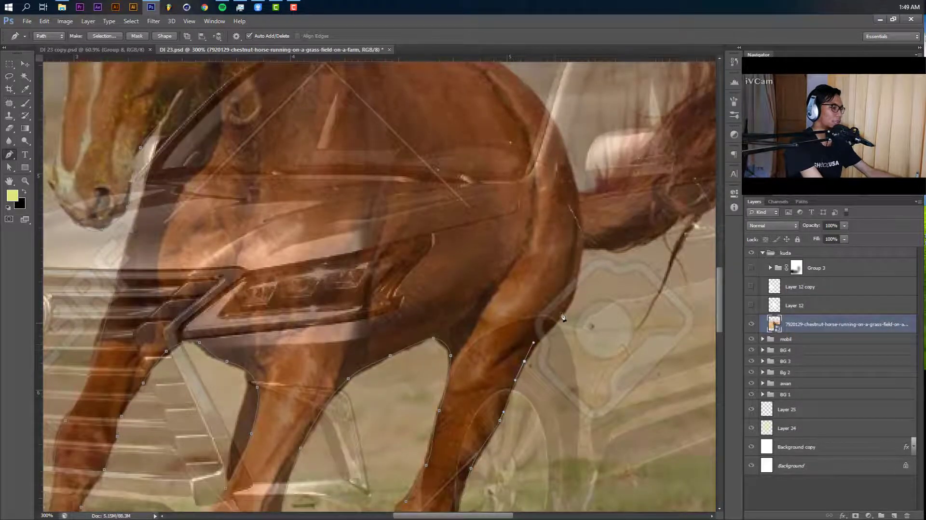
pyautogui.scroll(3, 578, 358)
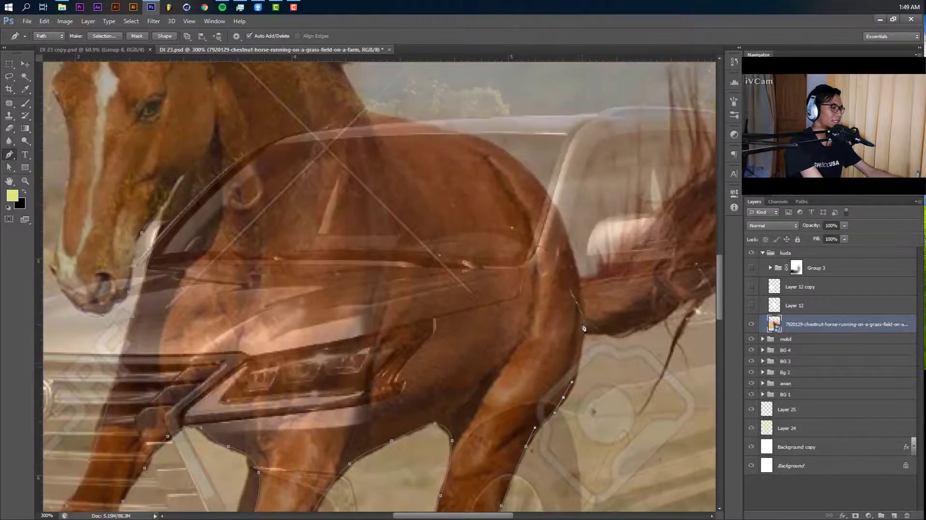
# Carry the pen path over the rump, along the back and up the neck to complete the horse outline.
pyautogui.scroll(3, 602, 334)
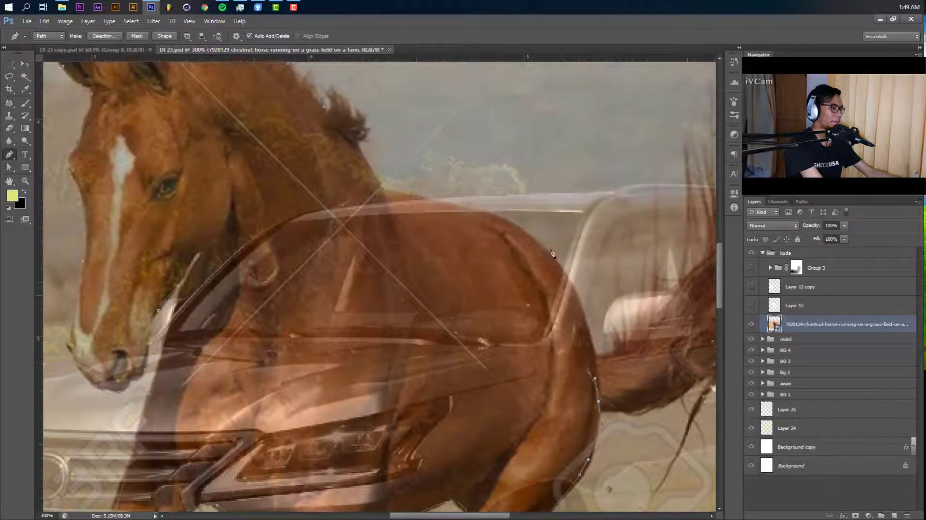
pyautogui.moveTo(550, 247); pyautogui.dragTo(665, 292)
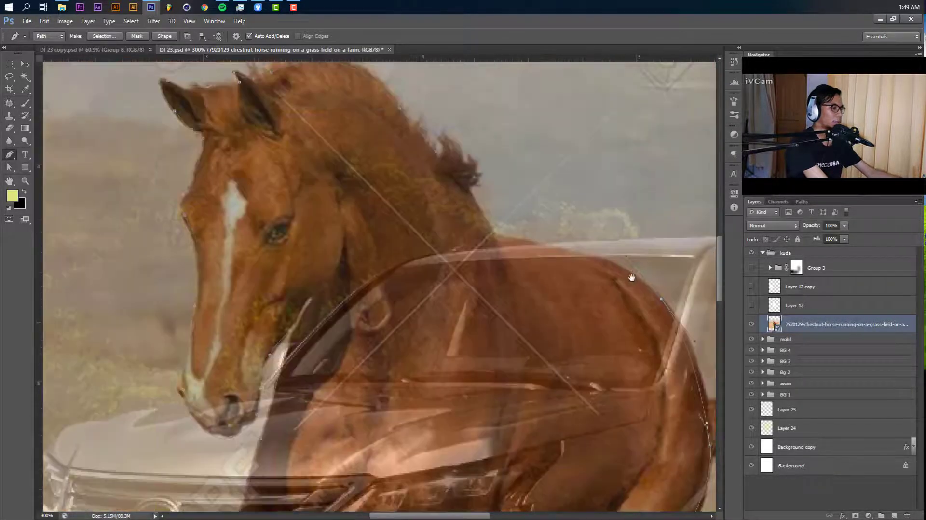
pyautogui.moveTo(491, 237); pyautogui.dragTo(512, 265)
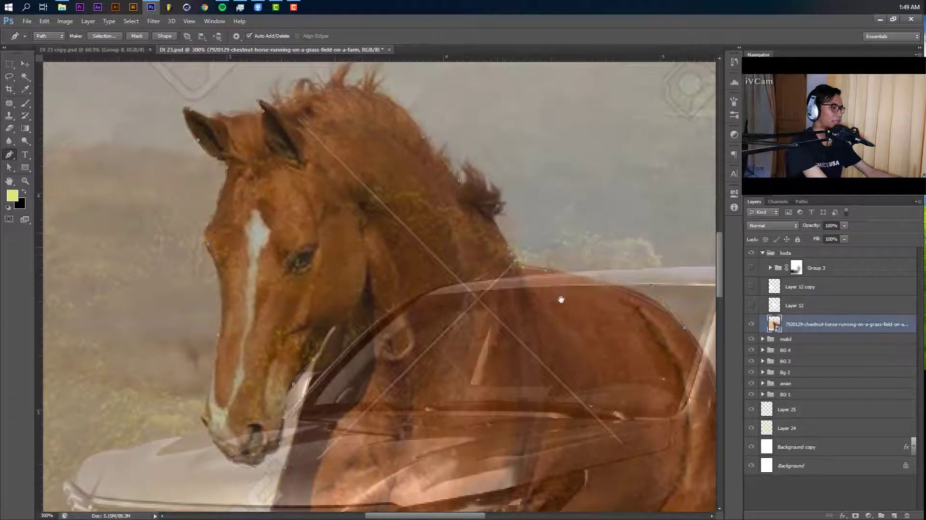
pyautogui.scroll(3, 574, 311)
pyautogui.hscroll(-3, 574, 311)
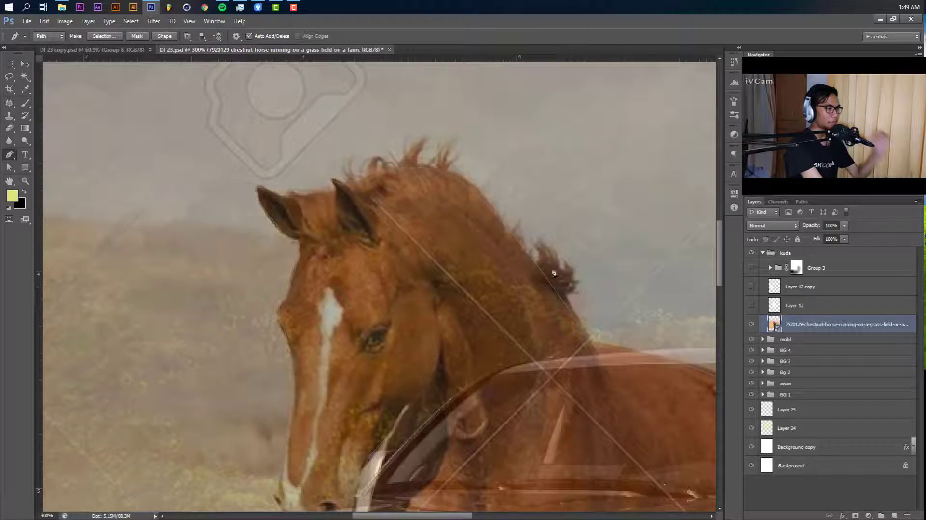
# Convert the horse path into a new anti-aliased selection and hide the horse photo layer.
pyautogui.click(106, 36)
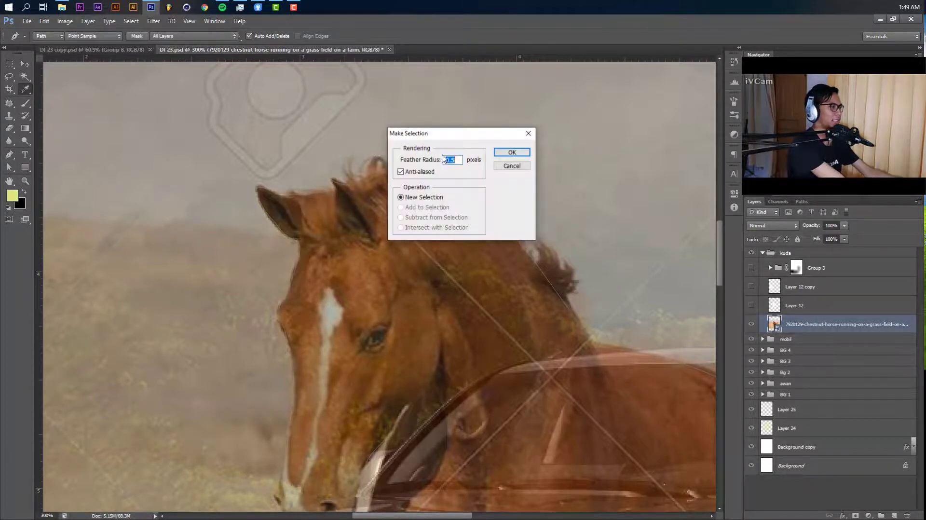
pyautogui.press('Return')
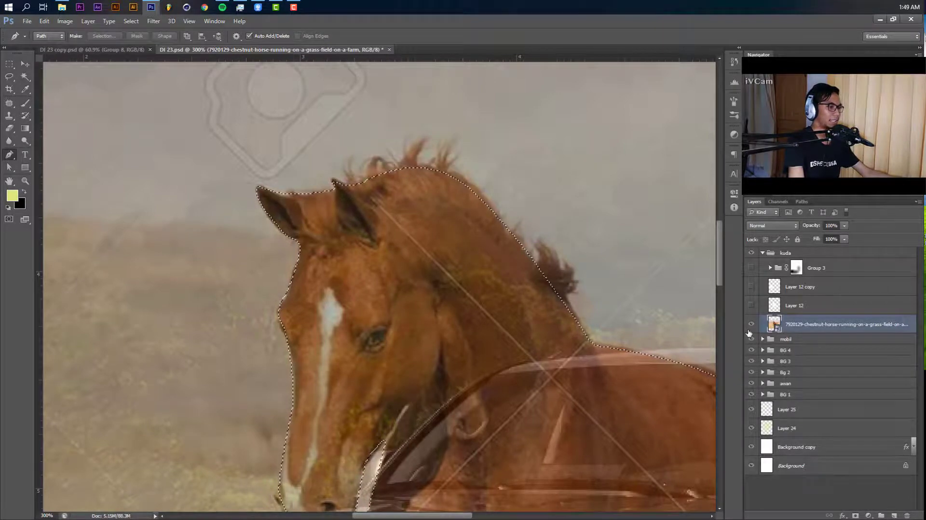
pyautogui.hotkey('ctrl', ',')
pyautogui.hotkey('ctrl', '1')
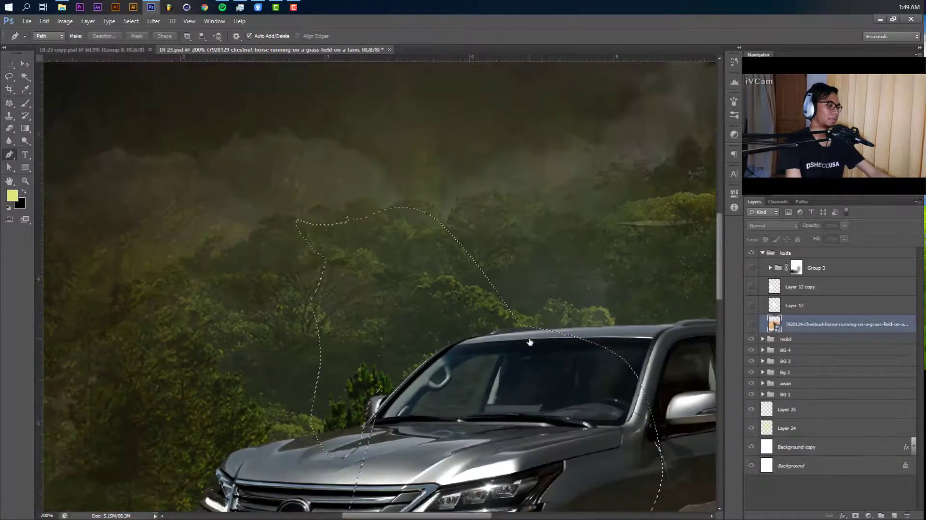
pyautogui.hotkey('ctrl', '0')
pyautogui.hotkey('ctrl', '-')
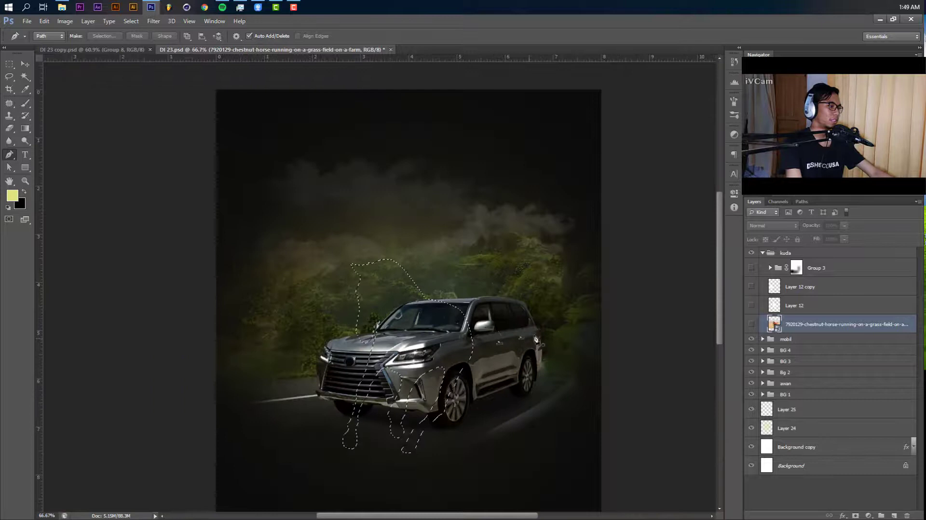
# Fill the horse selection with the light yellow-green foreground colour on a new layer, and deselect.
pyautogui.click(898, 516)
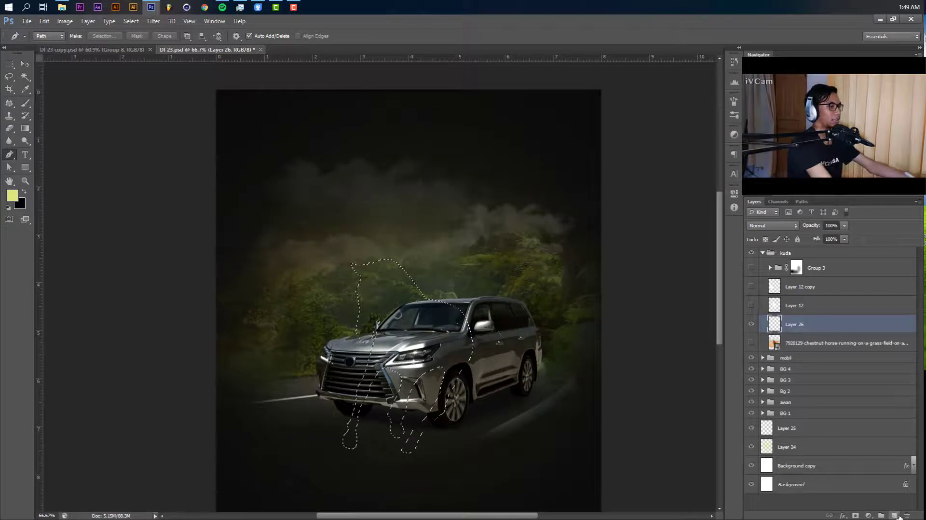
pyautogui.hotkey('alt', 'BackSpace')
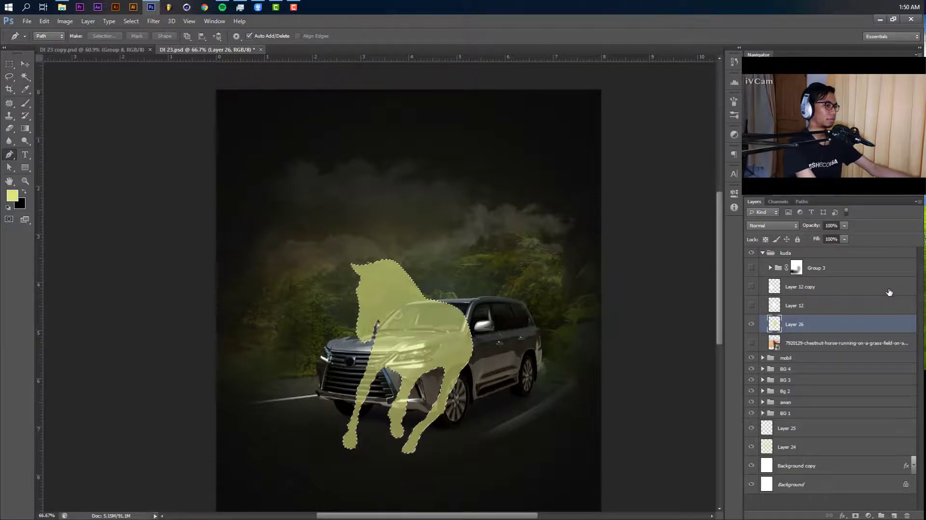
pyautogui.hotkey('ctrl', 'd')
pyautogui.press('v')
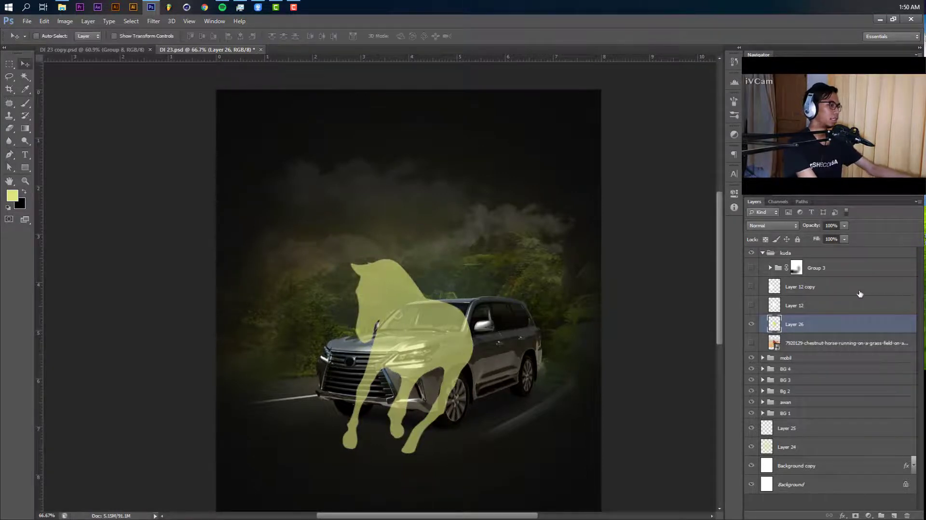
# Set the opacity of the kuda group to 100%.
pyautogui.click(803, 257)
pyautogui.press('6')
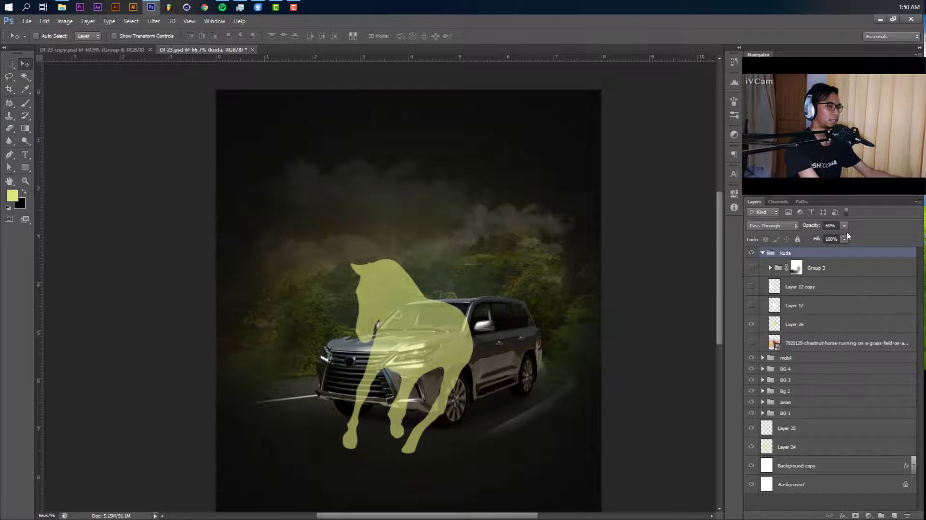
pyautogui.moveTo(863, 237); pyautogui.dragTo(866, 237)
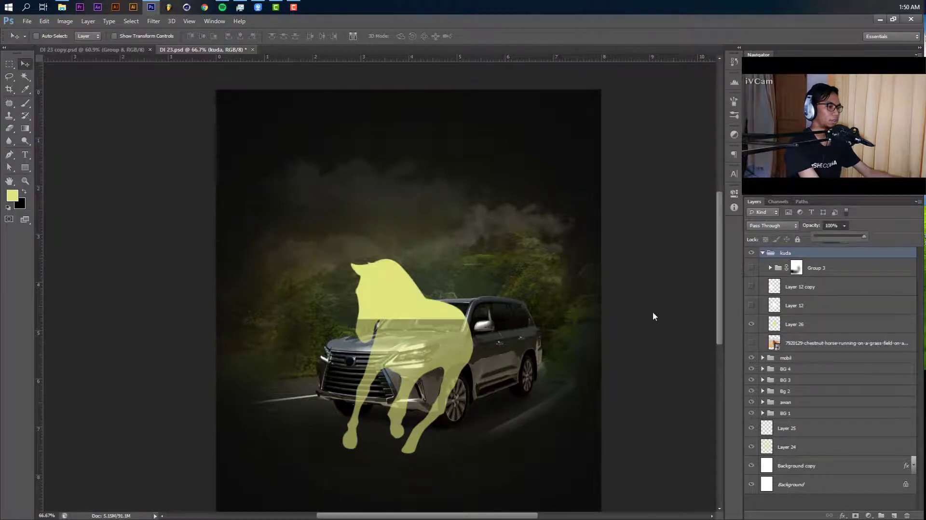
pyautogui.click(722, 291)
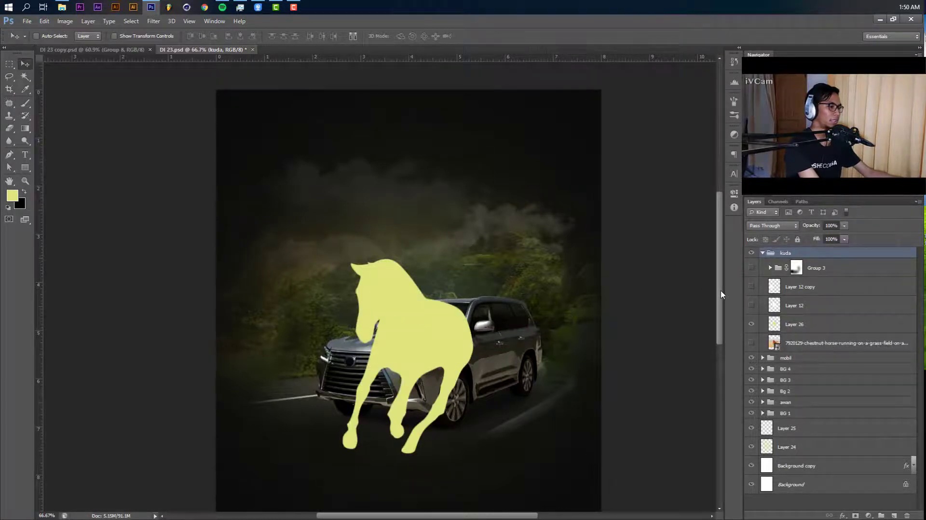
# Duplicate the filled horse silhouette on Layer 26 and hide the original layer.
pyautogui.scroll(-2, 722, 294)
pyautogui.click(801, 326)
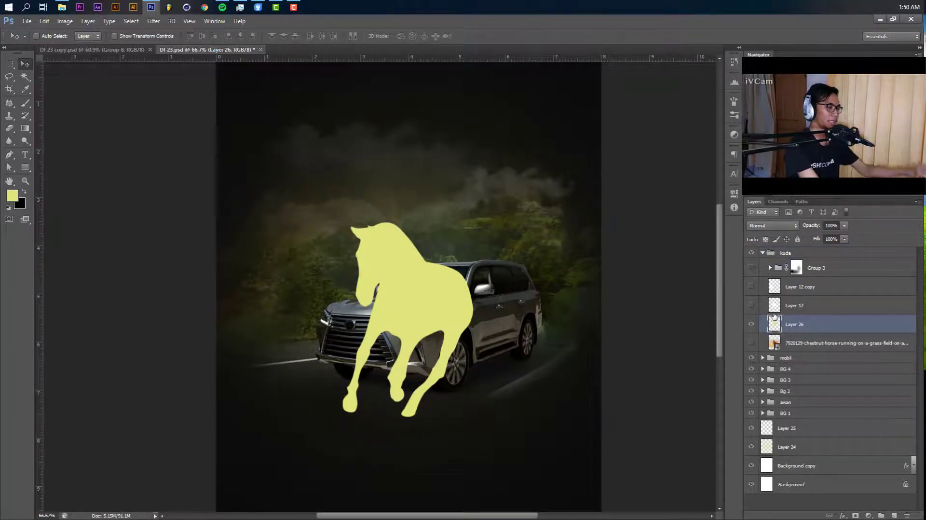
pyautogui.hotkey('ctrl', 'j')
pyautogui.click(752, 344)
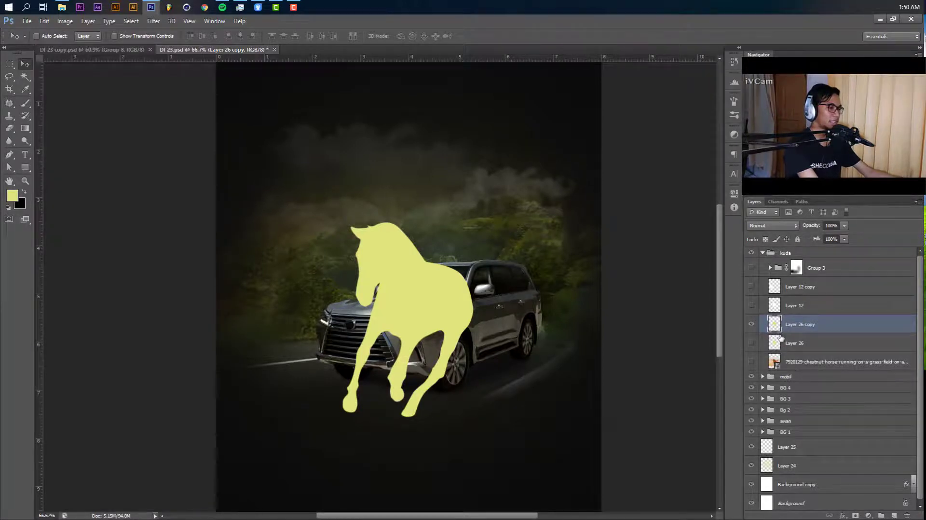
# Load the silhouette as a selection, hide Layer 26 copy and add a new empty layer above it.
pyautogui.keyDown('ctrl'); pyautogui.click(780, 336); pyautogui.keyUp('ctrl')
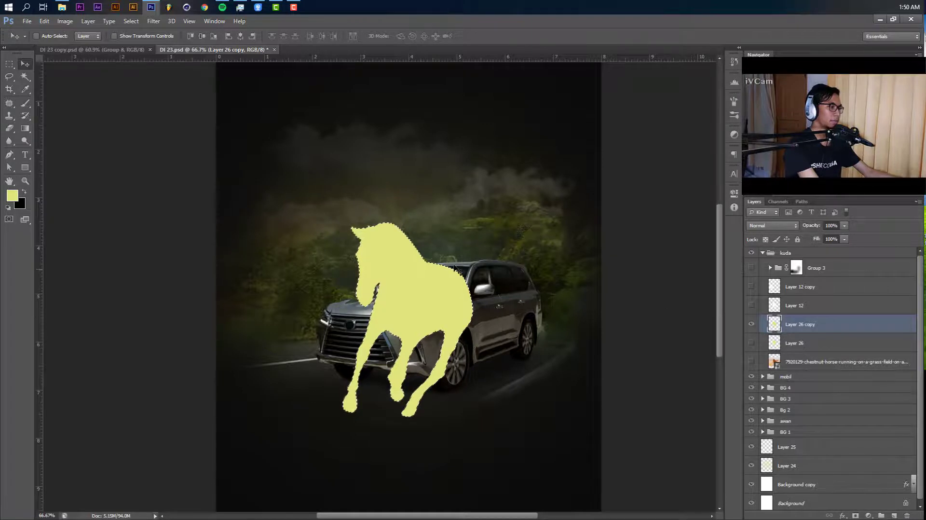
pyautogui.click(751, 324)
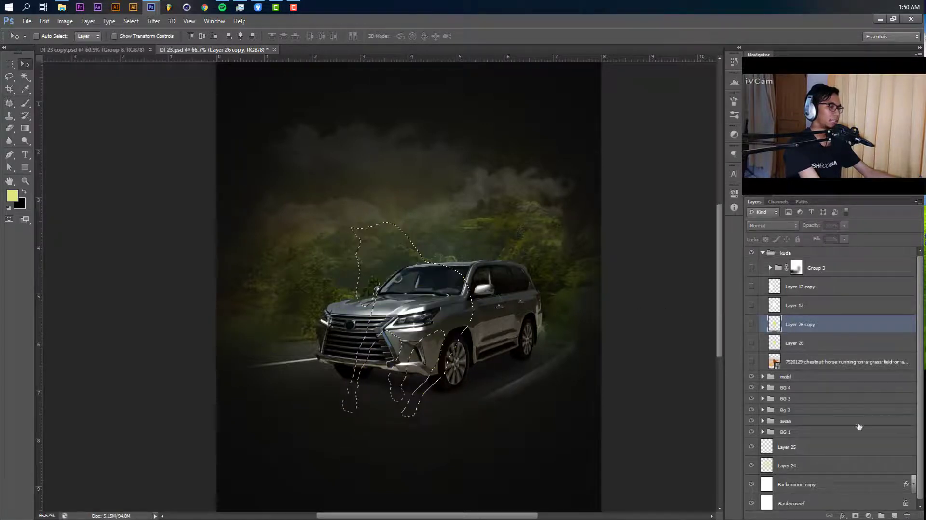
pyautogui.click(892, 514)
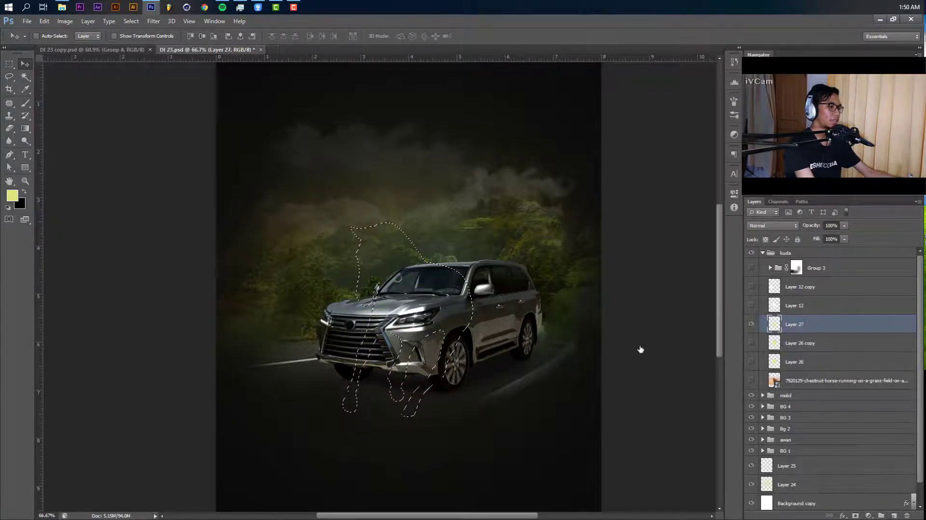
# Switch to the Brush tool and reduce its size to 125 px for painting inside the horse selection.
pyautogui.press('b')
pyautogui.hotkey('ctrl', '+')
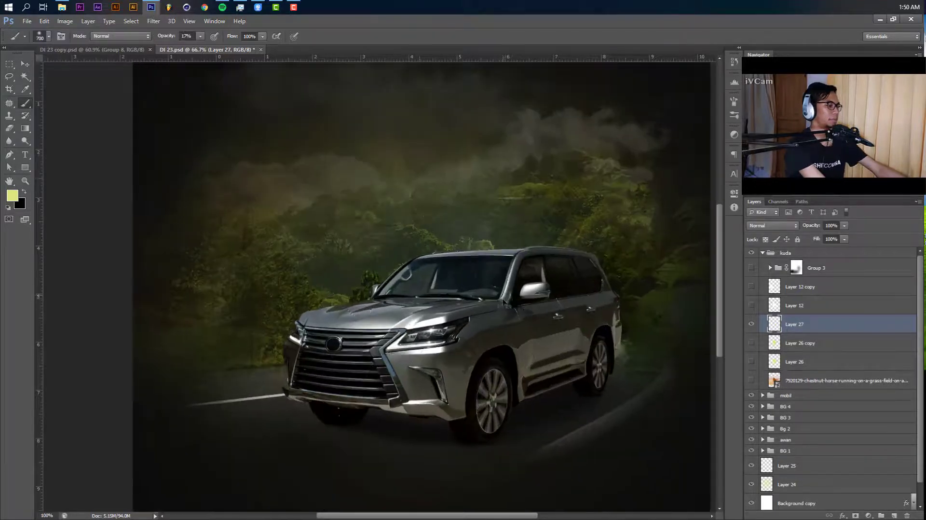
pyautogui.press('[')
pyautogui.press('[')
pyautogui.press('[')
pyautogui.press('[')
pyautogui.press('[')
pyautogui.press('[')
pyautogui.press('[')
pyautogui.press('[')
pyautogui.press('[')
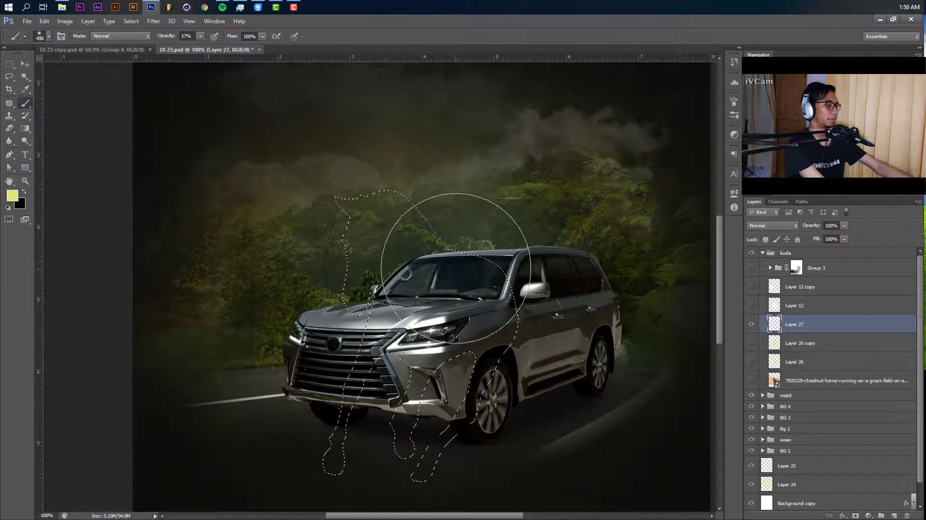
pyautogui.press('[')
pyautogui.press('[')
pyautogui.press('[')
pyautogui.press('[')
pyautogui.press('[')
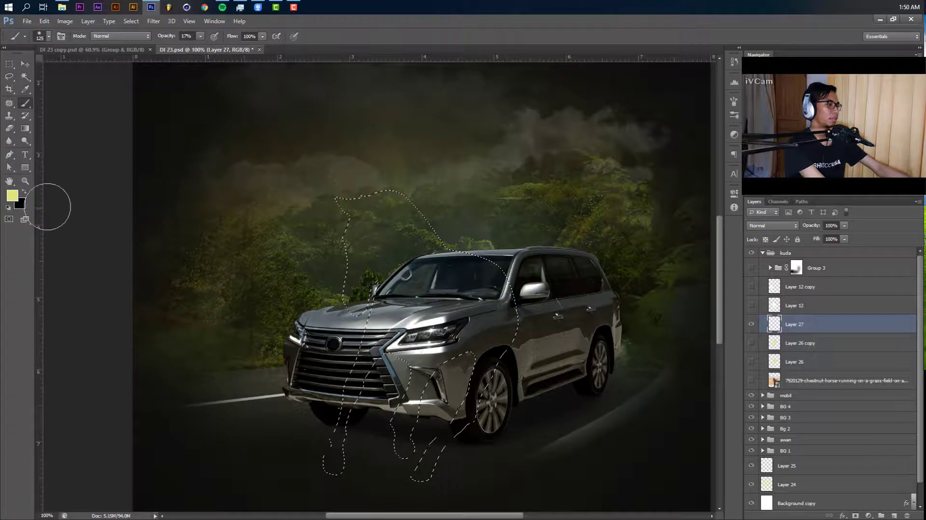
# Set the foreground colour to bright pure yellow and the brush opacity to 47%.
pyautogui.click(16, 199)
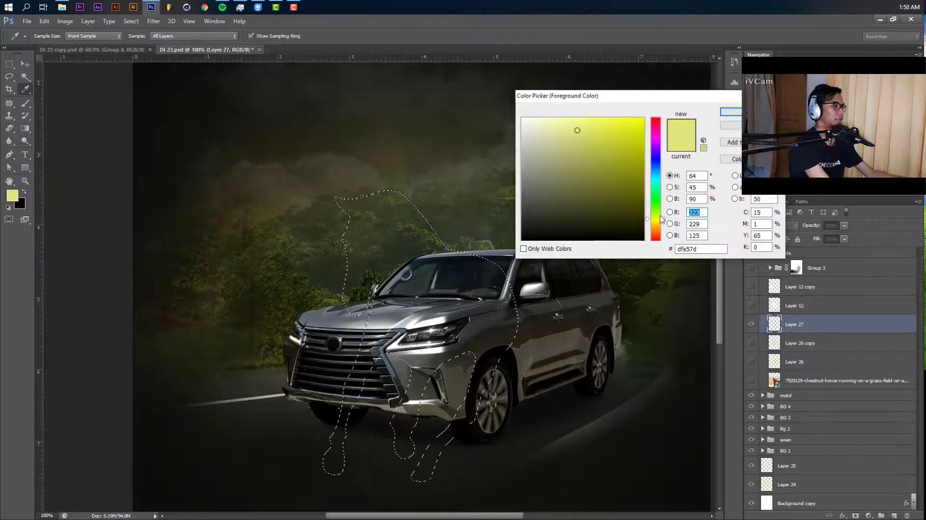
pyautogui.moveTo(621, 128); pyautogui.dragTo(643, 119)
pyautogui.click(731, 111)
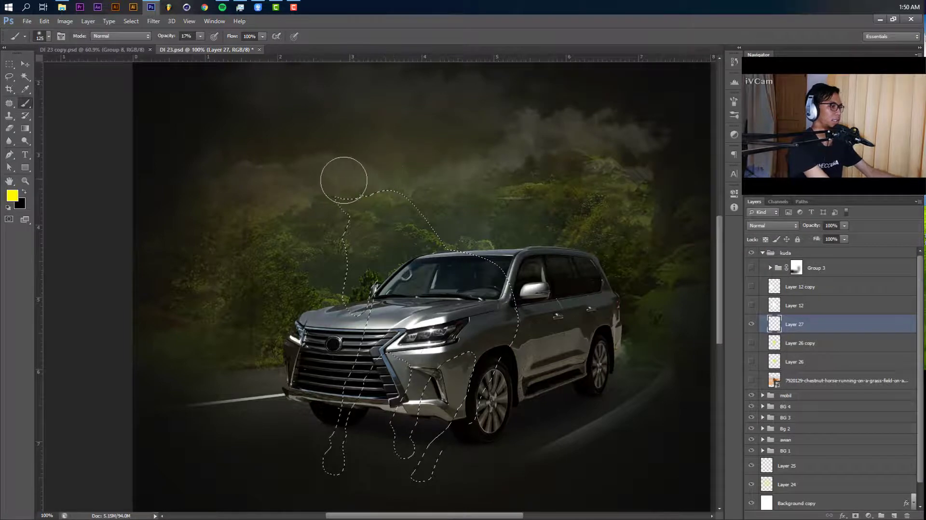
pyautogui.press('4')
pyautogui.press('7')
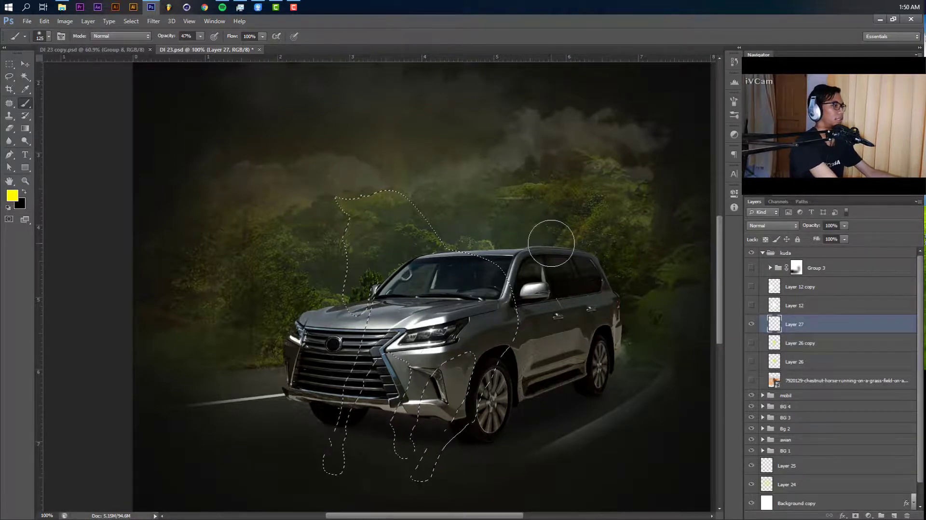
# Paint a soft yellow glow inside the selection along the horse's ears, forehead and front of the face.
pyautogui.hotkey('ctrl', '+')
pyautogui.moveTo(499, 252); pyautogui.dragTo(566, 319)
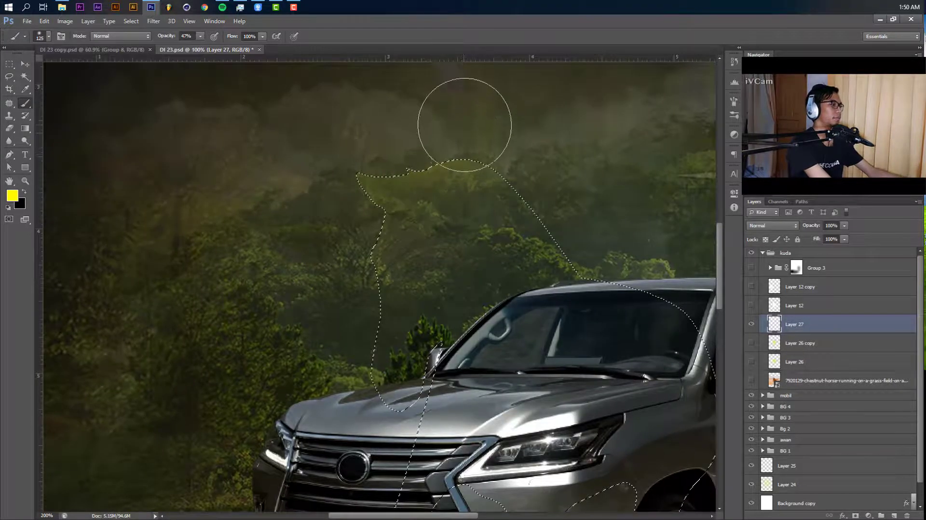
pyautogui.moveTo(465, 124)
pyautogui.mouseDown()
pyautogui.moveTo(366, 149)
pyautogui.moveTo(350, 171)
pyautogui.moveTo(341, 291)
pyautogui.moveTo(322, 181)
pyautogui.moveTo(316, 311)
pyautogui.moveTo(401, 337)
pyautogui.moveTo(364, 314)
pyautogui.moveTo(337, 312)
pyautogui.moveTo(372, 333)
pyautogui.moveTo(385, 323)
pyautogui.moveTo(412, 273)
pyautogui.moveTo(417, 222)
pyautogui.mouseUp()
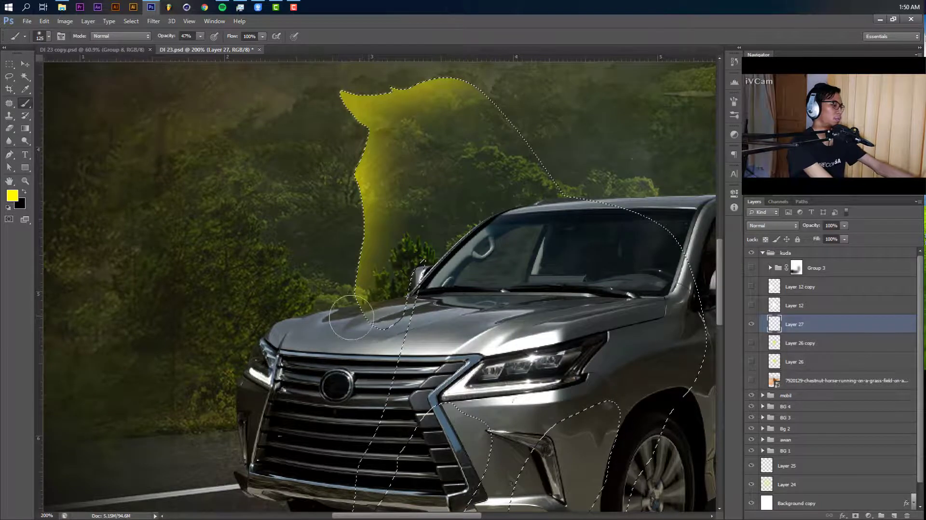
# Reduce the brush to 60 px and paint the yellow glow around the horse's muzzle.
pyautogui.press('[')
pyautogui.press('[')
pyautogui.press('[')
pyautogui.press('[')
pyautogui.press('[')
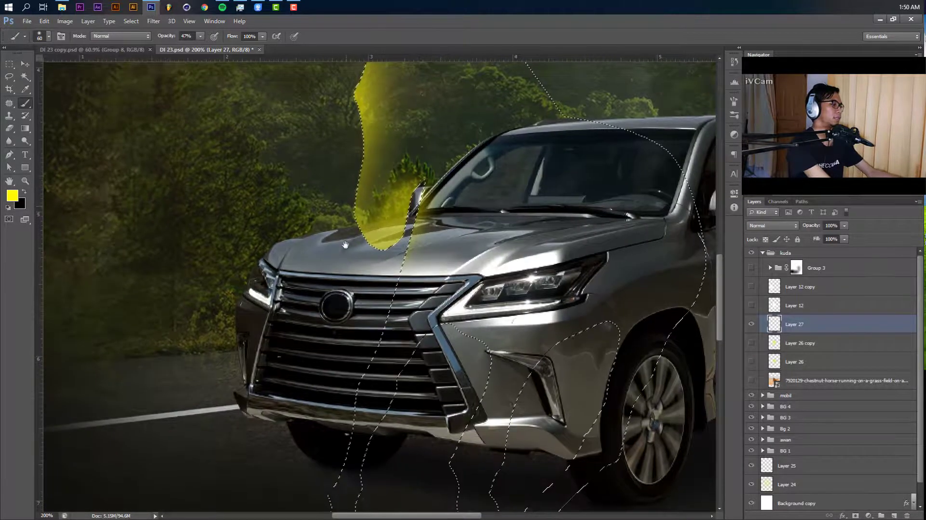
pyautogui.moveTo(353, 206)
pyautogui.mouseDown()
pyautogui.moveTo(341, 269)
pyautogui.moveTo(339, 217)
pyautogui.moveTo(328, 207)
pyautogui.mouseUp()
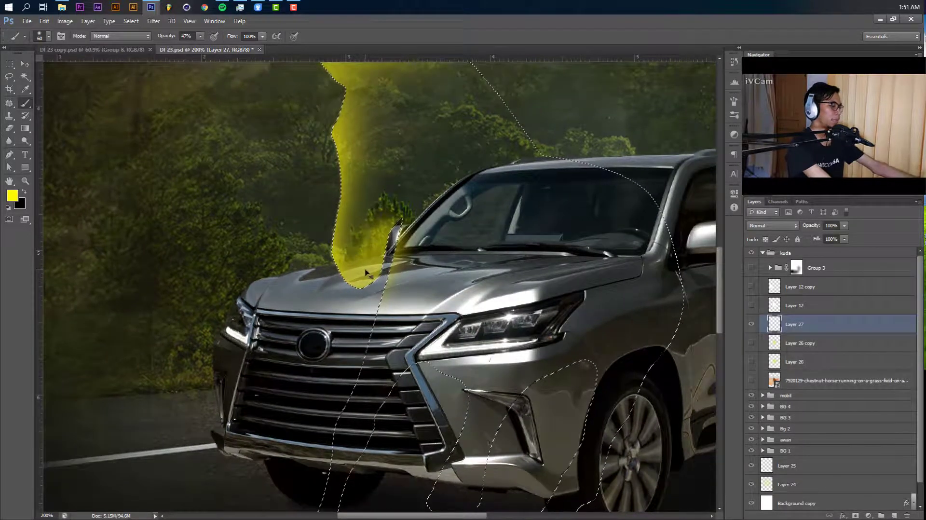
# Hide the selection outline and paint the yellow glow from the horse's chest along the front leg to the hoof.
pyautogui.hotkey('ctrl', 'd')
pyautogui.moveTo(353, 294); pyautogui.dragTo(333, 250)
pyautogui.moveTo(361, 219)
pyautogui.mouseDown()
pyautogui.moveTo(345, 337)
pyautogui.moveTo(333, 357)
pyautogui.mouseUp()
pyautogui.moveTo(325, 324); pyautogui.dragTo(326, 235)
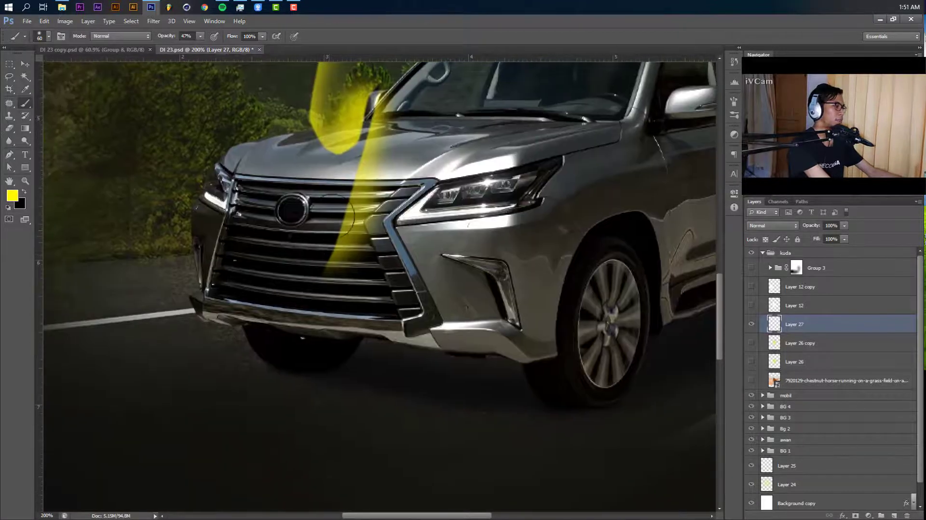
pyautogui.moveTo(333, 203); pyautogui.dragTo(292, 391)
pyautogui.moveTo(302, 236); pyautogui.dragTo(298, 152)
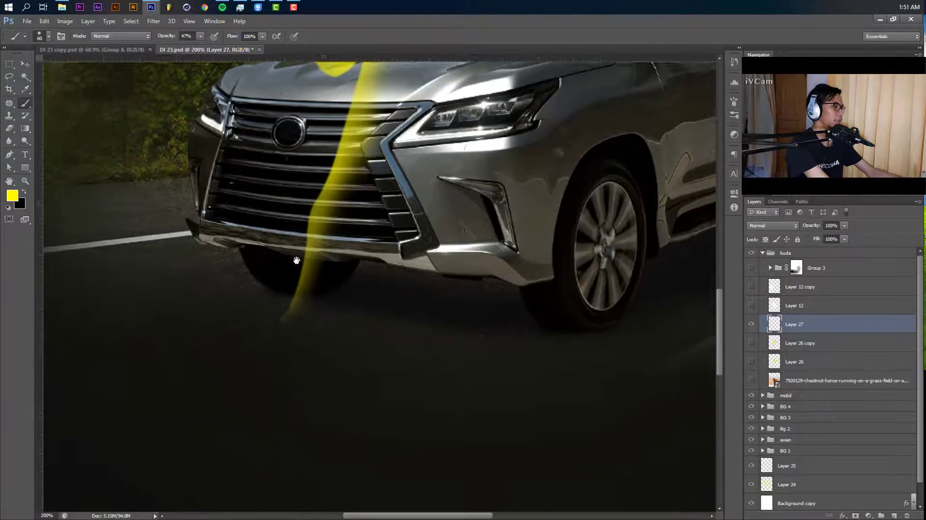
pyautogui.moveTo(295, 263)
pyautogui.mouseDown()
pyautogui.moveTo(270, 265)
pyautogui.moveTo(263, 310)
pyautogui.moveTo(275, 356)
pyautogui.moveTo(265, 382)
pyautogui.moveTo(297, 384)
pyautogui.mouseUp()
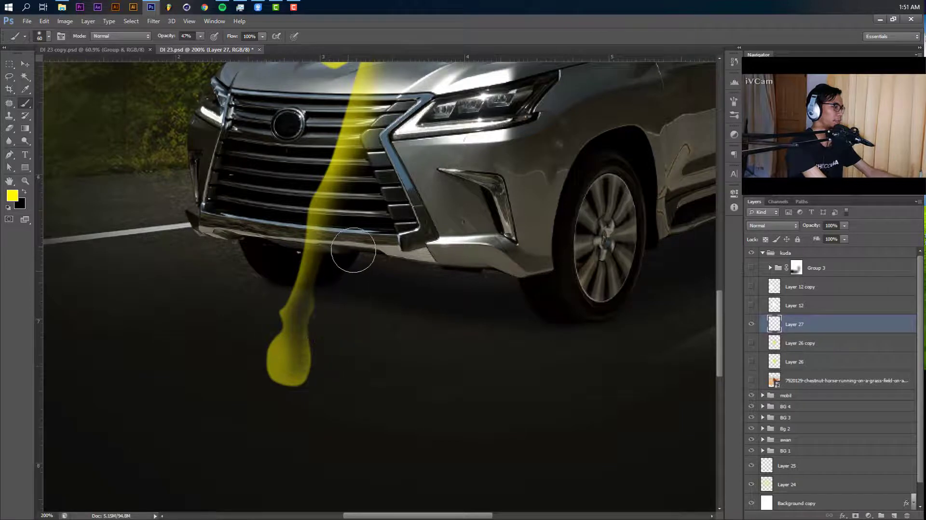
# Paint the yellow glow along the edges of the horse's other two legs and up the thigh inside the selection.
pyautogui.moveTo(373, 233); pyautogui.dragTo(348, 295)
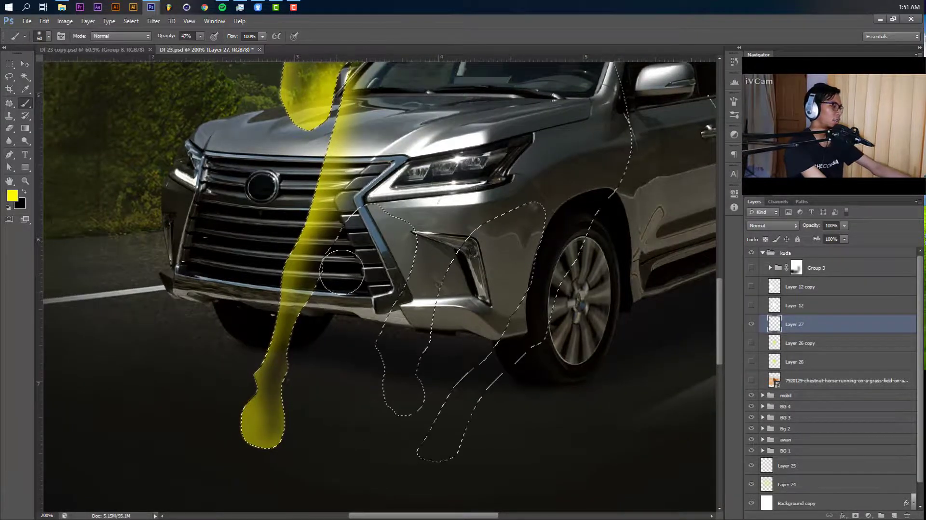
pyautogui.moveTo(377, 285)
pyautogui.mouseDown()
pyautogui.moveTo(358, 335)
pyautogui.moveTo(360, 327)
pyautogui.moveTo(358, 368)
pyautogui.moveTo(374, 417)
pyautogui.moveTo(398, 426)
pyautogui.moveTo(418, 413)
pyautogui.moveTo(474, 256)
pyautogui.moveTo(526, 226)
pyautogui.moveTo(500, 298)
pyautogui.moveTo(411, 441)
pyautogui.moveTo(420, 463)
pyautogui.moveTo(465, 476)
pyautogui.moveTo(482, 424)
pyautogui.moveTo(569, 329)
pyautogui.moveTo(576, 304)
pyautogui.mouseUp()
pyautogui.moveTo(457, 377); pyautogui.dragTo(324, 462)
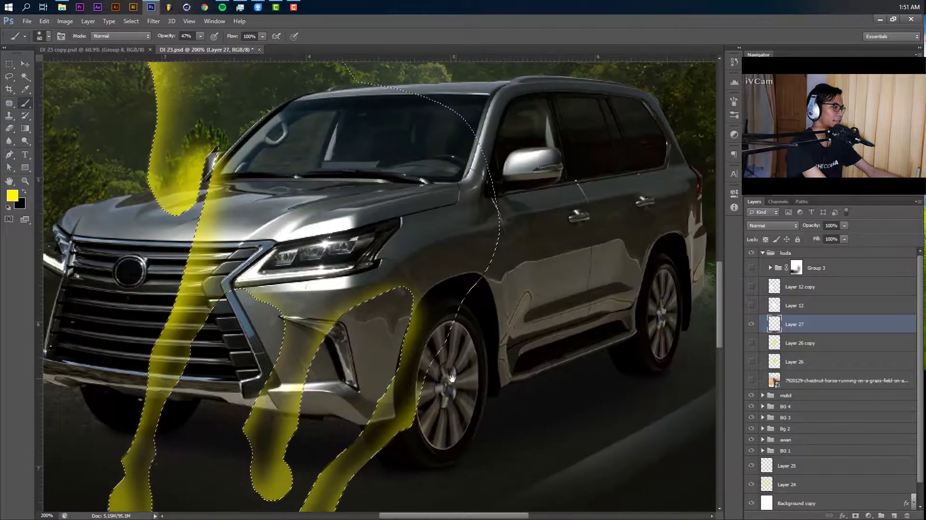
pyautogui.moveTo(467, 350)
pyautogui.mouseDown()
pyautogui.moveTo(497, 286)
pyautogui.moveTo(467, 355)
pyautogui.moveTo(507, 288)
pyautogui.moveTo(550, 311)
pyautogui.moveTo(580, 387)
pyautogui.mouseUp()
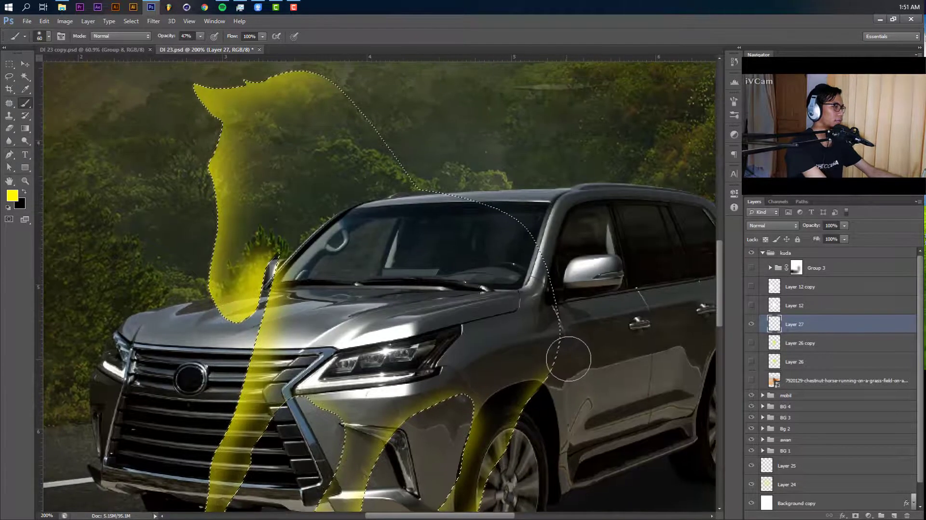
# Enlarge the brush to 125 px, paint the glow along the horse's rump, back and neck, and clear the selection.
pyautogui.press(']')
pyautogui.press(']')
pyautogui.press(']')
pyautogui.hotkey('ctrl', '-')
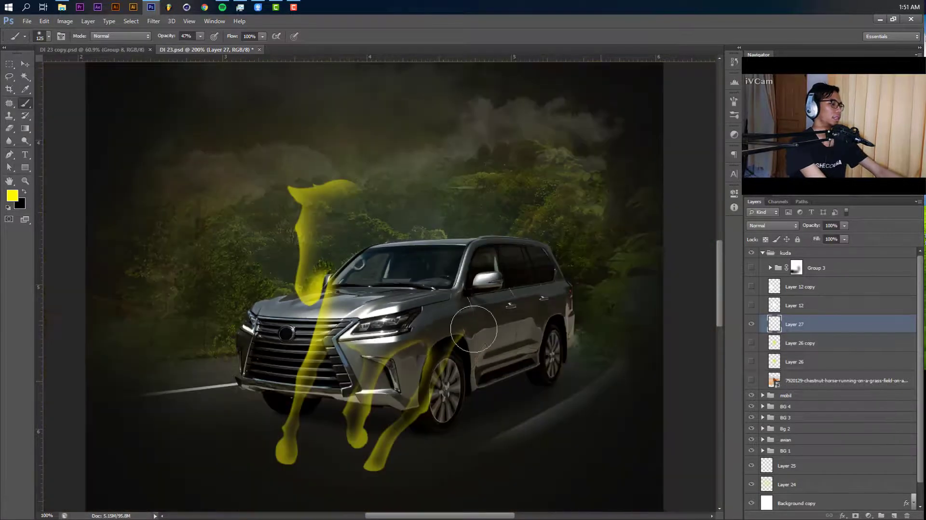
pyautogui.moveTo(464, 382)
pyautogui.mouseDown()
pyautogui.moveTo(490, 305)
pyautogui.moveTo(471, 258)
pyautogui.moveTo(329, 162)
pyautogui.mouseUp()
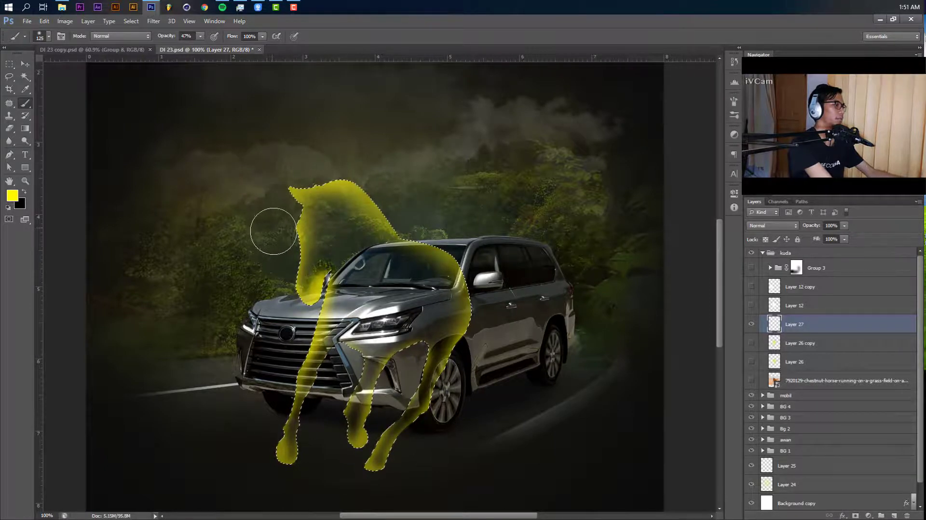
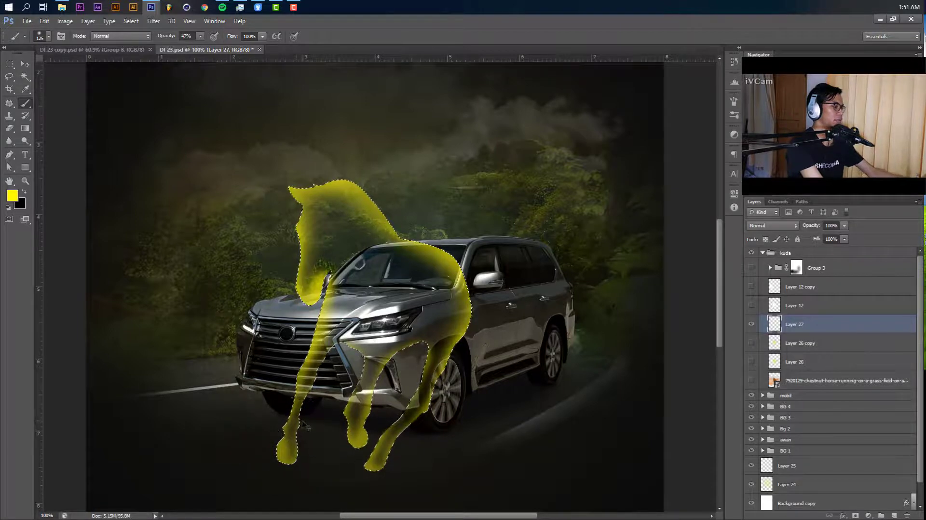
pyautogui.hotkey('ctrl', 'd')
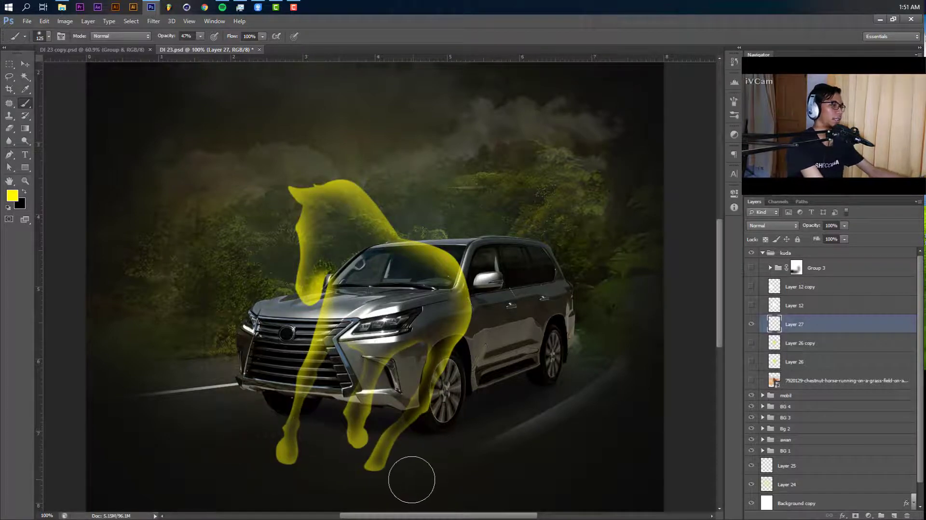
# Set the brush to 250 px with a lower opacity and softly build up the yellow glow over the horse's neck and body.
pyautogui.press(']')
pyautogui.press(']')
pyautogui.press(']')
pyautogui.press(']')
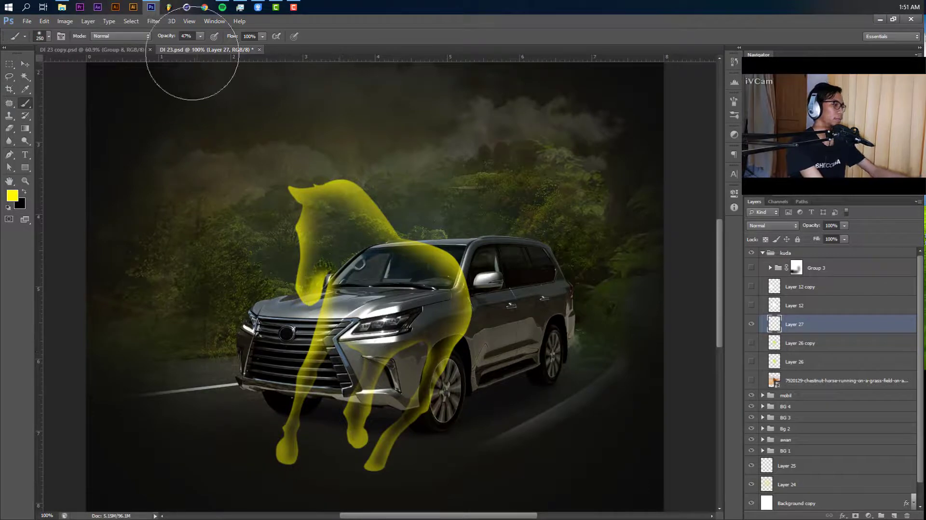
pyautogui.click(200, 36)
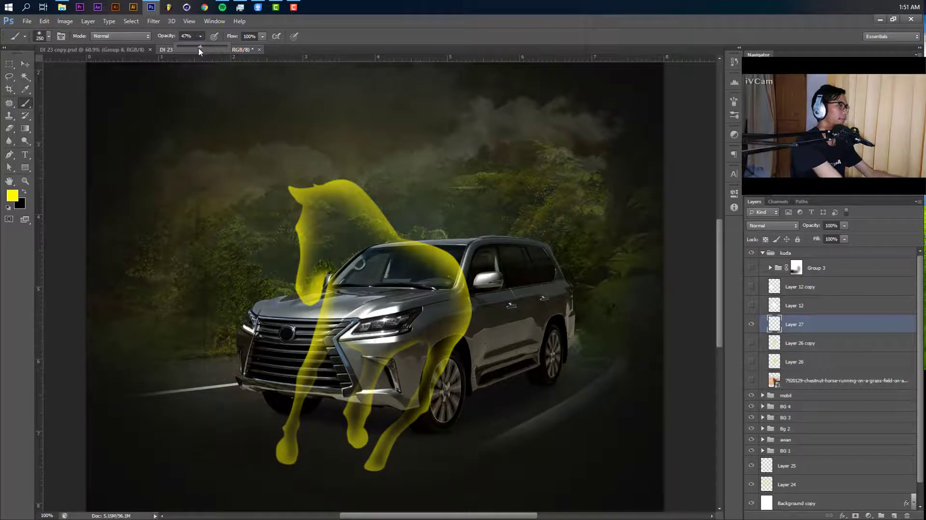
pyautogui.click(351, 36)
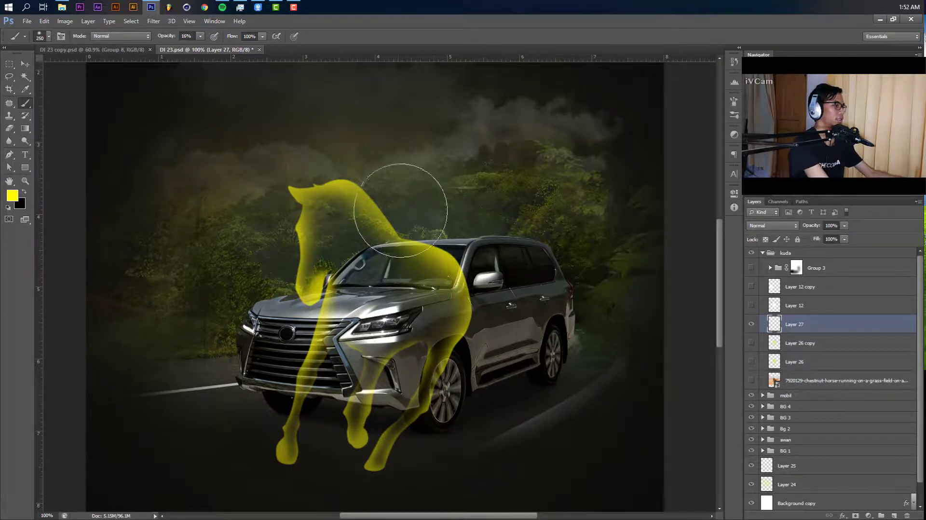
pyautogui.moveTo(401, 211); pyautogui.dragTo(341, 159)
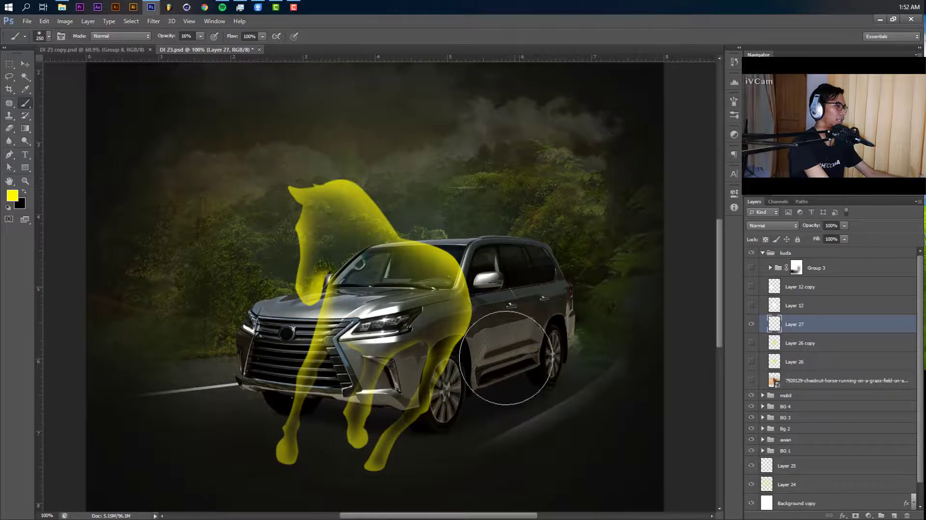
pyautogui.moveTo(497, 351); pyautogui.dragTo(490, 296)
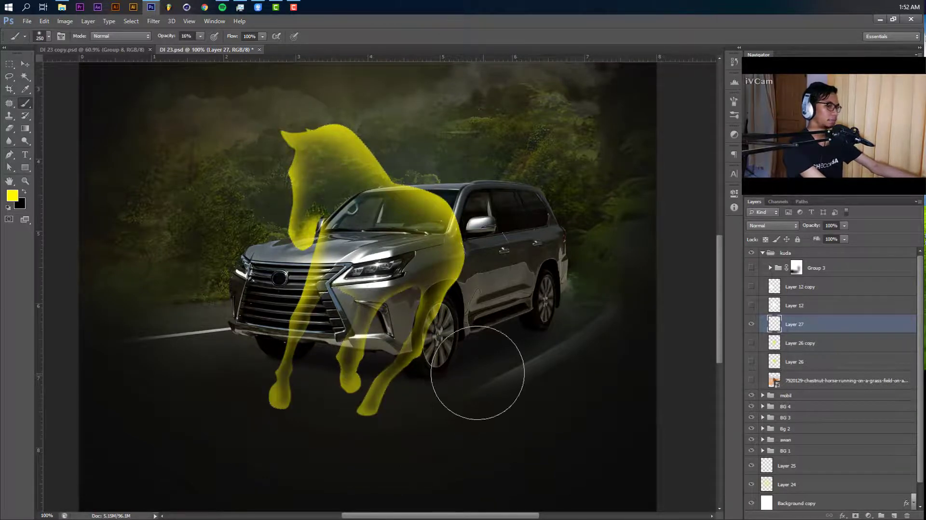
# Duplicate the painted horse on Layer 27 and remove the redundant Layer 26 copy from the kuda group.
pyautogui.press('v')
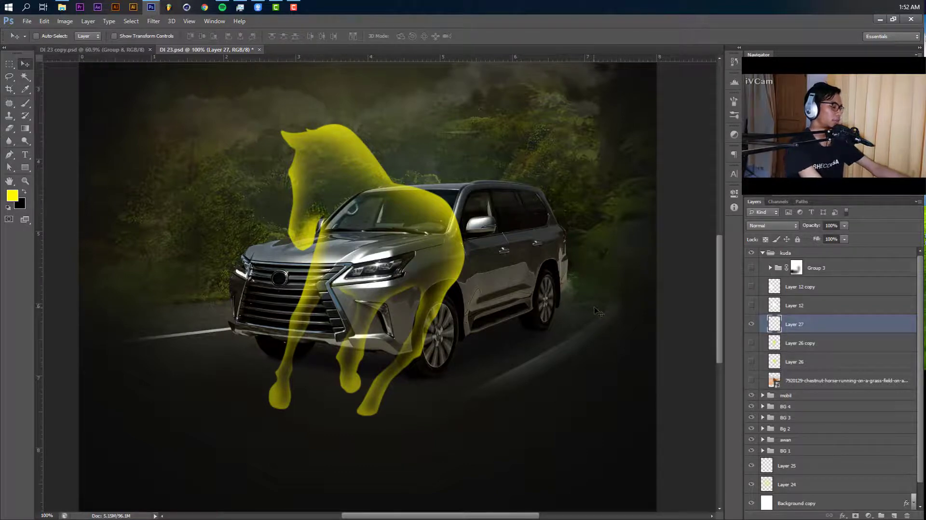
pyautogui.hotkey('ctrl', 'j')
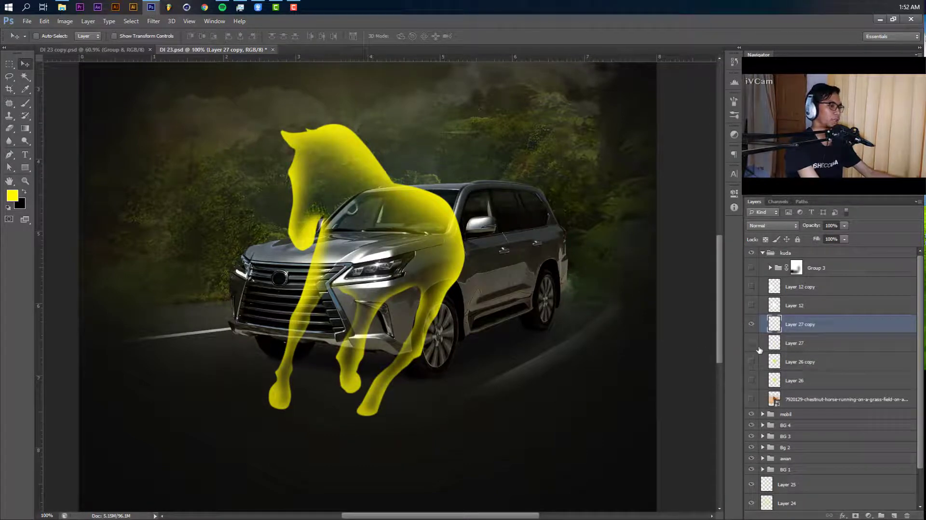
pyautogui.moveTo(753, 371); pyautogui.dragTo(751, 383)
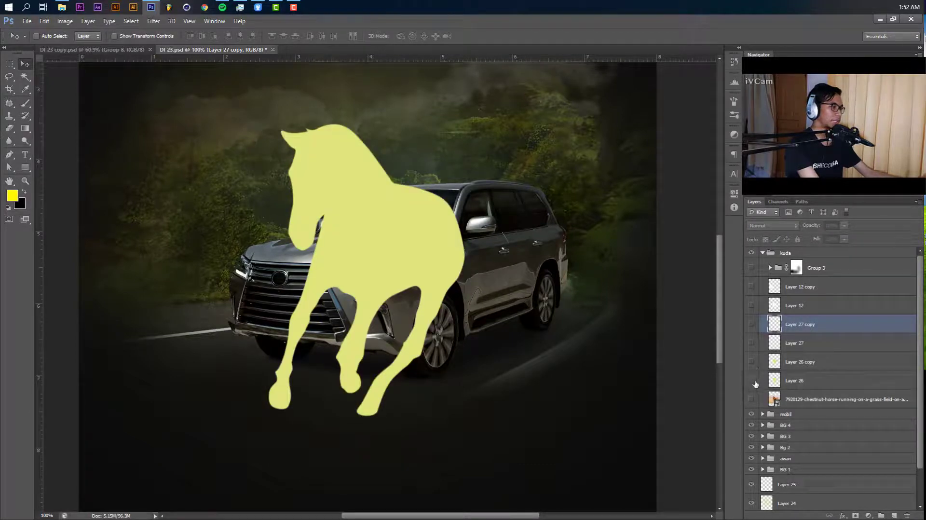
pyautogui.click(751, 346)
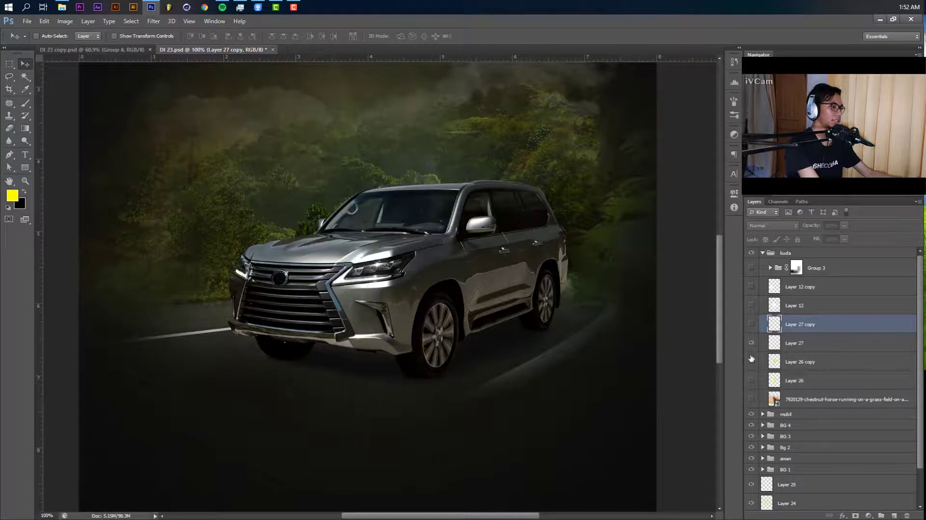
pyautogui.click(751, 359)
pyautogui.click(812, 372)
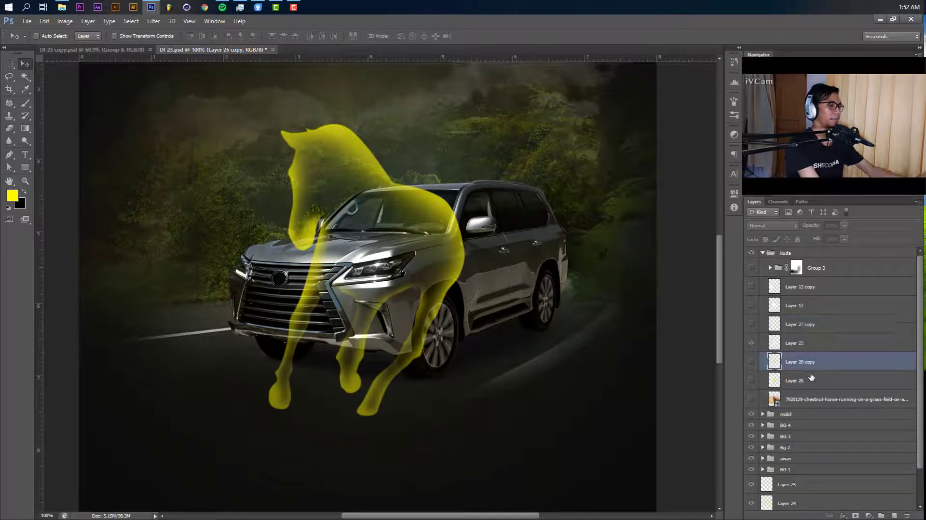
pyautogui.hotkey('ctrl', 'e')
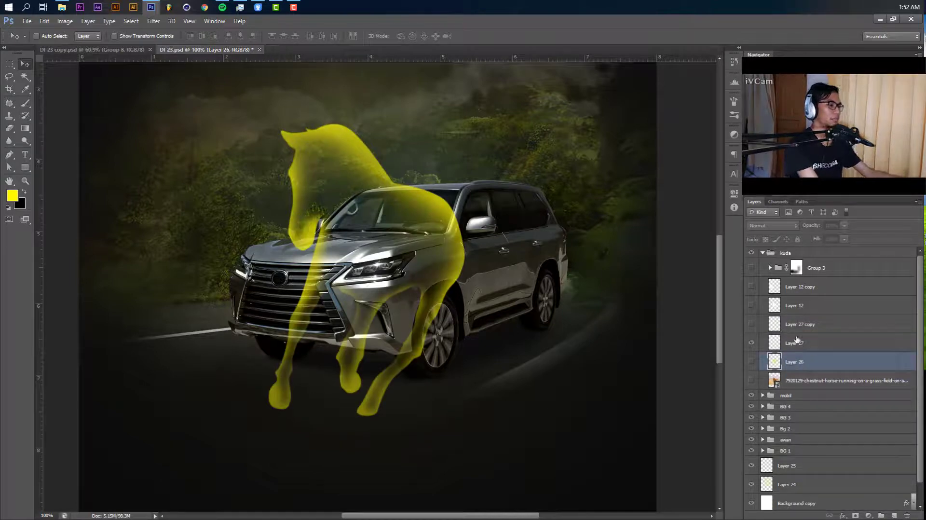
# Show Layer 27 copy instead of Layer 27 and move its glowing horse left toward the front of the car.
pyautogui.hotkey('ctrl', 'z')
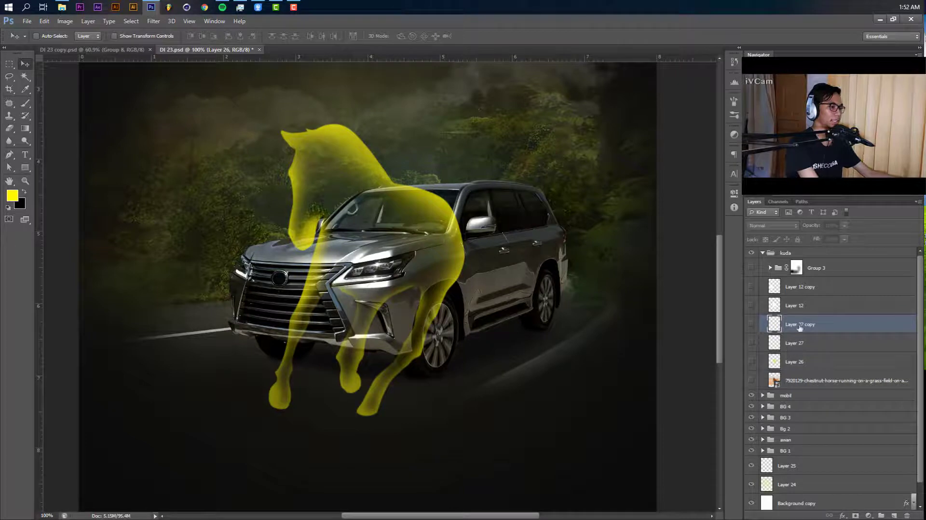
pyautogui.click(751, 324)
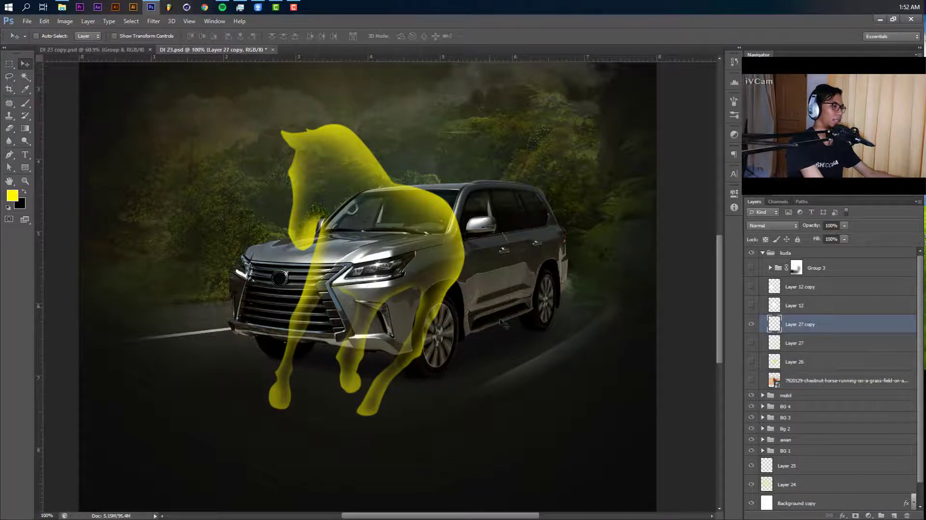
pyautogui.moveTo(504, 319); pyautogui.dragTo(417, 306)
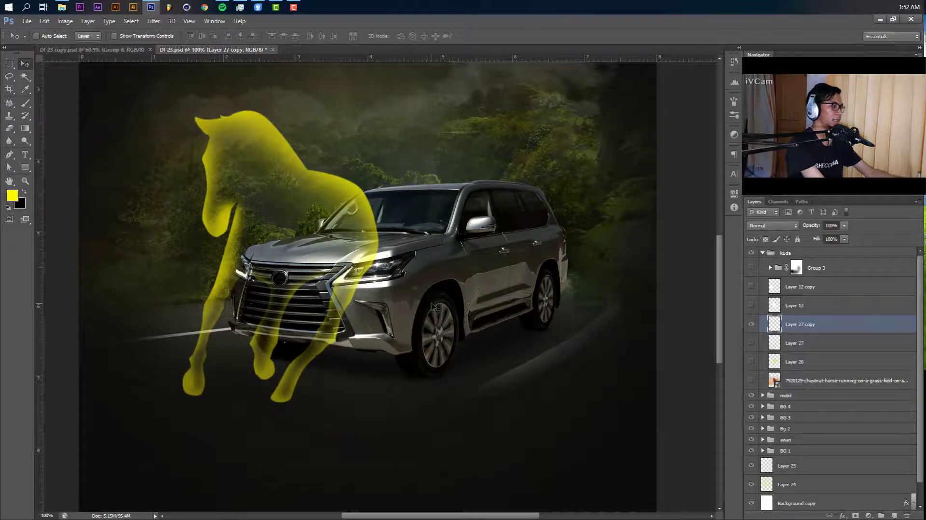
# Scale the horse copy down to about 75% and reposition it at the outer corner of the car's front grille.
pyautogui.hotkey('ctrl', 't')
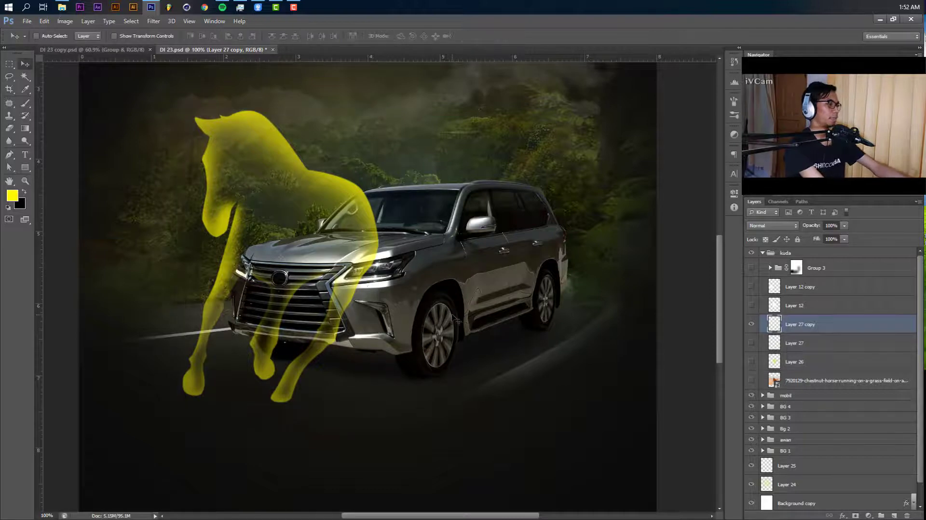
pyautogui.moveTo(379, 110); pyautogui.dragTo(354, 145)
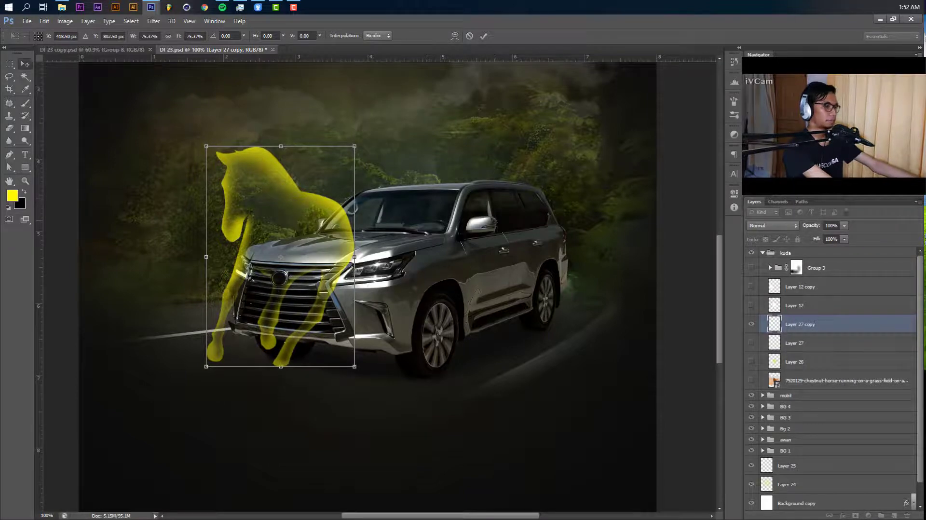
pyautogui.press('Return')
pyautogui.moveTo(444, 199); pyautogui.dragTo(422, 212)
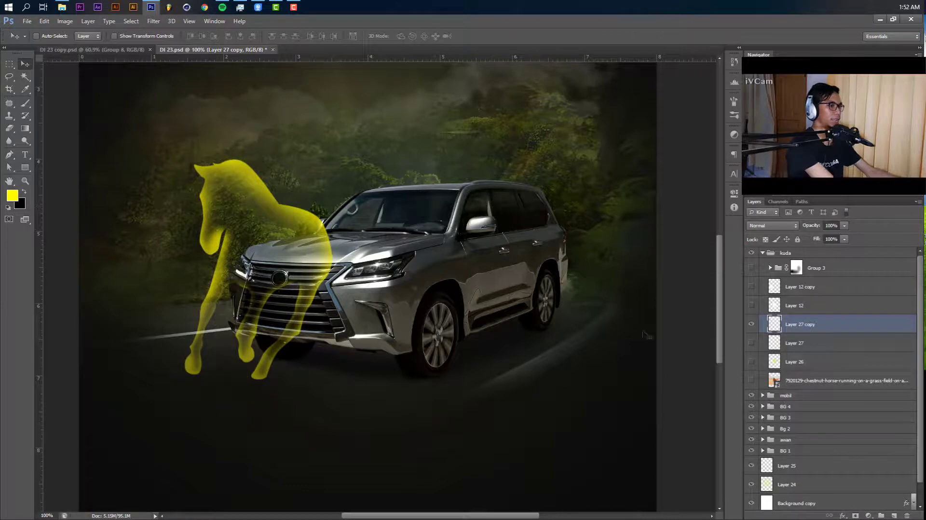
# Add a layer mask to Layer 27 copy and fade the horse's body over the car with a 500 px black brush.
pyautogui.click(855, 515)
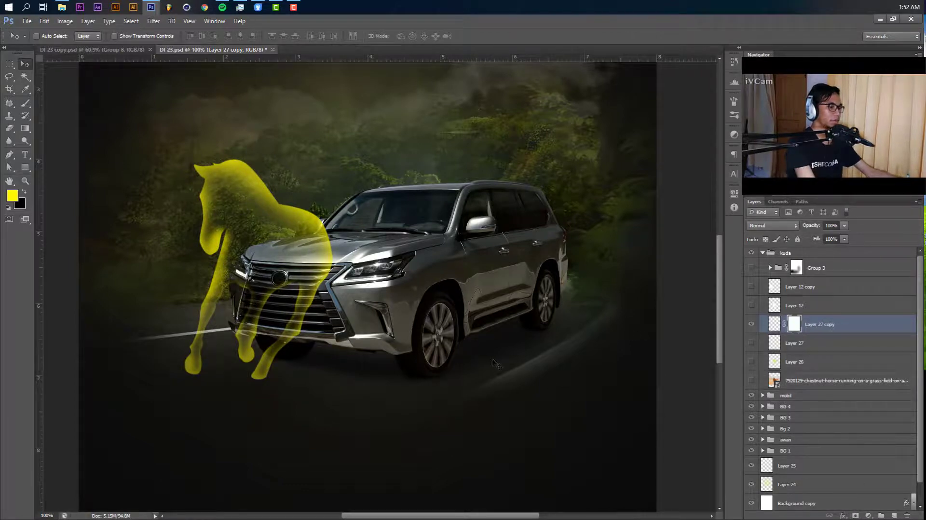
pyautogui.press('d')
pyautogui.press('b')
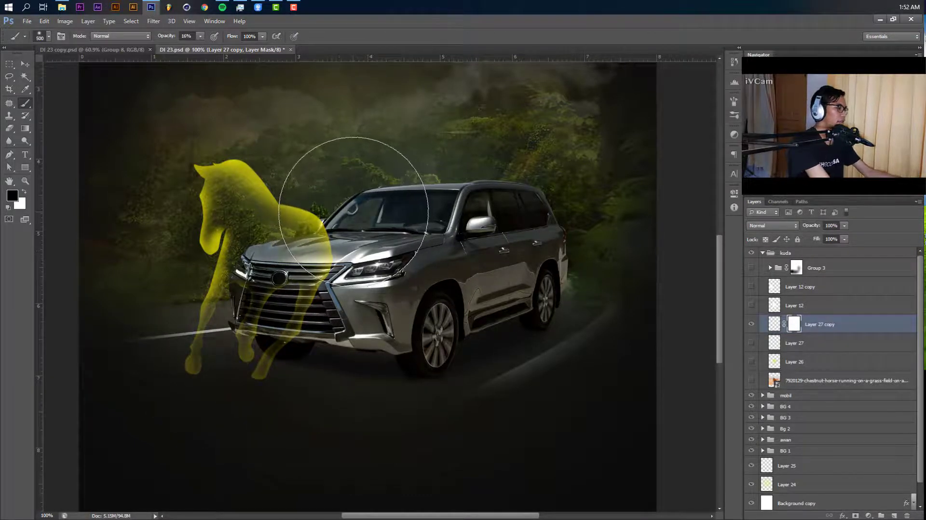
# Set the brush to 400 px and 48% opacity and mask out the horse's legs and the part overlapping the grille.
pyautogui.press('[')
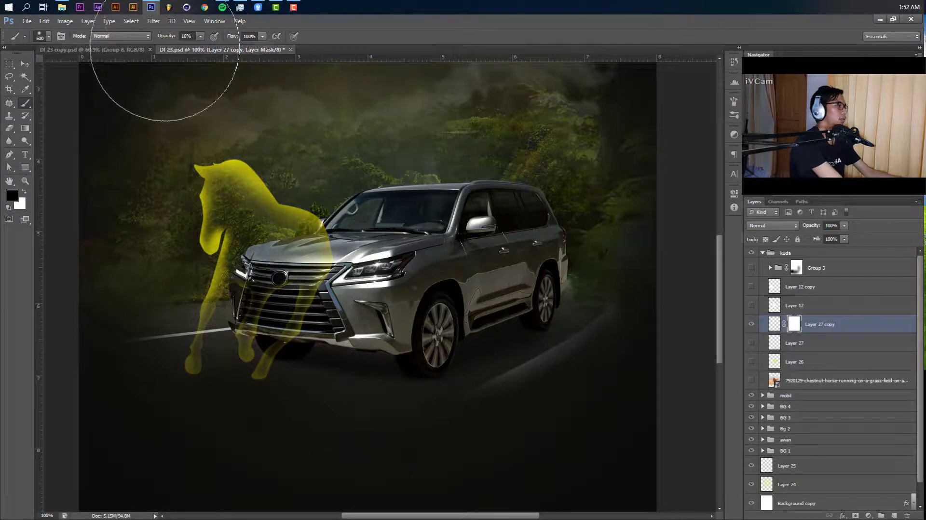
pyautogui.moveTo(205, 48); pyautogui.dragTo(217, 47)
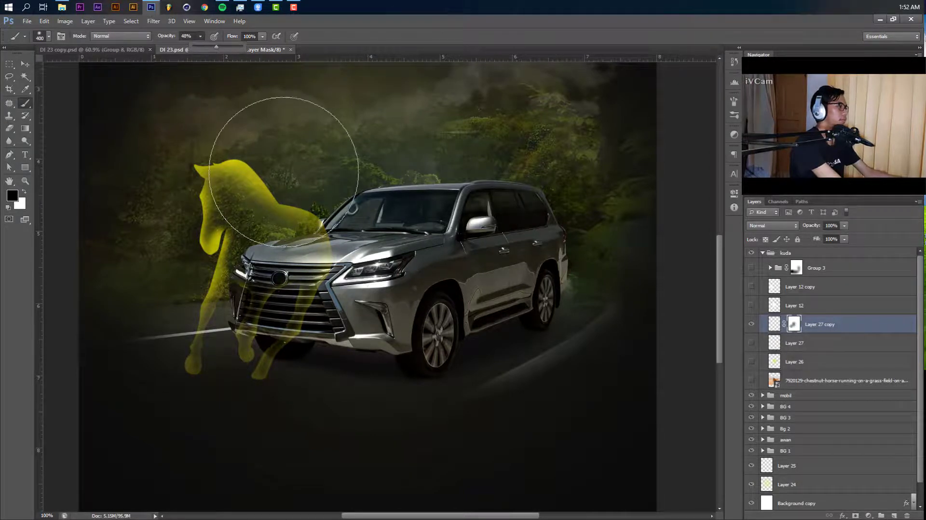
pyautogui.moveTo(202, 411)
pyautogui.mouseDown()
pyautogui.moveTo(192, 423)
pyautogui.moveTo(291, 414)
pyautogui.moveTo(311, 399)
pyautogui.moveTo(361, 337)
pyautogui.moveTo(382, 259)
pyautogui.moveTo(361, 296)
pyautogui.moveTo(331, 299)
pyautogui.moveTo(344, 333)
pyautogui.mouseUp()
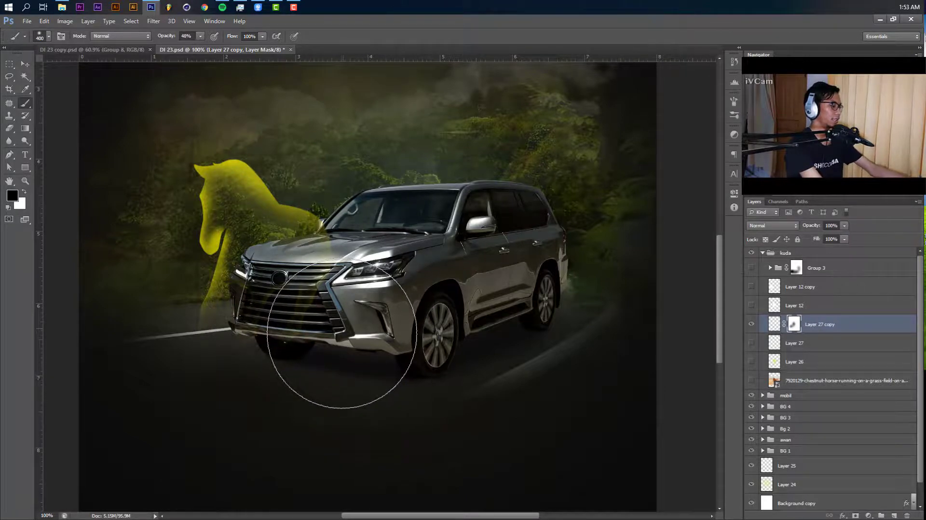
# Shift the masked horse slightly down and outward, and place two duplicates side by side across the car's hood.
pyautogui.press('v')
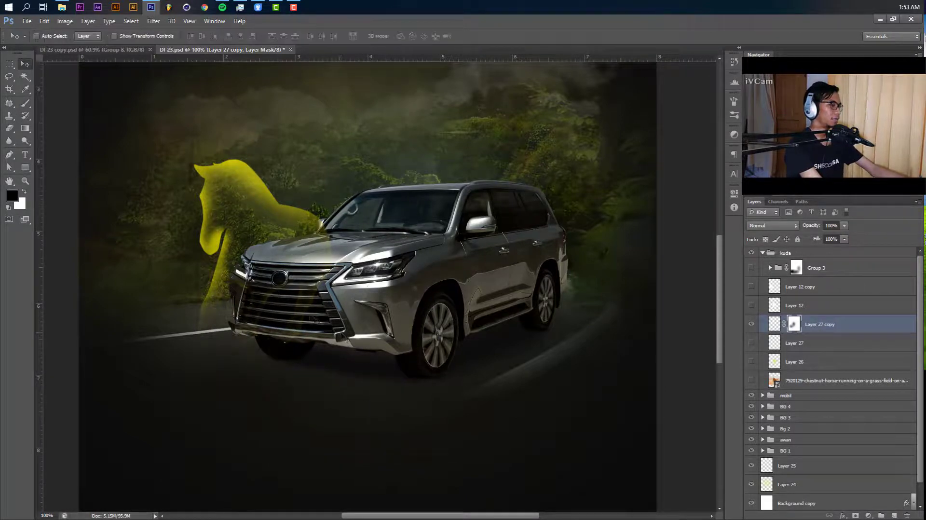
pyautogui.moveTo(316, 323); pyautogui.dragTo(321, 289)
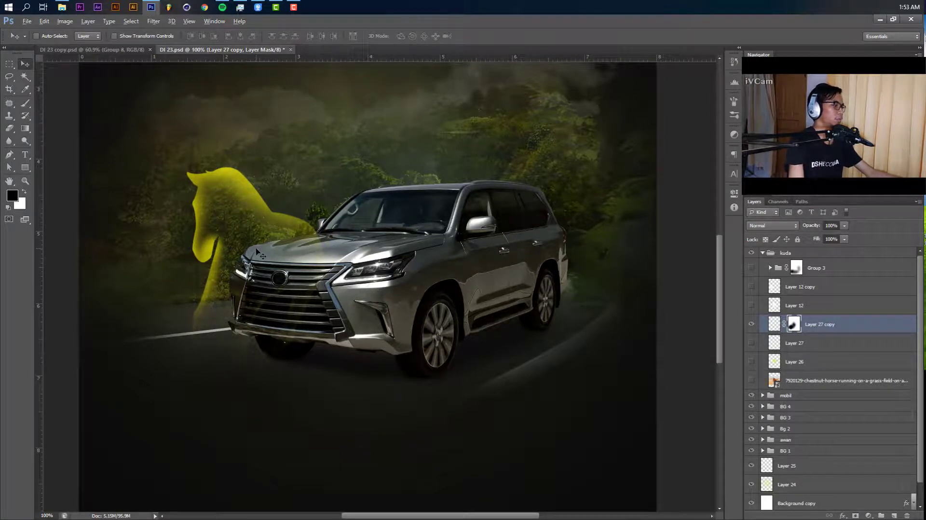
pyautogui.moveTo(276, 236); pyautogui.dragTo(348, 248)
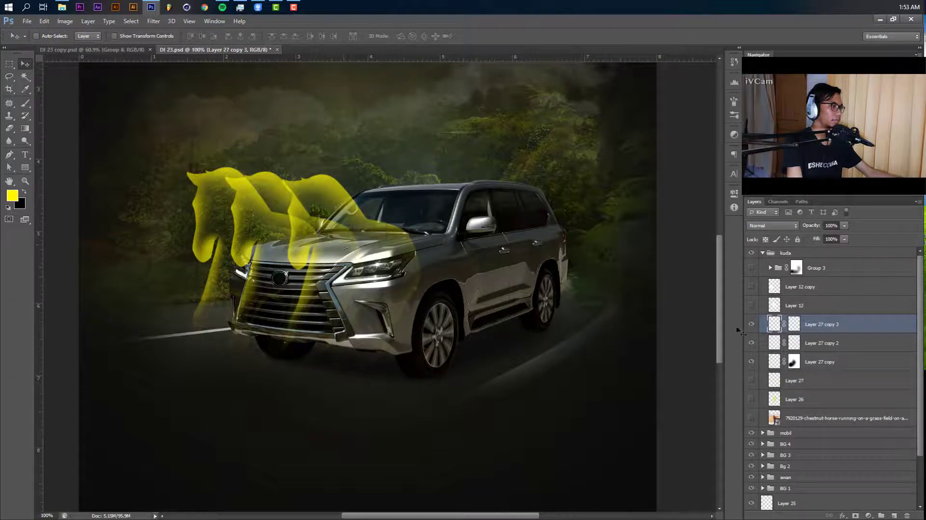
# Paint white at 400 px and 48% opacity on Layer 27 copy 2's mask to bring back the middle horse's legs.
pyautogui.moveTo(788, 337); pyautogui.dragTo(793, 320)
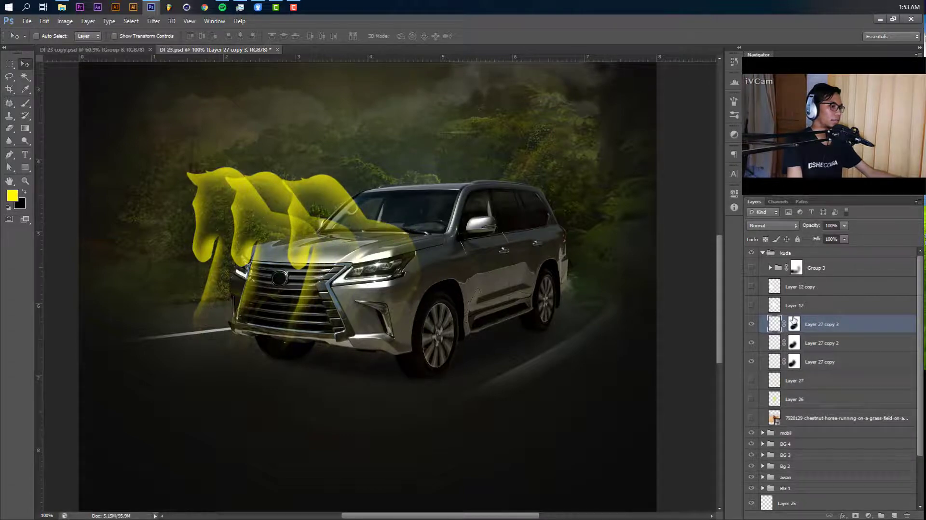
pyautogui.click(793, 347)
pyautogui.press('b')
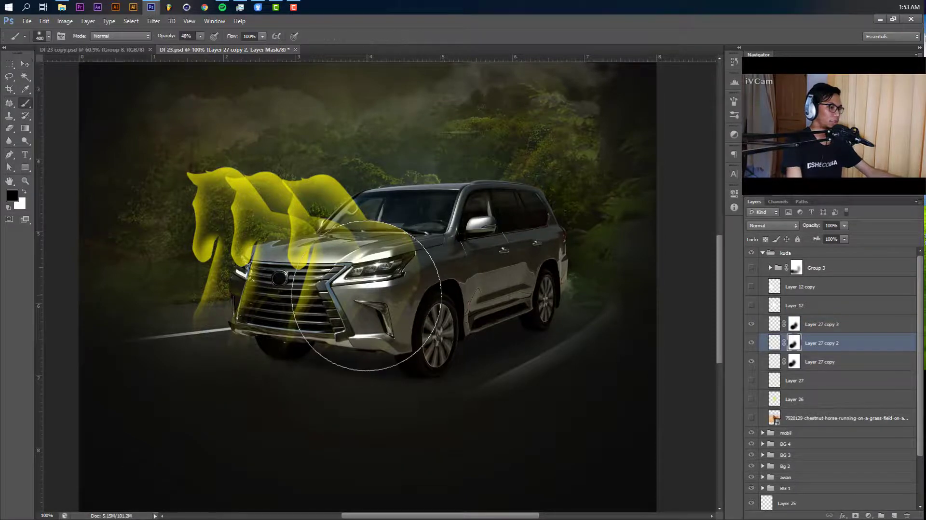
pyautogui.press('x')
pyautogui.moveTo(357, 279); pyautogui.dragTo(368, 270)
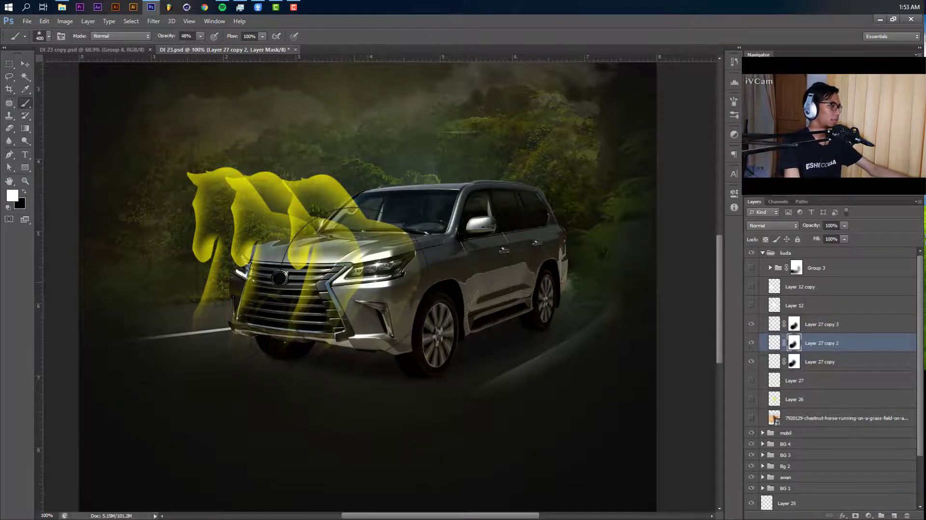
pyautogui.moveTo(276, 302); pyautogui.dragTo(232, 350)
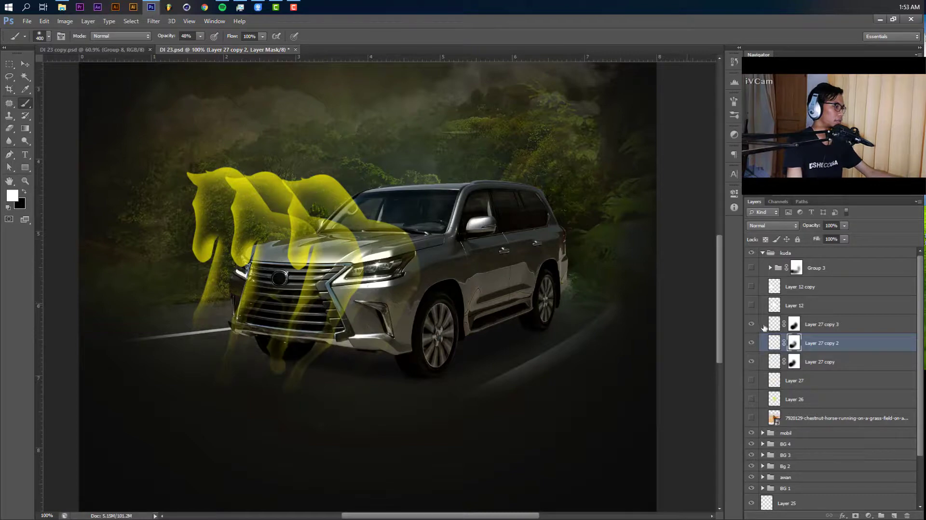
# Paint white on the masks of Layer 27 copy 3 and Layer 27 copy to bring back those horses' legs.
pyautogui.click(794, 326)
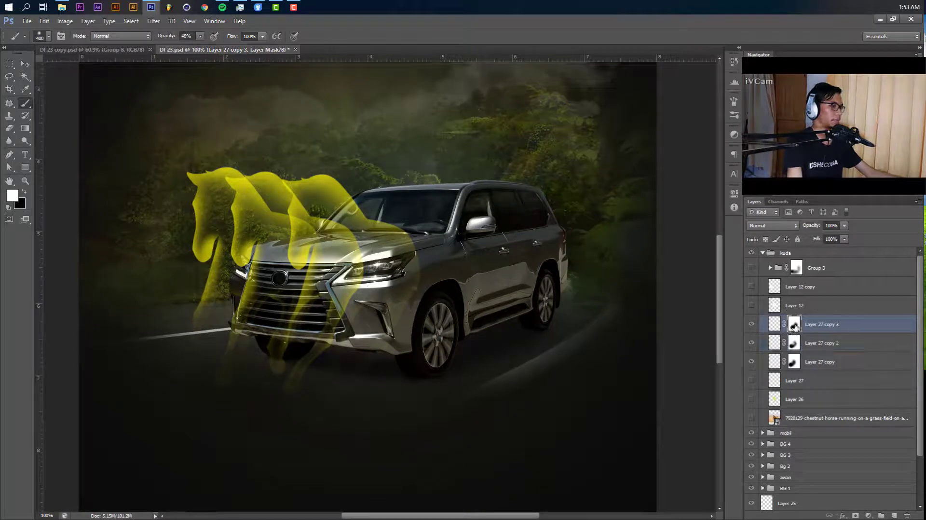
pyautogui.moveTo(386, 300)
pyautogui.mouseDown()
pyautogui.moveTo(444, 310)
pyautogui.moveTo(362, 333)
pyautogui.mouseUp()
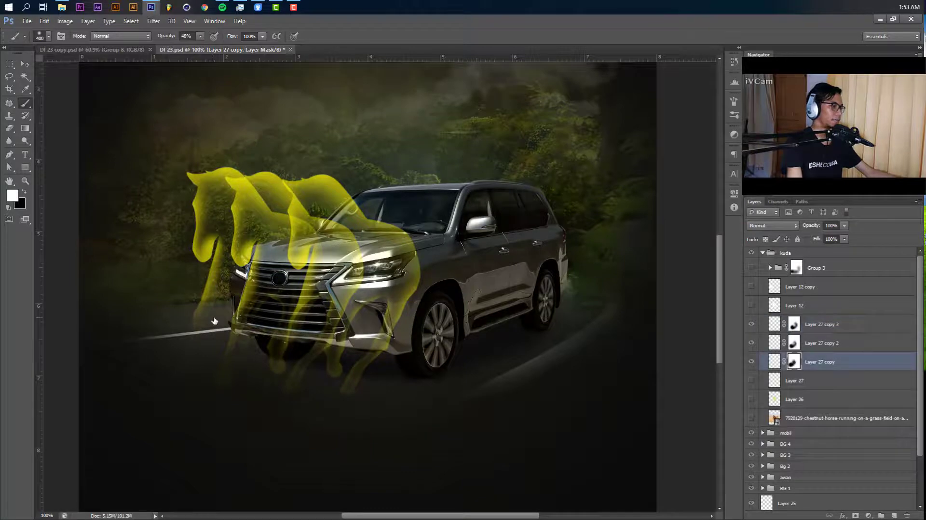
pyautogui.hotkey('alt', '[')
pyautogui.hotkey('alt', '[')
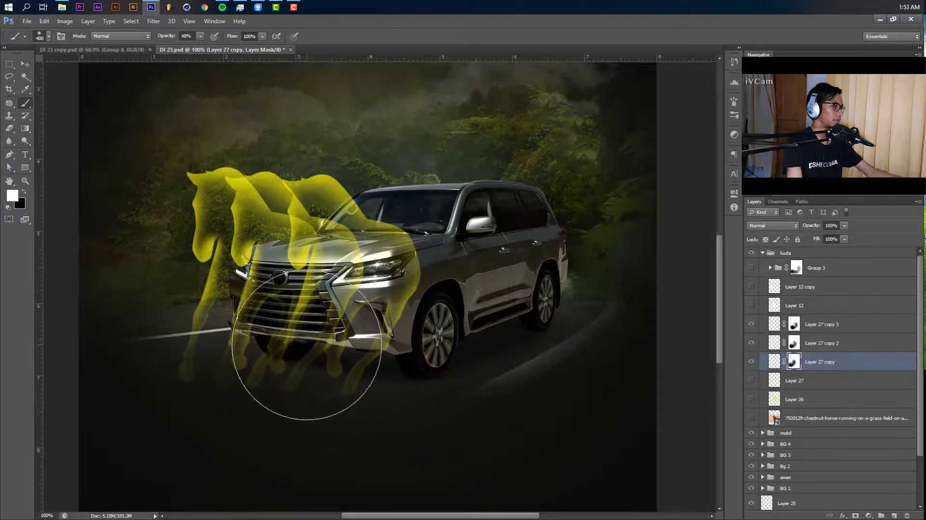
# Fade the rear legs on Layer 27 copy's mask below the front bumper with a smaller 200 px black brush.
pyautogui.press('x')
pyautogui.press('p')
pyautogui.press('b')
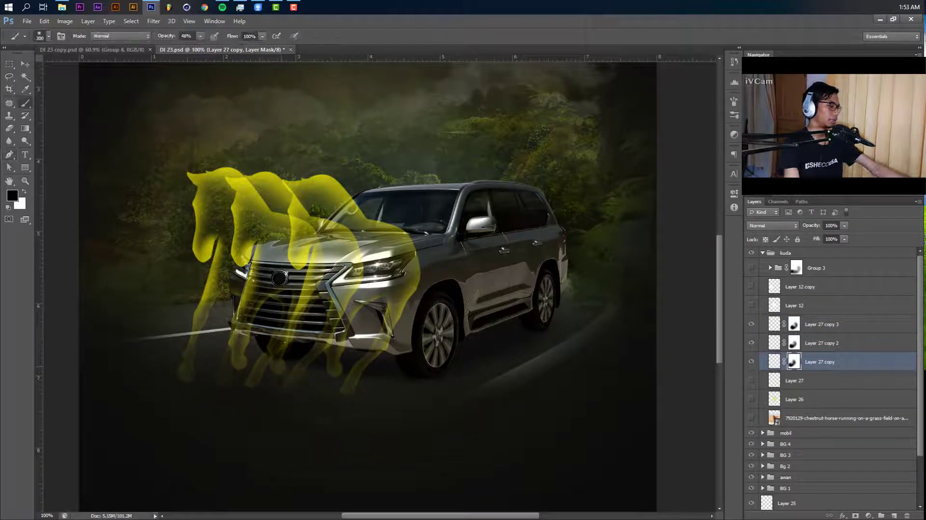
pyautogui.hotkey('ctrl', 'z')
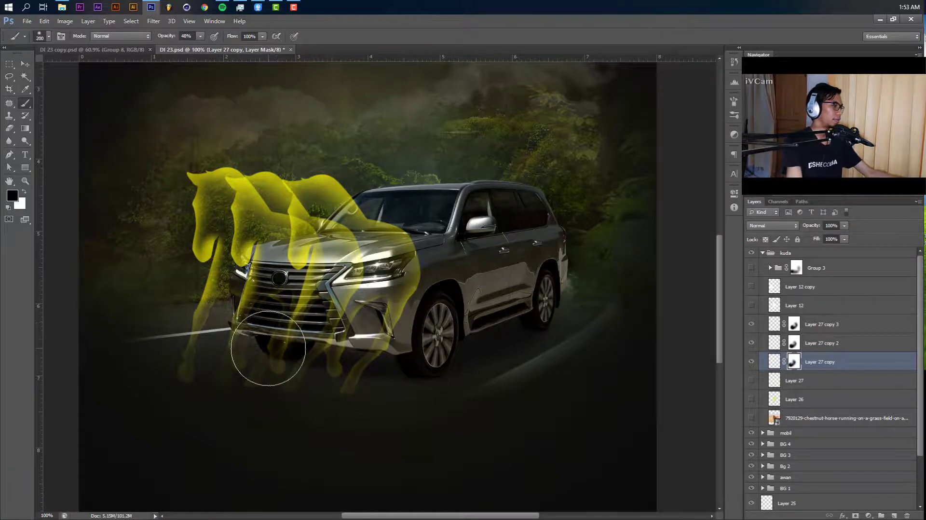
# Move the horses on Layer 27 copy 3 and Layer 27 copy 2 slightly toward the car's rear to adjust their spacing.
pyautogui.press('v')
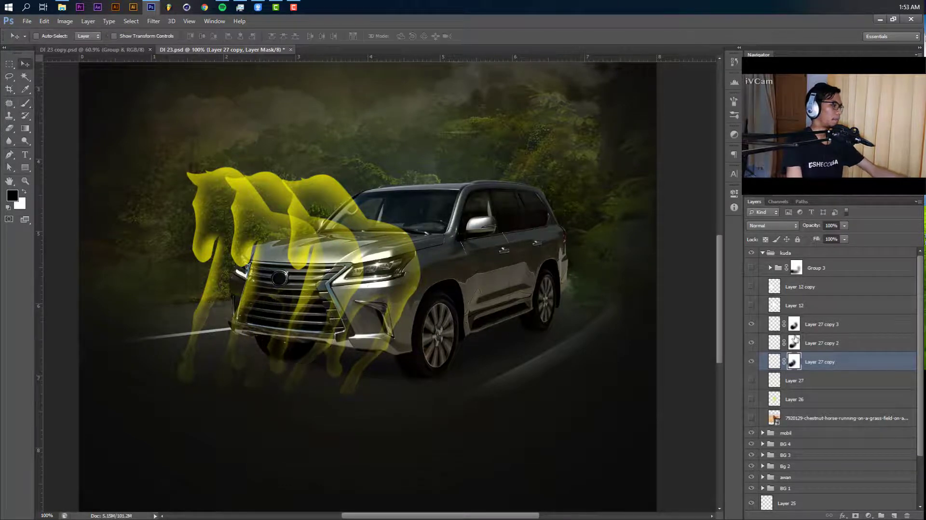
pyautogui.moveTo(426, 321); pyautogui.dragTo(431, 317)
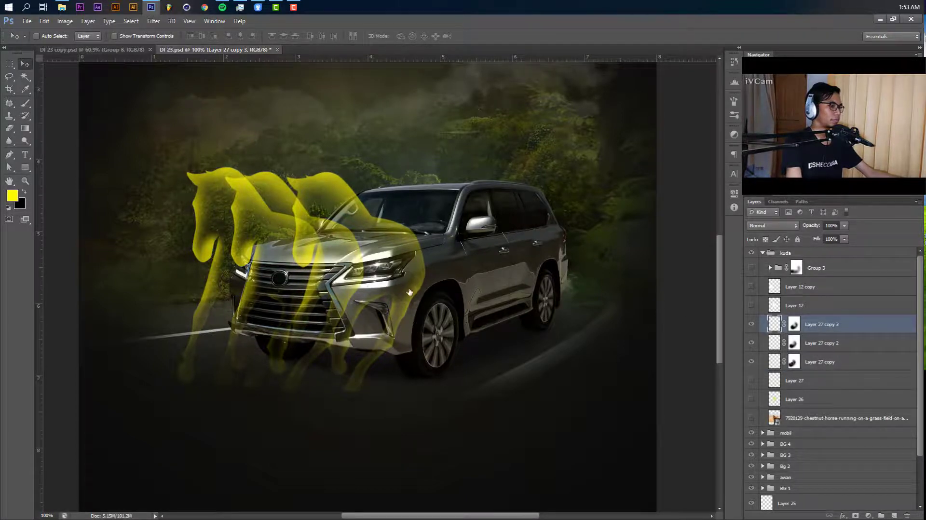
pyautogui.hotkey('alt', '[')
pyautogui.moveTo(409, 292); pyautogui.dragTo(417, 293)
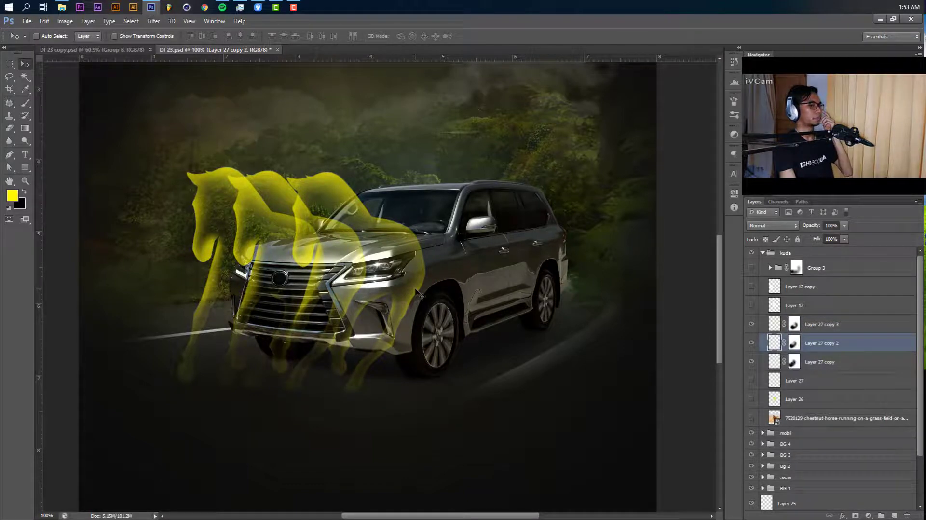
# Select the three horse layers Layer 27 copy, Layer 27 copy 2 and Layer 27 copy 3 together.
pyautogui.keyDown('shift'); pyautogui.click(826, 369); pyautogui.keyUp('shift')
pyautogui.keyDown('shift'); pyautogui.click(832, 332); pyautogui.keyUp('shift')
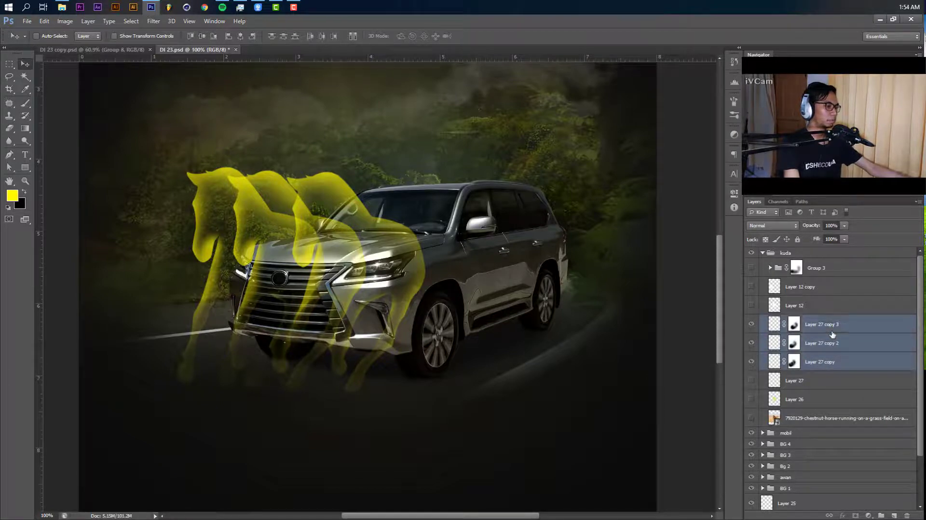
# Group the three selected horse layers and fade out the horses' legs with a vertical black-to-white gradient on the group's mask.
pyautogui.hotkey('ctrl', 'g')
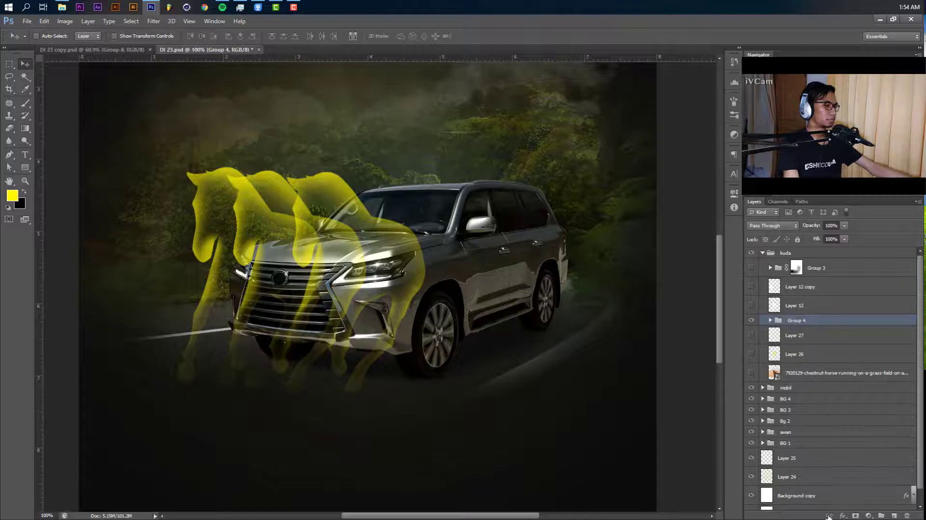
pyautogui.click(856, 515)
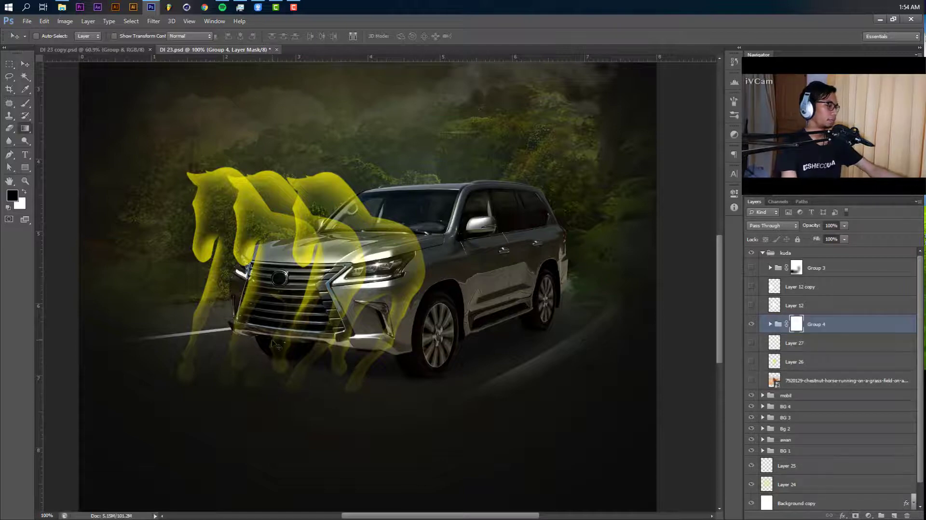
pyautogui.press('g')
pyautogui.moveTo(274, 403); pyautogui.dragTo(274, 297)
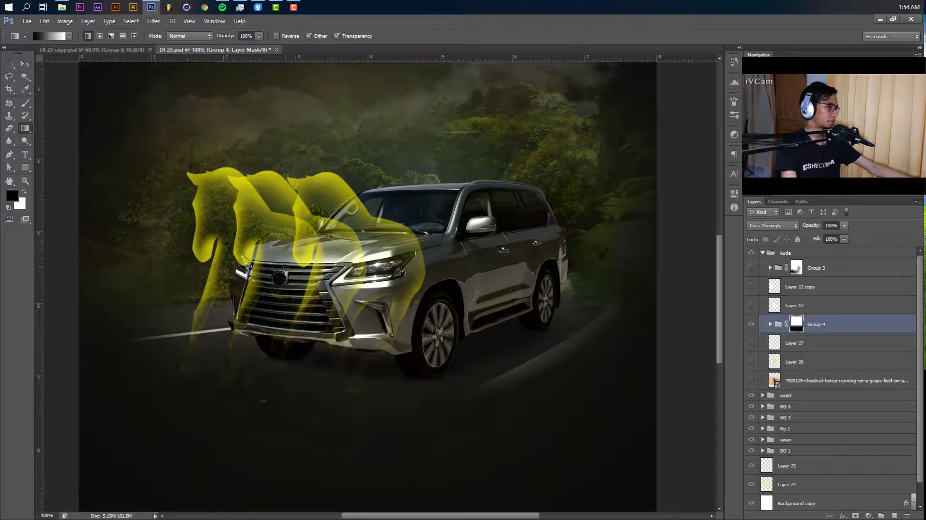
# Shift the masked horse group slightly down and lower its opacity to 80%.
pyautogui.press('v')
pyautogui.moveTo(283, 291); pyautogui.dragTo(285, 294)
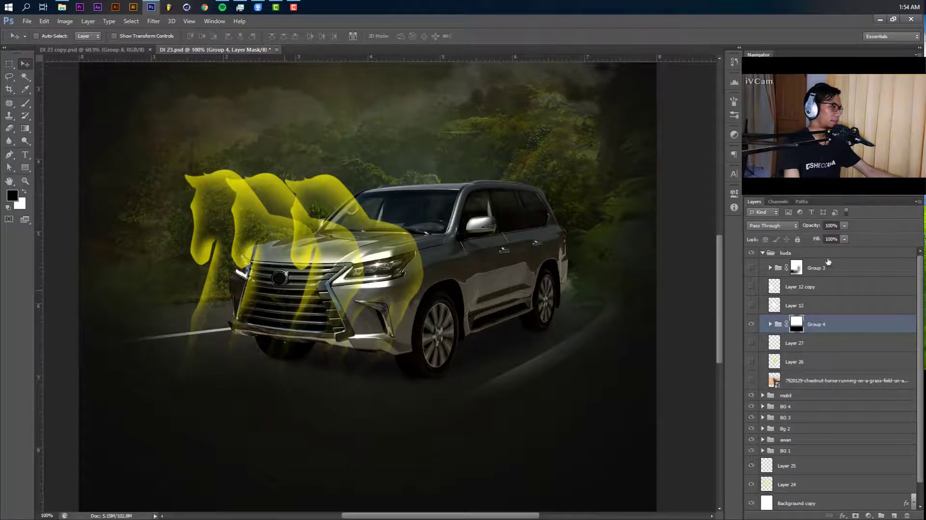
pyautogui.click(844, 225)
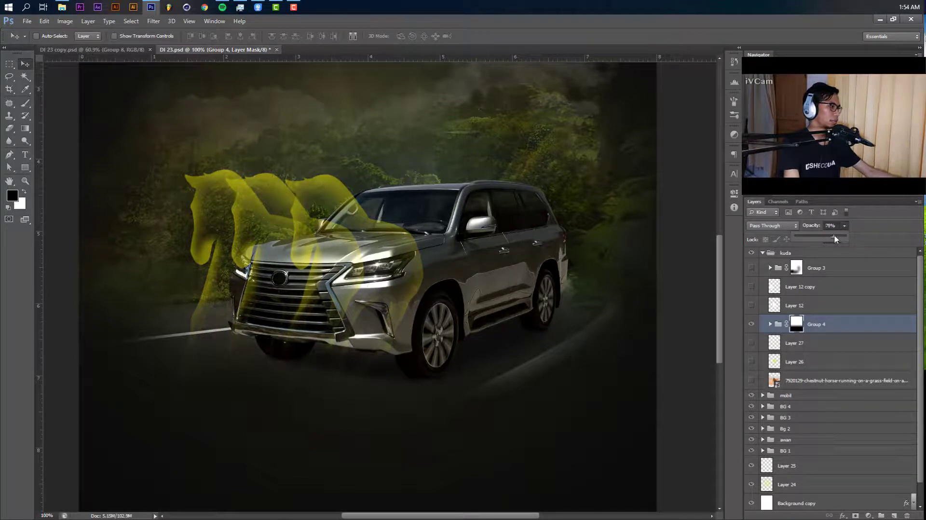
pyautogui.moveTo(837, 238); pyautogui.dragTo(836, 238)
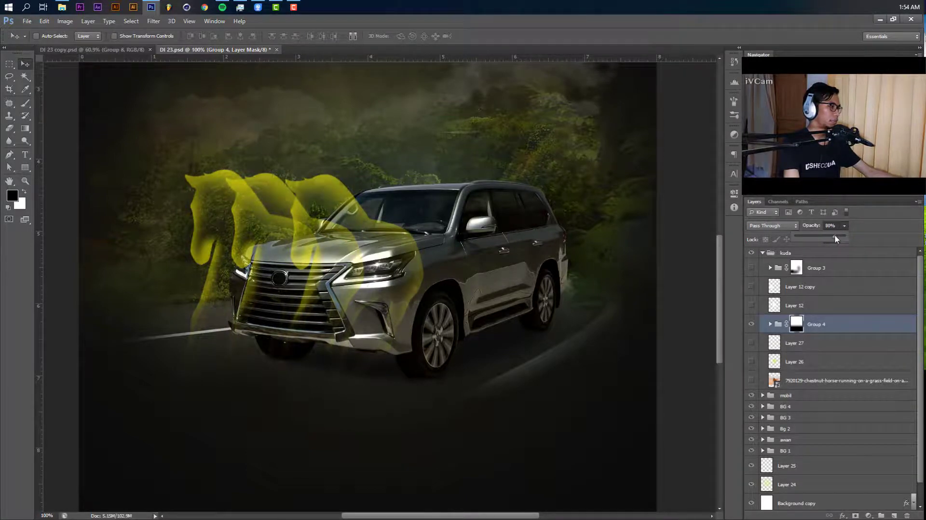
pyautogui.click(820, 330)
pyautogui.click(778, 323)
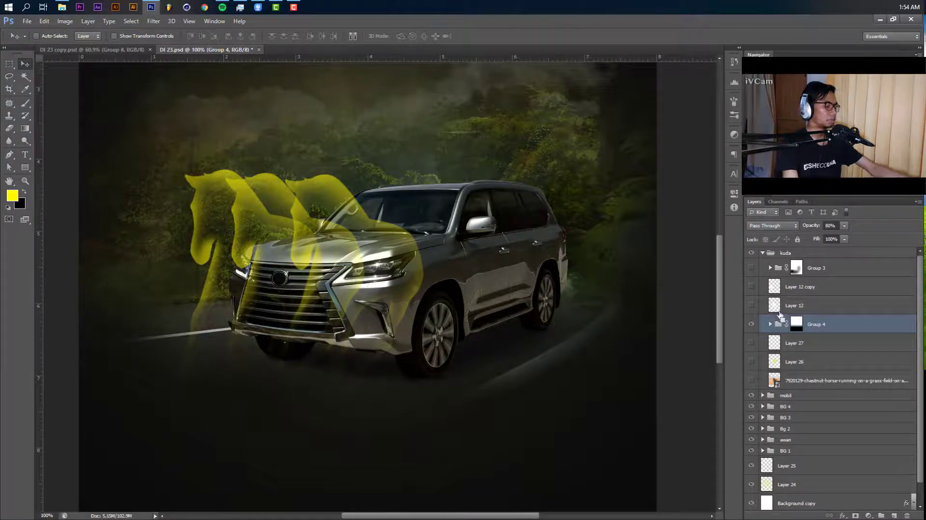
# Duplicate the masked horse group and combine both copies in a new group.
pyautogui.hotkey('ctrl', 'j')
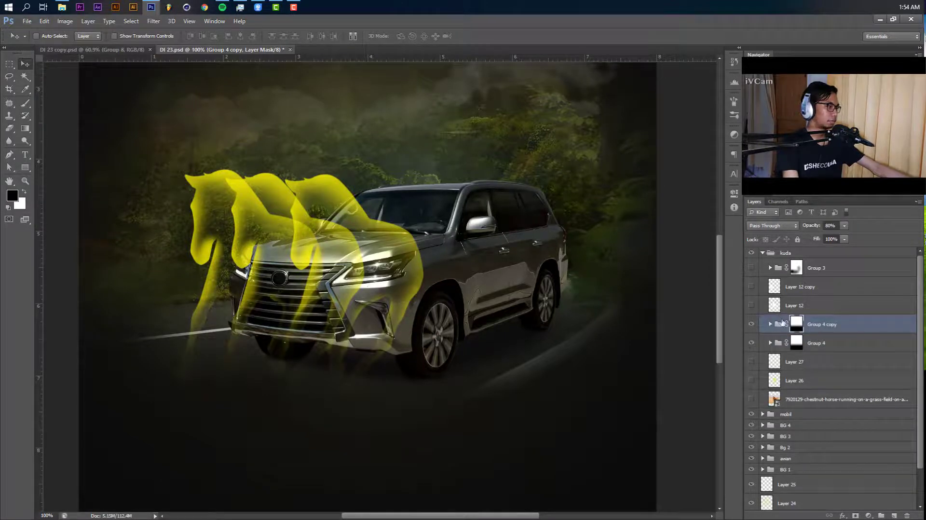
pyautogui.keyDown('shift'); pyautogui.click(815, 339); pyautogui.keyUp('shift')
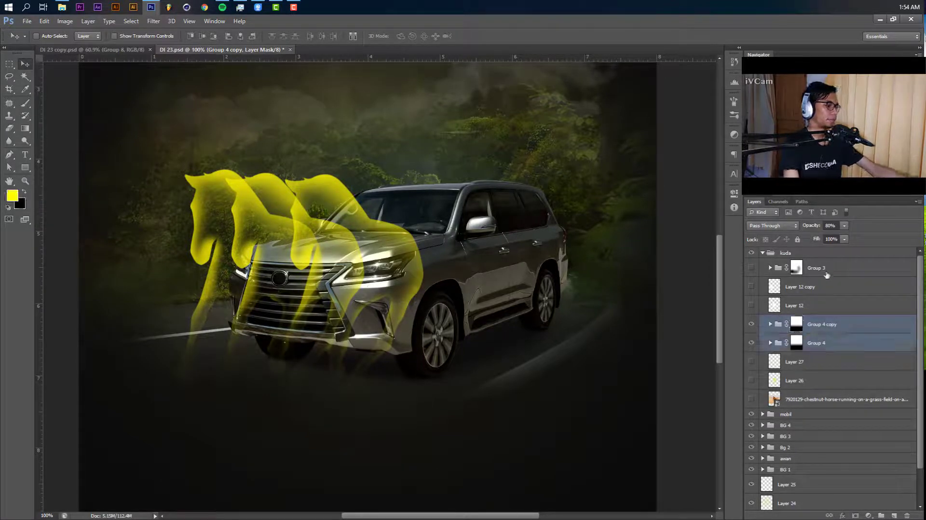
pyautogui.hotkey('ctrl', 'g')
# Set the new outer horse group's opacity to 72% and move the horses slightly upward.
pyautogui.click(844, 226)
pyautogui.moveTo(844, 231); pyautogui.dragTo(831, 238)
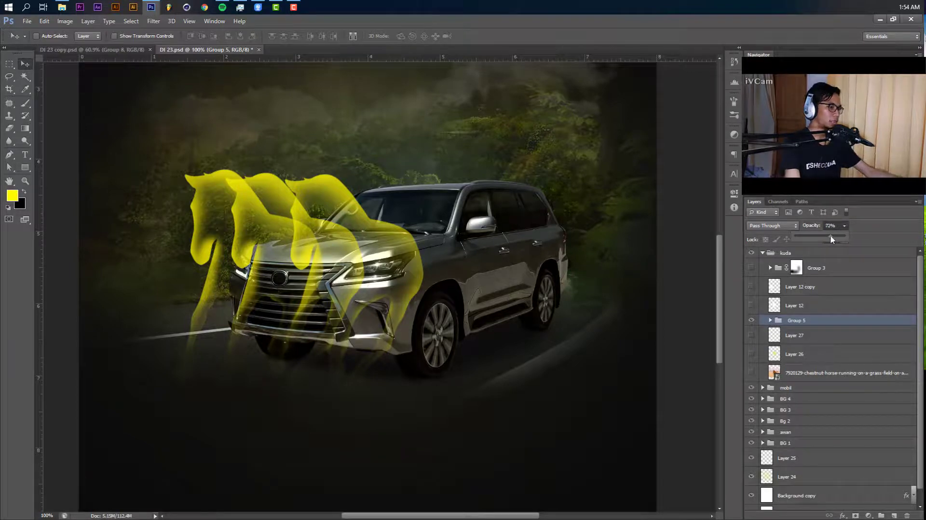
pyautogui.click(412, 280)
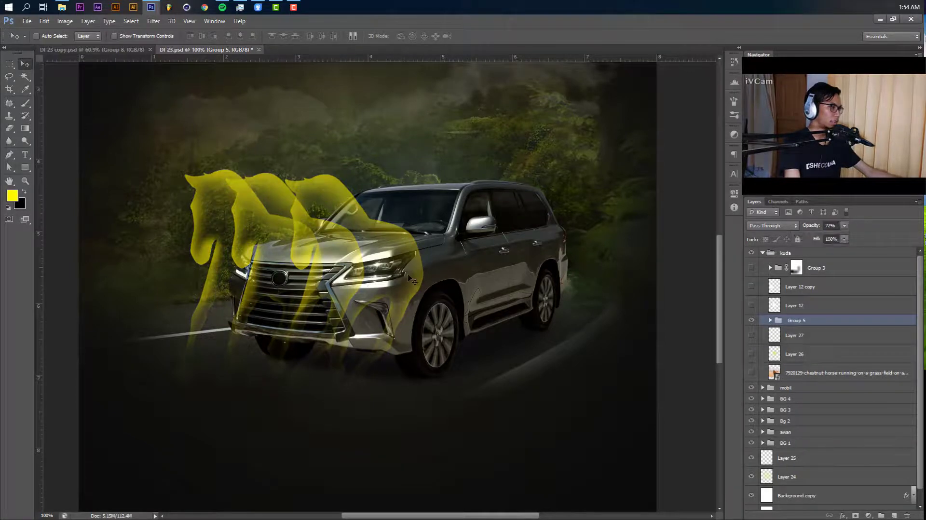
pyautogui.moveTo(410, 268); pyautogui.dragTo(406, 277)
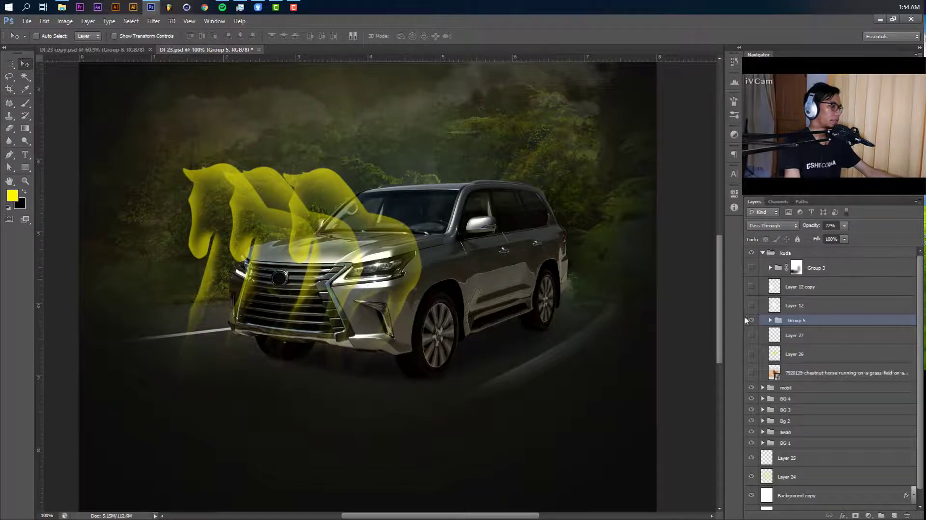
# Delete the Group 4 copy inside Group 5, keeping the original horse group.
pyautogui.click(771, 321)
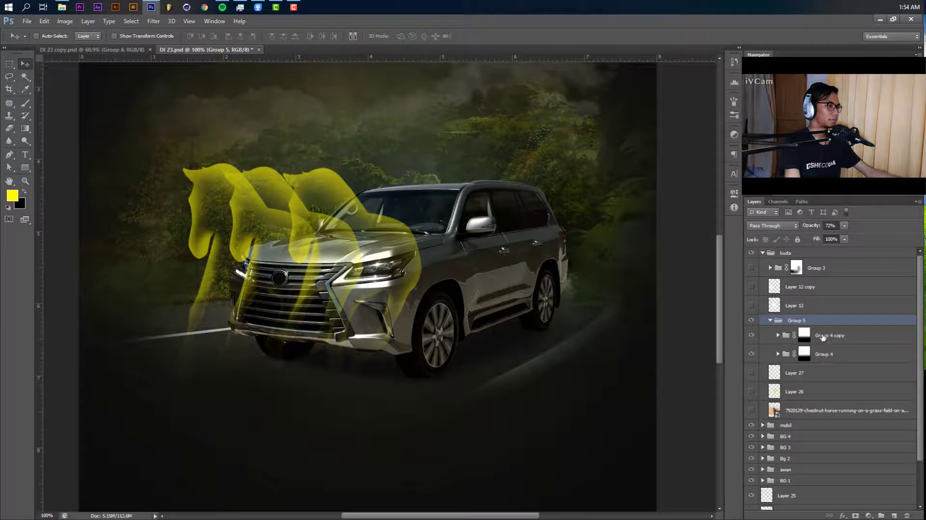
pyautogui.click(822, 337)
pyautogui.press('Delete')
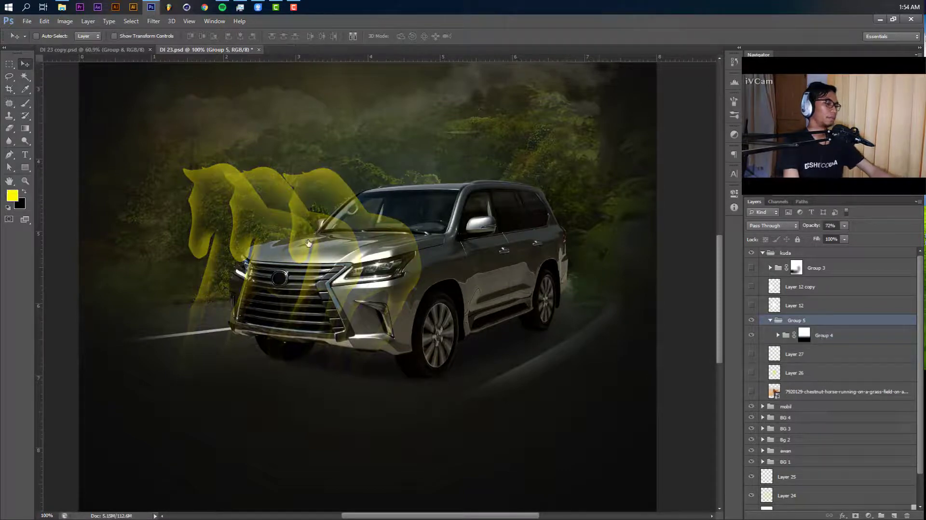
# Spread the three horses apart, moving the one nearest the windshield right, the middle one slightly left and the front one further left.
pyautogui.click(778, 336)
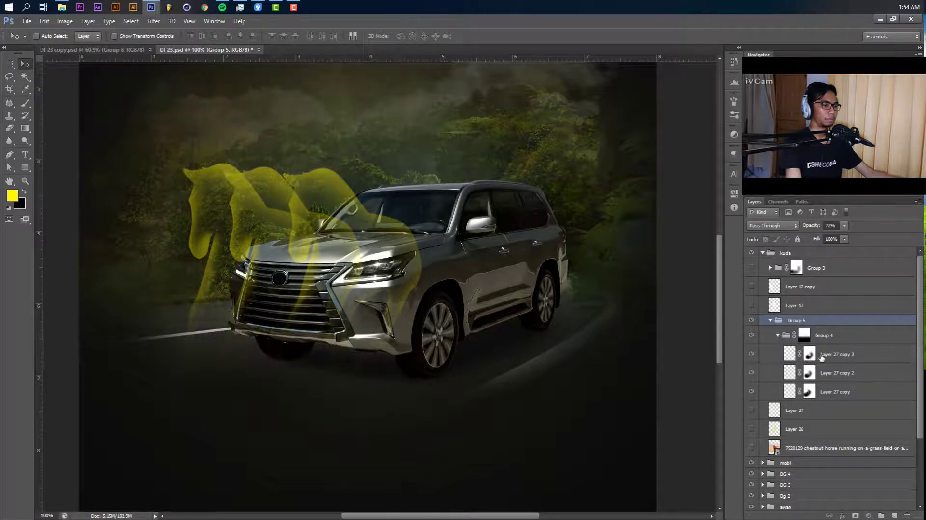
pyautogui.keyDown('ctrl'); pyautogui.click(269, 218); pyautogui.keyUp('ctrl')
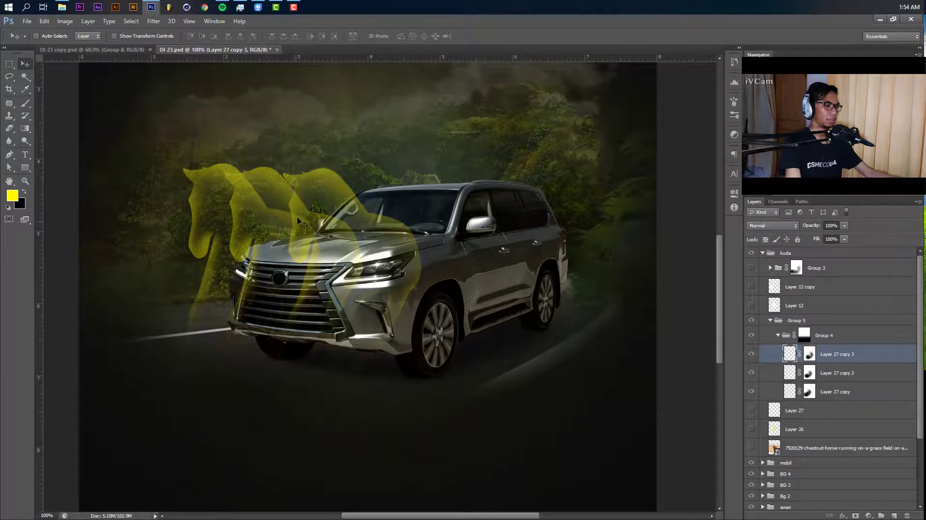
pyautogui.moveTo(283, 222); pyautogui.dragTo(299, 222)
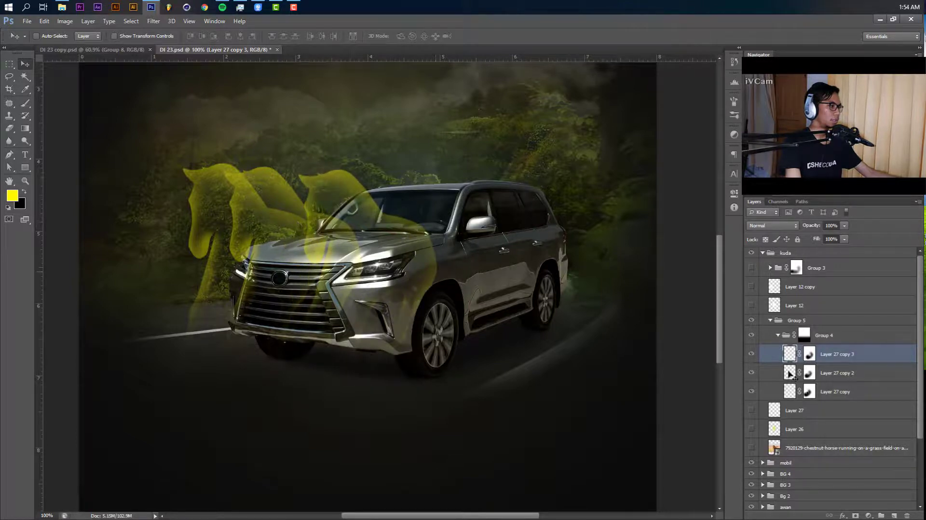
pyautogui.click(857, 391)
pyautogui.hotkey('alt', ']')
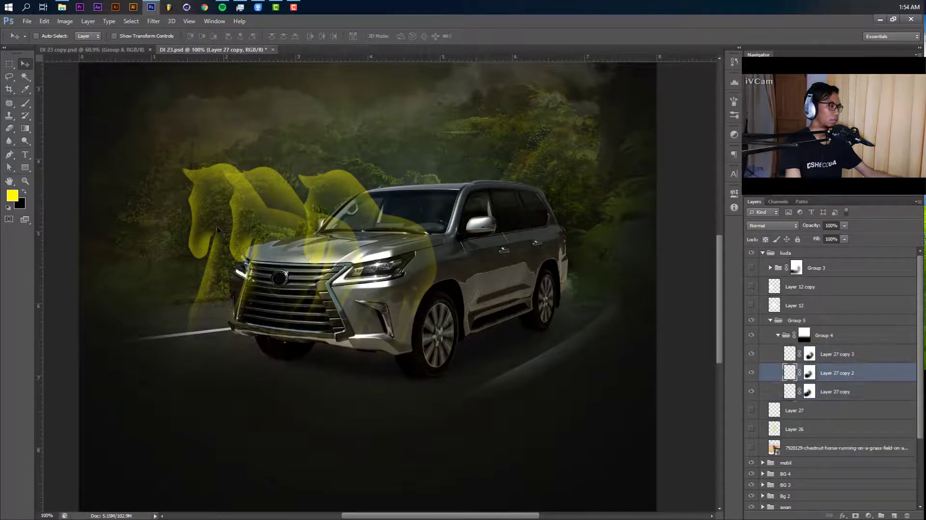
pyautogui.moveTo(220, 229); pyautogui.dragTo(210, 227)
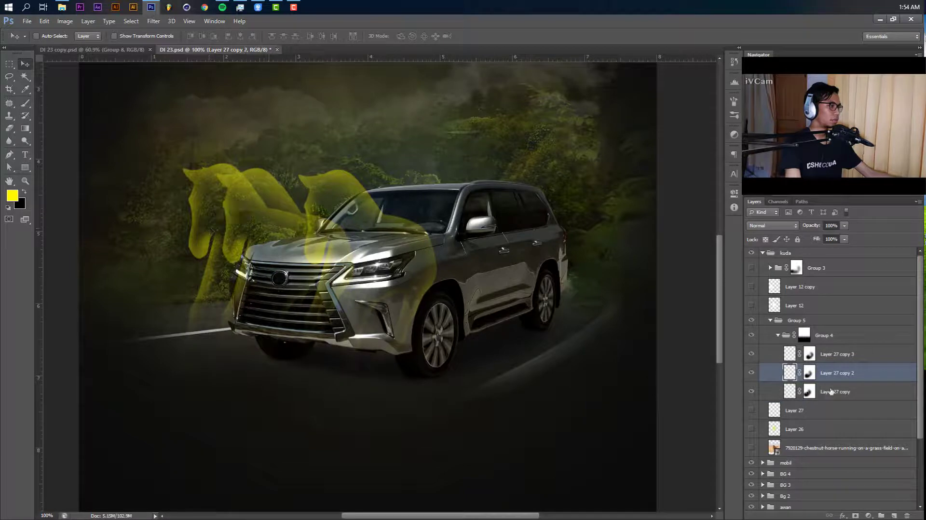
pyautogui.hotkey('alt', '[')
pyautogui.moveTo(386, 260); pyautogui.dragTo(347, 260)
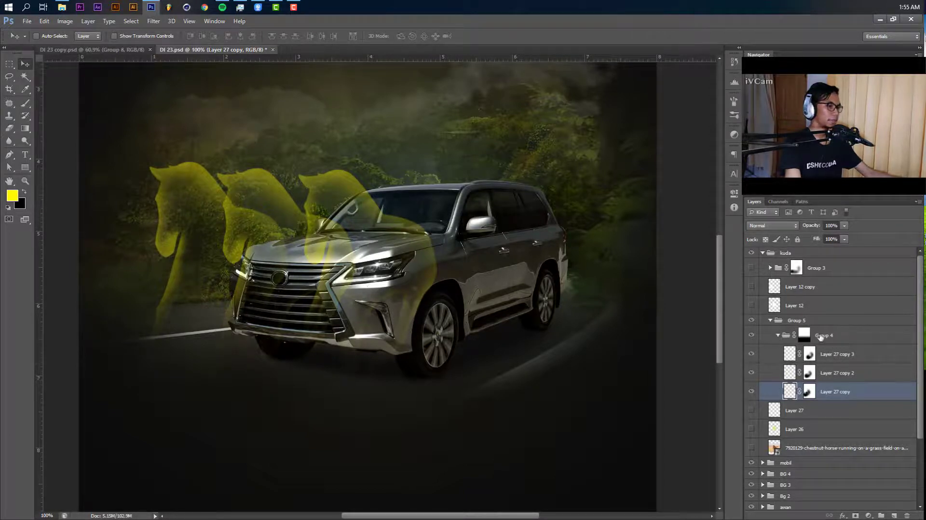
# Duplicate the spread-out horse group and nudge the copy to a slight offset from the original.
pyautogui.click(806, 330)
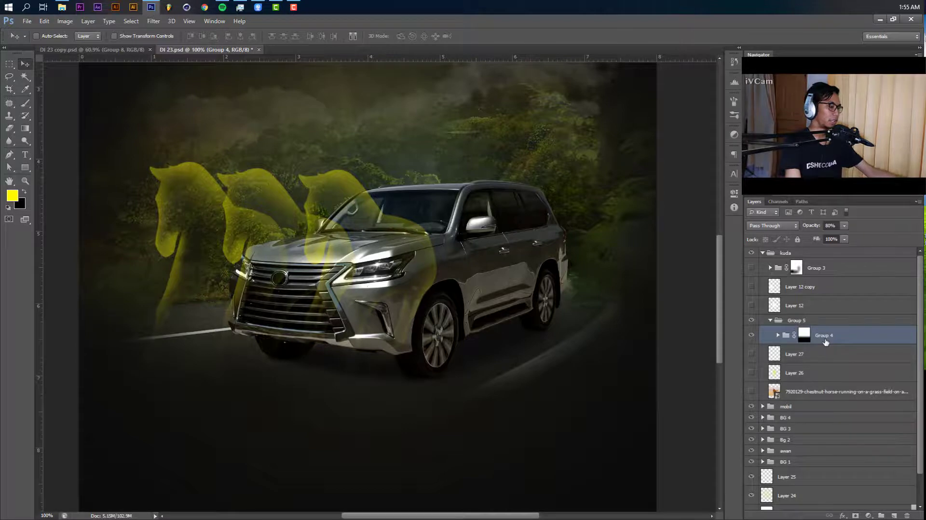
pyautogui.hotkey('ctrl', 'j')
pyautogui.press('d')
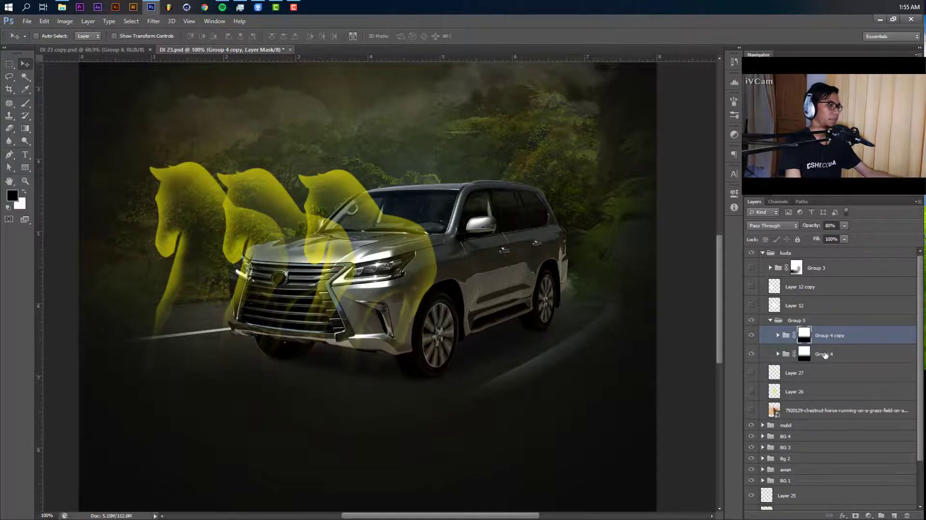
pyautogui.press('Left')
pyautogui.press('Left')
pyautogui.press('Left')
pyautogui.press('Left')
pyautogui.press('Left')
pyautogui.press('Left')
pyautogui.press('Left')
pyautogui.press('Left')
pyautogui.press('Left')
pyautogui.press('Left')
pyautogui.press('Up')
pyautogui.press('Up')
pyautogui.press('Up')
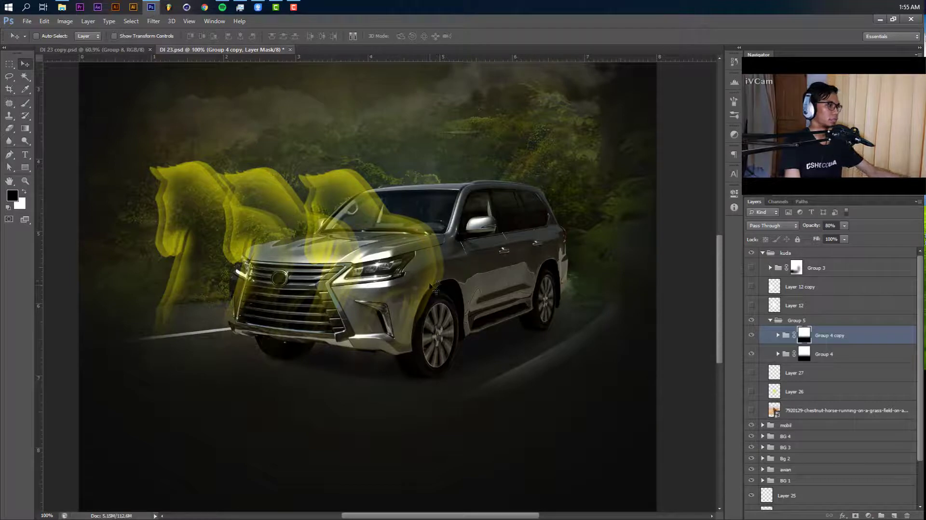
pyautogui.press('Right')
pyautogui.press('Right')
pyautogui.press('Right')
pyautogui.press('Right')
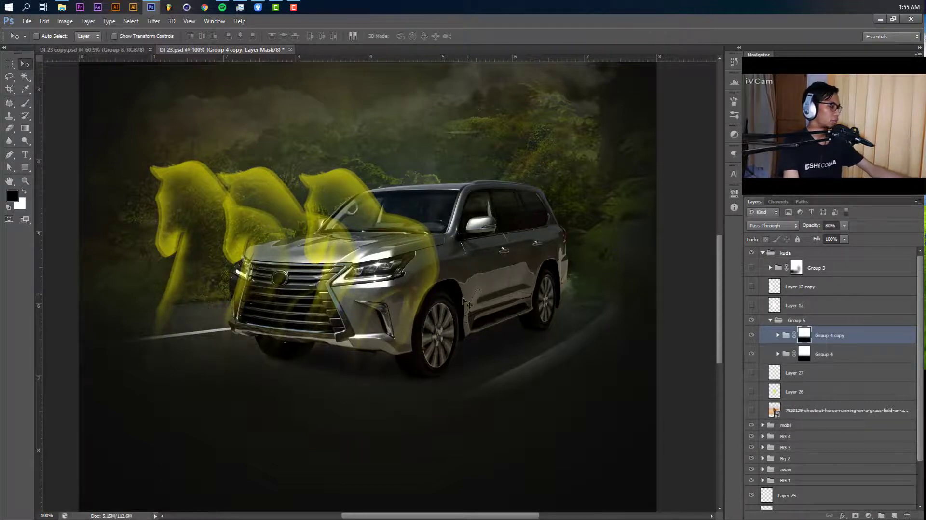
# Merge the duplicated horse group into one layer and apply a Motion Blur with angle 4° and distance about 93 pixels.
pyautogui.hotkey('ctrl', 'e')
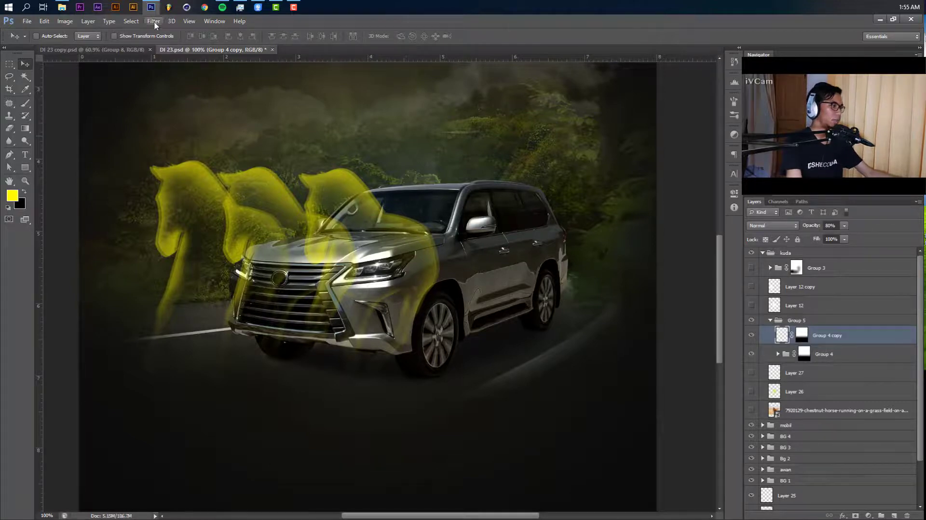
pyautogui.click(153, 20)
pyautogui.moveTo(178, 121)
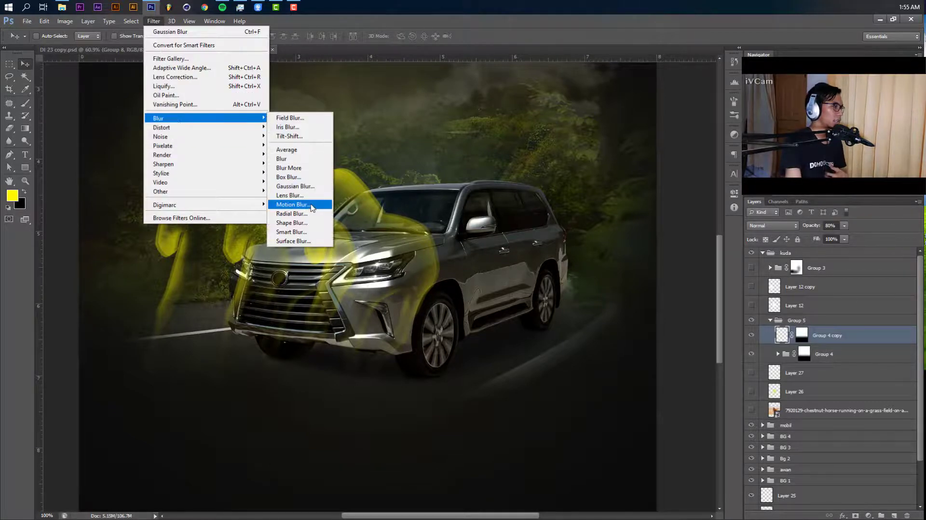
pyautogui.click(293, 204)
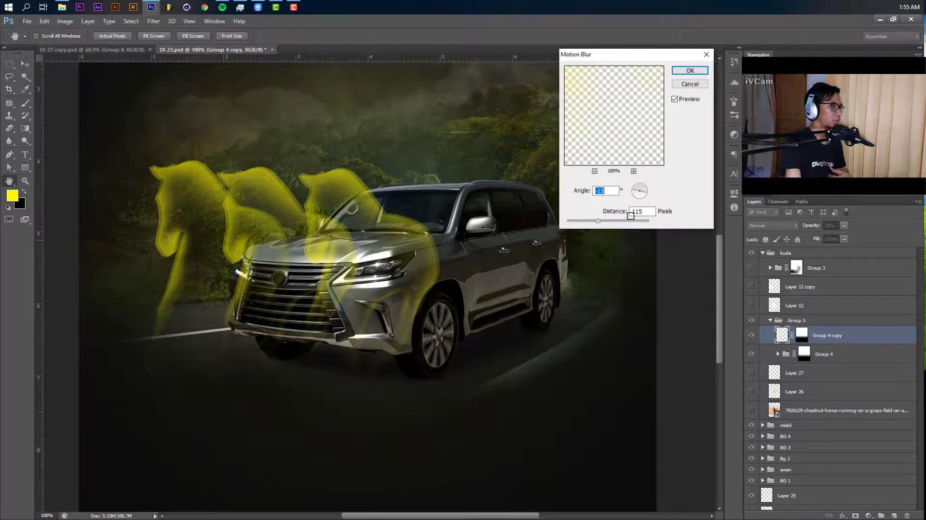
pyautogui.write('5')
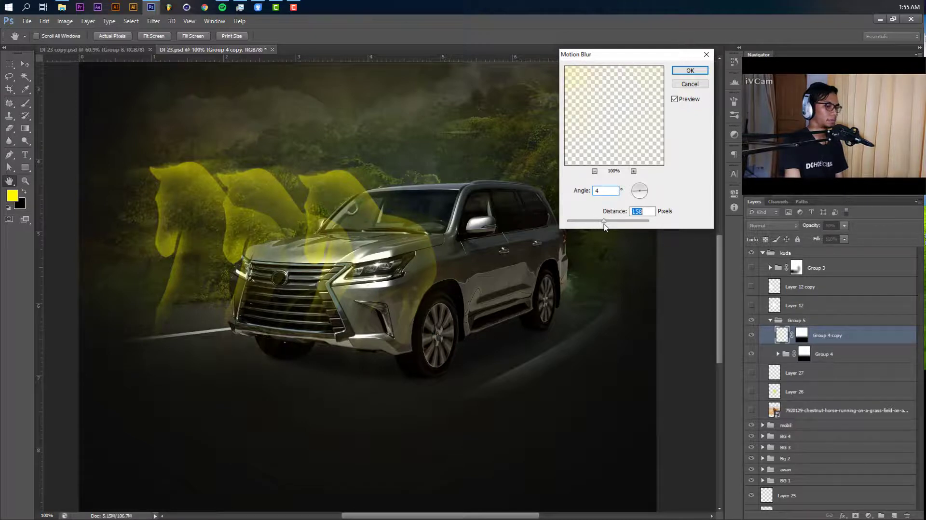
pyautogui.moveTo(603, 223); pyautogui.dragTo(602, 224)
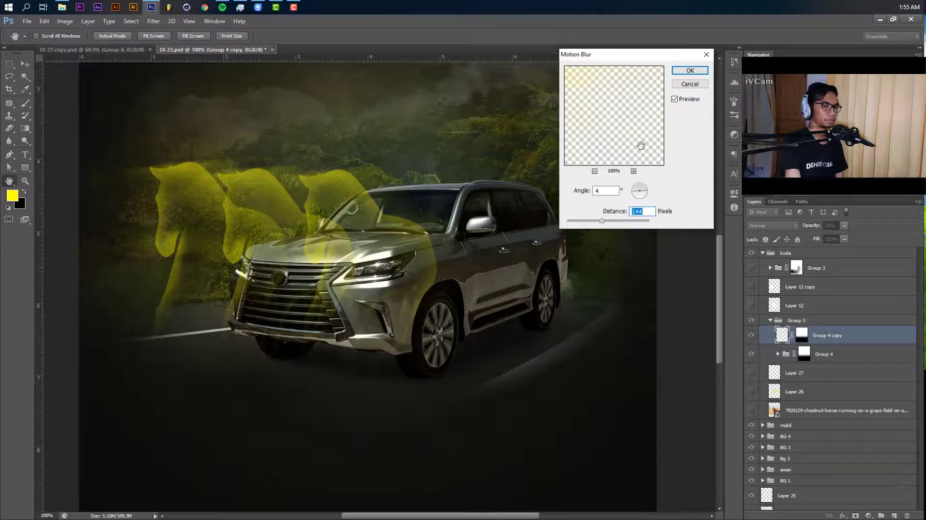
pyautogui.moveTo(602, 221); pyautogui.dragTo(595, 223)
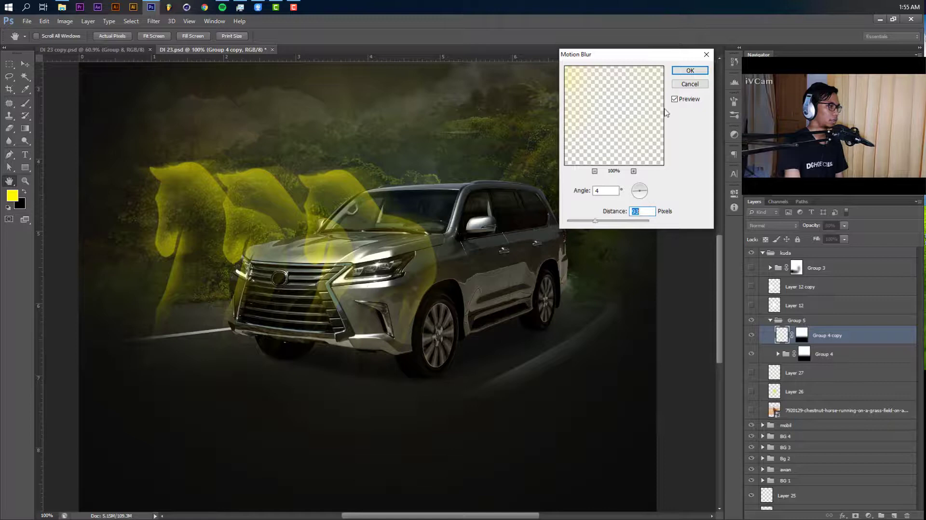
pyautogui.click(683, 72)
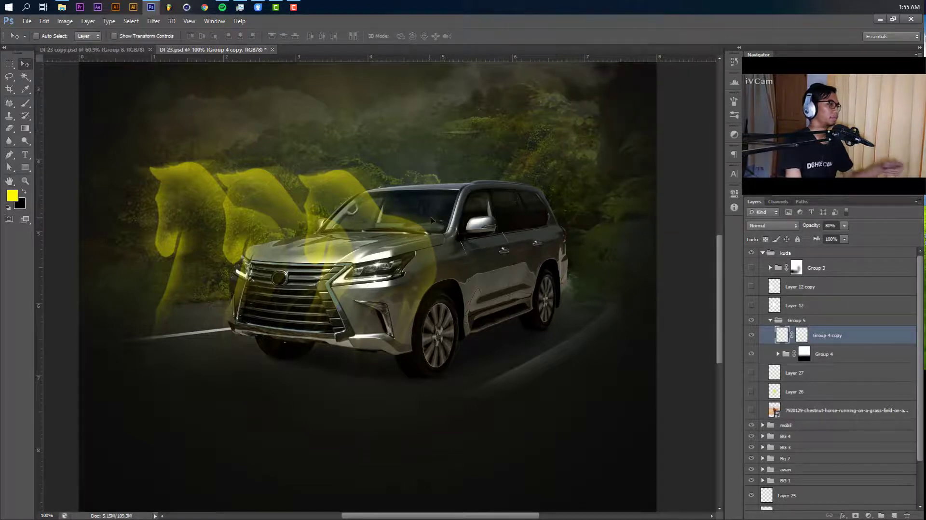
# Switch to the DI 23 copy.psd document and examine its horses and car at 100% zoom for comparison.
pyautogui.scroll(-1, 722, 250)
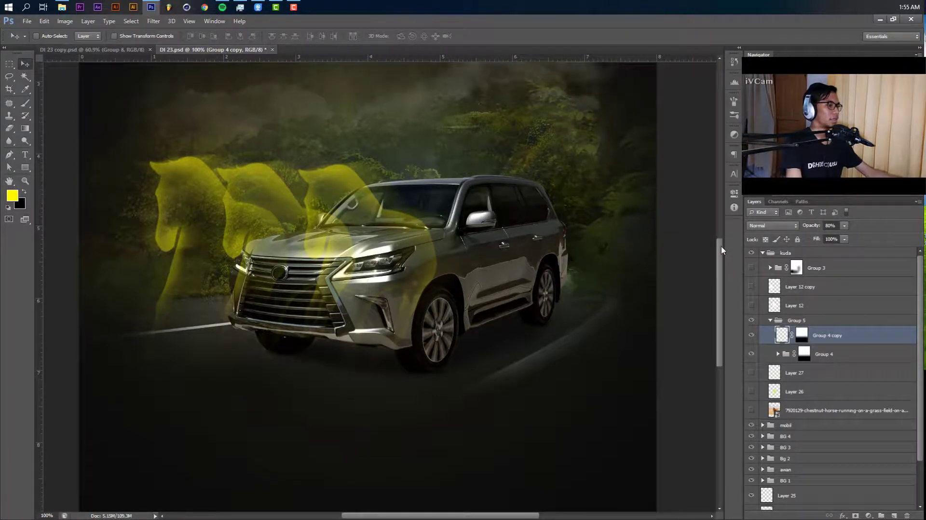
pyautogui.scroll(-1, 722, 250)
pyautogui.click(101, 51)
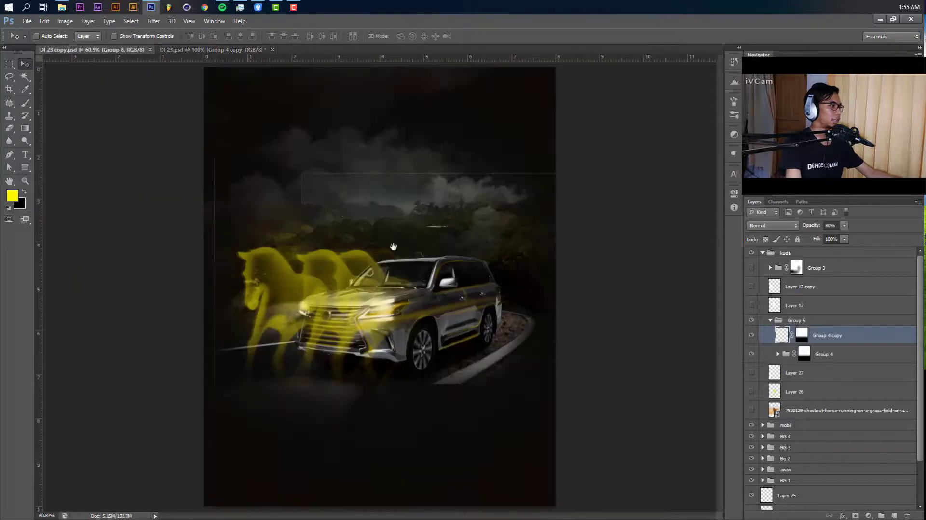
pyautogui.scroll(2, 424, 292)
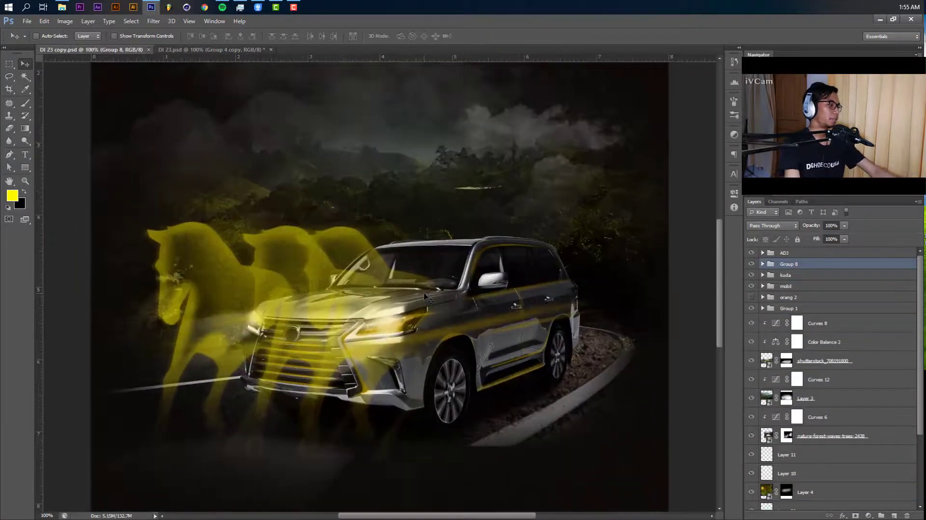
pyautogui.moveTo(459, 333); pyautogui.dragTo(456, 287)
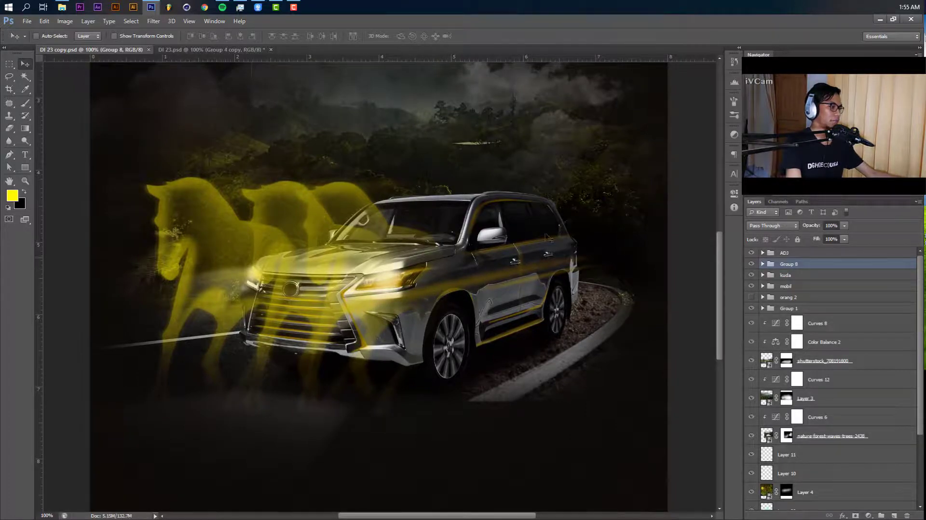
# Return to the DI 23.psd document, collapse the kuda group and add a new empty layer at the top of the mobil group.
pyautogui.click(227, 51)
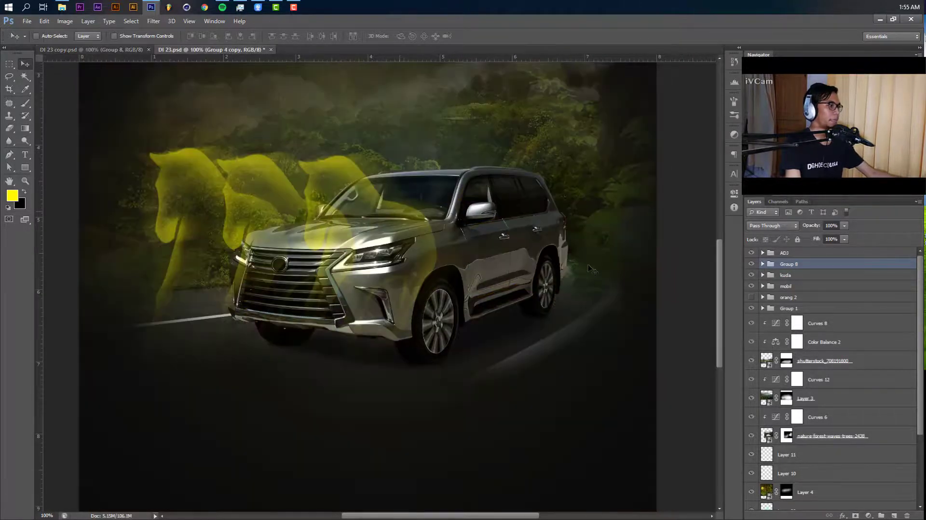
pyautogui.scroll(1, 590, 269)
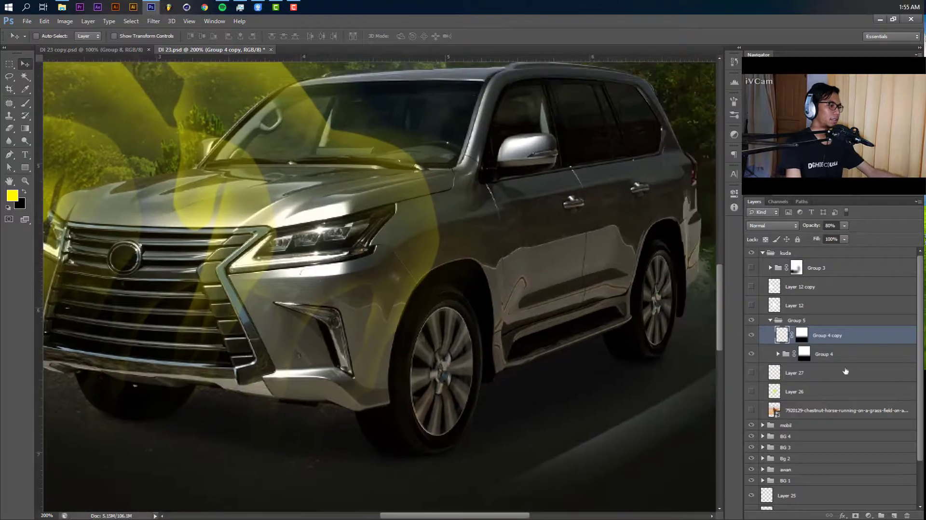
pyautogui.click(764, 255)
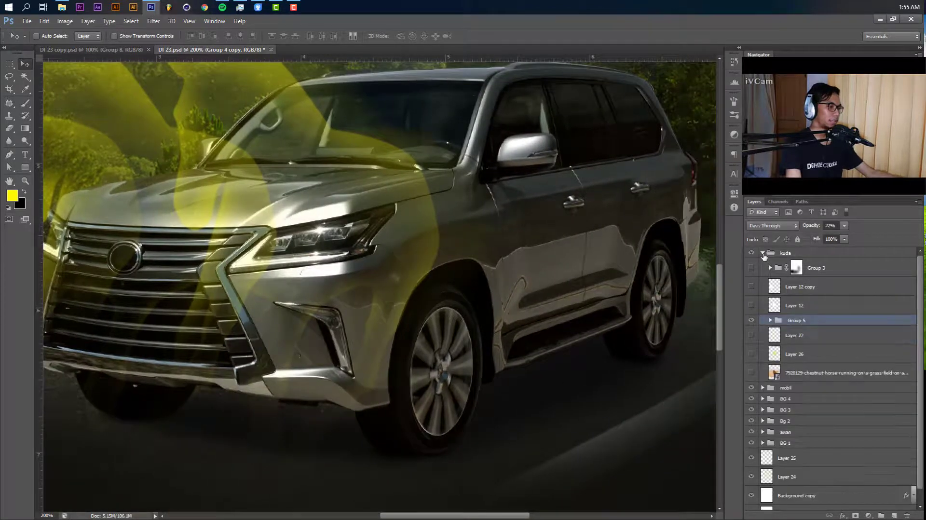
pyautogui.click(762, 252)
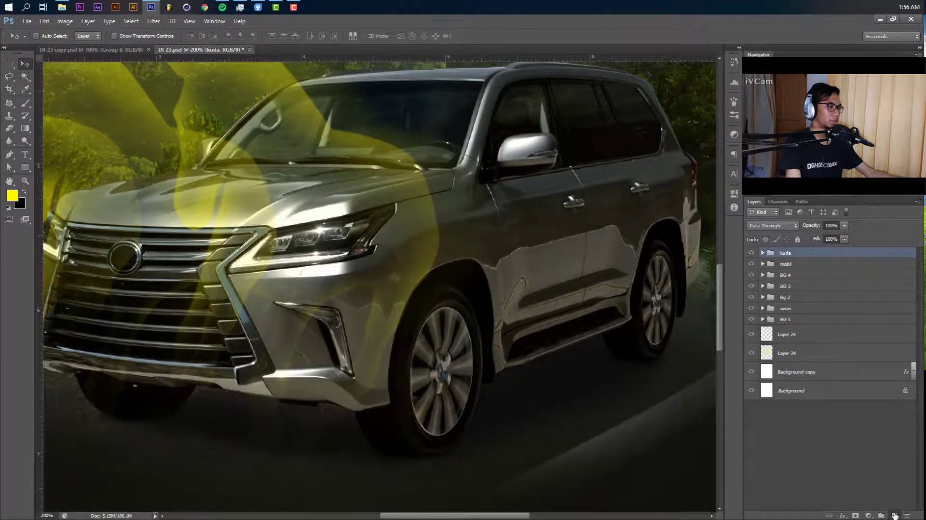
pyautogui.click(895, 515)
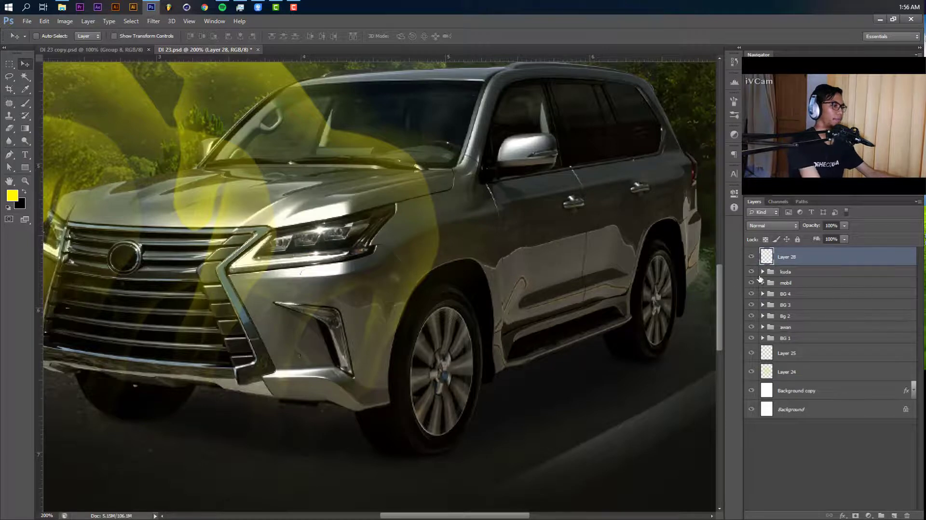
pyautogui.moveTo(814, 263); pyautogui.dragTo(820, 286)
# Draw a thin closed Pen path along the SUV's side, from above the rear wheel arch to just ahead of the front wheel.
pyautogui.press('p')
pyautogui.moveTo(569, 318); pyautogui.dragTo(508, 327)
pyautogui.hotkey('ctrl', '+')
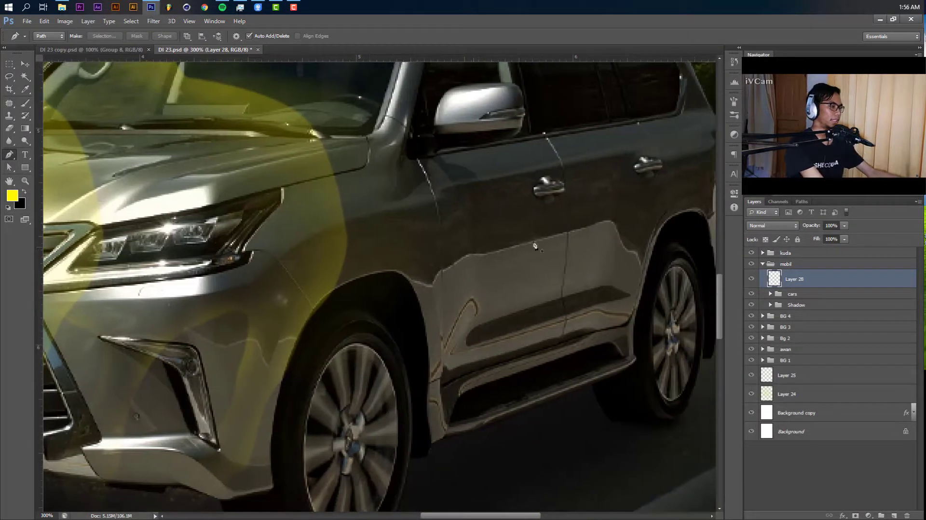
pyautogui.moveTo(535, 246); pyautogui.dragTo(451, 252)
pyautogui.moveTo(529, 274); pyautogui.dragTo(479, 306)
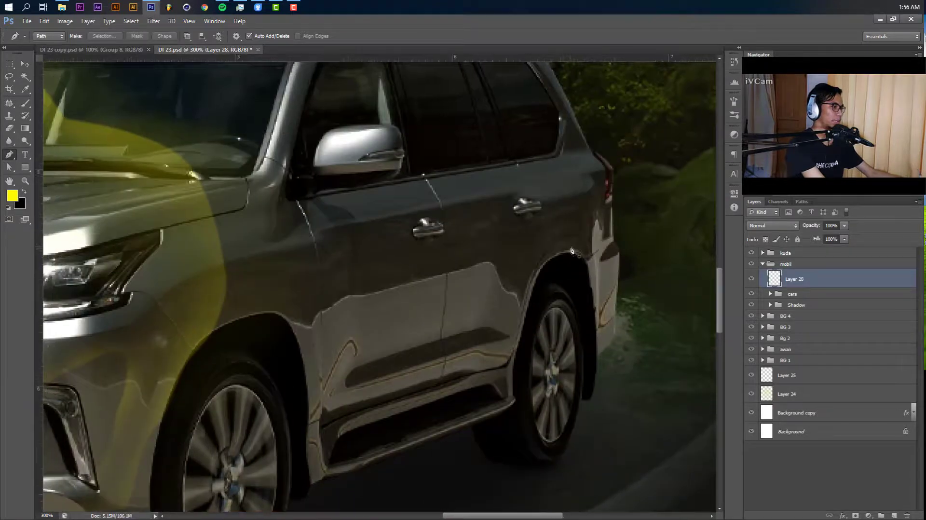
pyautogui.hscroll(-2, 527, 256)
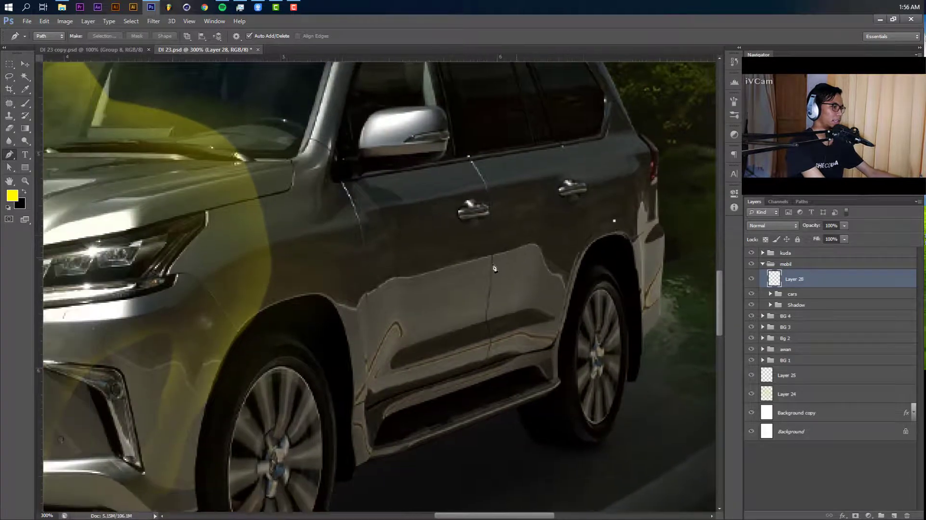
pyautogui.click(226, 320)
pyautogui.hotkey('ctrl', 'z')
pyautogui.click(218, 312)
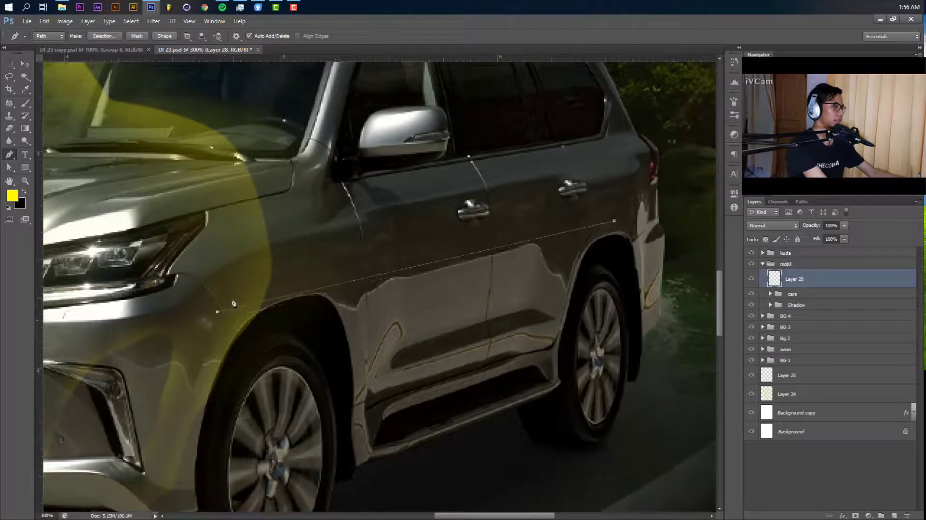
pyautogui.click(622, 211)
pyautogui.click(615, 221)
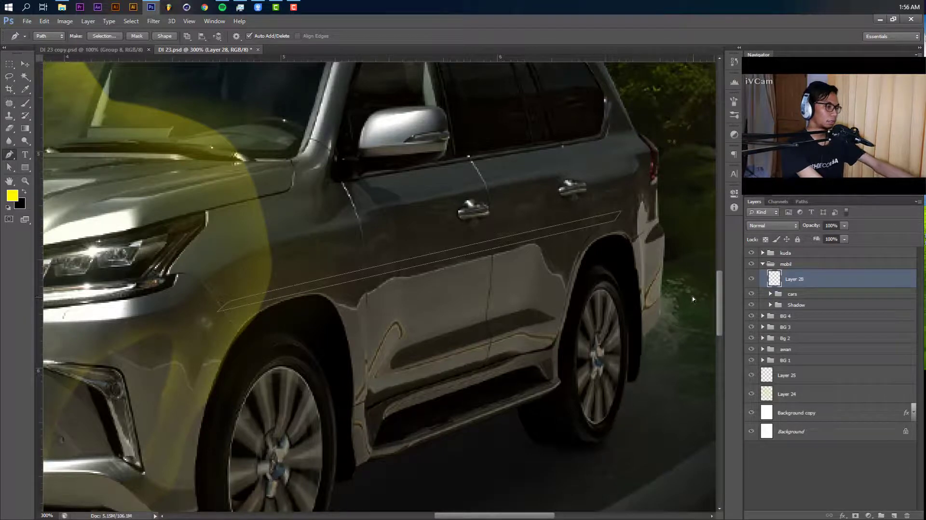
# Convert the thin path into a selection, fill it with yellow on the new layer and deselect.
pyautogui.hotkey('ctrl', 'Return')
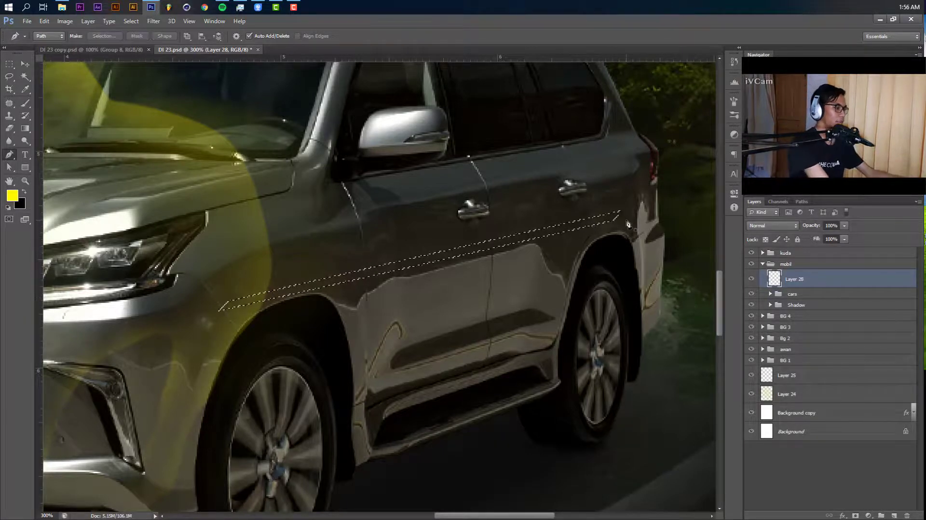
pyautogui.hotkey('alt', 'BackSpace')
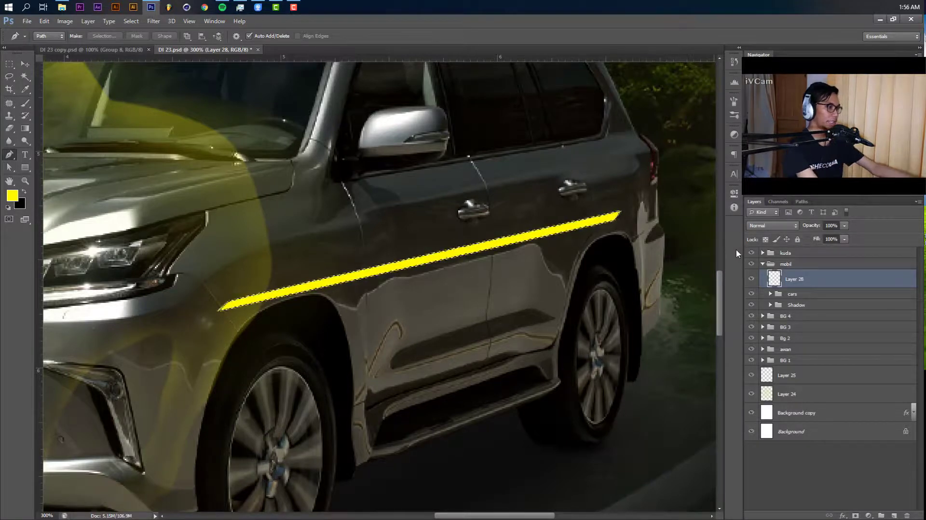
pyautogui.hotkey('ctrl', 'd')
pyautogui.press('v')
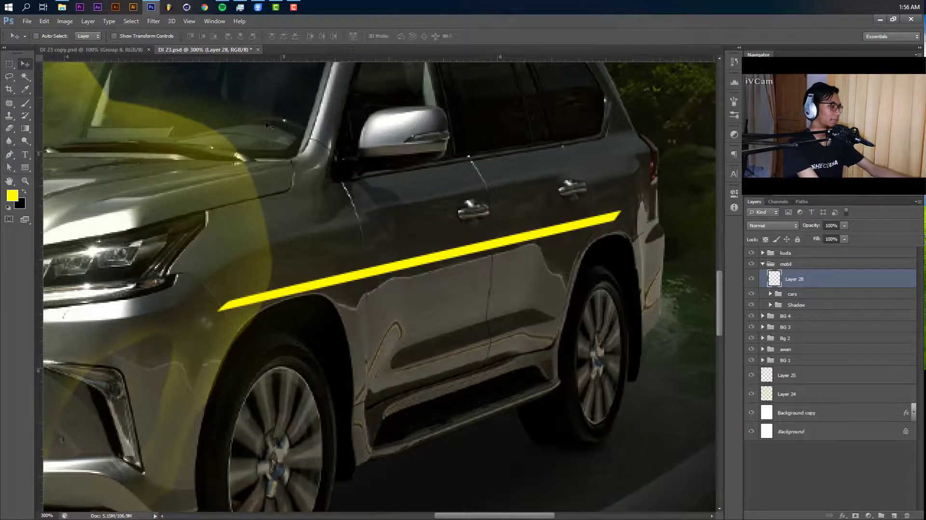
# Apply a Motion Blur to the yellow side stripe with angle 9° and distance about 169 pixels.
pyautogui.click(153, 22)
pyautogui.moveTo(228, 118)
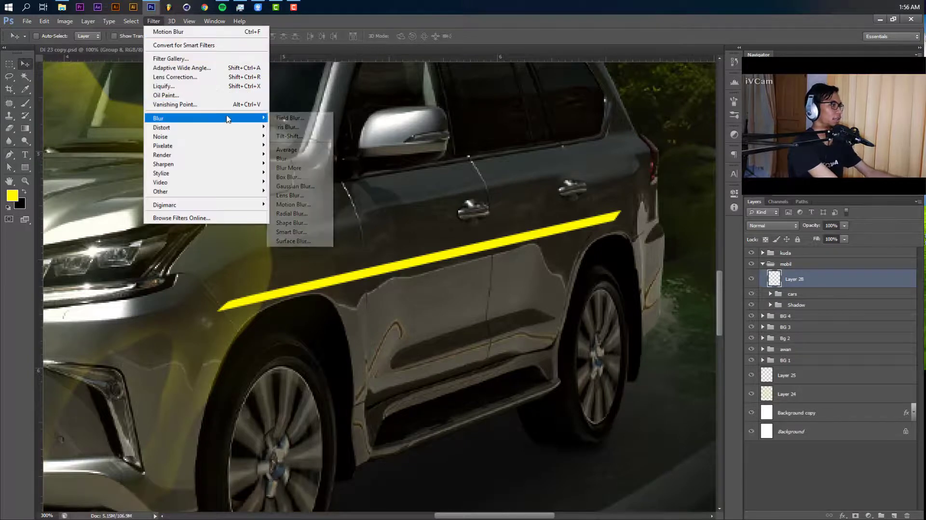
pyautogui.click(297, 205)
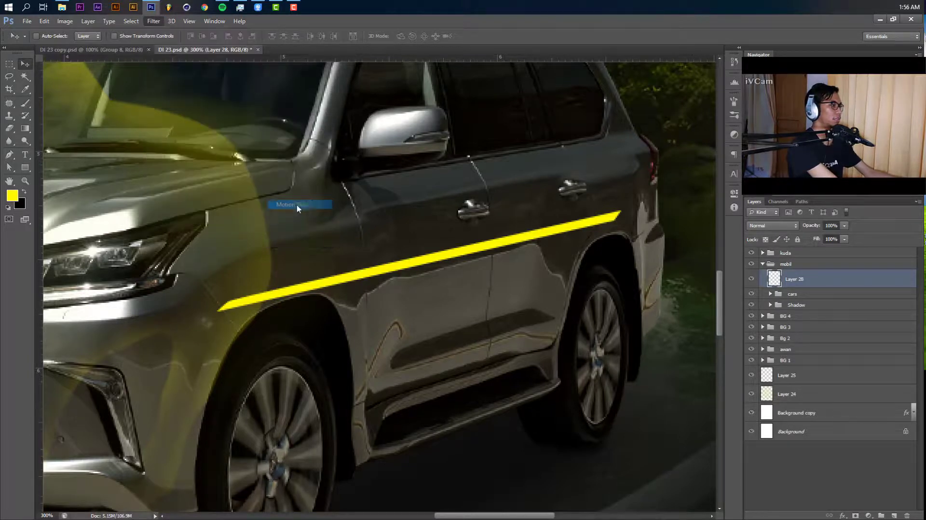
pyautogui.moveTo(629, 221); pyautogui.dragTo(601, 222)
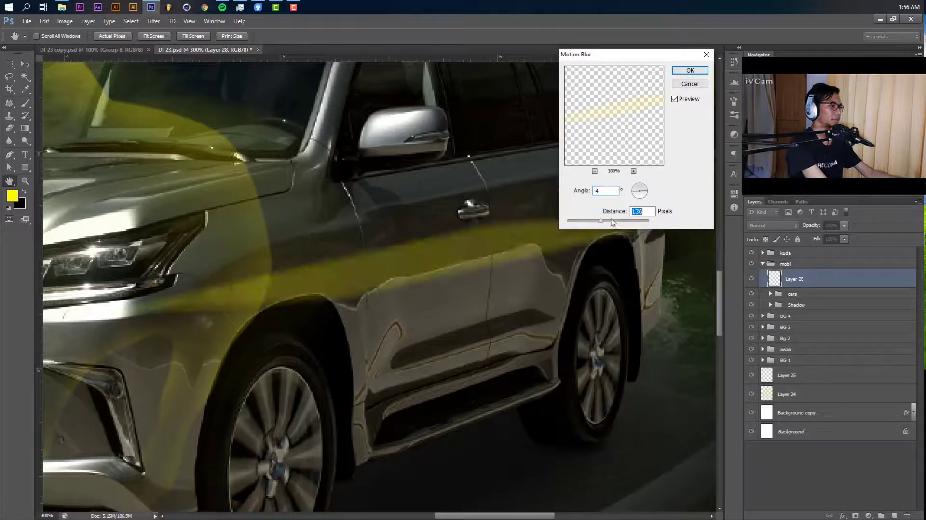
pyautogui.click(648, 194)
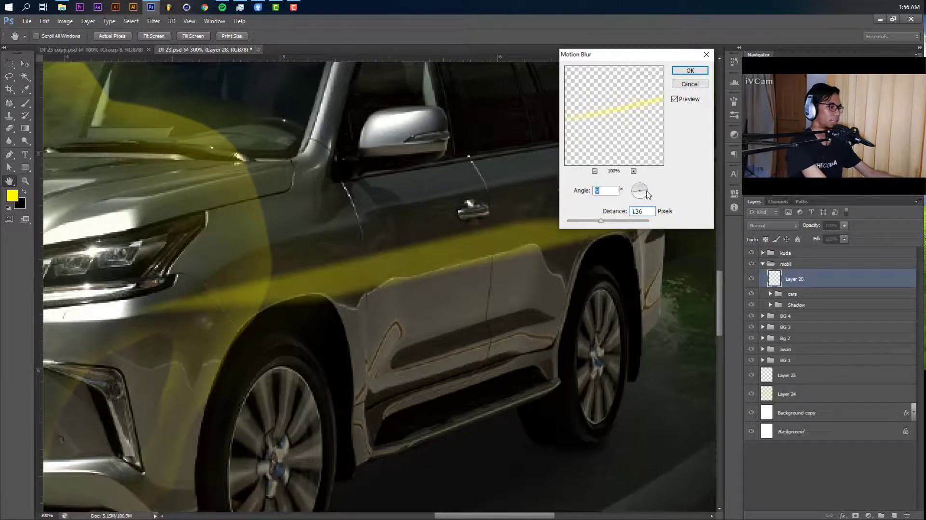
pyautogui.moveTo(609, 222); pyautogui.dragTo(607, 223)
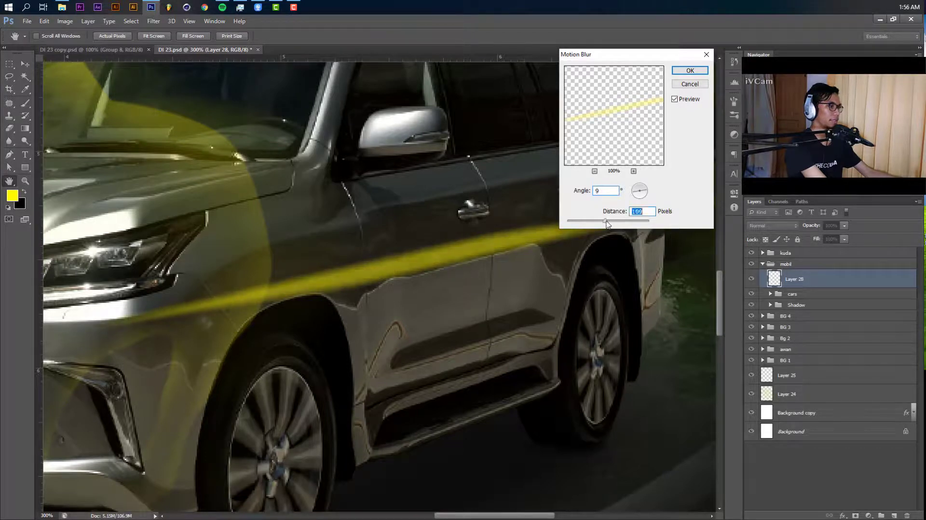
pyautogui.click(689, 70)
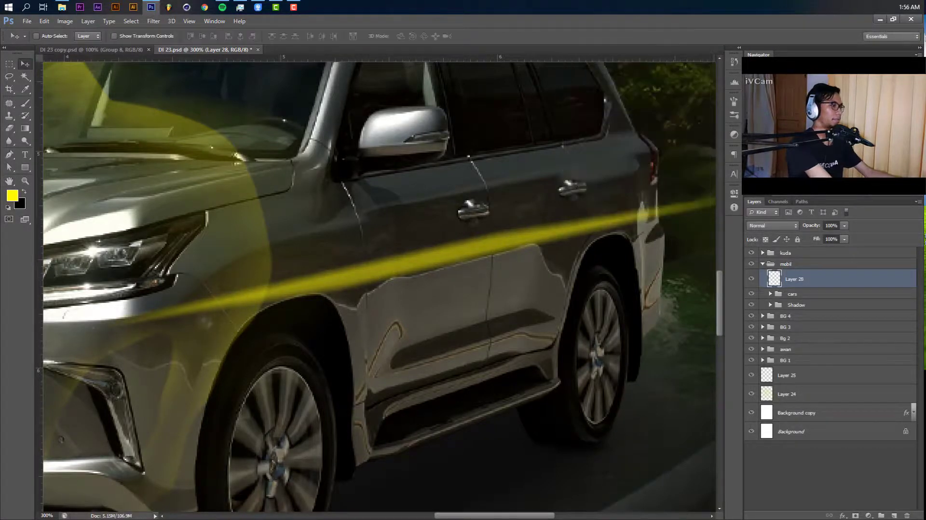
# Lower the side stripe's opacity to 42% and rotate it by about -0.6° to follow the car body.
pyautogui.click(844, 226)
pyautogui.moveTo(819, 239); pyautogui.dragTo(816, 241)
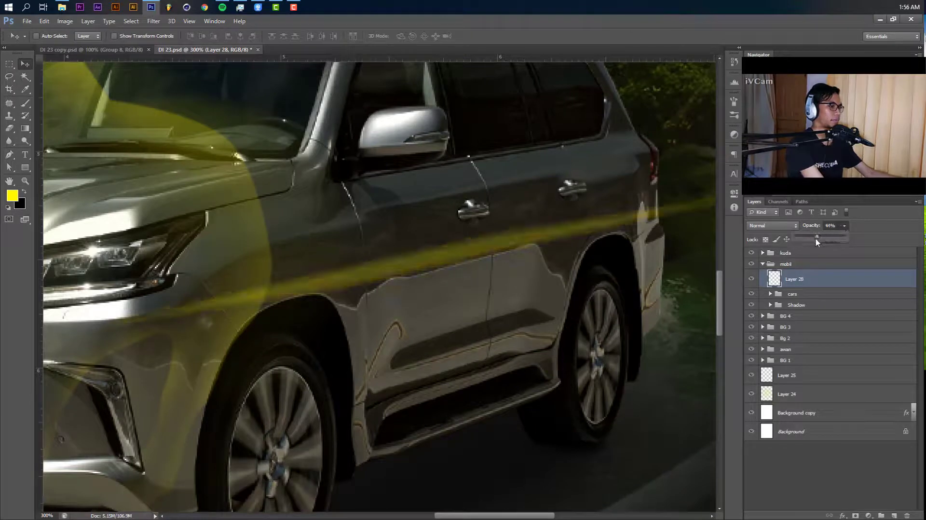
pyautogui.click(625, 242)
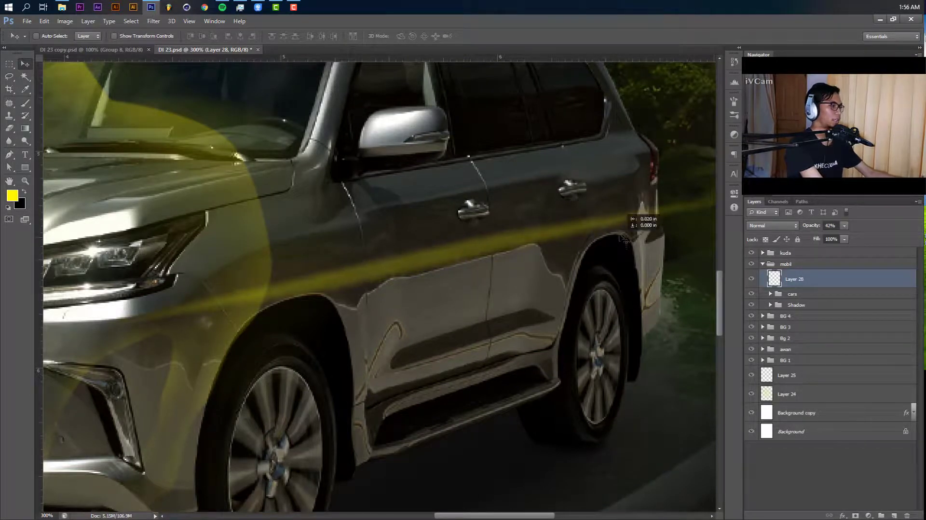
pyautogui.hotkey('ctrl', 't')
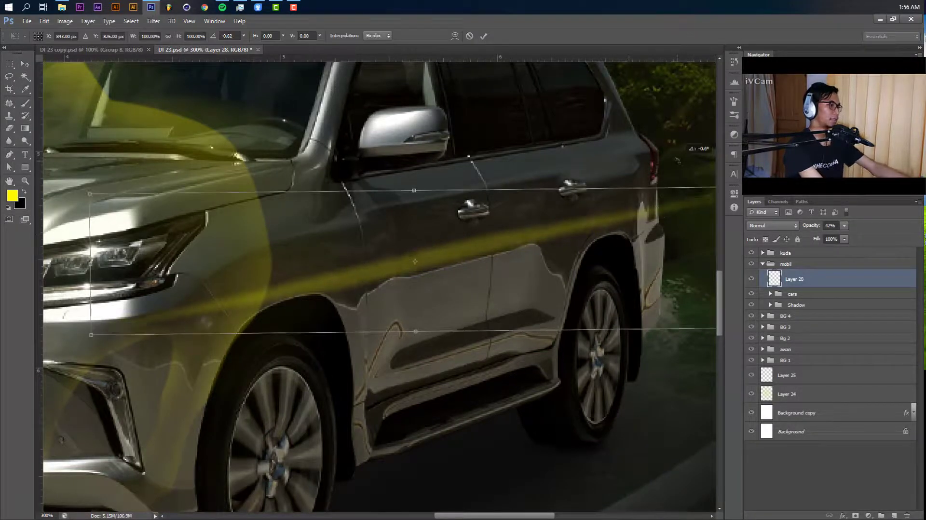
pyautogui.press('Return')
# Duplicate the yellow stripe, scale the copy down to fit along the lower edge of the side windows and set its opacity to 80%.
pyautogui.moveTo(492, 288); pyautogui.dragTo(586, 307)
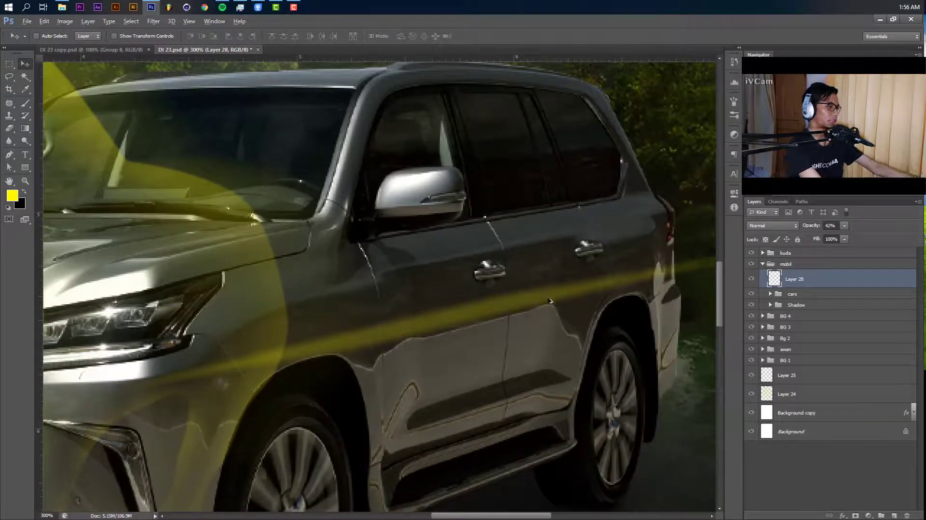
pyautogui.moveTo(540, 272); pyautogui.dragTo(521, 207)
pyautogui.hotkey('ctrl', 'j')
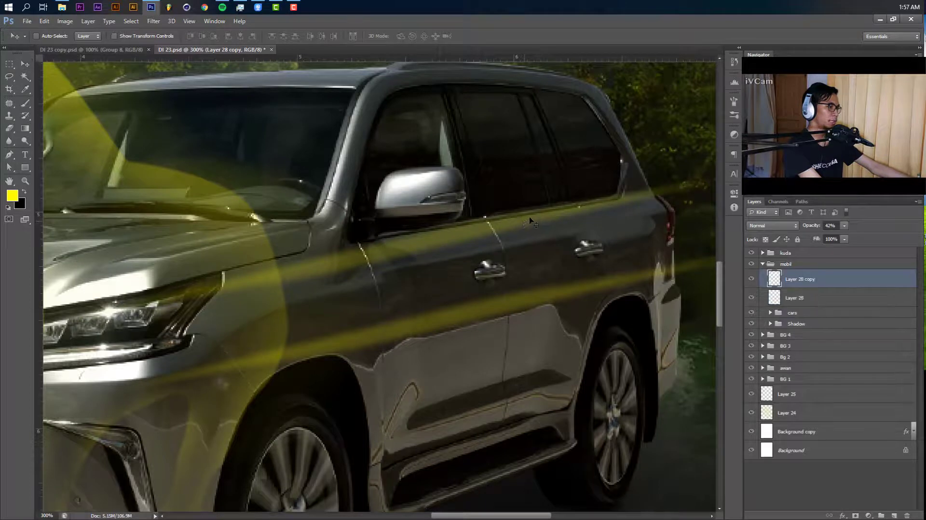
pyautogui.hotkey('ctrl', 't')
pyautogui.moveTo(80, 173); pyautogui.dragTo(274, 215)
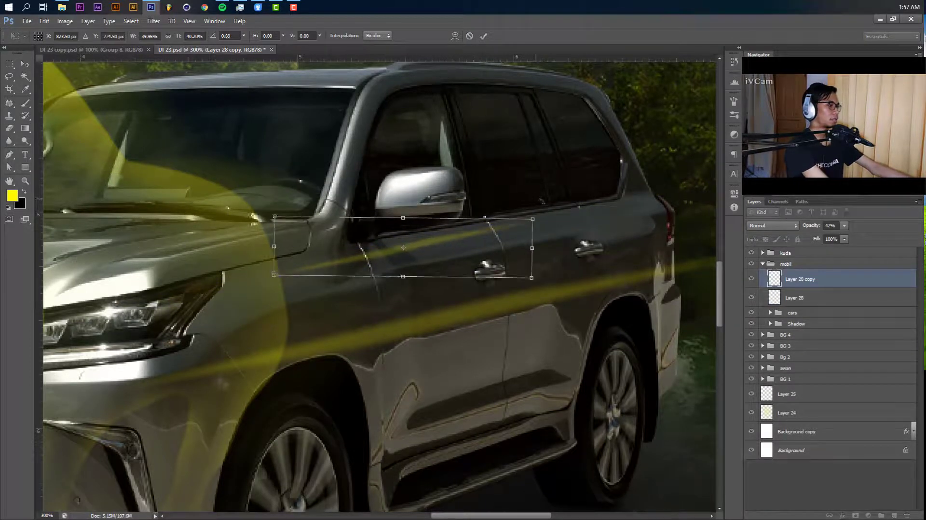
pyautogui.moveTo(536, 201); pyautogui.dragTo(611, 230)
pyautogui.press('Return')
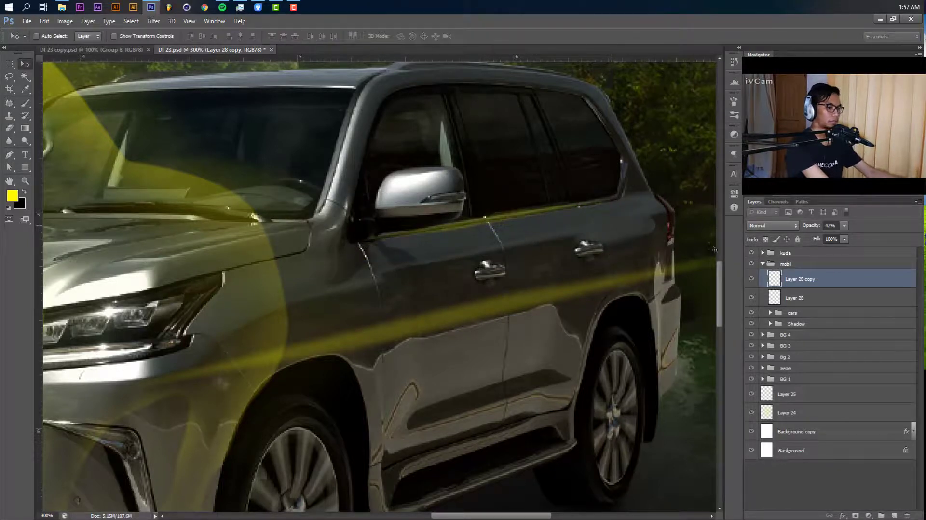
pyautogui.moveTo(844, 225); pyautogui.dragTo(863, 238)
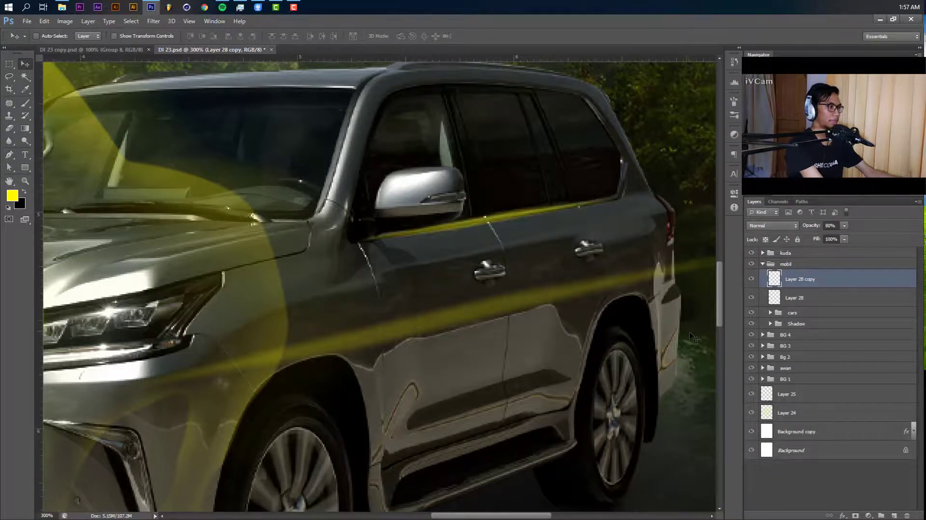
# Duplicate the window-edge streak, move the copy onto the middle of the door stripe and rotate it to match that line.
pyautogui.hotkey('ctrl', '-')
pyautogui.moveTo(539, 250)
pyautogui.mouseDown()
pyautogui.moveTo(541, 303)
pyautogui.moveTo(573, 319)
pyautogui.moveTo(581, 307)
pyautogui.mouseUp()
pyautogui.hotkey('ctrl', 'j')
pyautogui.hotkey('ctrl', 't')
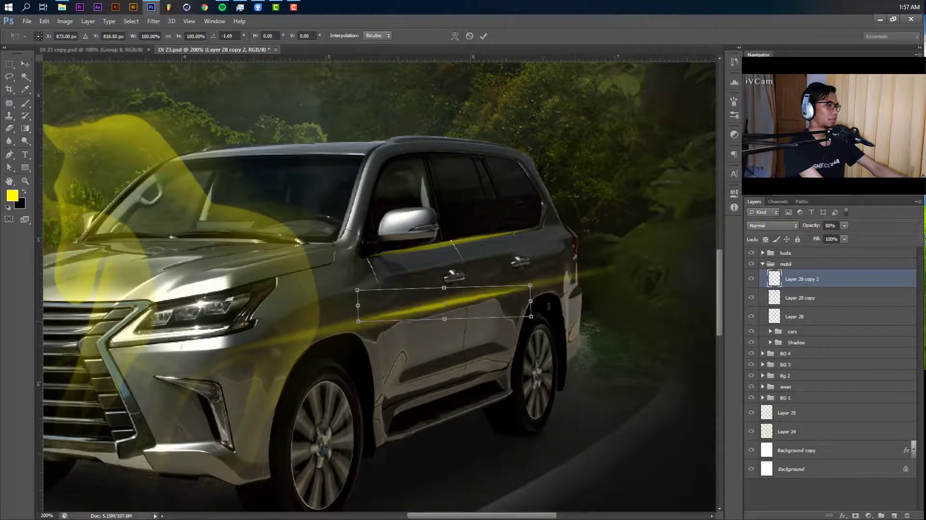
pyautogui.press('Return')
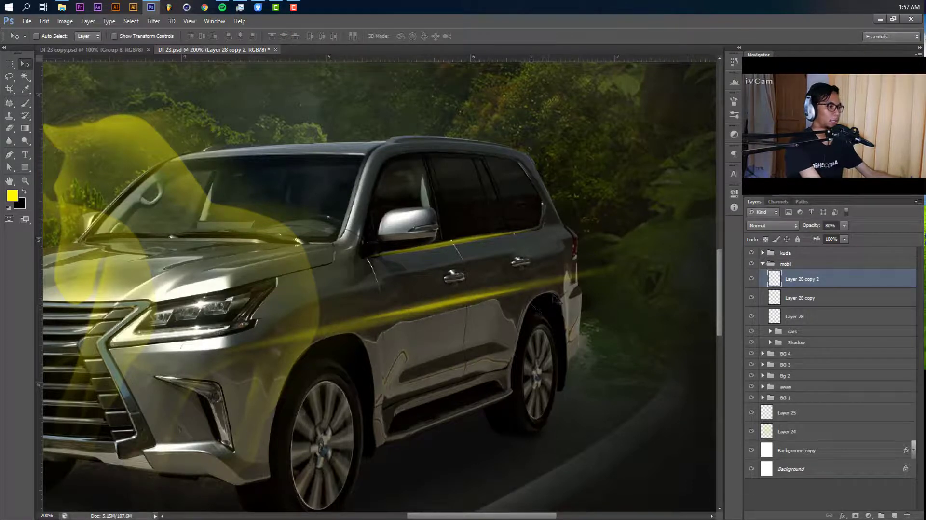
# Lock the top streak's transparent pixels and recolour the streak with white (ffffff).
pyautogui.click(766, 239)
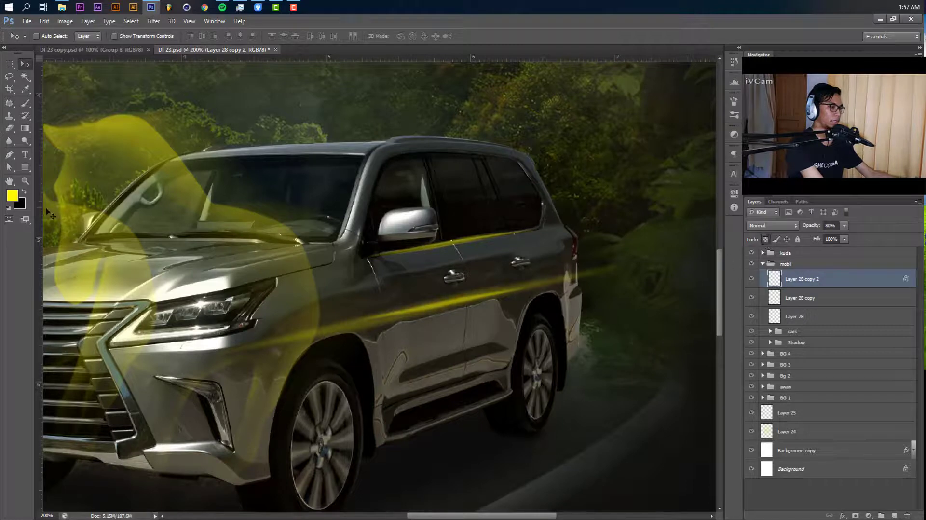
pyautogui.press('x')
pyautogui.click(12, 195)
pyautogui.click(522, 119)
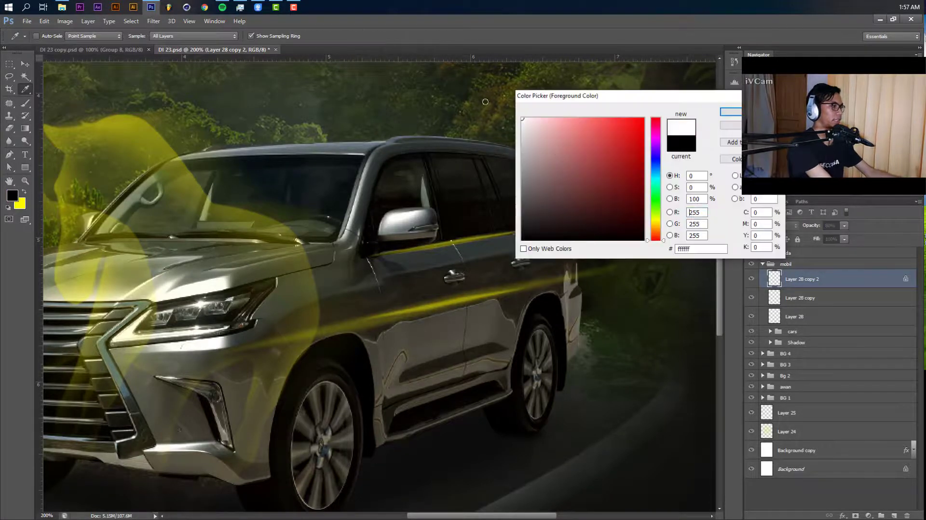
pyautogui.press('v')
pyautogui.press('Return')
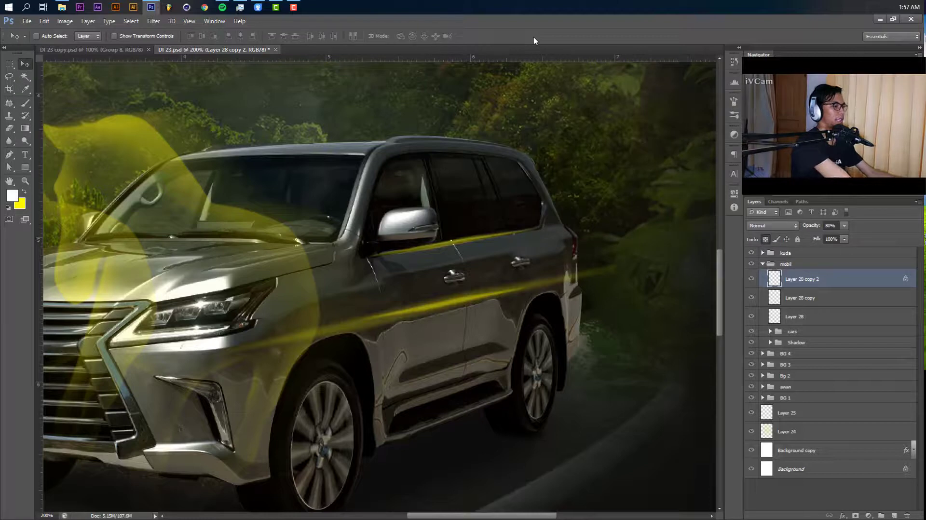
pyautogui.moveTo(594, 285)
pyautogui.mouseDown()
pyautogui.moveTo(593, 269)
pyautogui.moveTo(572, 312)
pyautogui.moveTo(584, 296)
pyautogui.mouseUp()
# Raise the white streak's opacity to 100% and unlock its transparent pixels.
pyautogui.click(845, 226)
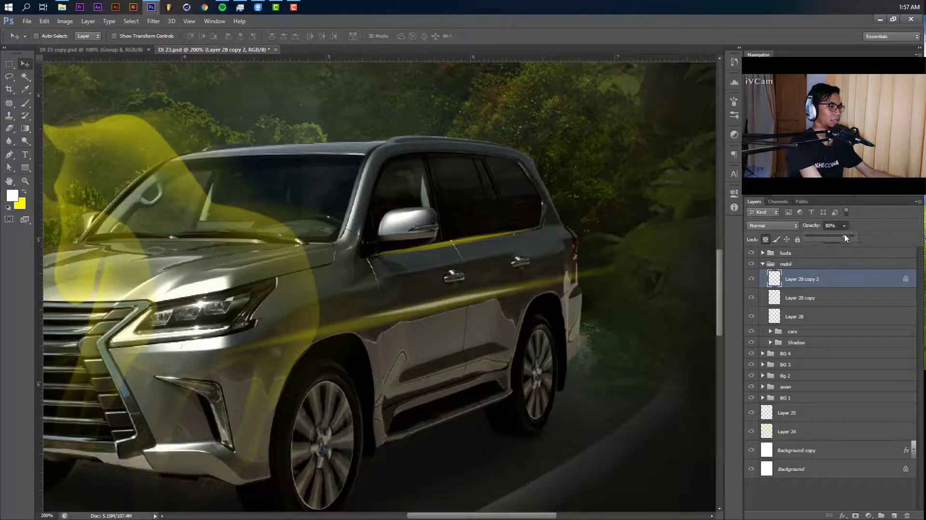
pyautogui.click(641, 290)
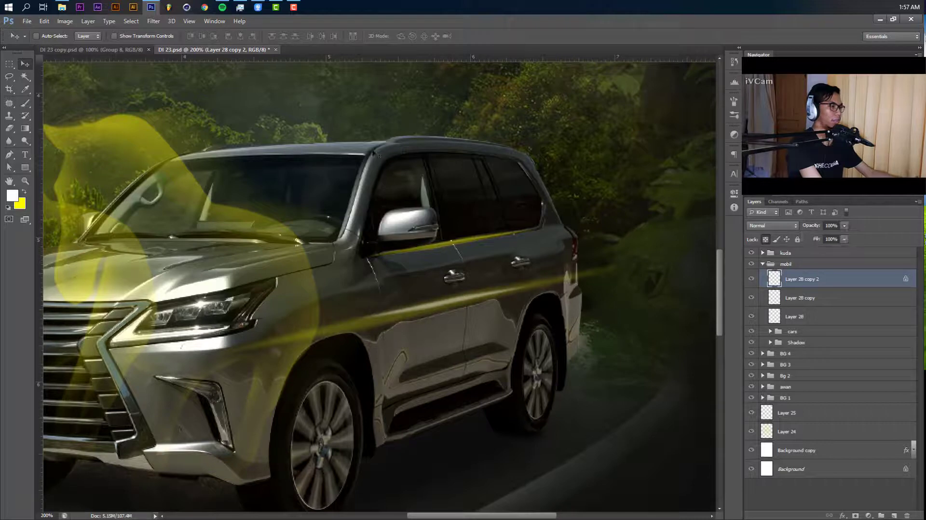
pyautogui.click(766, 239)
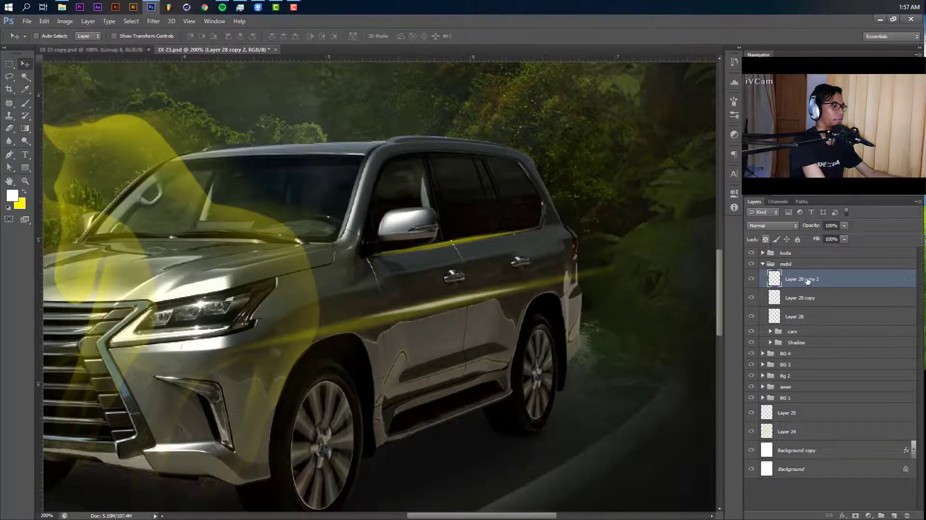
# Apply a Motion Blur with a 9° angle and 49-pixel distance to the white streak.
pyautogui.click(153, 21)
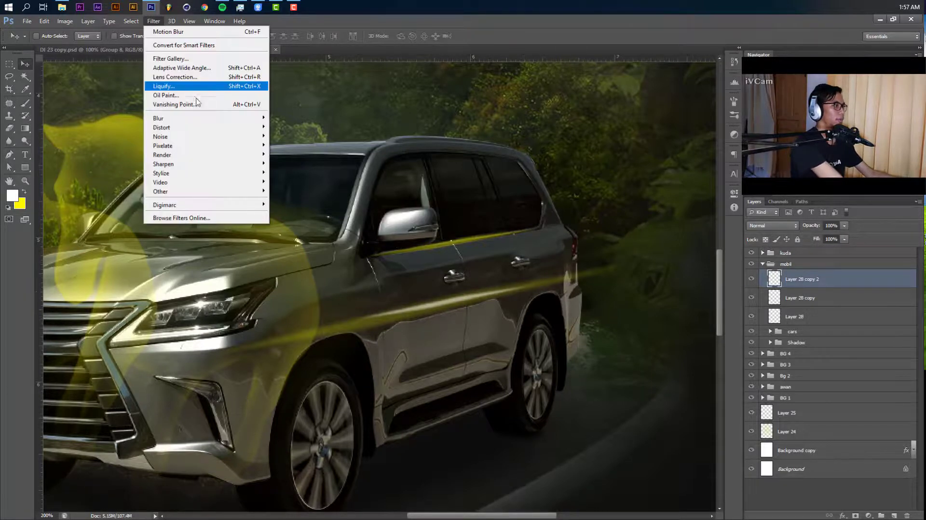
pyautogui.moveTo(212, 118)
pyautogui.click(309, 208)
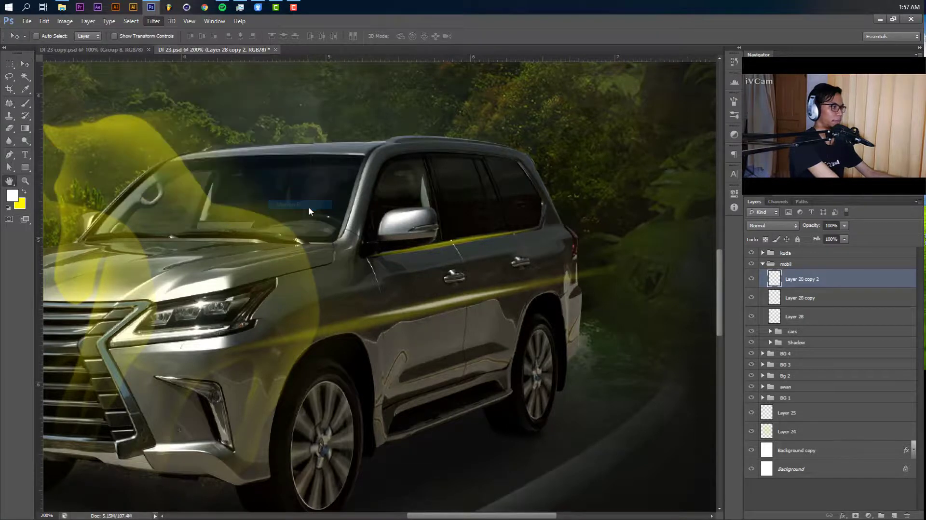
pyautogui.moveTo(593, 226); pyautogui.dragTo(587, 228)
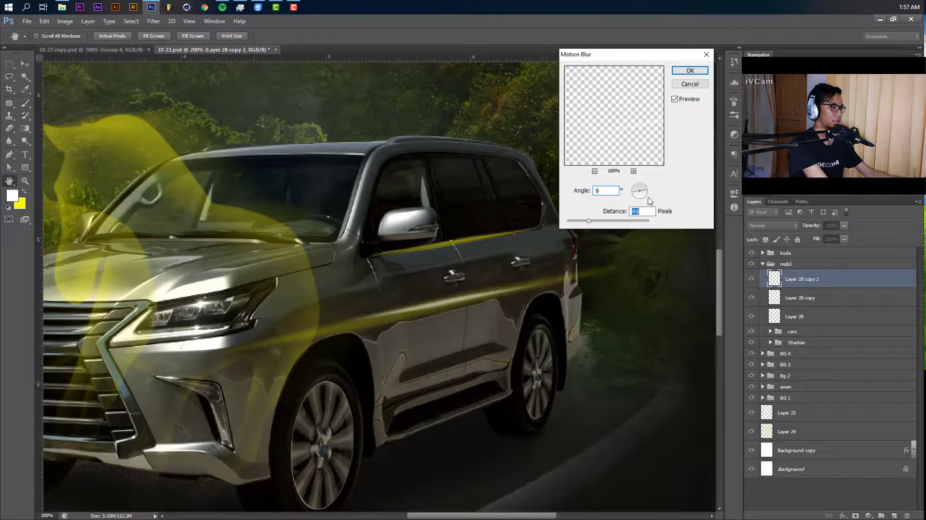
pyautogui.click(690, 71)
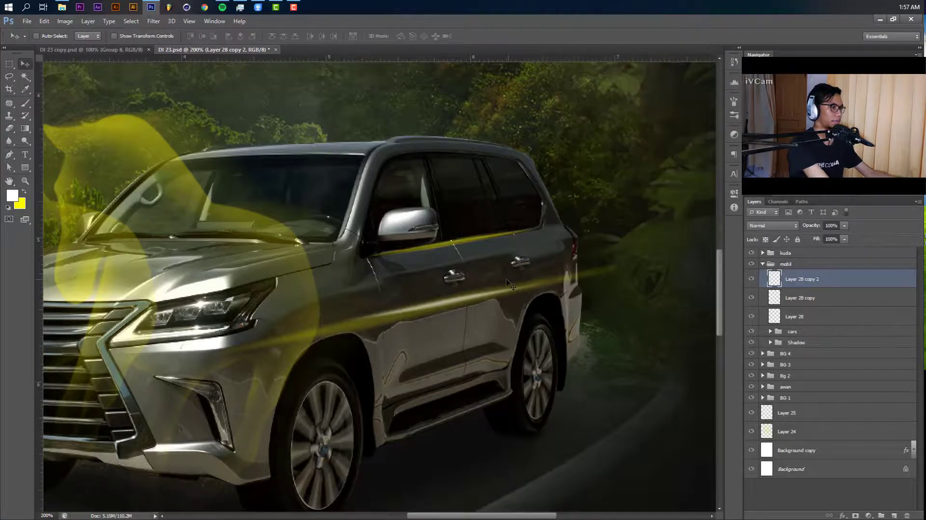
# Rotate the white streak by about -1.69° and nudge it along the door stripe to align with that line.
pyautogui.hotkey('ctrl', 't')
pyautogui.moveTo(579, 331); pyautogui.dragTo(578, 326)
pyautogui.press('Return')
pyautogui.press('v')
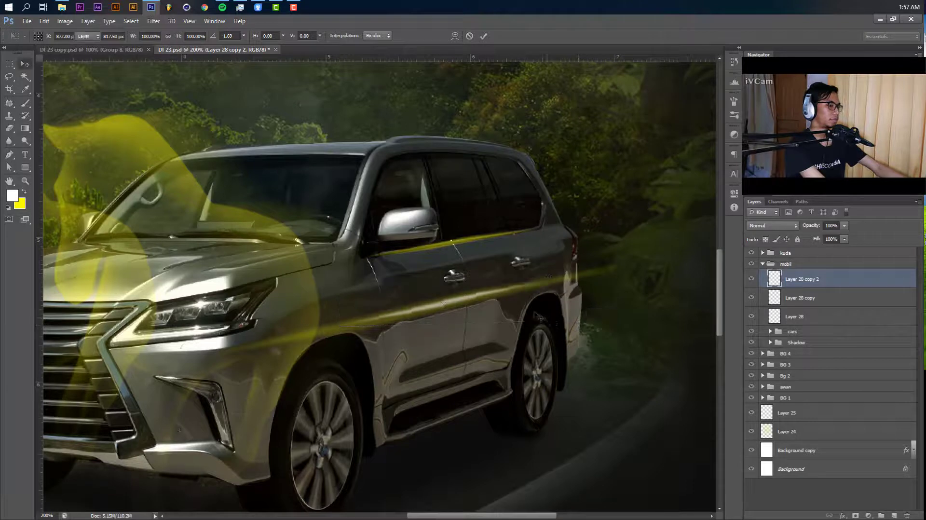
pyautogui.moveTo(522, 301); pyautogui.dragTo(529, 300)
# Check the headlight glow in the finished DI 23 copy.psd, return to DI 23.psd and add a new layer above the streaks.
pyautogui.moveTo(443, 291); pyautogui.dragTo(563, 287)
pyautogui.moveTo(411, 339); pyautogui.dragTo(511, 307)
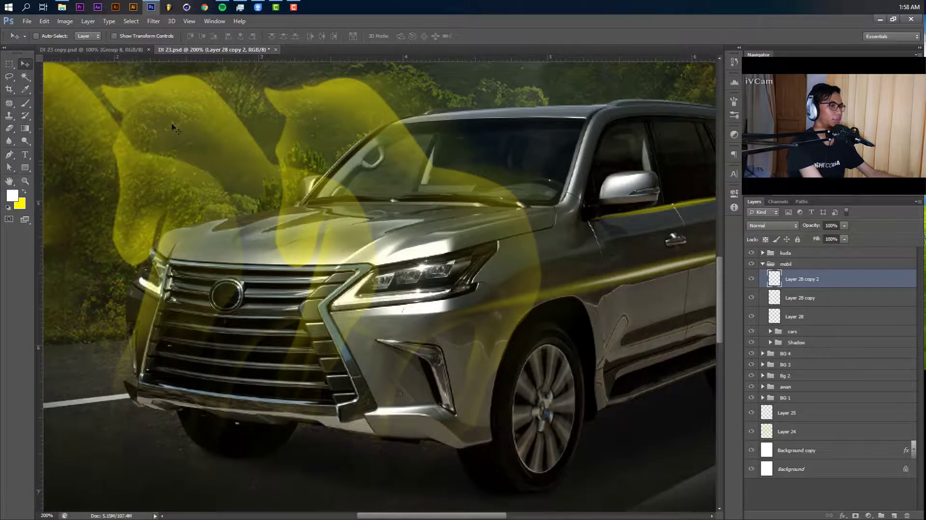
pyautogui.click(91, 49)
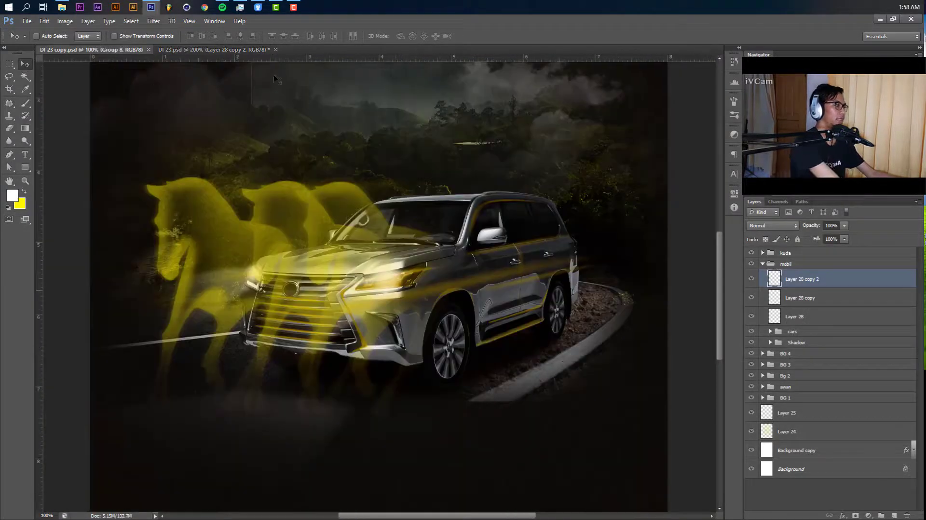
pyautogui.click(212, 49)
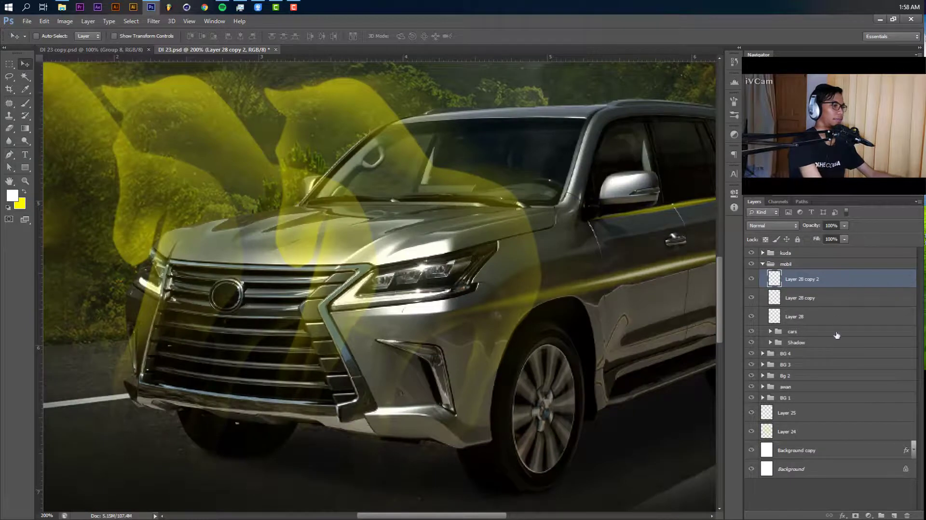
pyautogui.click(892, 515)
# Outline a wedge-shaped light beam from the near headlight across the grille with the Pen tool and convert the path to a selection.
pyautogui.press('p')
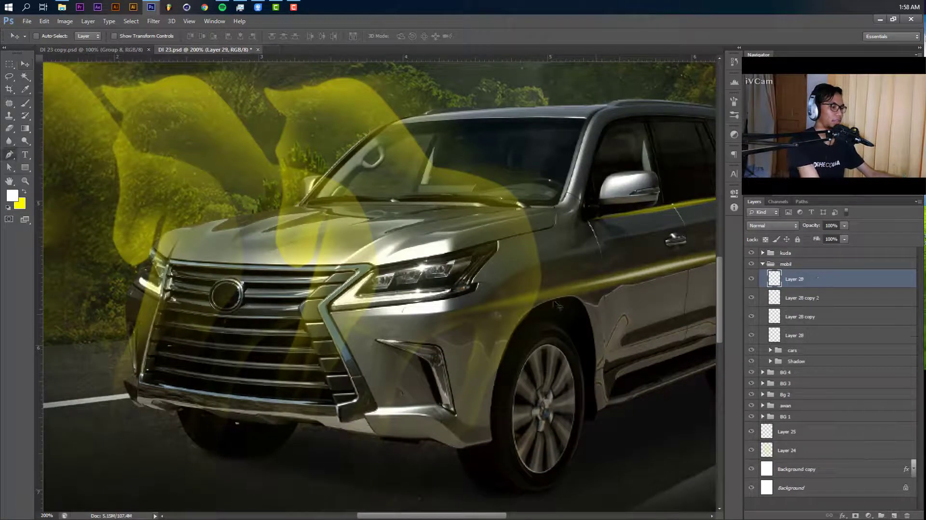
pyautogui.click(453, 261)
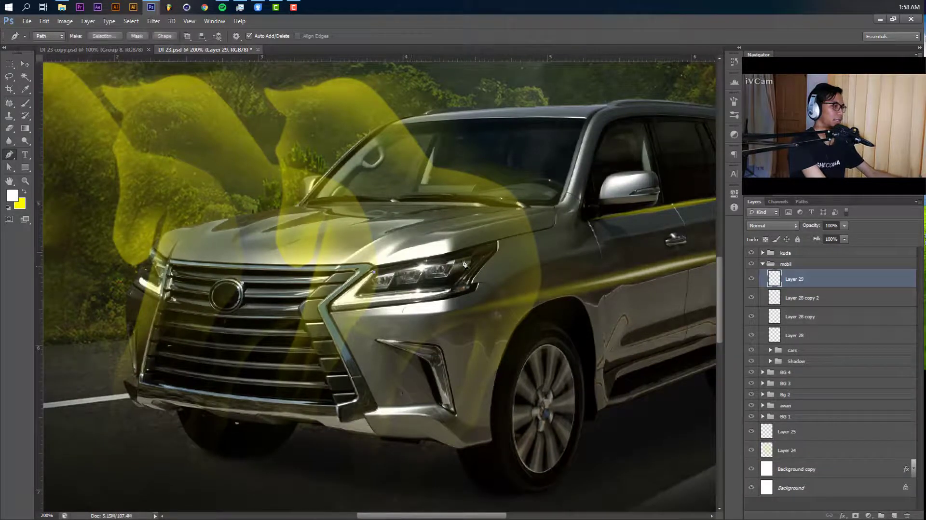
pyautogui.press('b')
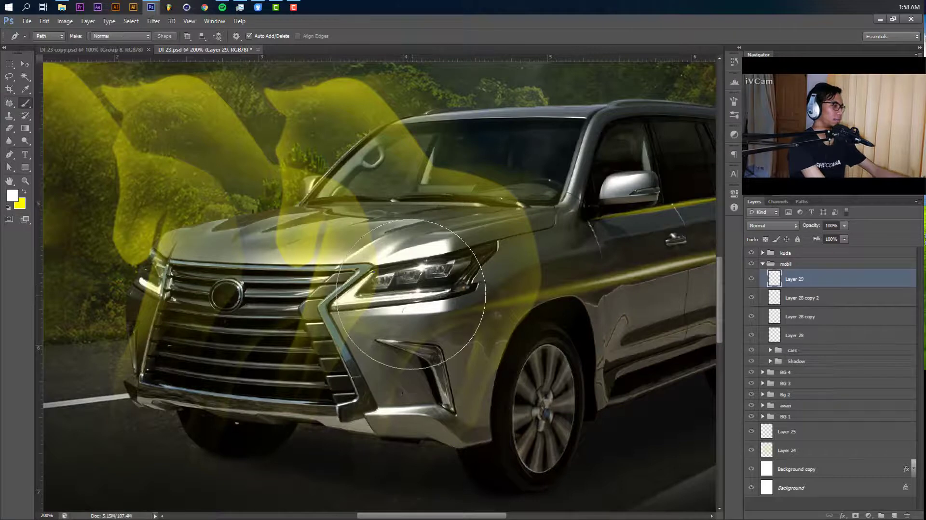
pyautogui.press('p')
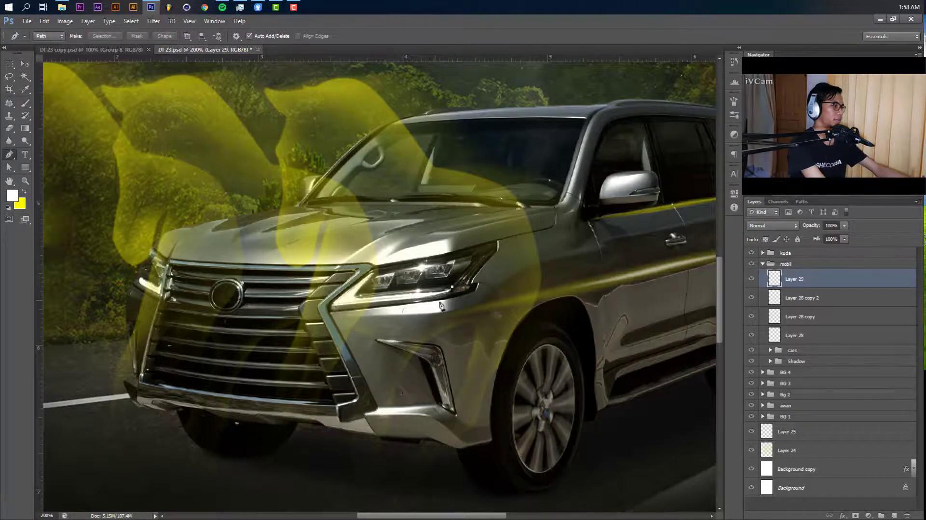
pyautogui.moveTo(440, 305); pyautogui.dragTo(539, 268)
pyautogui.click(363, 341)
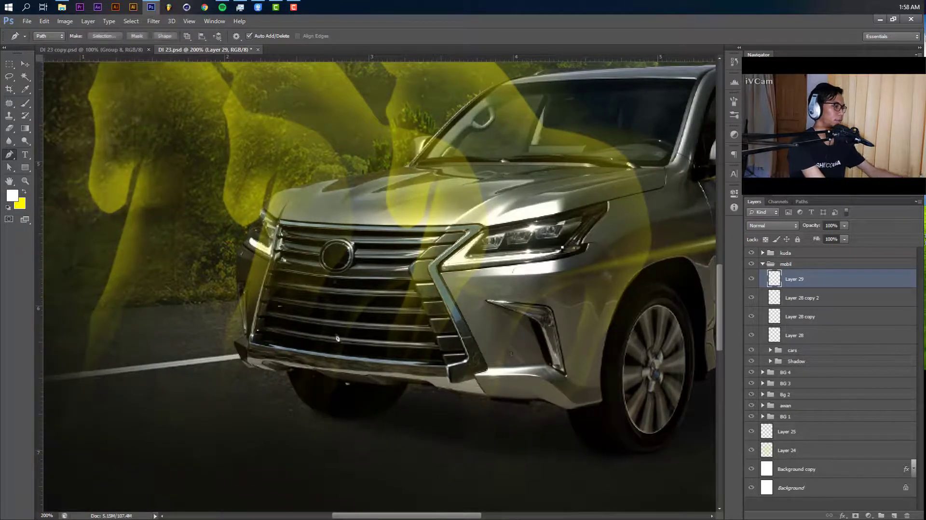
pyautogui.click(282, 344)
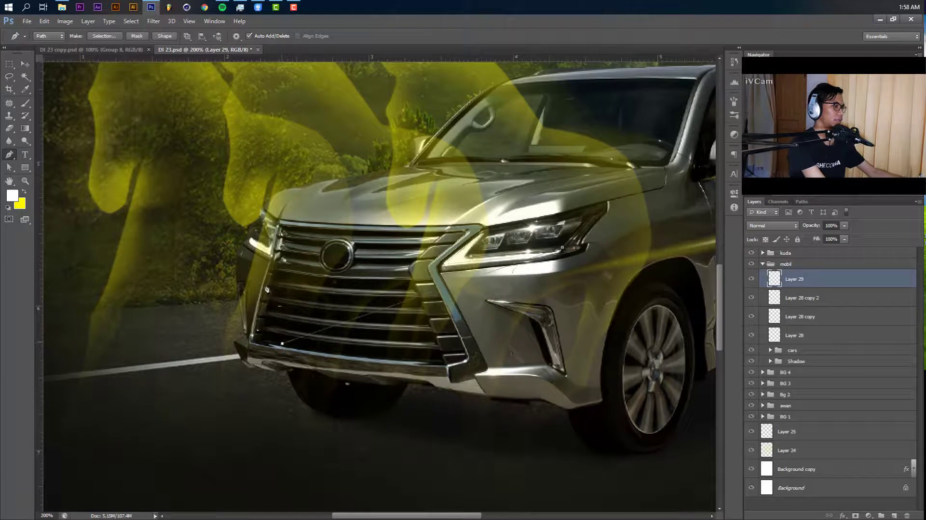
pyautogui.click(247, 315)
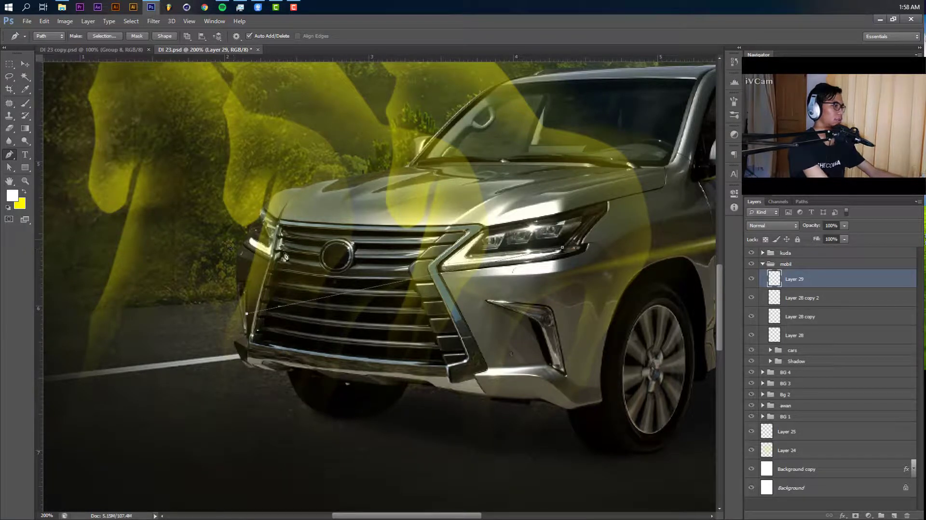
pyautogui.click(244, 247)
pyautogui.click(514, 223)
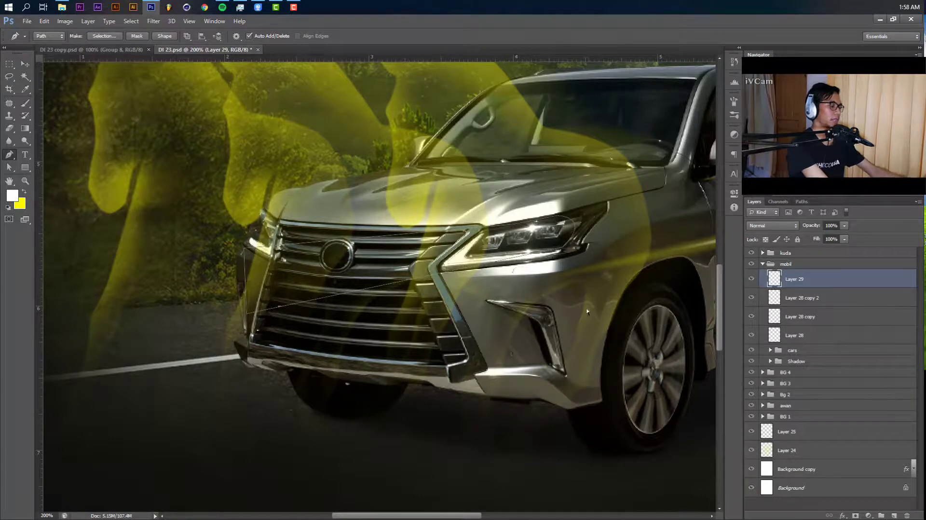
pyautogui.hotkey('ctrl', 'Return')
# Paint the beam selection yellow with a soft 200-pixel brush at 48% opacity from the headlight across the grille, and deselect.
pyautogui.press('b')
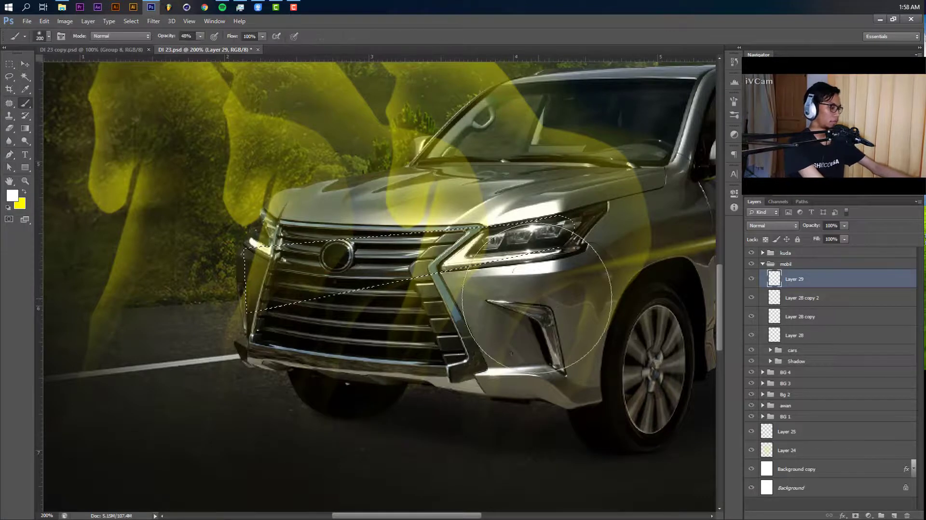
pyautogui.press('x')
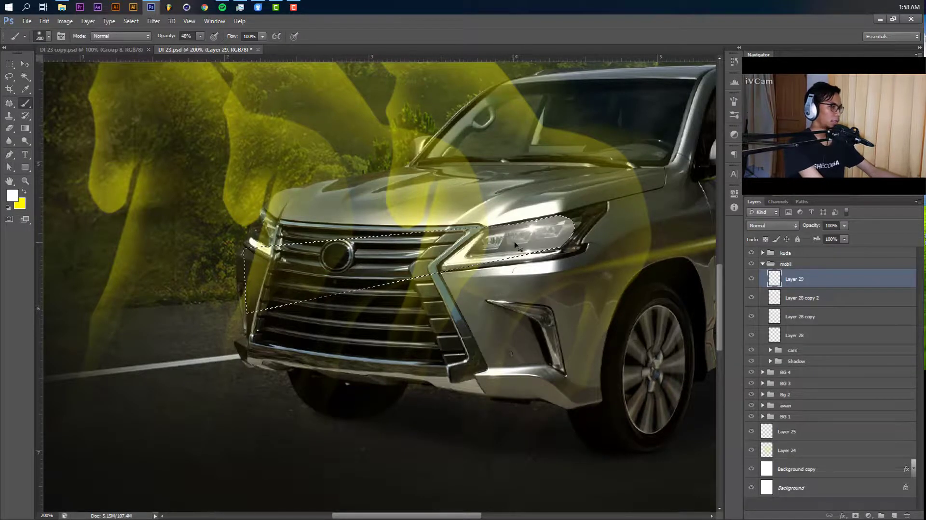
pyautogui.hotkey('ctrl', 'z')
pyautogui.moveTo(562, 290); pyautogui.dragTo(472, 270)
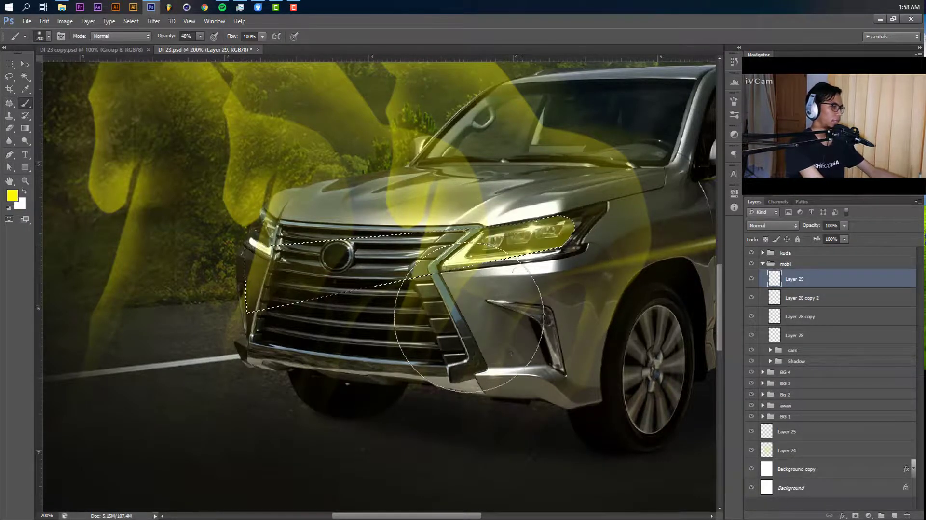
pyautogui.moveTo(334, 189)
pyautogui.mouseDown()
pyautogui.moveTo(309, 261)
pyautogui.moveTo(435, 251)
pyautogui.mouseUp()
pyautogui.hotkey('ctrl', 'd')
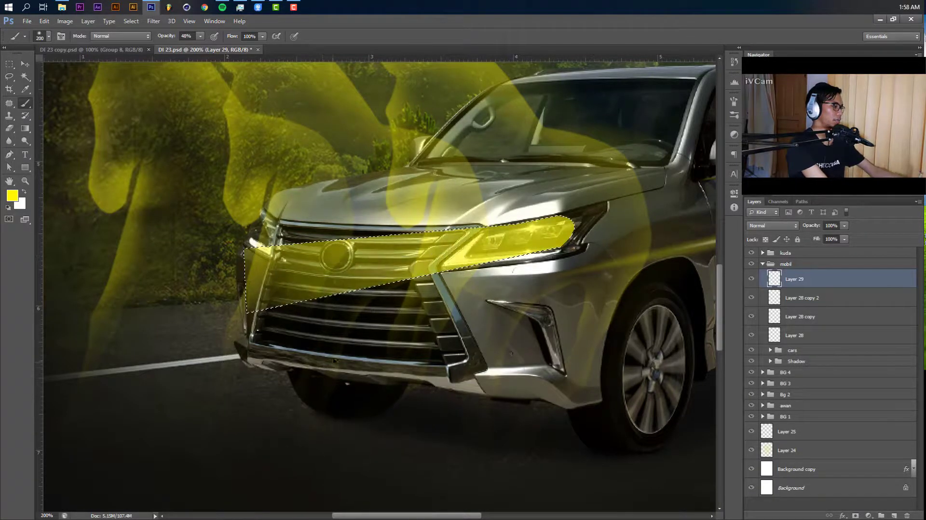
# Narrow the yellow beam to about 79.6% of its width, skew it vertically by about -1.84° and align it with the headlight.
pyautogui.press('v')
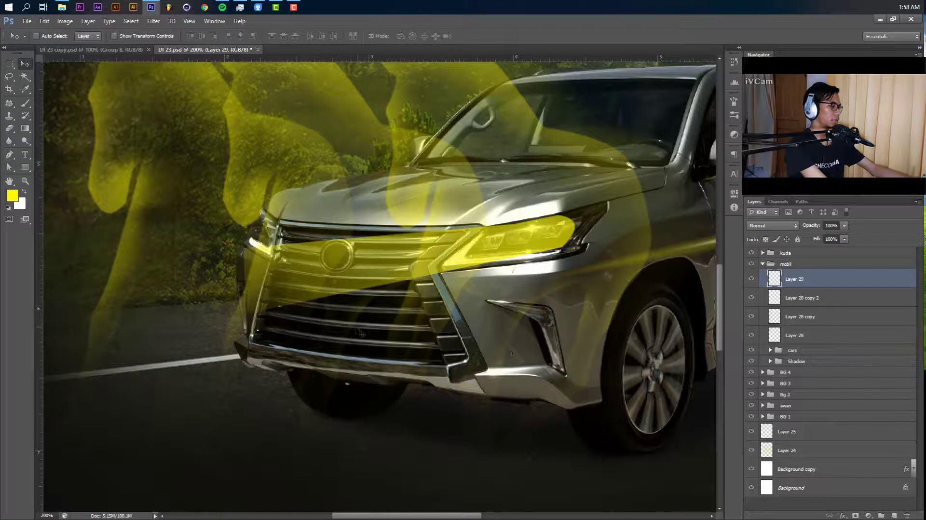
pyautogui.moveTo(375, 324); pyautogui.dragTo(407, 323)
pyautogui.hotkey('ctrl', 't')
pyautogui.moveTo(263, 278); pyautogui.dragTo(306, 284)
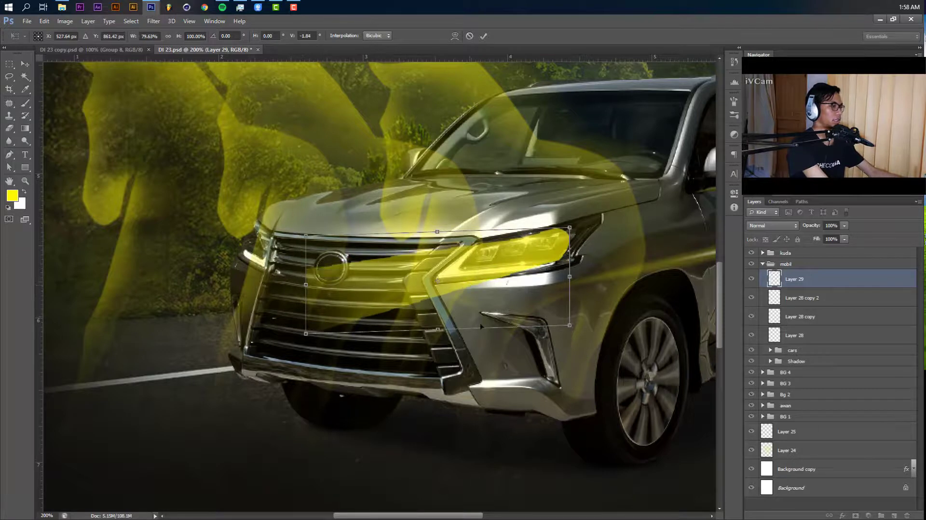
pyautogui.press('Return')
pyautogui.moveTo(464, 287); pyautogui.dragTo(464, 291)
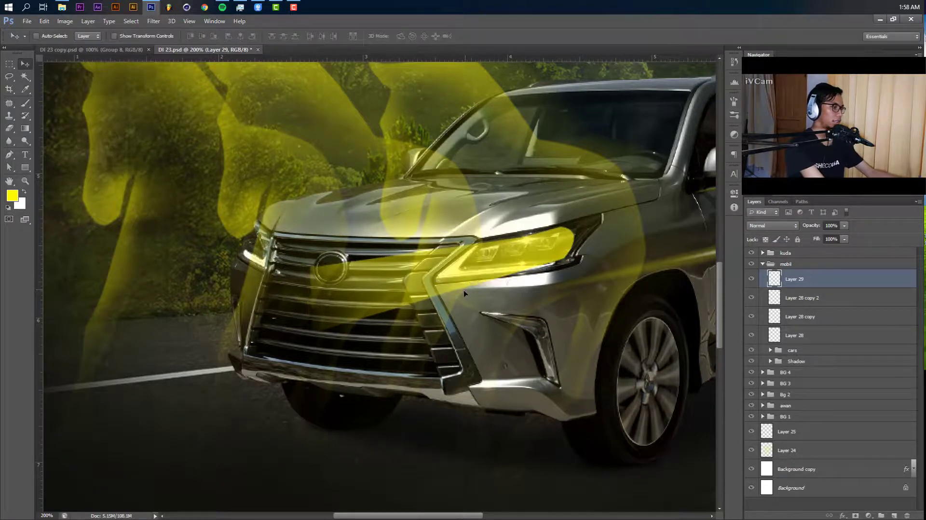
# Soften the yellow headlight beam with a Motion Blur at a 9° angle and 49-pixel distance.
pyautogui.click(154, 21)
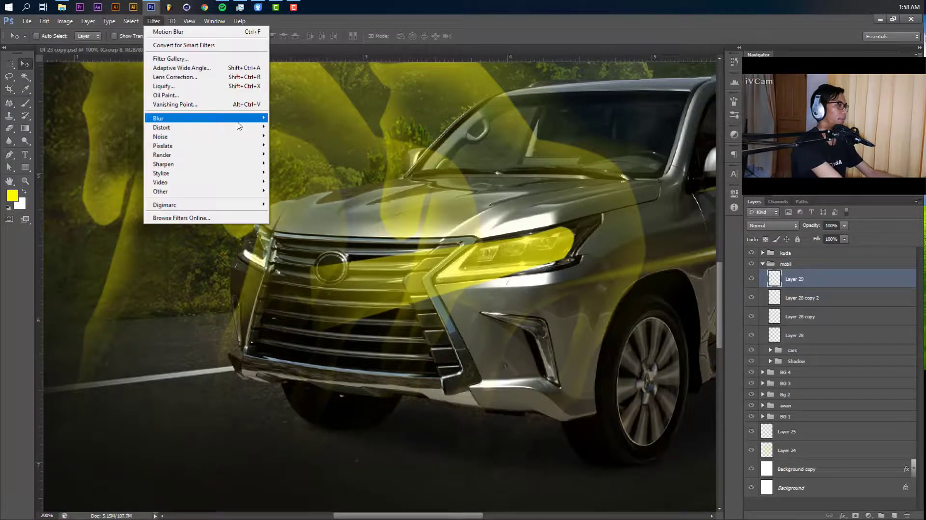
pyautogui.moveTo(237, 122)
pyautogui.click(292, 204)
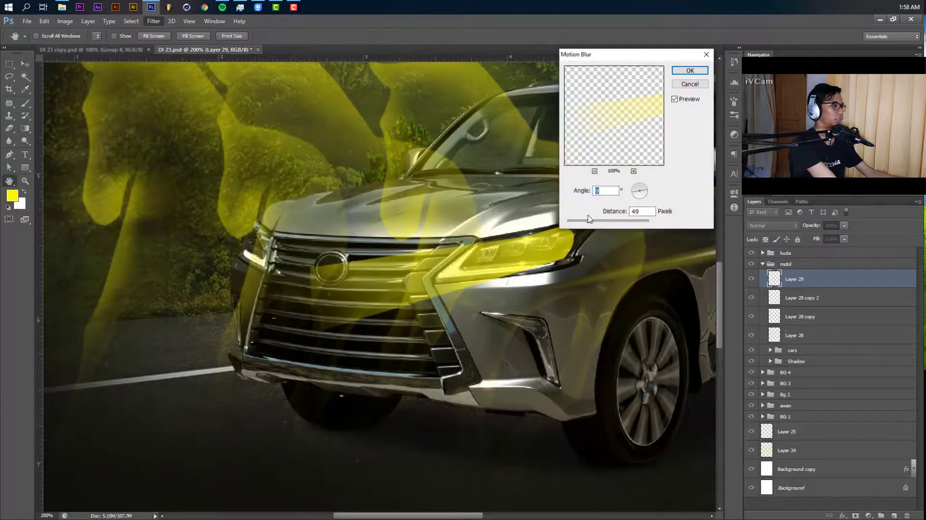
pyautogui.click(699, 71)
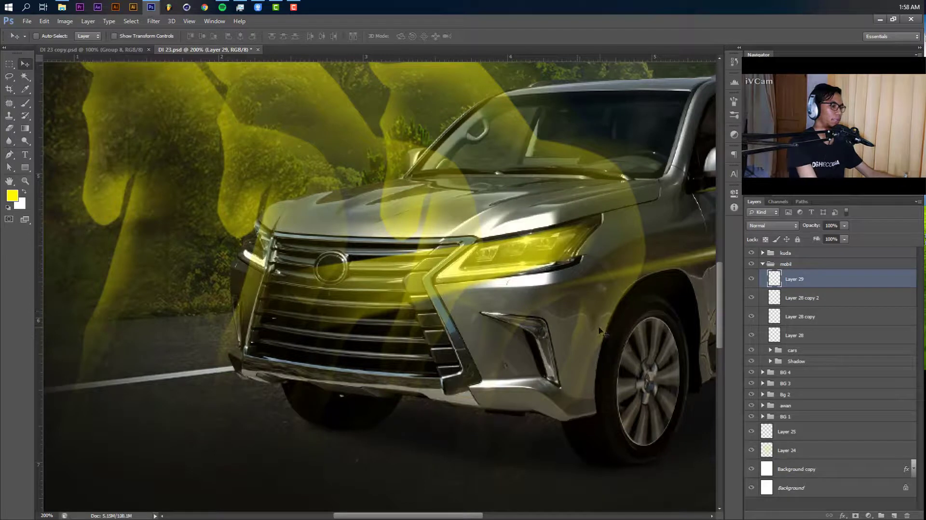
# Add a layer mask to the yellow beam and fade it over the headlight with a black 125-pixel brush at 48% opacity.
pyautogui.click(856, 515)
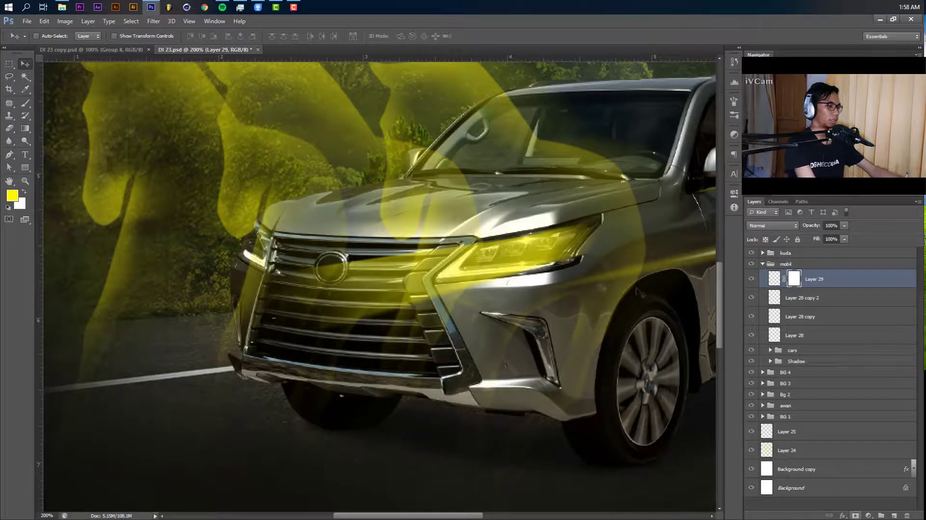
pyautogui.press('d')
pyautogui.press('b')
pyautogui.press('[')
pyautogui.press('[')
pyautogui.press('[')
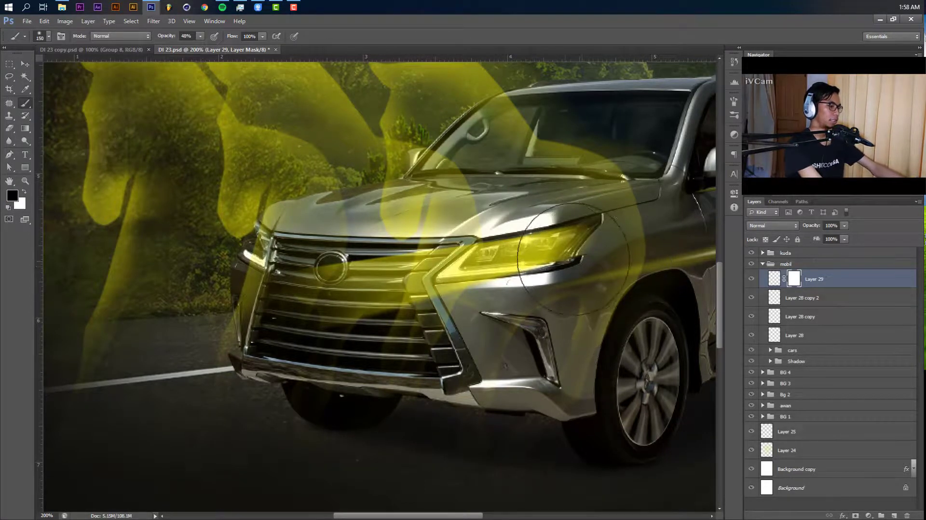
pyautogui.moveTo(545, 268)
pyautogui.mouseDown()
pyautogui.moveTo(516, 282)
pyautogui.moveTo(524, 289)
pyautogui.moveTo(446, 318)
pyautogui.moveTo(415, 349)
pyautogui.mouseUp()
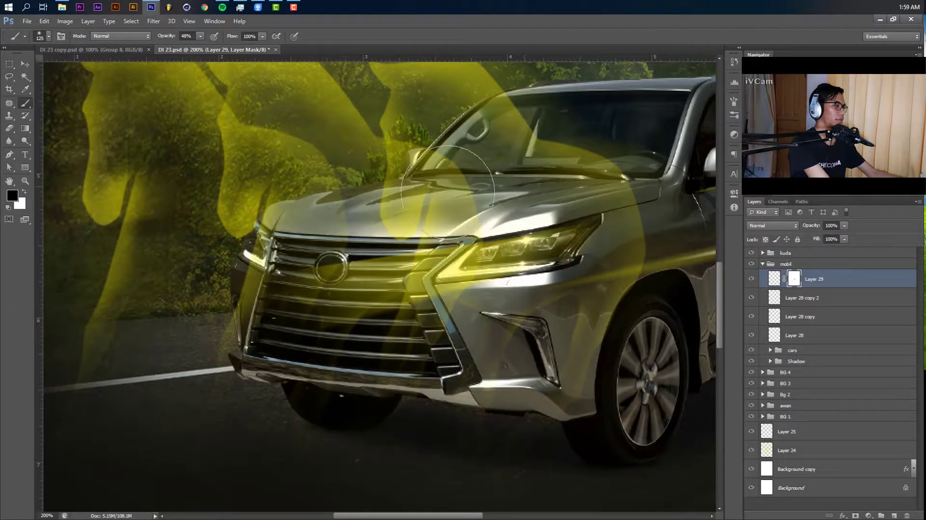
pyautogui.press('v')
# Outline the area beside the SUV's far headlight with the Pen tool and load it as a selection on a new layer.
pyautogui.moveTo(533, 262); pyautogui.dragTo(580, 297)
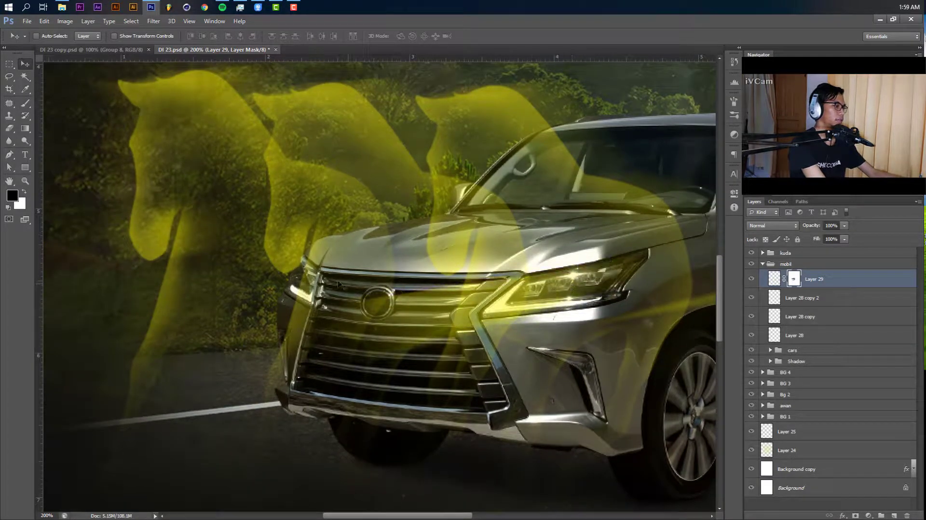
pyautogui.press('p')
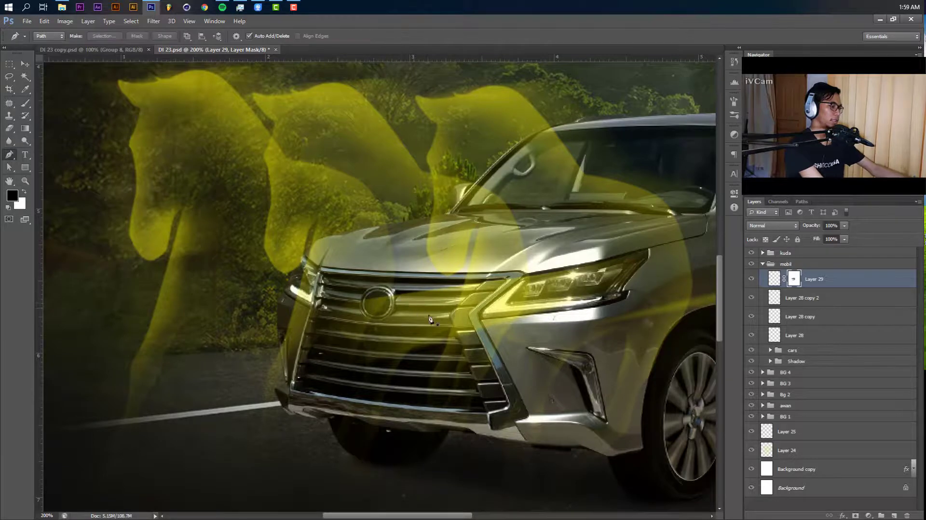
pyautogui.moveTo(383, 276); pyautogui.dragTo(412, 283)
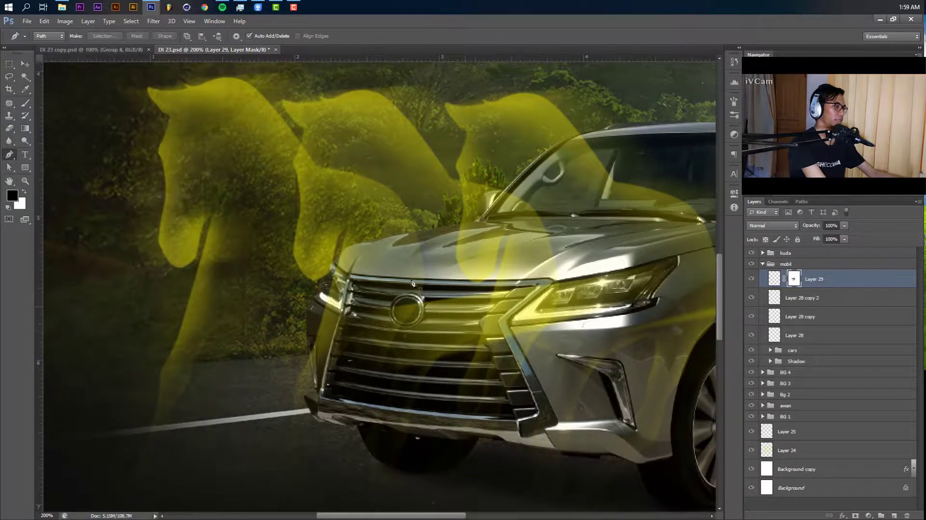
pyautogui.click(349, 285)
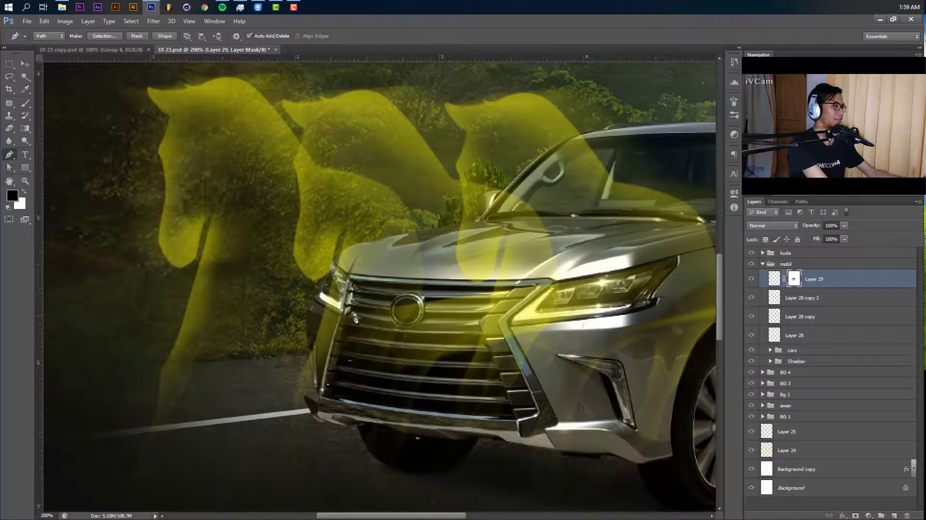
pyautogui.click(894, 515)
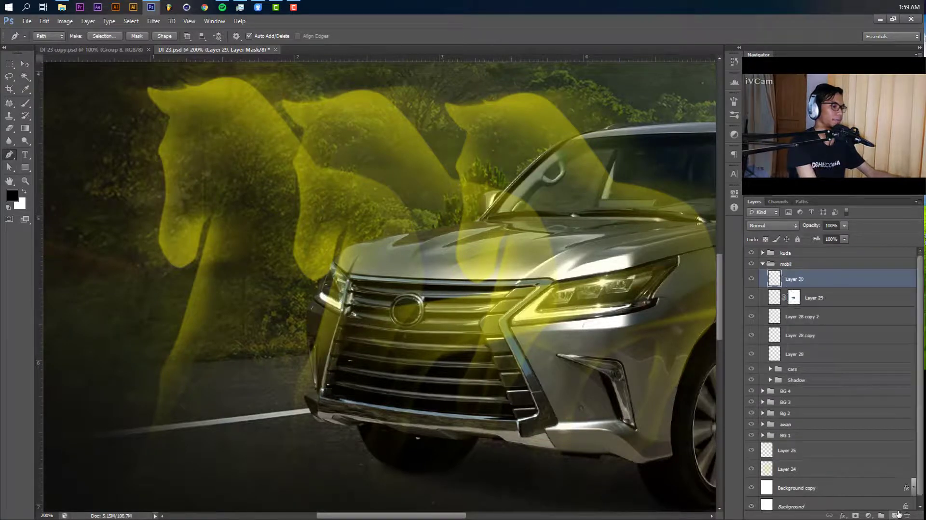
pyautogui.hotkey('ctrl', 'Return')
# Paint the far headlight selection yellow with a soft 125-pixel brush at 48% opacity, and deselect.
pyautogui.press('b')
pyautogui.keyDown('alt'); pyautogui.click(357, 307); pyautogui.keyUp('alt')
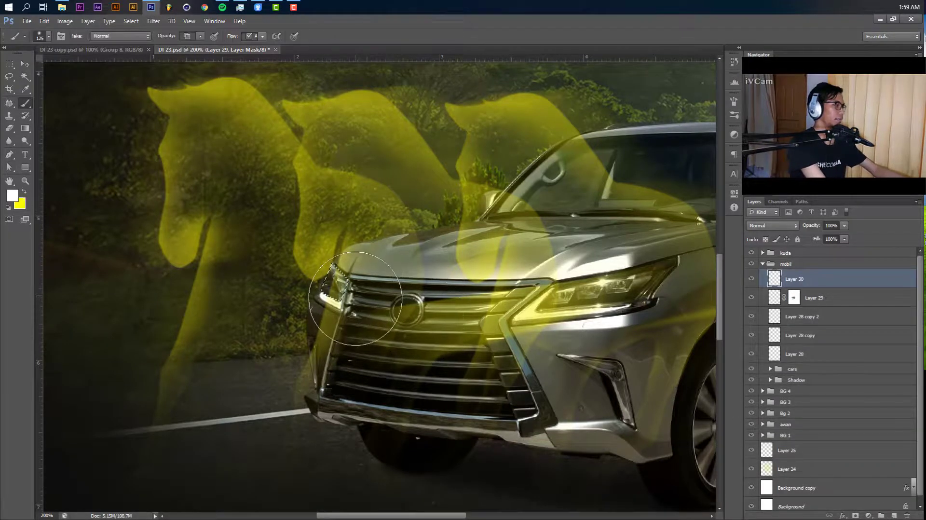
pyautogui.press('x')
pyautogui.press('x')
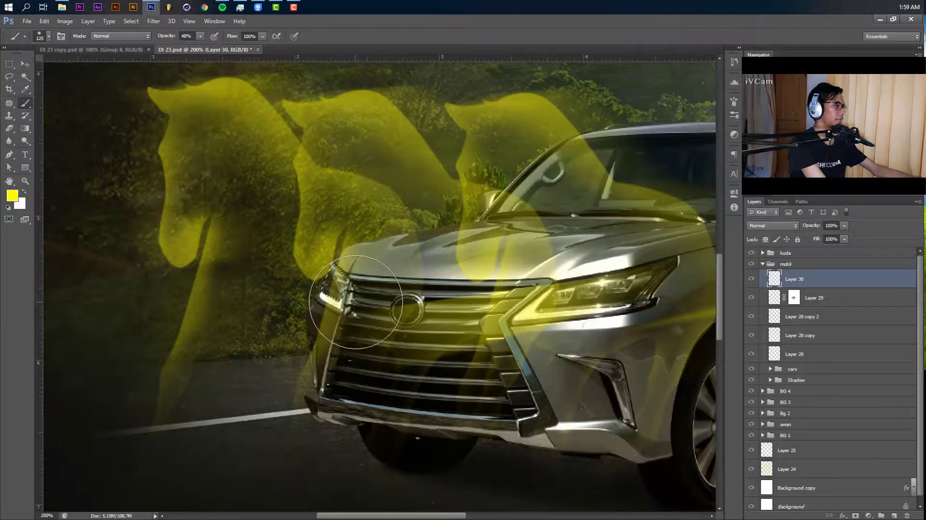
pyautogui.click(356, 301)
pyautogui.hotkey('ctrl', 'd')
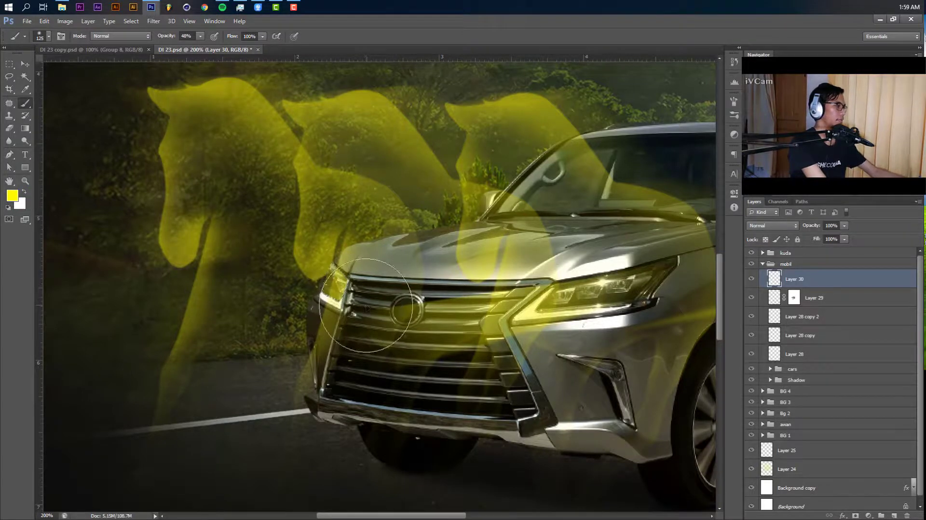
# Soften the yellow glow at the far headlight with a Gaussian Blur of 3.3 pixels radius.
pyautogui.press('v')
pyautogui.click(153, 21)
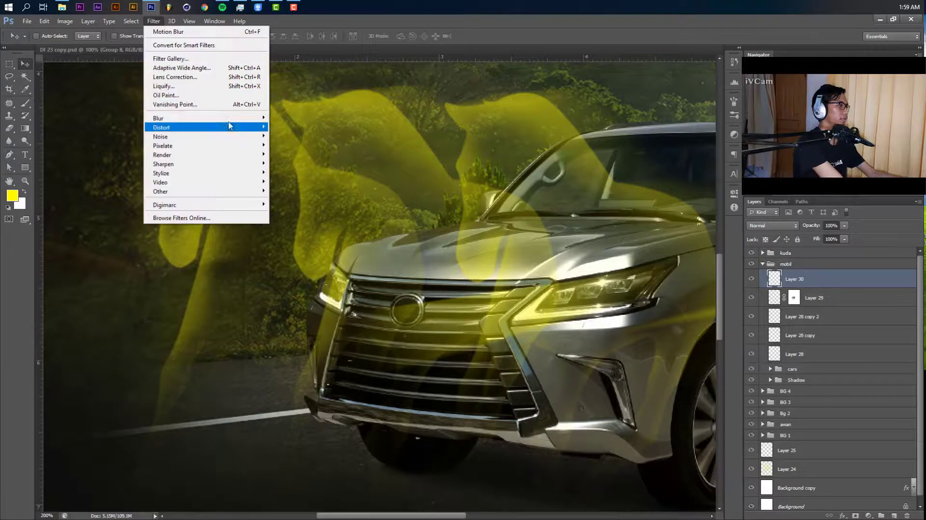
pyautogui.moveTo(241, 118)
pyautogui.click(303, 186)
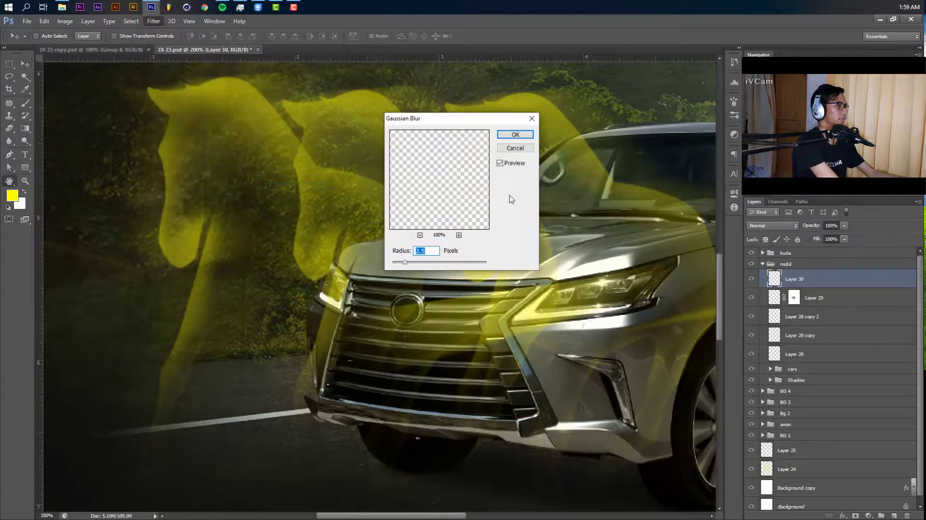
pyautogui.moveTo(409, 267); pyautogui.dragTo(410, 266)
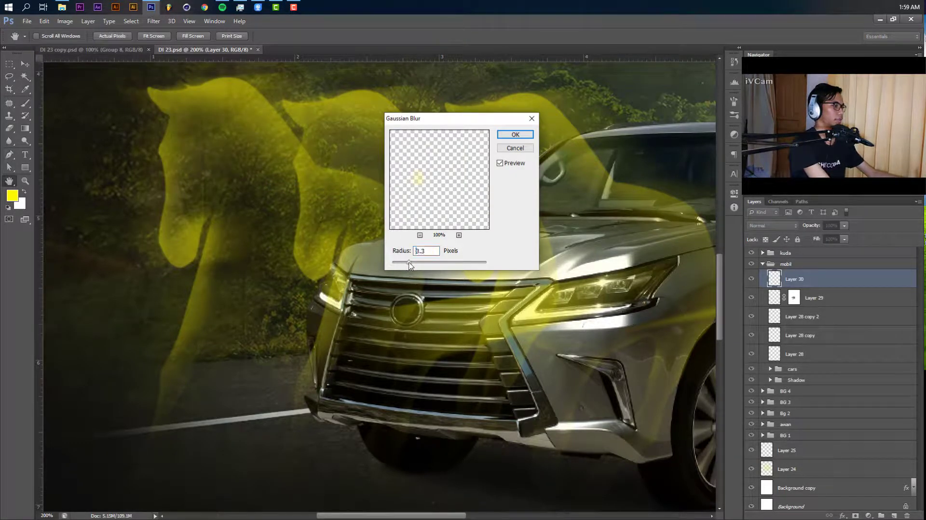
pyautogui.click(514, 136)
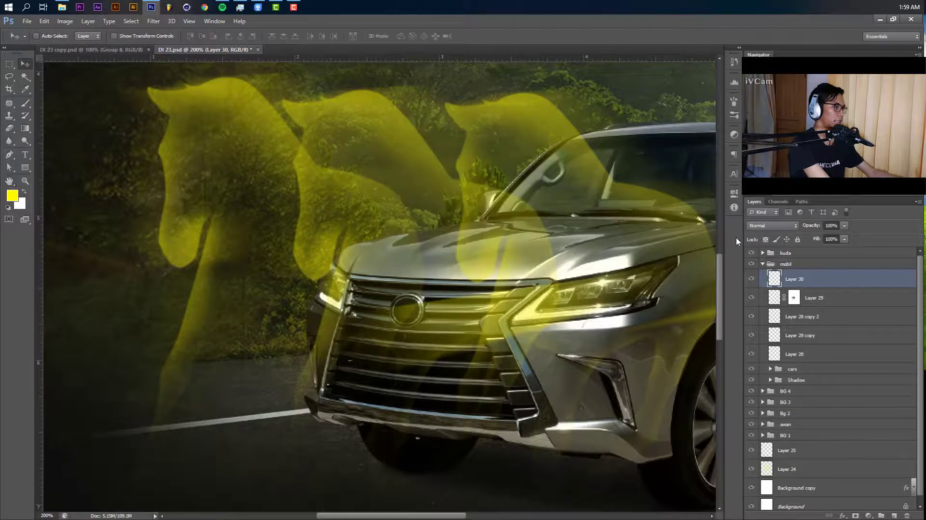
# Lower the far headlight glow layer's opacity to 77%.
pyautogui.click(844, 239)
pyautogui.moveTo(844, 240); pyautogui.dragTo(836, 240)
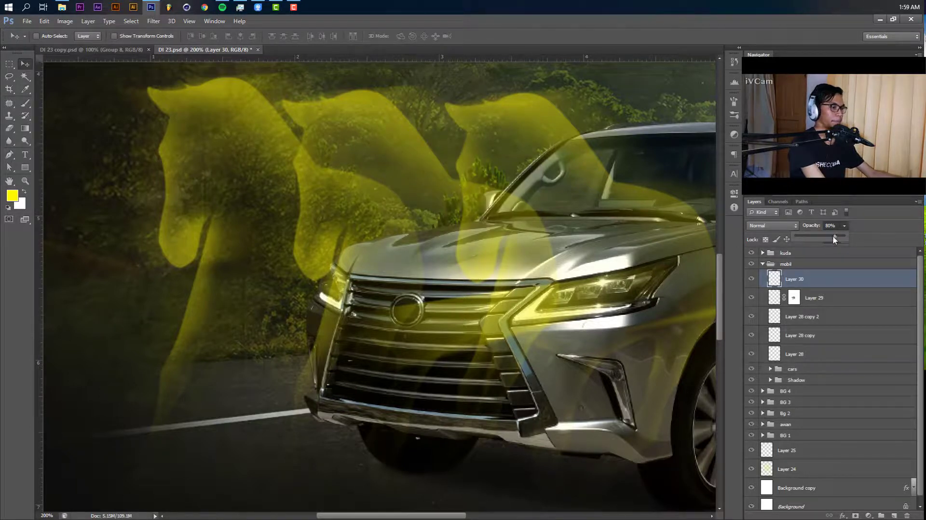
pyautogui.click(658, 300)
# On a new layer, outline a four-cornered light patch on the road in front of the SUV with the Pen tool and make it a selection.
pyautogui.moveTo(626, 305); pyautogui.dragTo(542, 290)
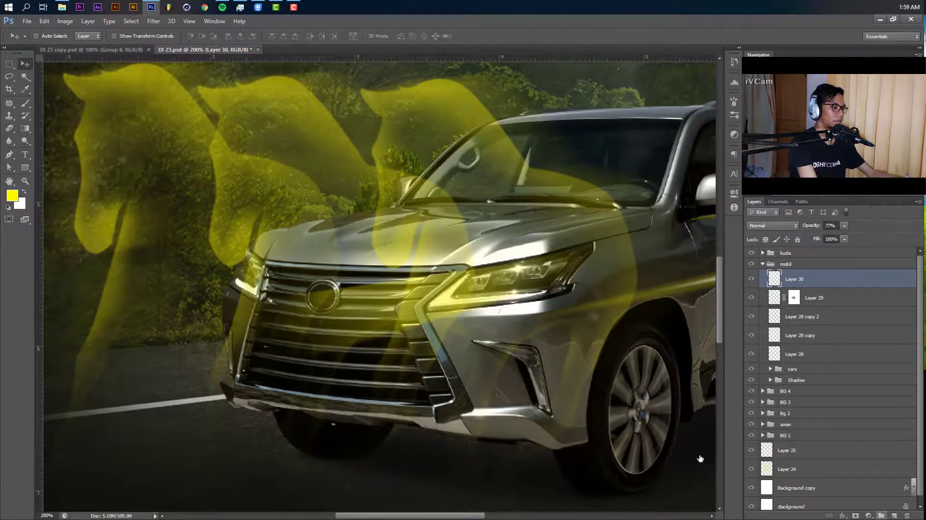
pyautogui.click(894, 515)
pyautogui.moveTo(594, 428); pyautogui.dragTo(584, 345)
pyautogui.hotkey('ctrl', '-')
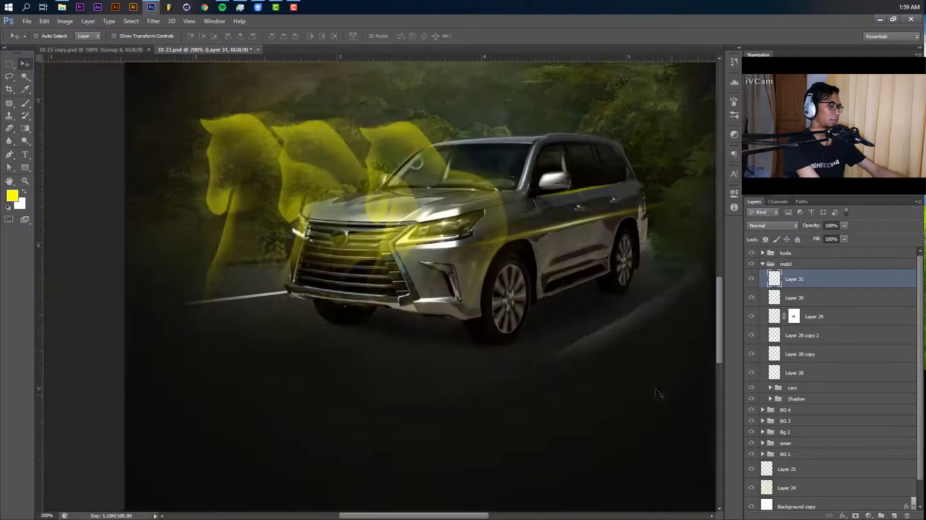
pyautogui.press('p')
pyautogui.click(468, 344)
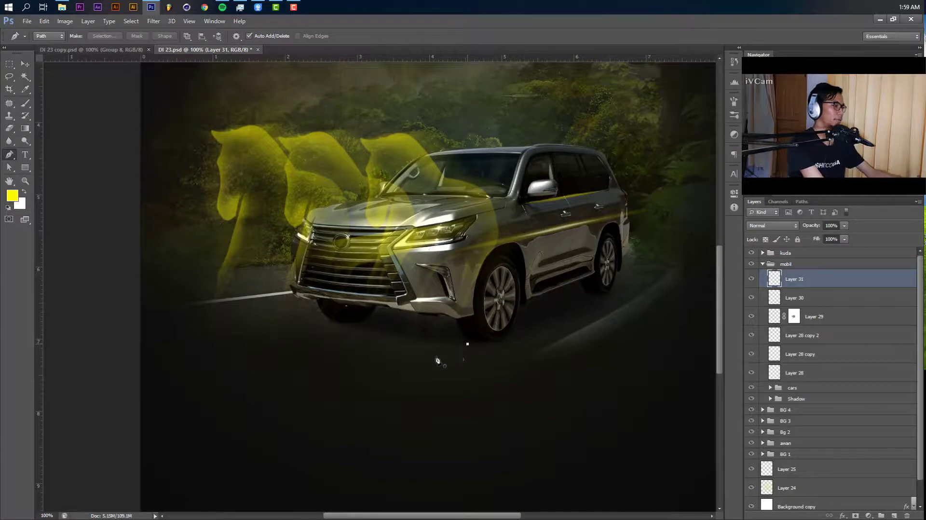
pyautogui.click(287, 418)
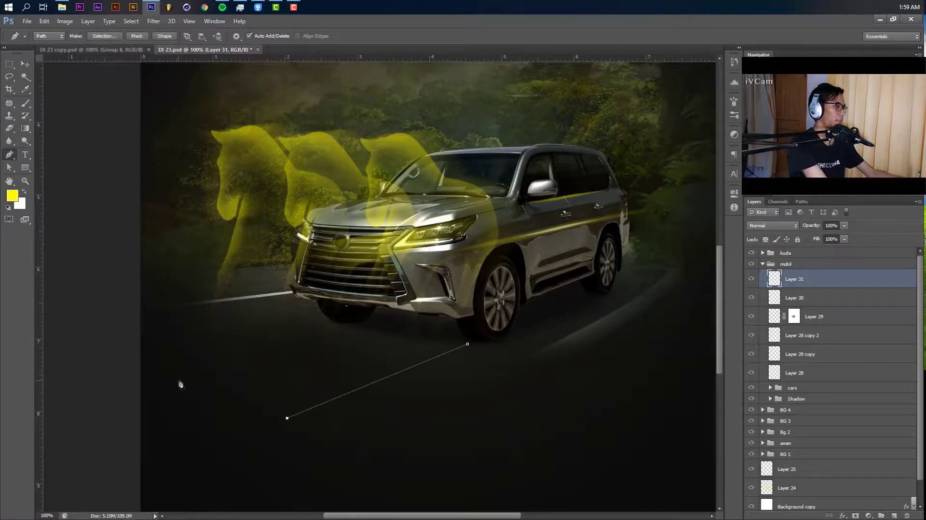
pyautogui.click(304, 322)
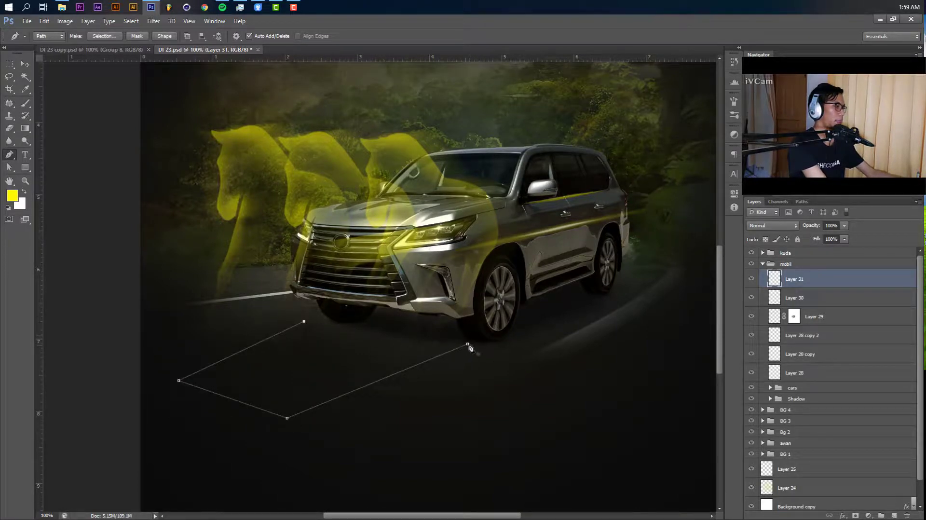
pyautogui.click(467, 344)
pyautogui.hotkey('ctrl', 'Return')
# Paint the road selection yellow with a soft 300-pixel brush at 48% opacity, strongest near the bumper, and deselect.
pyautogui.press('b')
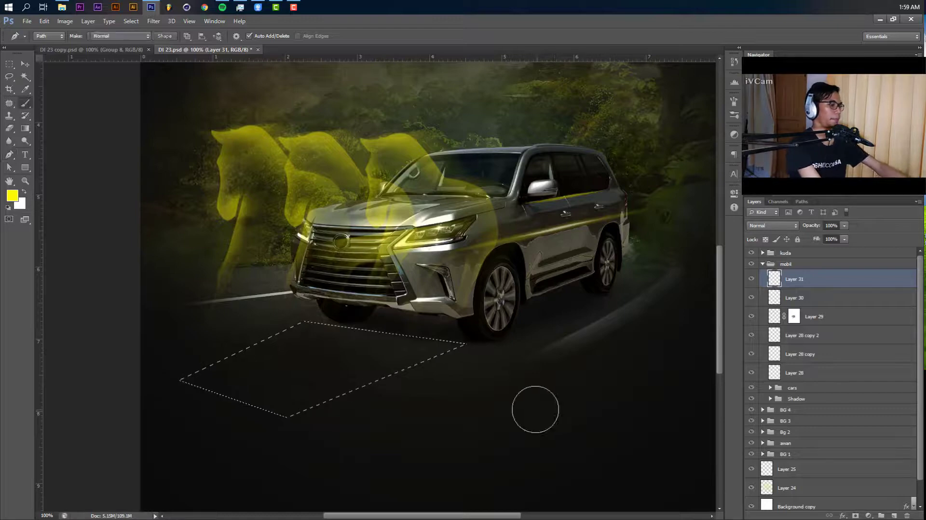
pyautogui.press(']')
pyautogui.press(']')
pyautogui.press(']')
pyautogui.press(']')
pyautogui.press(']')
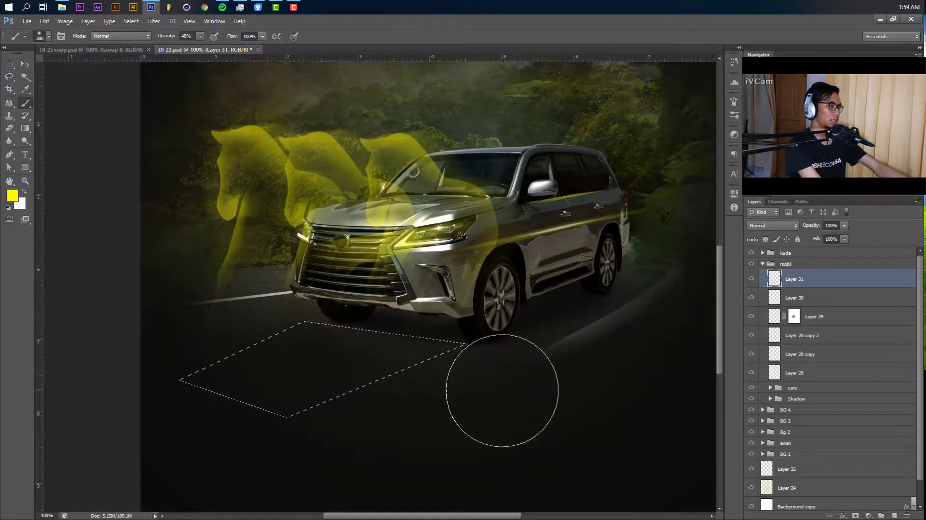
pyautogui.moveTo(320, 280)
pyautogui.mouseDown()
pyautogui.moveTo(497, 313)
pyautogui.moveTo(536, 347)
pyautogui.mouseUp()
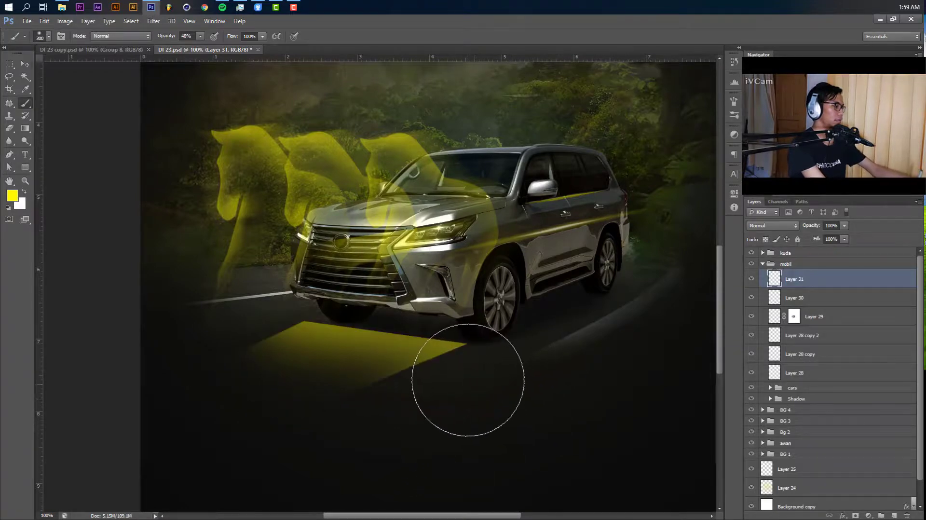
pyautogui.hotkey('ctrl', 'd')
# Transform the yellow road patch to about 102.9% width and 86.39% height, rotated about 3.1° to follow the SUV's front.
pyautogui.hotkey('ctrl', 't')
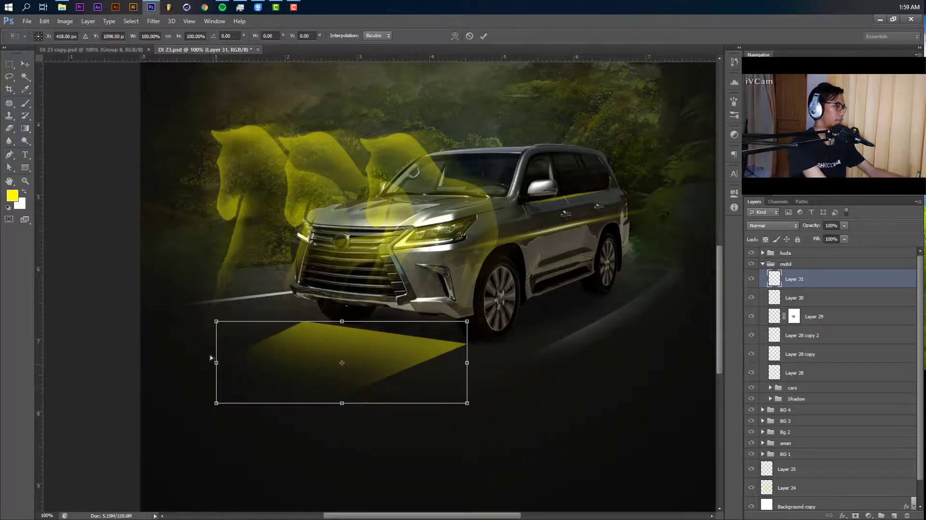
pyautogui.moveTo(210, 358); pyautogui.dragTo(203, 342)
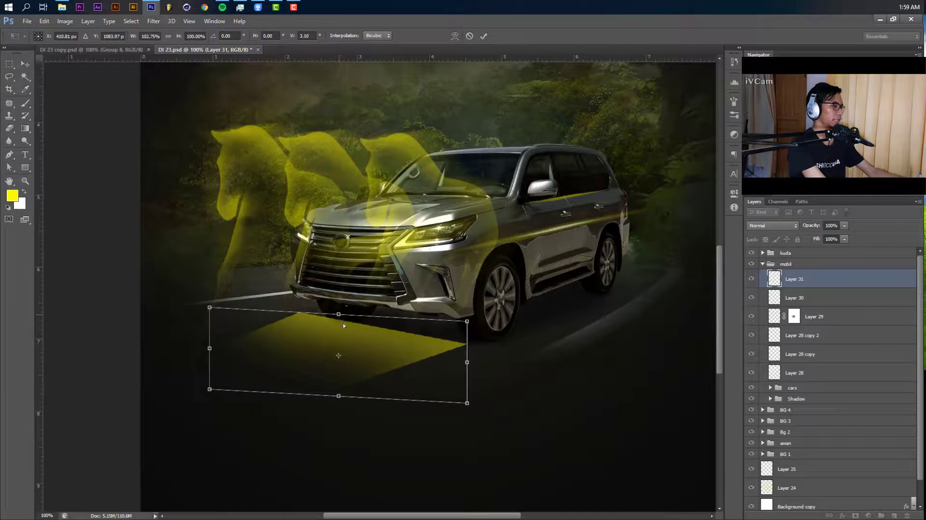
pyautogui.moveTo(343, 325); pyautogui.dragTo(388, 333)
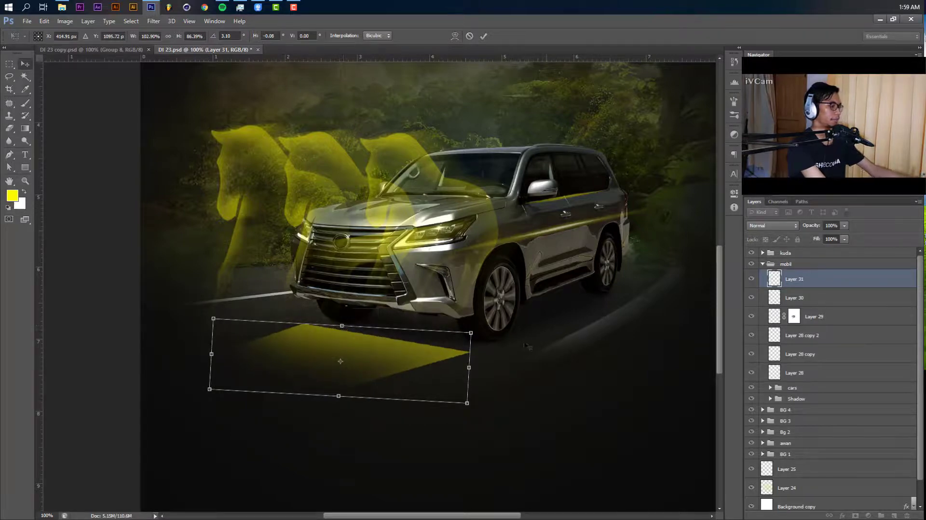
pyautogui.press('Return')
# Soften the yellow road patch with a Gaussian Blur of 5.5 pixels radius.
pyautogui.click(153, 21)
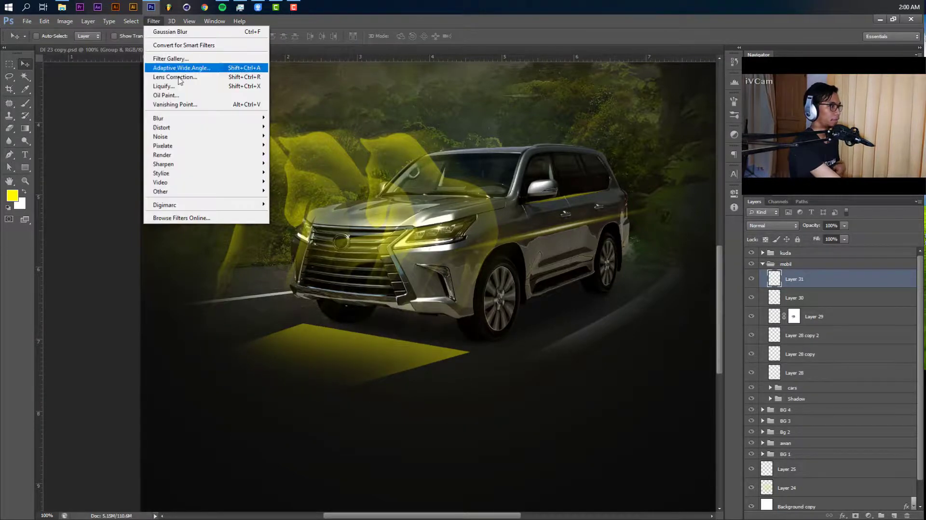
pyautogui.moveTo(217, 118)
pyautogui.click(292, 186)
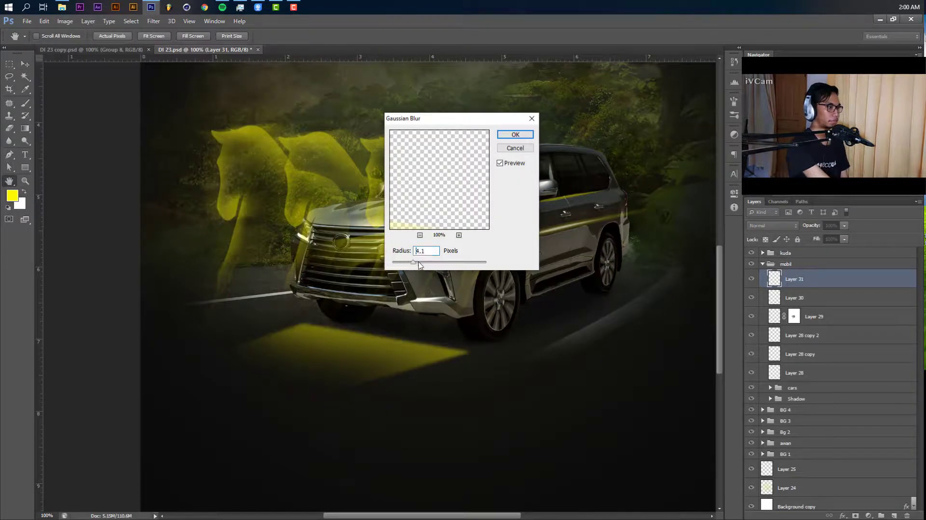
pyautogui.click(503, 140)
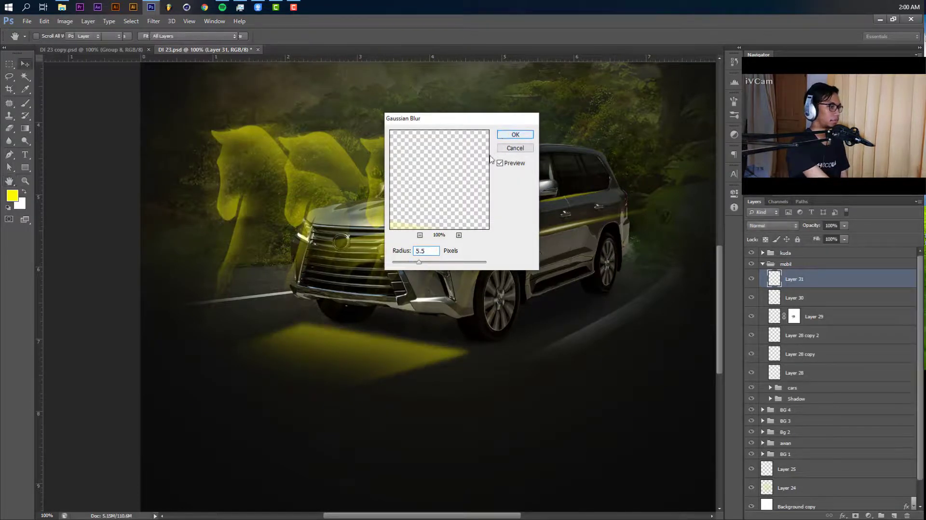
# Skew the blurred road light horizontally by about 13.61°, rotate it about -1.17° and scale its height to about 96.29%.
pyautogui.hotkey('ctrl', 't')
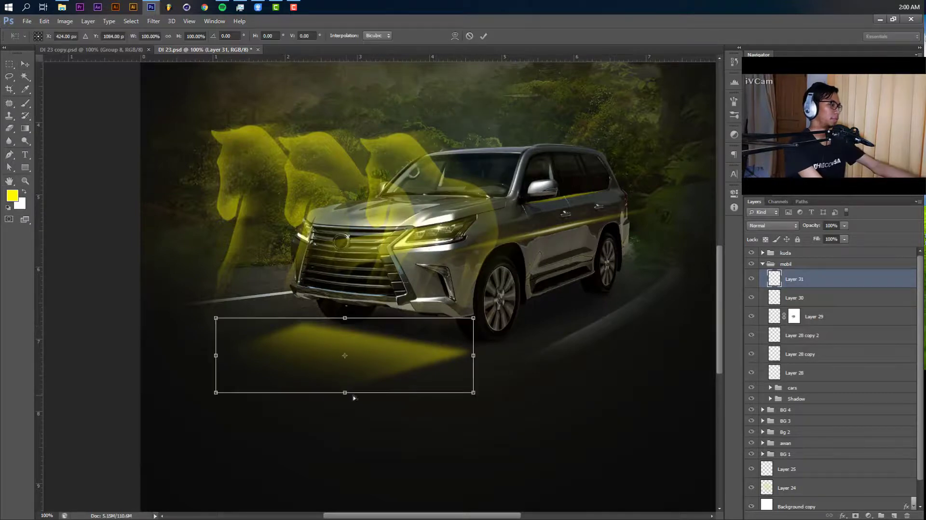
pyautogui.moveTo(356, 399); pyautogui.dragTo(345, 377)
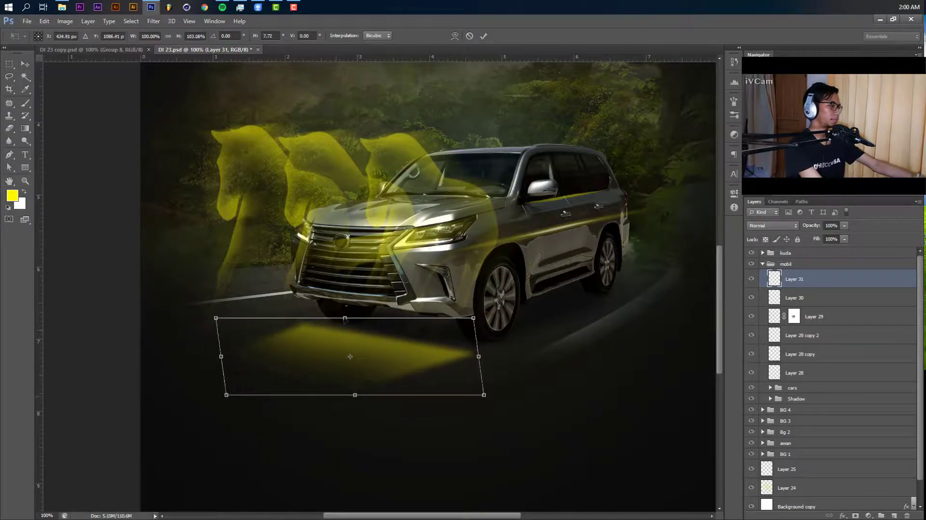
pyautogui.moveTo(345, 319); pyautogui.dragTo(345, 326)
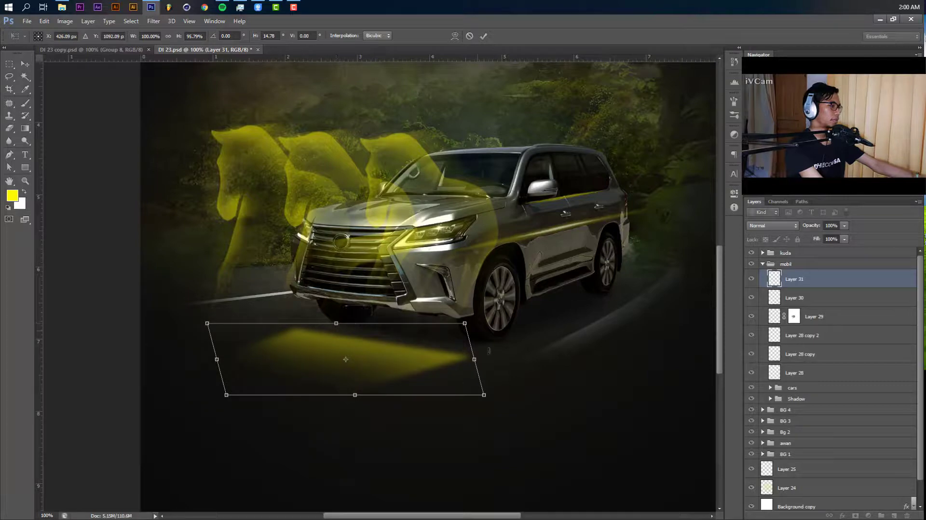
pyautogui.moveTo(476, 365); pyautogui.dragTo(478, 359)
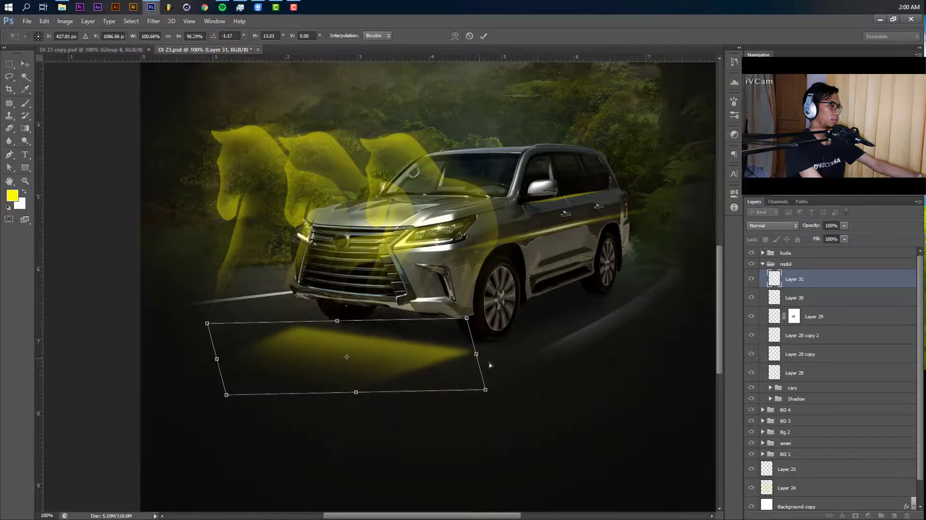
pyautogui.press('Return')
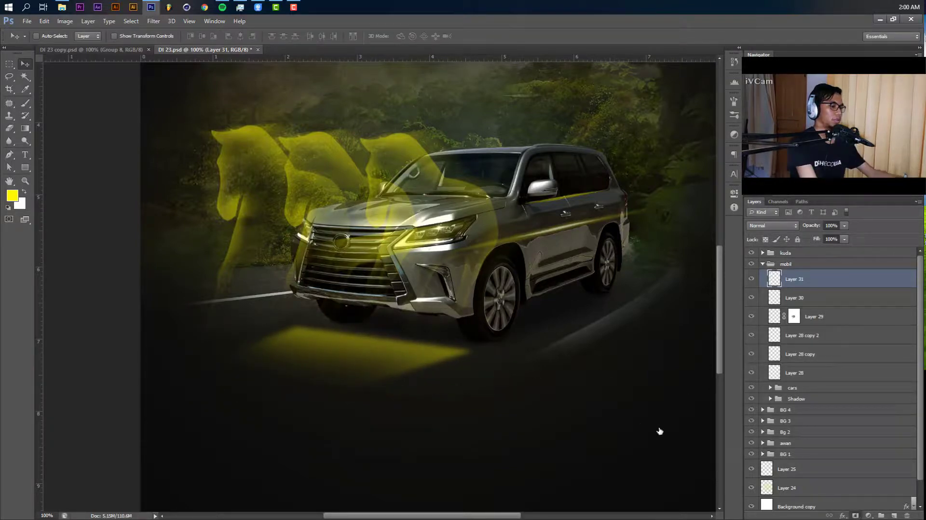
# Add a layer mask to the road light and fade it with a black 400-pixel brush at 65% opacity.
pyautogui.hotkey('ctrl', 'shift', 'm')
pyautogui.press('d')
pyautogui.press('b')
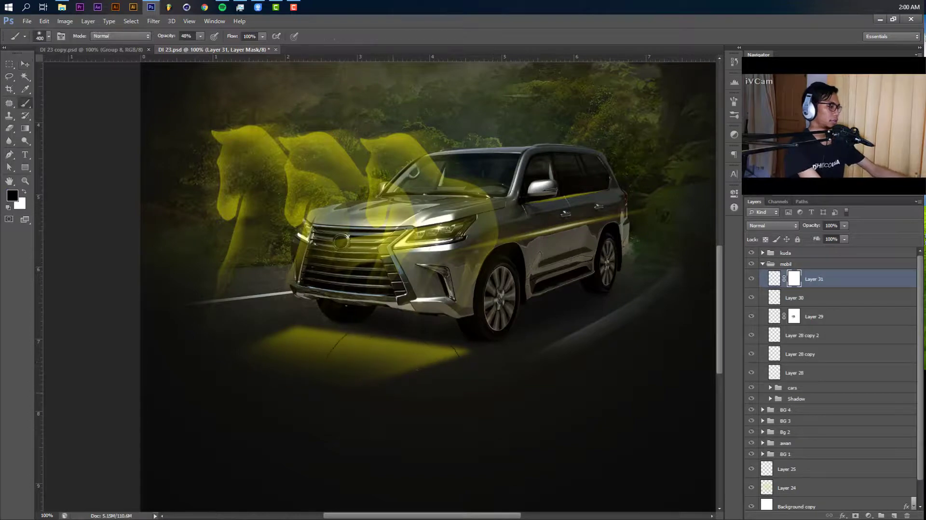
pyautogui.click(200, 36)
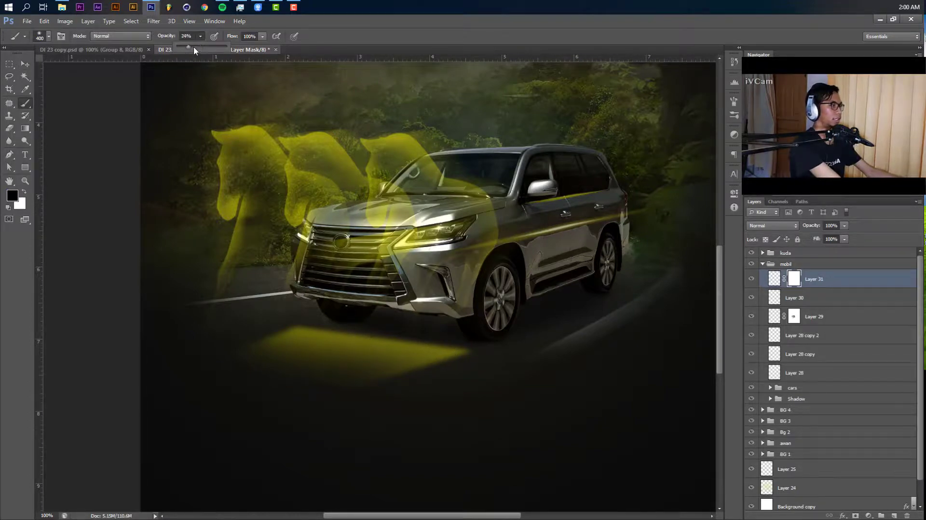
pyautogui.moveTo(209, 48); pyautogui.dragTo(212, 49)
pyautogui.moveTo(256, 337)
pyautogui.mouseDown()
pyautogui.moveTo(339, 359)
pyautogui.moveTo(367, 350)
pyautogui.moveTo(463, 357)
pyautogui.mouseUp()
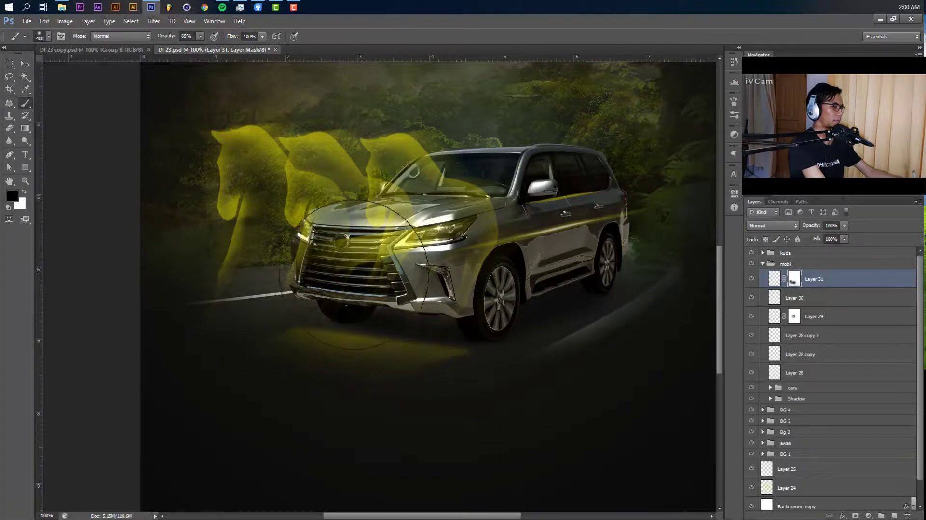
# Brush away more of the yellow road light beneath the front bumper on its layer mask.
pyautogui.moveTo(391, 294); pyautogui.dragTo(424, 301)
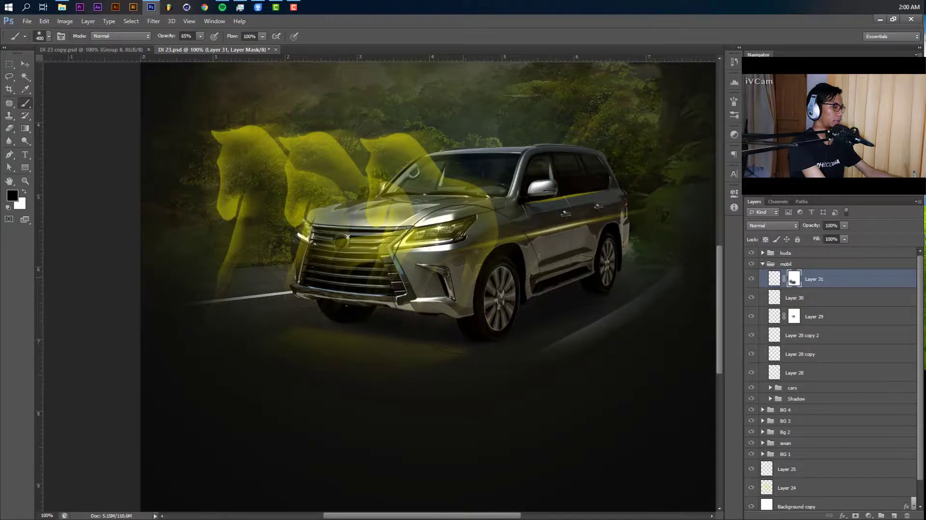
pyautogui.press('v')
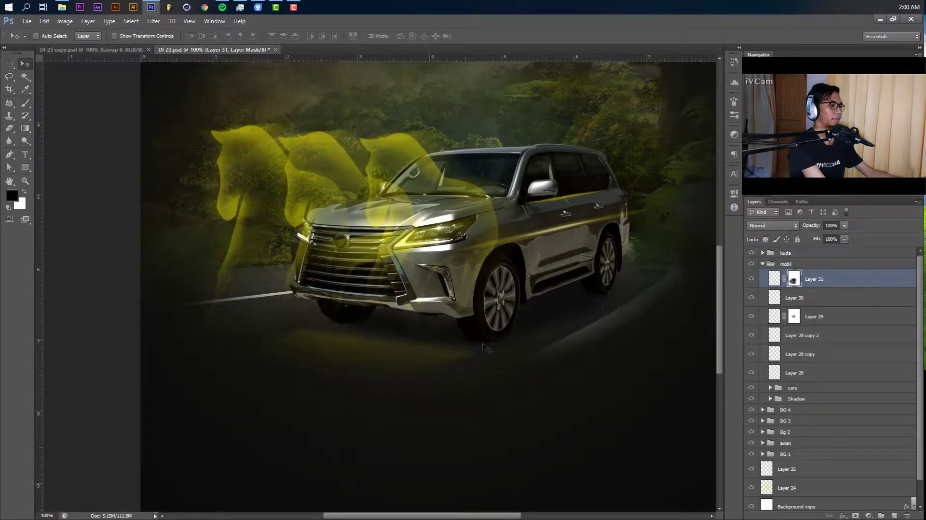
# Duplicate the masked road light layer, merge both copies and set the merged layer's opacity to 78%.
pyautogui.hotkey('ctrl', 'j')
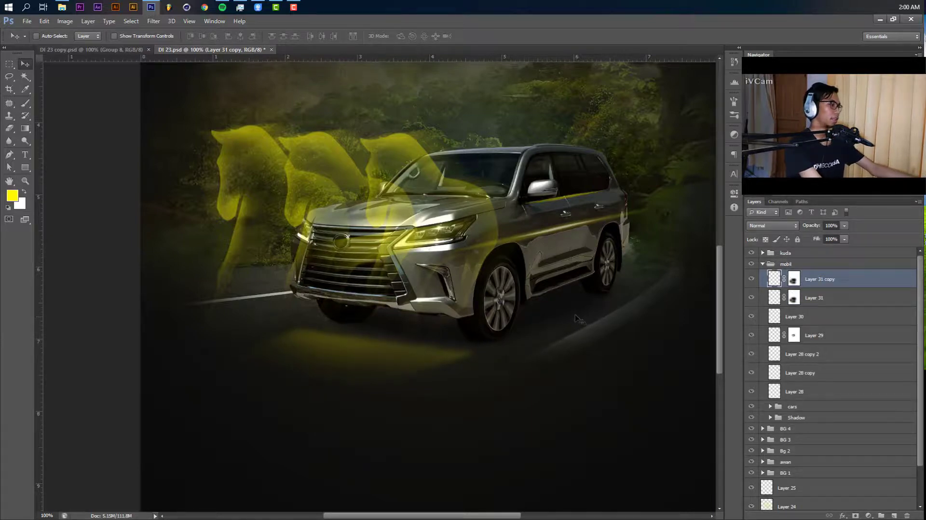
pyautogui.keyDown('shift'); pyautogui.click(833, 297); pyautogui.keyUp('shift')
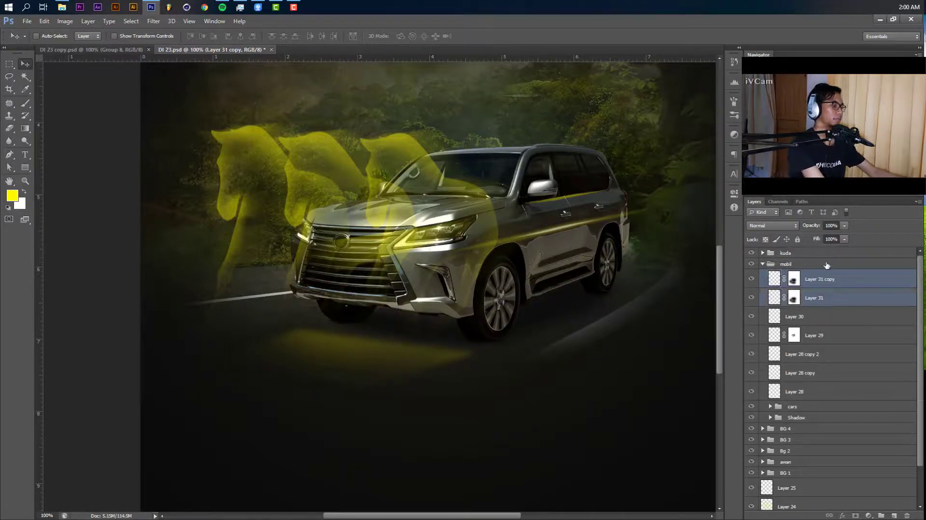
pyautogui.hotkey('ctrl', 'e')
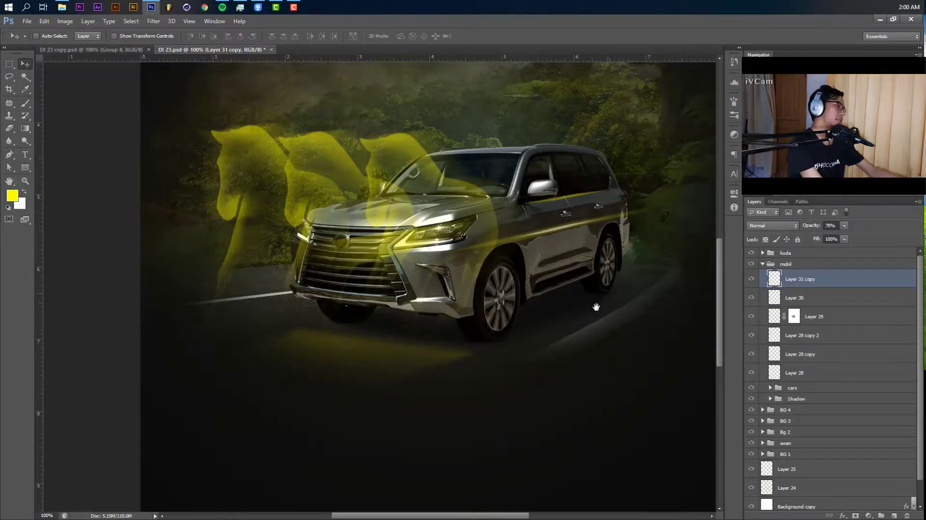
pyautogui.scroll(3, 595, 305)
pyautogui.hscroll(2, 583, 337)
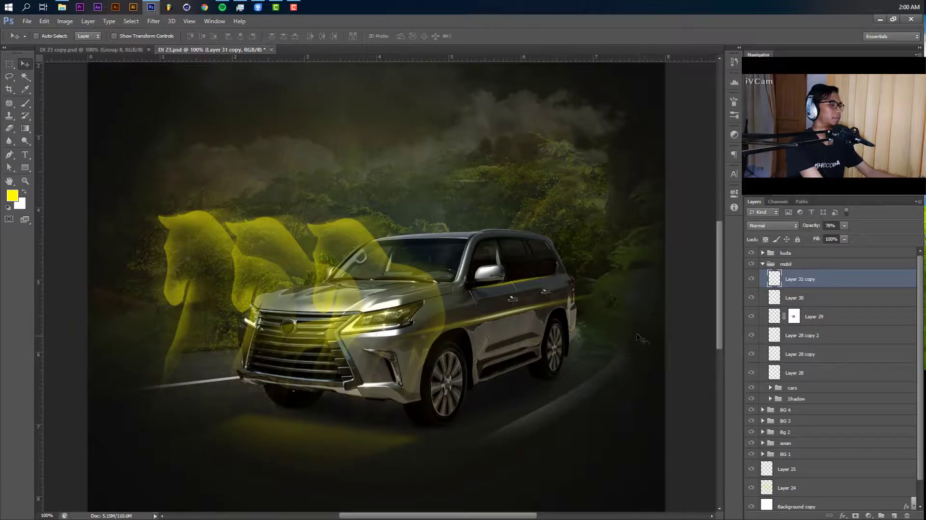
# On a new layer, outline a thin strip along the front wheel arch's rear edge with the Pen tool and fill it yellow.
pyautogui.hotkey('ctrl', '+')
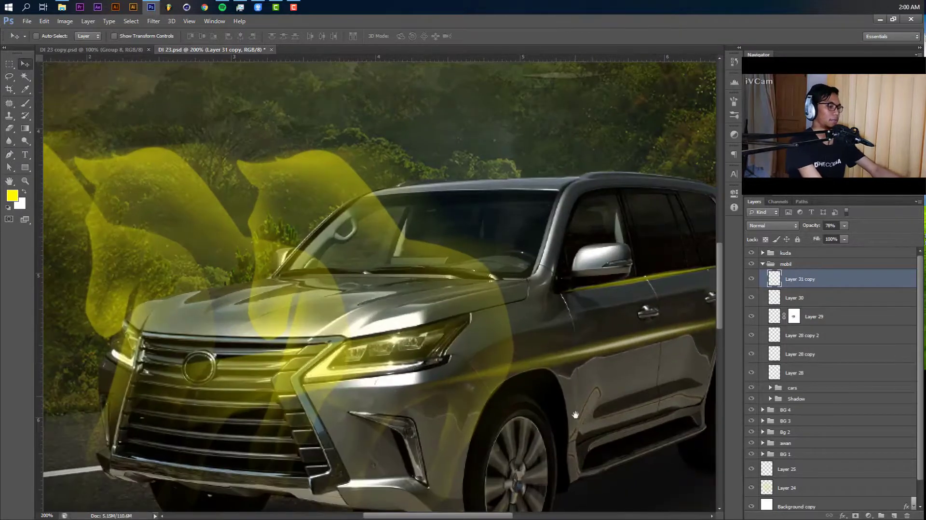
pyautogui.moveTo(622, 367); pyautogui.dragTo(530, 315)
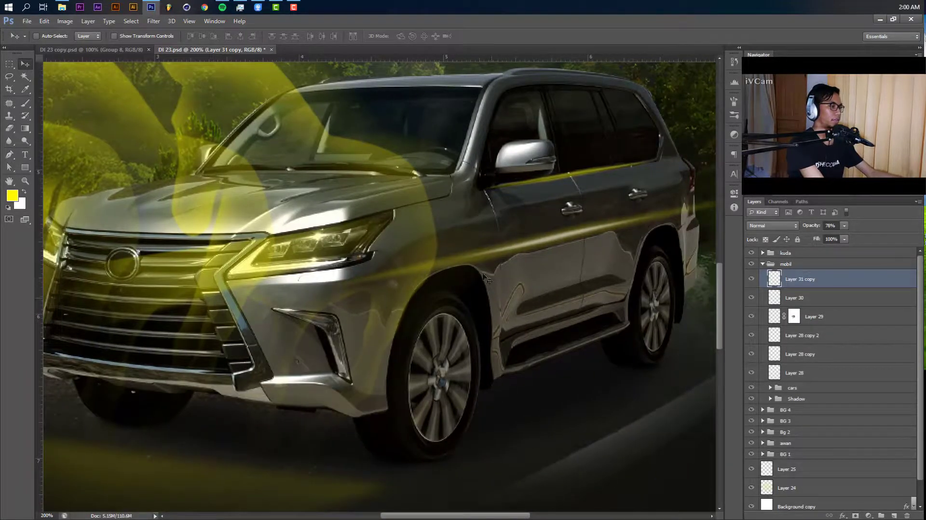
pyautogui.click(894, 515)
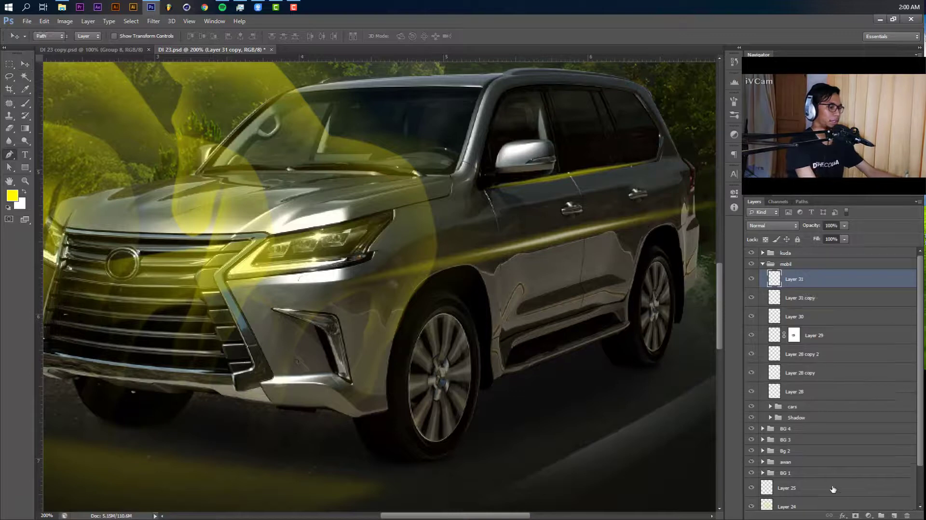
pyautogui.press('p')
pyautogui.hotkey('ctrl', '+')
pyautogui.moveTo(598, 333); pyautogui.dragTo(509, 287)
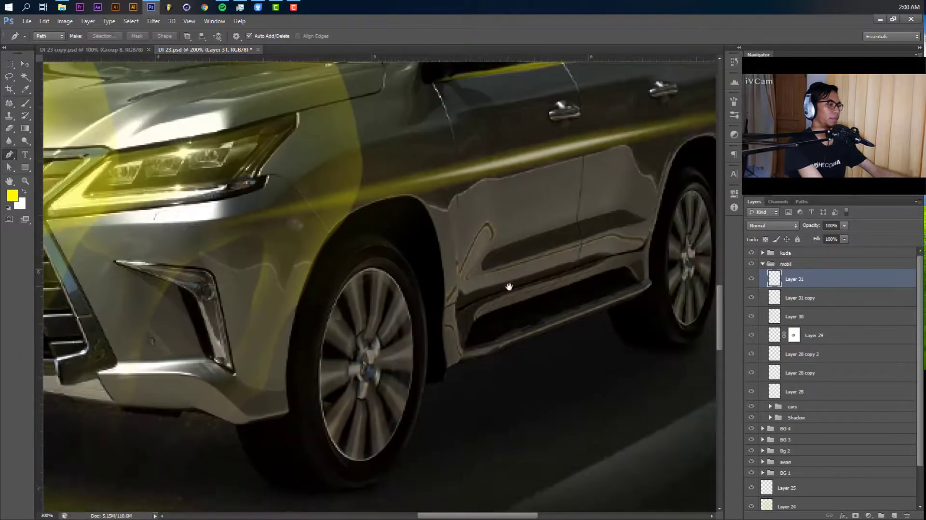
pyautogui.click(411, 197)
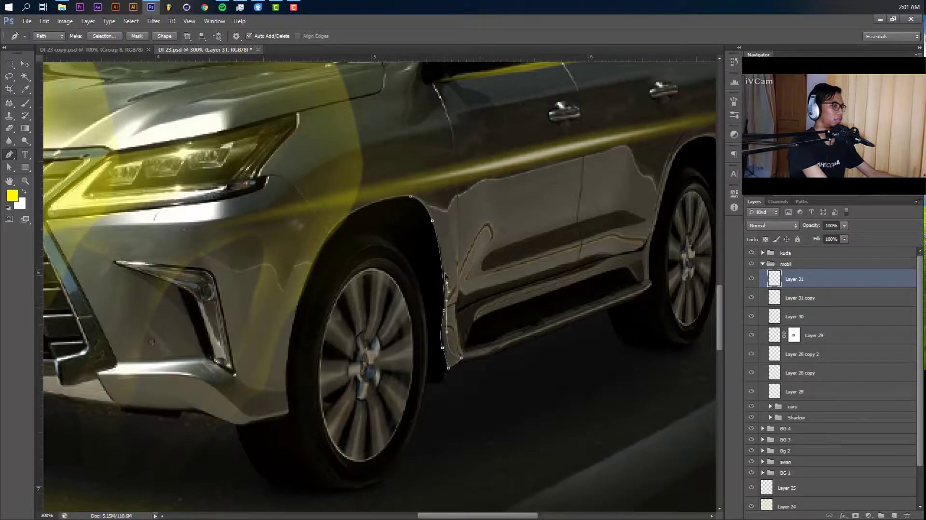
pyautogui.moveTo(412, 200); pyautogui.dragTo(381, 200)
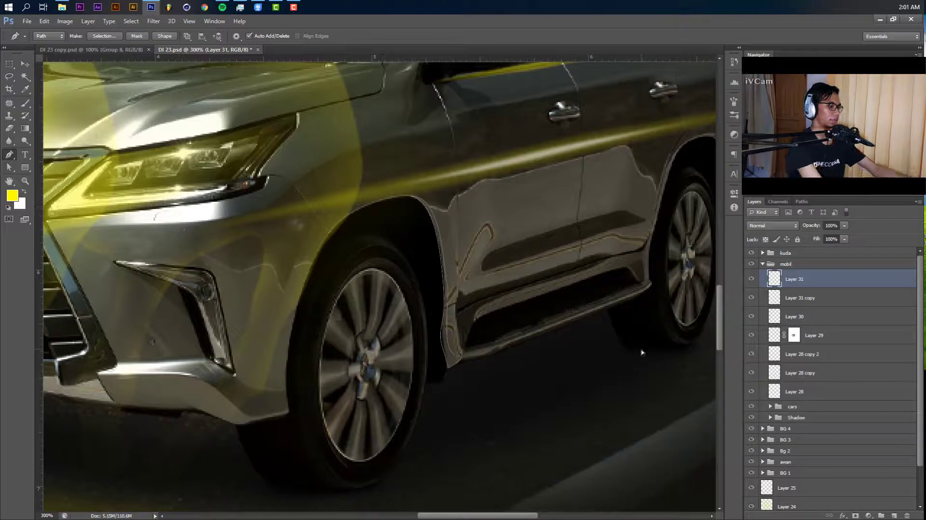
pyautogui.hotkey('ctrl', 'Return')
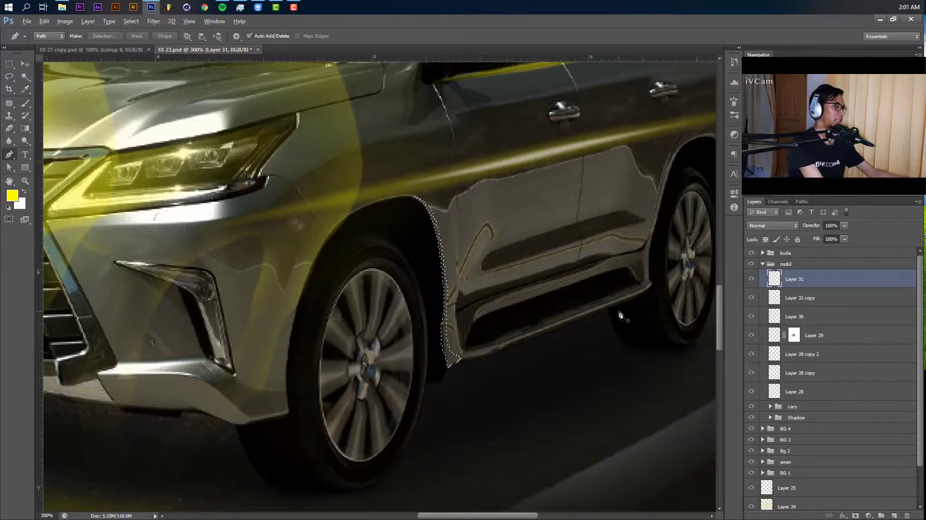
pyautogui.hotkey('alt', 'BackSpace')
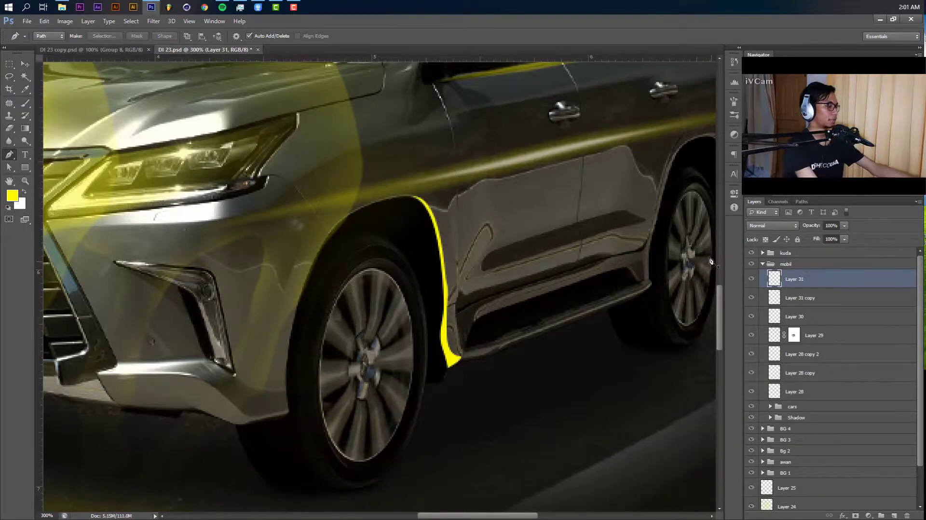
# Soften the yellow wheel arch strip with a Gaussian Blur of 2.3 pixels radius.
pyautogui.press('v')
pyautogui.click(150, 21)
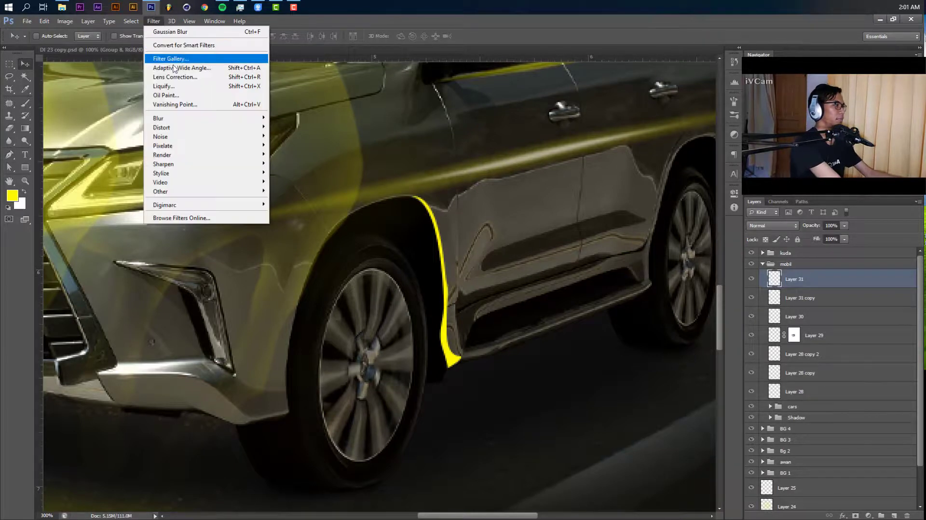
pyautogui.moveTo(212, 121)
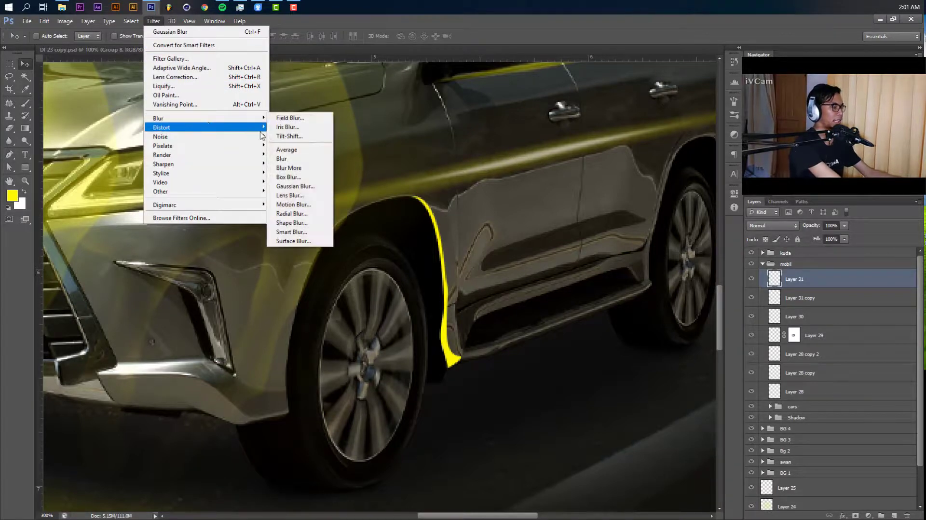
pyautogui.click(294, 186)
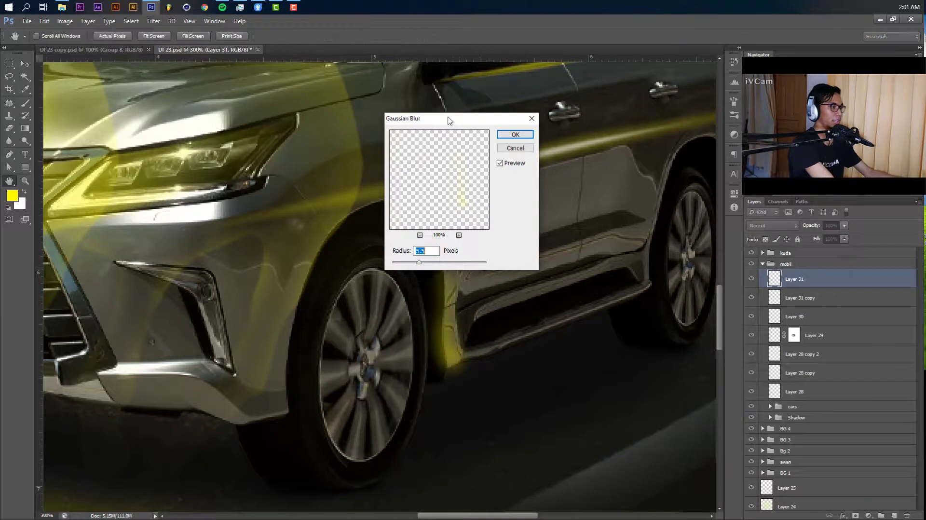
pyautogui.moveTo(448, 120); pyautogui.dragTo(655, 96)
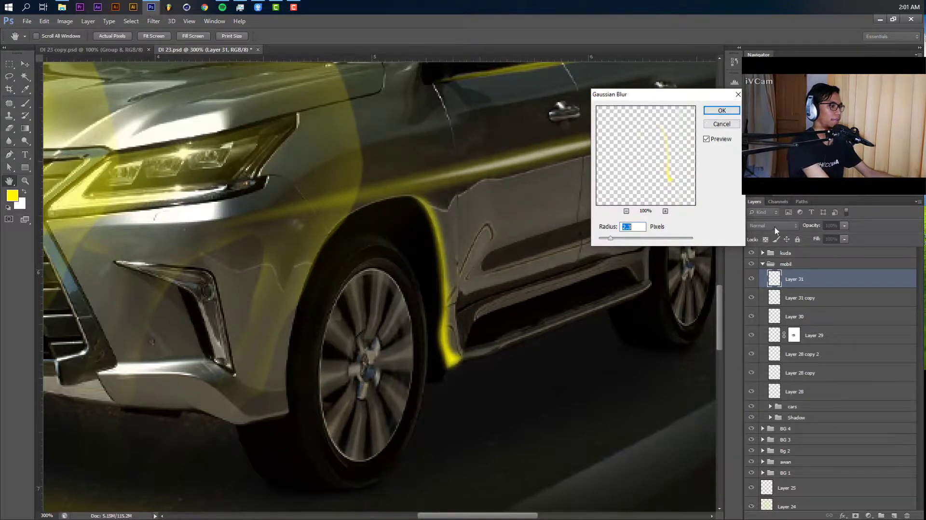
pyautogui.press('Return')
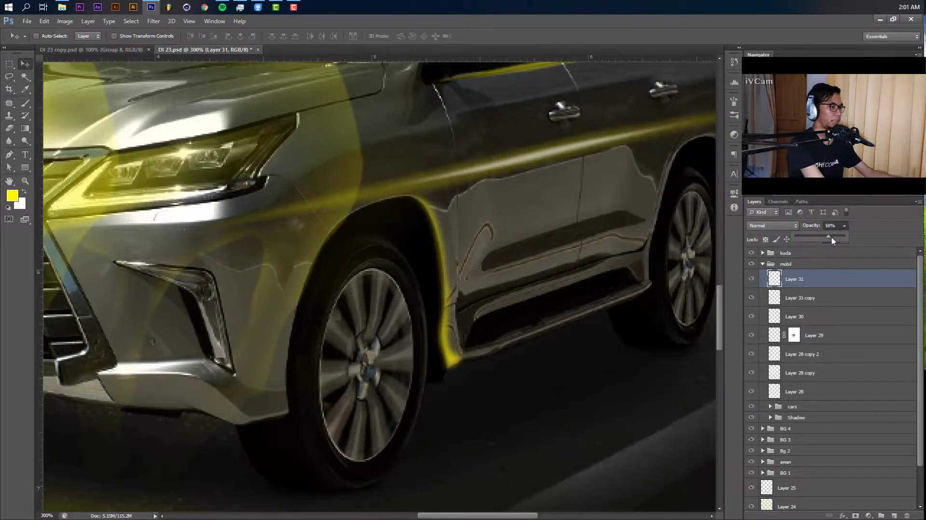
# Lower the opacity of the blurred wheel arch strip to 47%.
pyautogui.moveTo(832, 236); pyautogui.dragTo(825, 236)
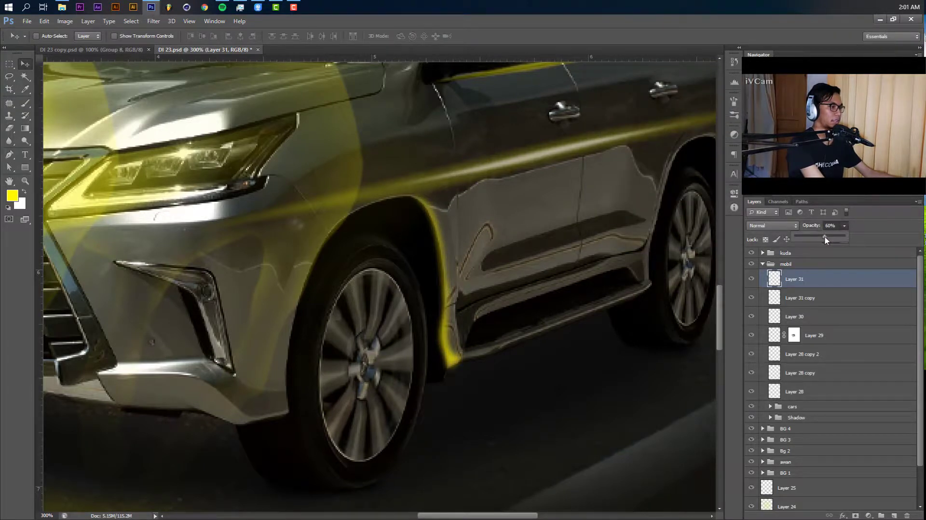
pyautogui.click(596, 309)
pyautogui.hotkey('ctrl', '-')
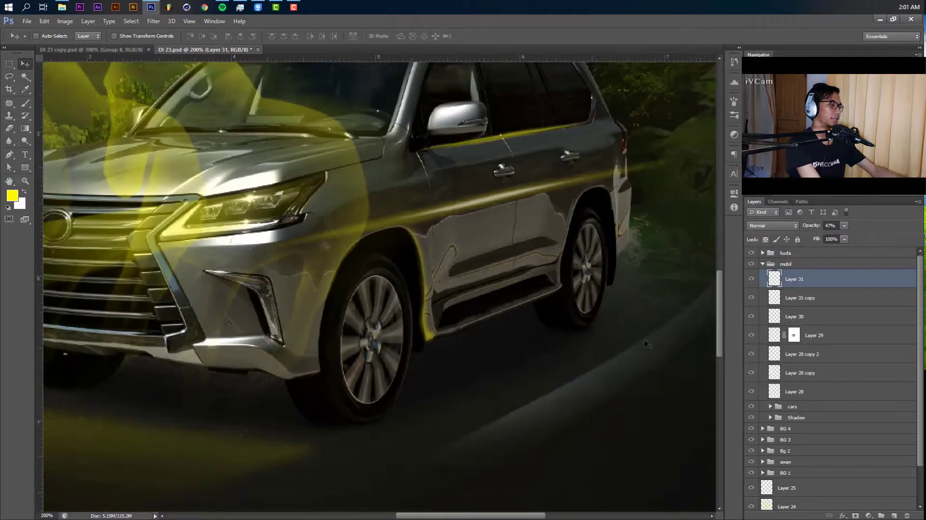
pyautogui.press('e')
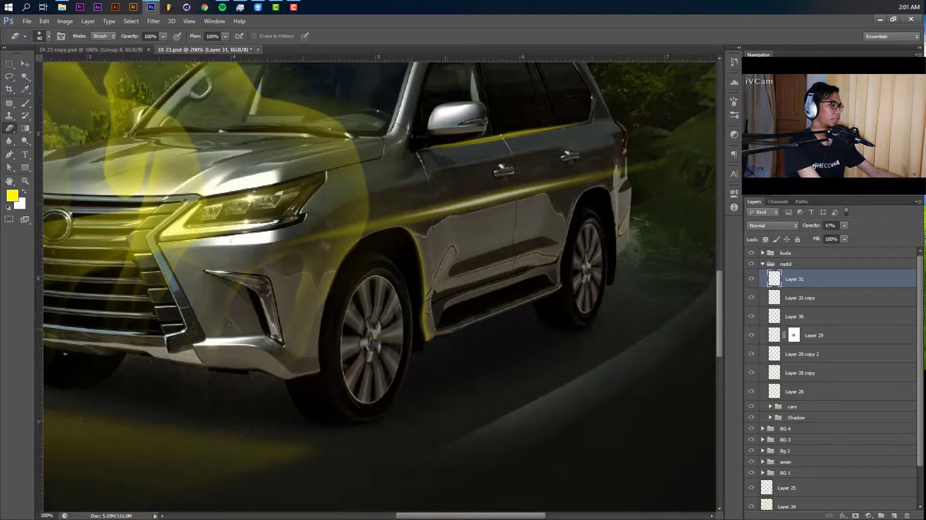
pyautogui.press('v')
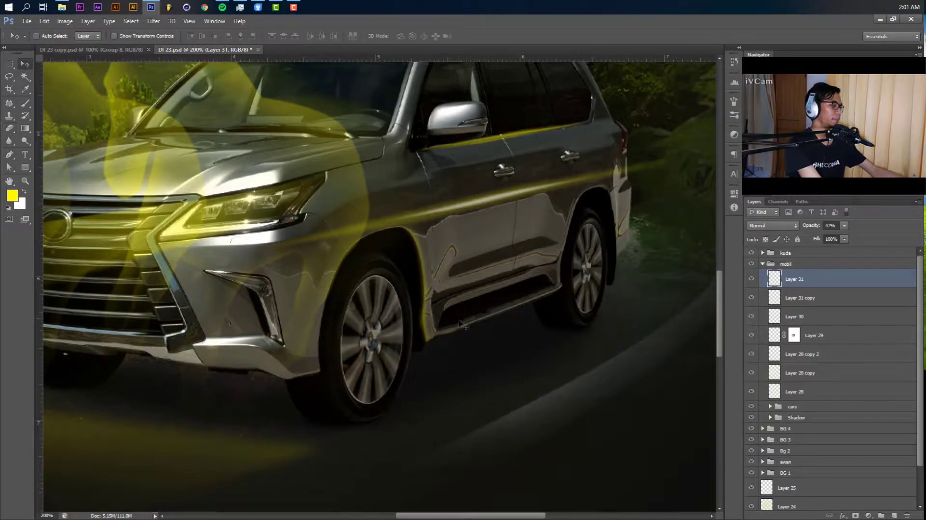
# Switch to DI 23 copy.psd and locate the car's glow streaks in Group 4 copy, checking them by toggling the group's visibility.
pyautogui.hotkey('ctrl', 'Tab')
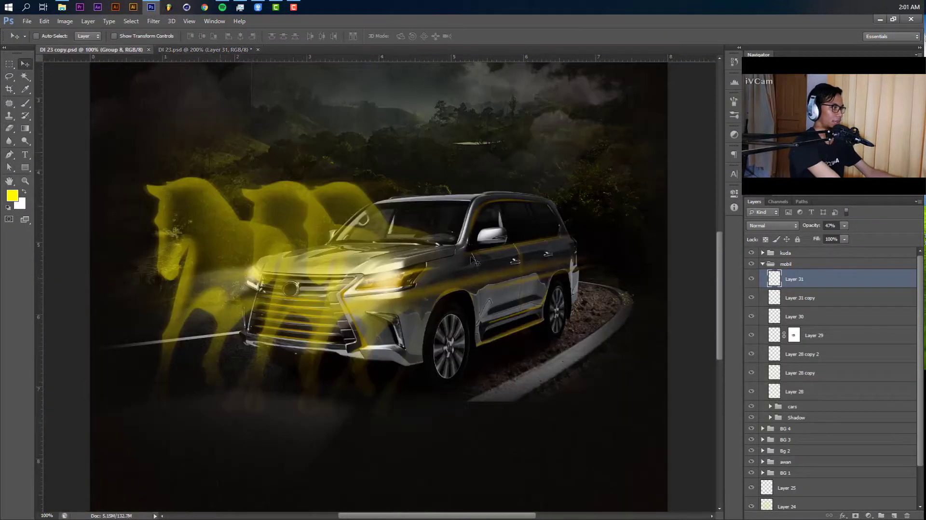
pyautogui.click(762, 263)
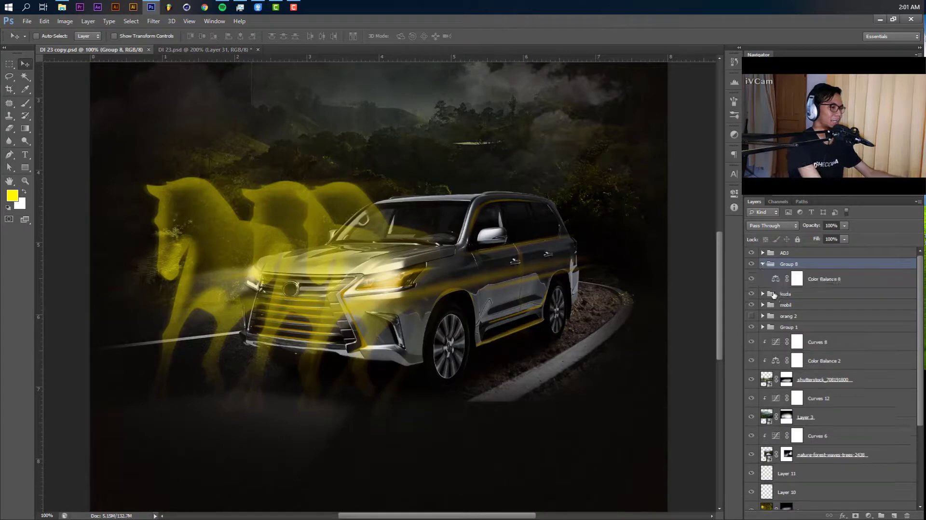
pyautogui.click(763, 264)
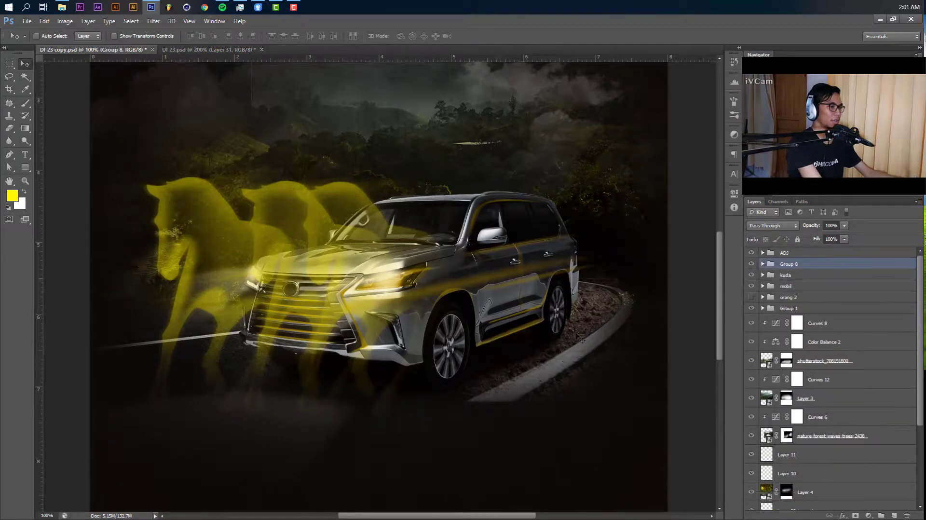
pyautogui.keyDown('ctrl'); pyautogui.click(544, 335); pyautogui.keyUp('ctrl')
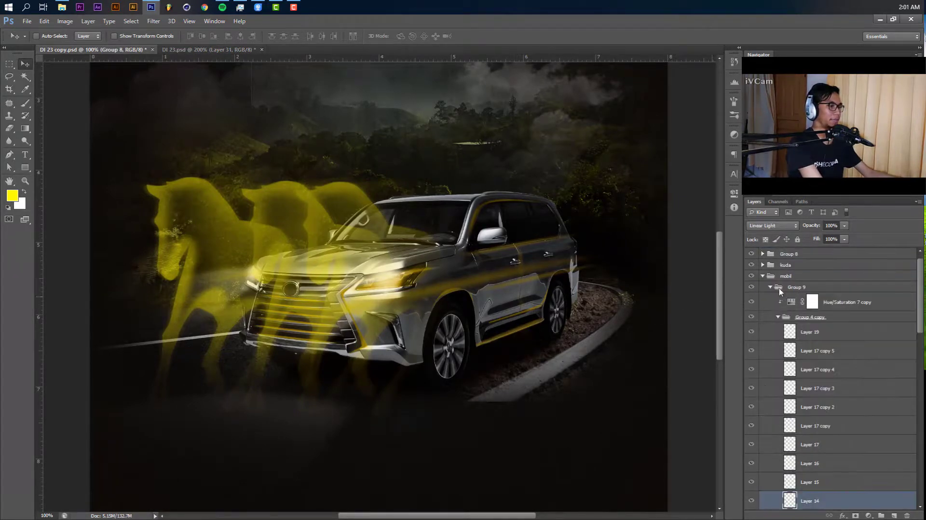
pyautogui.click(778, 317)
pyautogui.click(751, 317)
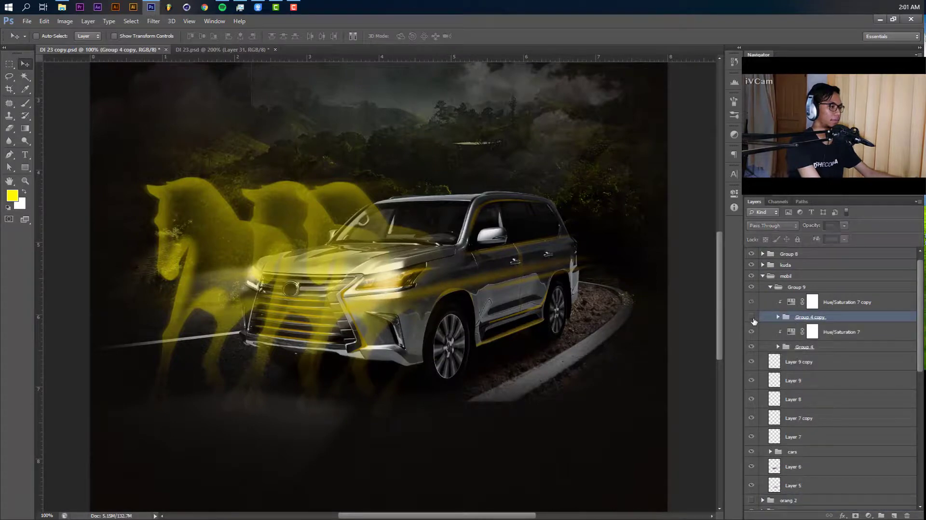
pyautogui.click(764, 319)
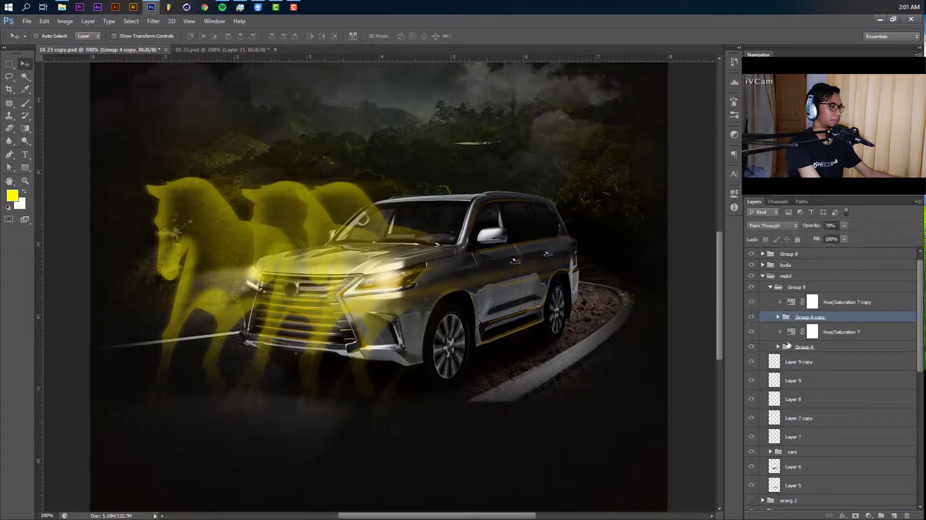
# Duplicate Layer 19 through Layer 13 of Group 4 copy into DI 23.psd and return to that document.
pyautogui.click(825, 332)
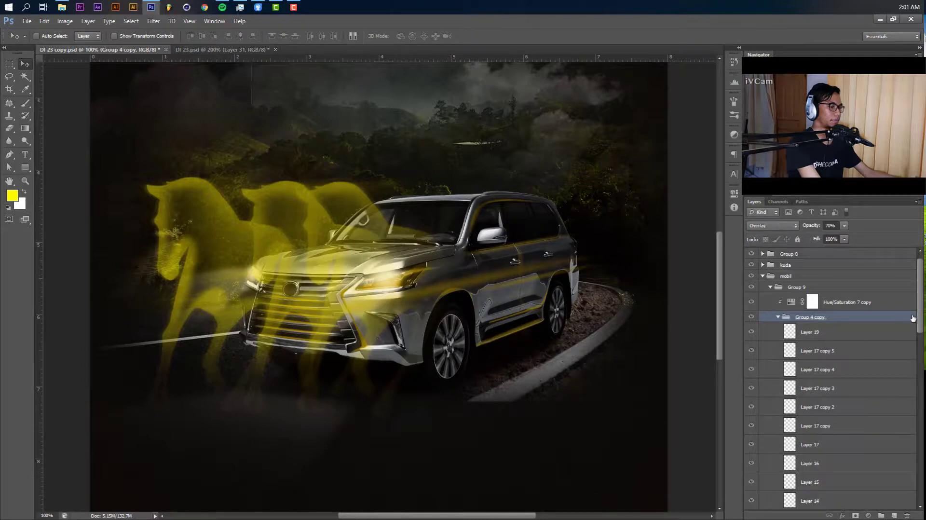
pyautogui.moveTo(917, 318); pyautogui.dragTo(916, 369)
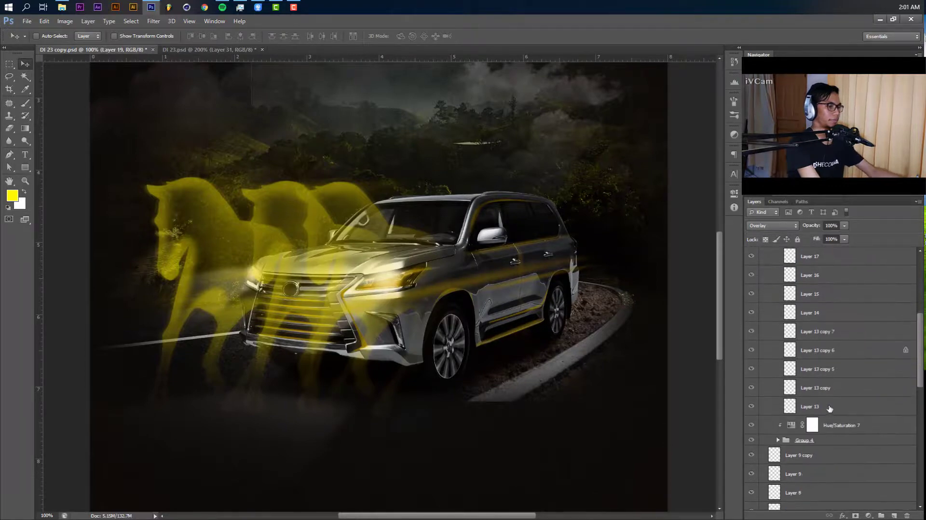
pyautogui.keyDown('shift'); pyautogui.click(815, 406); pyautogui.keyUp('shift')
pyautogui.rightClick(815, 406)
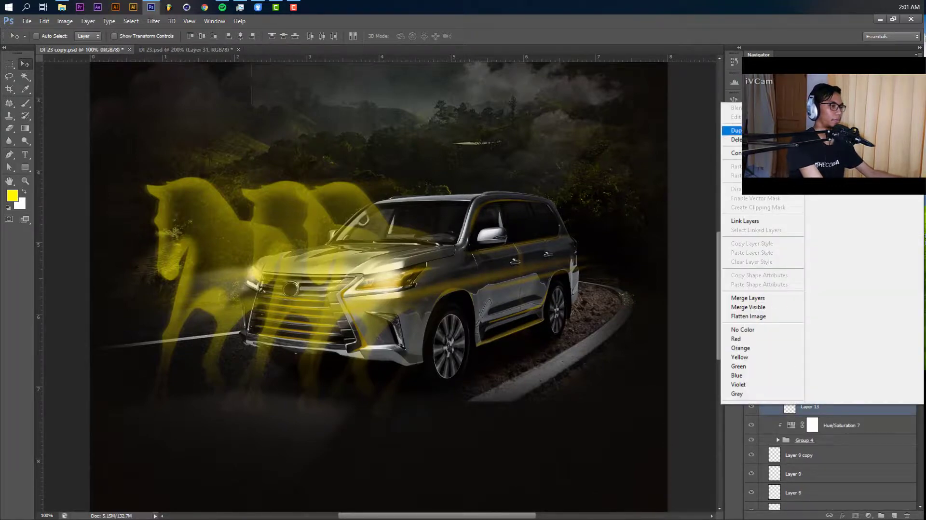
pyautogui.click(736, 130)
pyautogui.click(464, 193)
pyautogui.click(454, 212)
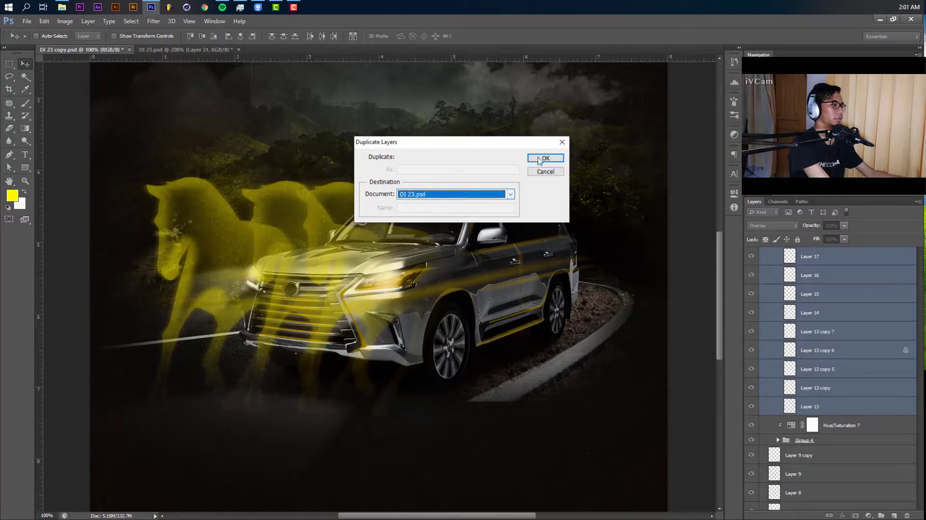
pyautogui.click(544, 159)
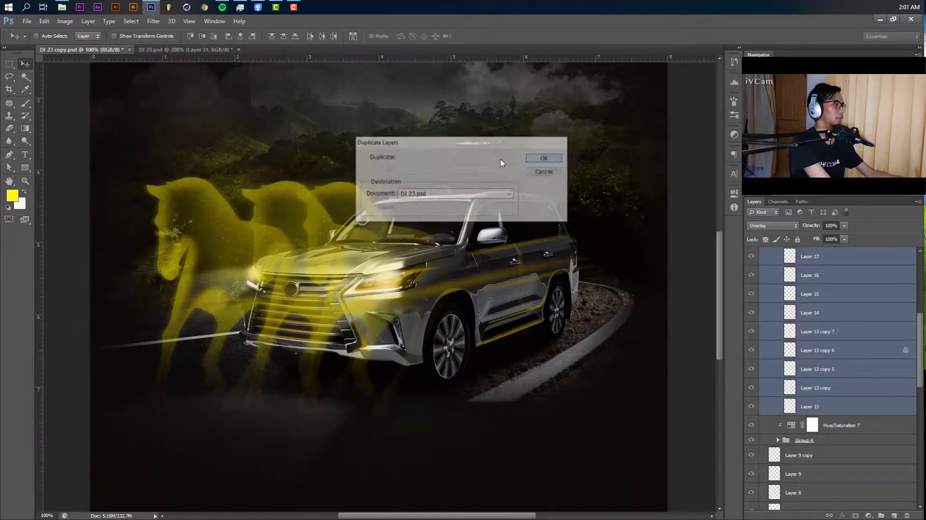
pyautogui.click(190, 50)
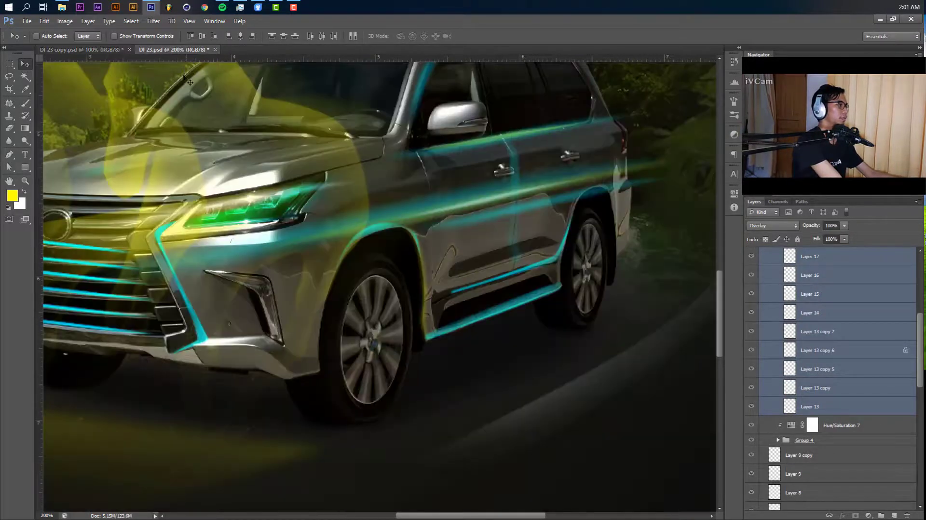
# Set the copied glow layers, Layer 37 through Layer 32, to Normal blend mode and lock their transparent pixels.
pyautogui.hotkey('ctrl', '-')
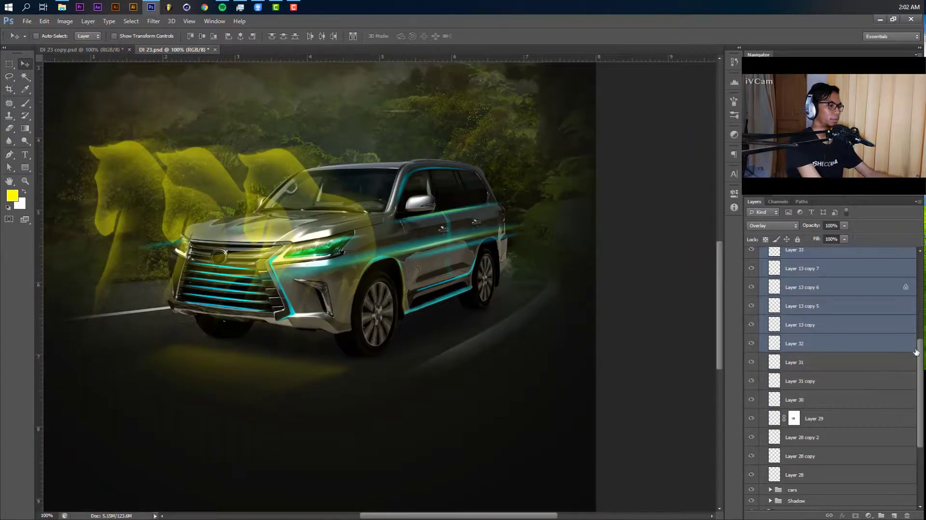
pyautogui.moveTo(919, 352); pyautogui.dragTo(919, 268)
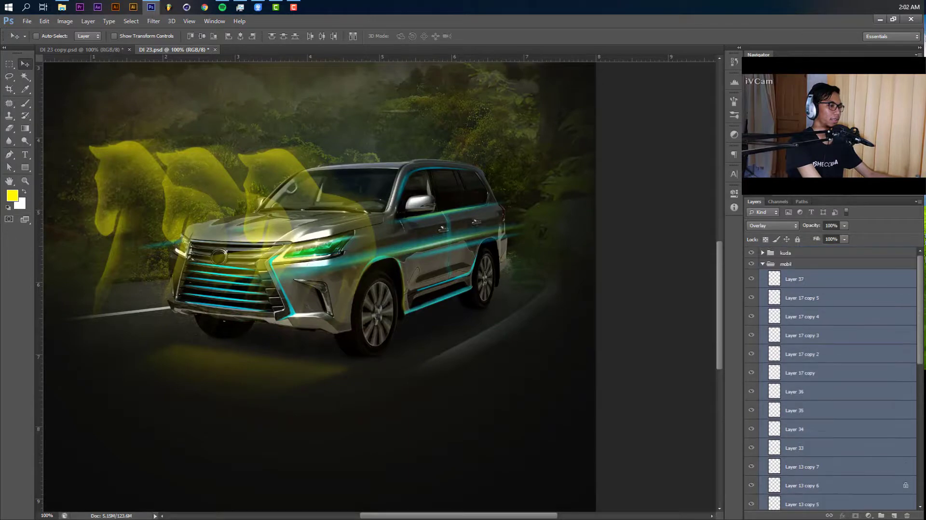
pyautogui.click(861, 274)
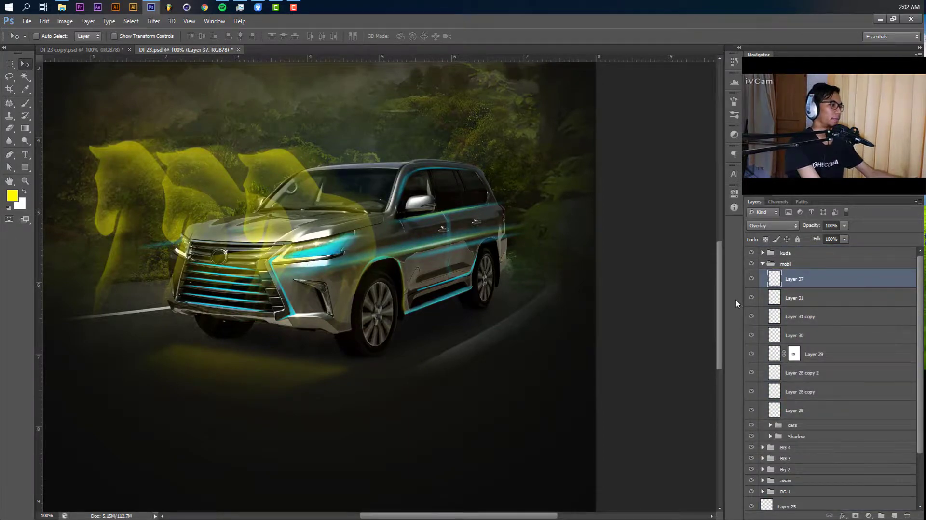
pyautogui.hotkey('ctrl', 'z')
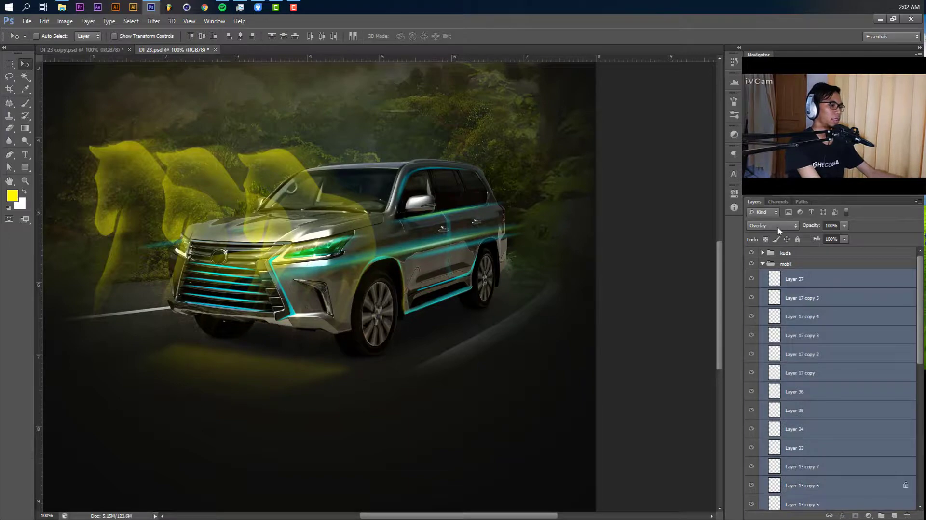
pyautogui.click(779, 230)
pyautogui.click(769, 237)
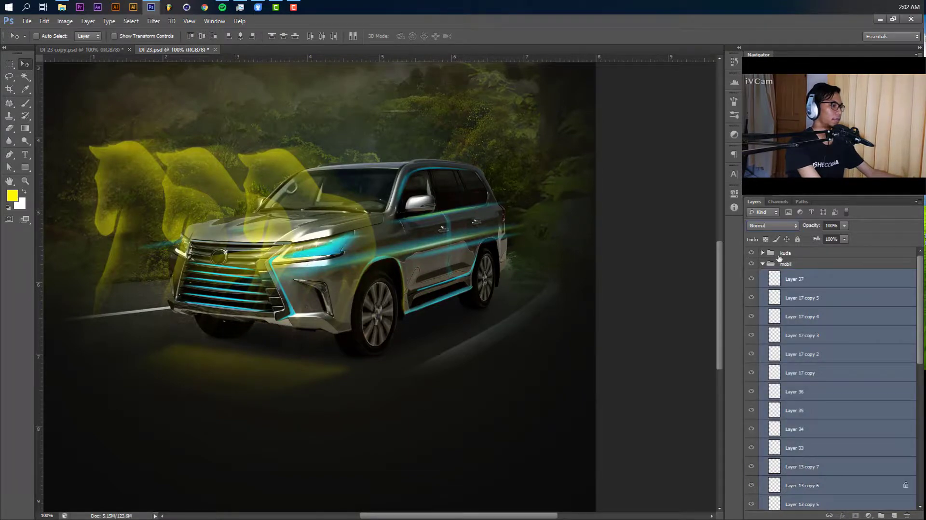
pyautogui.click(766, 240)
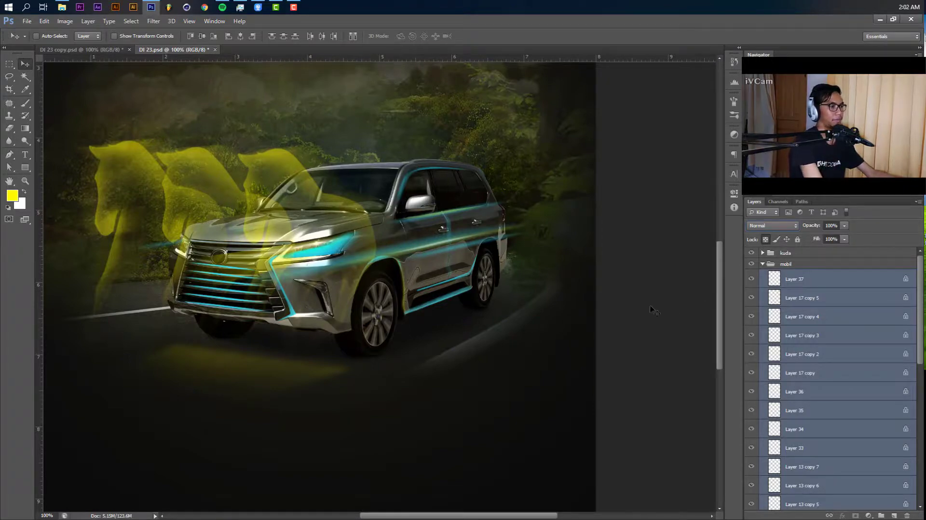
# Fill the headlight and grille glow layers, from Layer 37 through the Layer 17 copies to Layer 36, with yellow.
pyautogui.click(820, 280)
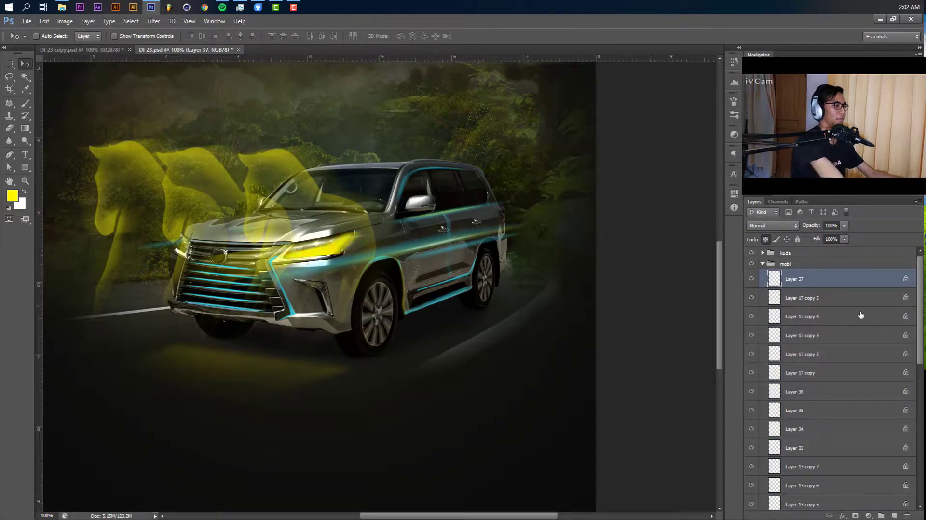
pyautogui.click(851, 299)
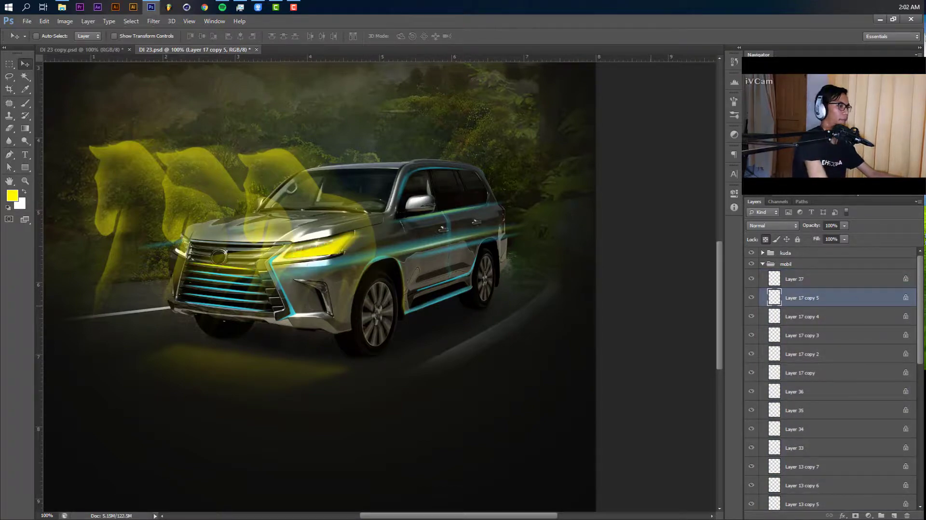
pyautogui.click(810, 322)
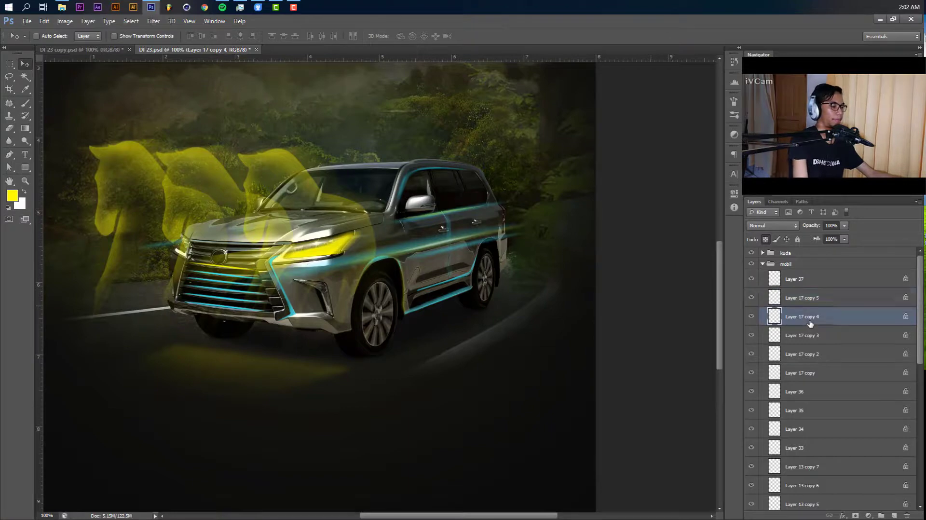
pyautogui.click(819, 336)
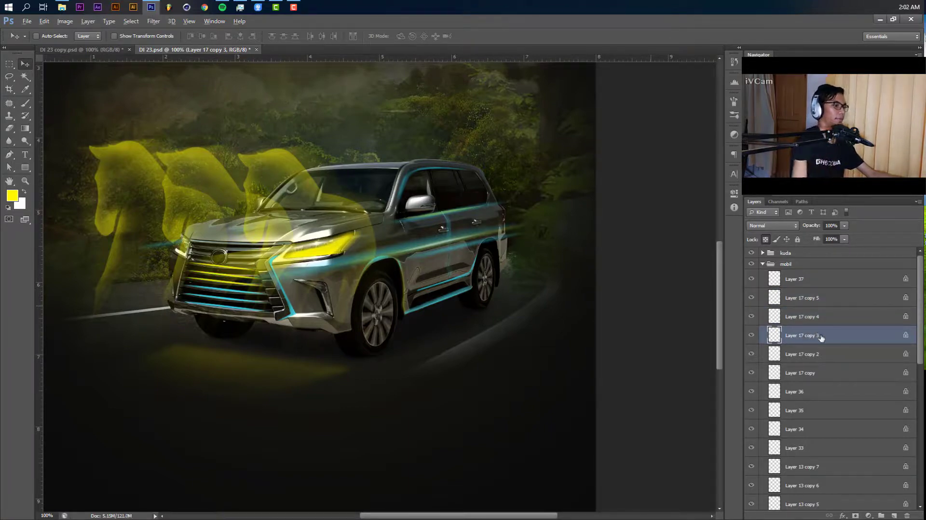
pyautogui.click(836, 354)
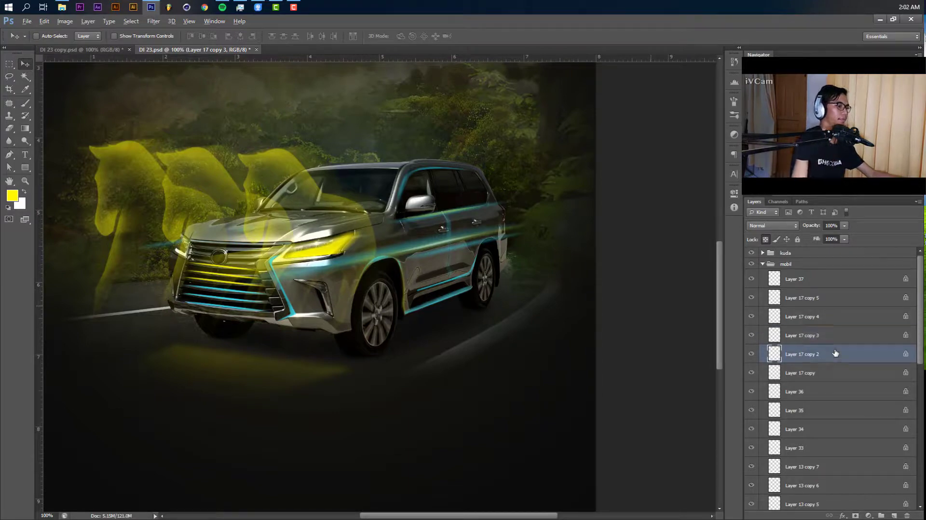
pyautogui.scroll(-1, 836, 360)
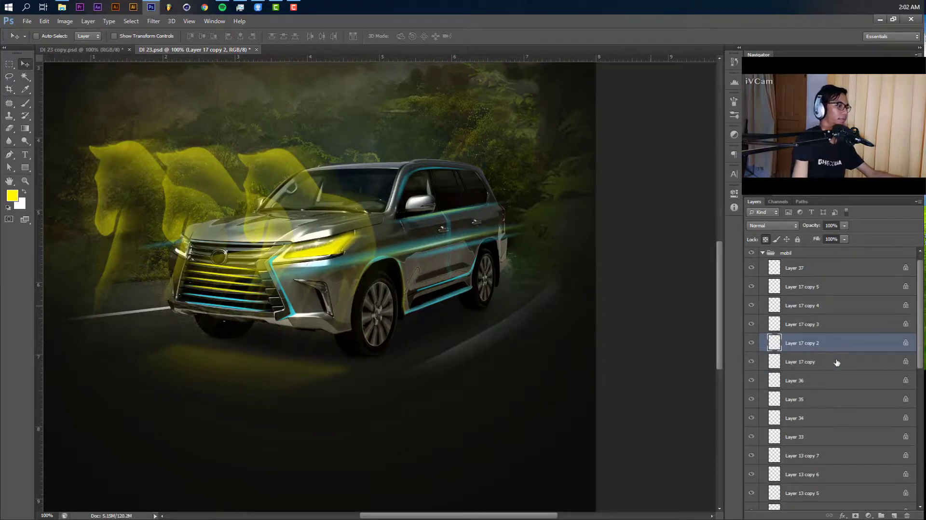
pyautogui.click(837, 362)
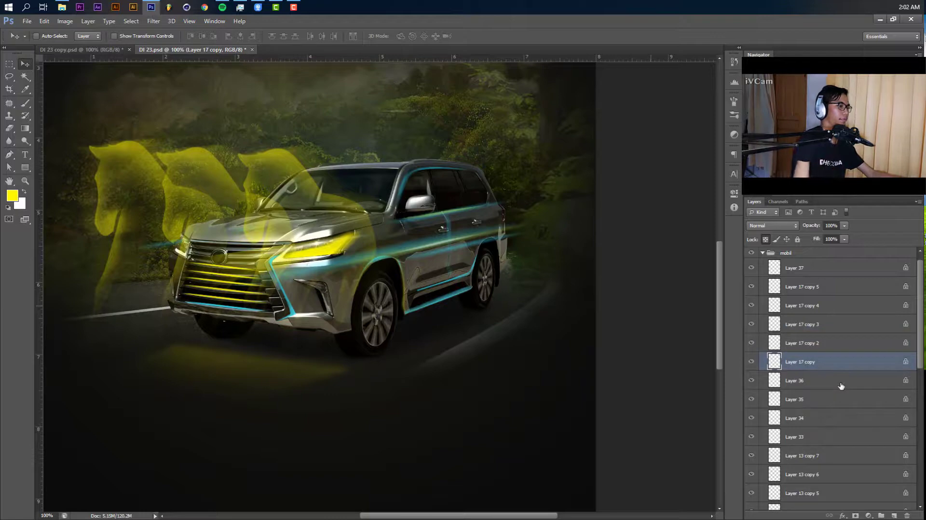
pyautogui.click(841, 386)
# Fill the body streak layers, Layer 32, Layer 13 copy and Layer 13 copy 5 to copy 7, with yellow.
pyautogui.scroll(-5, 841, 386)
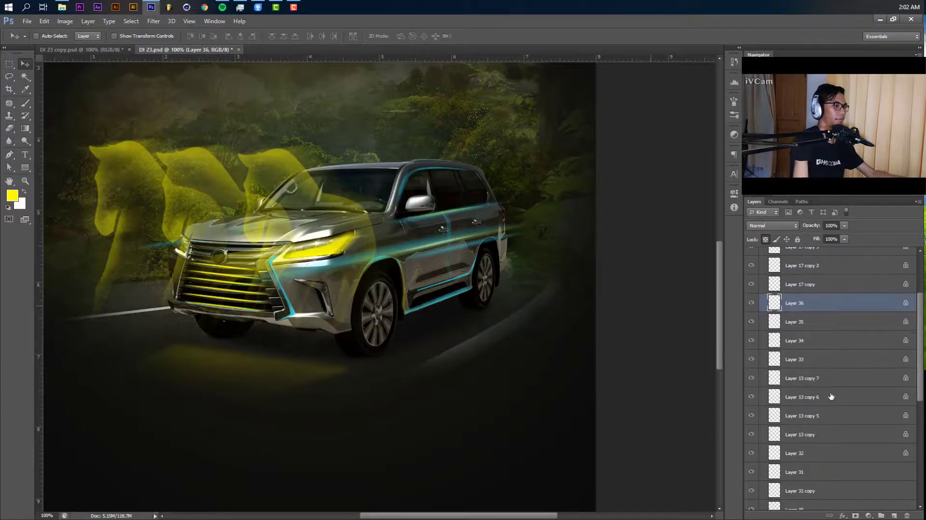
pyautogui.click(827, 440)
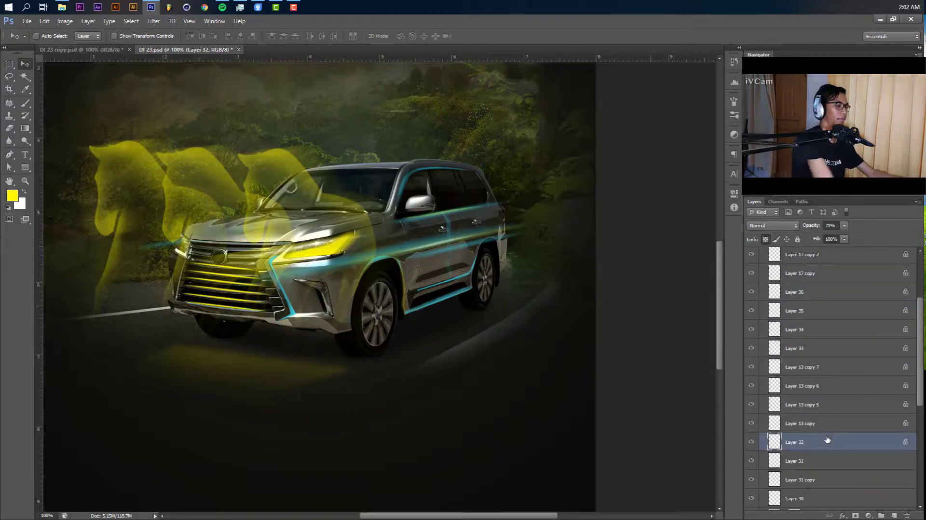
pyautogui.click(826, 424)
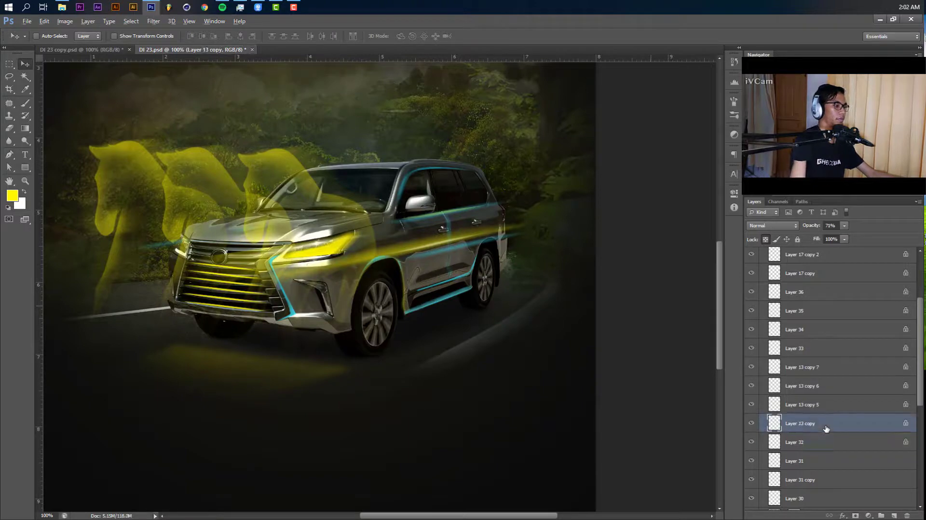
pyautogui.click(832, 404)
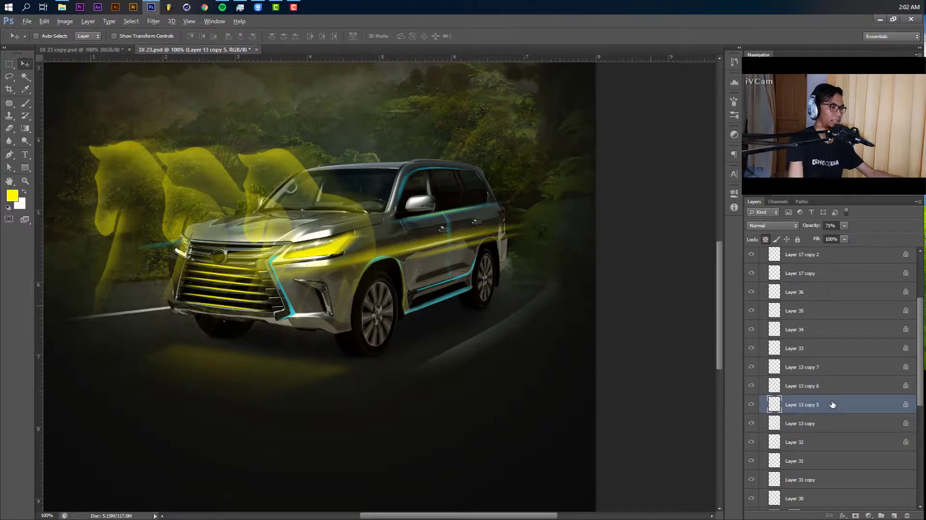
pyautogui.click(819, 390)
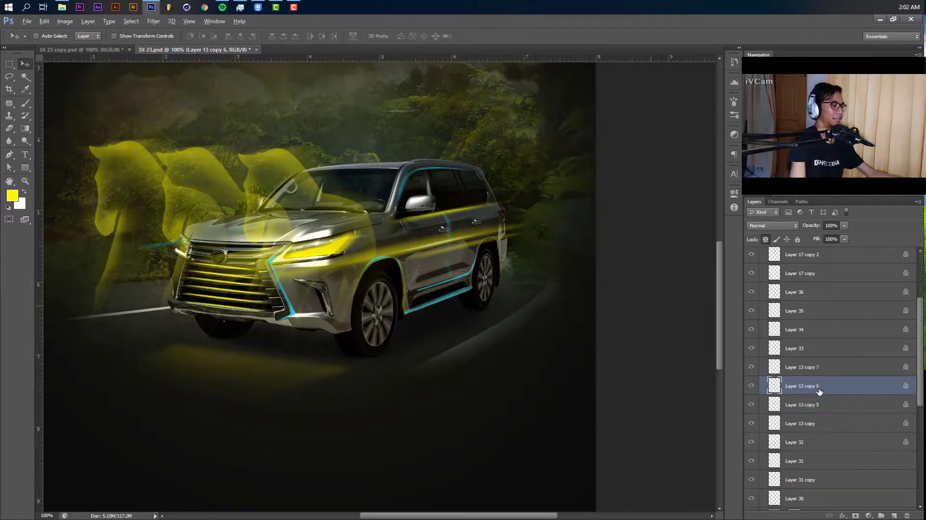
pyautogui.click(825, 371)
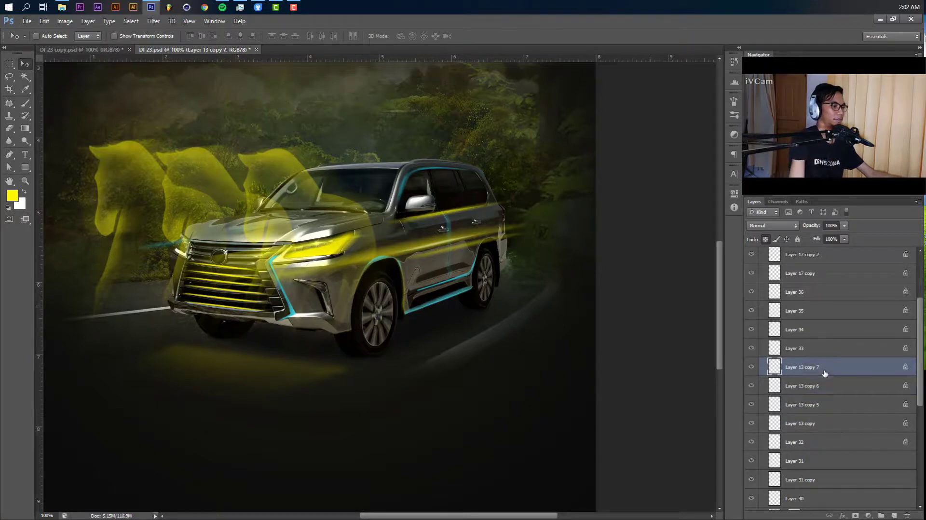
# Fill the edge glow layers, Layer 33, Layer 34 and Layer 35, with yellow.
pyautogui.scroll(1, 824, 373)
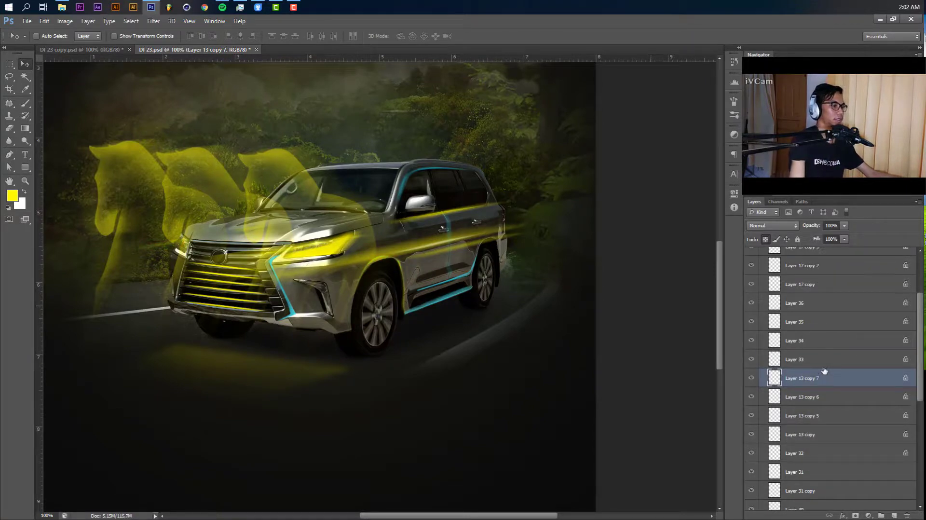
pyautogui.click(825, 367)
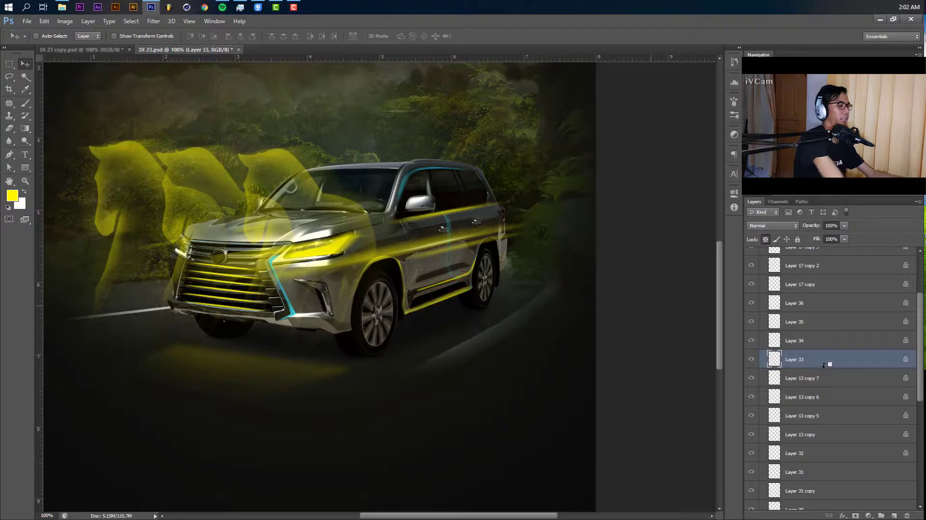
pyautogui.scroll(1, 822, 362)
pyautogui.click(821, 353)
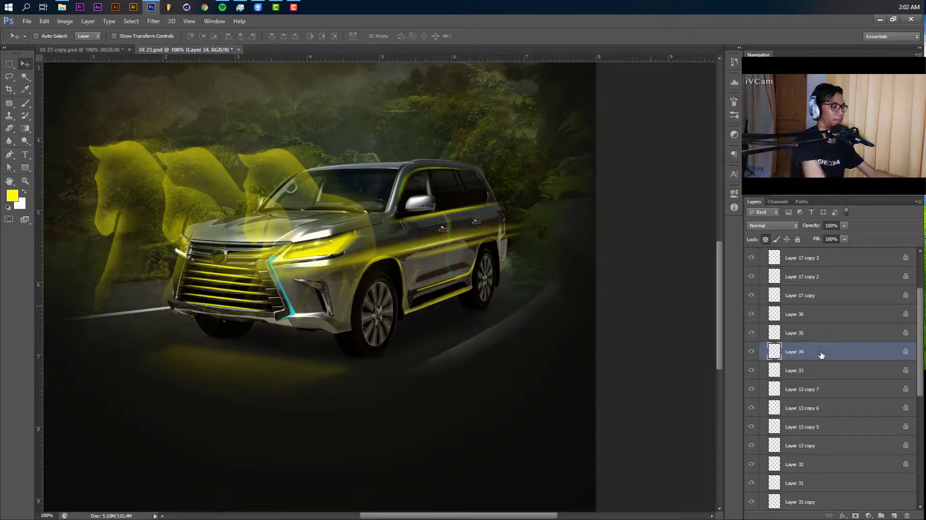
pyautogui.scroll(2, 820, 362)
pyautogui.click(821, 363)
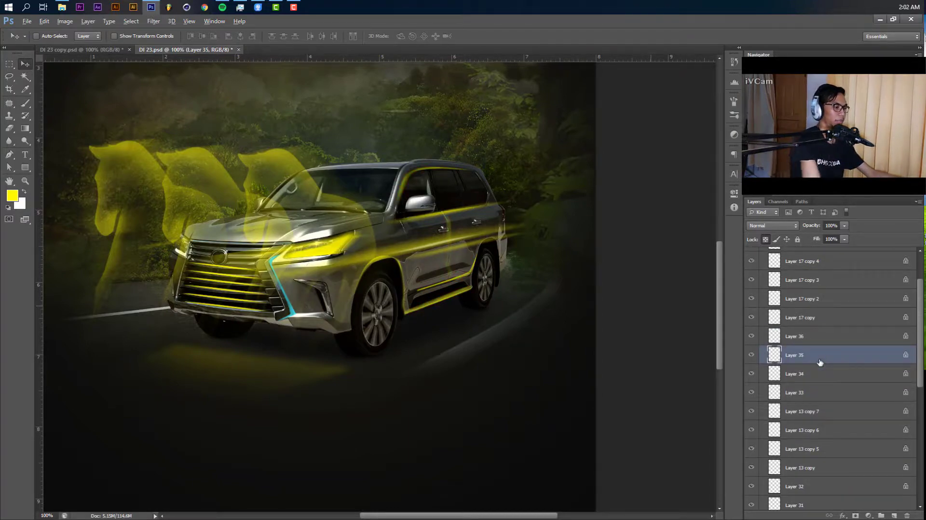
pyautogui.scroll(2, 821, 362)
# Group the yellow glow layers from Layer 37 down to Layer 32 inside the mobil group.
pyautogui.scroll(3, 820, 363)
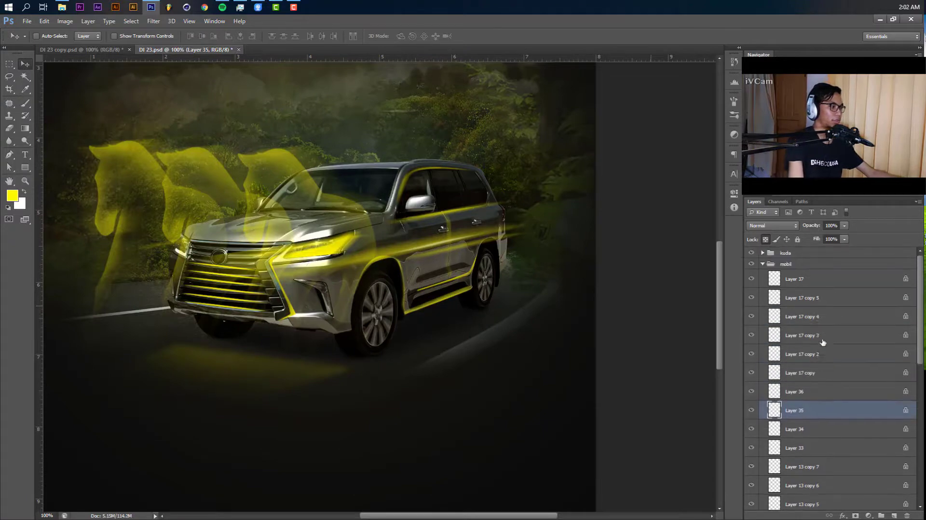
pyautogui.click(820, 279)
pyautogui.scroll(-10, 851, 433)
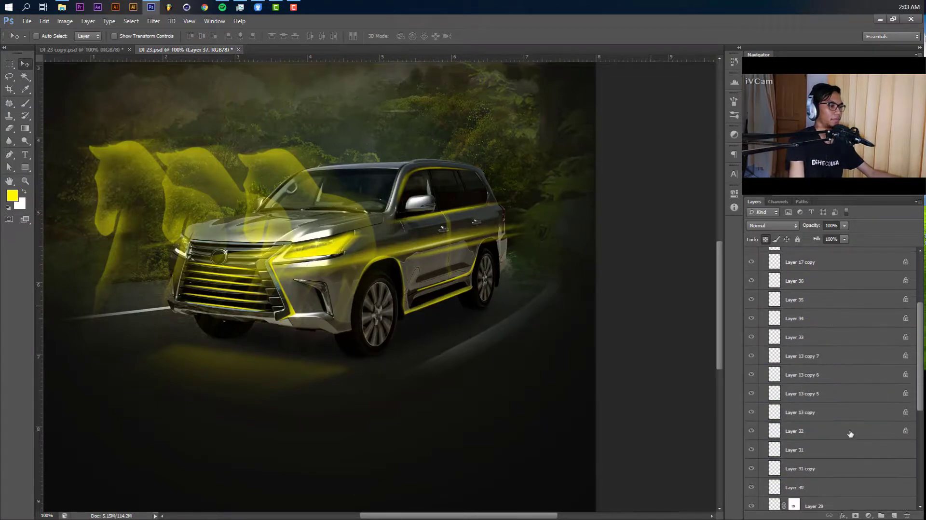
pyautogui.keyDown('shift'); pyautogui.click(850, 433); pyautogui.keyUp('shift')
pyautogui.hotkey('ctrl', 'g')
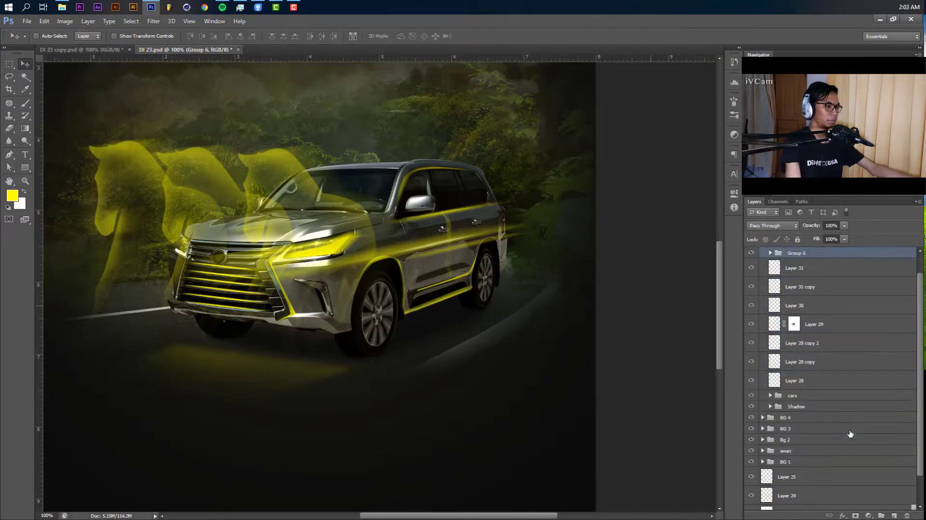
# Compare the car with and without the new glow group, try Overlay and Lighter Color, and set the group's blend mode to Soft Light.
pyautogui.moveTo(424, 321); pyautogui.dragTo(503, 338)
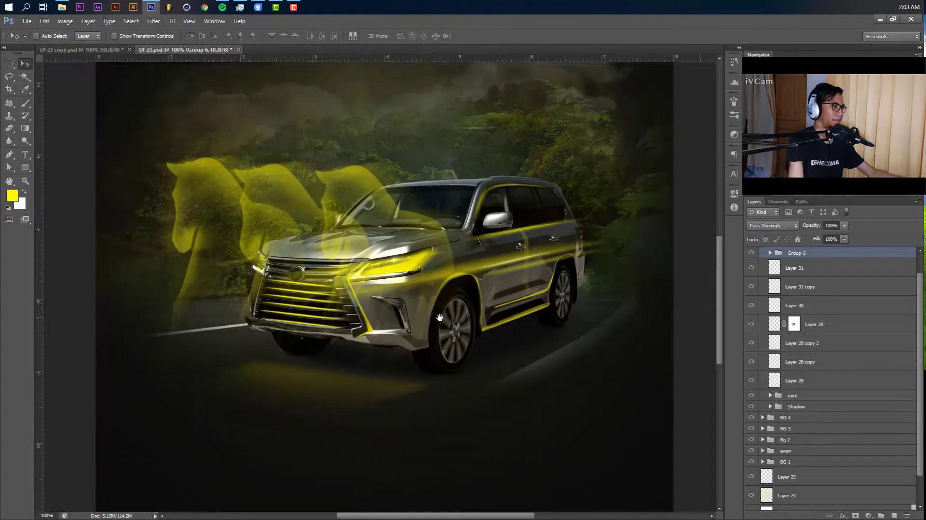
pyautogui.scroll(2, 802, 305)
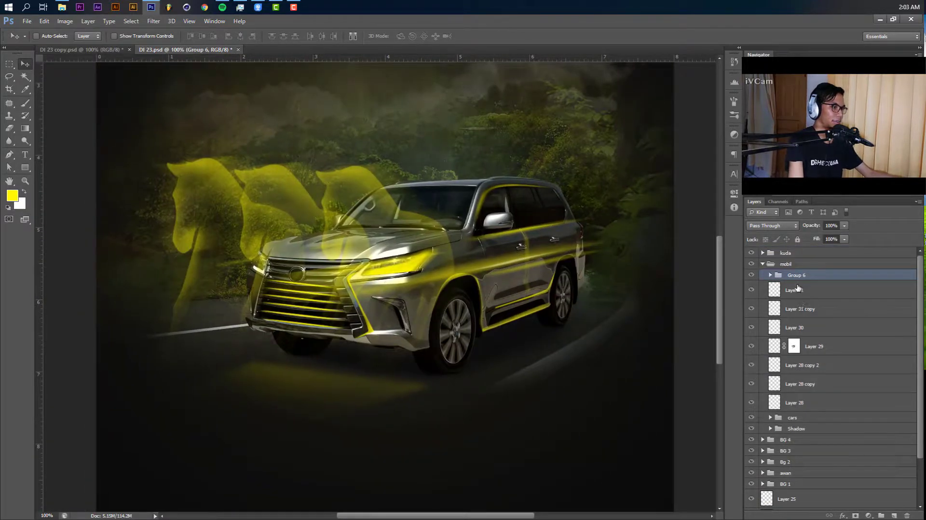
pyautogui.click(756, 276)
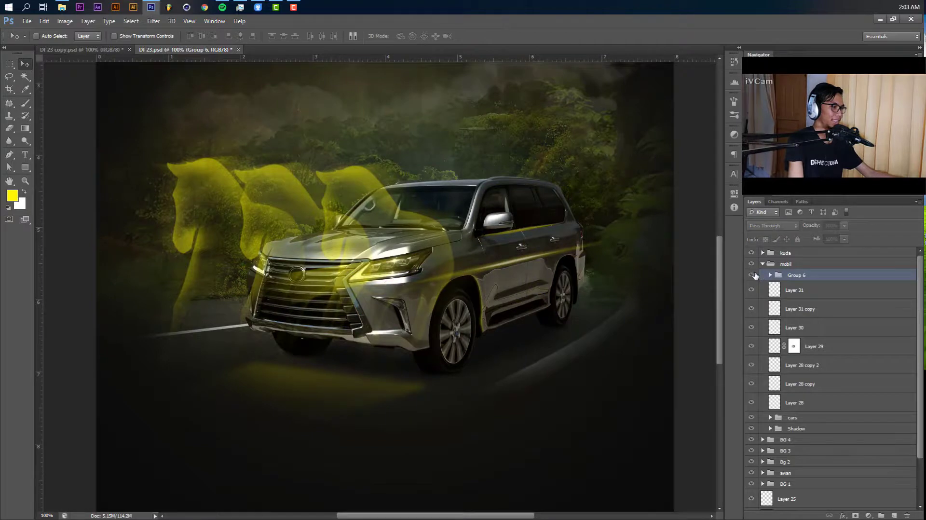
pyautogui.click(751, 275)
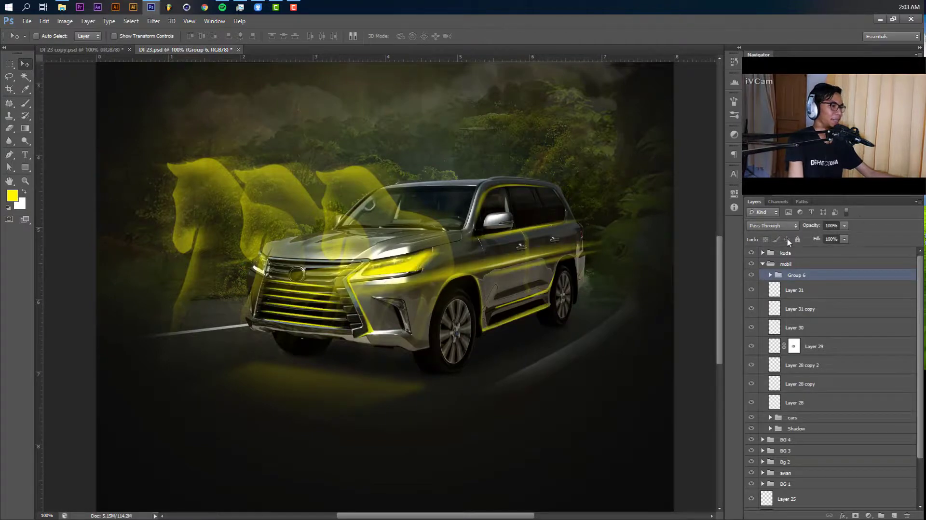
pyautogui.click(782, 226)
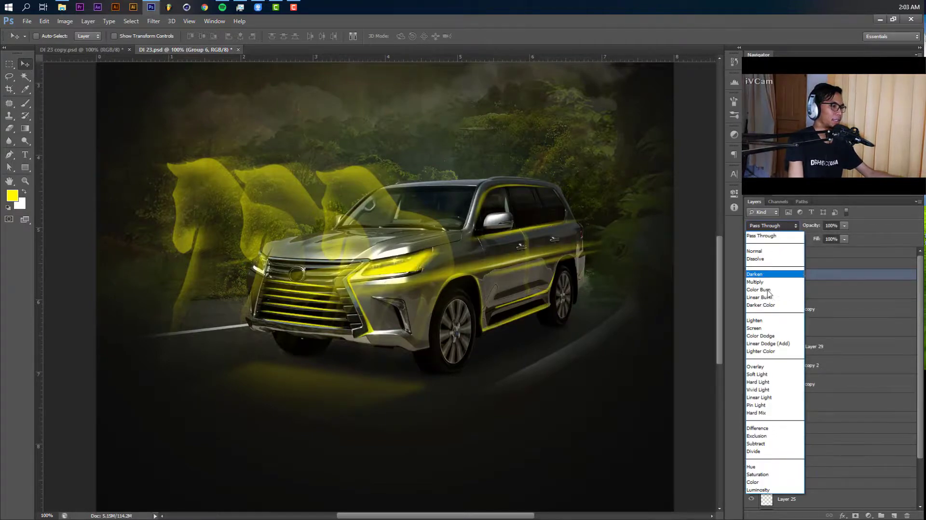
pyautogui.click(755, 367)
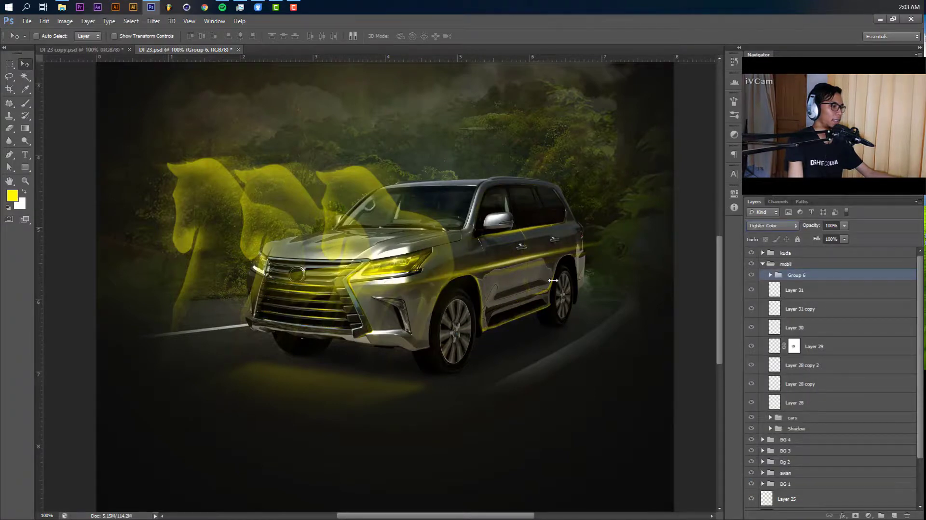
pyautogui.hotkey('shift', '-')
pyautogui.hotkey('shift', '+')
pyautogui.hotkey('shift', '+')
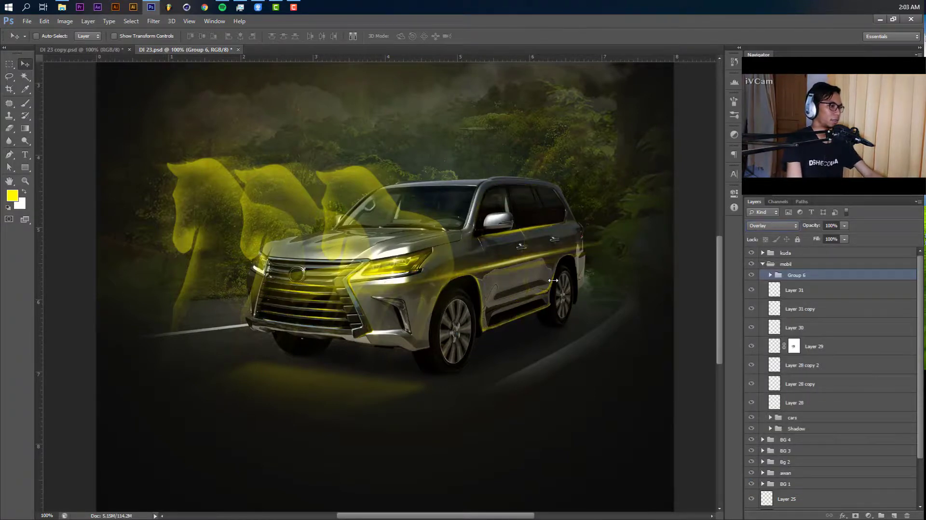
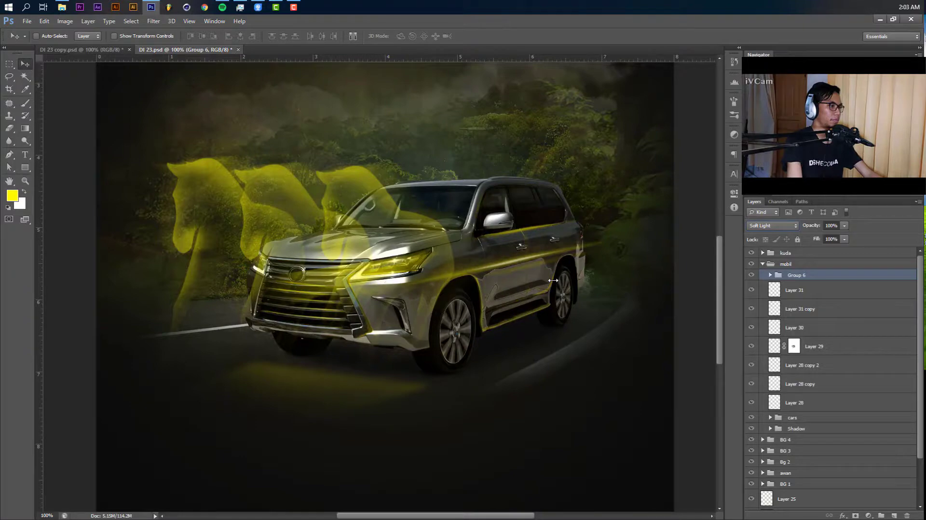
pyautogui.moveTo(246, 232); pyautogui.dragTo(361, 248)
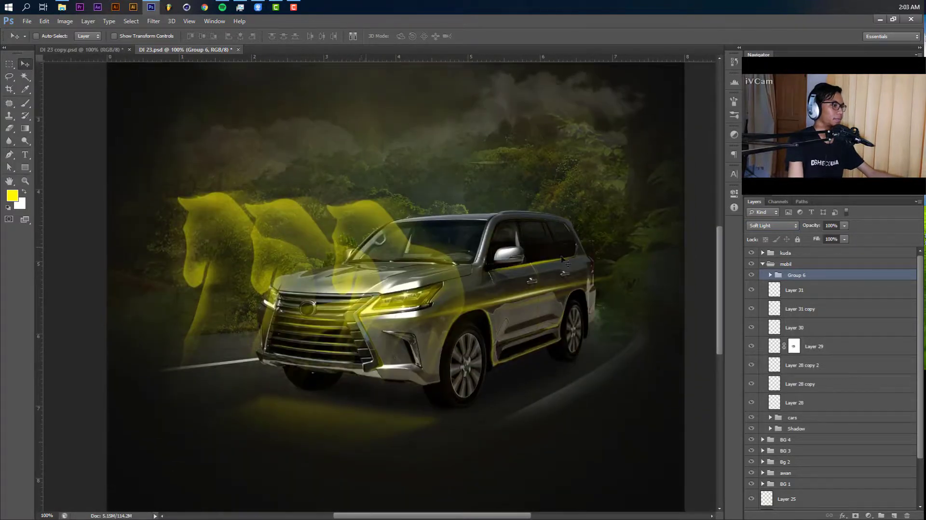
# Add a Curves adjustment above the kuda group, pulling the darker midtones down and placing the brighter point at input 179, output 177.
pyautogui.click(768, 264)
pyautogui.click(763, 264)
pyautogui.hotkey('ctrl', '-')
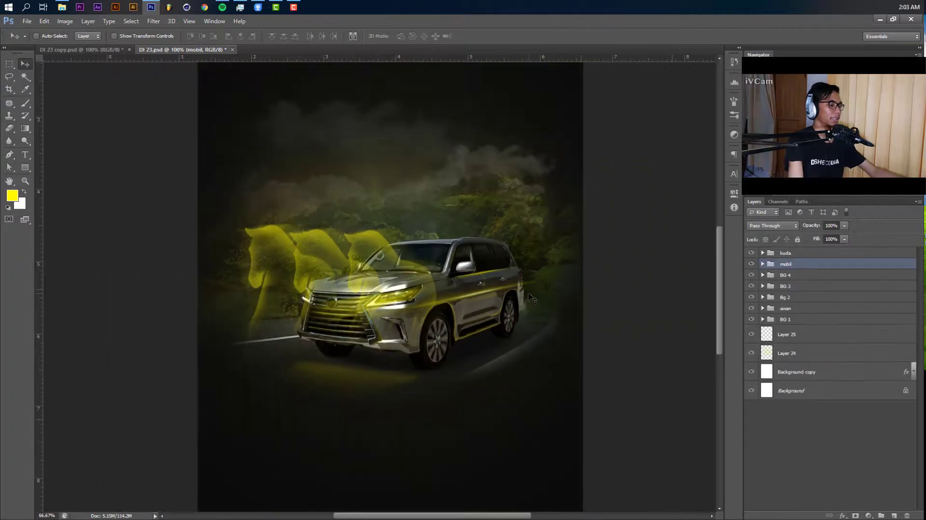
pyautogui.hotkey('ctrl', '-')
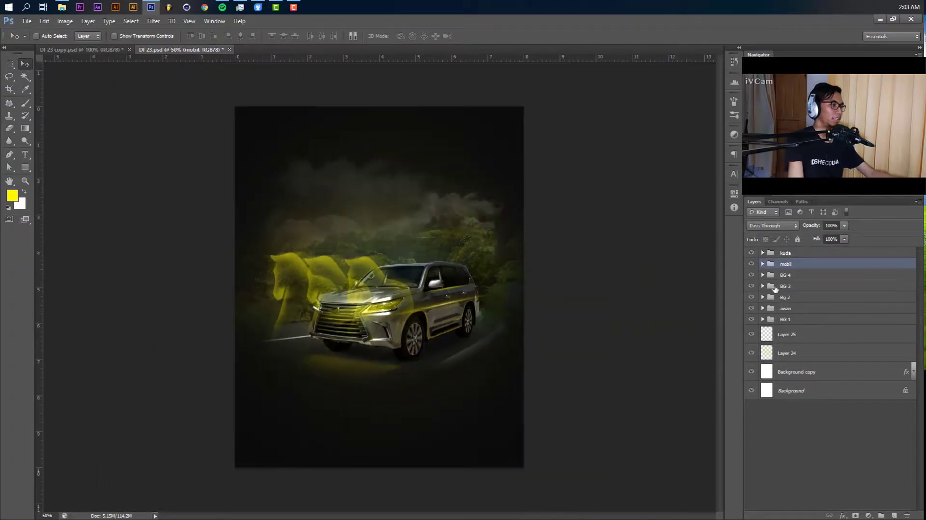
pyautogui.click(785, 254)
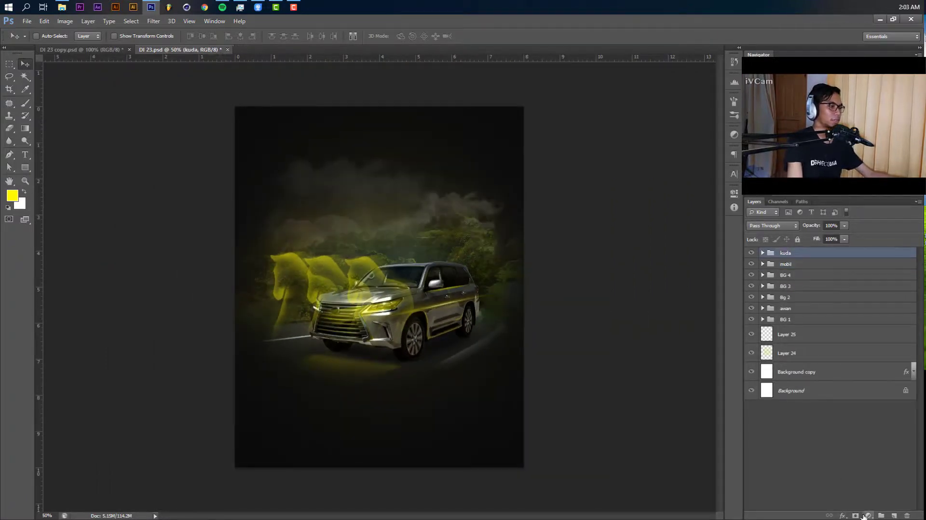
pyautogui.click(868, 515)
pyautogui.click(851, 365)
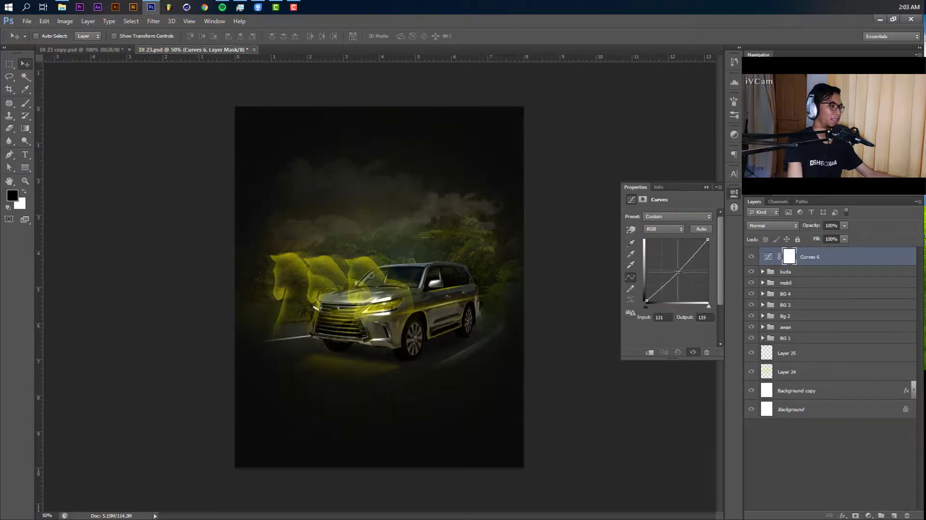
pyautogui.moveTo(678, 272); pyautogui.dragTo(689, 257)
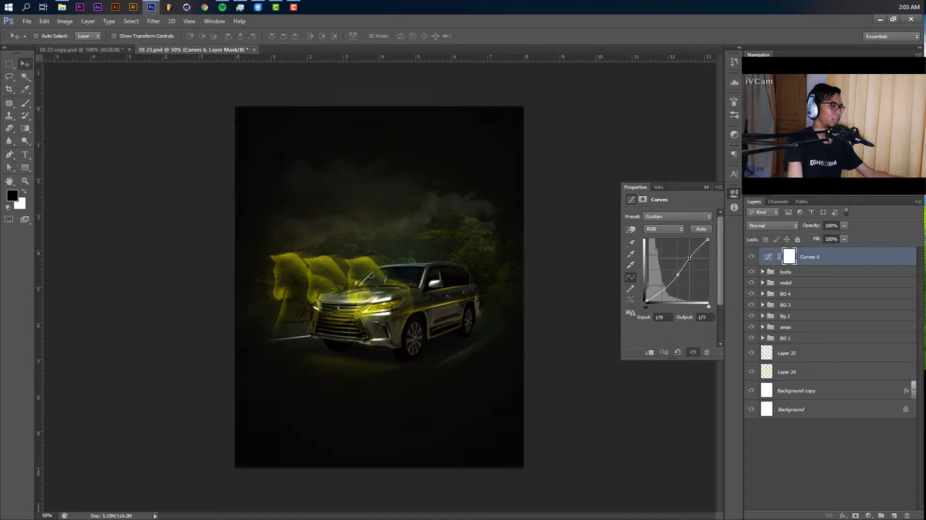
pyautogui.click(707, 185)
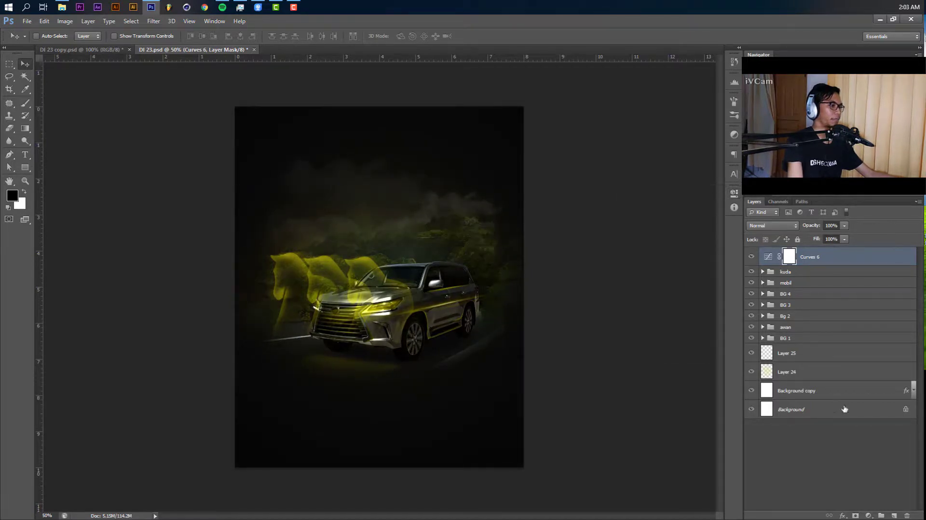
# Add a Gradient Map adjustment above the Curves layer using the Black, White preset.
pyautogui.click(868, 515)
pyautogui.click(863, 502)
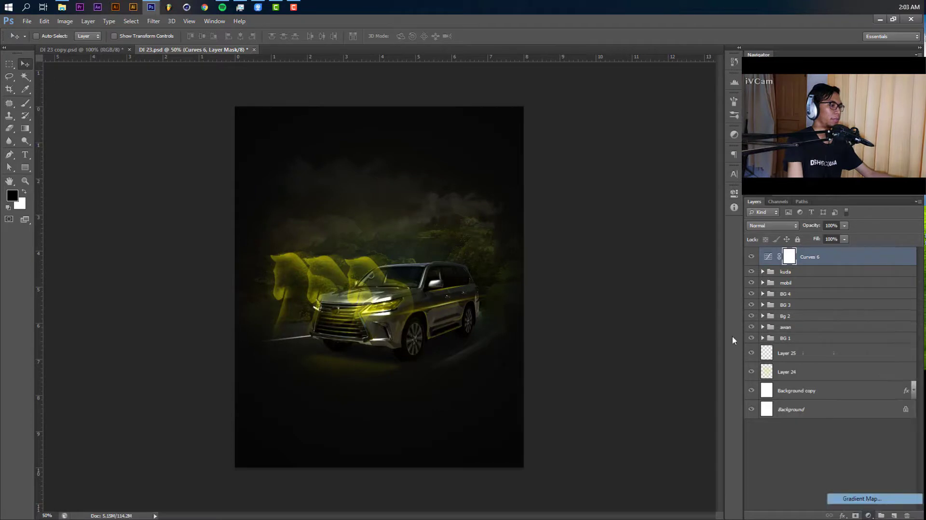
pyautogui.click(658, 217)
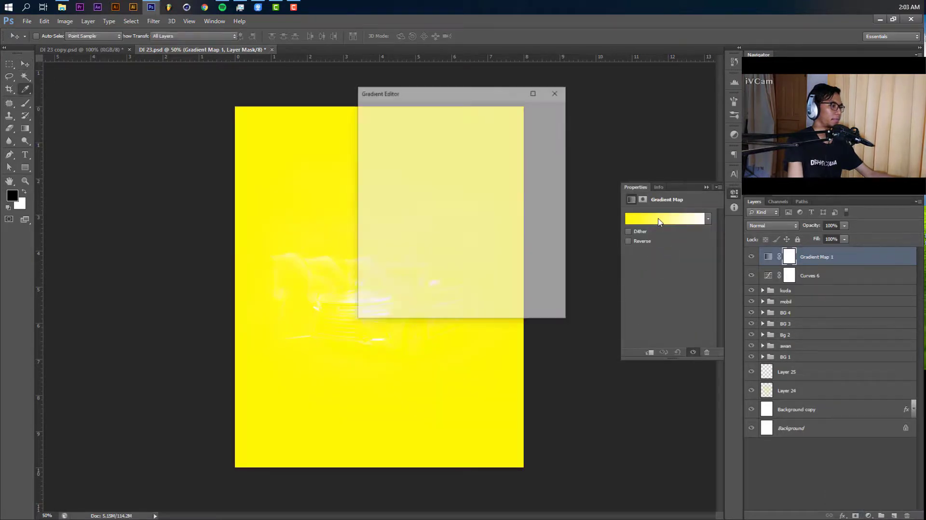
pyautogui.click(404, 124)
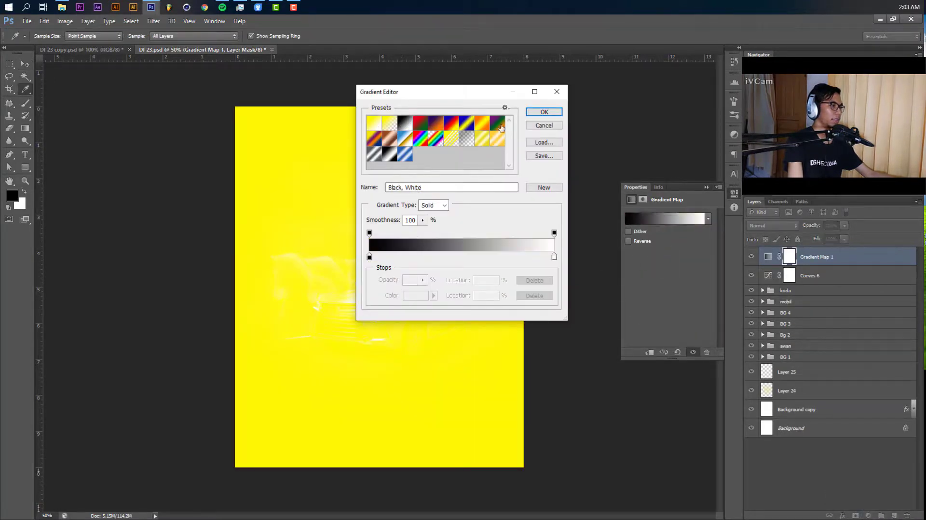
pyautogui.click(544, 112)
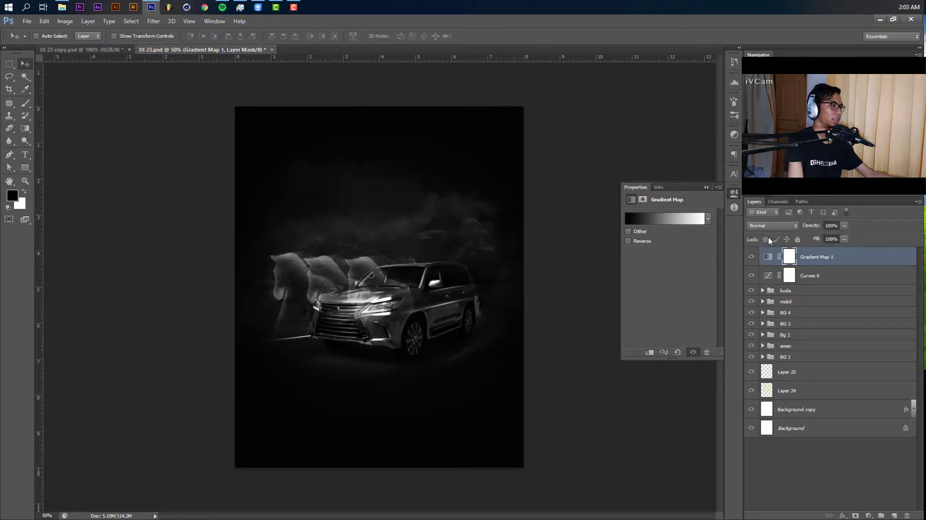
# Try Linear Light, Soft Light and Lighter Color on the gradient map, and set its blend mode to Color Dodge.
pyautogui.click(776, 228)
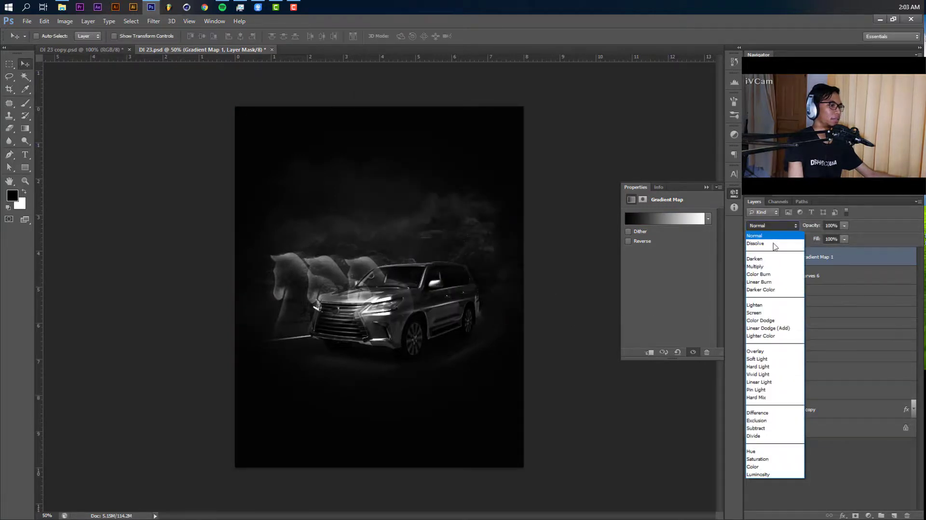
pyautogui.click(770, 355)
pyautogui.hotkey('shift', '+')
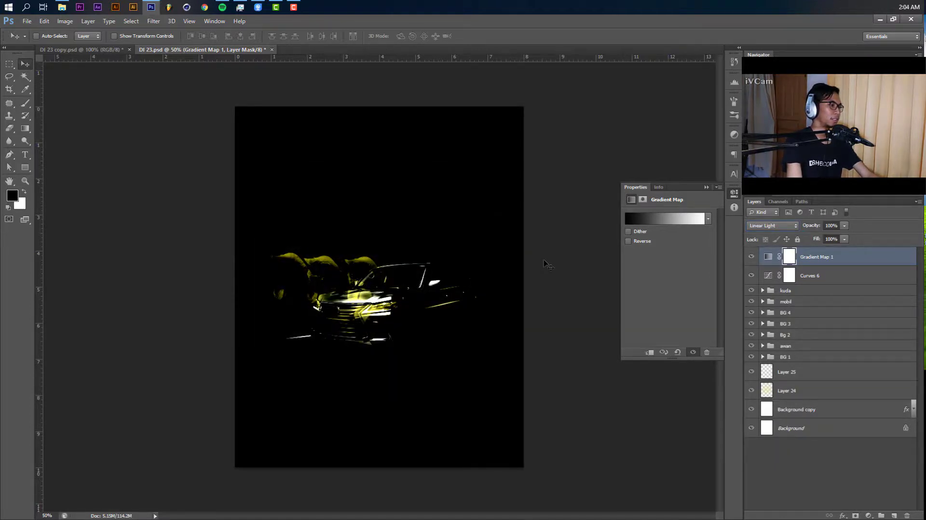
pyautogui.hotkey('shift', '-')
pyautogui.hotkey('shift', '-')
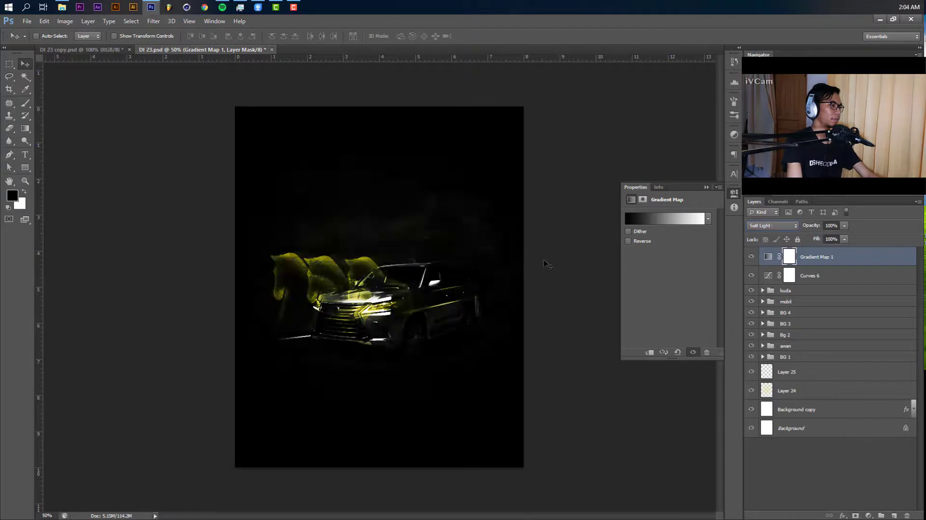
pyautogui.hotkey('shift', '-')
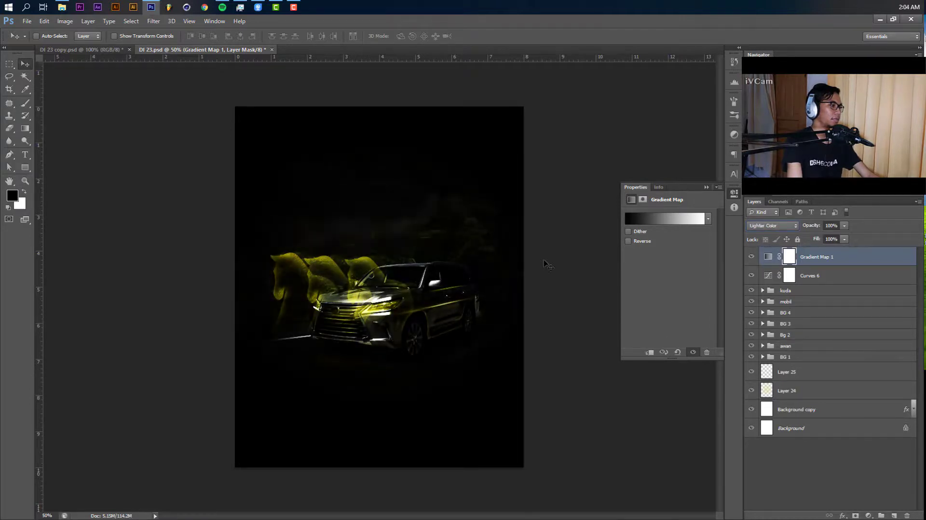
pyautogui.hotkey('shift', '-')
pyautogui.hotkey('shift', '-')
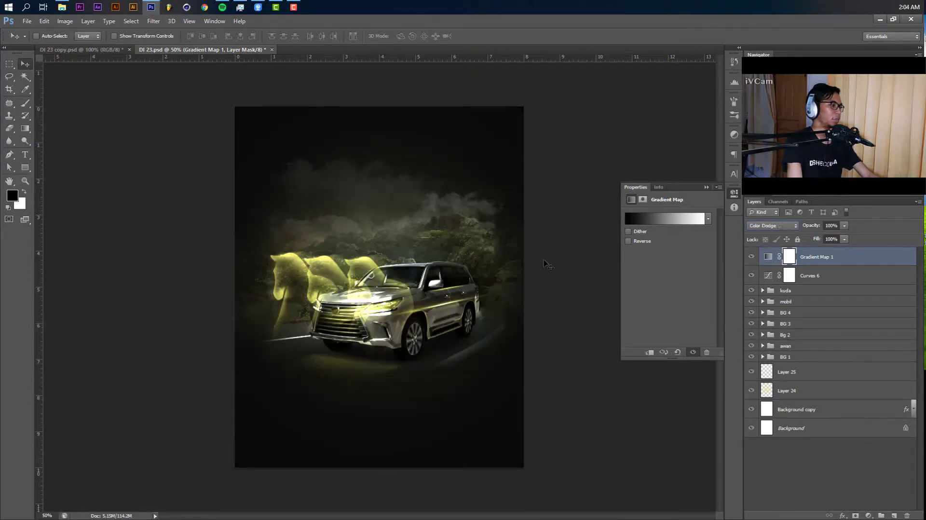
pyautogui.hotkey('shift', '+')
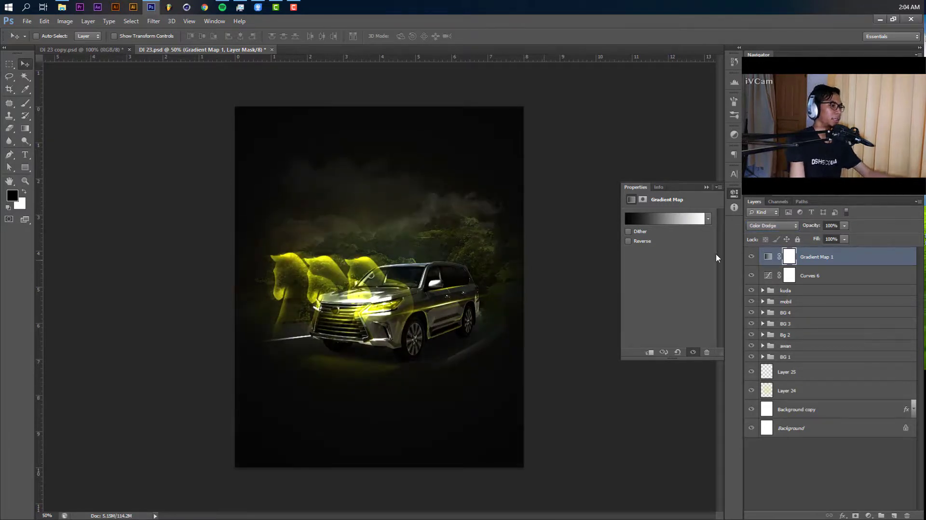
# Compare the image with and without the gradient map and reduce its opacity to 29%.
pyautogui.click(751, 257)
pyautogui.click(752, 257)
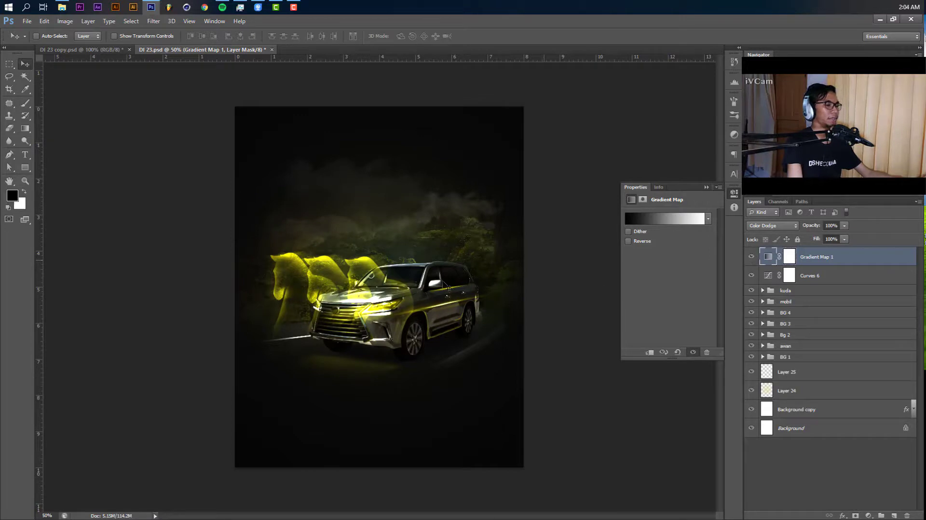
pyautogui.click(769, 260)
pyautogui.click(844, 226)
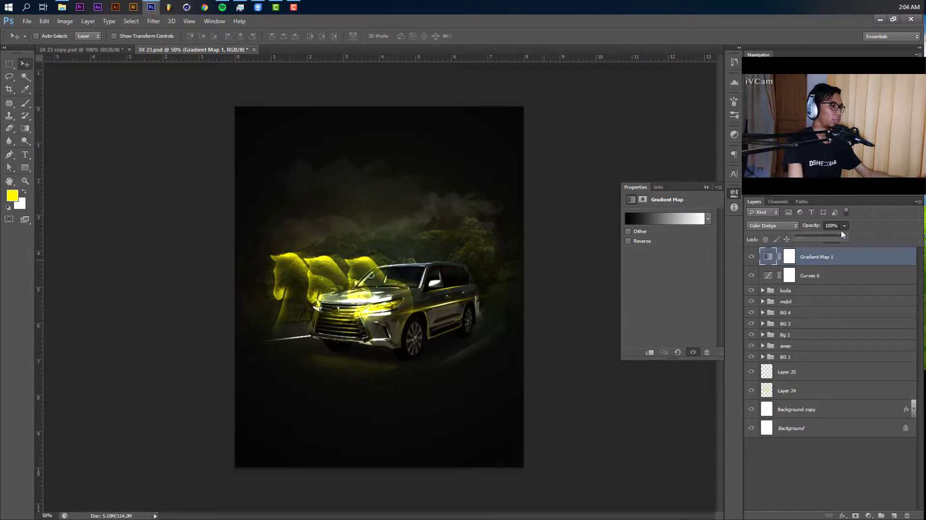
pyautogui.moveTo(844, 237); pyautogui.dragTo(809, 240)
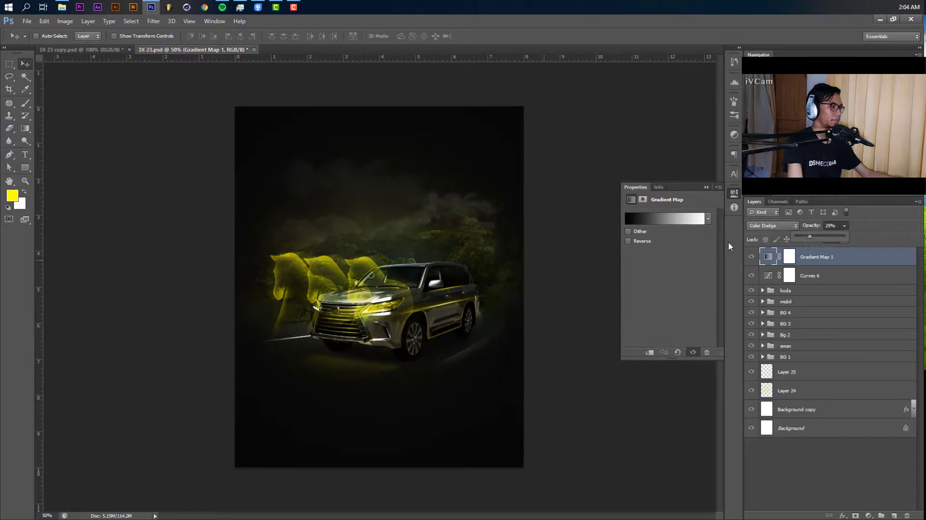
pyautogui.click(513, 244)
# Add a Color Balance adjustment above the gradient map, setting the midtones' Yellow–Blue value to -28 and fine-tuning the other midtone balances.
pyautogui.click(868, 515)
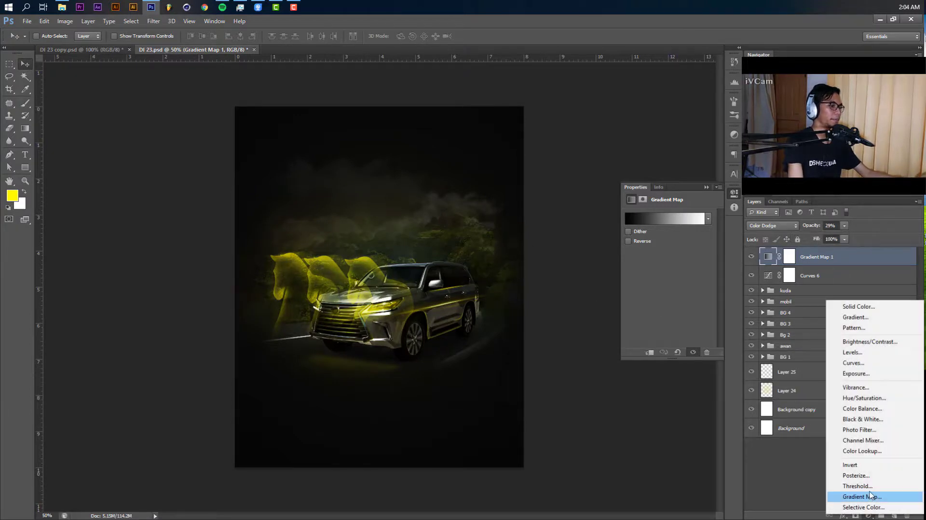
pyautogui.click(863, 409)
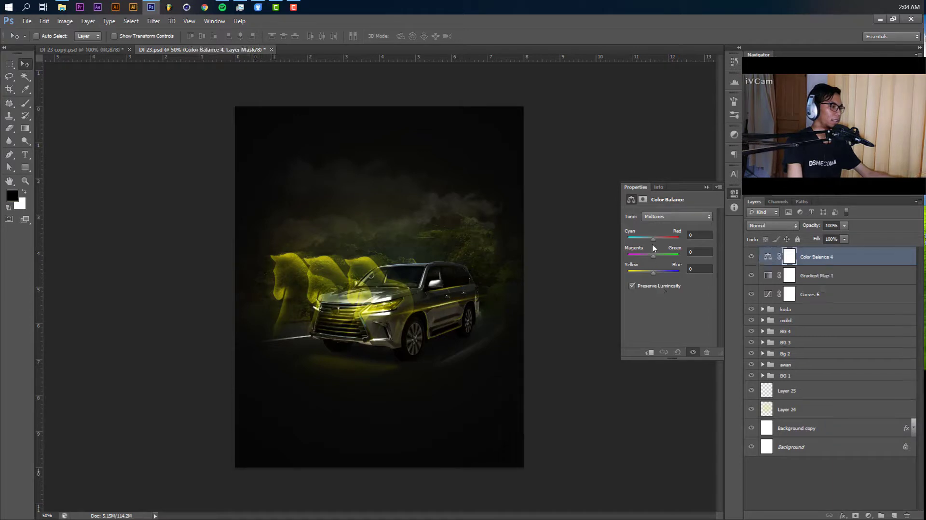
pyautogui.moveTo(653, 271); pyautogui.dragTo(646, 273)
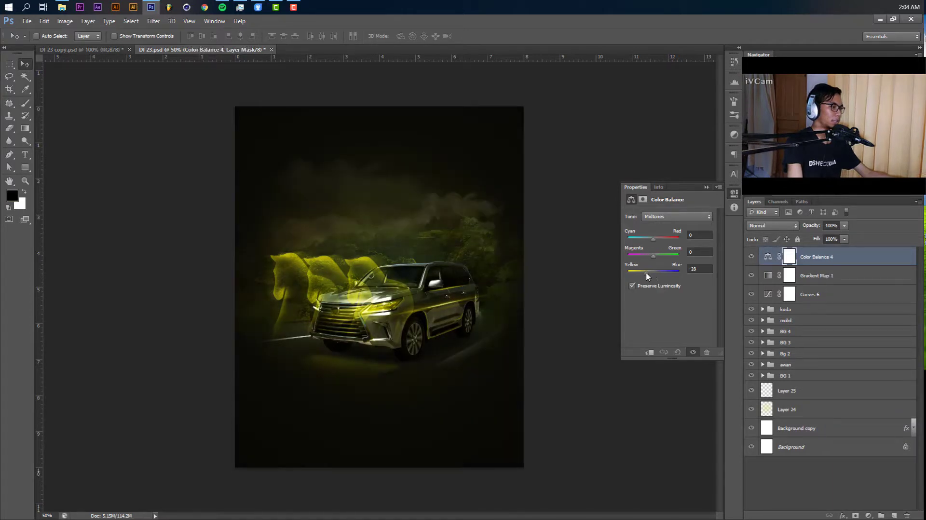
pyautogui.click(656, 238)
pyautogui.moveTo(650, 260); pyautogui.dragTo(652, 260)
# Set the Color Balance adjustment's Yellow–Blue value to +7 for the shadows and -4 for the highlights.
pyautogui.click(664, 218)
pyautogui.click(665, 227)
pyautogui.moveTo(652, 273); pyautogui.dragTo(655, 271)
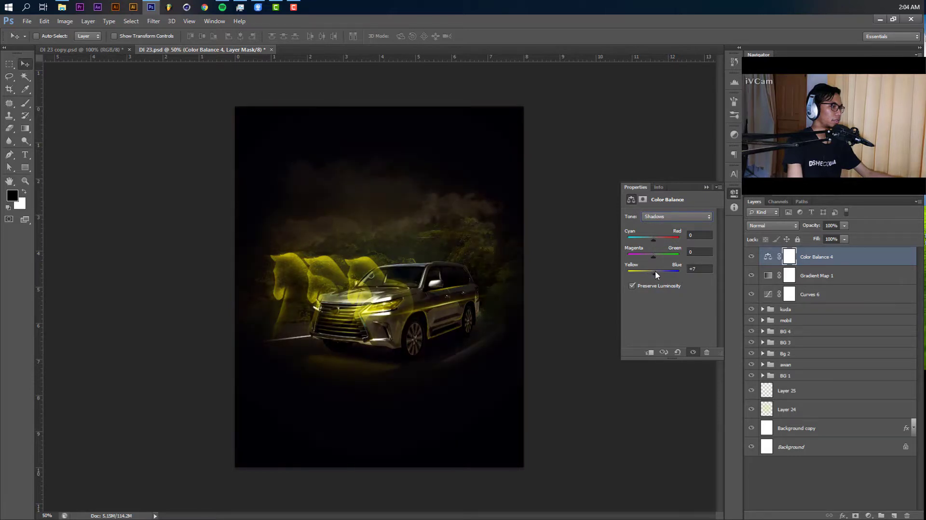
pyautogui.click(664, 217)
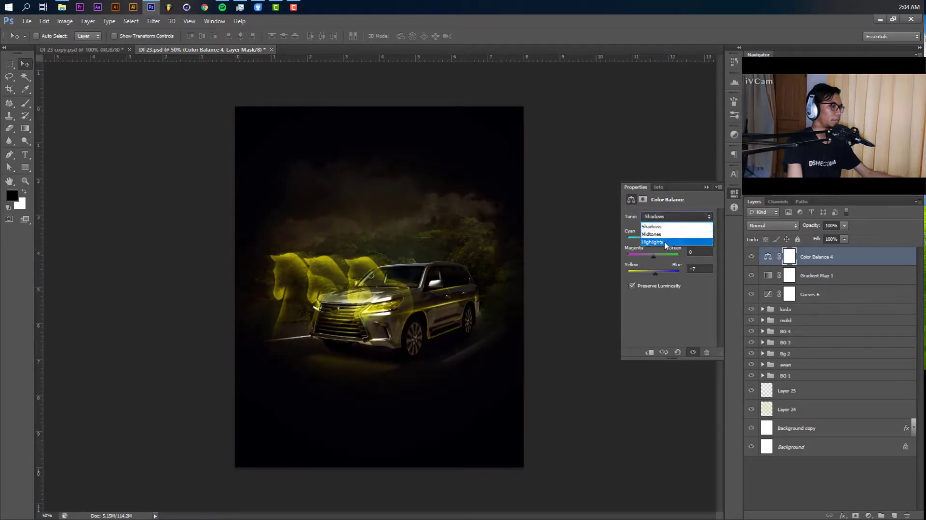
pyautogui.click(667, 245)
pyautogui.moveTo(652, 276); pyautogui.dragTo(651, 276)
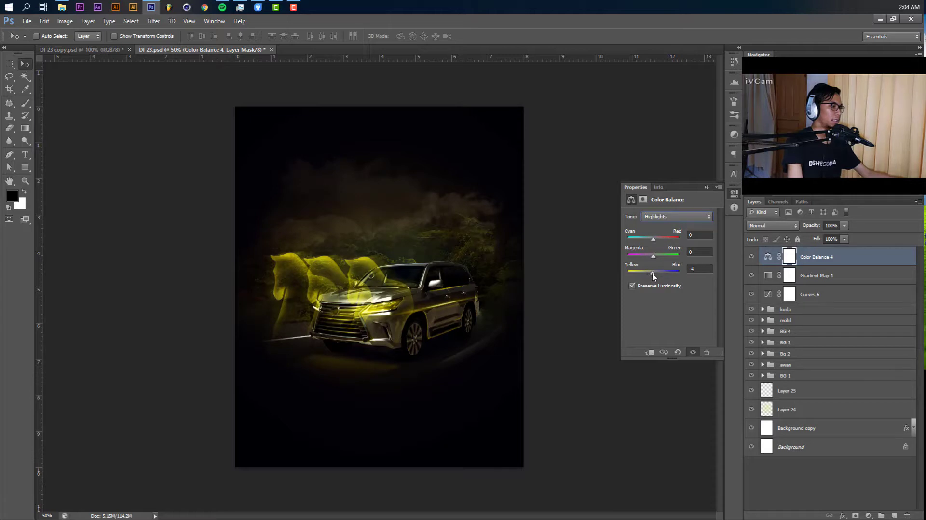
pyautogui.click(706, 188)
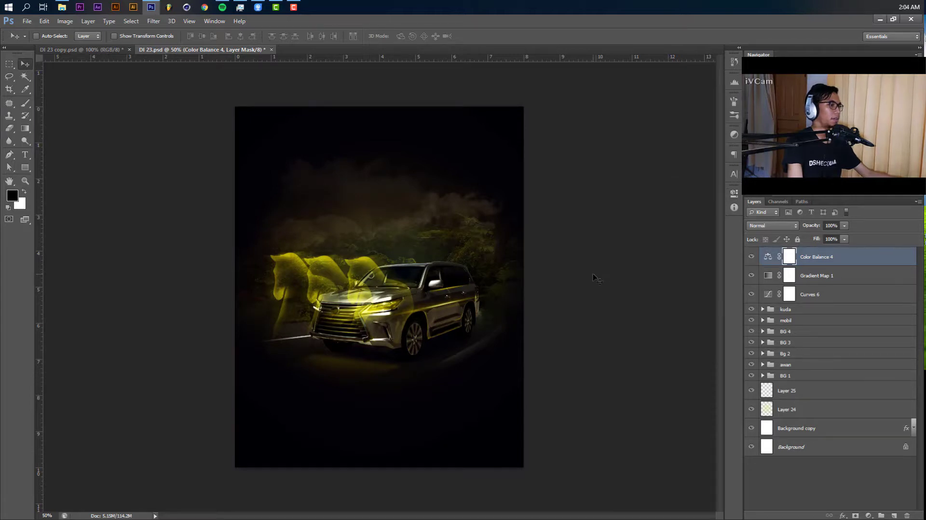
pyautogui.hotkey('ctrl', '0')
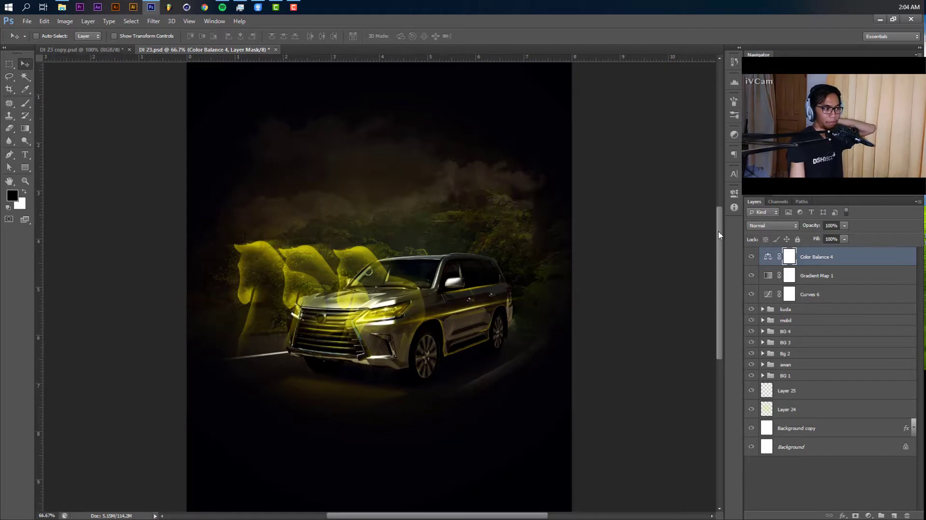
pyautogui.moveTo(718, 235); pyautogui.dragTo(719, 230)
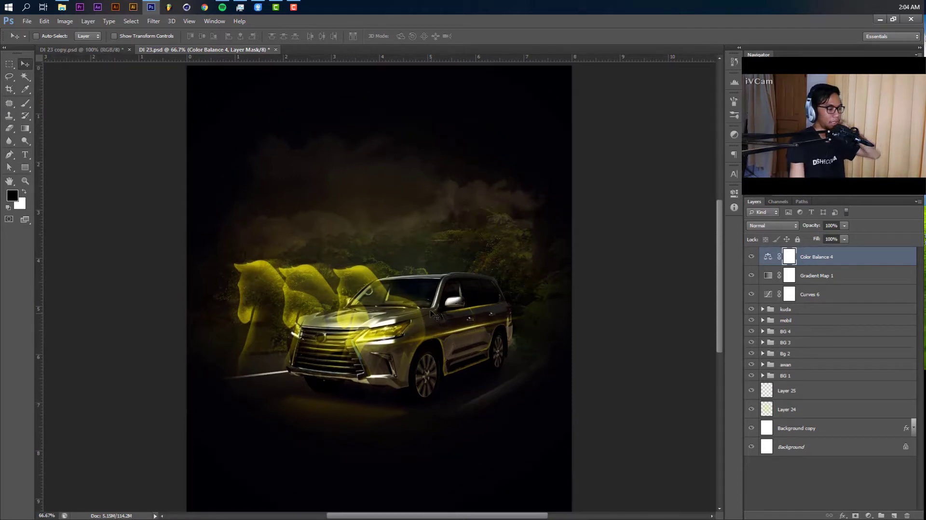
pyautogui.keyDown('ctrl'); pyautogui.click(511, 327); pyautogui.keyUp('ctrl')
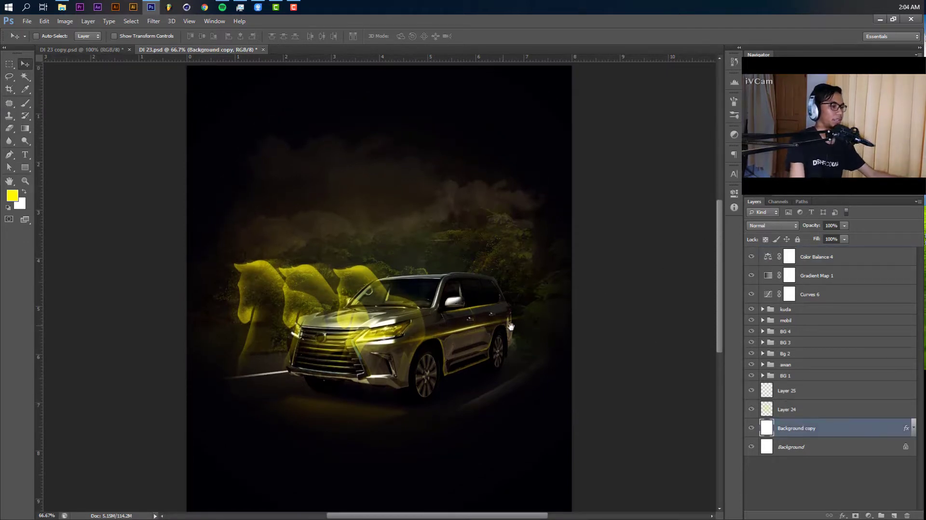
pyautogui.moveTo(511, 326); pyautogui.dragTo(547, 321)
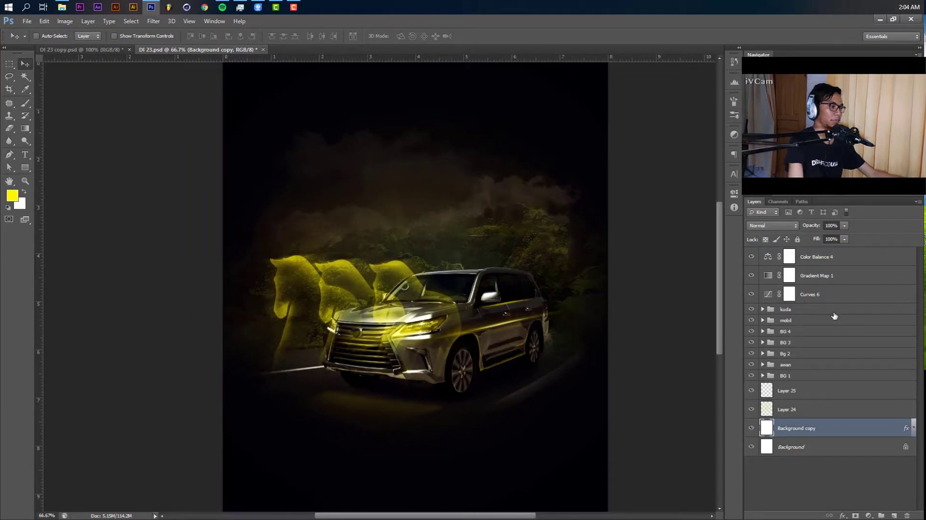
pyautogui.click(818, 320)
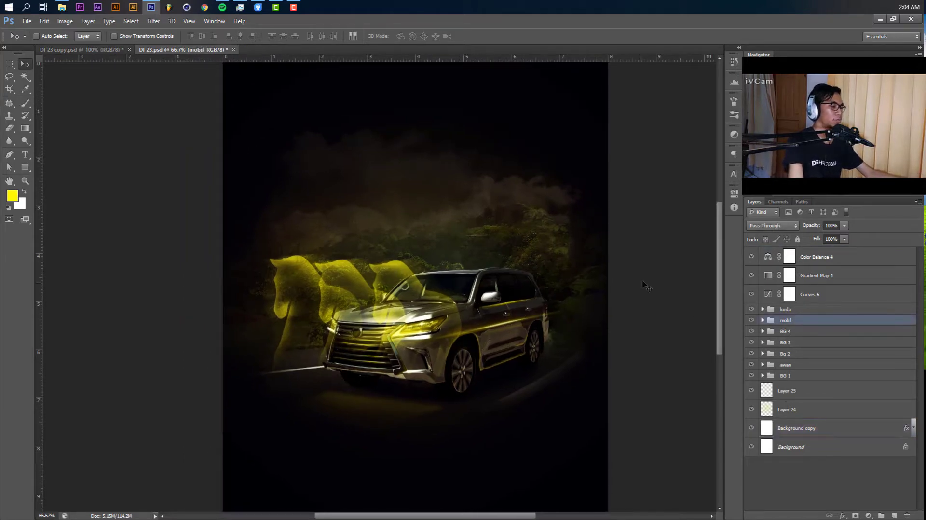
pyautogui.moveTo(722, 234); pyautogui.dragTo(720, 242)
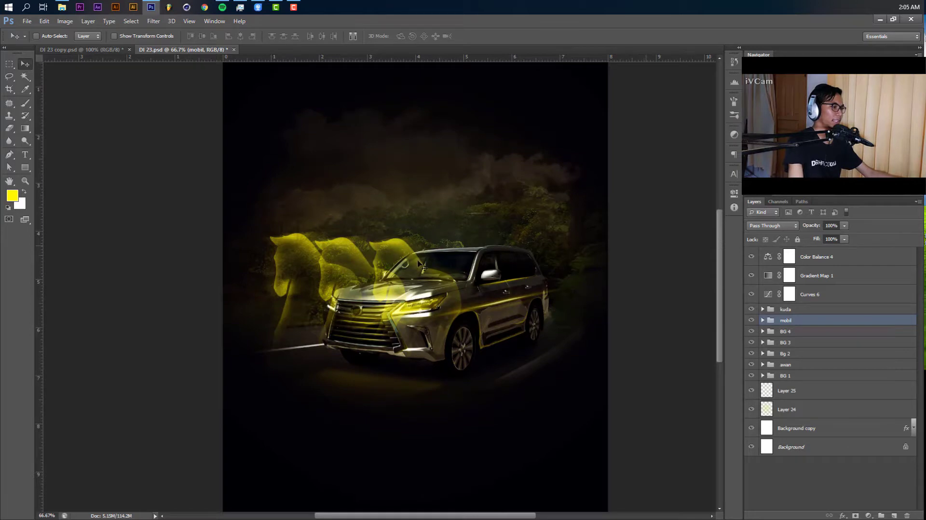
# Duplicate the horse group Group 5 inside the kuda group and merge the copy into a single layer.
pyautogui.hotkey('ctrl', '+')
pyautogui.keyDown('ctrl'); pyautogui.click(317, 224); pyautogui.keyUp('ctrl')
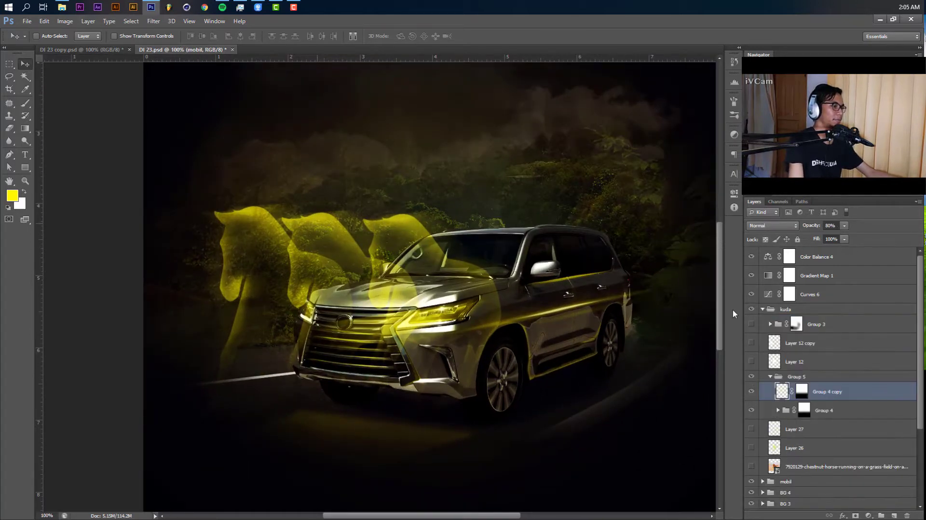
pyautogui.click(771, 377)
pyautogui.hotkey('ctrl', 'j')
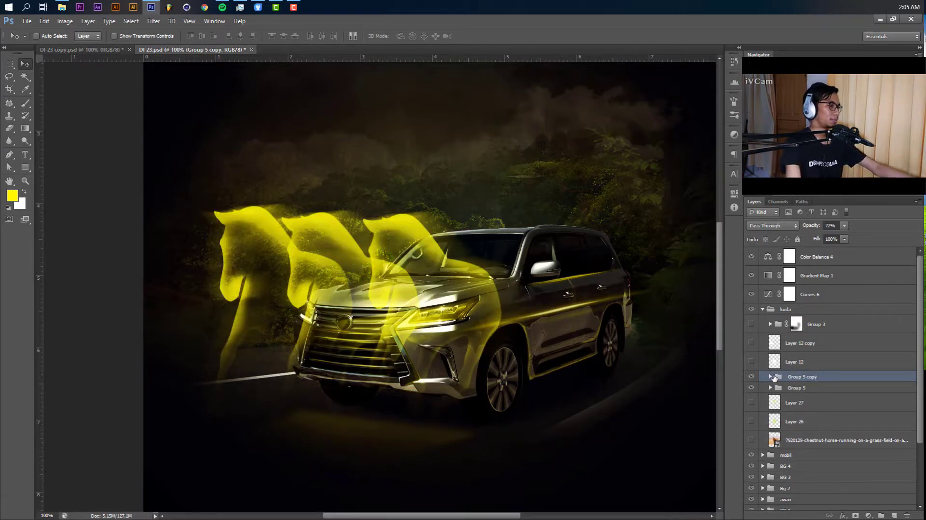
pyautogui.hotkey('ctrl', 'e')
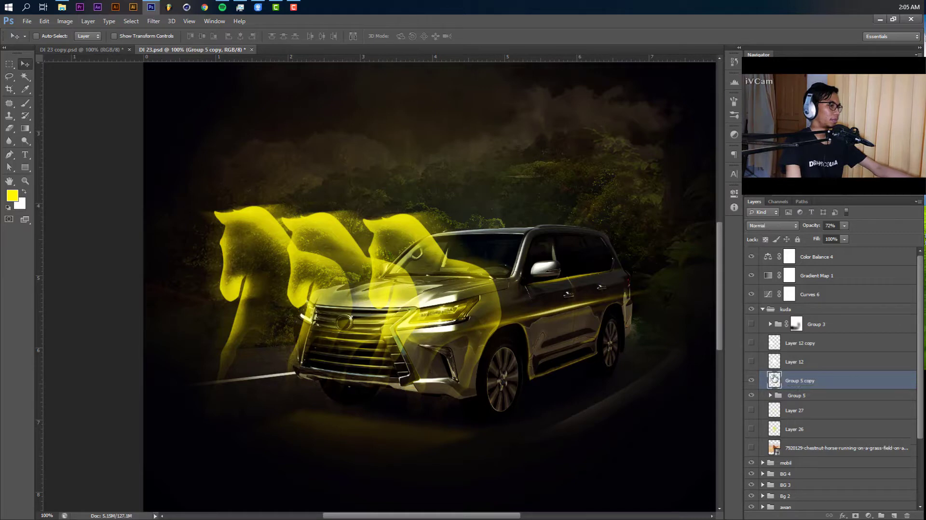
# Apply a Motion Blur to the Group 5 copy layer with angle 0° and a distance of 223 pixels.
pyautogui.click(153, 21)
pyautogui.moveTo(182, 118)
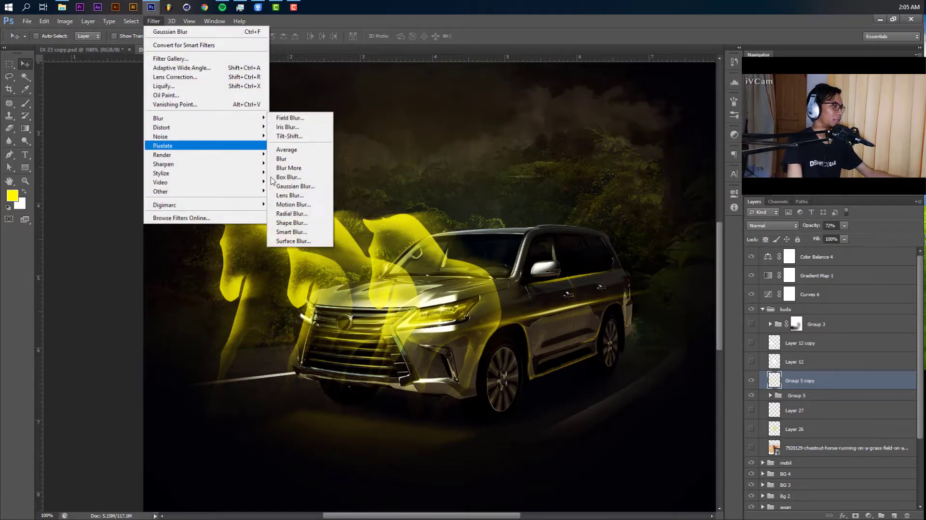
pyautogui.click(293, 205)
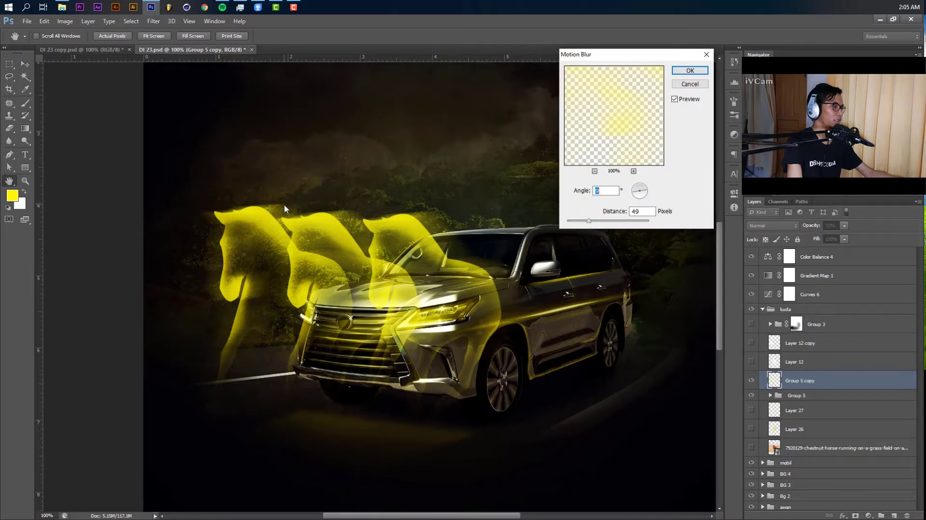
pyautogui.write('9')
pyautogui.click(574, 221)
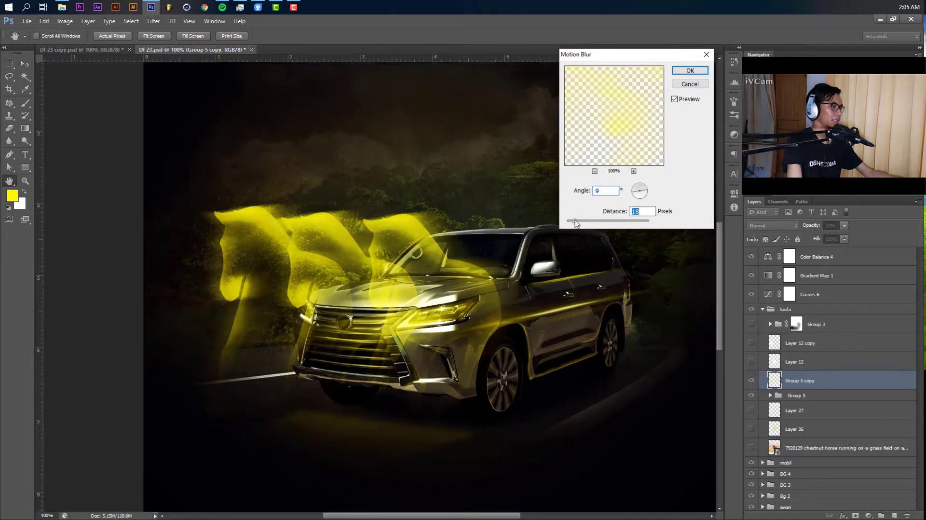
pyautogui.moveTo(575, 221); pyautogui.dragTo(614, 222)
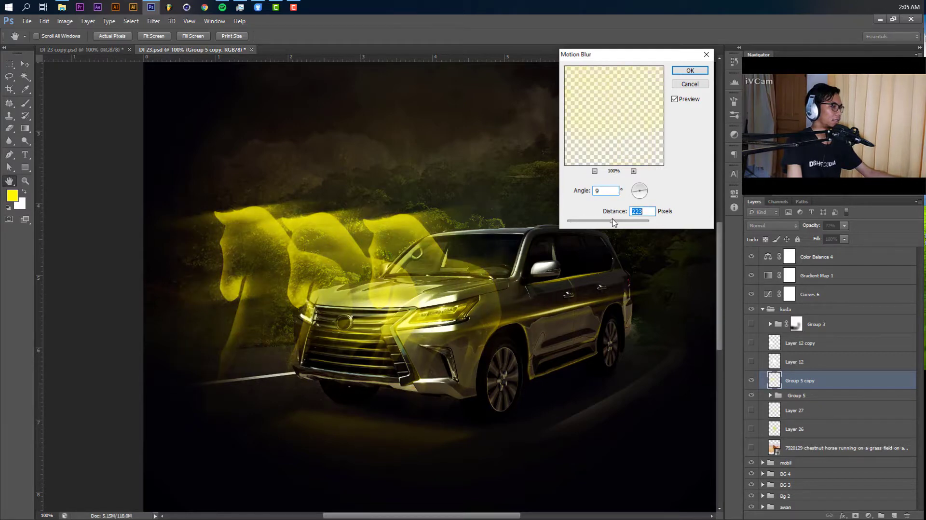
pyautogui.click(647, 192)
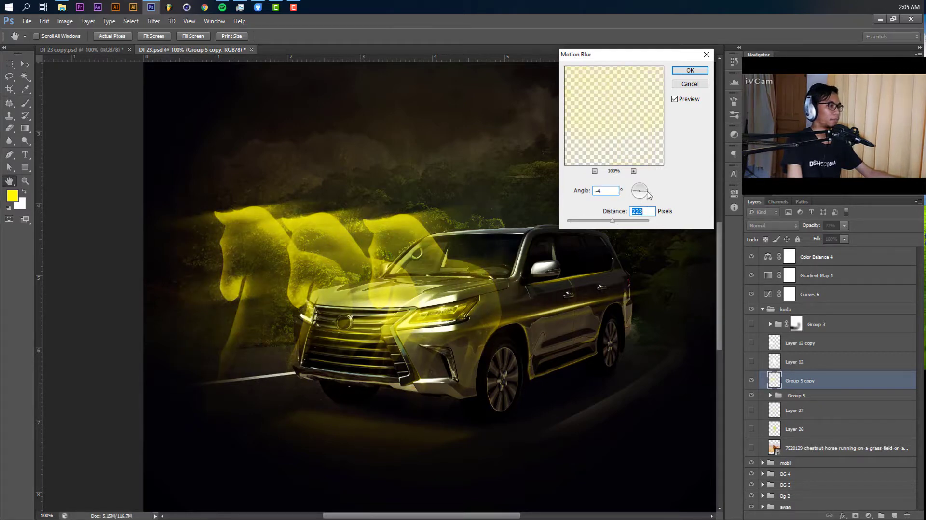
pyautogui.hotkey('shift', 'Tab')
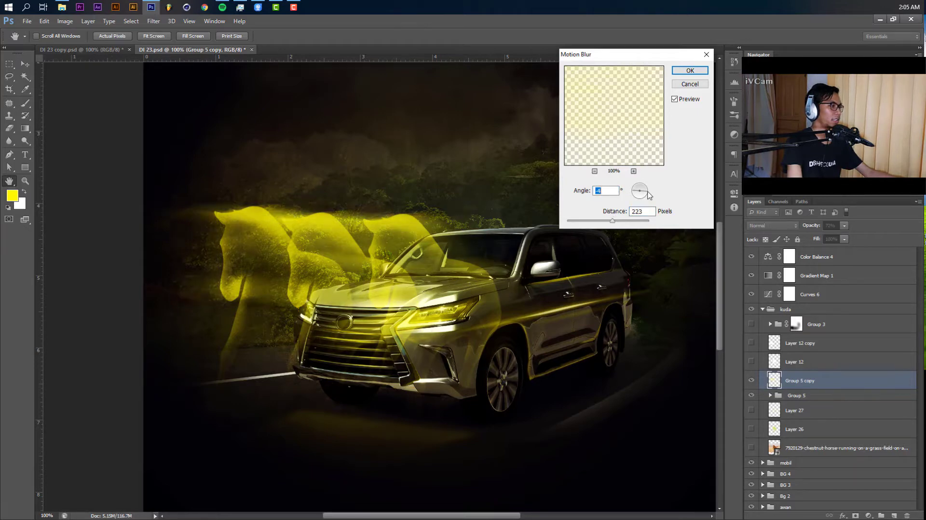
pyautogui.write('0')
pyautogui.click(690, 70)
pyautogui.press('v')
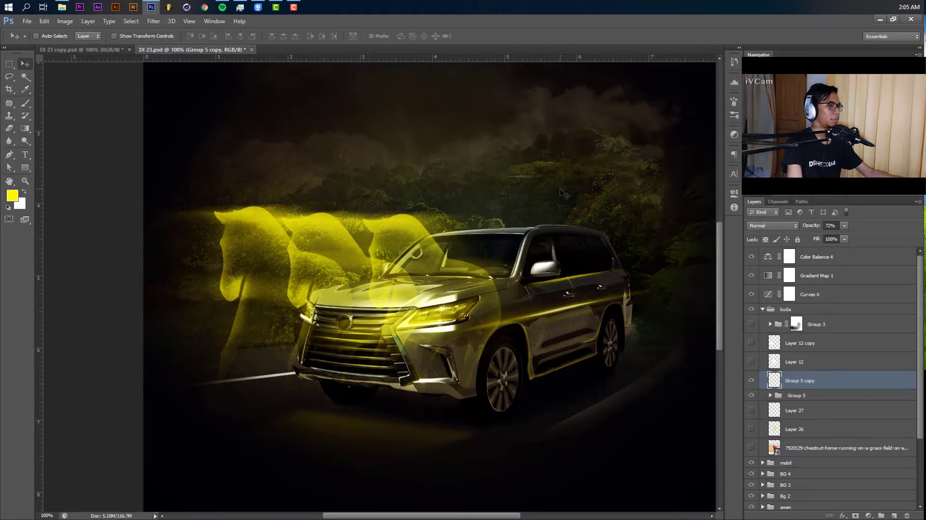
# Reduce the blurred Group 5 copy layer's opacity to 60%.
pyautogui.hotkey('ctrl', '-')
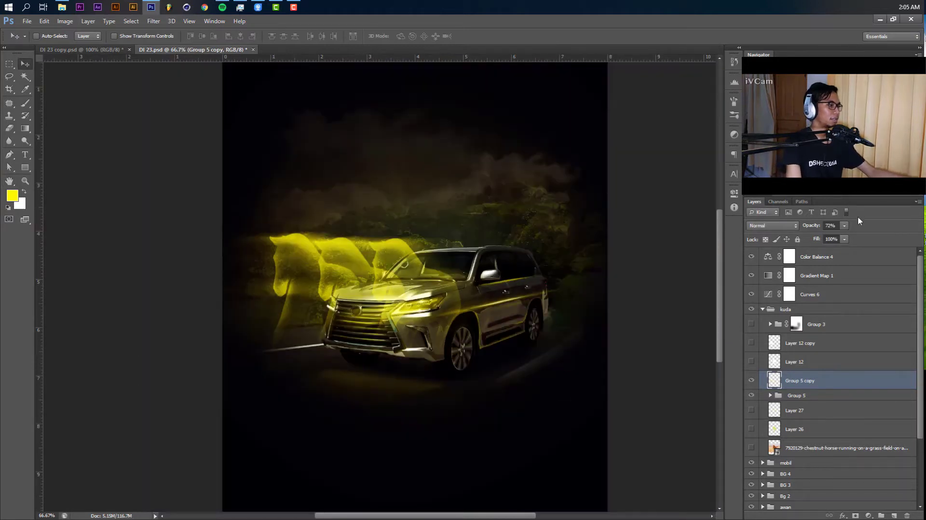
pyautogui.click(844, 225)
pyautogui.moveTo(843, 237); pyautogui.dragTo(839, 240)
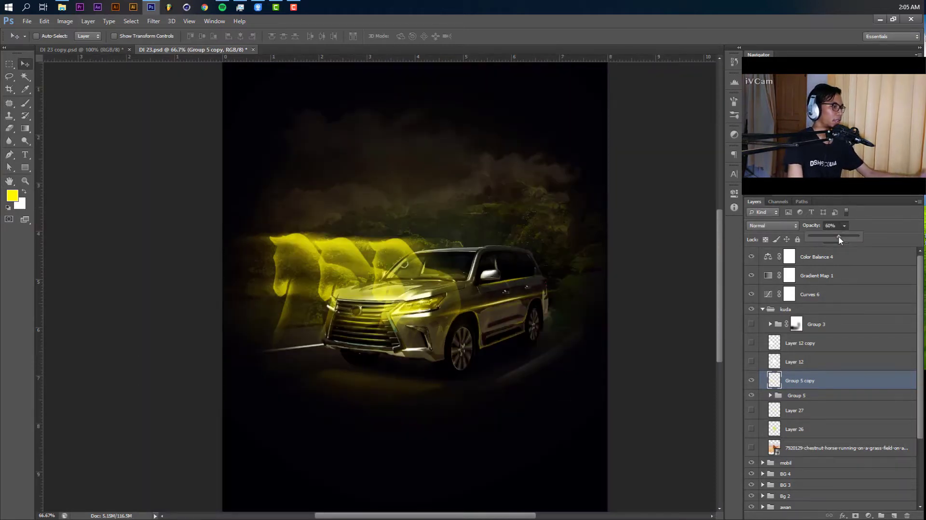
pyautogui.click(597, 251)
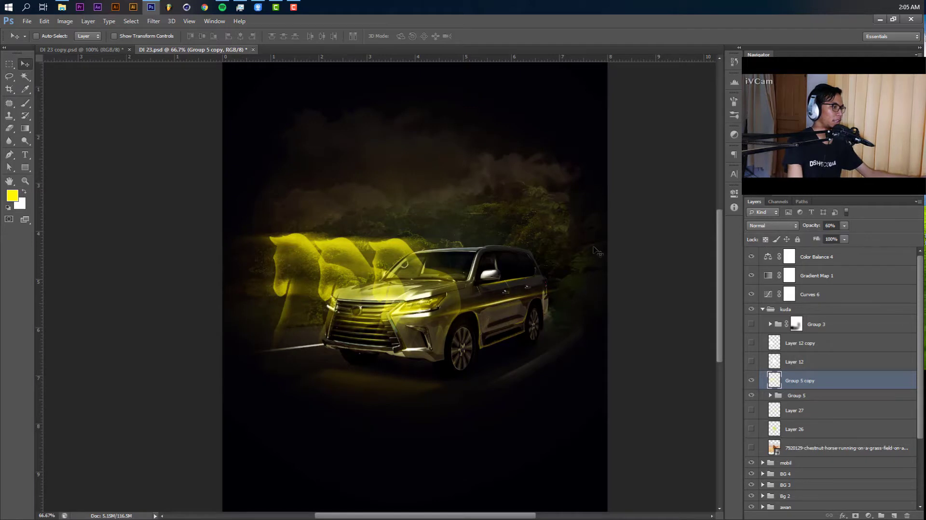
# Delete the layer masks from Group 4 and Group 4 copy inside Group 5.
pyautogui.click(769, 395)
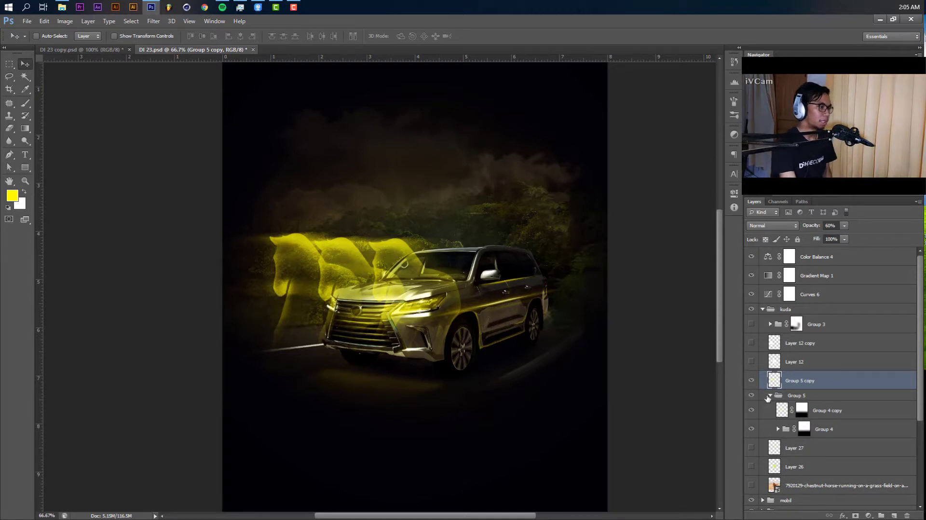
pyautogui.scroll(-2, 780, 381)
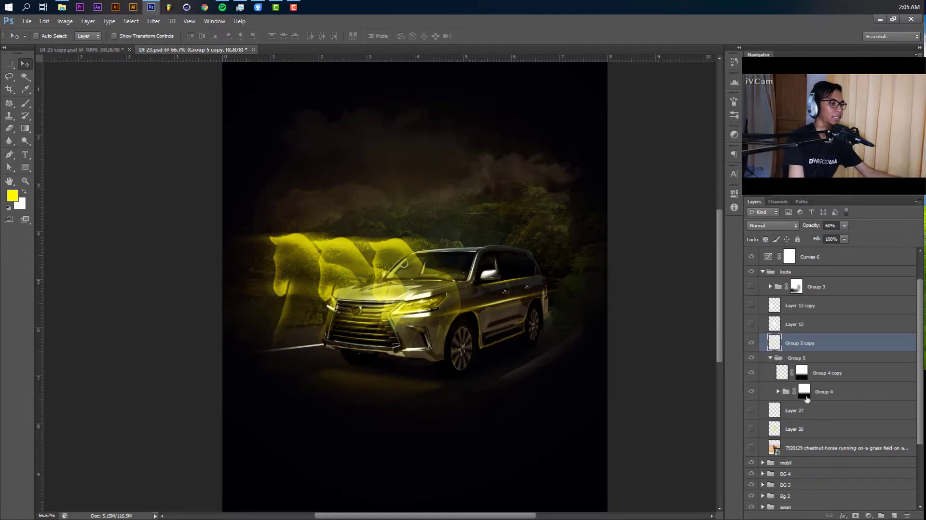
pyautogui.click(807, 397)
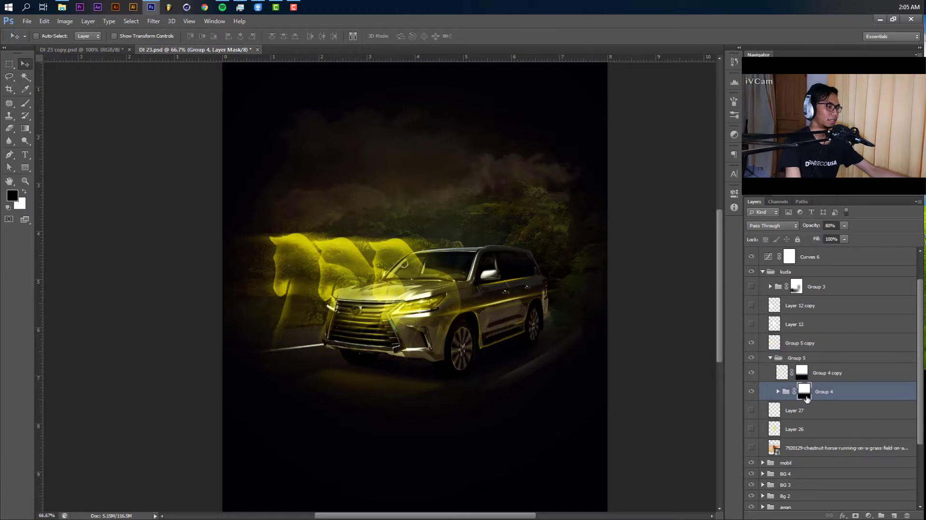
pyautogui.keyDown('shift'); pyautogui.click(807, 397); pyautogui.keyUp('shift')
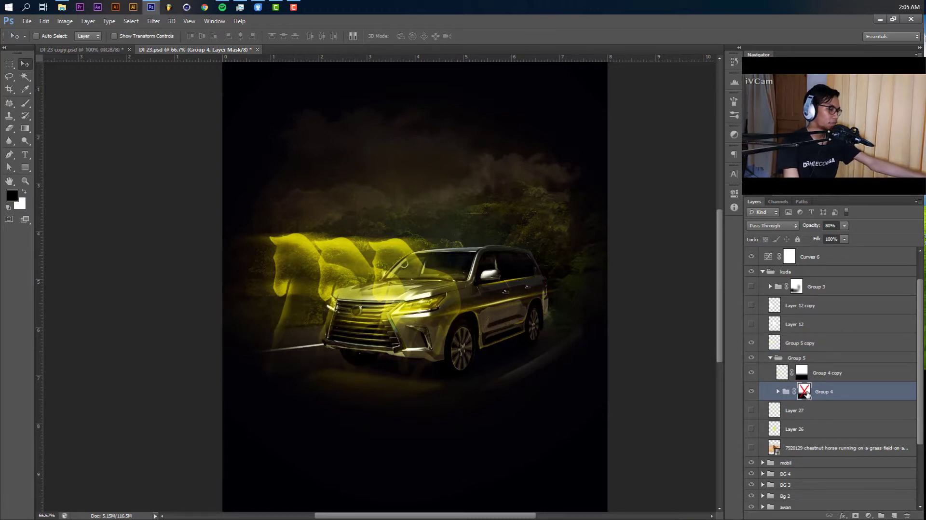
pyautogui.rightClick(804, 391)
pyautogui.click(775, 410)
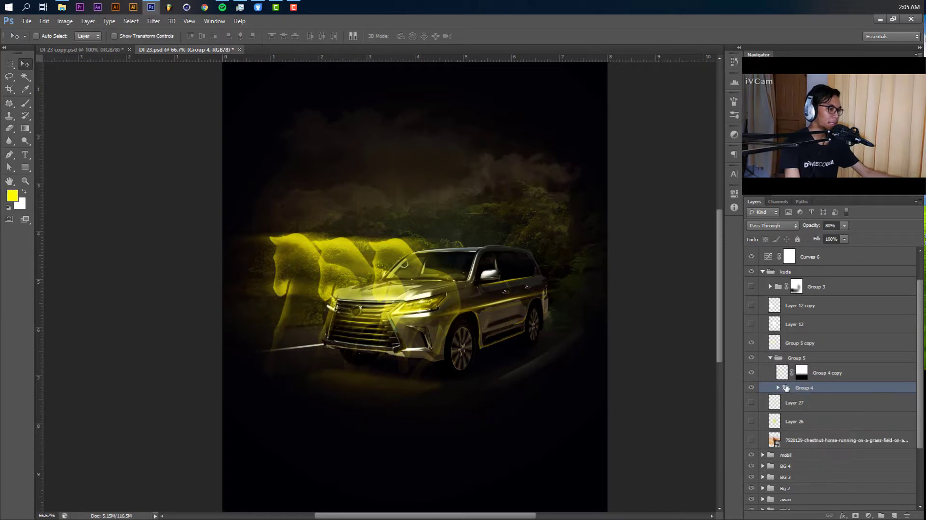
pyautogui.click(802, 376)
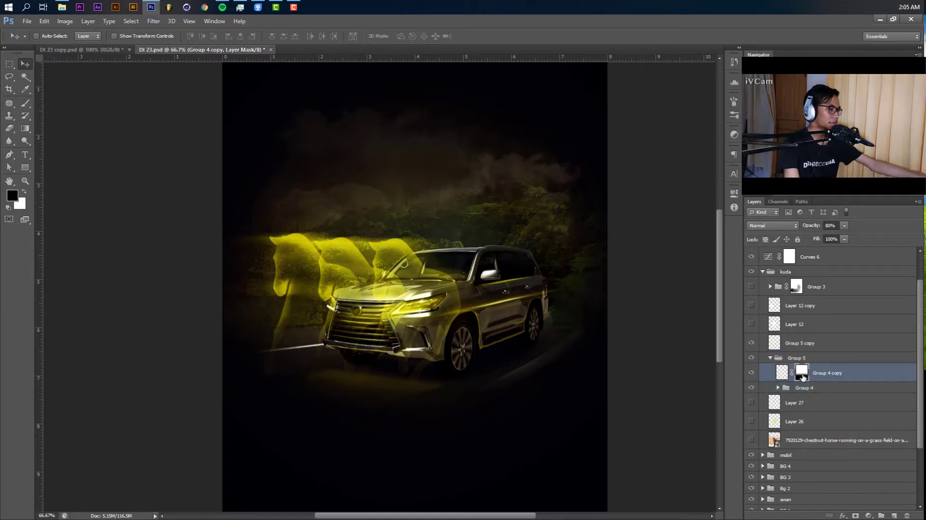
pyautogui.keyDown('shift'); pyautogui.click(802, 375); pyautogui.keyUp('shift')
pyautogui.rightClick(802, 377)
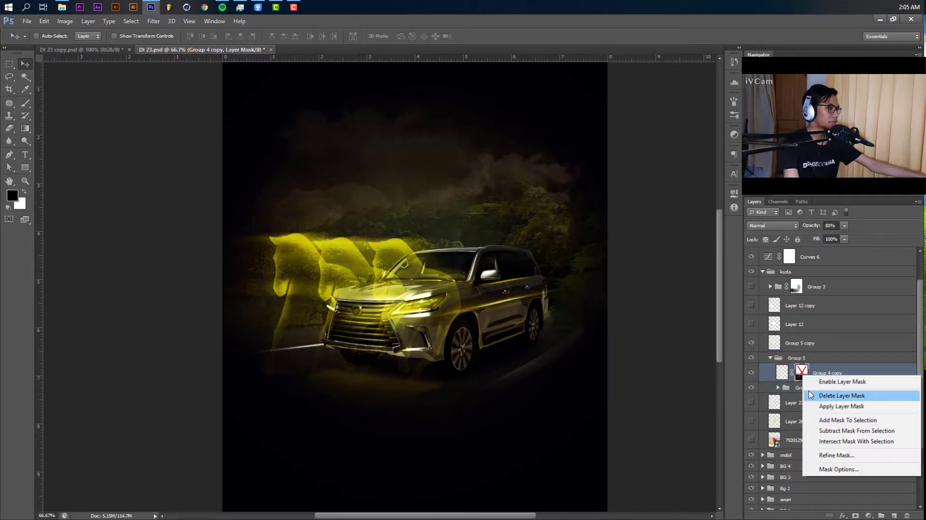
pyautogui.click(809, 391)
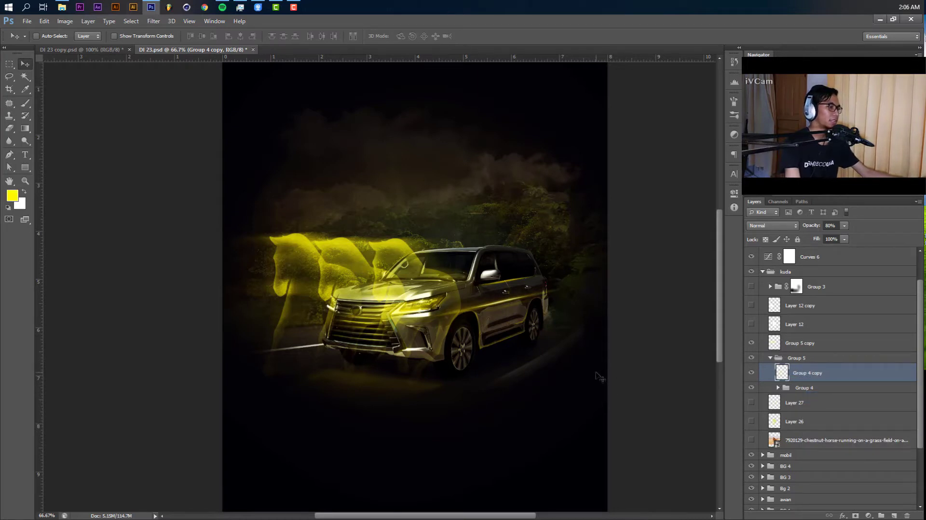
# Collapse the kuda group and duplicate the yellow glow Layer 24 twice.
pyautogui.hotkey('ctrl', '-')
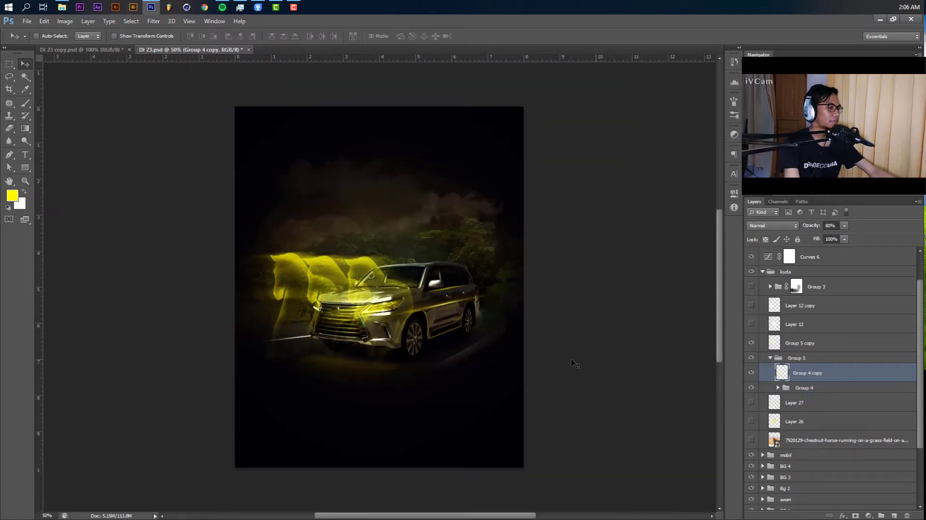
pyautogui.click(763, 271)
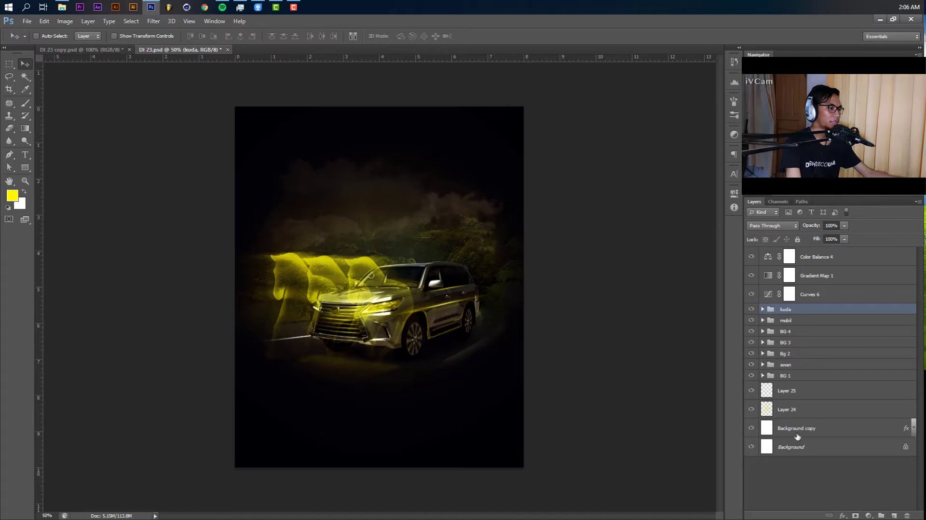
pyautogui.click(807, 412)
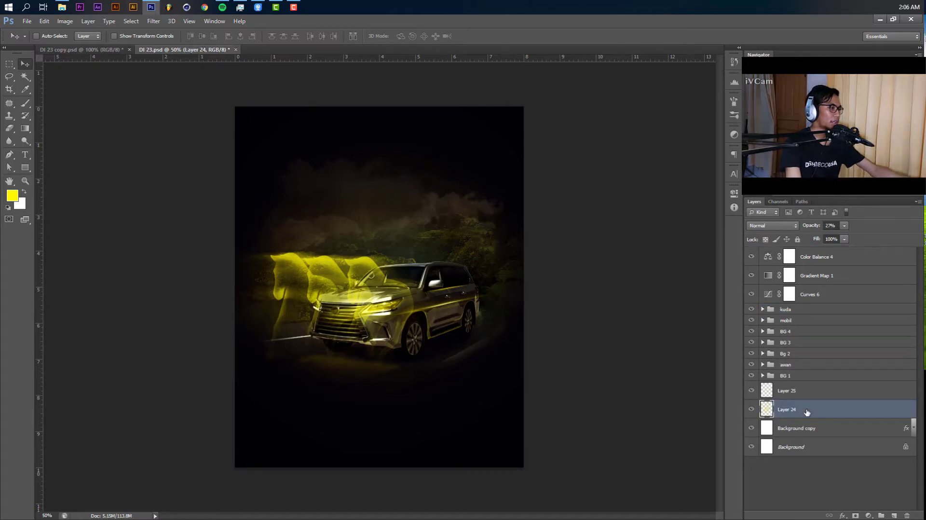
pyautogui.hotkey('ctrl', 'j')
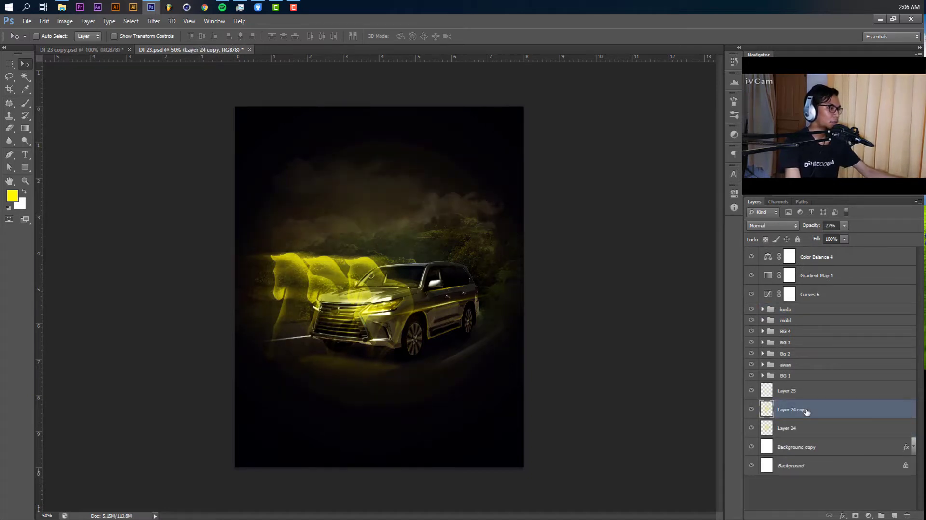
pyautogui.hotkey('ctrl', 'j')
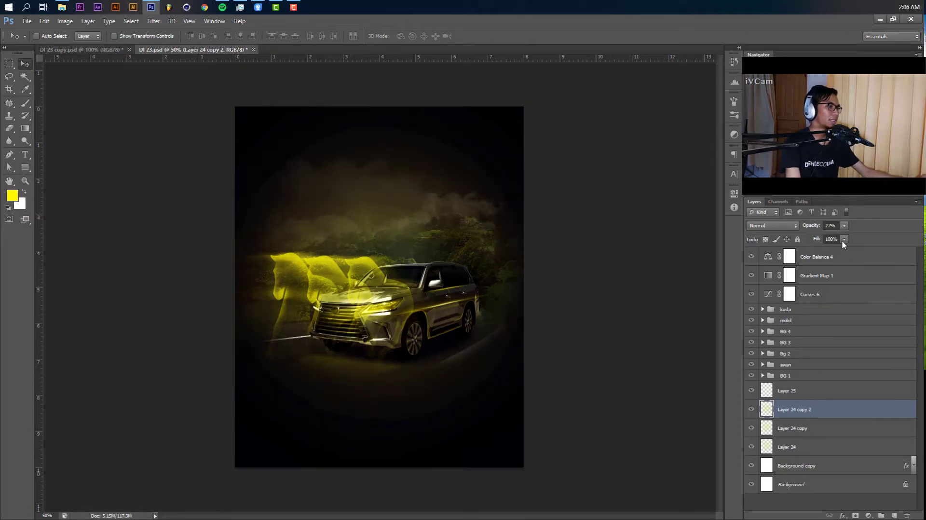
pyautogui.hotkey('ctrl', '+')
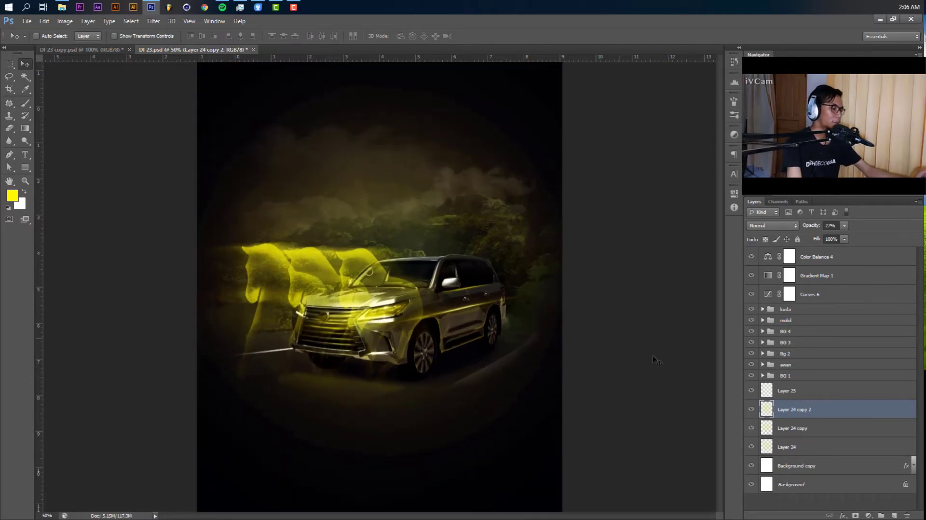
# Scale all groups from kuda down to BG 1 together to about 106%.
pyautogui.click(784, 378)
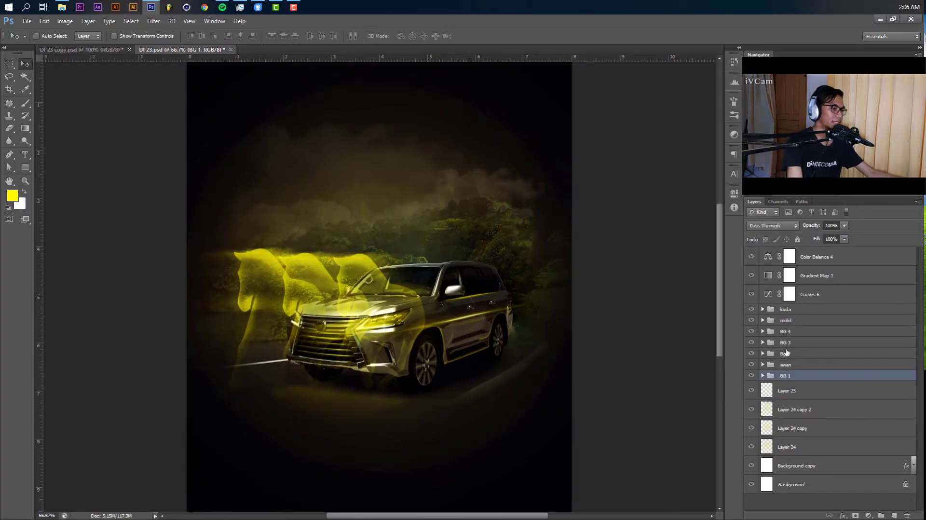
pyautogui.keyDown('shift'); pyautogui.click(794, 310); pyautogui.keyUp('shift')
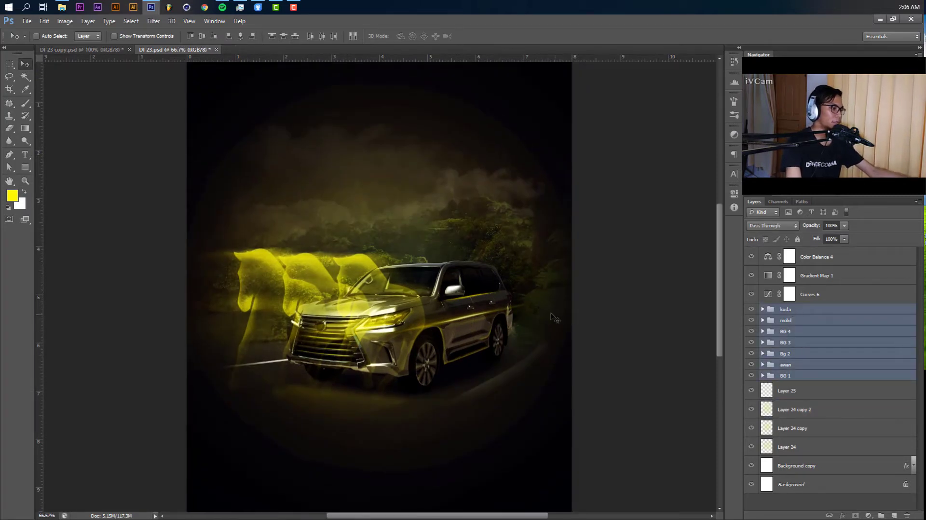
pyautogui.hotkey('ctrl', 't')
pyautogui.hotkey('ctrl', '-')
pyautogui.hotkey('ctrl', '-')
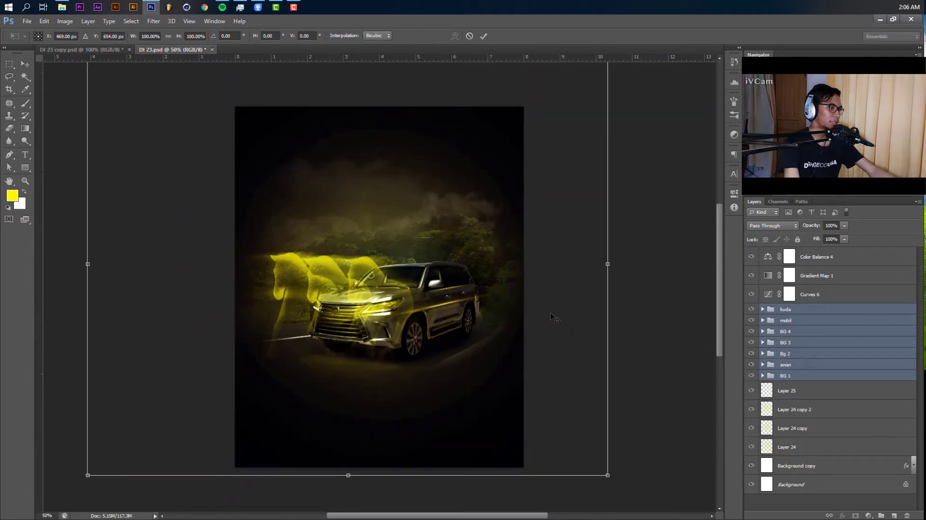
pyautogui.moveTo(533, 129); pyautogui.dragTo(540, 115)
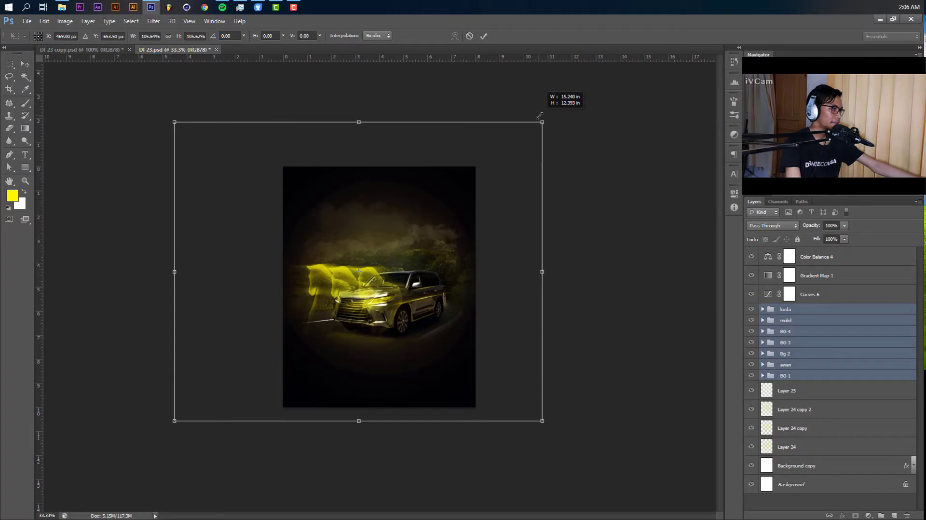
pyautogui.moveTo(539, 116); pyautogui.dragTo(540, 114)
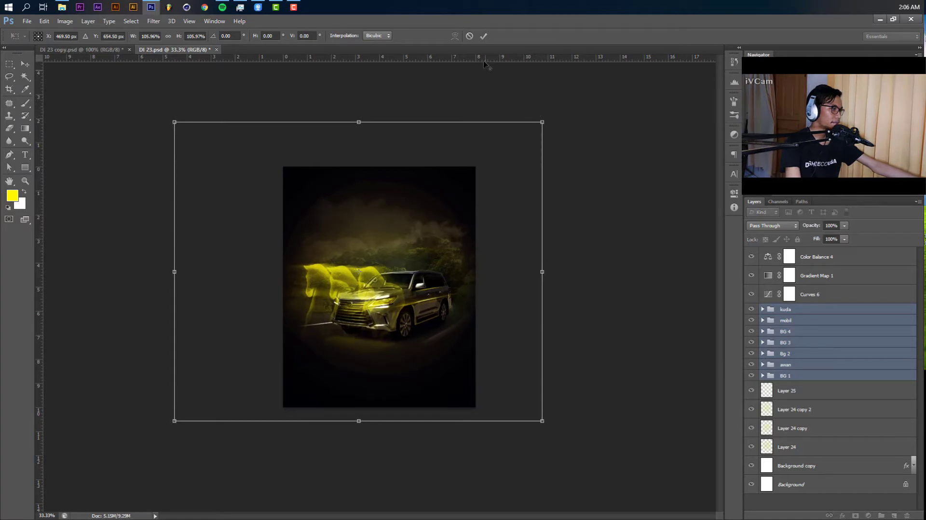
pyautogui.click(483, 37)
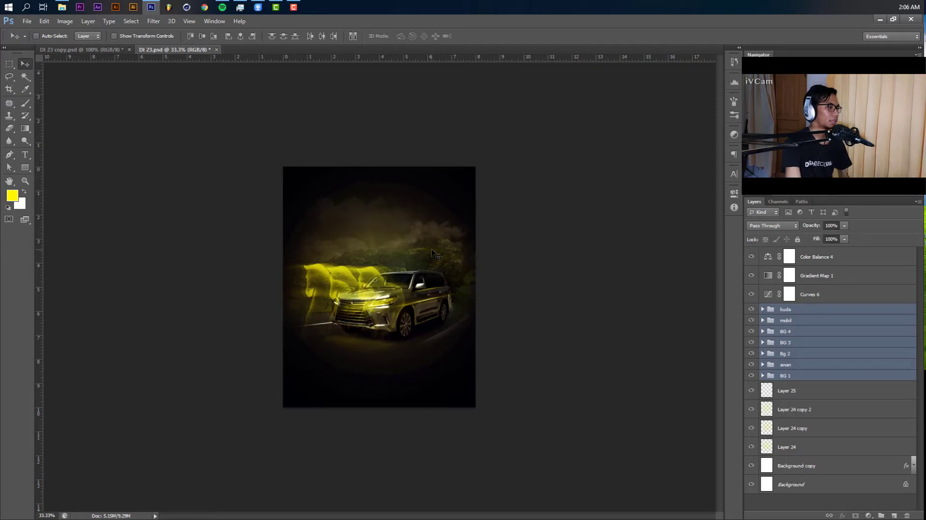
pyautogui.hotkey('ctrl', '+')
pyautogui.hotkey('ctrl', '+')
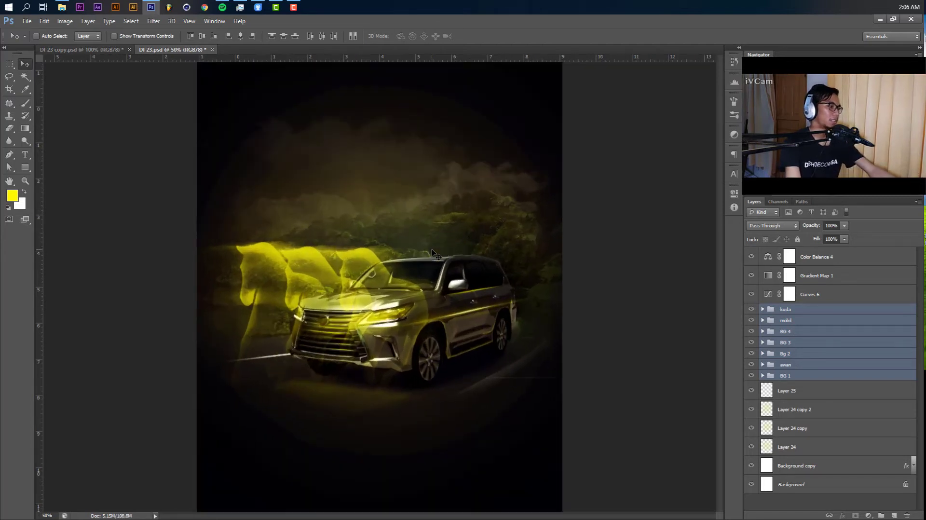
pyautogui.moveTo(720, 241)
pyautogui.mouseDown()
pyautogui.moveTo(722, 232)
pyautogui.moveTo(722, 249)
pyautogui.mouseUp()
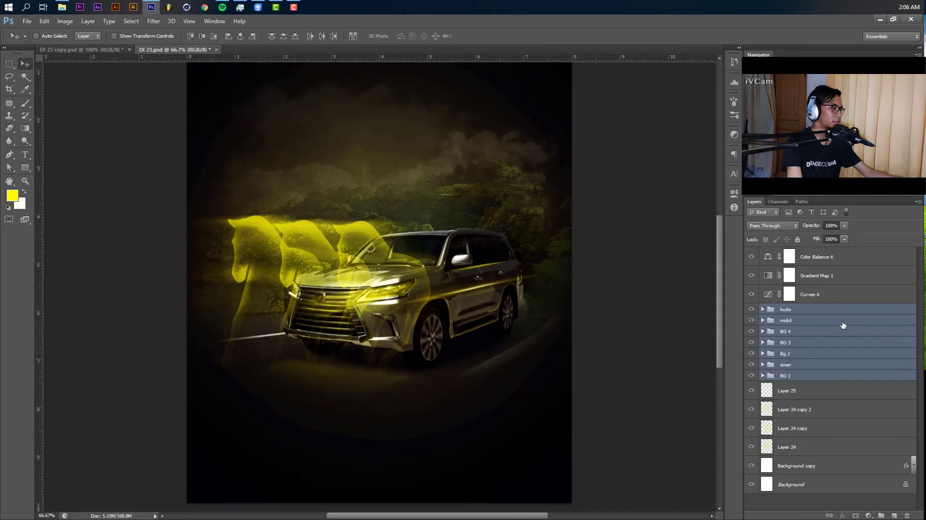
pyautogui.click(795, 310)
pyautogui.moveTo(721, 289); pyautogui.dragTo(718, 296)
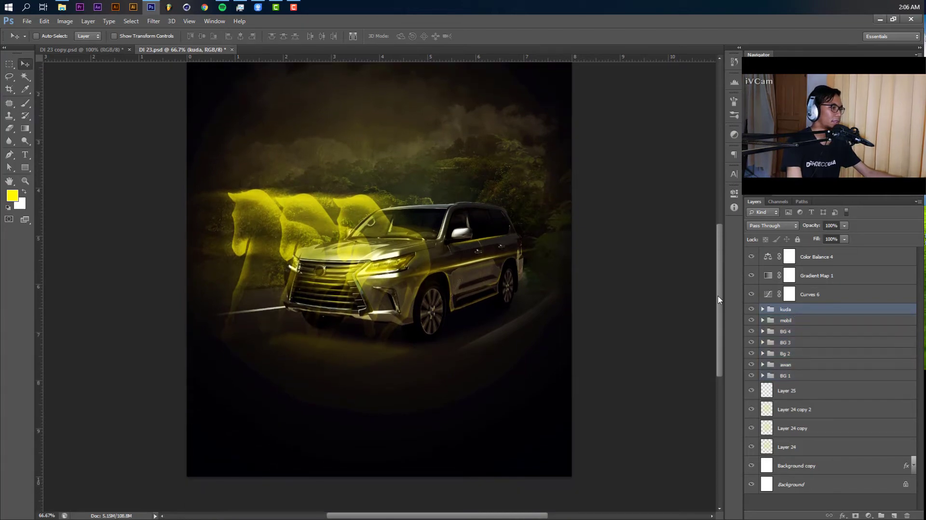
pyautogui.moveTo(469, 304); pyautogui.dragTo(507, 308)
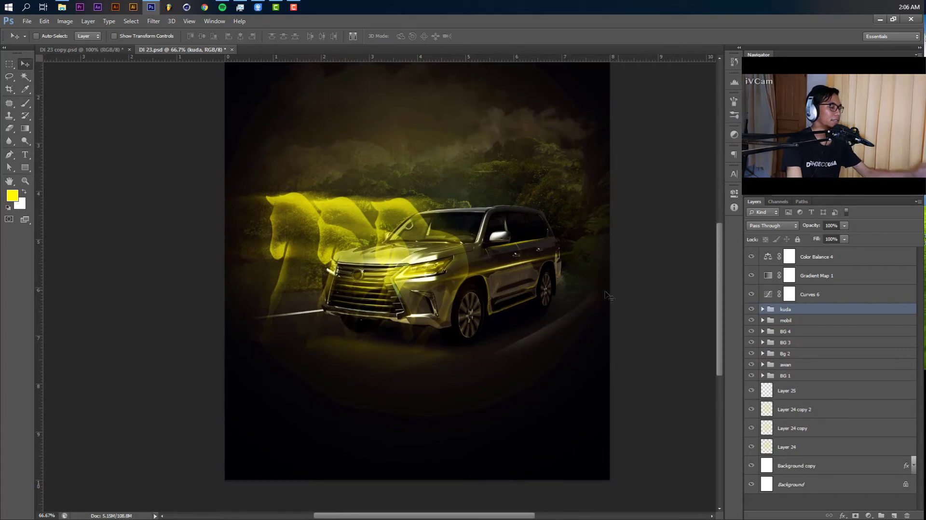
pyautogui.moveTo(719, 267); pyautogui.dragTo(722, 254)
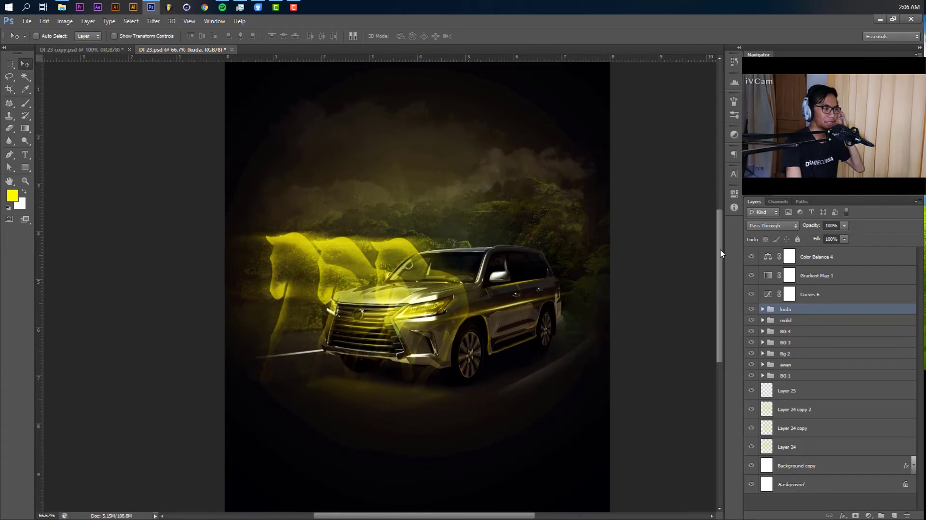
# Group Layer 25, Layer 24 and the two Layer 24 copies, and name the group Glow.
pyautogui.moveTo(721, 253); pyautogui.dragTo(722, 253)
pyautogui.click(798, 391)
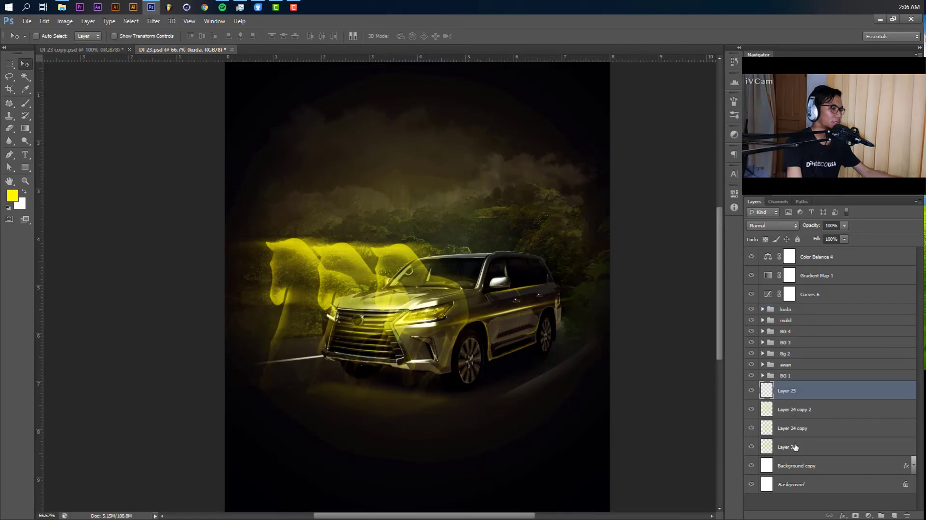
pyautogui.keyDown('shift'); pyautogui.click(790, 447); pyautogui.keyUp('shift')
pyautogui.hotkey('ctrl', 'g')
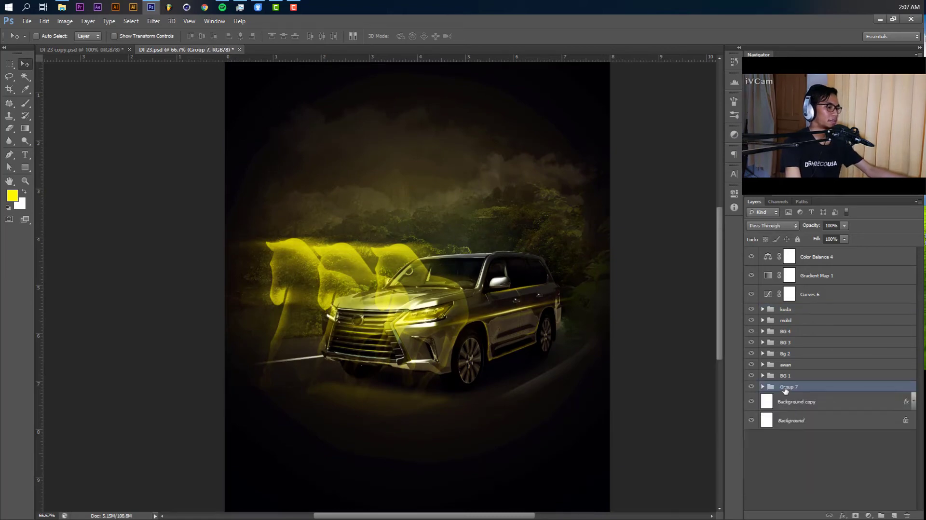
pyautogui.doubleClick(798, 387)
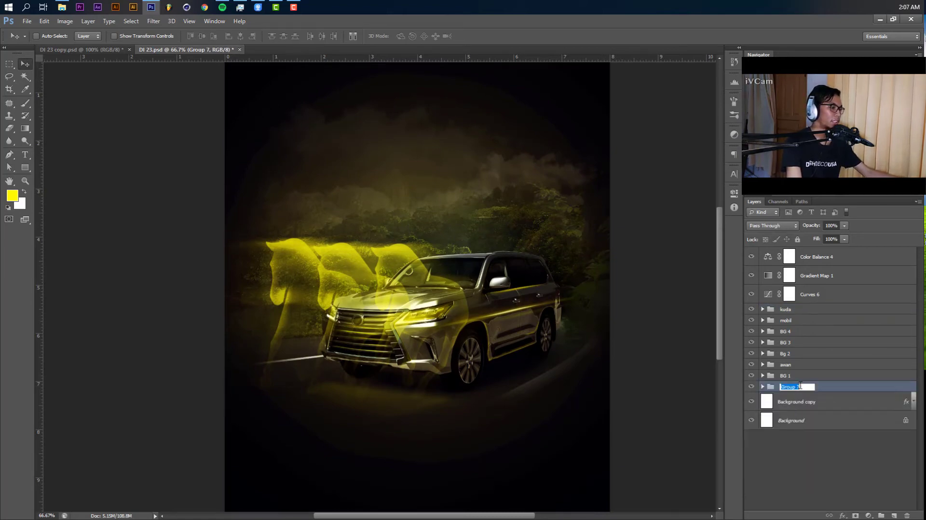
pyautogui.press('BackSpace')
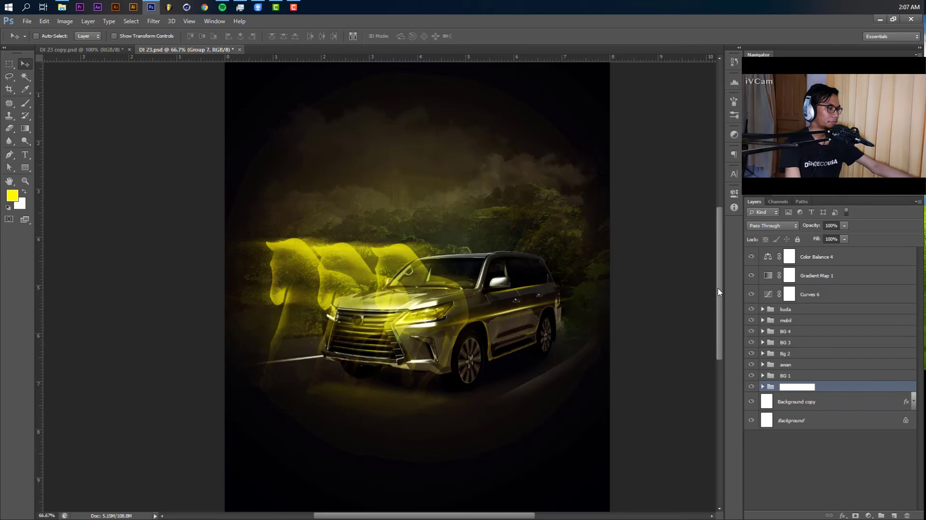
pyautogui.write('Glow')
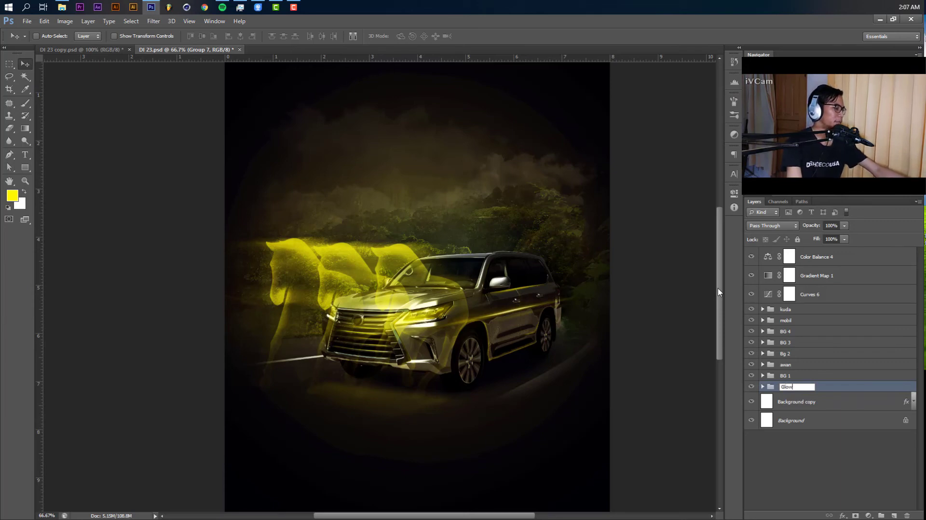
pyautogui.press('Return')
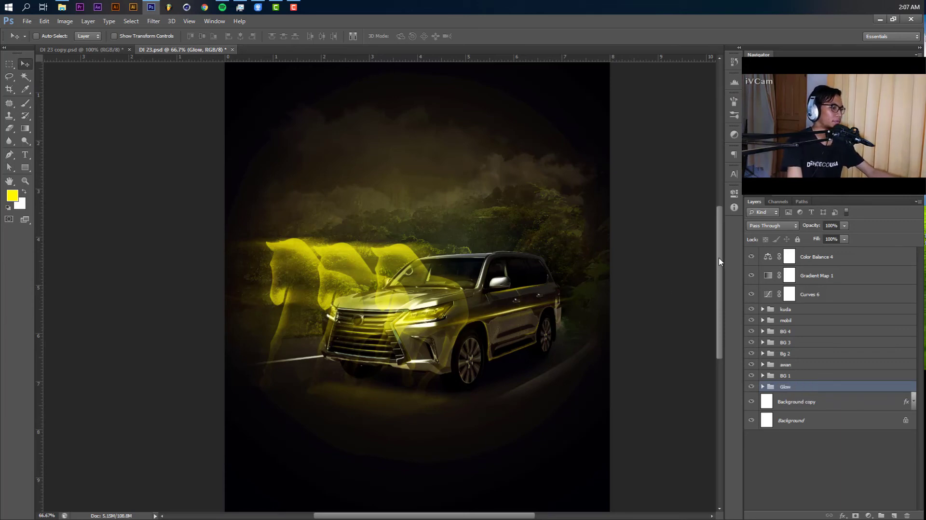
pyautogui.scroll(1, 719, 264)
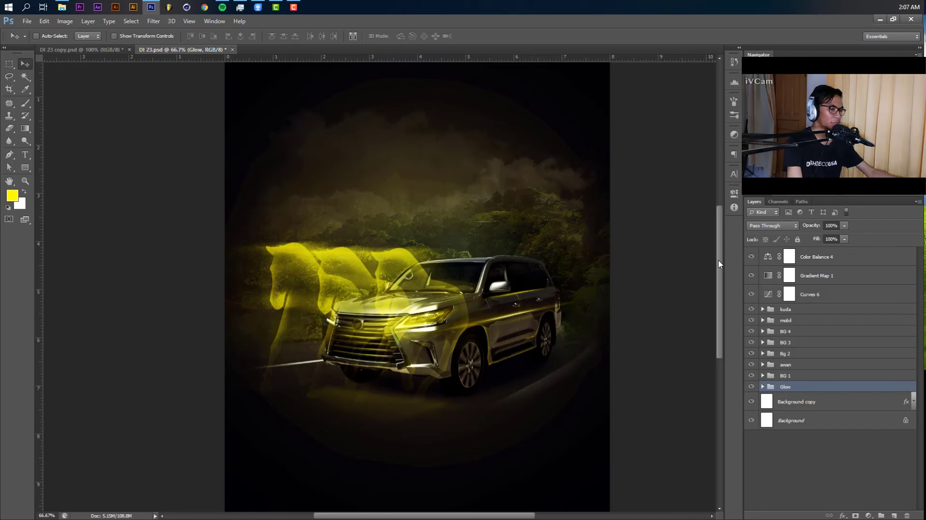